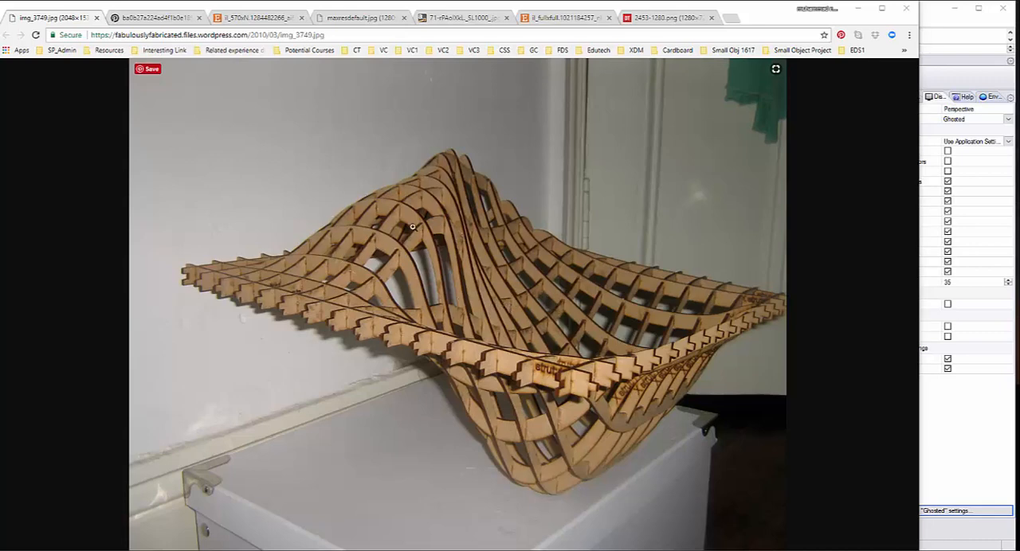
# Step: Review the browser's reference photos of laser-cut waffle structures, layered baskets and slatted wooden lampshades
pyautogui.click(168, 18)
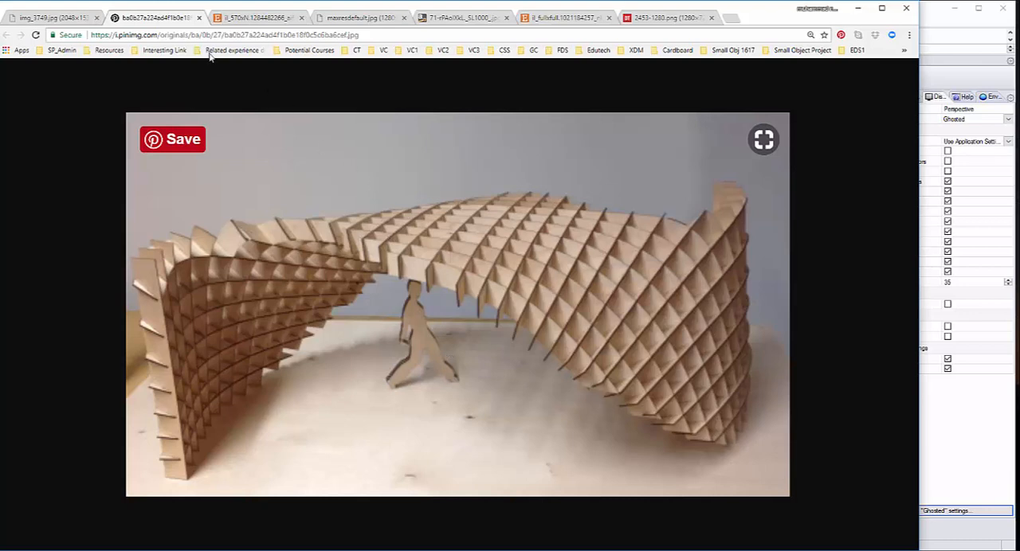
pyautogui.click(30, 19)
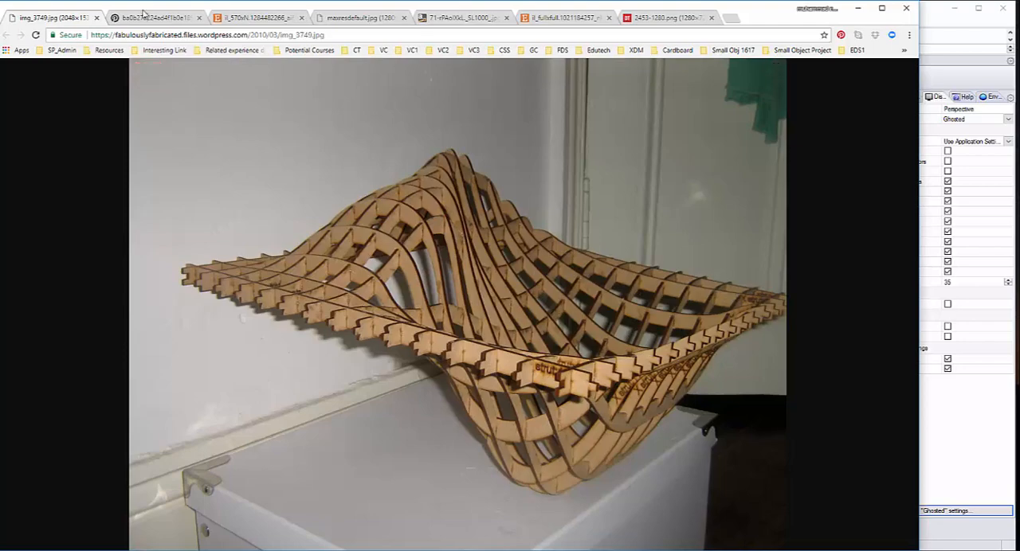
pyautogui.click(144, 16)
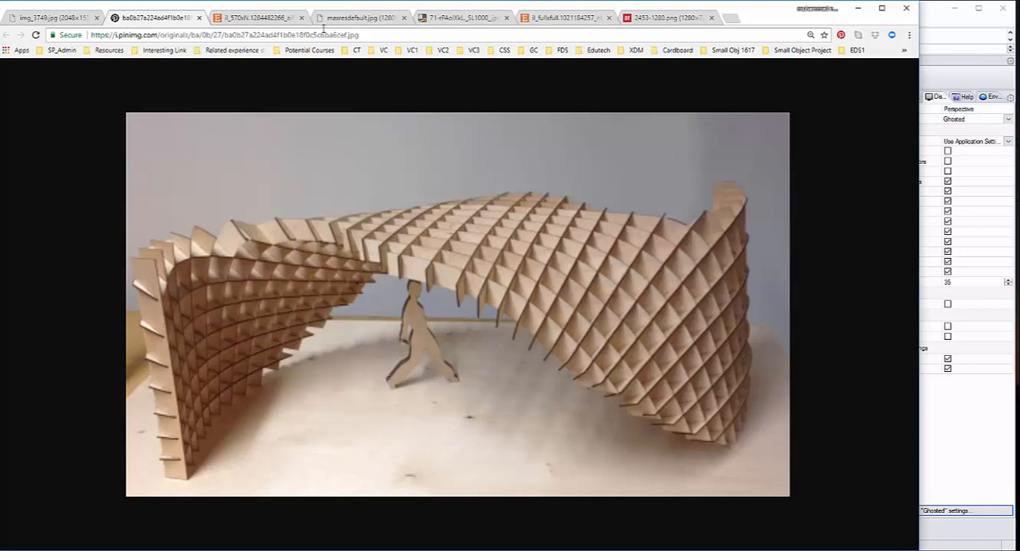
pyautogui.click(270, 17)
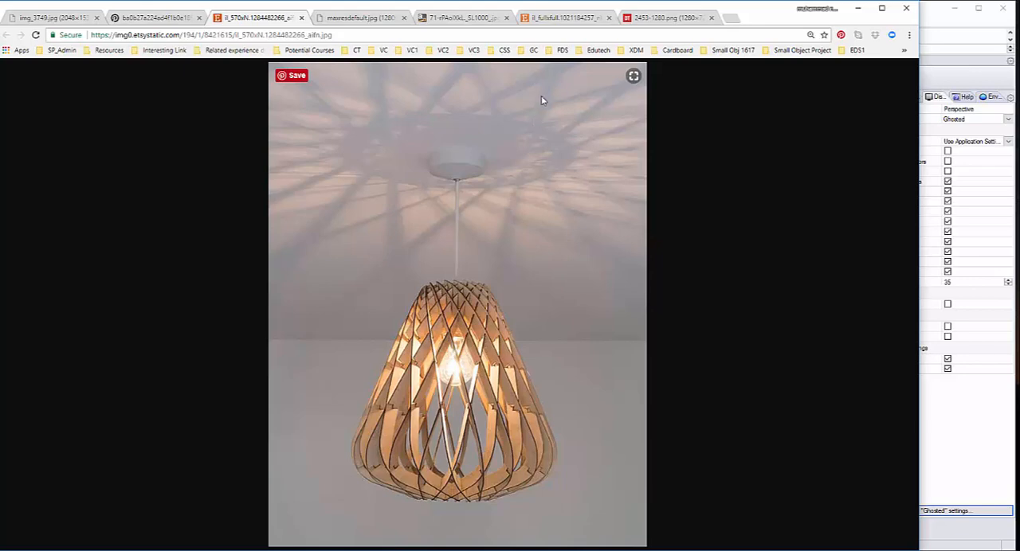
pyautogui.hotkey('ctrl', 'Tab')
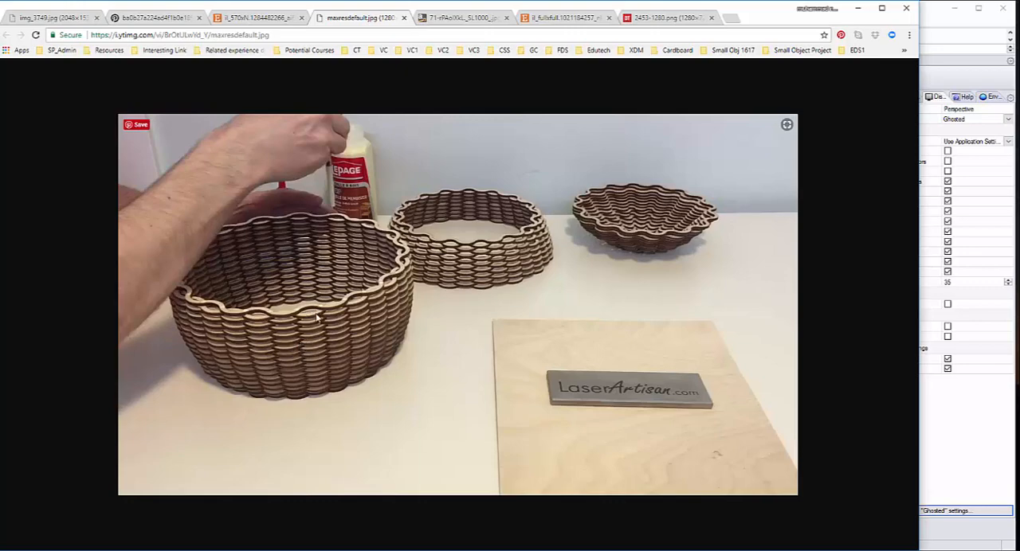
pyautogui.click(452, 18)
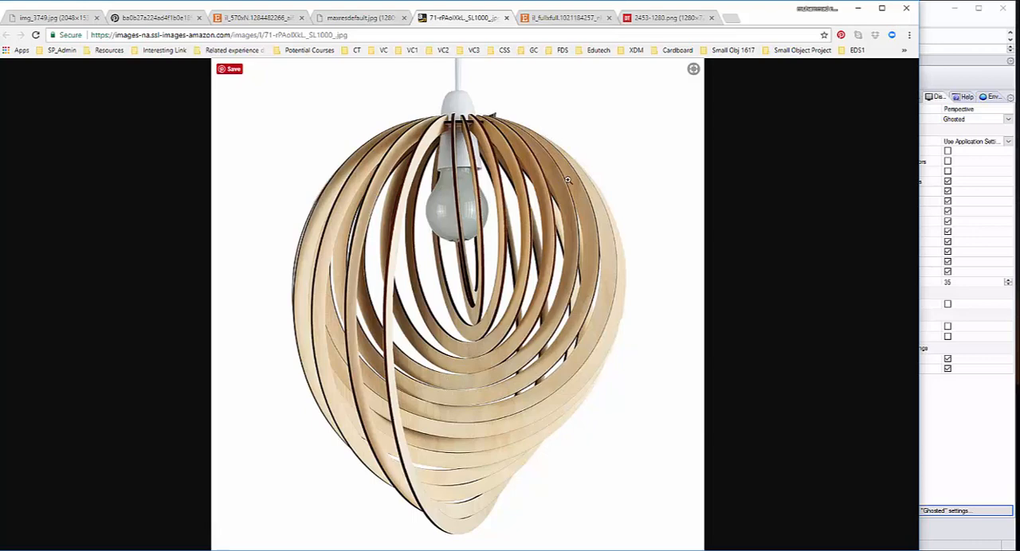
pyautogui.click(559, 18)
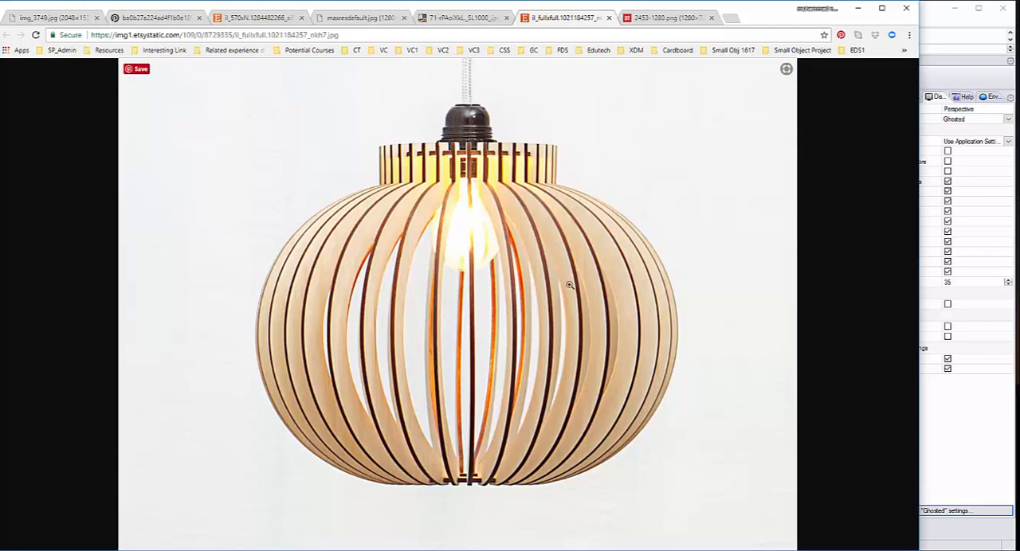
pyautogui.click(656, 19)
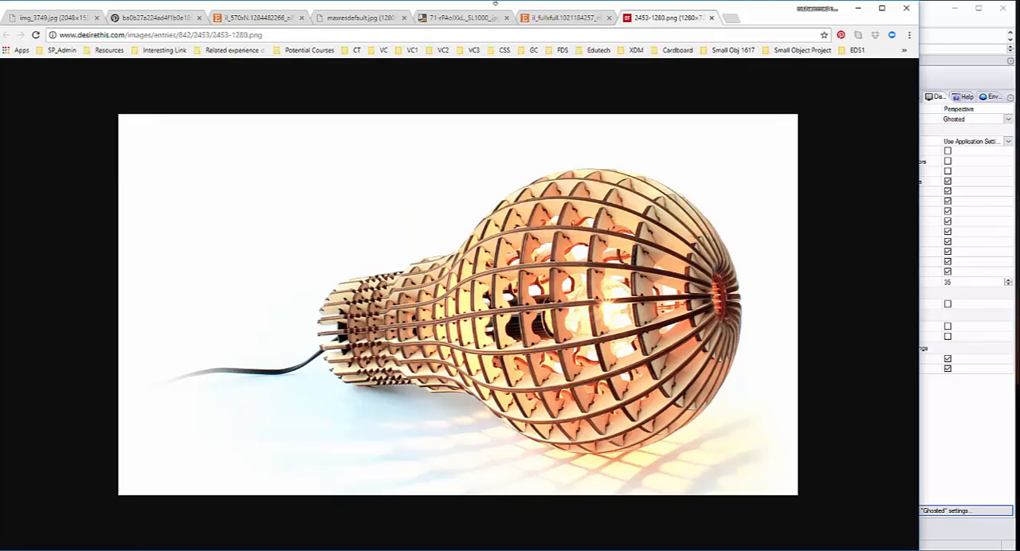
pyautogui.click(565, 19)
pyautogui.click(669, 20)
# Step: Switch to Rhino, maximize its window and bring the row of sphere models into closer view
pyautogui.click(857, 8)
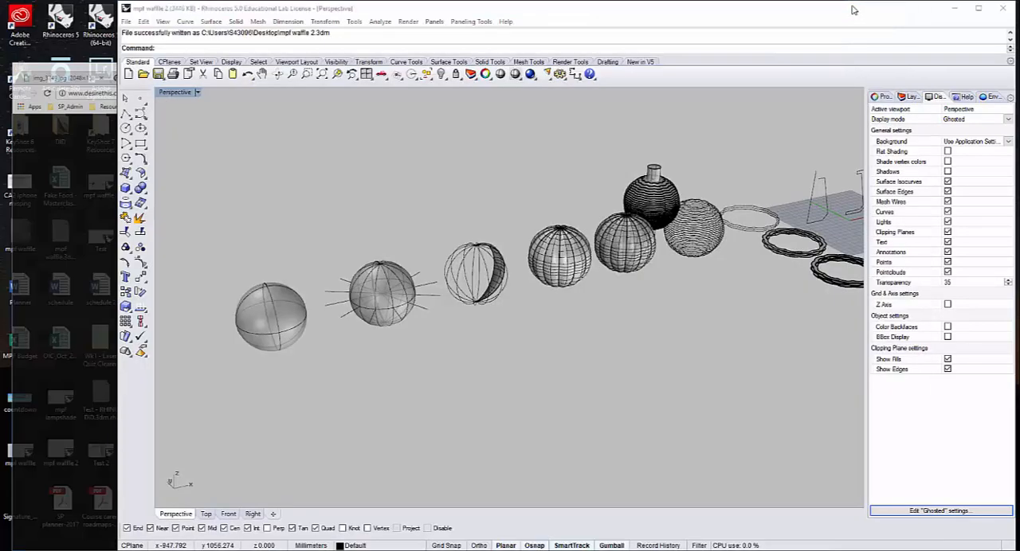
pyautogui.click(977, 8)
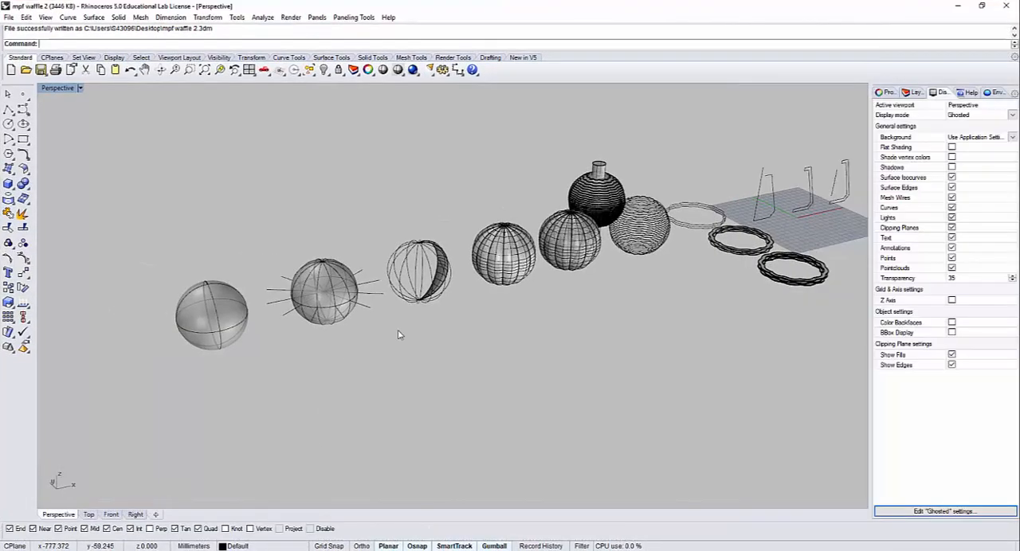
pyautogui.moveTo(541, 357); pyautogui.dragTo(518, 366, button='right')
pyautogui.keyDown('shift'); pyautogui.moveTo(342, 354); pyautogui.dragTo(567, 419, button='right'); pyautogui.keyUp('shift')
pyautogui.moveTo(531, 391); pyautogui.dragTo(397, 438, button='right')
pyautogui.scroll(12, 421, 317)
# Step: Check the layered woven basket photo in the browser again and return to Rhino
pyautogui.hotkey('alt', 'Tab')
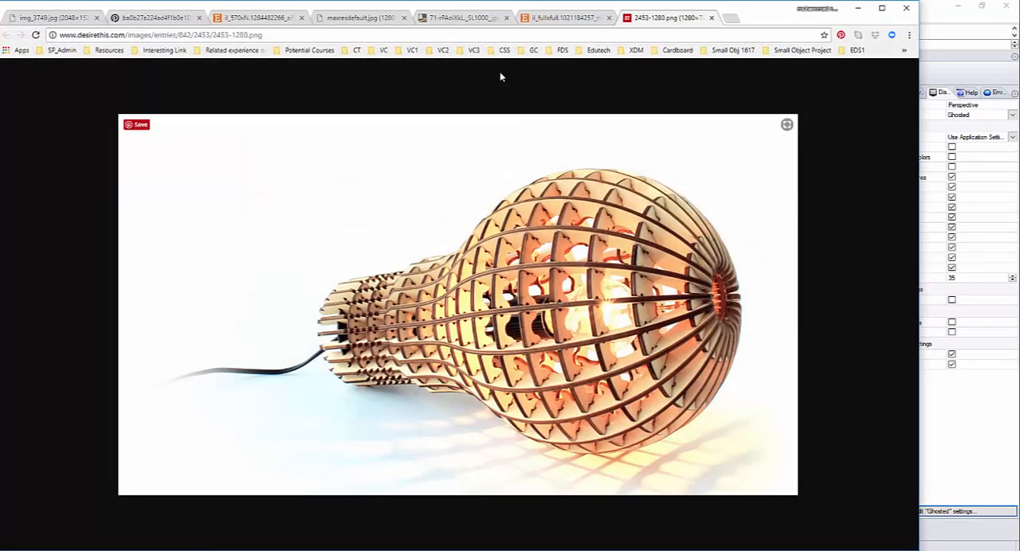
pyautogui.click(346, 18)
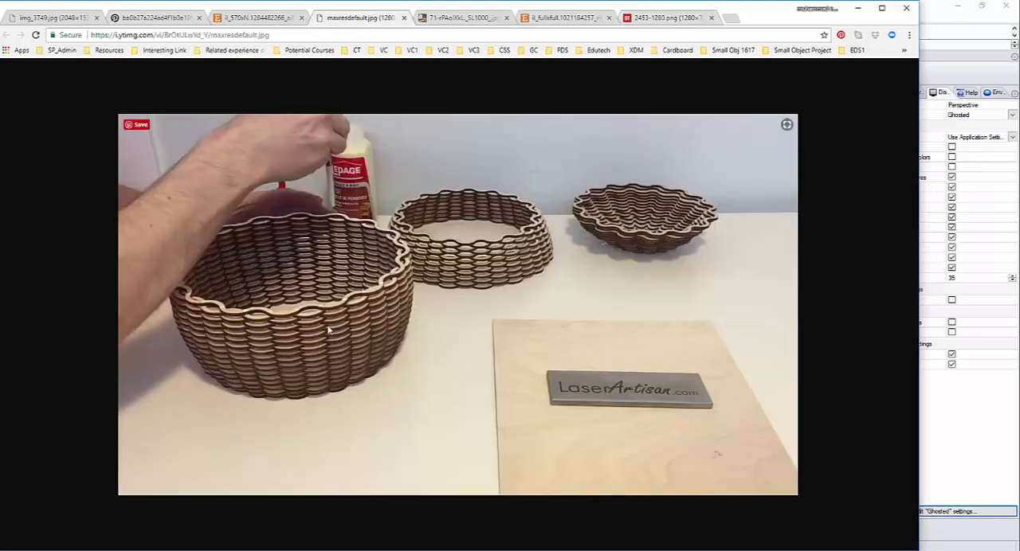
pyautogui.click(853, 8)
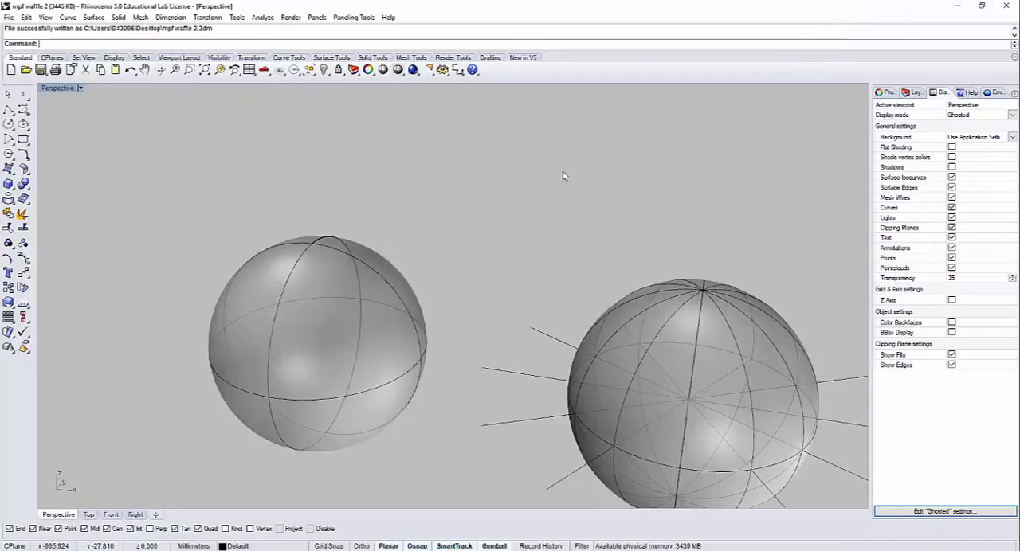
# Step: Examine the construction stages from the plain sphere through the radial curves to the ribbed sphere
pyautogui.moveTo(417, 273); pyautogui.dragTo(332, 304, button='right')
pyautogui.keyDown('shift'); pyautogui.moveTo(489, 303); pyautogui.dragTo(399, 246, button='right'); pyautogui.keyUp('shift')
pyautogui.scroll(-3, 400, 245)
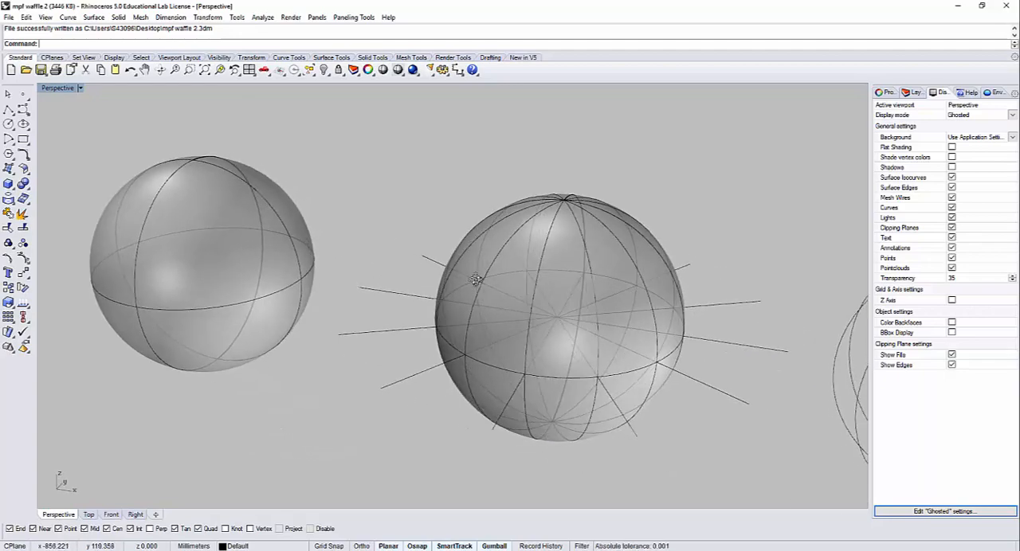
pyautogui.scroll(-3, 552, 282)
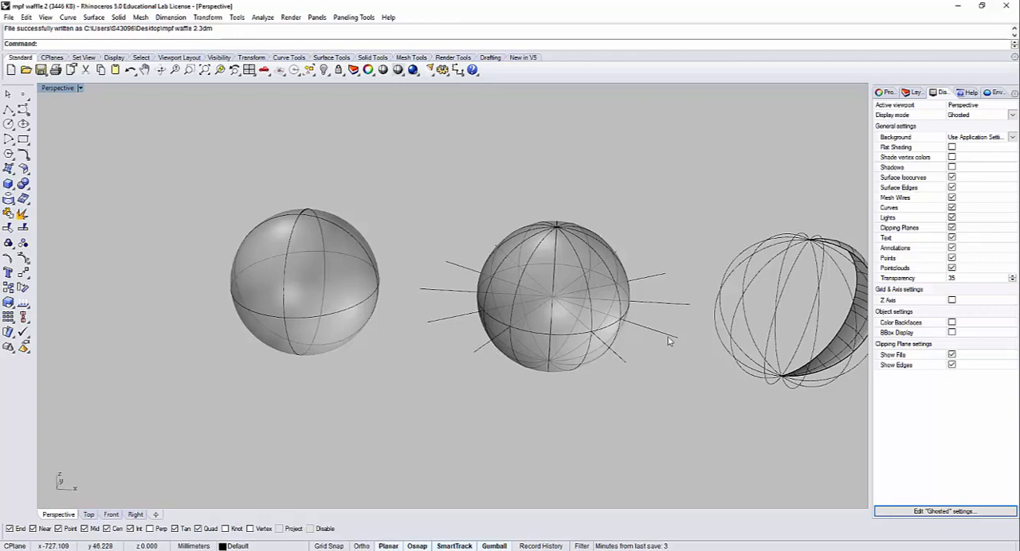
pyautogui.keyDown('shift'); pyautogui.moveTo(669, 340); pyautogui.dragTo(358, 320, button='right'); pyautogui.keyUp('shift')
pyautogui.keyDown('shift'); pyautogui.moveTo(732, 299); pyautogui.dragTo(574, 294, button='right'); pyautogui.keyUp('shift')
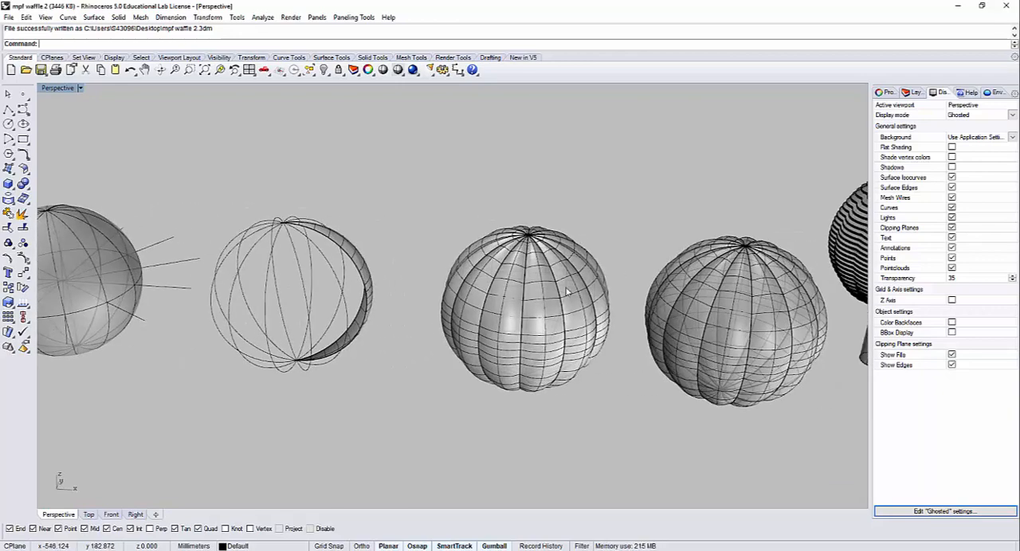
pyautogui.scroll(3, 533, 254)
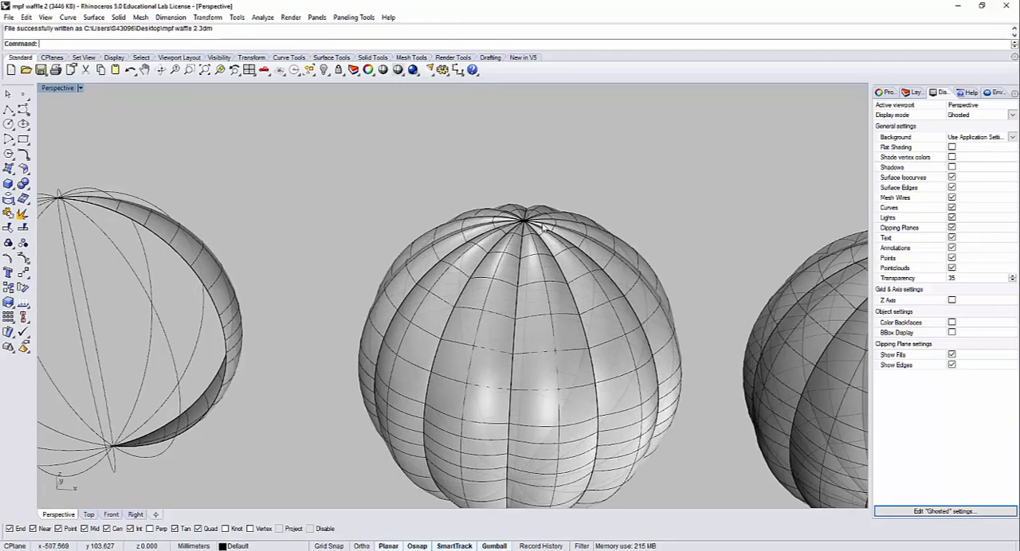
pyautogui.scroll(-3, 558, 279)
pyautogui.keyDown('shift'); pyautogui.moveTo(545, 301); pyautogui.dragTo(797, 349, button='right'); pyautogui.keyUp('shift')
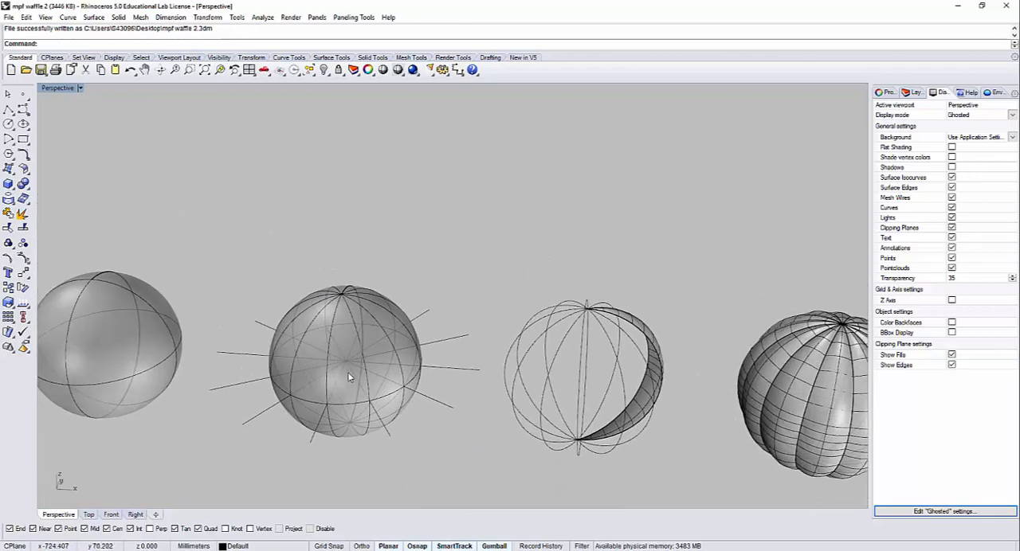
# Step: Delete the radial lines and profile curves from the second sphere, keeping only the sphere surface
pyautogui.scroll(4, 343, 365)
pyautogui.moveTo(469, 486); pyautogui.dragTo(256, 220)
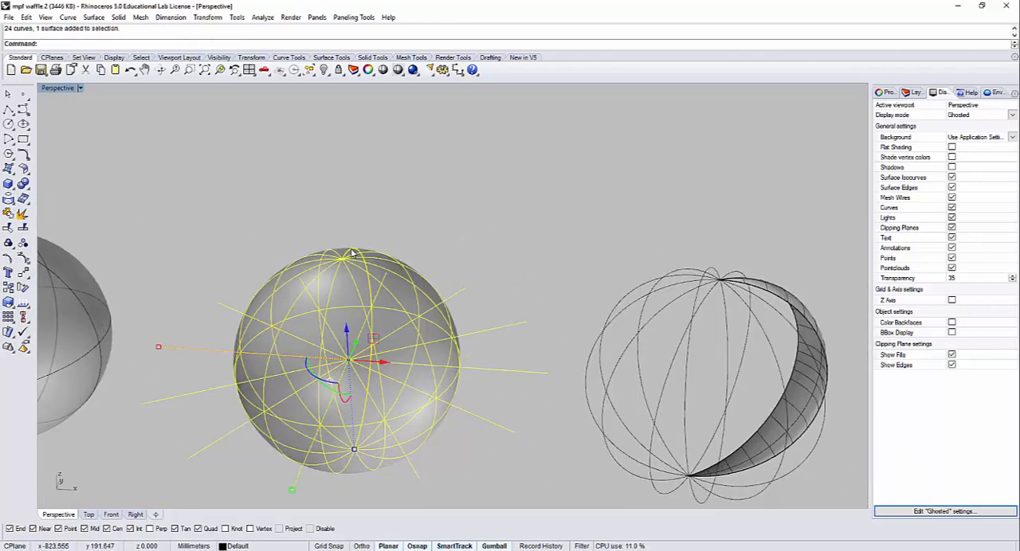
pyautogui.keyDown('ctrl'); pyautogui.click(351, 253); pyautogui.keyUp('ctrl')
pyautogui.press('Delete')
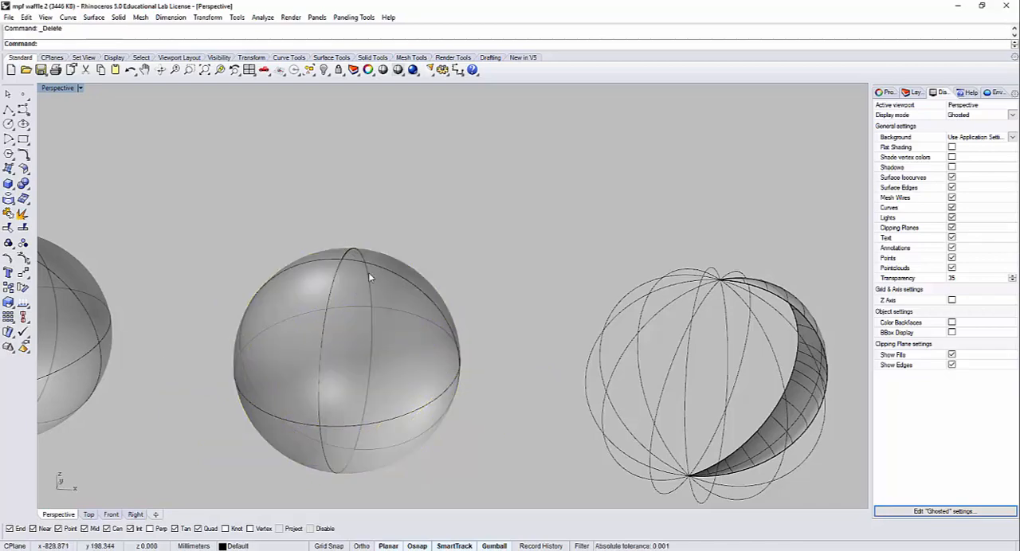
# Step: Examine the curve-frame sphere, the ribbed spheres and the sliced lampshade beside the bare second sphere
pyautogui.moveTo(428, 307); pyautogui.dragTo(414, 318, button='right')
pyautogui.keyDown('shift'); pyautogui.moveTo(679, 263); pyautogui.dragTo(408, 213, button='right'); pyautogui.keyUp('shift')
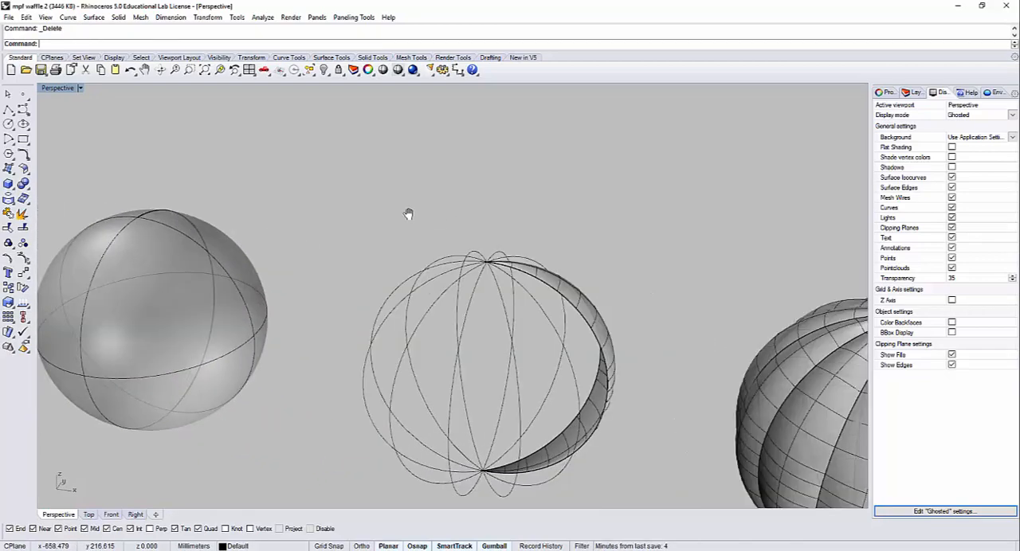
pyautogui.scroll(-9, 606, 239)
pyautogui.keyDown('shift'); pyautogui.moveTo(660, 279); pyautogui.dragTo(372, 284, button='right'); pyautogui.keyUp('shift')
pyautogui.scroll(2, 295, 269)
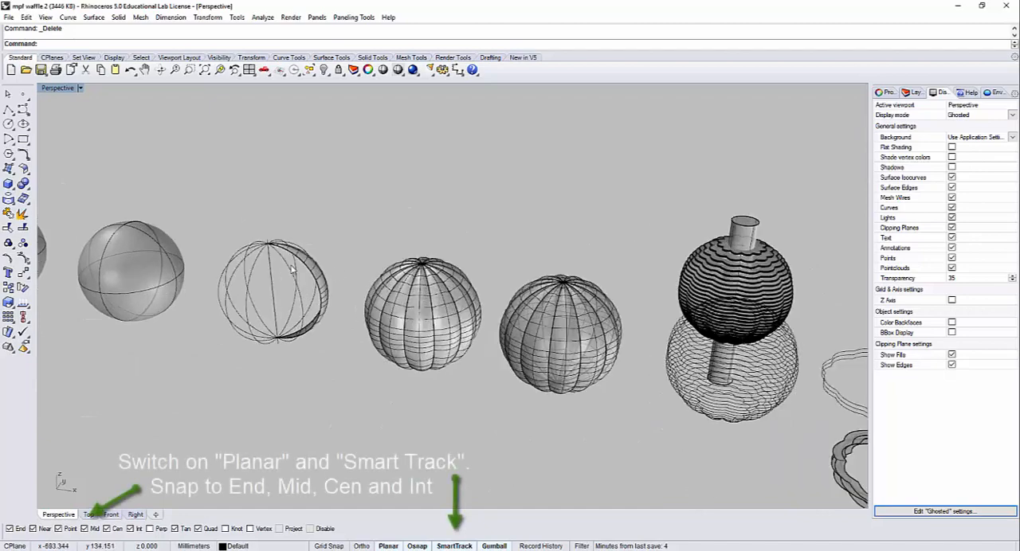
pyautogui.scroll(6, 292, 268)
pyautogui.keyDown('shift'); pyautogui.moveTo(234, 270); pyautogui.dragTo(604, 310, button='right'); pyautogui.keyUp('shift')
pyautogui.keyDown('shift'); pyautogui.moveTo(504, 260); pyautogui.dragTo(624, 326, button='right'); pyautogui.keyUp('shift')
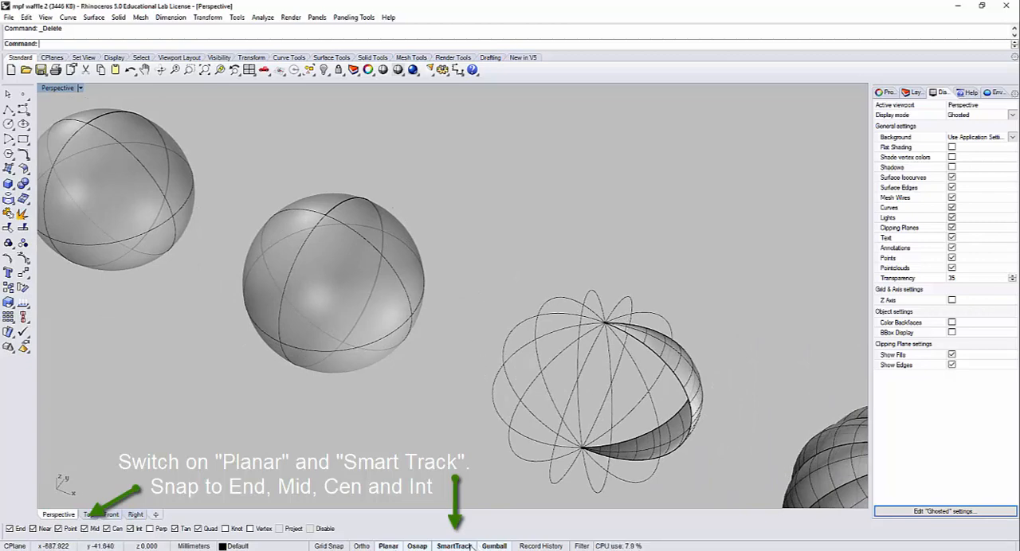
# Step: Start the Polyline command and turn off the Near and Point object snaps
pyautogui.click(8, 110)
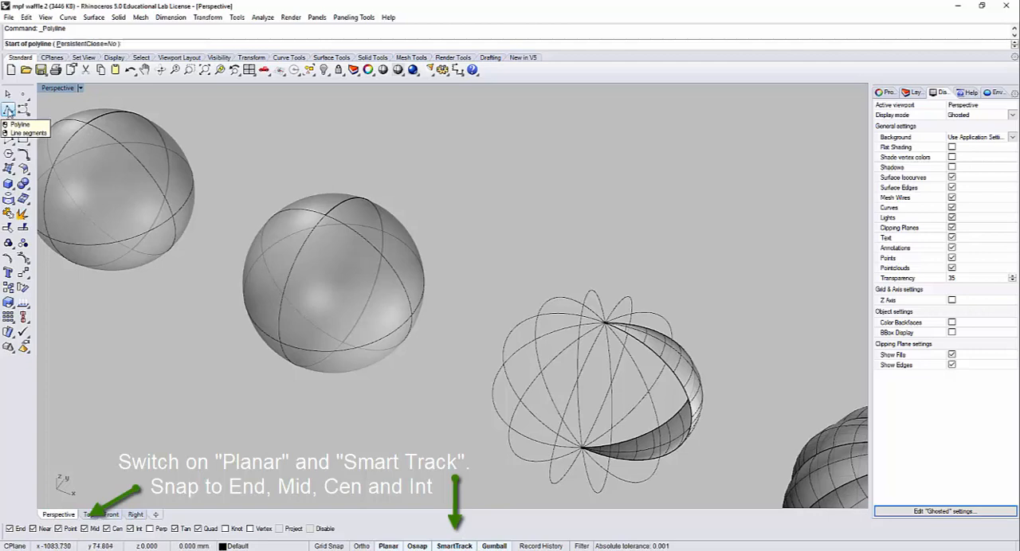
pyautogui.moveTo(341, 275); pyautogui.dragTo(331, 315, button='right')
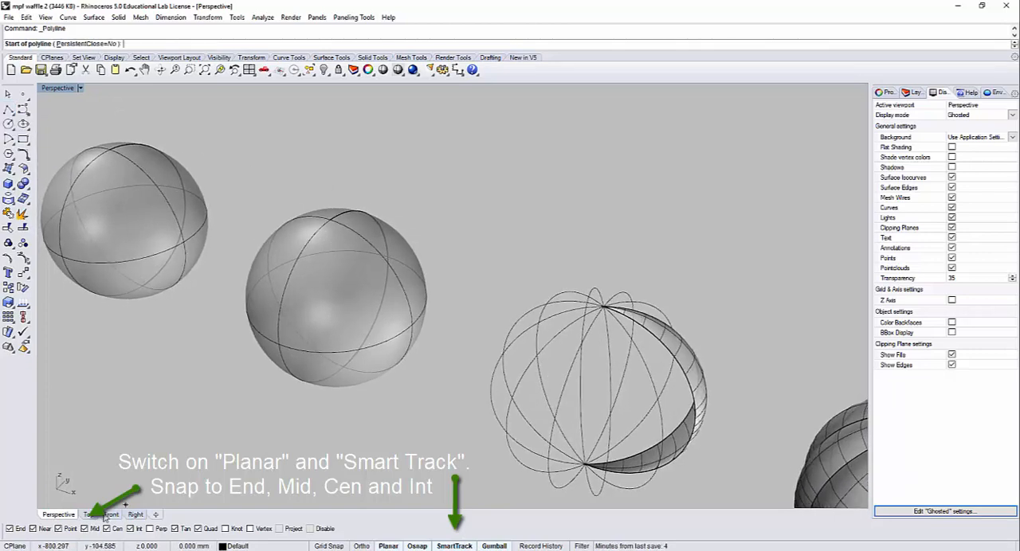
pyautogui.click(32, 529)
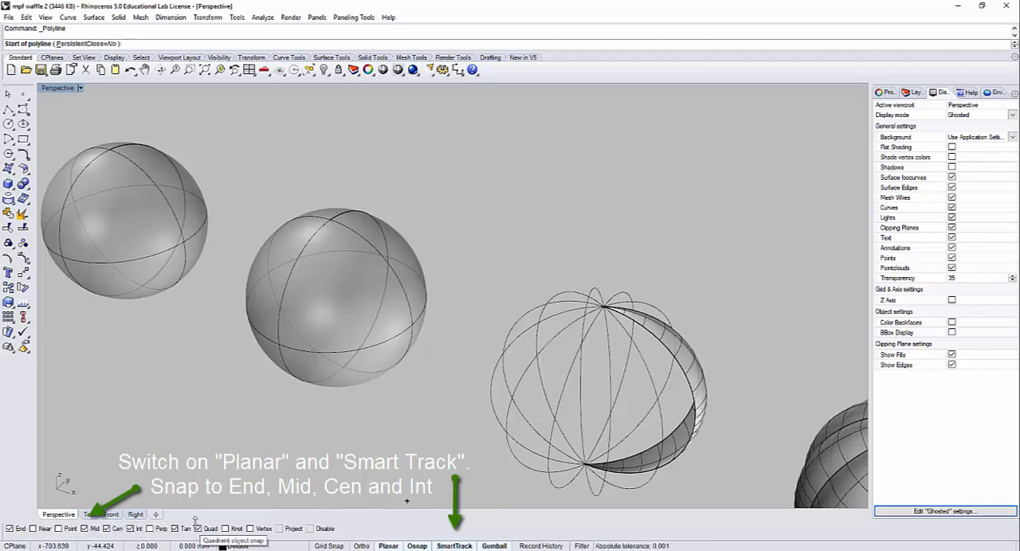
# Step: Set the Perspective viewport's display mode to Ghosted
pyautogui.scroll(3, 346, 249)
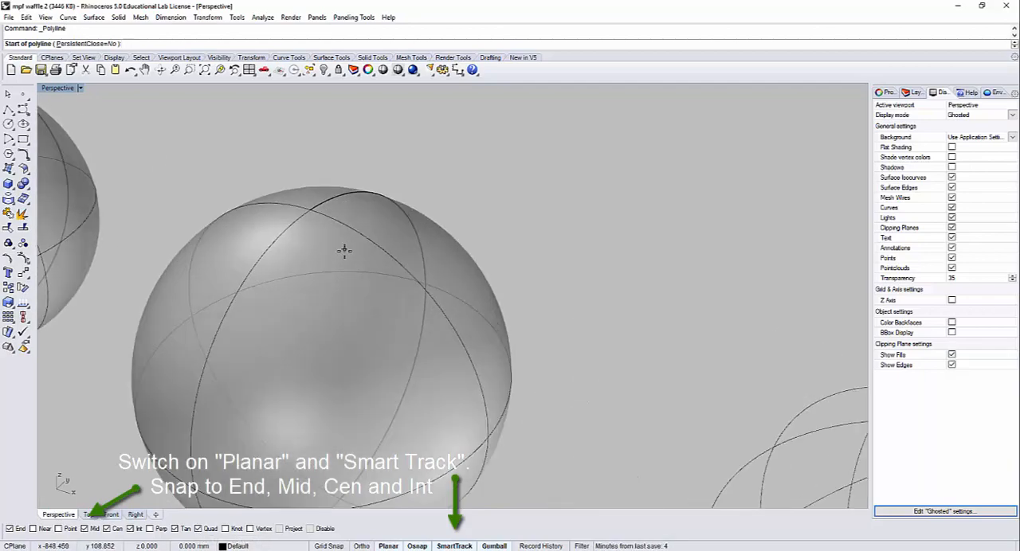
pyautogui.scroll(-3, 344, 263)
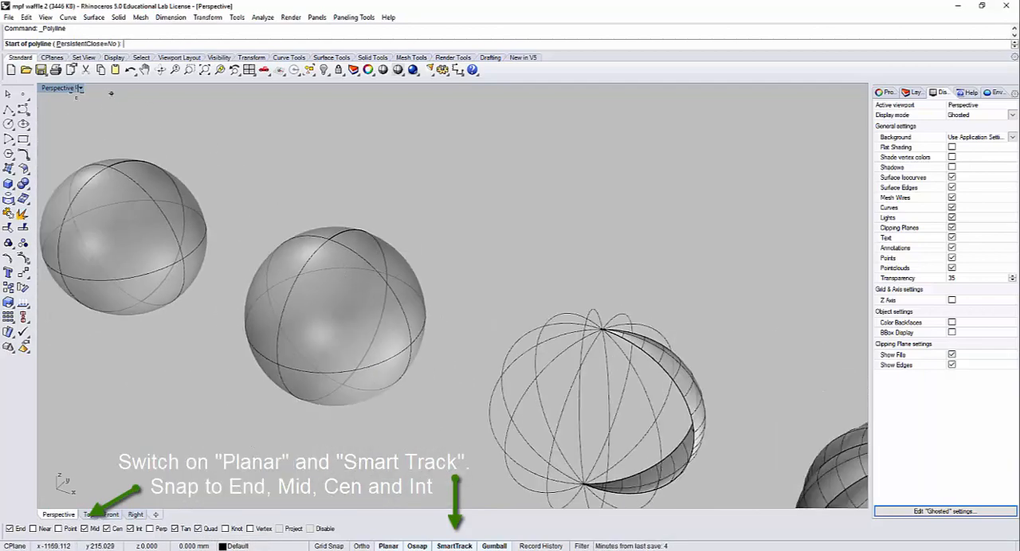
pyautogui.click(82, 88)
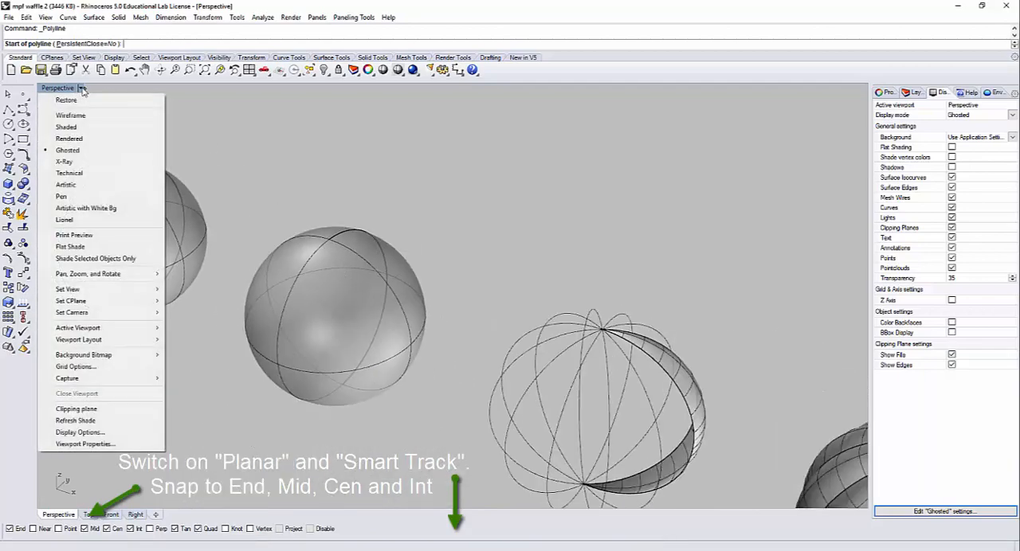
pyautogui.click(71, 153)
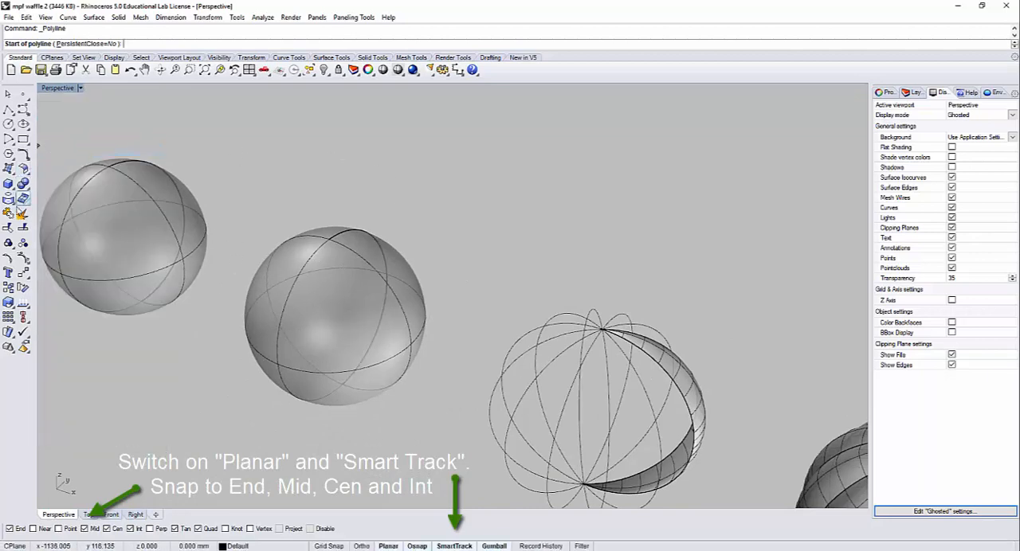
pyautogui.click(12, 187)
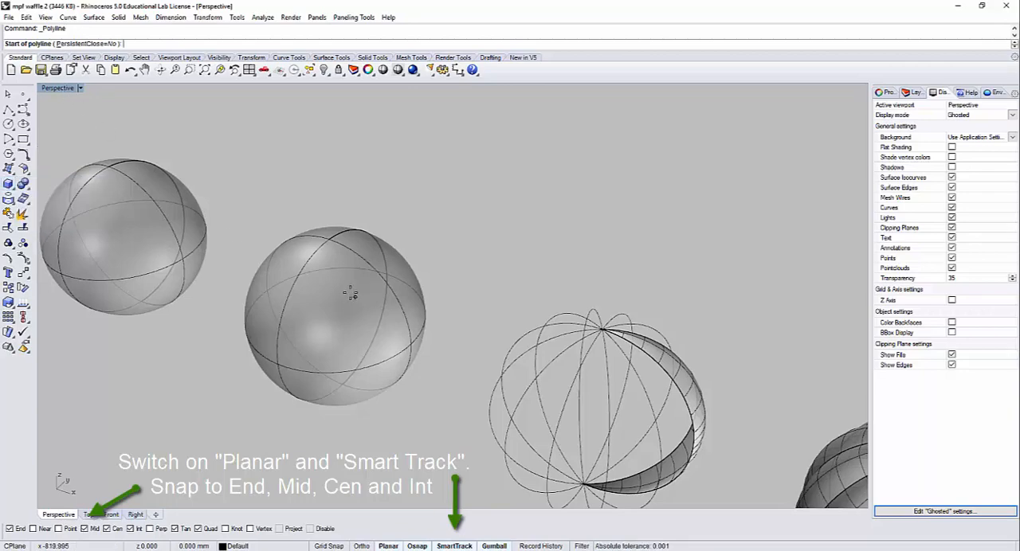
# Step: Draw a straight polyline about 73 mm long from the second sphere's centre, extending past its edge along the Y axis in the Top view
pyautogui.moveTo(354, 299); pyautogui.dragTo(330, 268, button='right')
pyautogui.scroll(5, 330, 269)
pyautogui.scroll(-4, 350, 295)
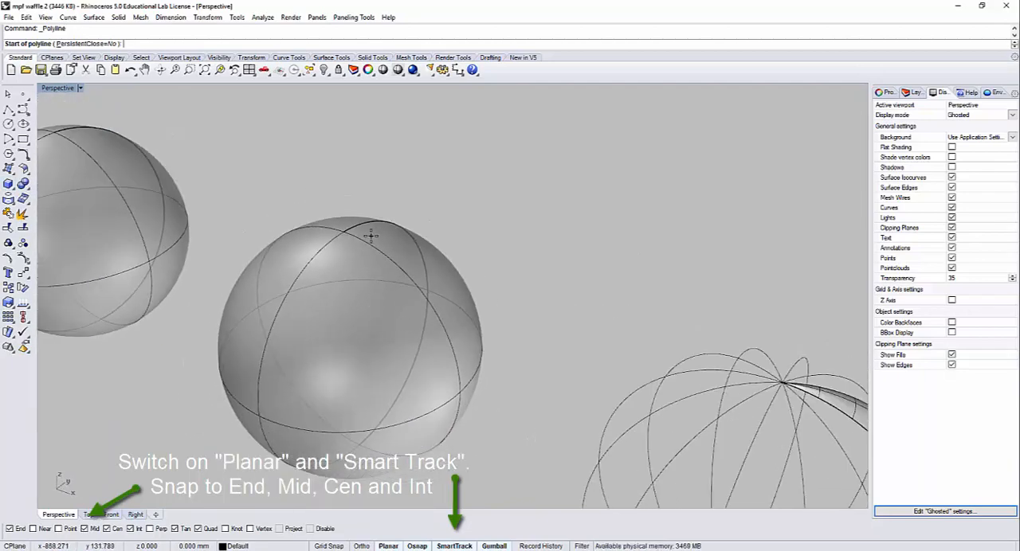
pyautogui.scroll(3, 375, 237)
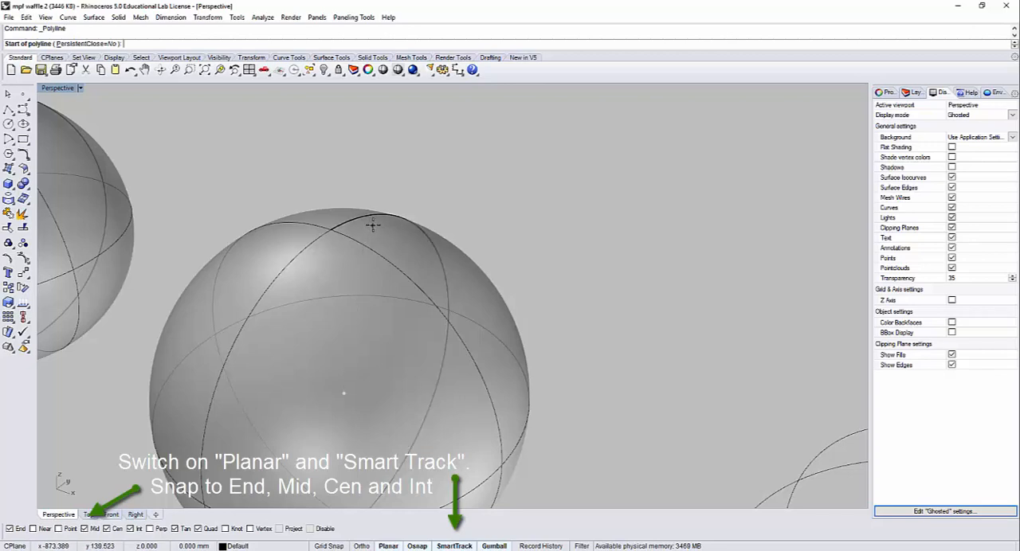
pyautogui.click(343, 393)
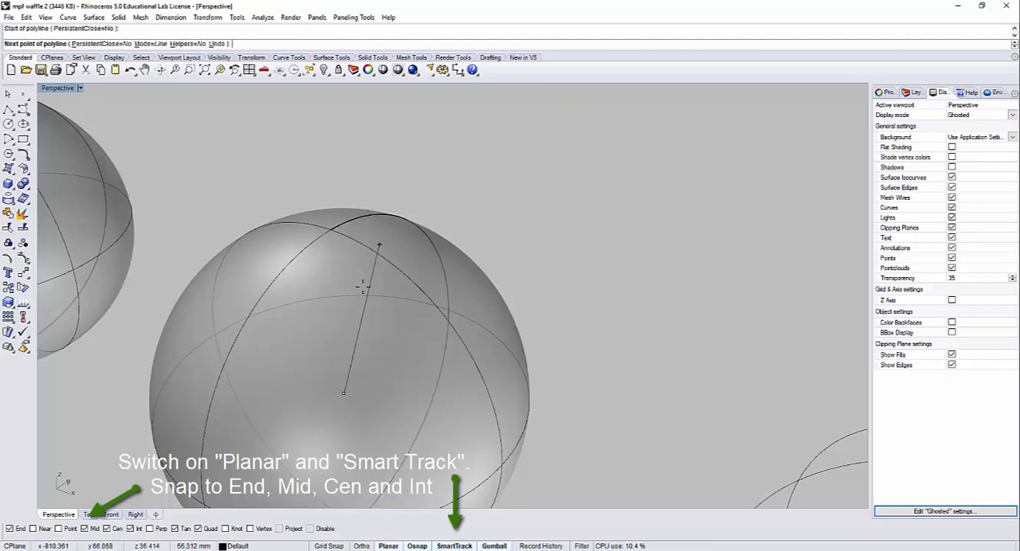
pyautogui.doubleClick(63, 89)
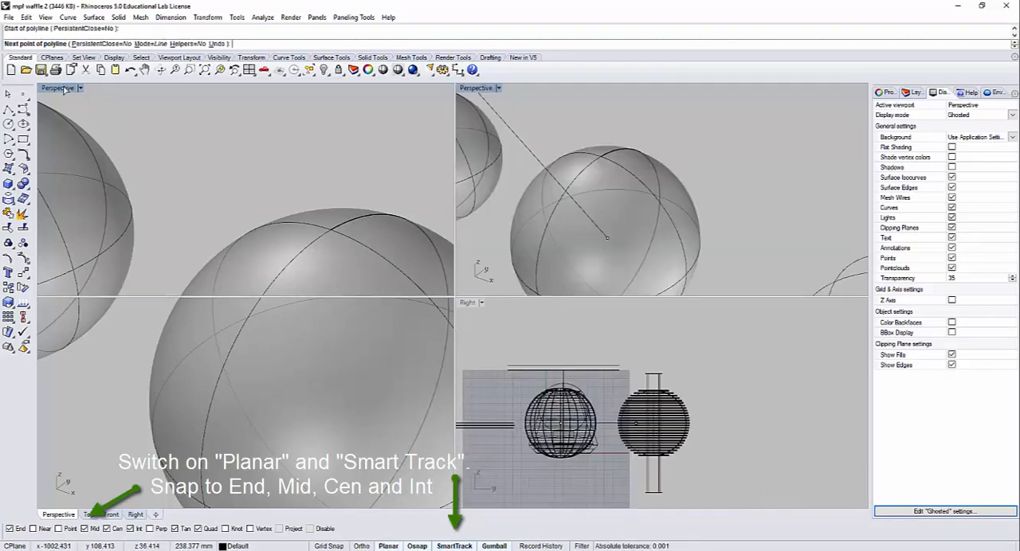
pyautogui.scroll(-15, 219, 231)
pyautogui.moveTo(84, 215); pyautogui.dragTo(234, 148, button='right')
pyautogui.scroll(15, 209, 218)
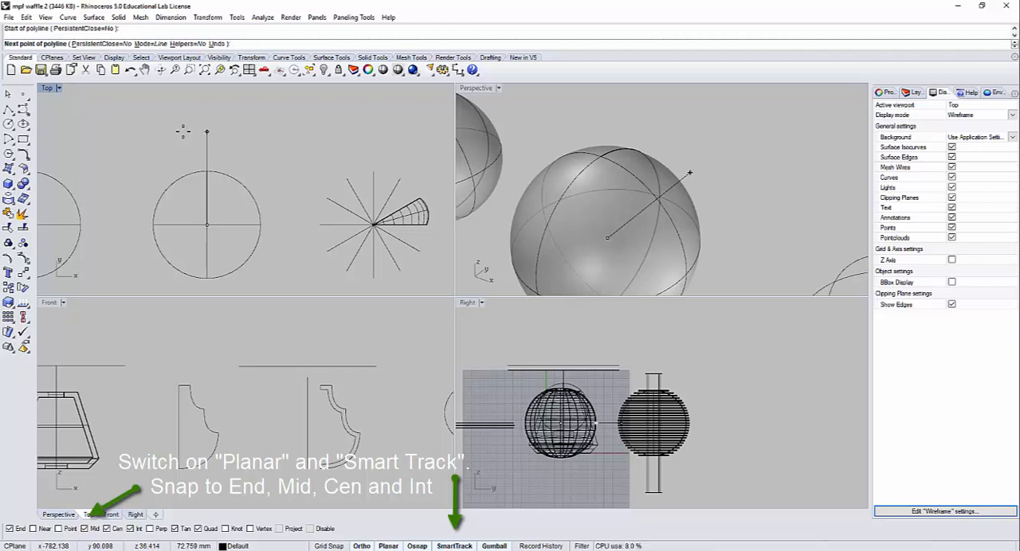
pyautogui.click(183, 131)
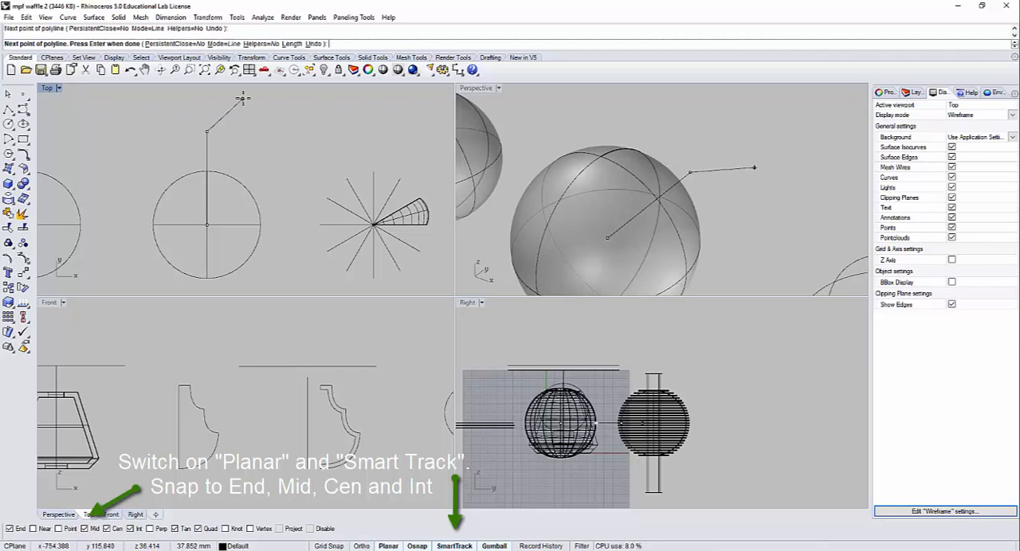
pyautogui.press('Return')
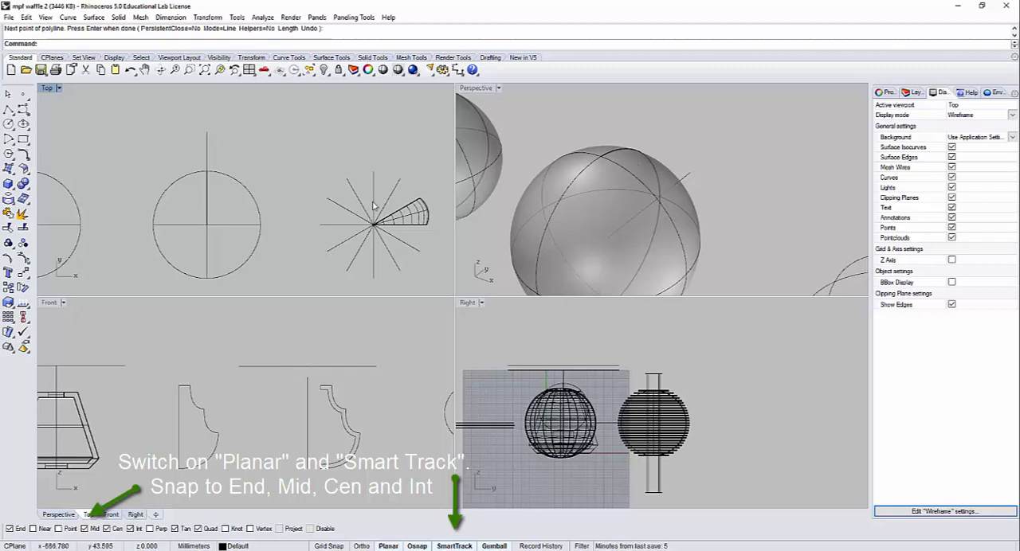
pyautogui.moveTo(375, 204); pyautogui.dragTo(333, 179, button='right')
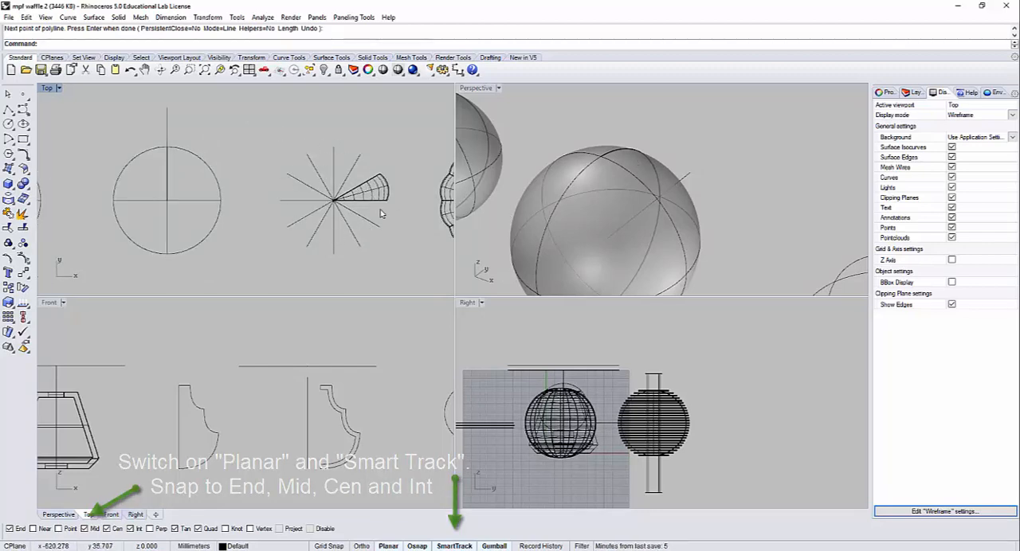
pyautogui.moveTo(187, 126); pyautogui.dragTo(154, 112)
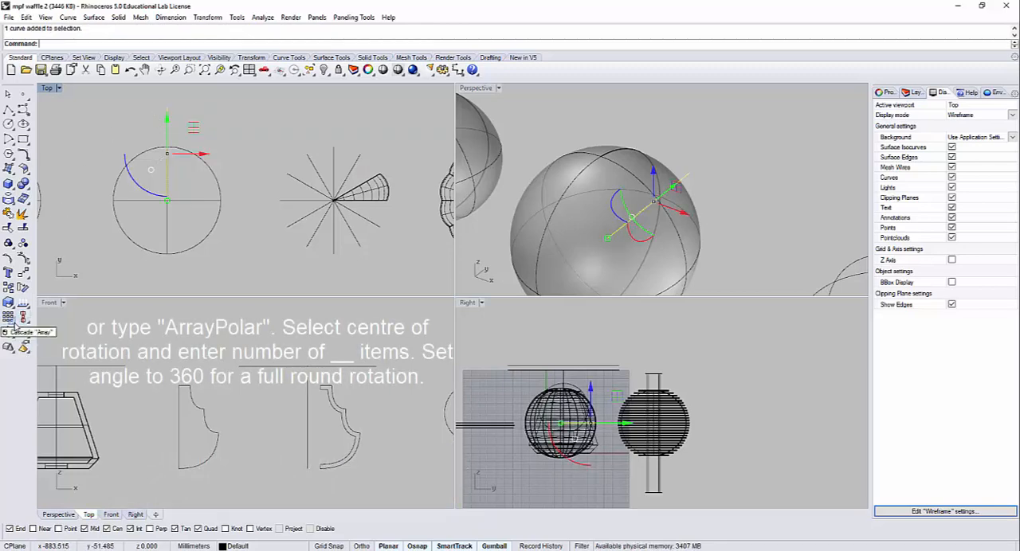
pyautogui.click(13, 323)
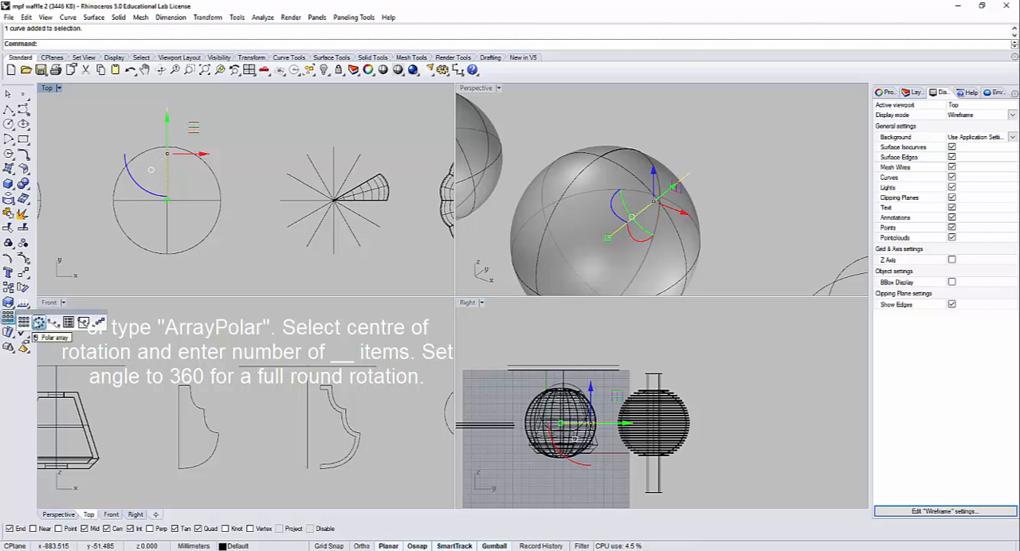
pyautogui.click(38, 322)
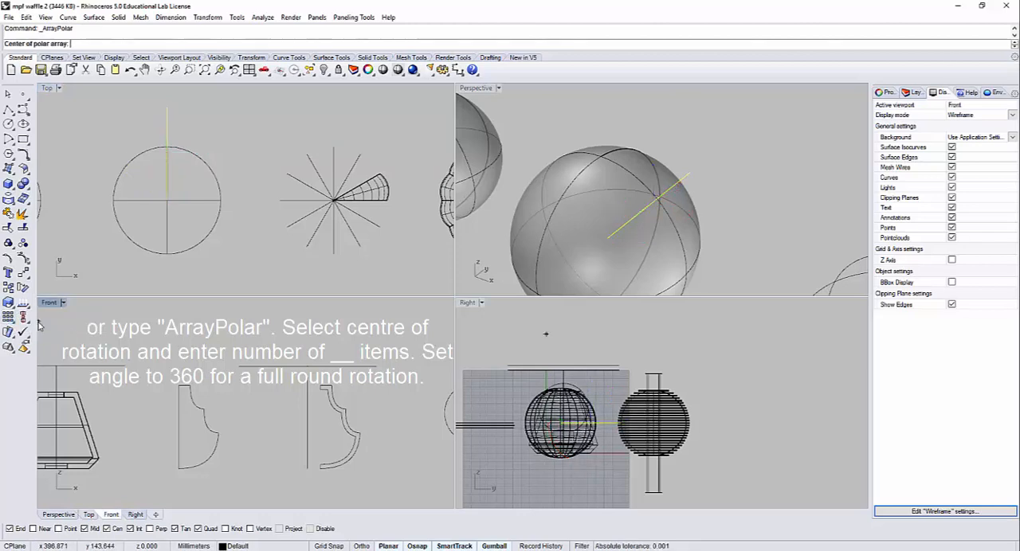
pyautogui.press('Escape')
pyautogui.press('Escape')
# Step: Polar-array the construction line around the sphere's centre in the Top view with ArrayPolar, using 12 items and a 360° fill angle
pyautogui.click(166, 131)
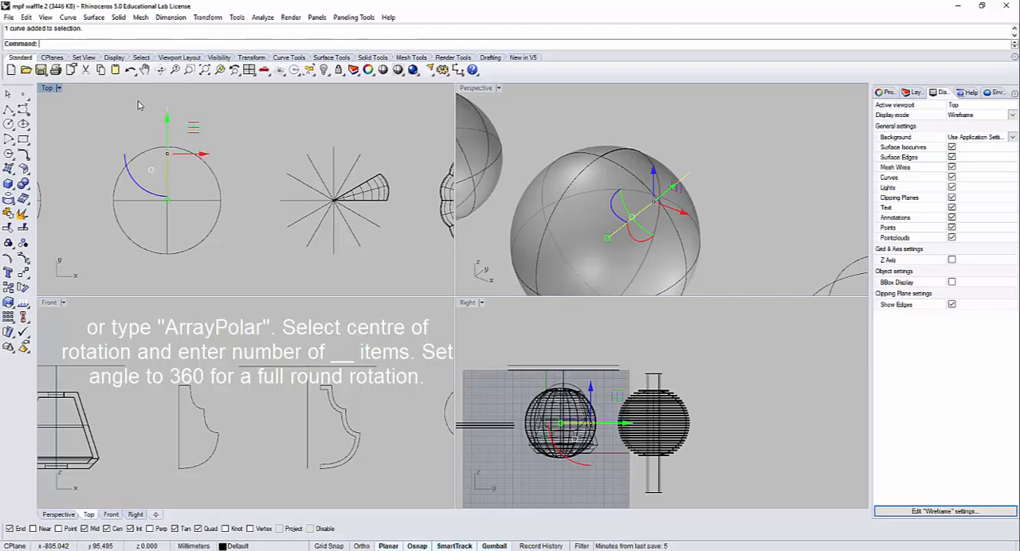
pyautogui.press('BackSpace')
pyautogui.press('BackSpace')
pyautogui.press('BackSpace')
pyautogui.write('Array')
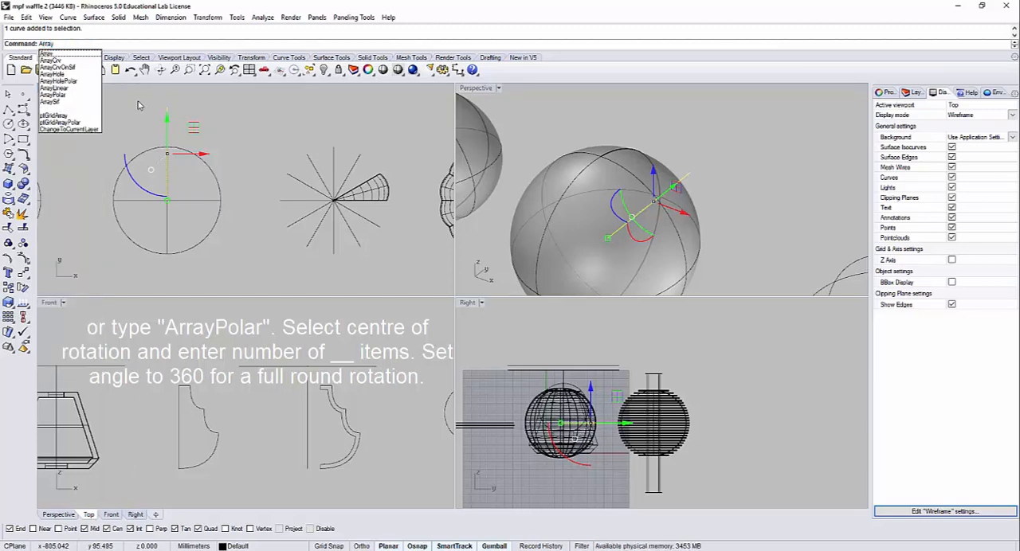
pyautogui.write('Polar')
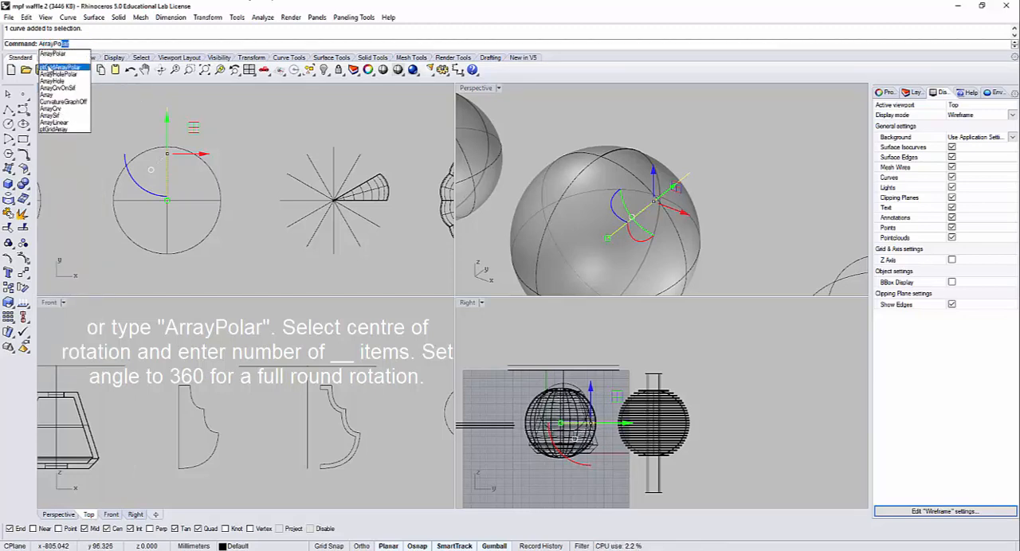
pyautogui.click(52, 54)
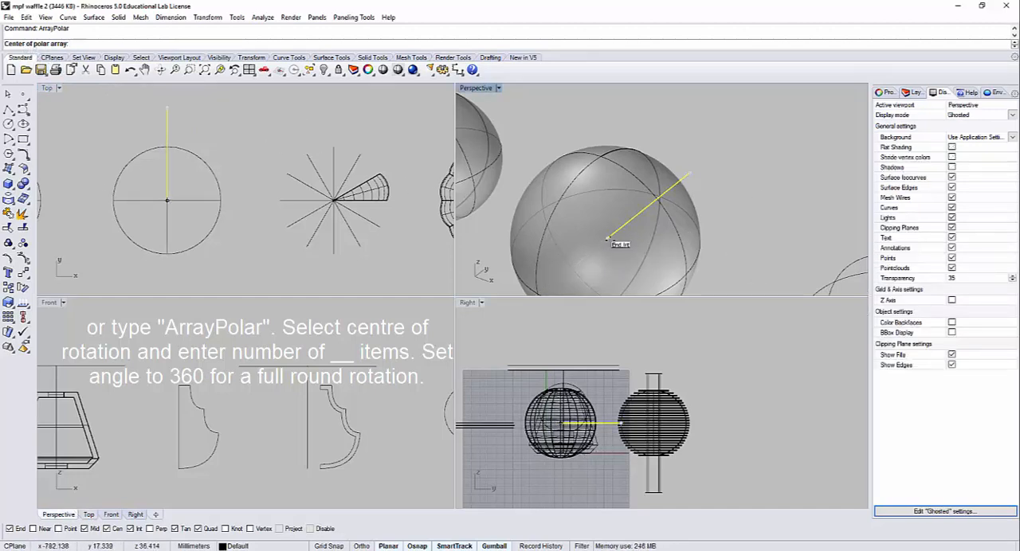
pyautogui.moveTo(635, 244); pyautogui.dragTo(639, 257, button='right')
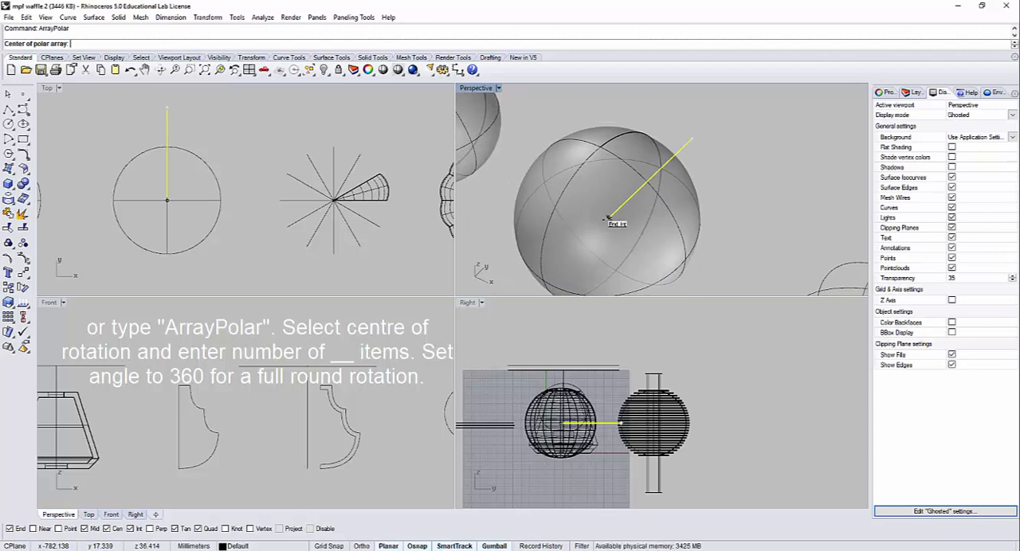
pyautogui.click(607, 216)
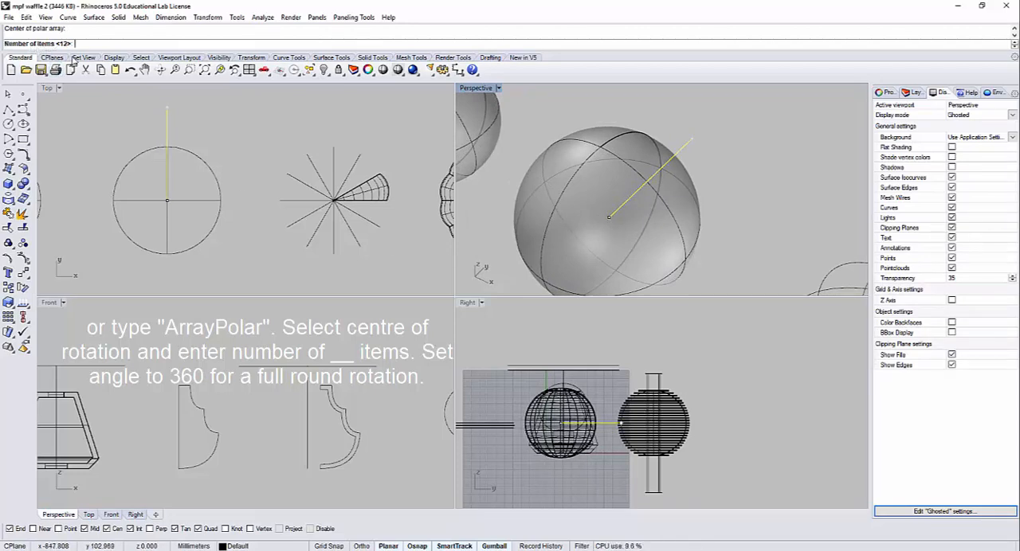
pyautogui.press('Return')
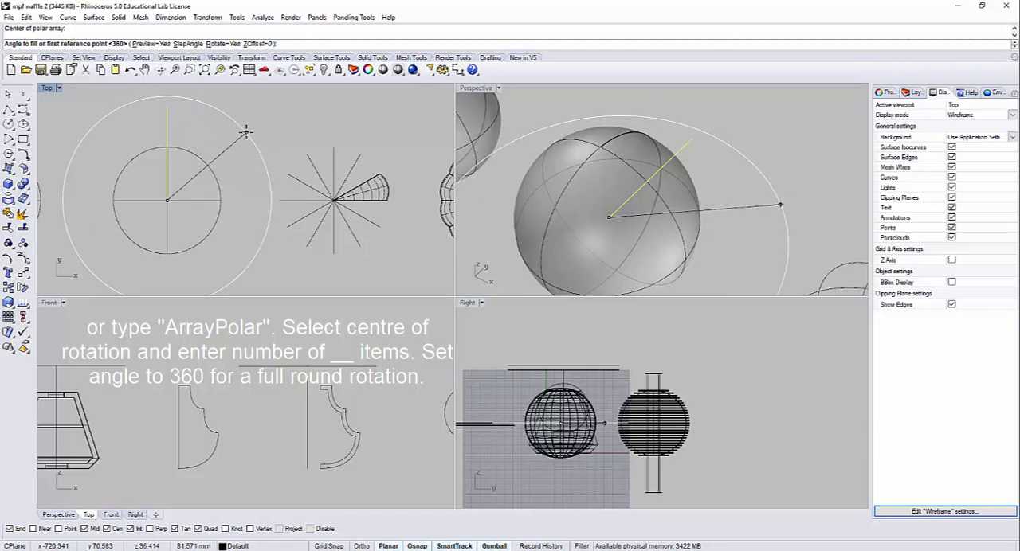
pyautogui.press('Return')
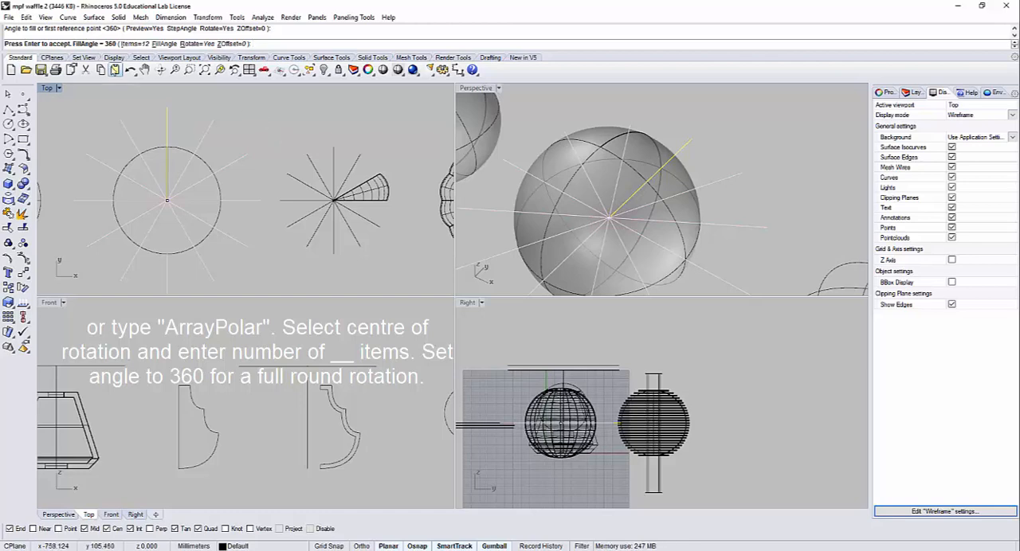
pyautogui.press('Return')
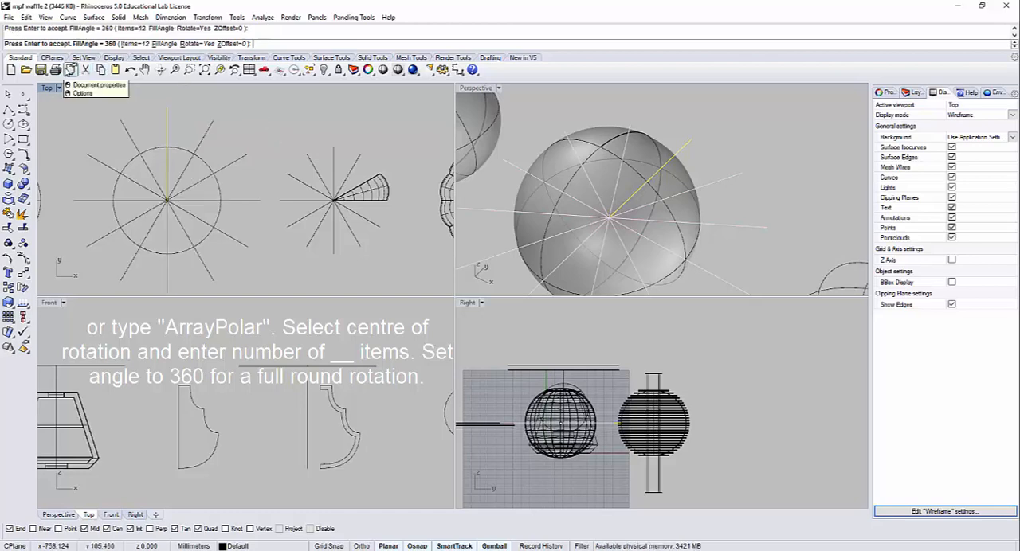
pyautogui.press('Escape')
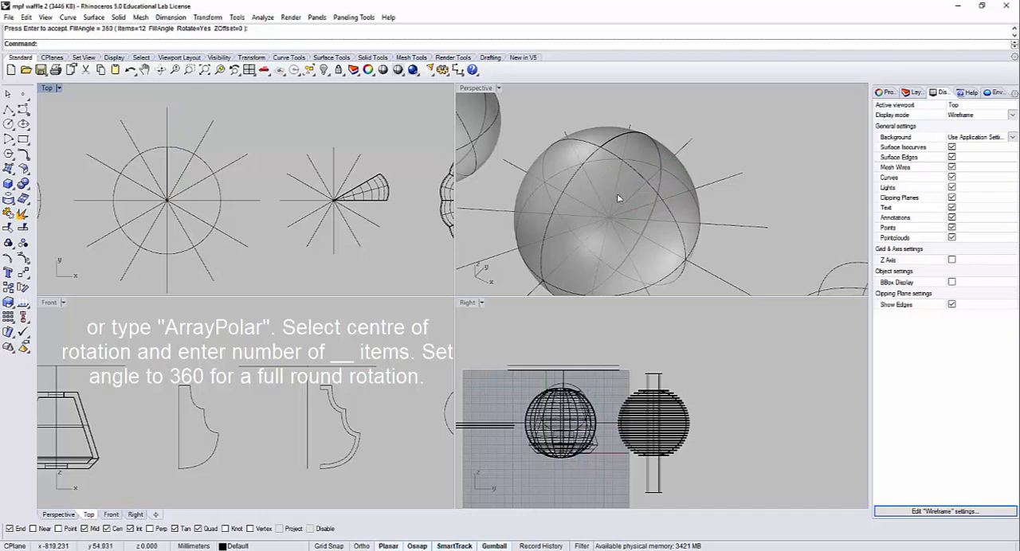
# Step: Project the twelve radial lines onto the sphere surface from the Top view, leaving the sphere out of the curve selection
pyautogui.moveTo(616, 194); pyautogui.dragTo(642, 201, button='right')
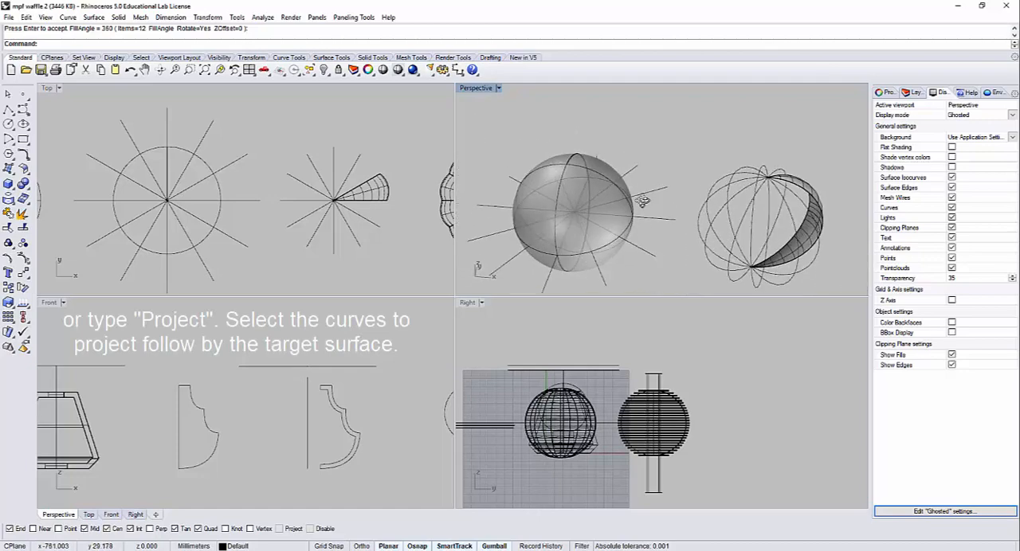
pyautogui.moveTo(654, 290); pyautogui.dragTo(492, 138)
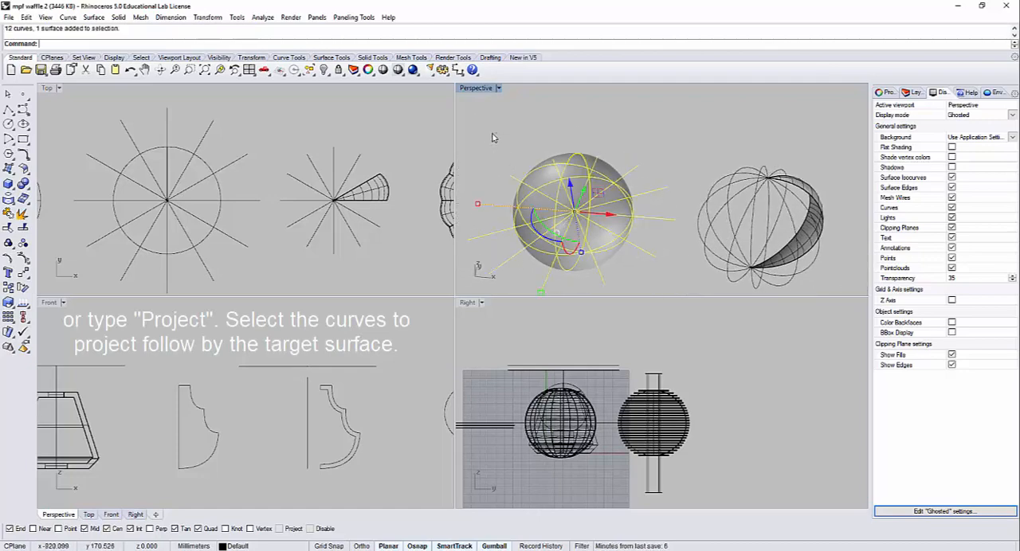
pyautogui.scroll(2, 590, 161)
pyautogui.scroll(-1, 589, 161)
pyautogui.scroll(-1, 589, 162)
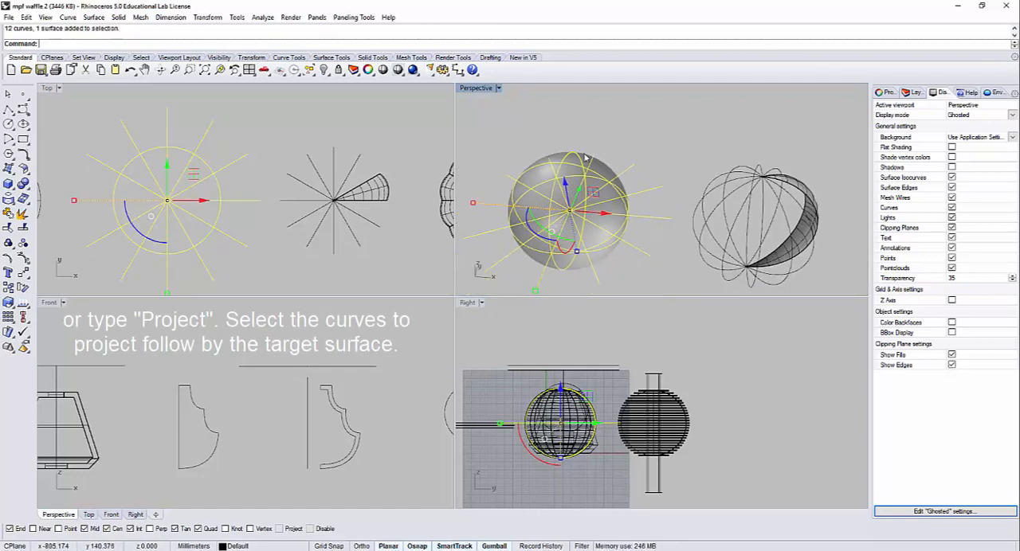
pyautogui.keyDown('ctrl'); pyautogui.click(579, 156); pyautogui.keyUp('ctrl')
pyautogui.moveTo(599, 140); pyautogui.dragTo(605, 153, button='right')
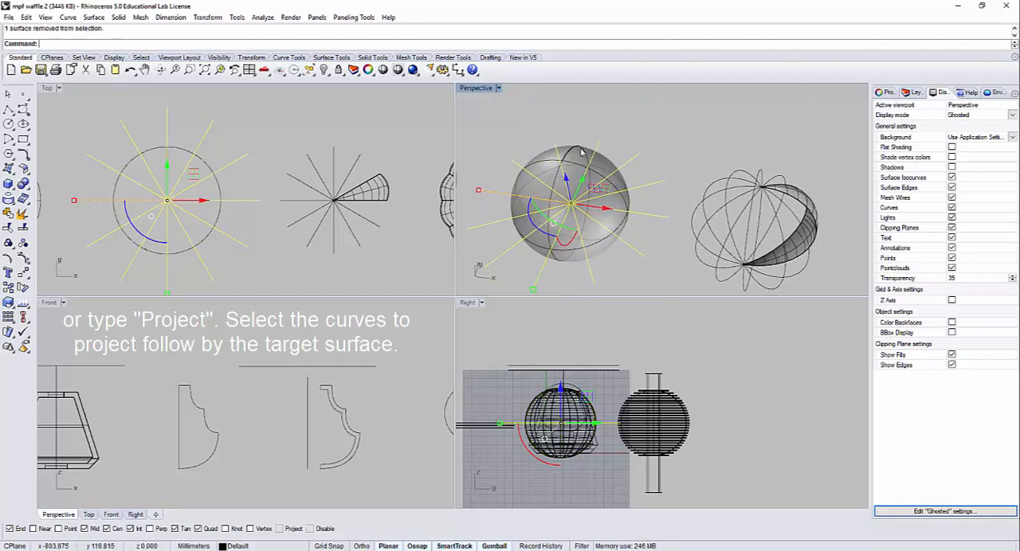
pyautogui.click(22, 201)
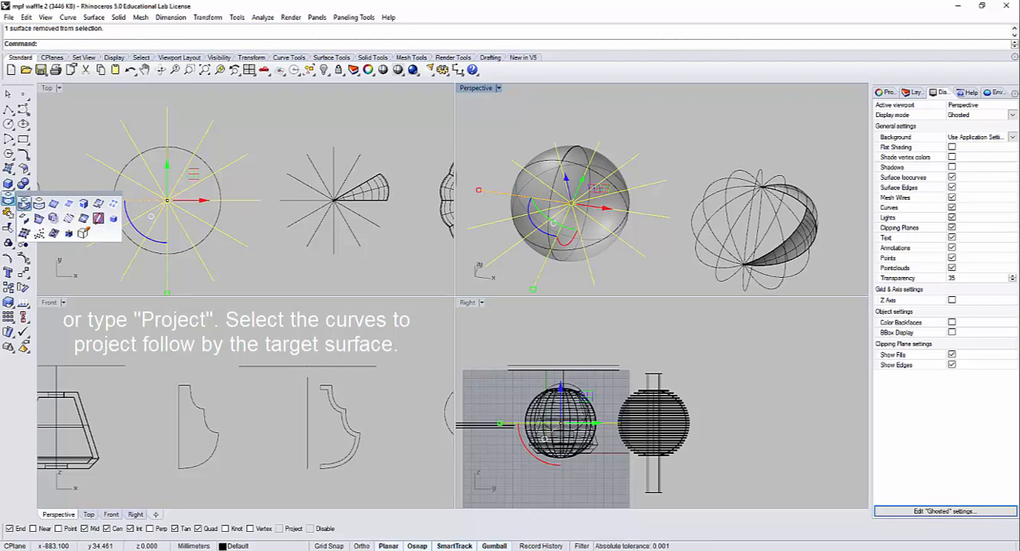
pyautogui.click(24, 203)
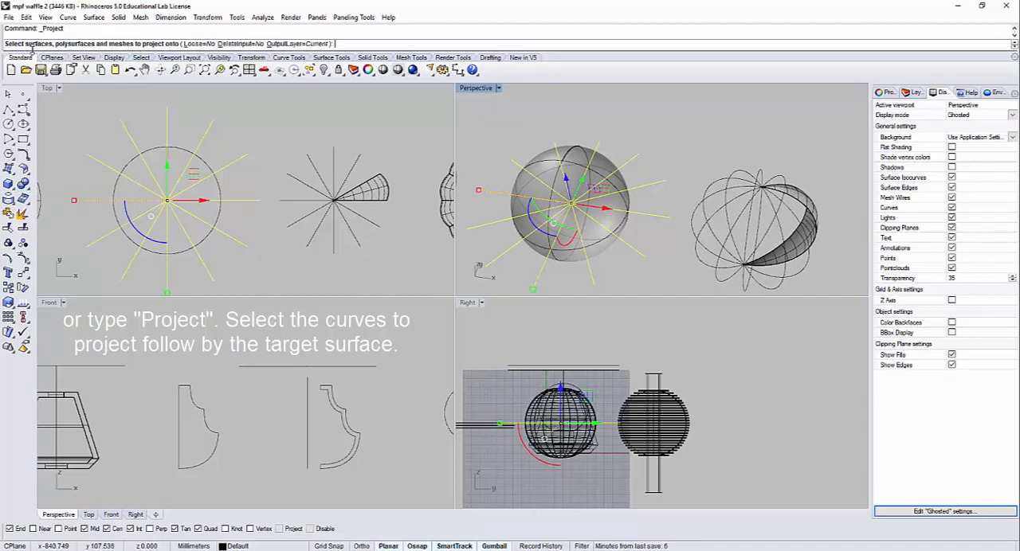
pyautogui.click(127, 168)
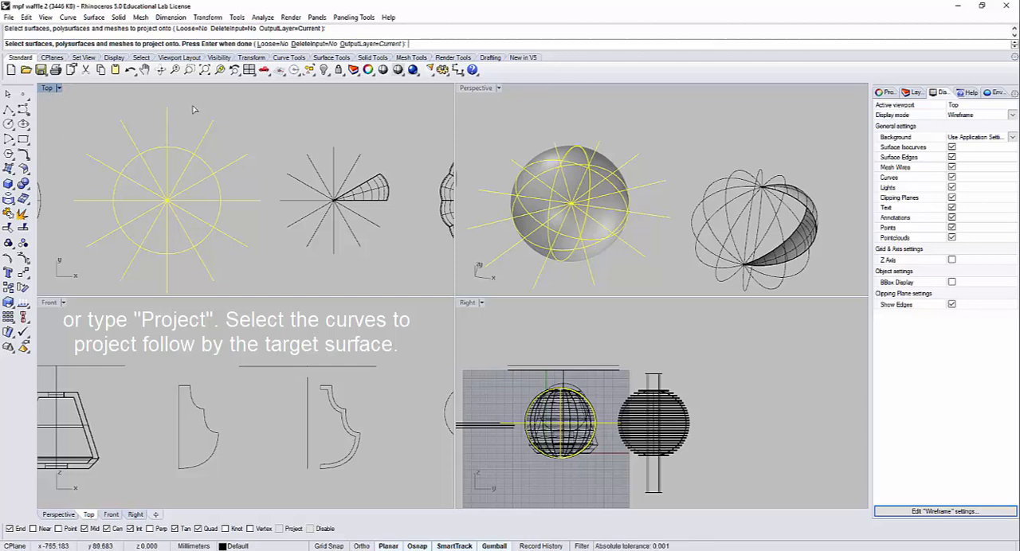
pyautogui.press('Return')
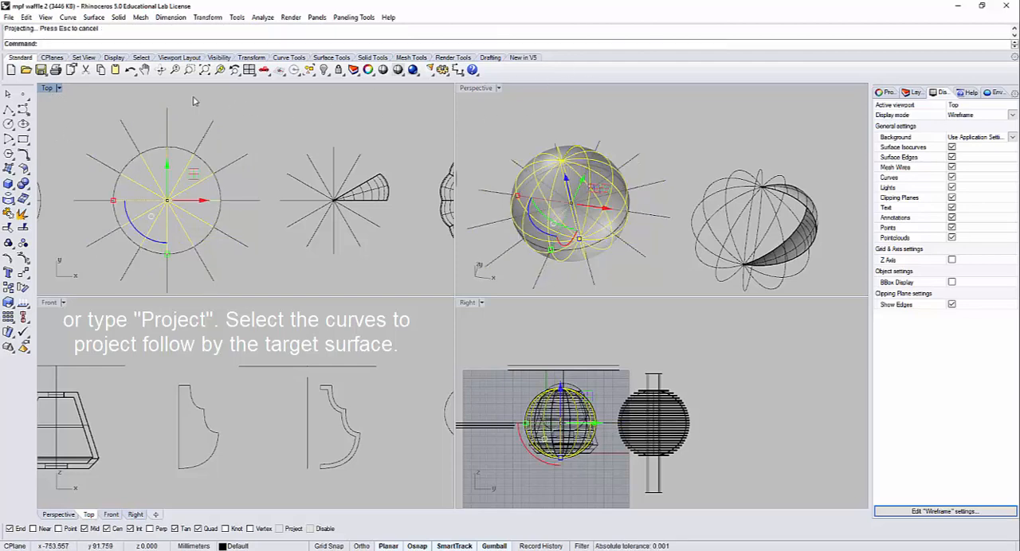
# Step: Hide the sphere surface, leaving the projected curves and radial lines on display
pyautogui.scroll(5, 565, 156)
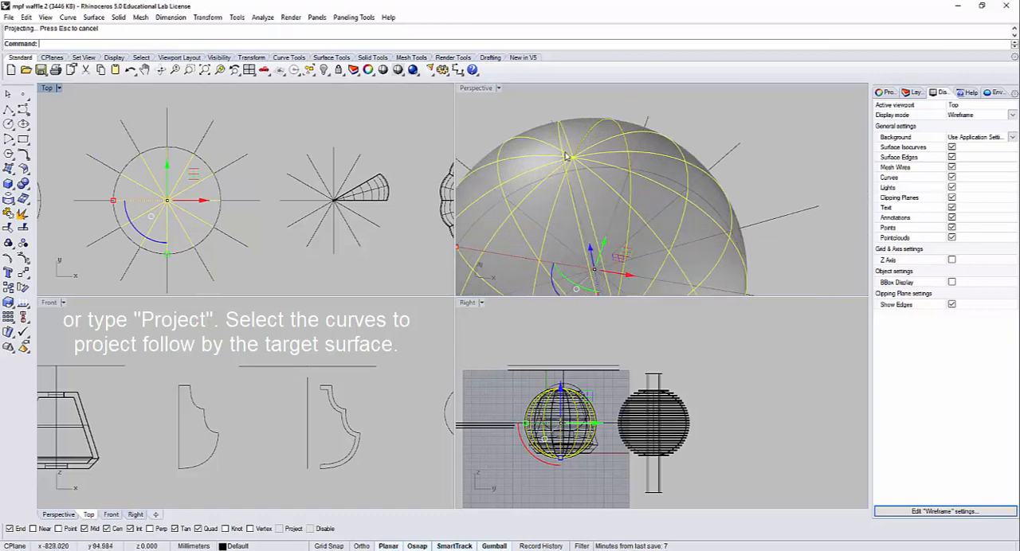
pyautogui.click(579, 122)
pyautogui.click(579, 118)
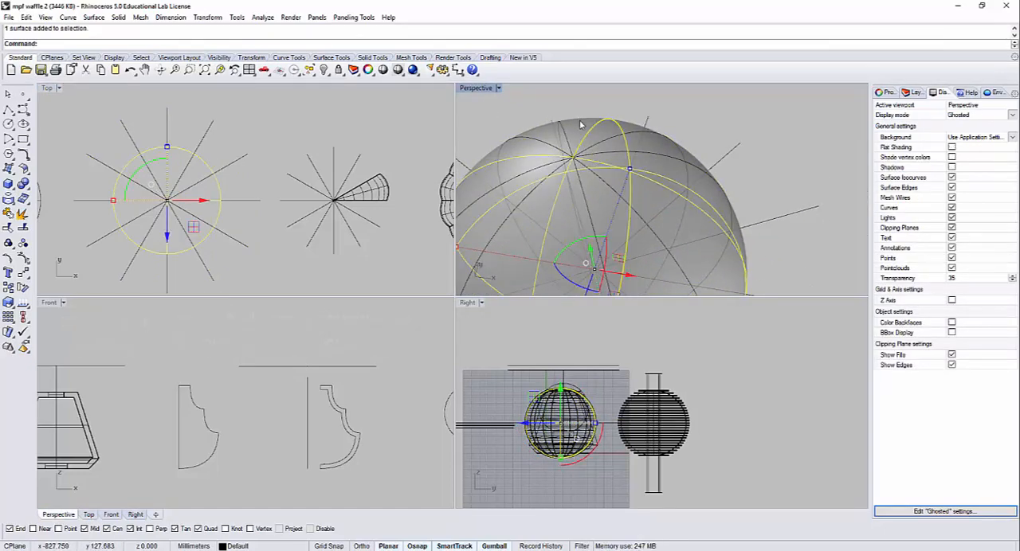
pyautogui.hotkey('ctrl', 'h')
pyautogui.scroll(-5, 599, 147)
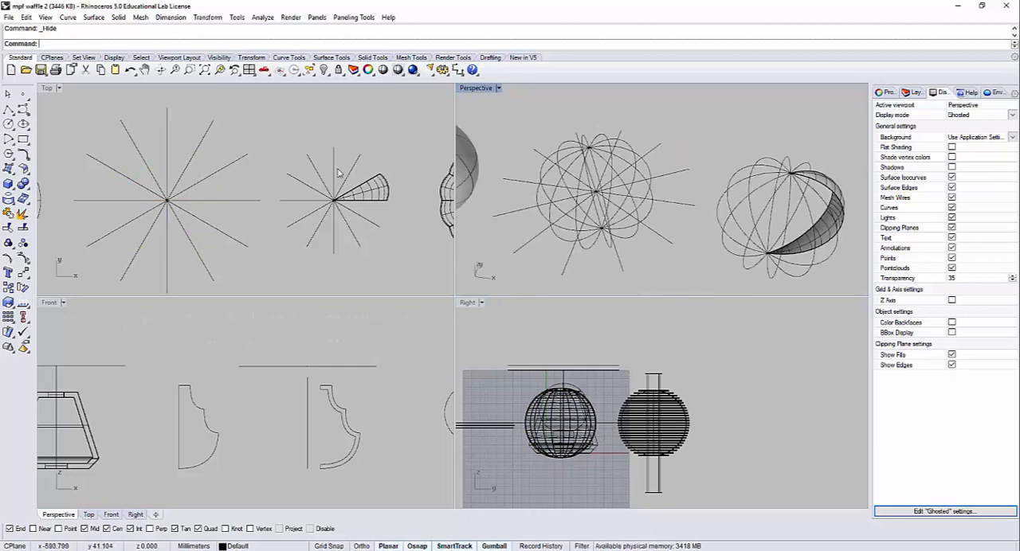
# Step: Select the twelve straight radial construction lines across the Top and Perspective views and hide them, leaving the projected curves on display
pyautogui.click(256, 275)
pyautogui.moveTo(280, 266); pyautogui.dragTo(242, 147)
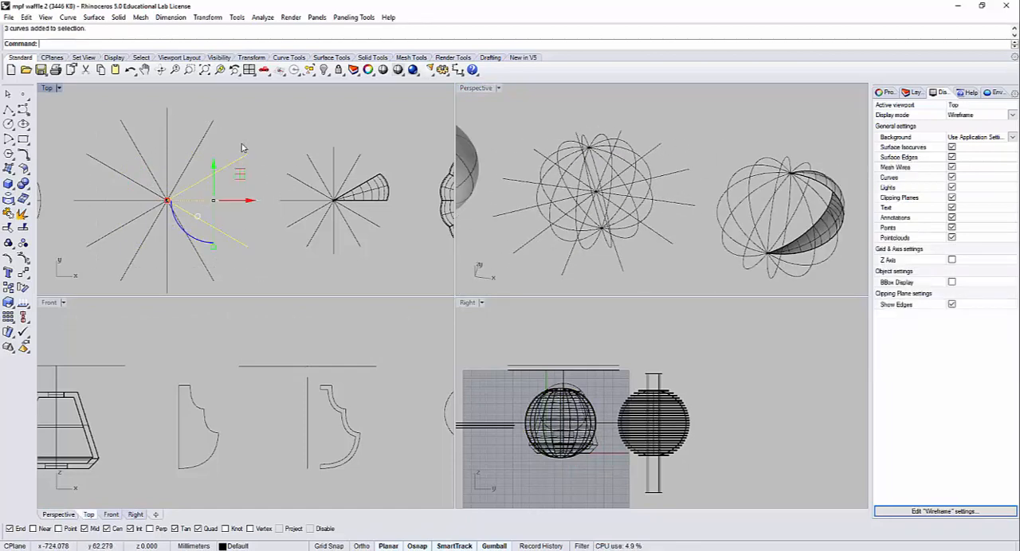
pyautogui.keyDown('shift'); pyautogui.click(652, 147); pyautogui.keyUp('shift')
pyautogui.moveTo(637, 132); pyautogui.dragTo(628, 148, button='right')
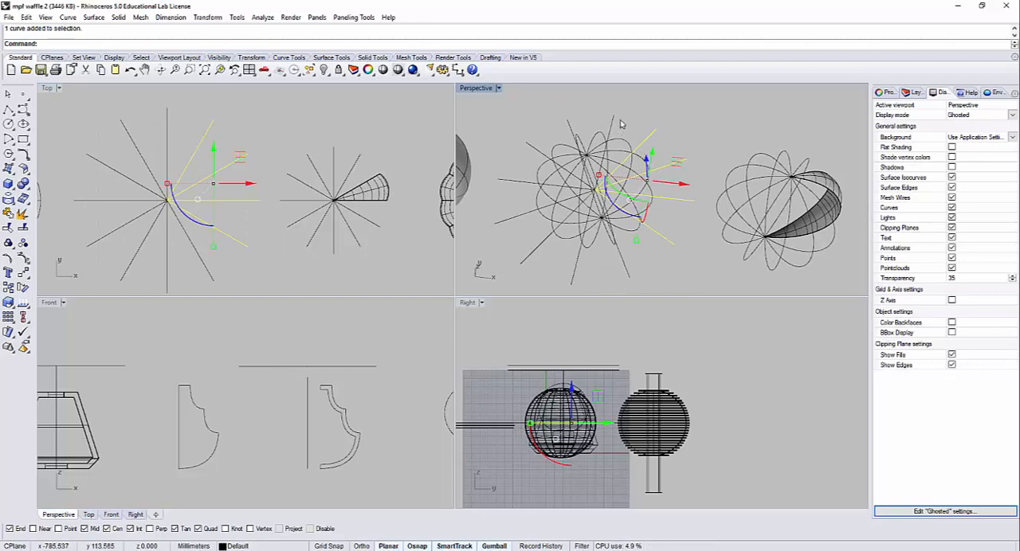
pyautogui.keyDown('shift'); pyautogui.moveTo(619, 120); pyautogui.dragTo(530, 130); pyautogui.keyUp('shift')
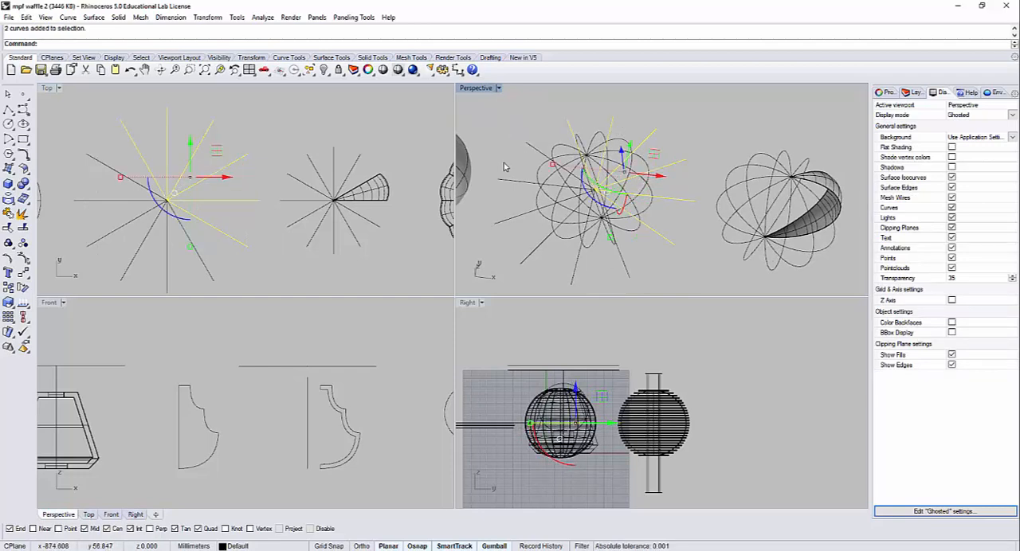
pyautogui.keyDown('shift'); pyautogui.click(532, 149); pyautogui.keyUp('shift')
pyautogui.keyDown('shift'); pyautogui.click(507, 180); pyautogui.keyUp('shift')
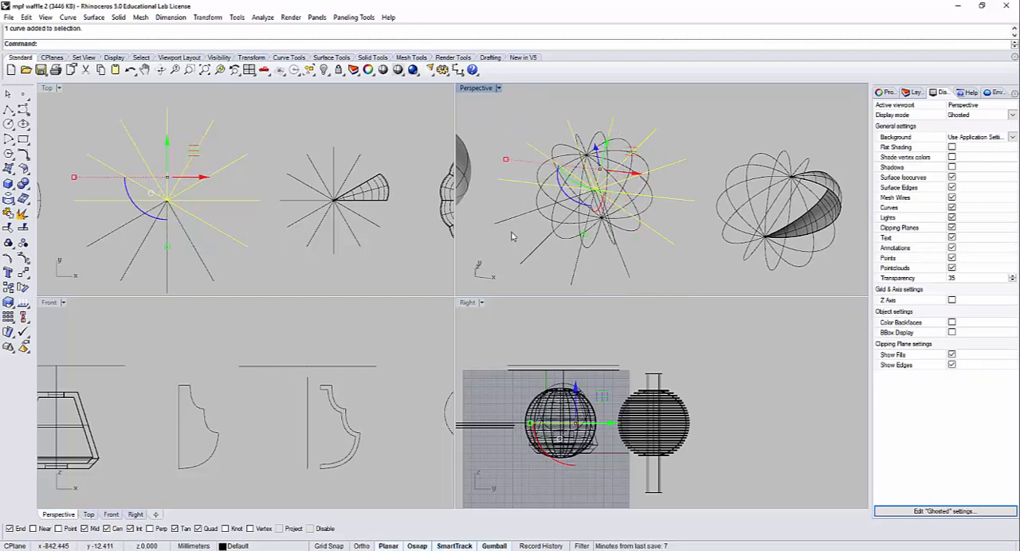
pyautogui.keyDown('shift'); pyautogui.click(505, 222); pyautogui.keyUp('shift')
pyautogui.keyDown('shift'); pyautogui.click(519, 254); pyautogui.keyUp('shift')
pyautogui.keyDown('shift'); pyautogui.click(573, 275); pyautogui.keyUp('shift')
pyautogui.keyDown('shift'); pyautogui.click(624, 274); pyautogui.keyUp('shift')
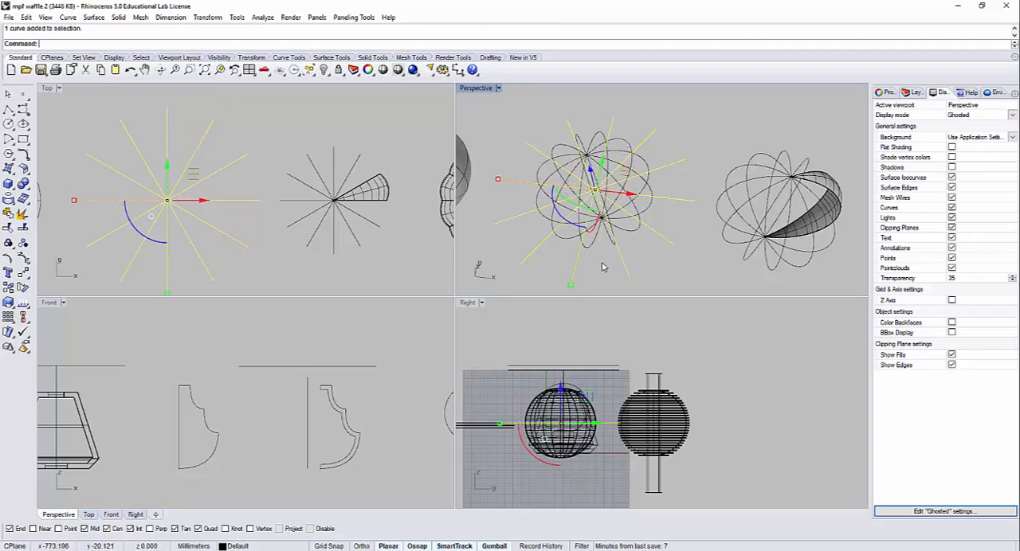
pyautogui.hotkey('ctrl', 'h')
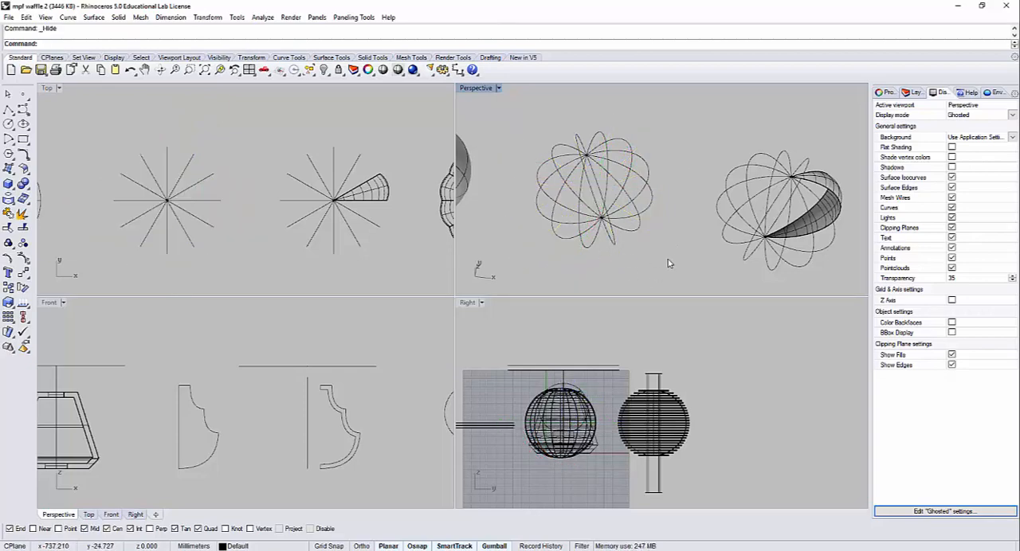
# Step: Hide the plain sphere and the newly projected rib curves together in the Perspective view
pyautogui.moveTo(668, 264); pyautogui.dragTo(658, 216, button='right')
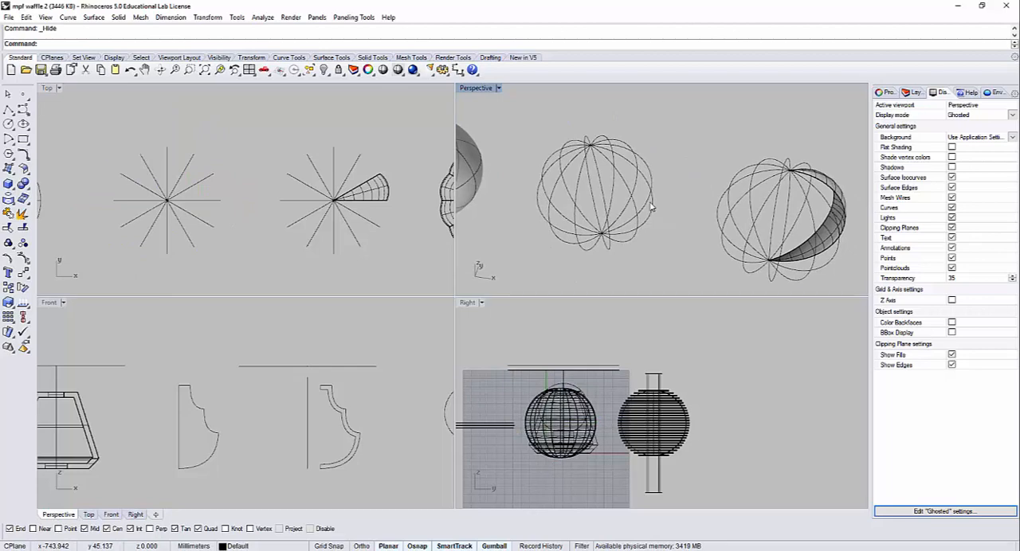
pyautogui.scroll(-5, 664, 182)
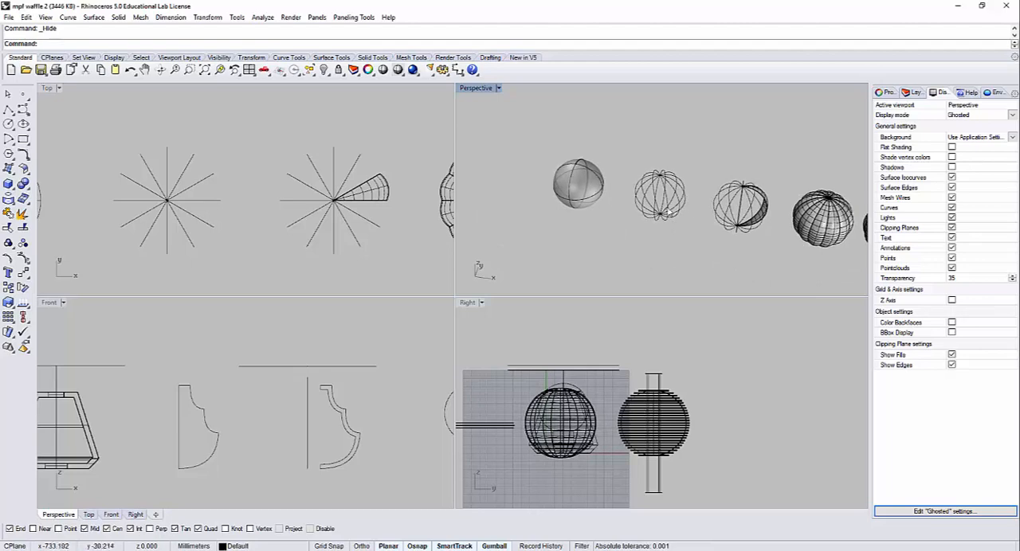
pyautogui.moveTo(675, 230); pyautogui.dragTo(524, 110)
pyautogui.hotkey('ctrl', 'h')
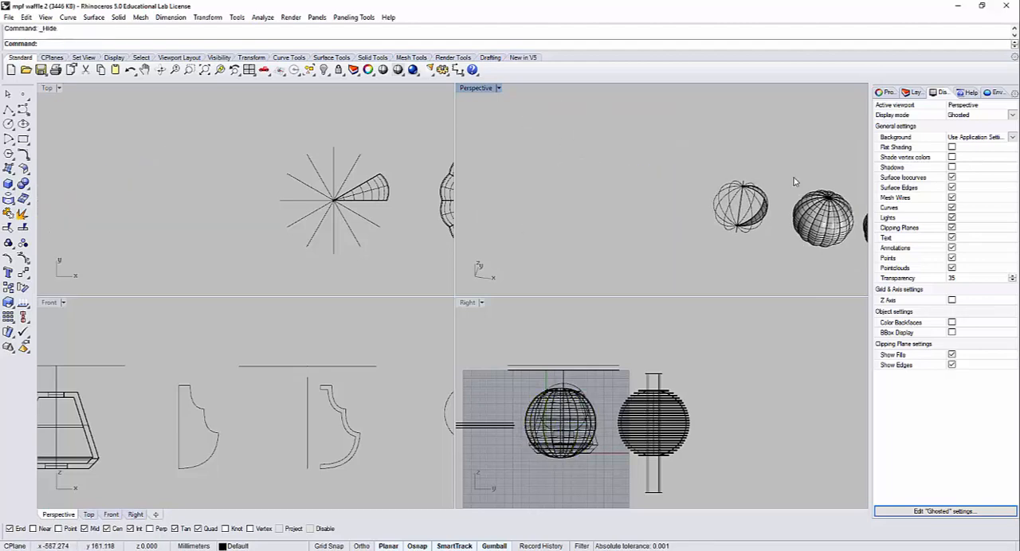
# Step: Delete the wedge surface between two ribs of the remaining curve-only sphere, keeping its boundary curves
pyautogui.scroll(6, 793, 182)
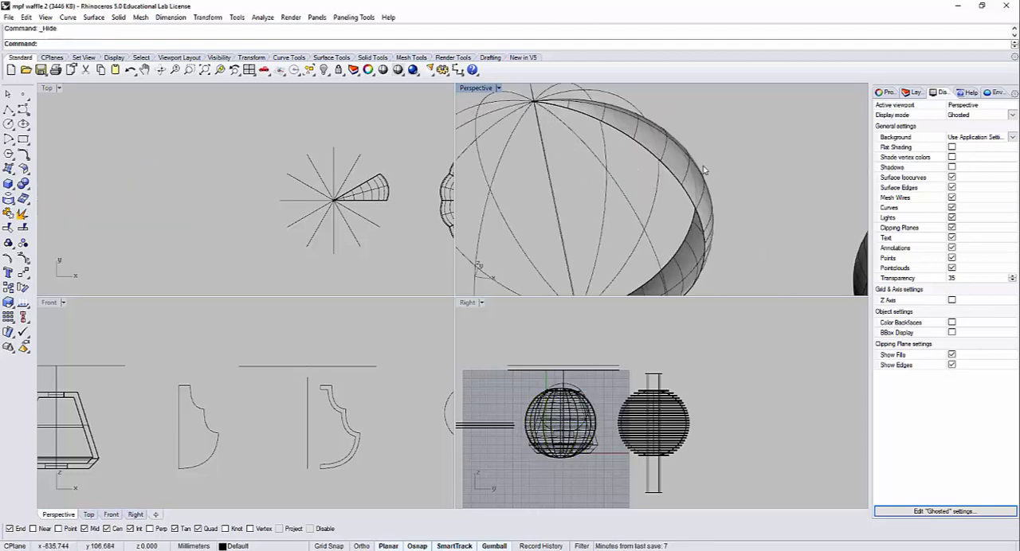
pyautogui.scroll(-4, 703, 169)
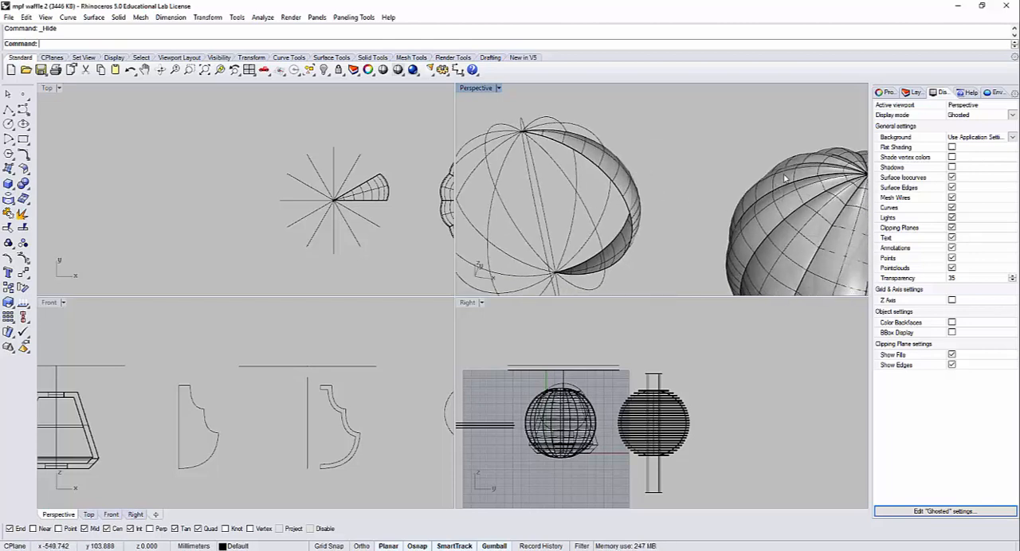
pyautogui.moveTo(622, 165); pyautogui.dragTo(620, 198, button='right')
pyautogui.click(621, 199)
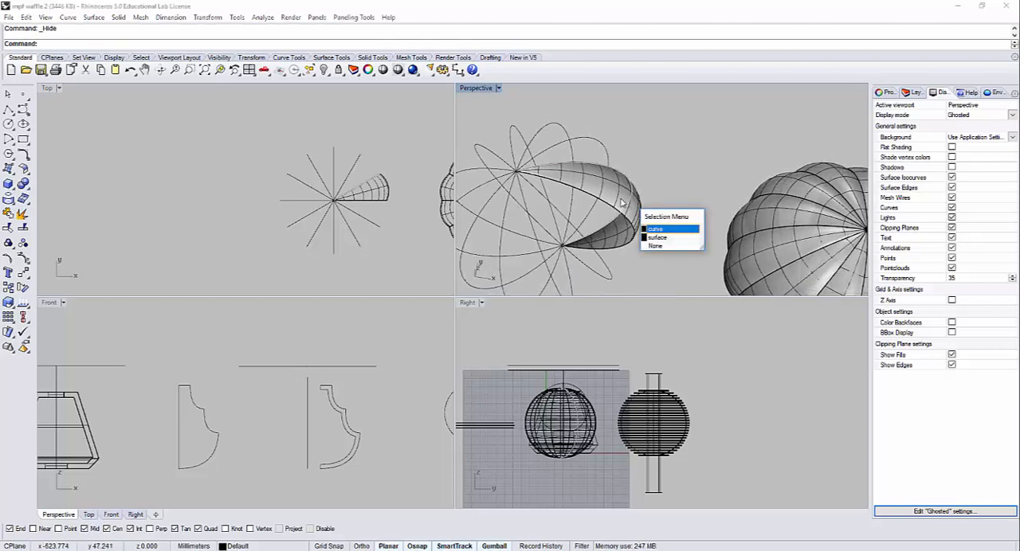
pyautogui.click(658, 164)
pyautogui.scroll(2, 646, 219)
pyautogui.click(634, 206)
pyautogui.press('Delete')
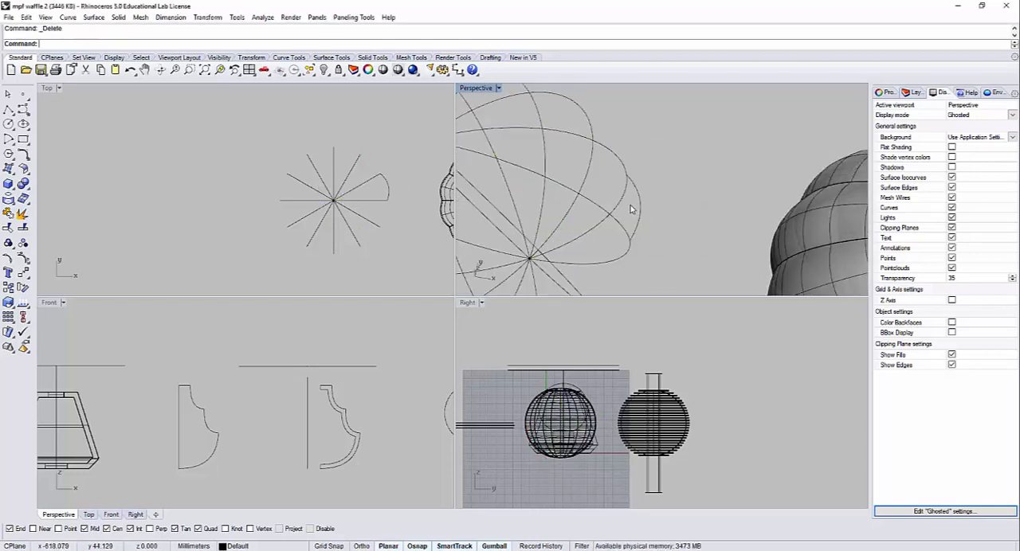
# Step: Draw a degree-3 control-point curve in the Top view between the midpoints of the Y-axis rib and its neighbour, bulging outward
pyautogui.click(376, 194)
pyautogui.scroll(6, 350, 195)
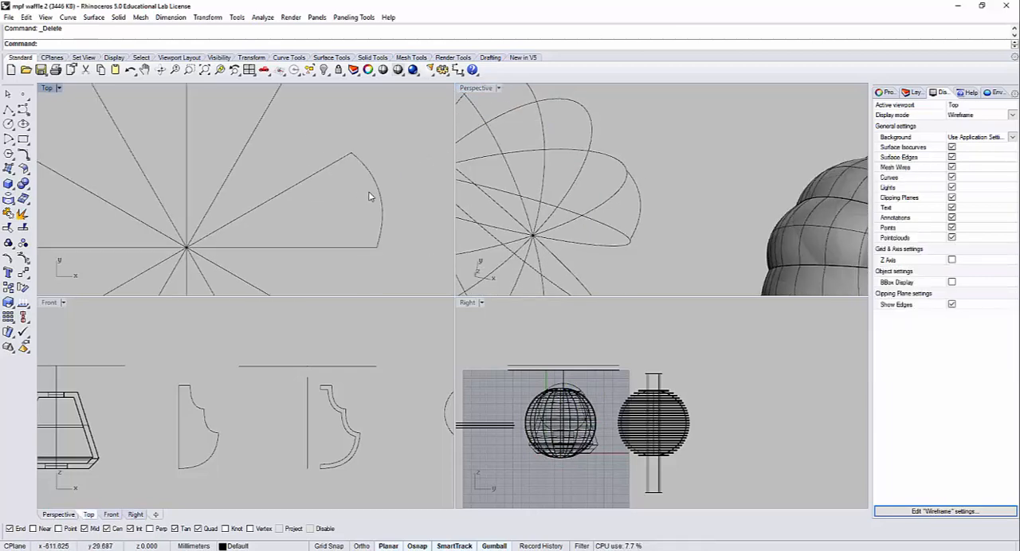
pyautogui.click(316, 180)
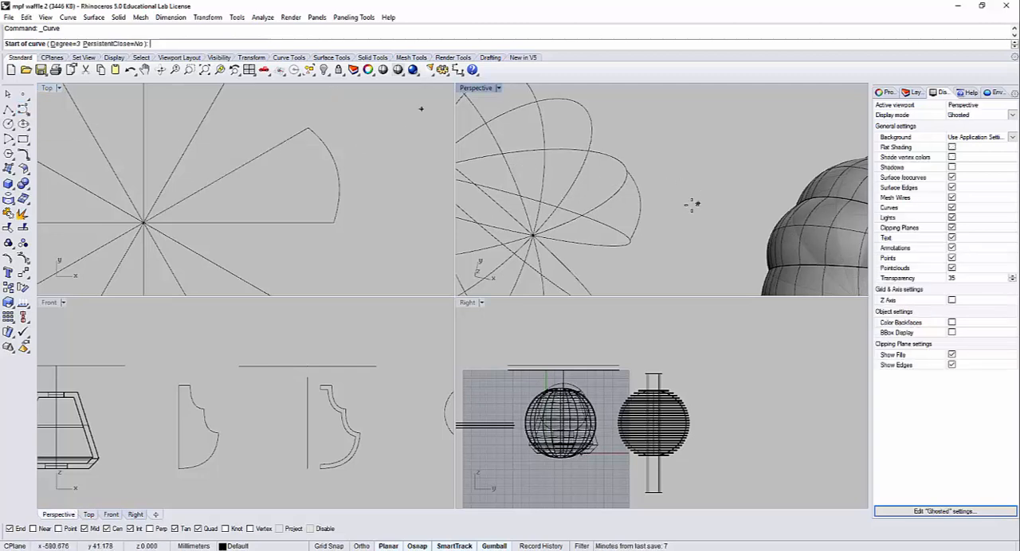
pyautogui.moveTo(693, 203); pyautogui.dragTo(674, 177, button='right')
pyautogui.moveTo(358, 148); pyautogui.dragTo(393, 241, button='right')
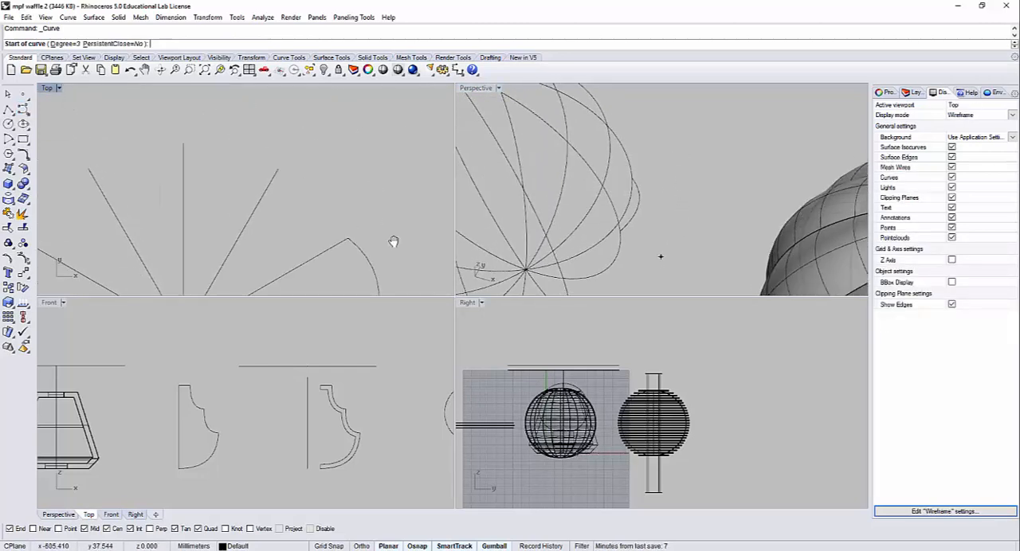
pyautogui.click(183, 143)
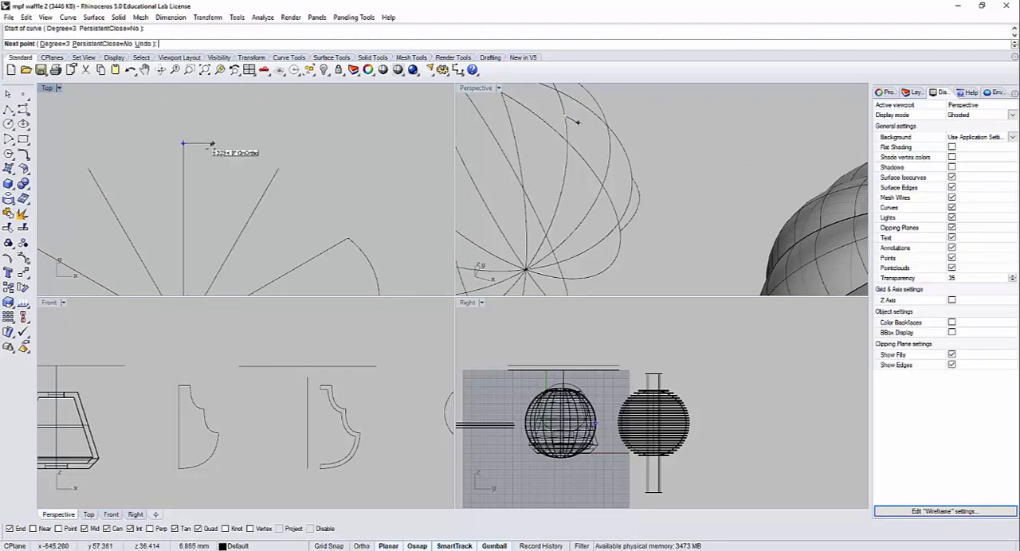
pyautogui.click(215, 135)
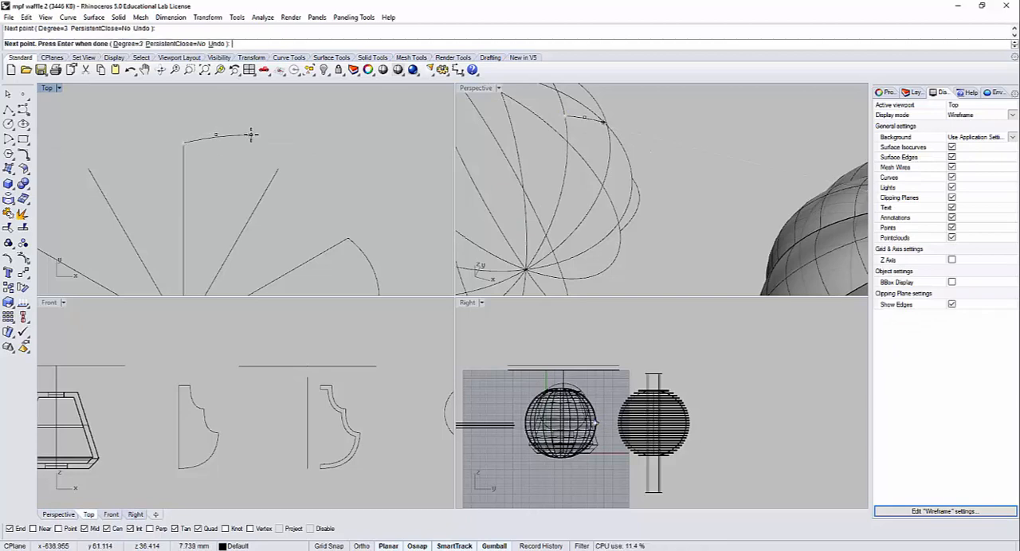
pyautogui.click(253, 141)
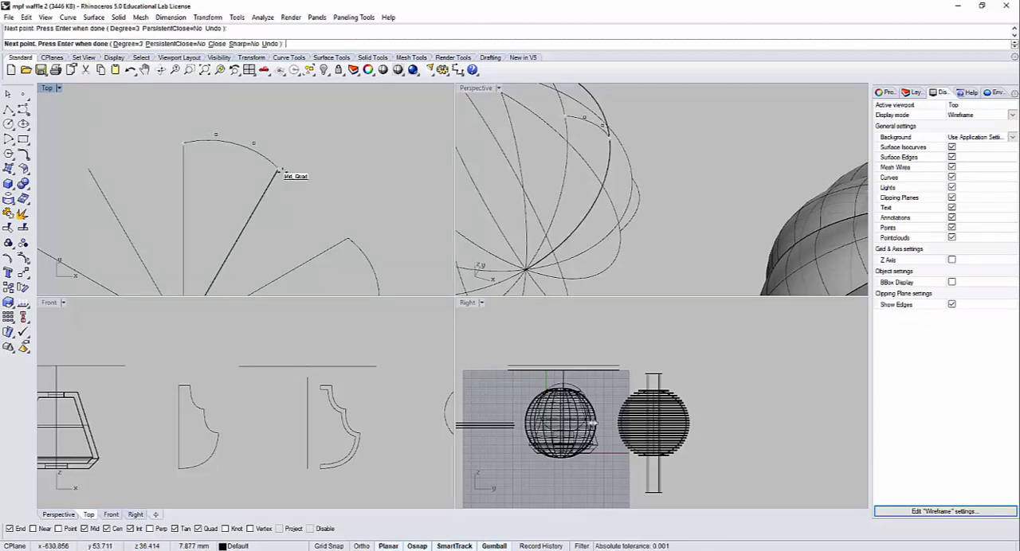
pyautogui.click(281, 169)
pyautogui.press('Return')
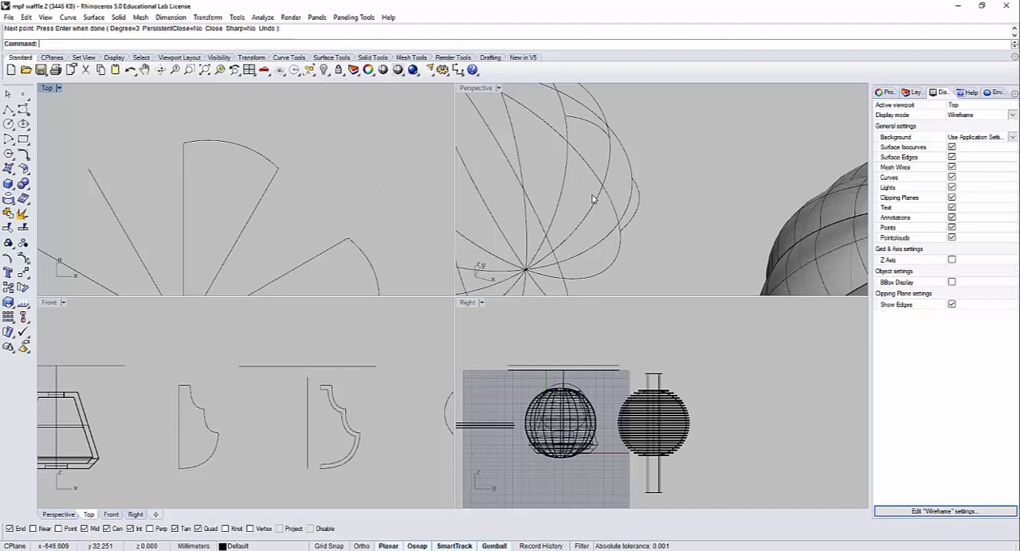
# Step: Examine the new bulging curve in the Perspective, Right and Front views to check that it lies flat between the two ribs
pyautogui.click(597, 129)
pyautogui.moveTo(677, 209); pyautogui.dragTo(626, 179, button='right')
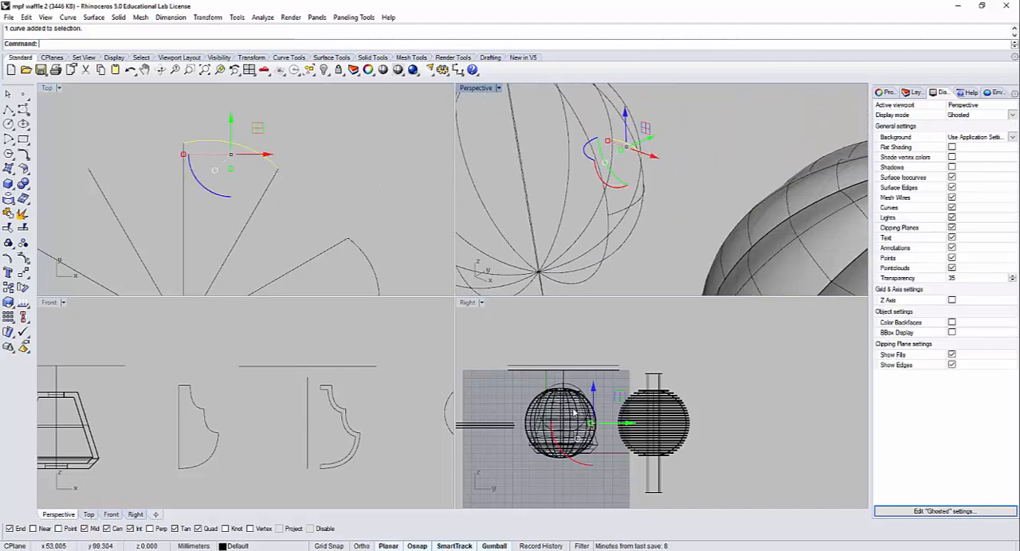
pyautogui.scroll(6, 573, 413)
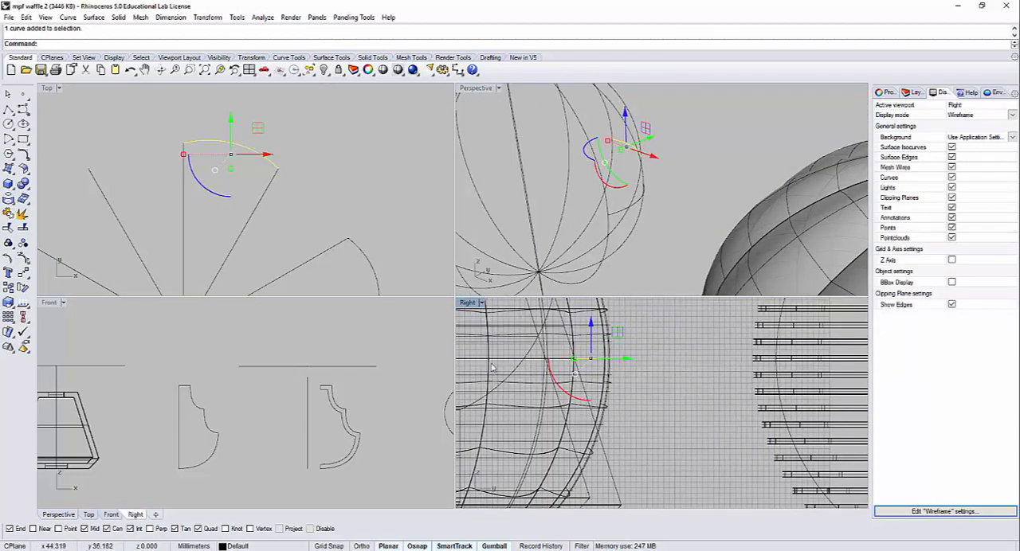
pyautogui.scroll(-10, 128, 418)
pyautogui.moveTo(113, 433); pyautogui.dragTo(342, 433, button='right')
pyautogui.scroll(10, 320, 433)
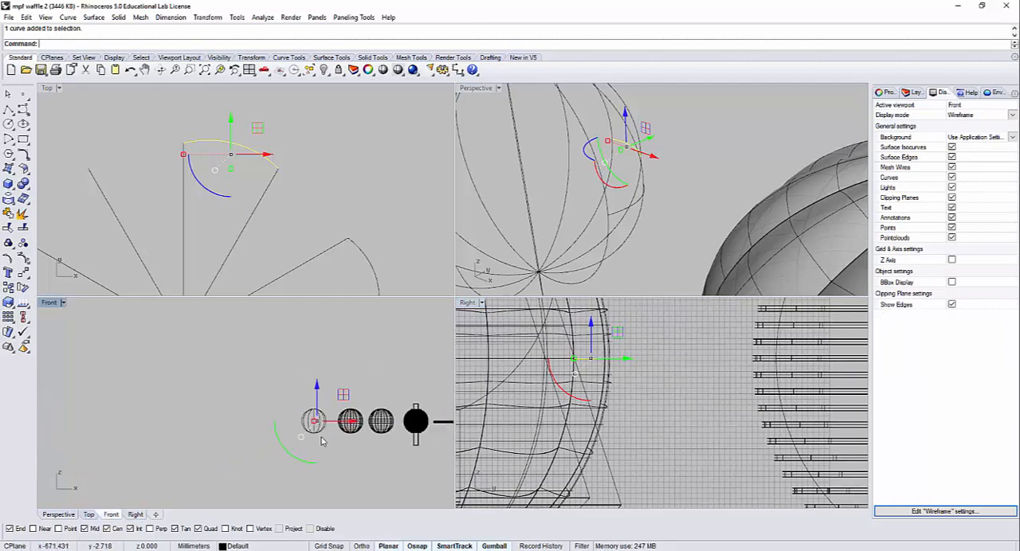
pyautogui.scroll(8, 313, 393)
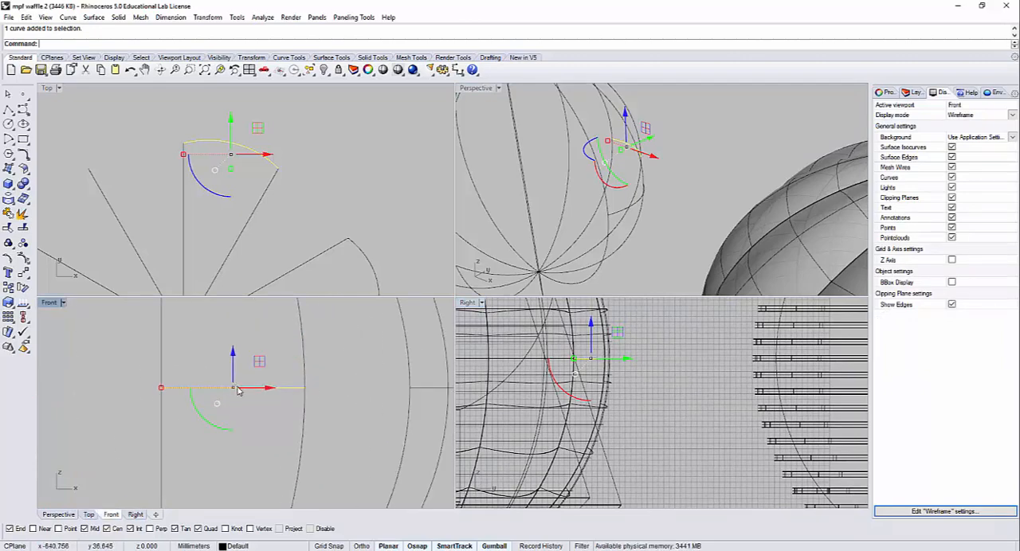
pyautogui.click(289, 143)
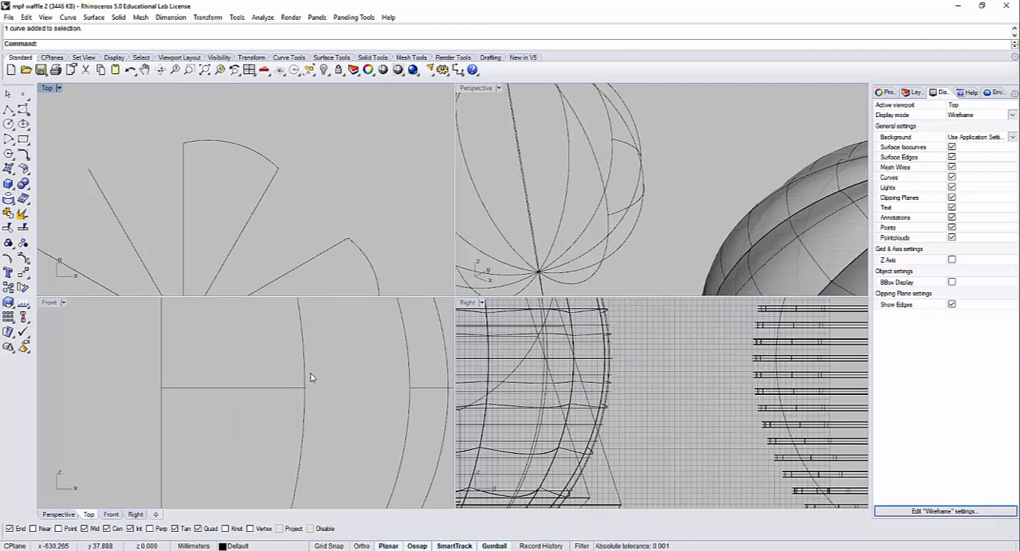
pyautogui.click(239, 149)
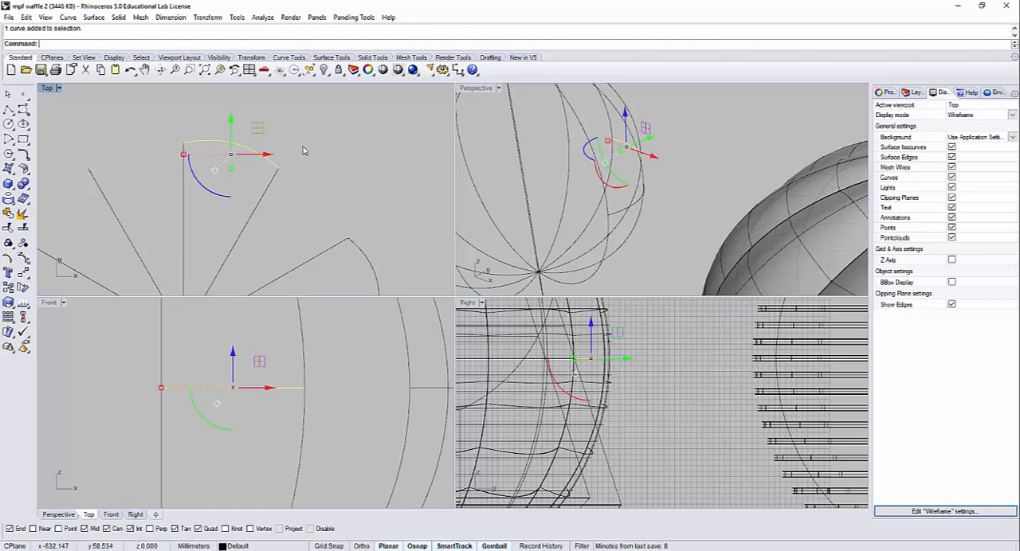
pyautogui.click(291, 155)
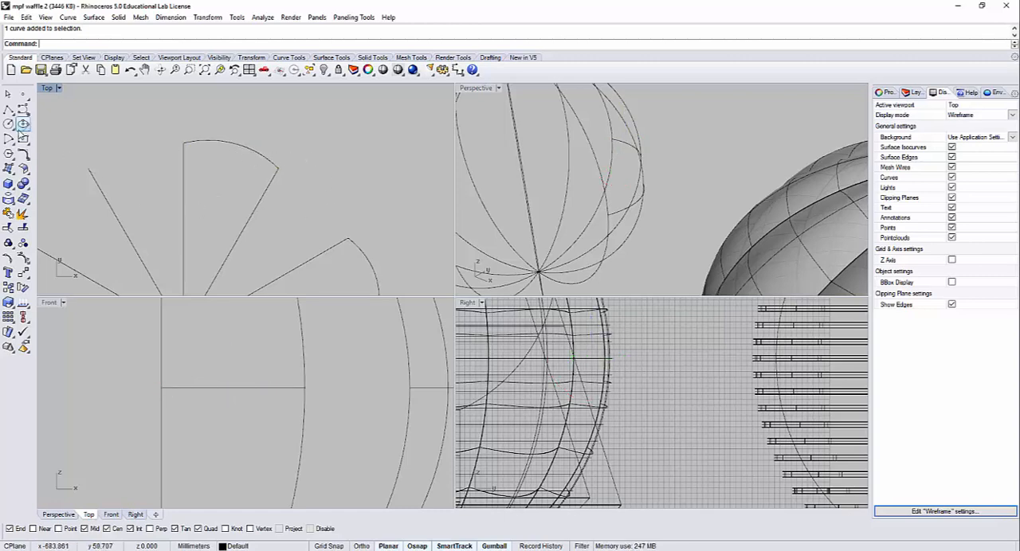
# Step: Cancel the started polyline and delete the bulging curve between the two ribs
pyautogui.click(8, 109)
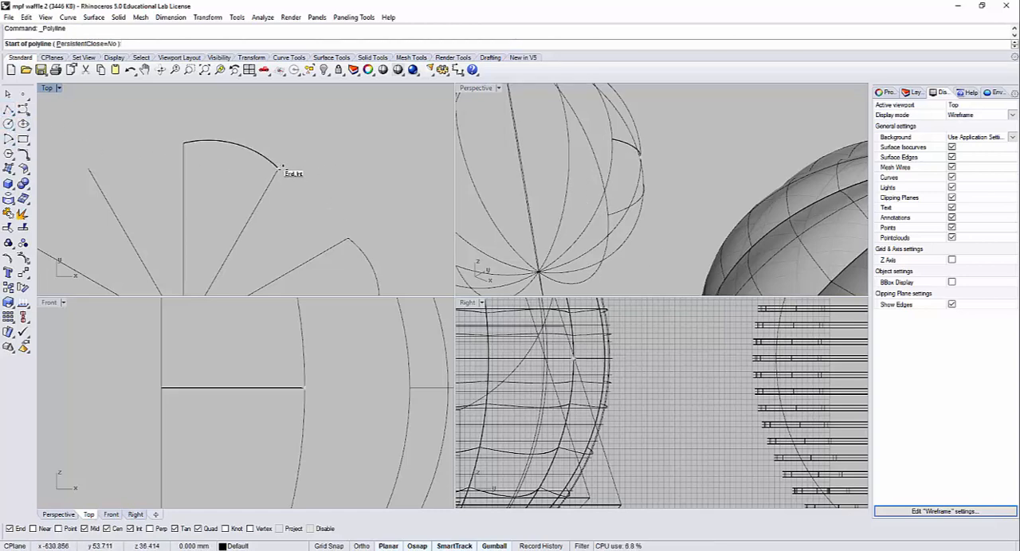
pyautogui.press('Escape')
pyautogui.click(234, 143)
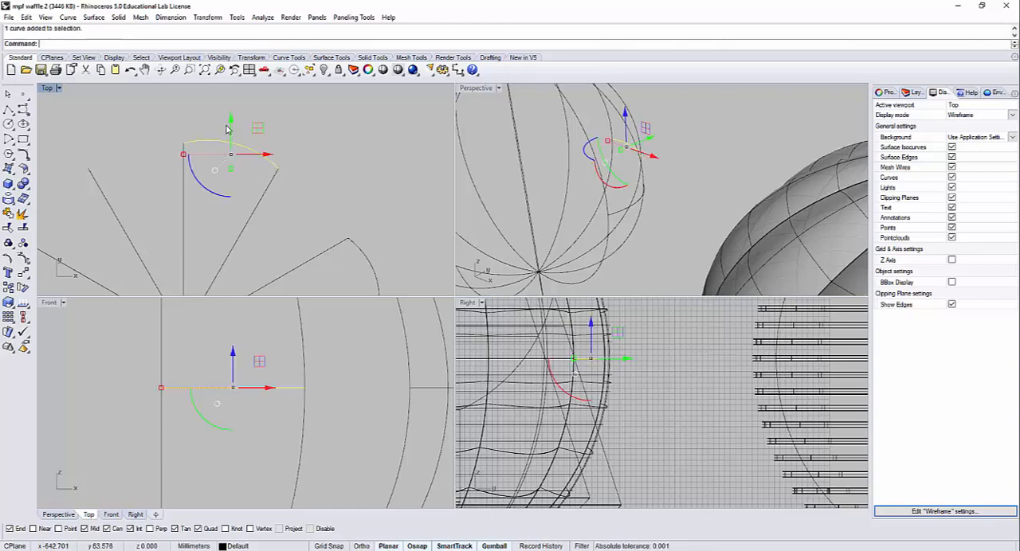
pyautogui.press('Delete')
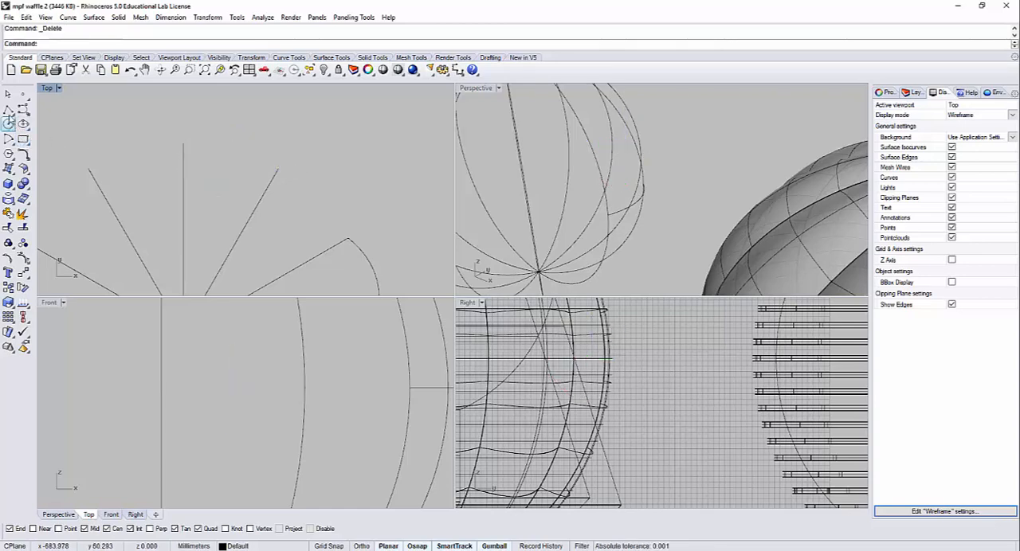
# Step: Draw a straight polyline about 22 mm long between the midpoints of the same two ribs and turn on its control points
pyautogui.click(8, 110)
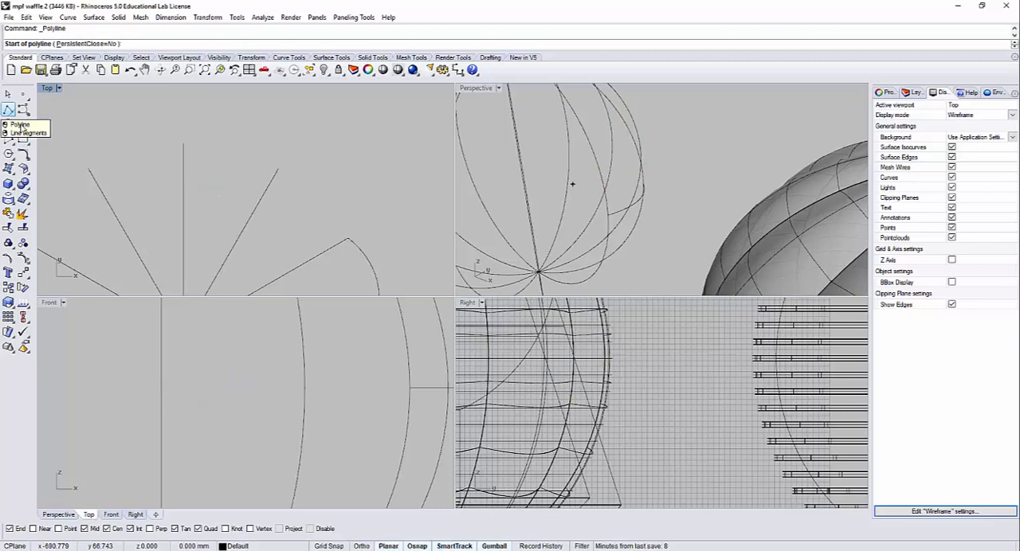
pyautogui.click(183, 143)
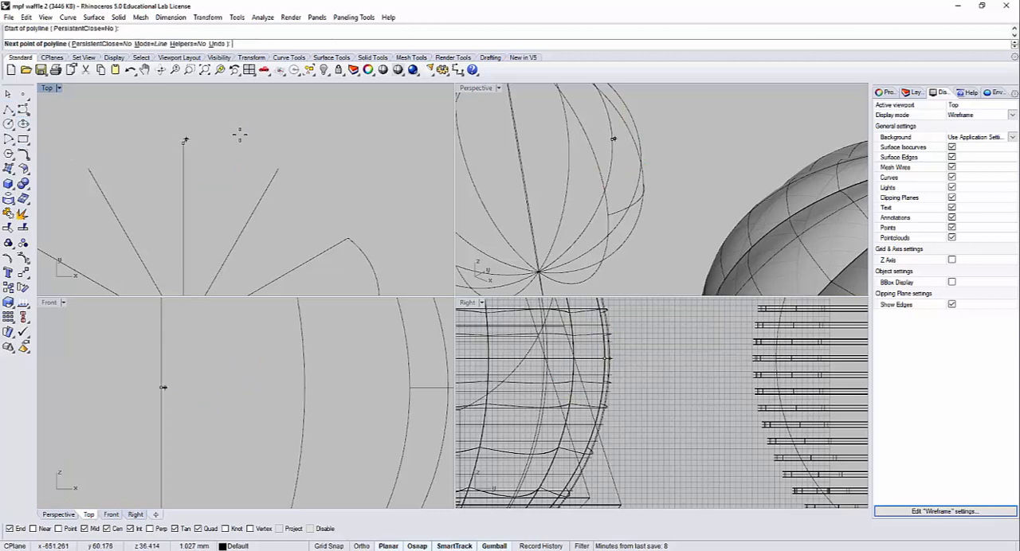
pyautogui.click(279, 164)
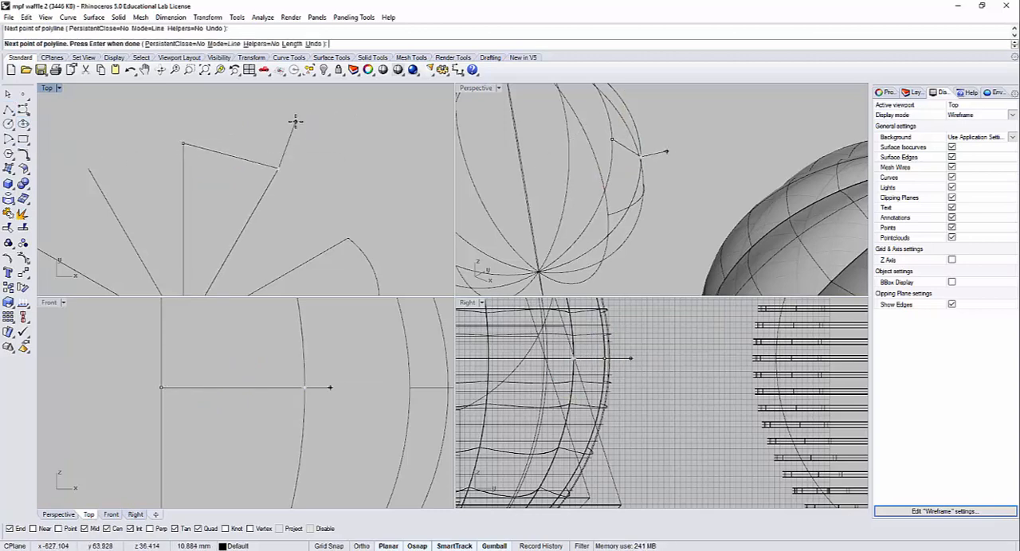
pyautogui.press('Return')
pyautogui.click(247, 164)
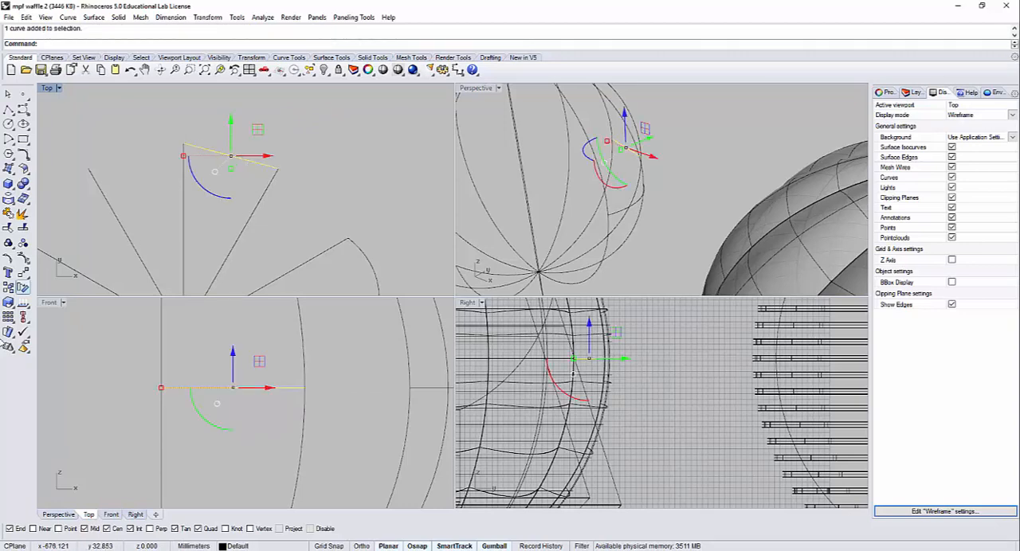
pyautogui.click(23, 257)
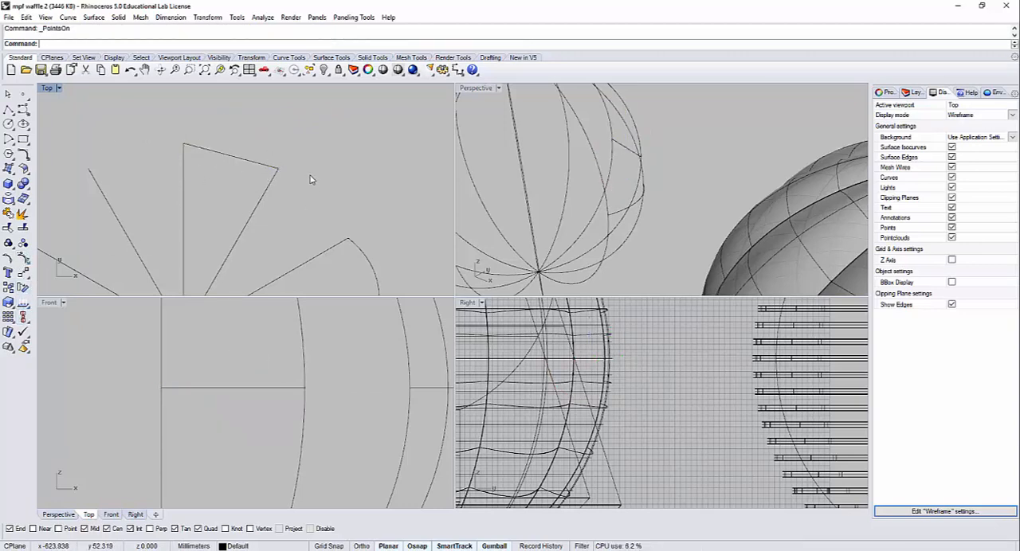
# Step: Rebuild the straight line between the two rib midpoints with a point count of 4 and degree 3, deleting the input
pyautogui.click(213, 146)
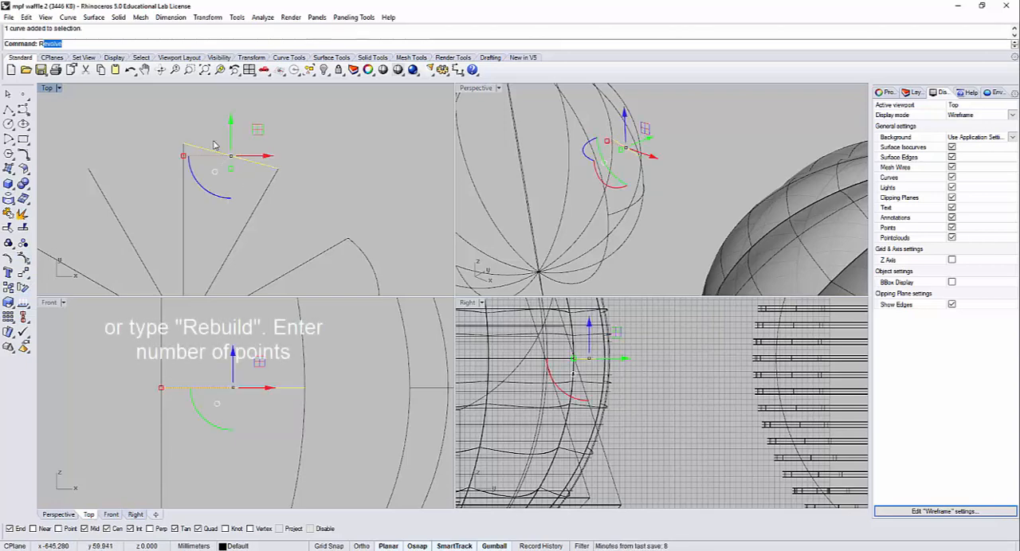
pyautogui.write('Rebuild')
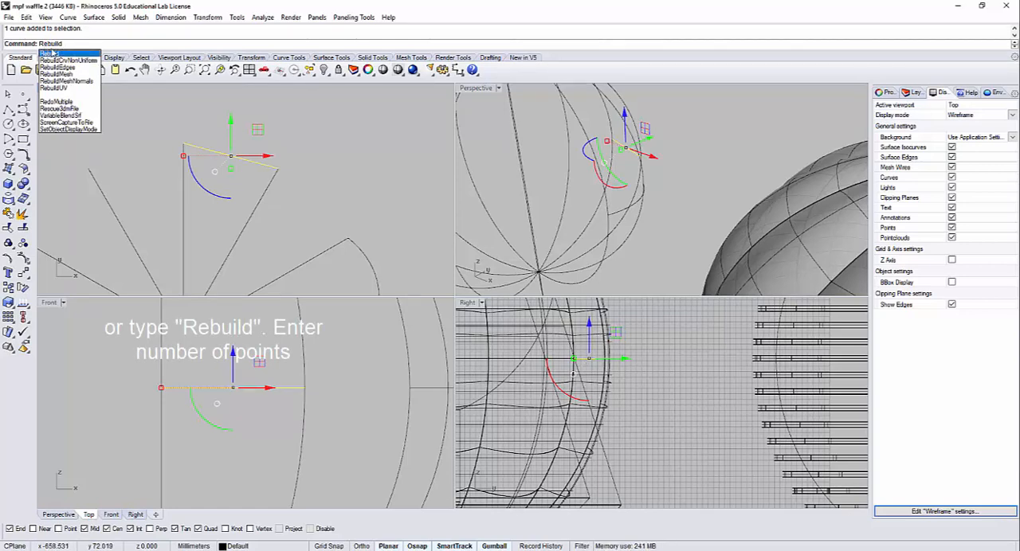
pyautogui.press('Down')
pyautogui.press('Down')
pyautogui.press('Down')
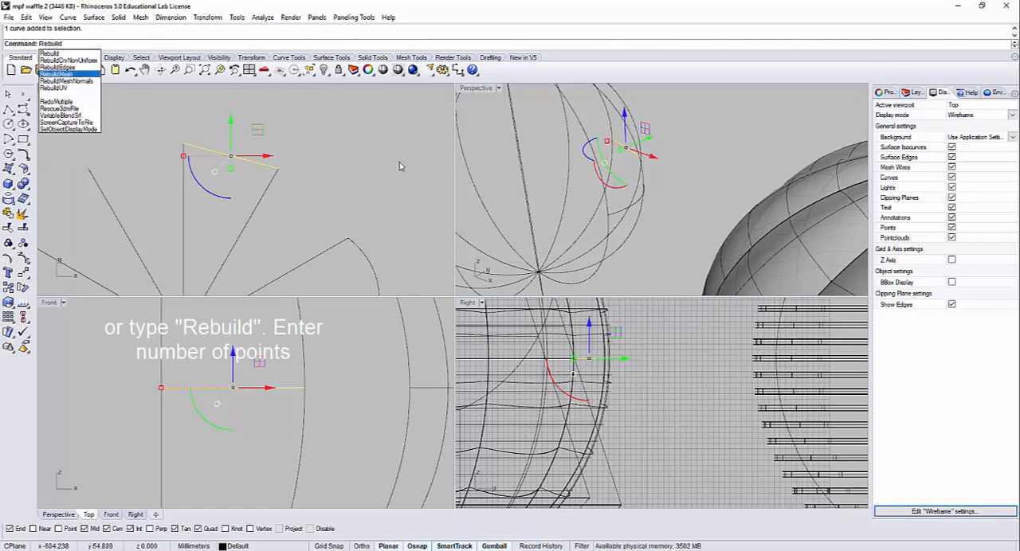
pyautogui.press('Return')
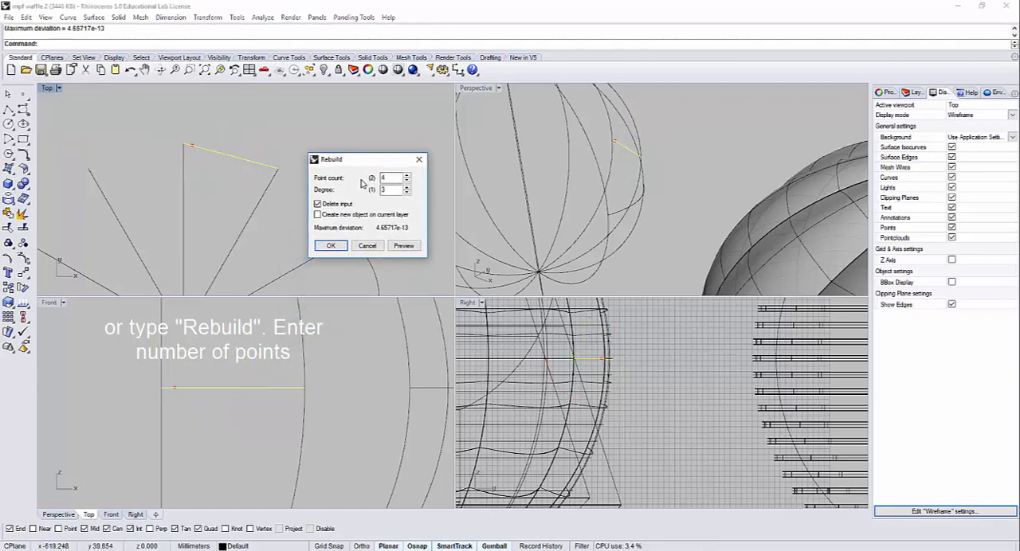
pyautogui.click(404, 246)
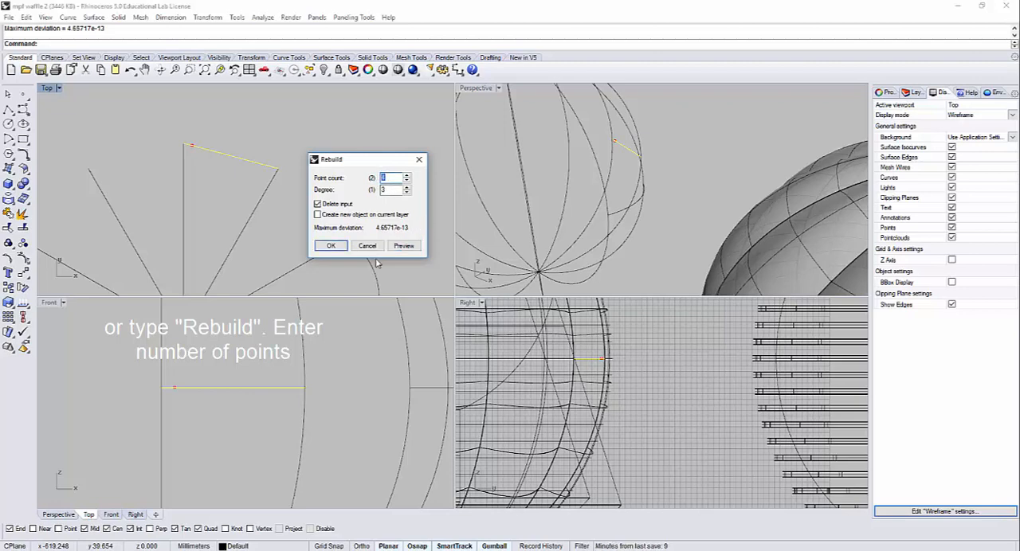
pyautogui.click(342, 248)
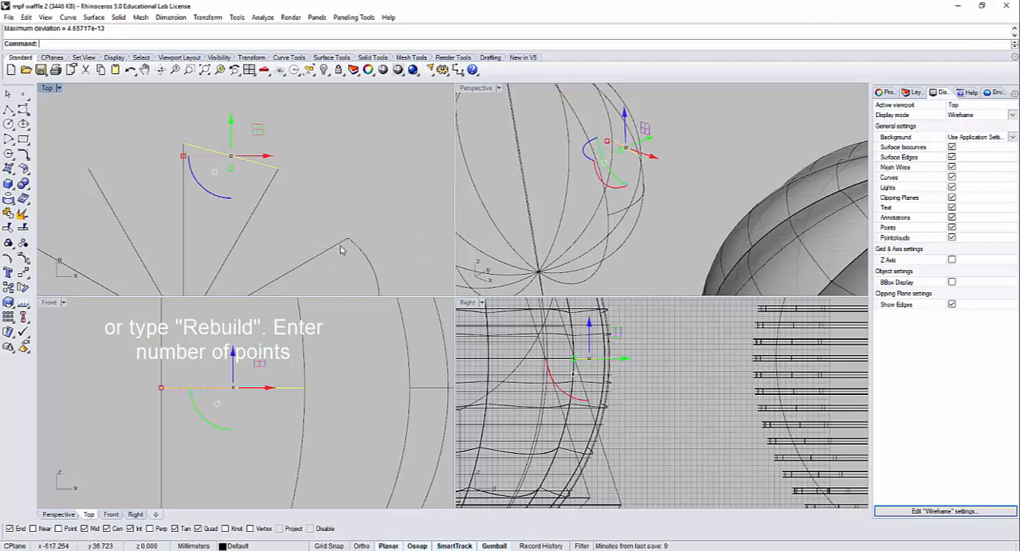
# Step: Turn on the rebuilt line's control points and move its two middle points outward in the Top view to form a bulging curve
pyautogui.click(24, 260)
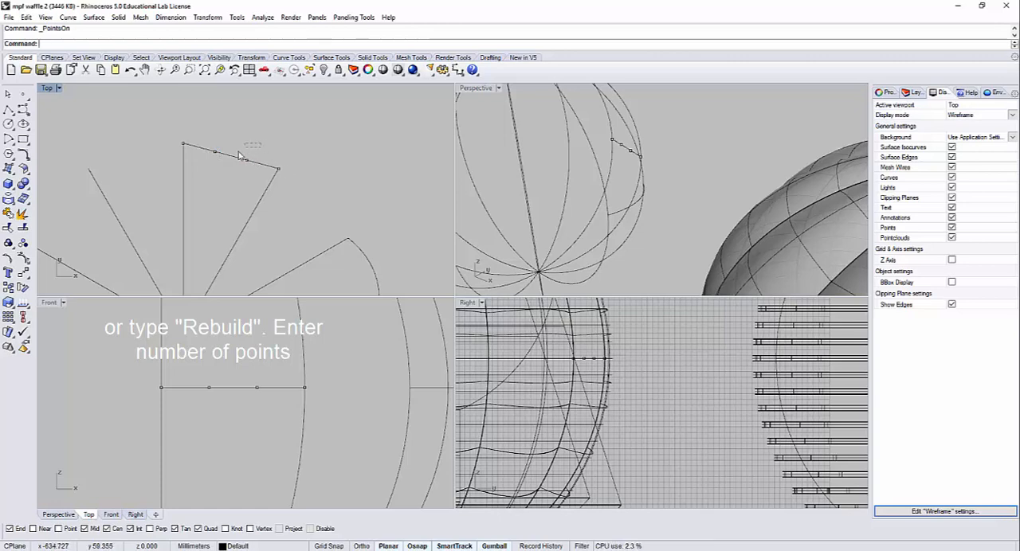
pyautogui.moveTo(199, 165); pyautogui.dragTo(199, 166)
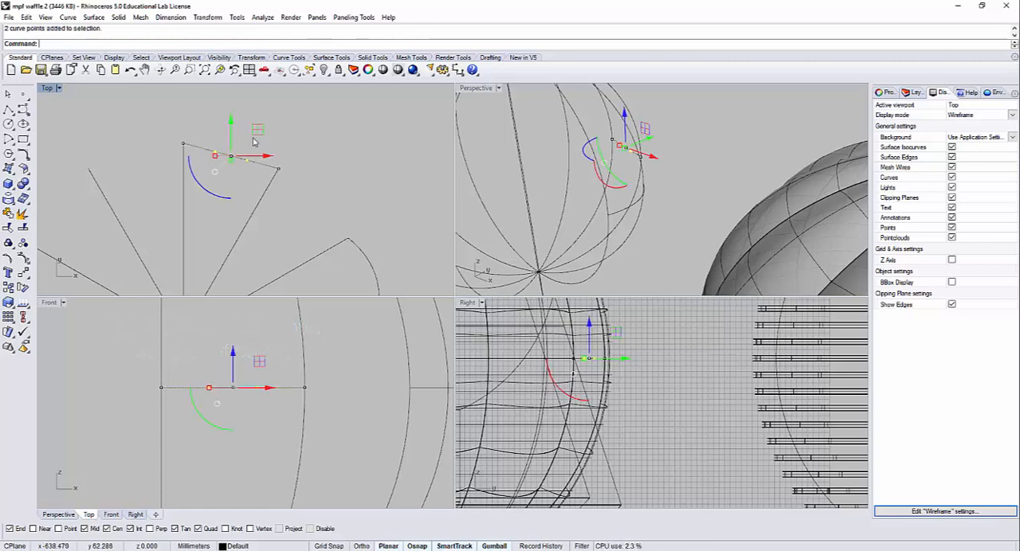
pyautogui.moveTo(231, 122); pyautogui.dragTo(231, 107)
pyautogui.moveTo(268, 141); pyautogui.dragTo(275, 142)
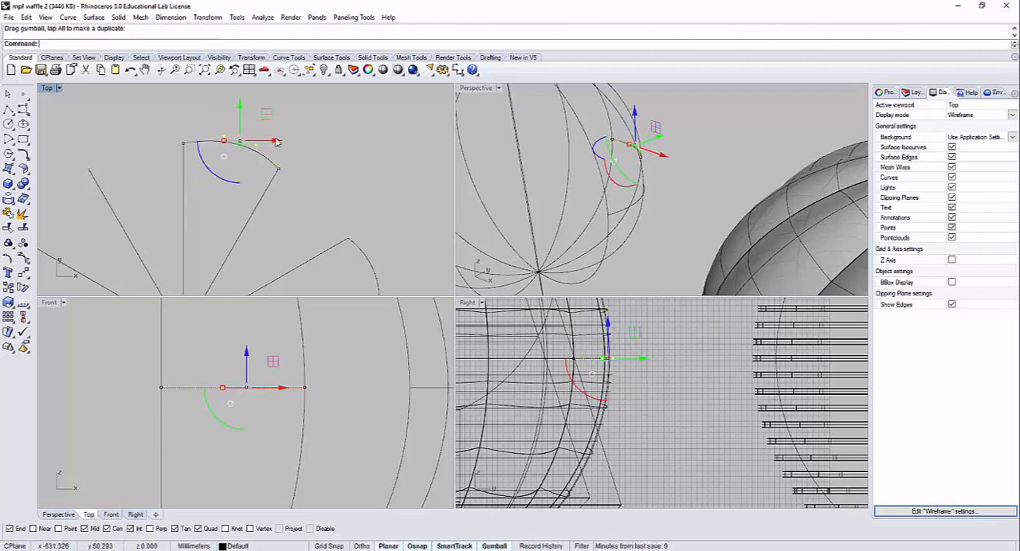
pyautogui.moveTo(240, 109); pyautogui.dragTo(237, 105)
pyautogui.moveTo(276, 139); pyautogui.dragTo(275, 140)
pyautogui.click(316, 174)
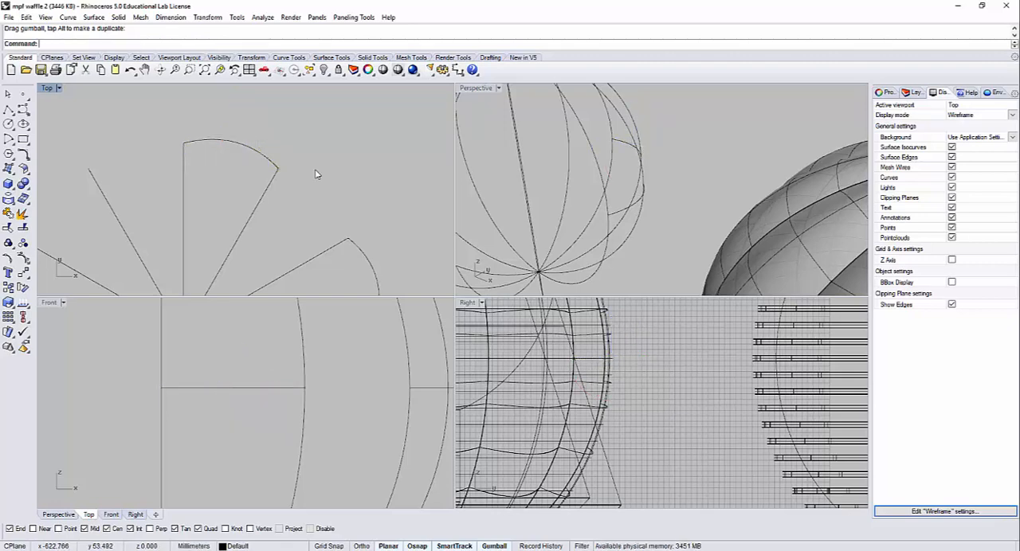
# Step: Start a two-rail sweep (Sweep2) using the X-axis rib and its neighbour joined by a bulging profile as the rails
pyautogui.scroll(-3, 316, 174)
pyautogui.scroll(-2, 631, 188)
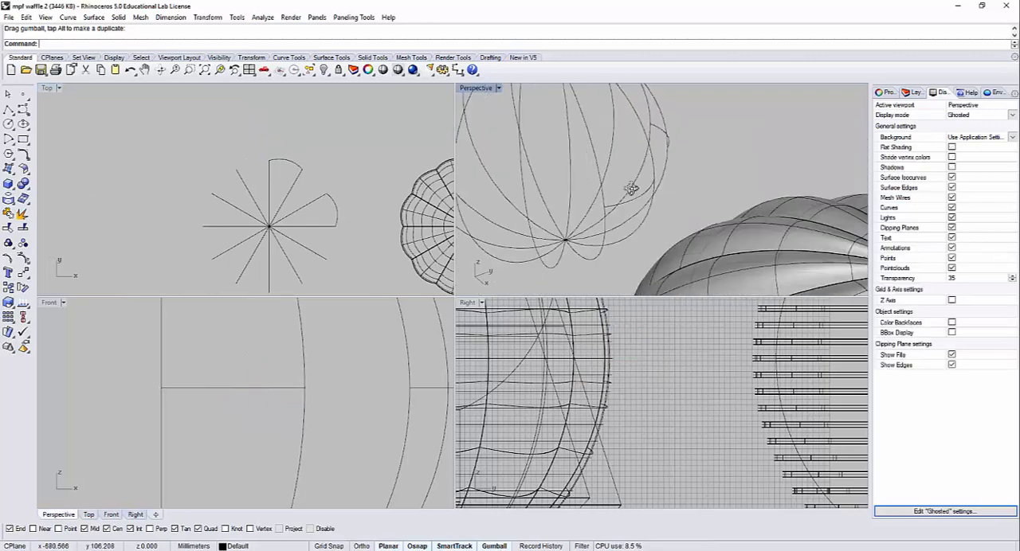
pyautogui.moveTo(631, 188); pyautogui.dragTo(683, 212, button='right')
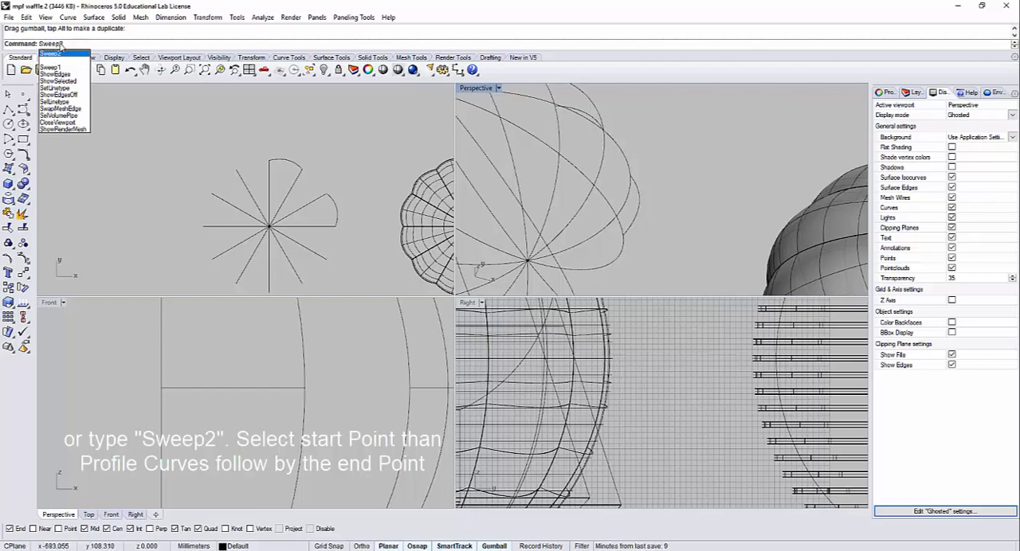
pyautogui.click(10, 199)
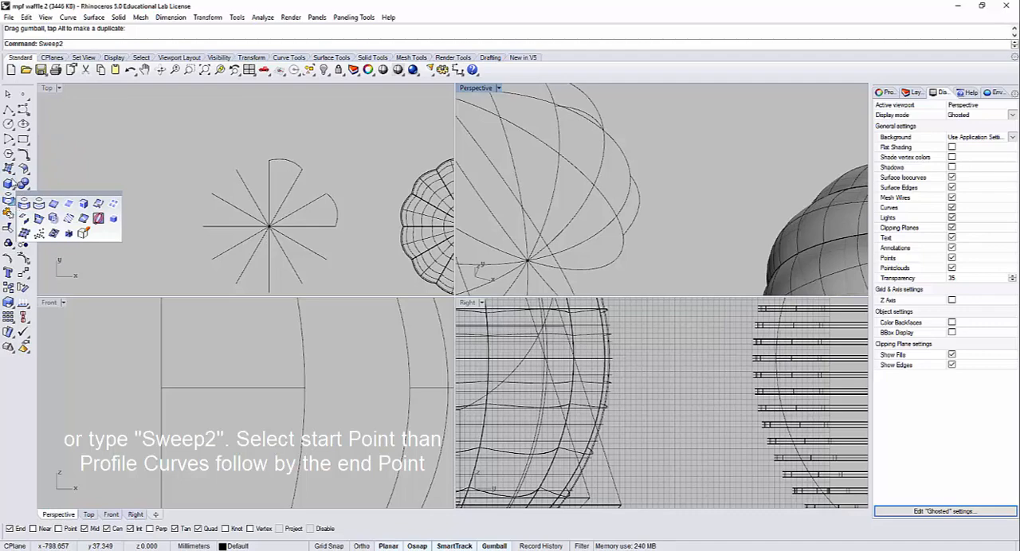
pyautogui.click(10, 170)
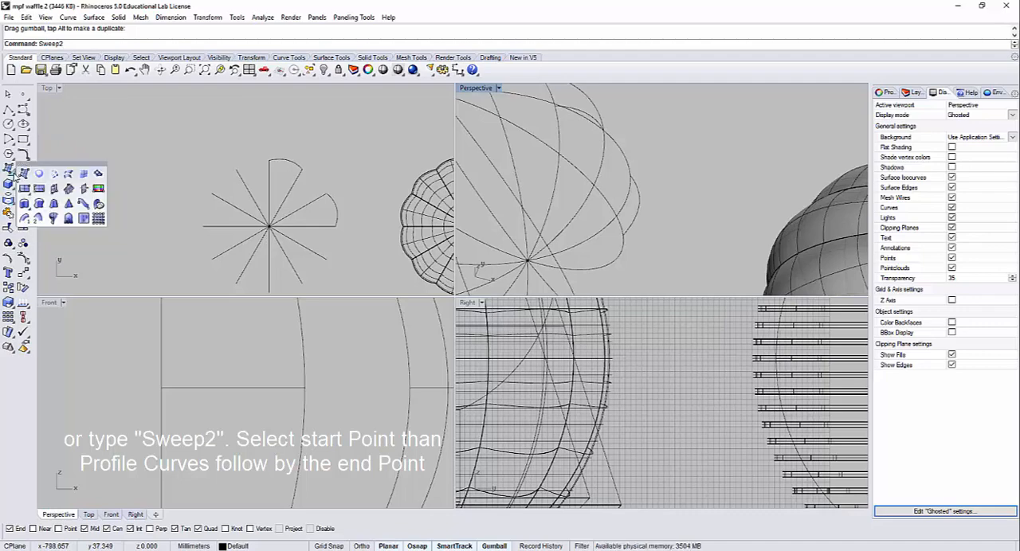
pyautogui.click(39, 220)
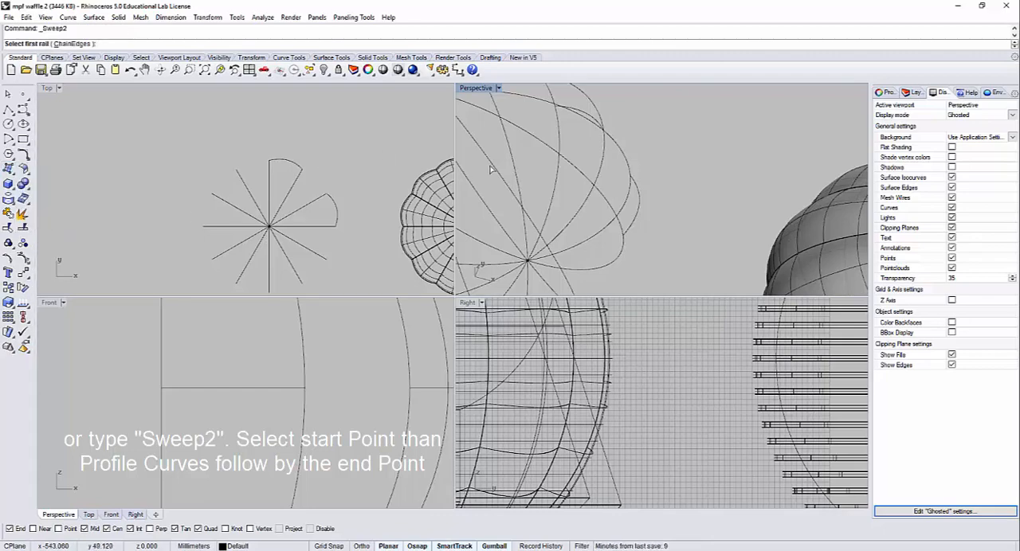
pyautogui.scroll(-5, 647, 224)
pyautogui.moveTo(644, 221)
pyautogui.mouseDown(button='right')
pyautogui.moveTo(620, 203)
pyautogui.moveTo(584, 242)
pyautogui.moveTo(624, 218)
pyautogui.mouseUp(button='right')
pyautogui.click(624, 220)
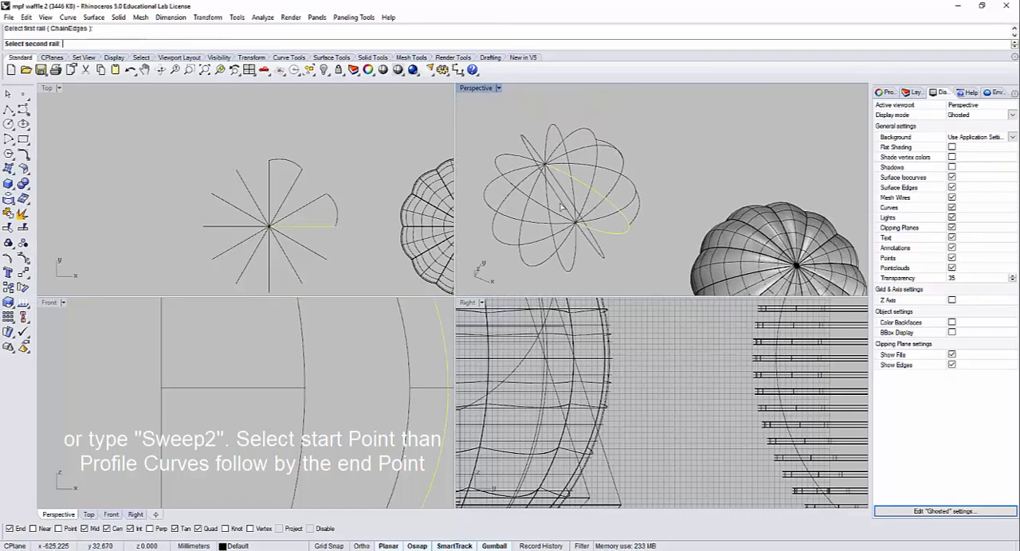
pyautogui.click(631, 188)
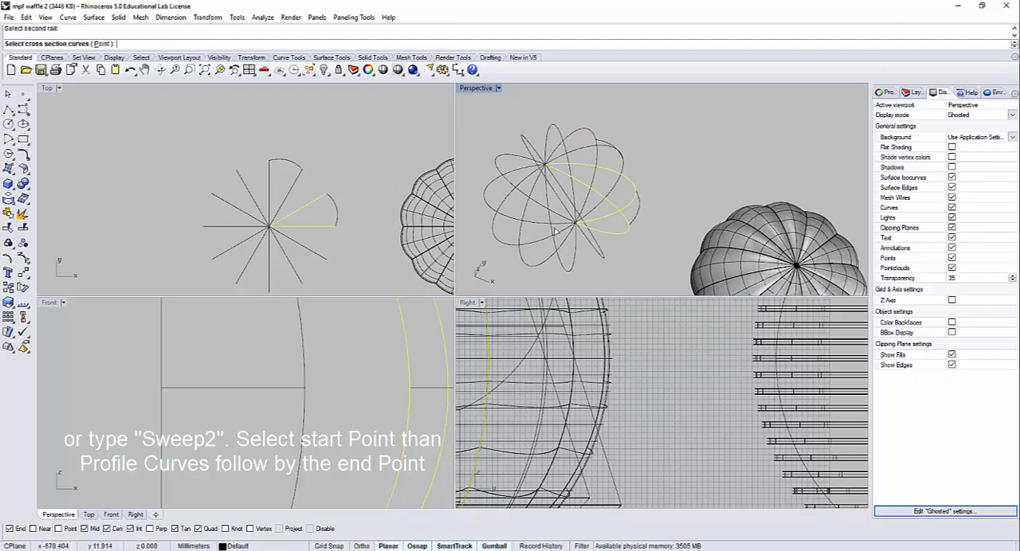
# Step: Define the sweep's cross sections as a point at one pole, the bulging profile curve, and a point at the opposite pole
pyautogui.moveTo(555, 231); pyautogui.dragTo(629, 204, button='right')
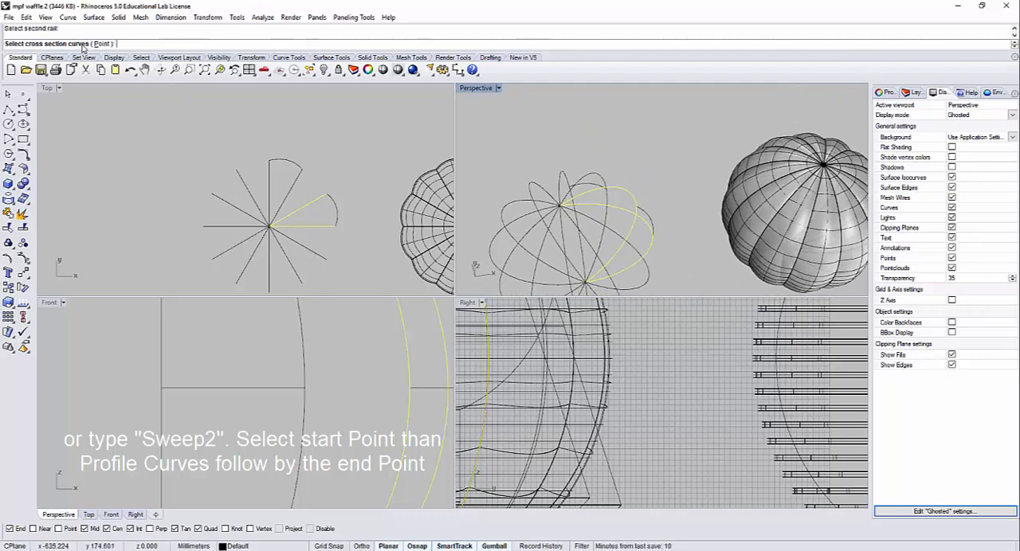
pyautogui.click(102, 45)
pyautogui.moveTo(574, 248); pyautogui.dragTo(617, 242, button='right')
pyautogui.scroll(5, 612, 239)
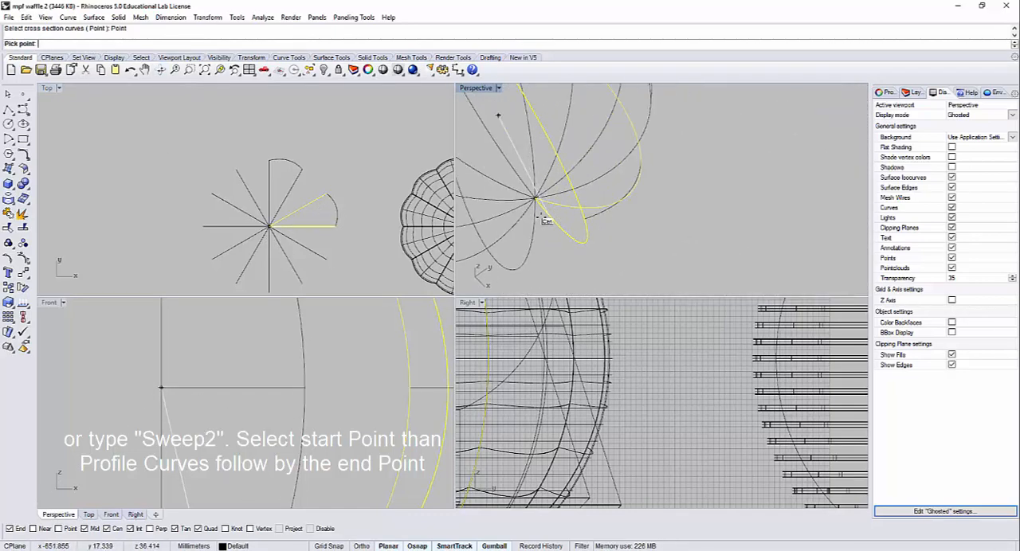
pyautogui.moveTo(541, 210); pyautogui.dragTo(569, 210, button='right')
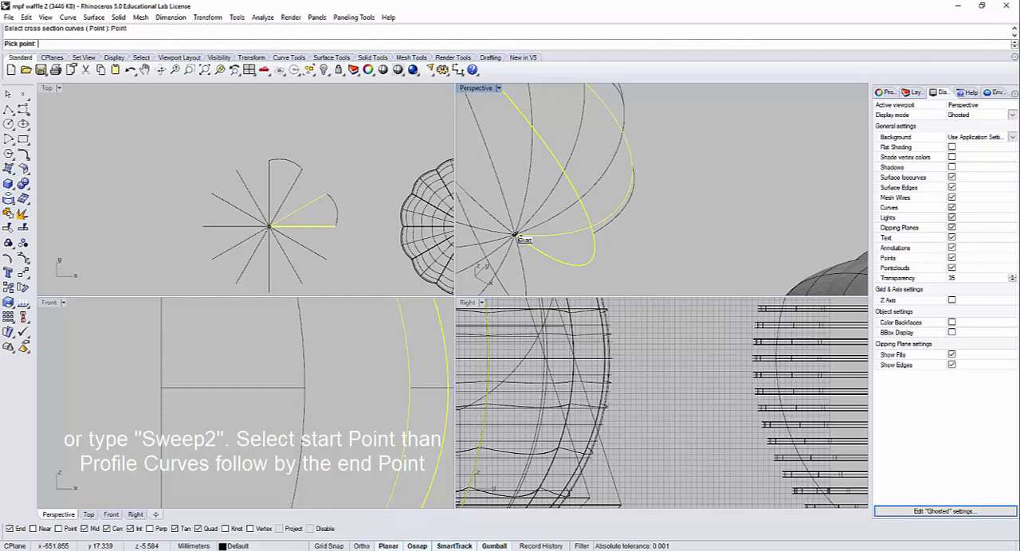
pyautogui.click(516, 236)
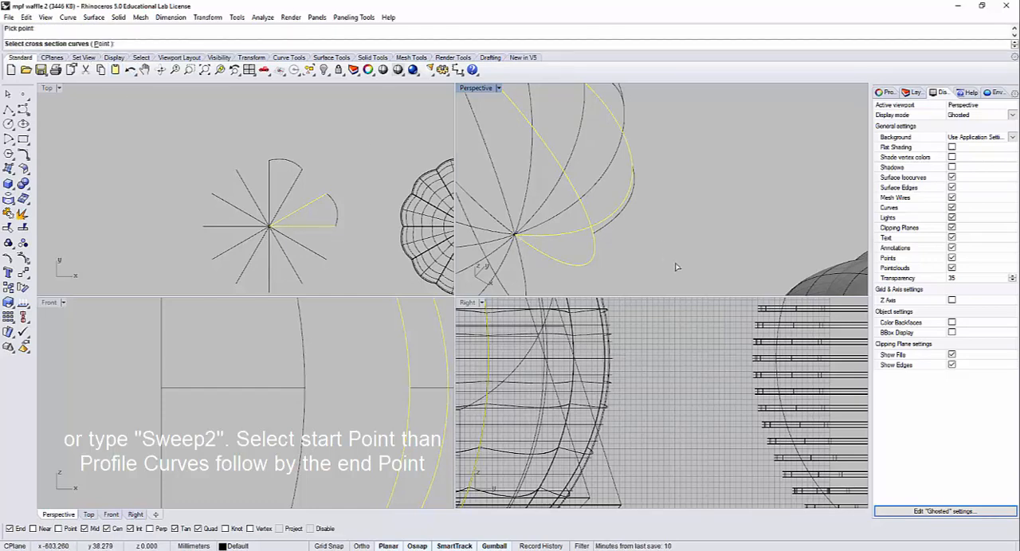
pyautogui.click(606, 226)
pyautogui.moveTo(615, 229); pyautogui.dragTo(554, 194, button='right')
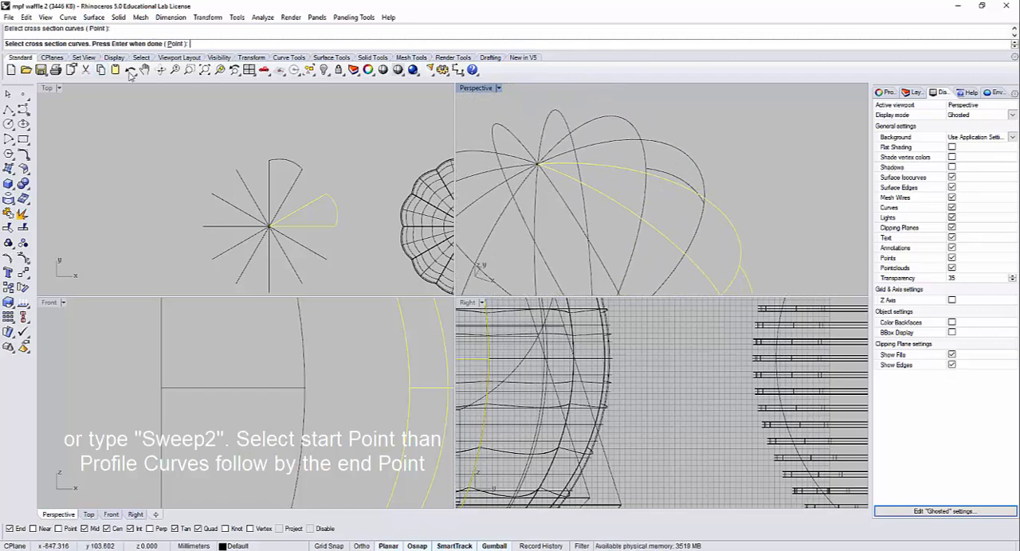
pyautogui.click(175, 44)
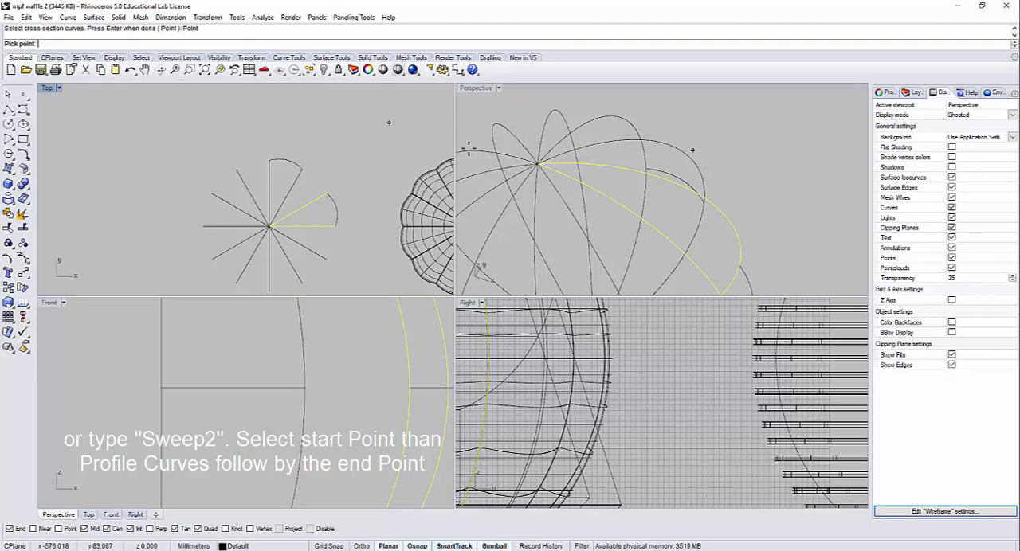
pyautogui.click(537, 163)
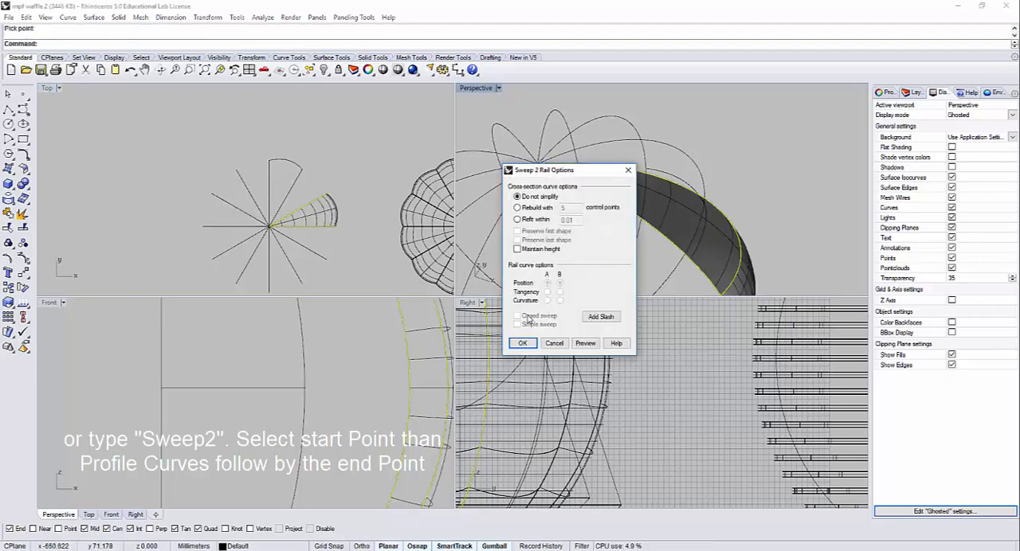
# Step: Check the previewed sweep between the two ribs and create the surface with the Do not simplify option
pyautogui.moveTo(564, 174); pyautogui.dragTo(341, 134)
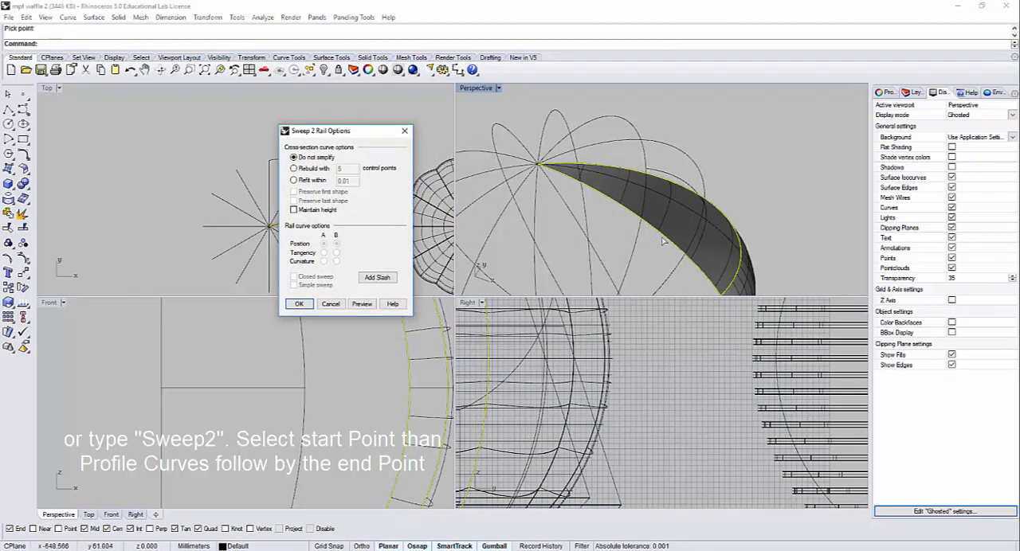
pyautogui.scroll(-3, 769, 209)
pyautogui.moveTo(767, 204); pyautogui.dragTo(686, 216, button='right')
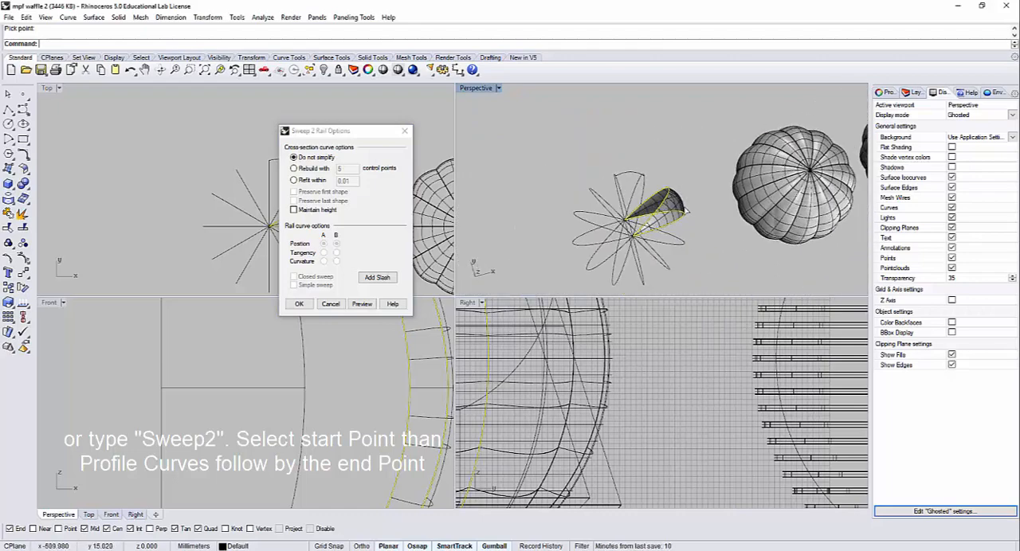
pyautogui.scroll(9, 680, 215)
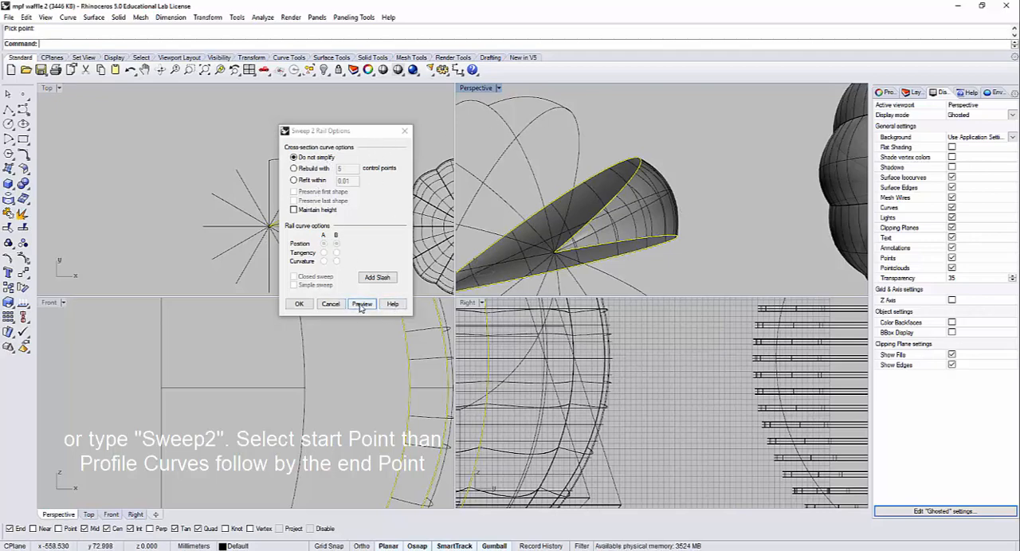
pyautogui.click(306, 307)
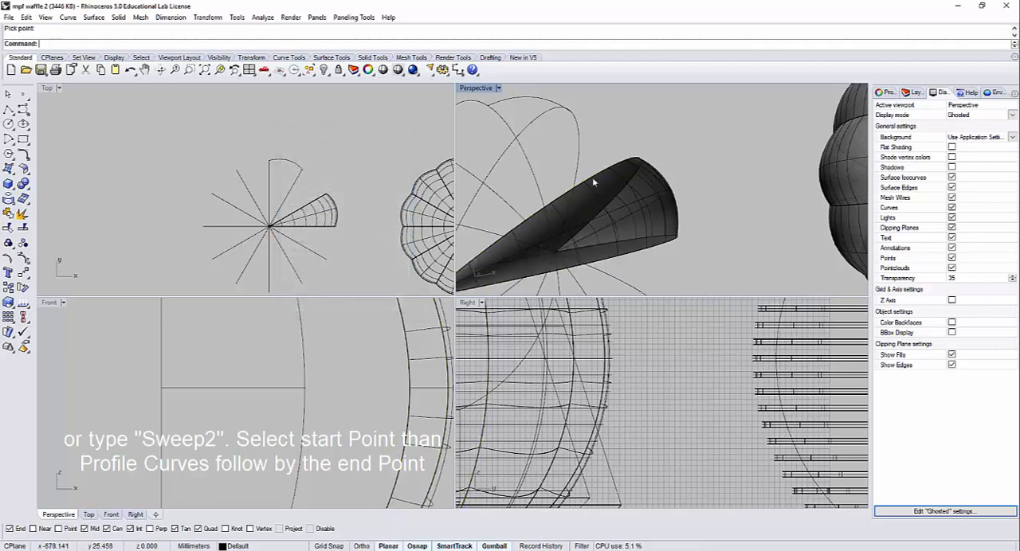
# Step: Start a polar array (ArrayPolar) of the swept surface with its centre at the pole where the ribs meet
pyautogui.moveTo(691, 157); pyautogui.dragTo(725, 146, button='right')
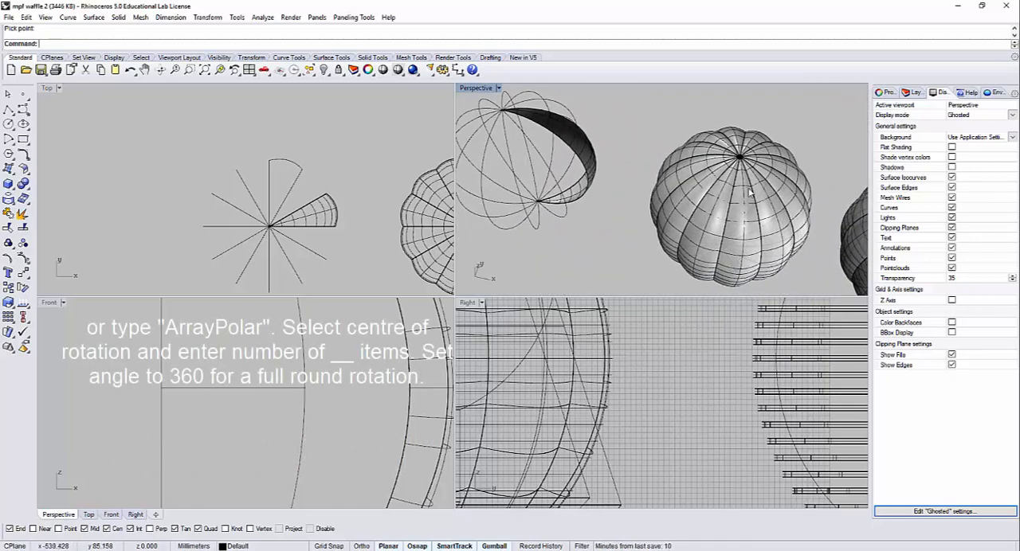
pyautogui.moveTo(749, 194); pyautogui.dragTo(693, 206, button='right')
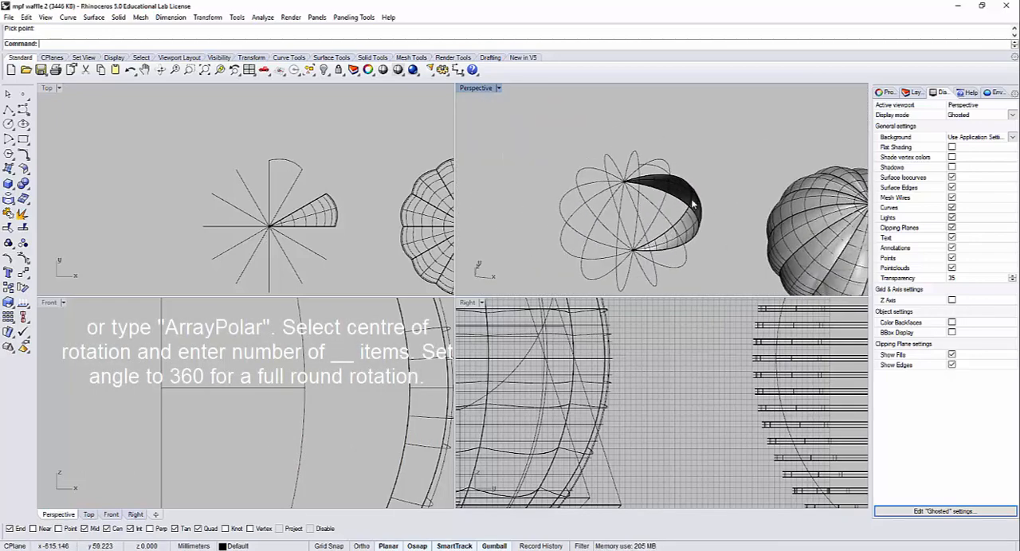
pyautogui.scroll(5, 690, 199)
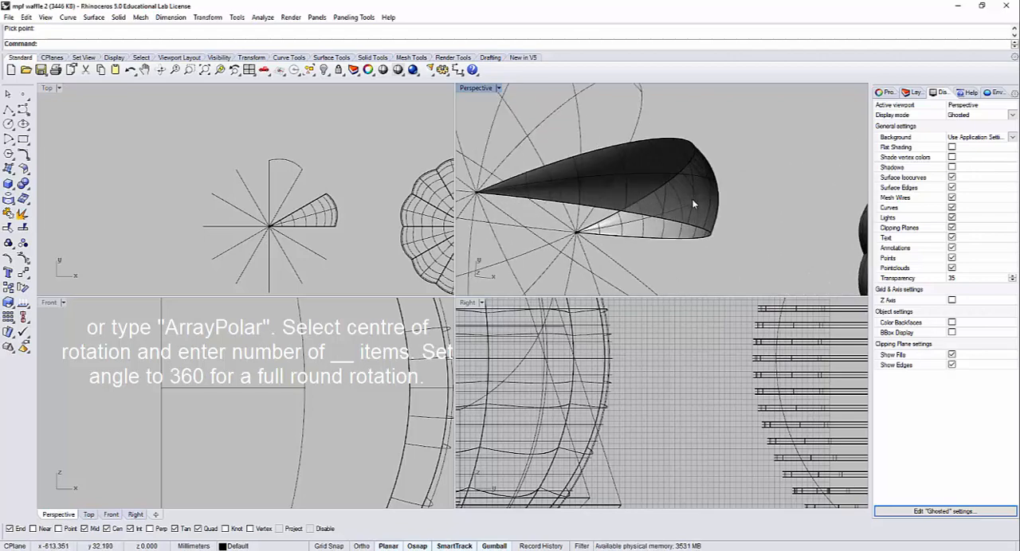
pyautogui.click(693, 205)
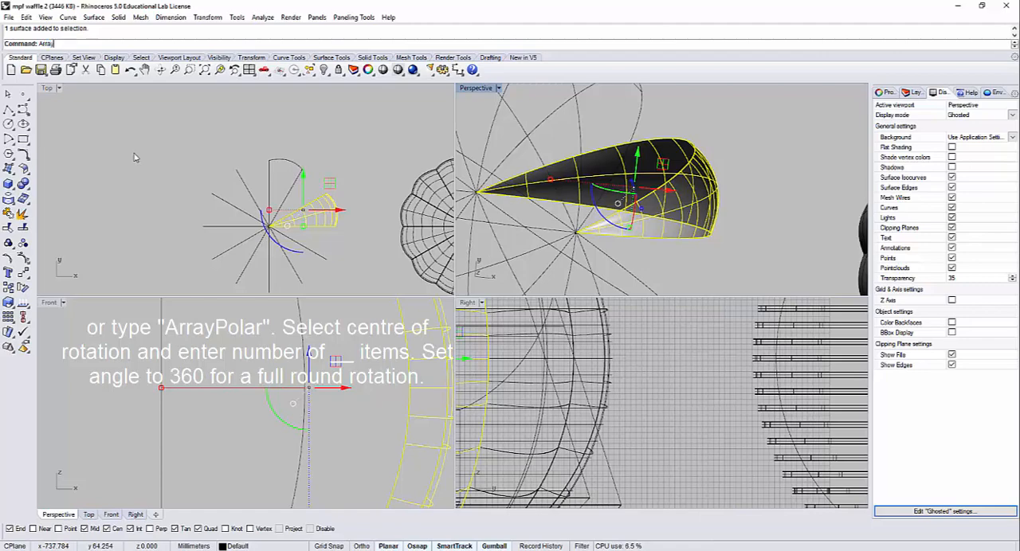
pyautogui.write('yPolar')
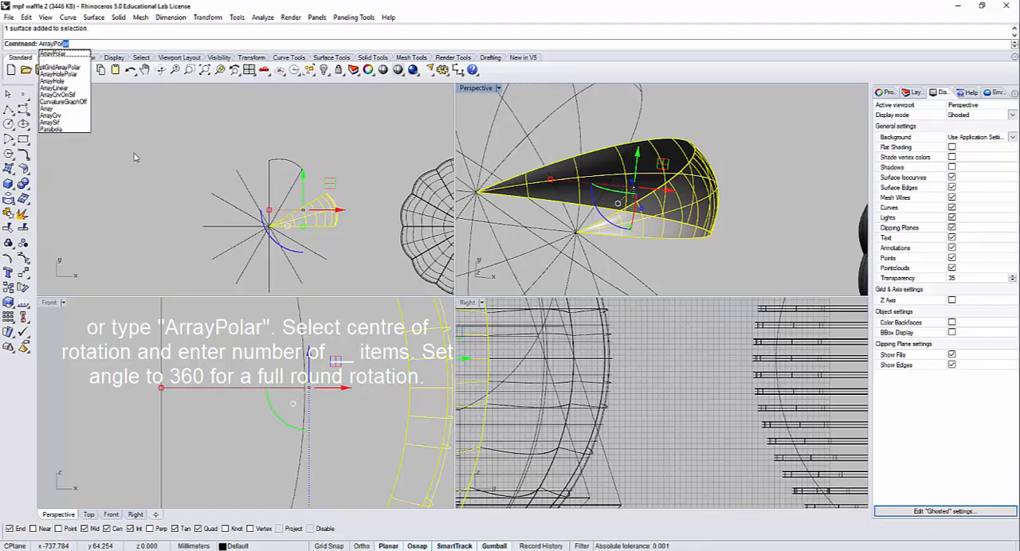
pyautogui.press('Return')
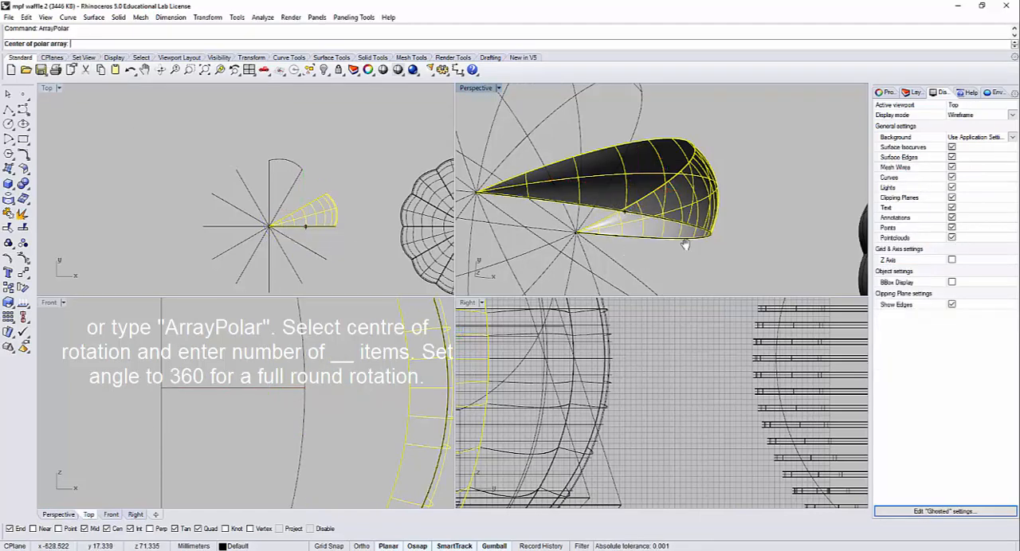
pyautogui.moveTo(683, 242); pyautogui.dragTo(610, 231, button='right')
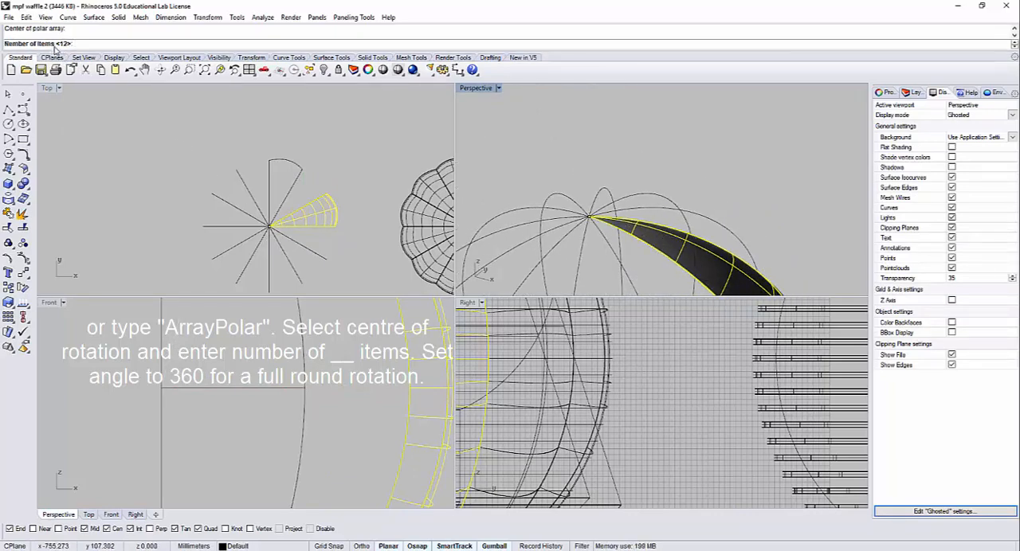
# Step: Array the swept surface as 12 items over a 360 degree fill angle and accept the preview
pyautogui.press('Return')
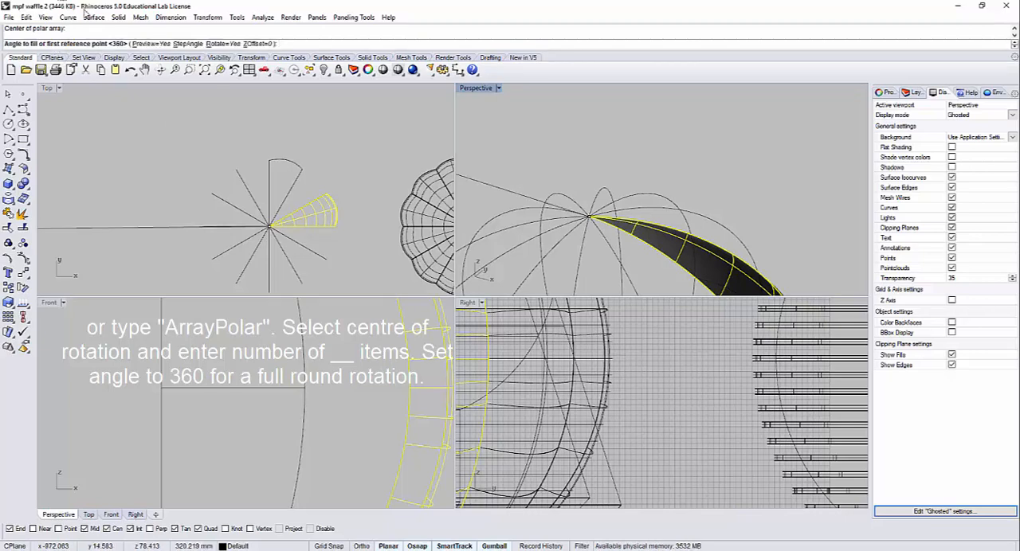
pyautogui.press('Return')
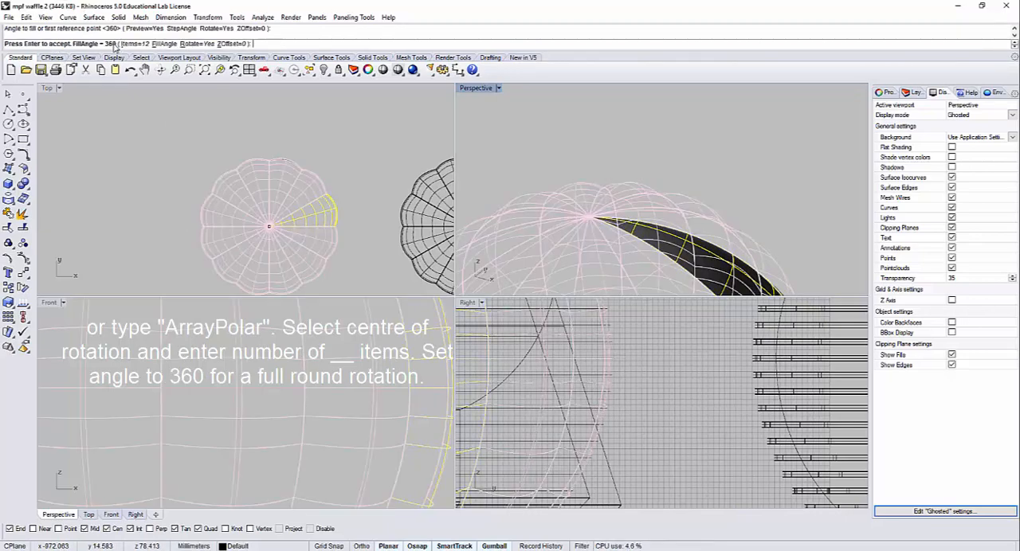
pyautogui.click(374, 164)
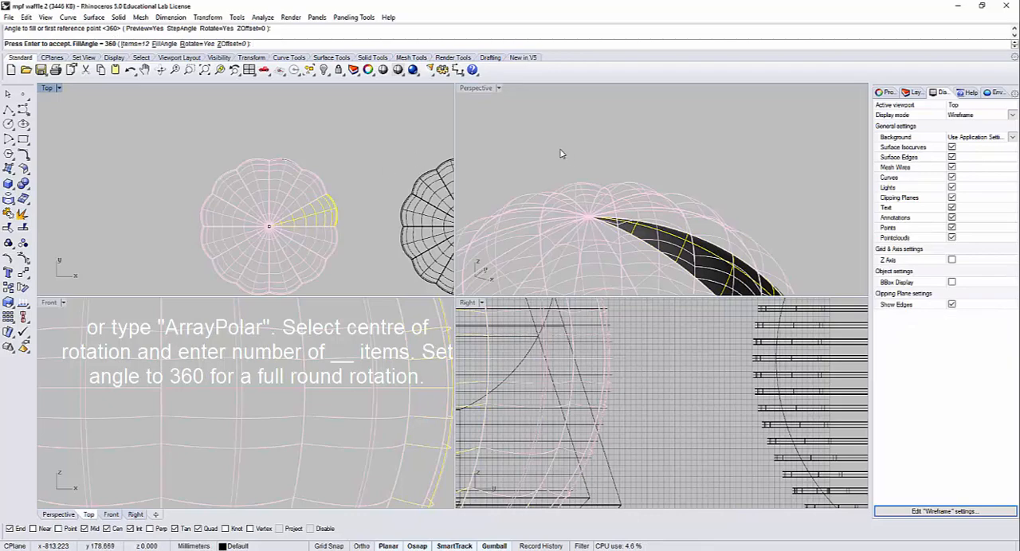
pyautogui.scroll(-4, 562, 149)
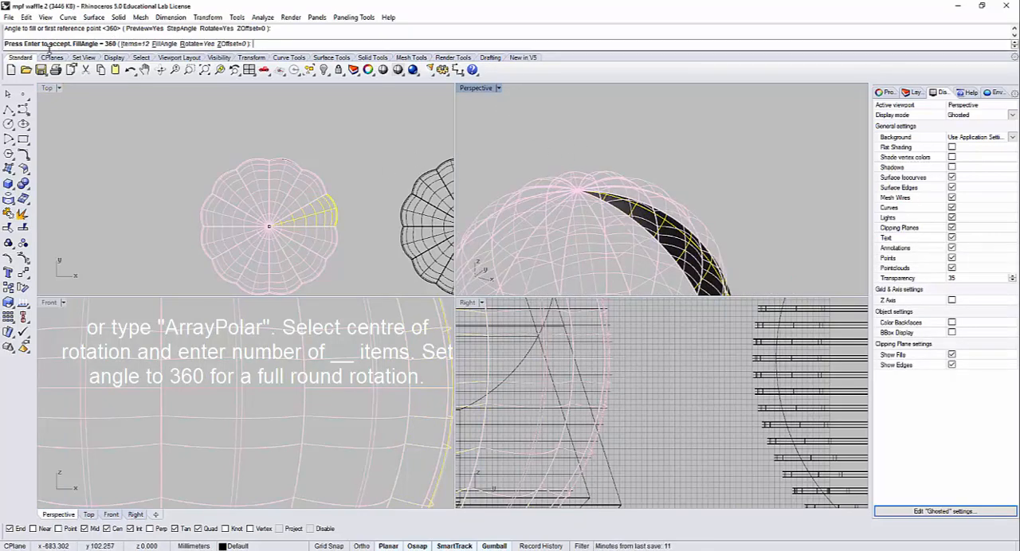
pyautogui.press('Return')
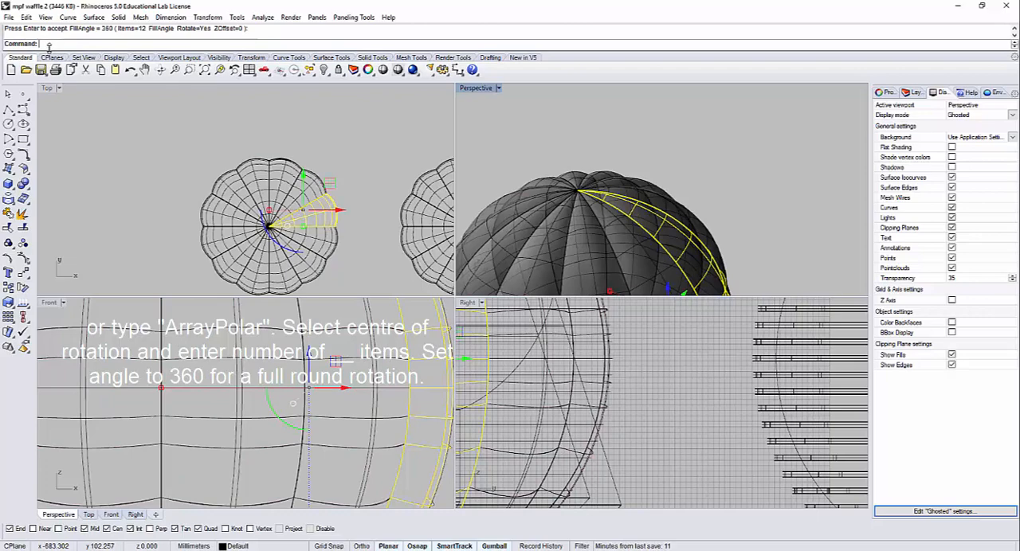
# Step: Maximize the Perspective view and inspect the arrayed sphere in Shaded mode, with surface isocurves off and then on
pyautogui.doubleClick(478, 89)
pyautogui.scroll(-6, 484, 225)
pyautogui.moveTo(489, 230); pyautogui.dragTo(550, 215, button='right')
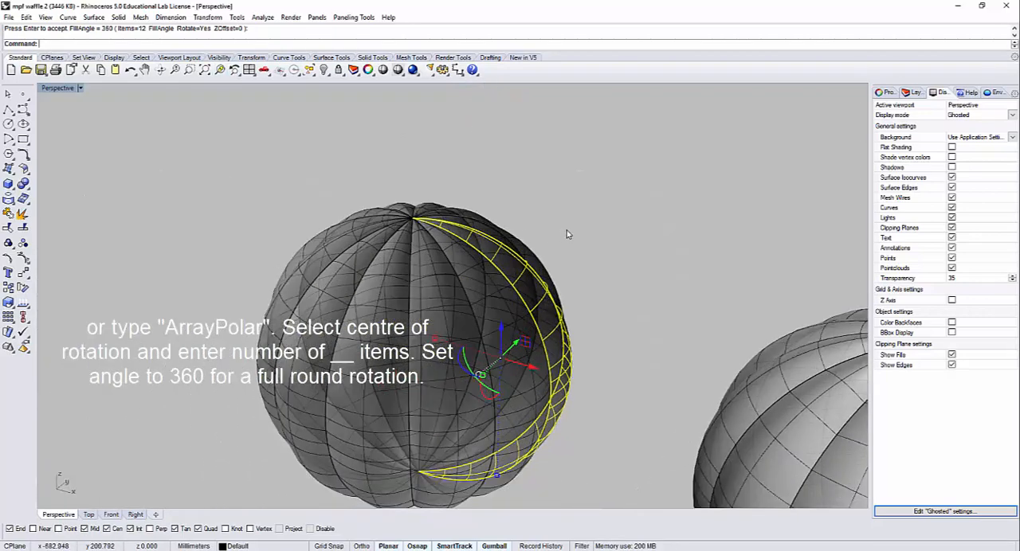
pyautogui.click(567, 232)
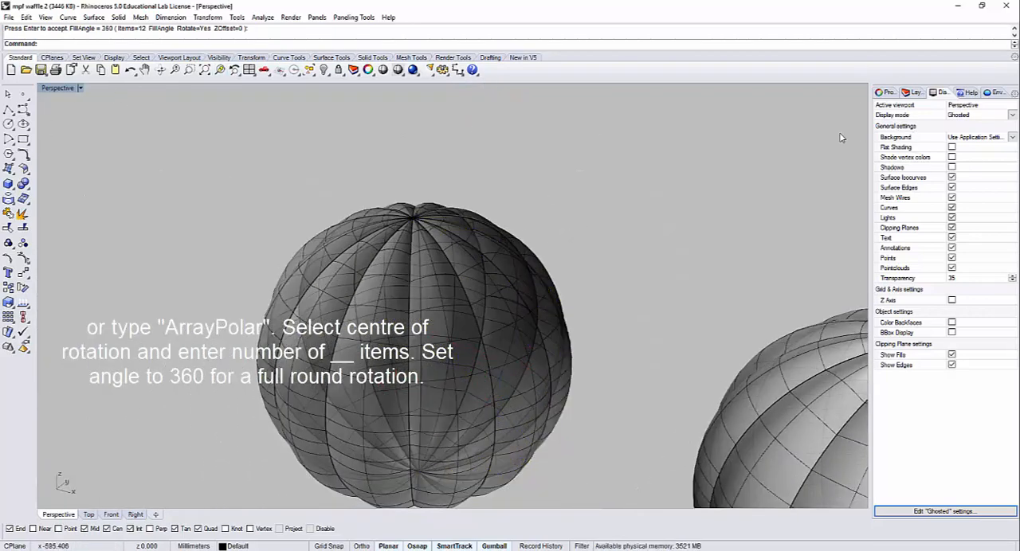
pyautogui.click(81, 89)
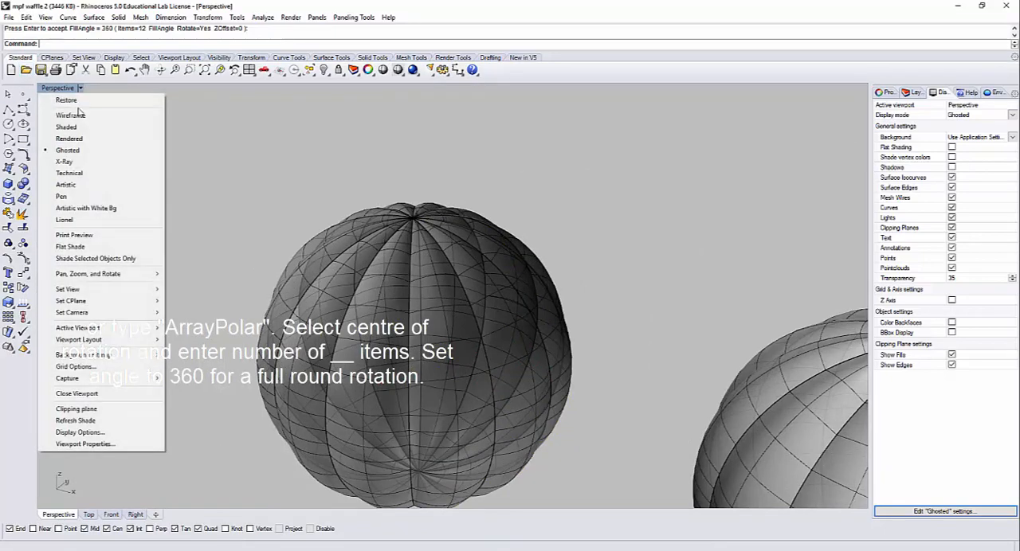
pyautogui.click(67, 127)
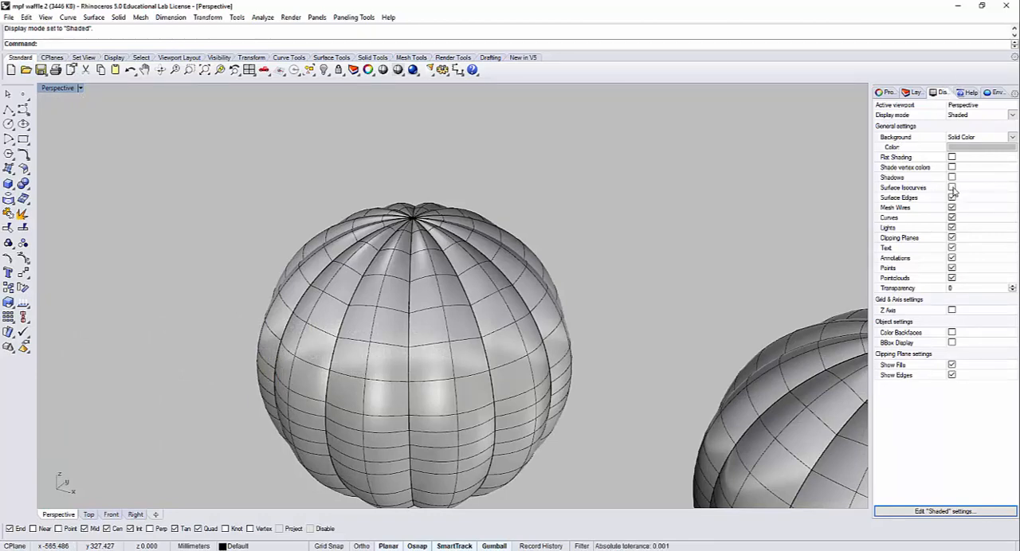
pyautogui.moveTo(605, 249); pyautogui.dragTo(614, 271, button='right')
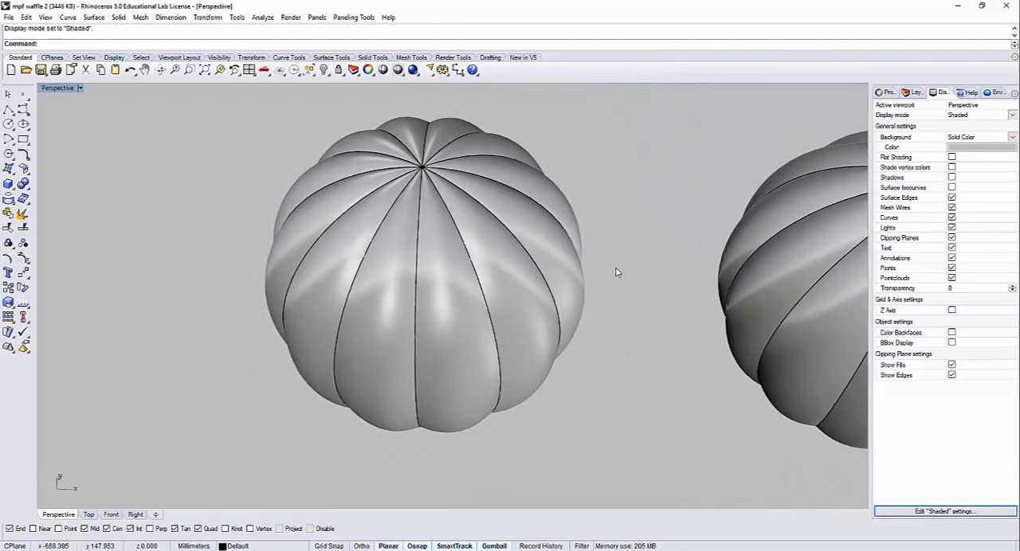
pyautogui.click(951, 188)
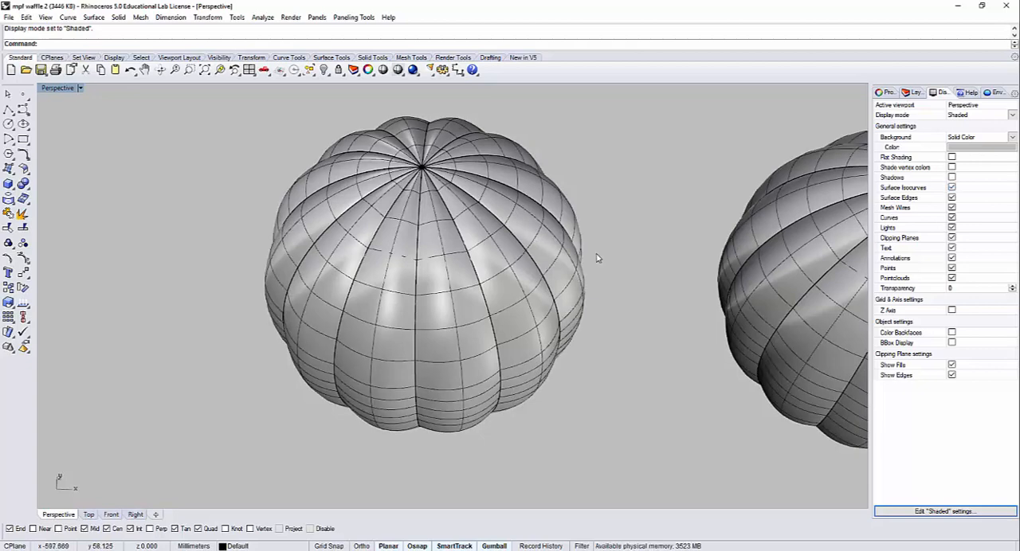
# Step: Return the Perspective view to Ghosted display and hide the newly arrayed sphere together with its rib curves
pyautogui.scroll(-3, 597, 258)
pyautogui.click(79, 88)
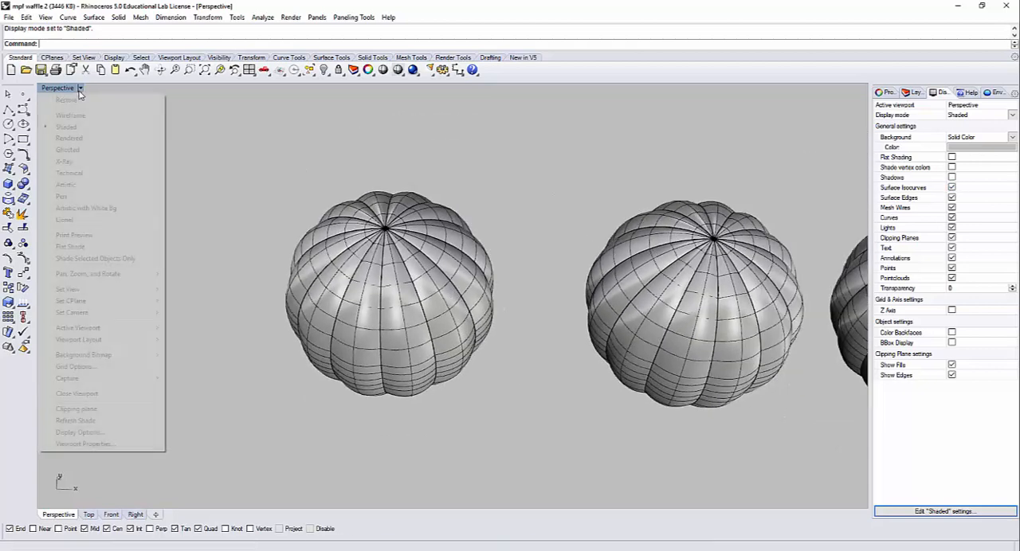
pyautogui.click(83, 149)
pyautogui.moveTo(528, 415)
pyautogui.mouseDown(button='right')
pyautogui.moveTo(545, 291)
pyautogui.moveTo(530, 298)
pyautogui.moveTo(521, 425)
pyautogui.mouseUp(button='right')
pyautogui.moveTo(521, 425); pyautogui.dragTo(271, 130)
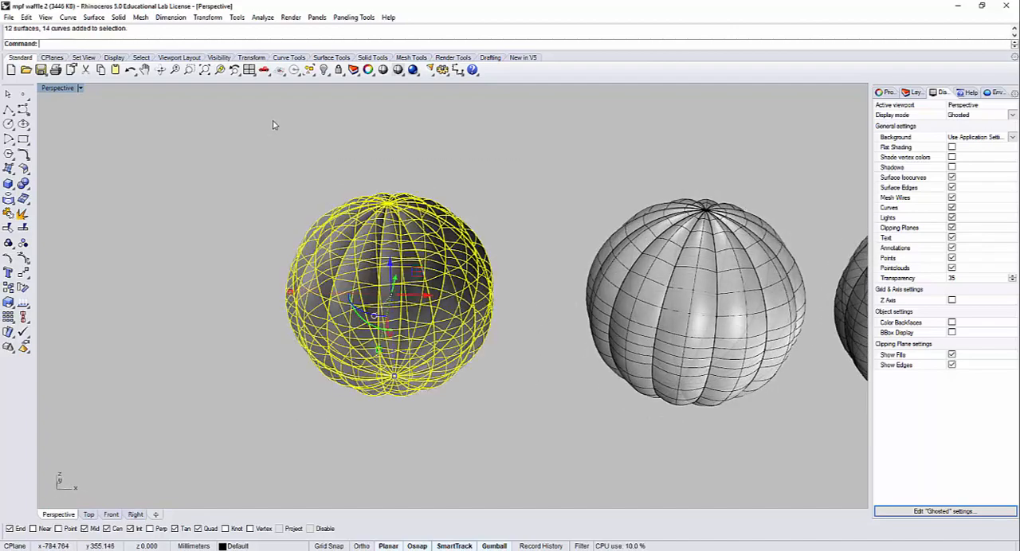
pyautogui.hotkey('ctrl', 'h')
# Step: Select all the bulging segment surfaces of the neighbouring ribbed sphere and join them into one object
pyautogui.keyDown('shift'); pyautogui.moveTo(591, 294); pyautogui.dragTo(213, 272, button='right'); pyautogui.keyUp('shift')
pyautogui.moveTo(561, 288); pyautogui.dragTo(542, 344, button='right')
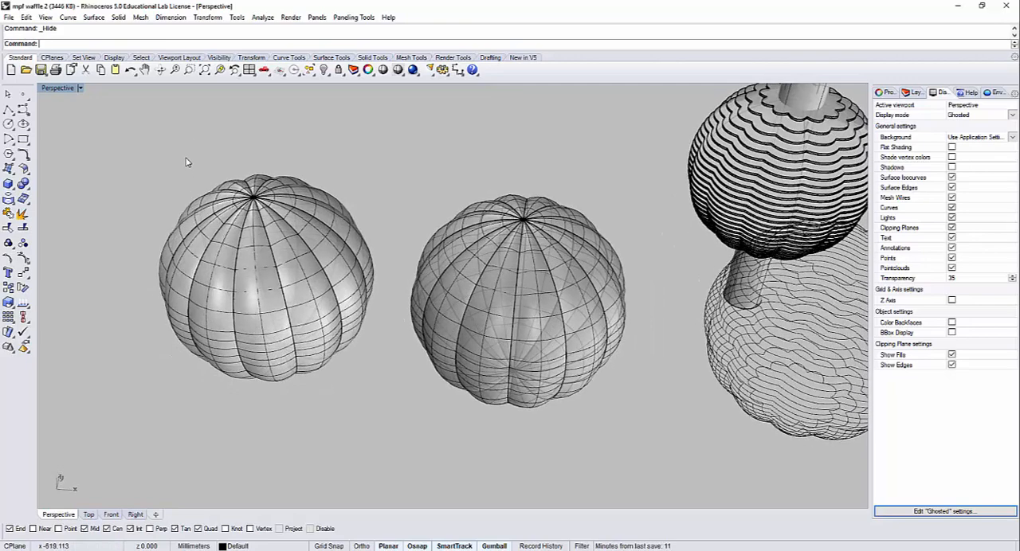
pyautogui.moveTo(433, 341); pyautogui.dragTo(382, 326, button='right')
pyautogui.keyDown('ctrl'); pyautogui.keyDown('shift'); pyautogui.click(277, 298); pyautogui.keyUp('shift'); pyautogui.keyUp('ctrl')
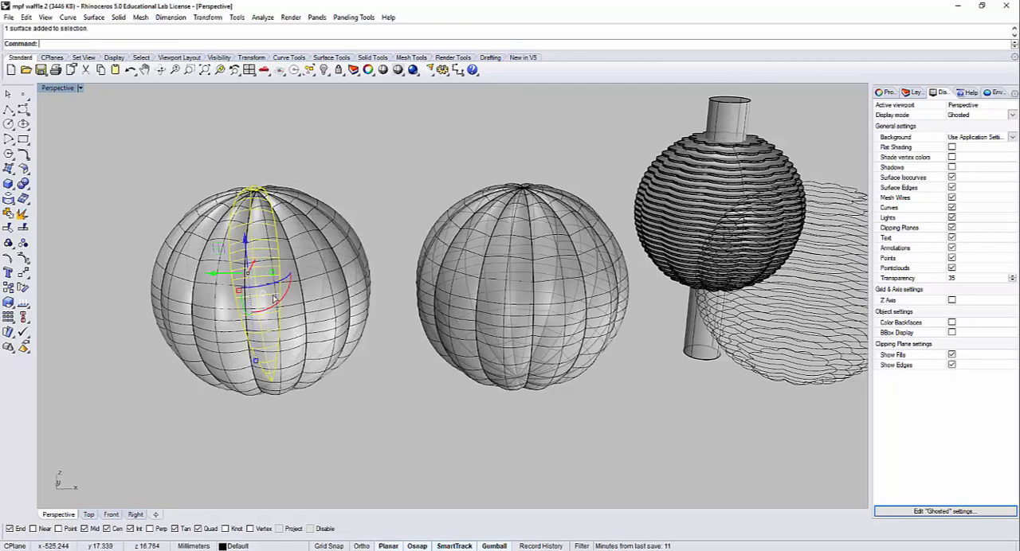
pyautogui.scroll(5, 323, 213)
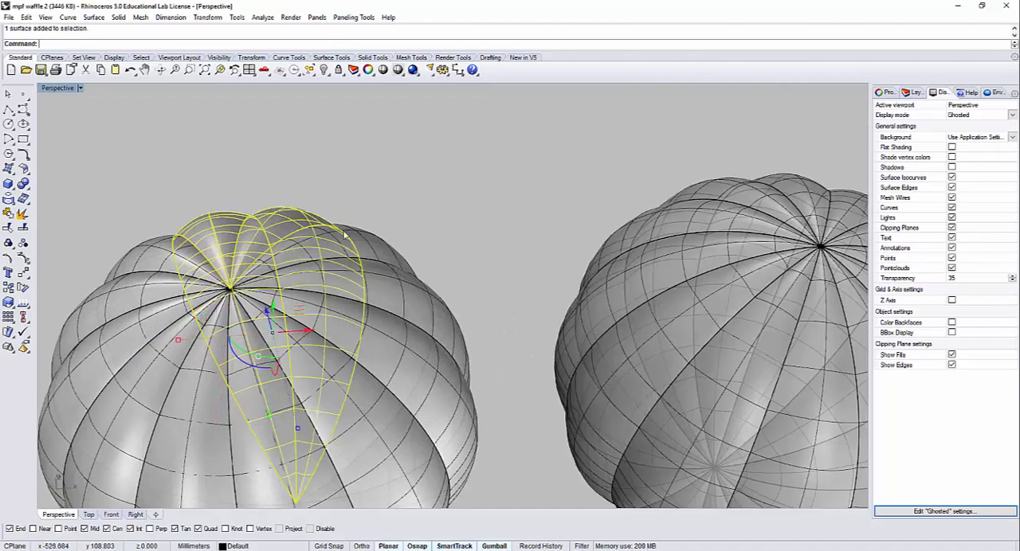
pyautogui.keyDown('ctrl'); pyautogui.keyDown('shift'); pyautogui.click(417, 304); pyautogui.keyUp('shift'); pyautogui.keyUp('ctrl')
pyautogui.keyDown('ctrl'); pyautogui.keyDown('shift'); pyautogui.click(475, 440); pyautogui.keyUp('shift'); pyautogui.keyUp('ctrl')
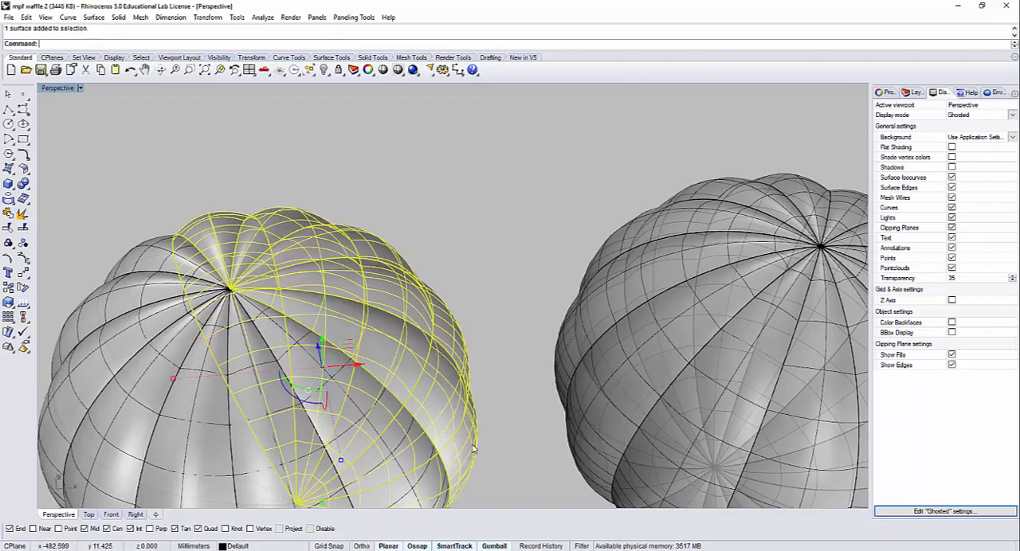
pyautogui.keyDown('shift'); pyautogui.moveTo(455, 450); pyautogui.dragTo(502, 339, button='right'); pyautogui.keyUp('shift')
pyautogui.keyDown('shift'); pyautogui.click(476, 361); pyautogui.keyUp('shift')
pyautogui.keyDown('shift'); pyautogui.click(390, 397); pyautogui.keyUp('shift')
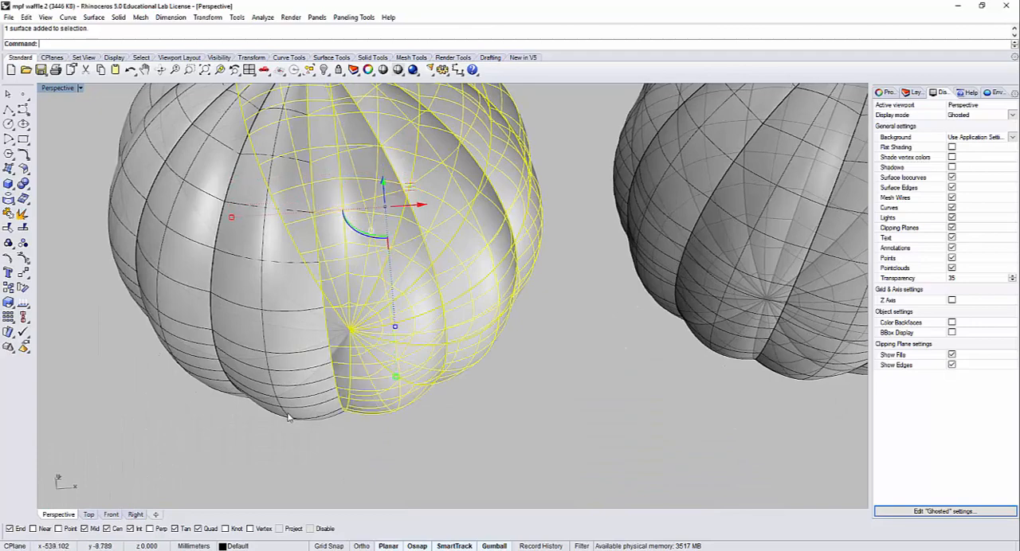
pyautogui.keyDown('shift'); pyautogui.click(289, 416); pyautogui.keyUp('shift')
pyautogui.moveTo(190, 370); pyautogui.dragTo(289, 375, button='right')
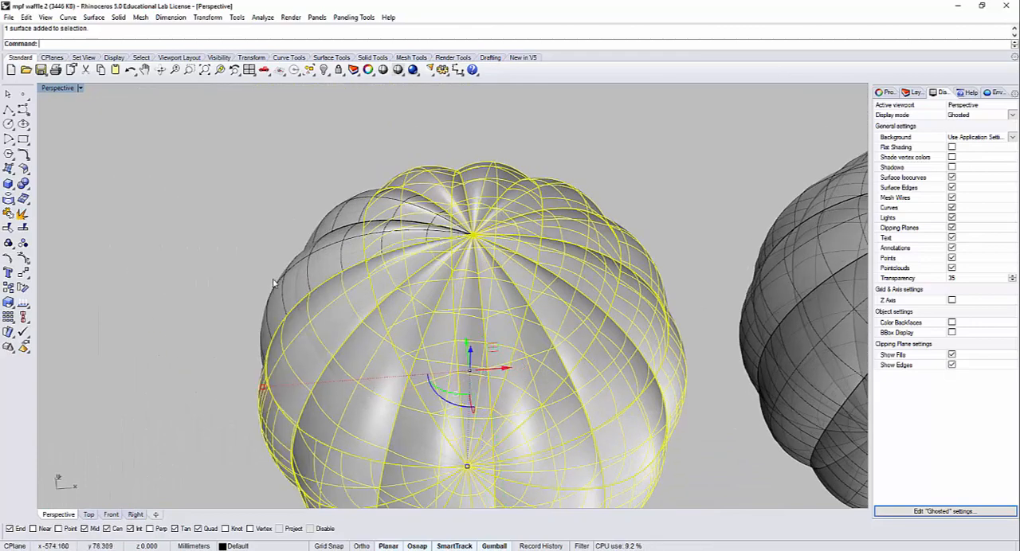
pyautogui.scroll(-5, 343, 214)
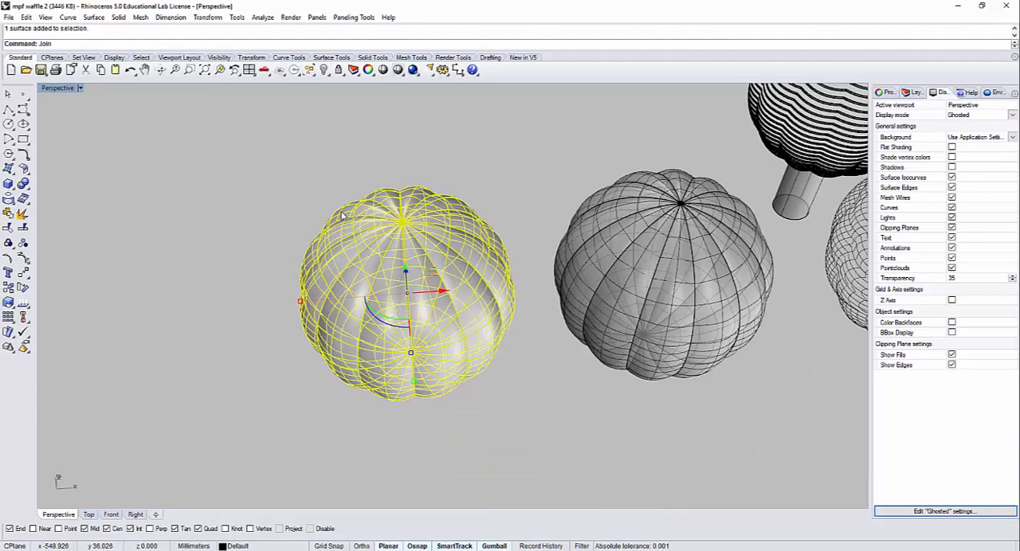
pyautogui.press('Return')
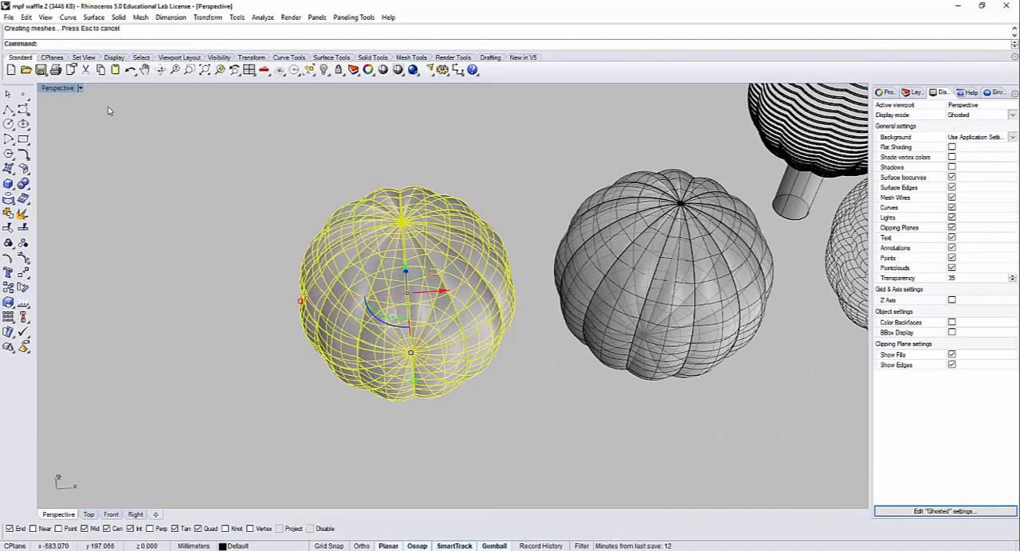
# Step: Restore the four-viewport layout, frame the joined sphere in the Top and Front views, and start the Contour command on it
pyautogui.doubleClick(65, 90)
pyautogui.scroll(-3, 343, 398)
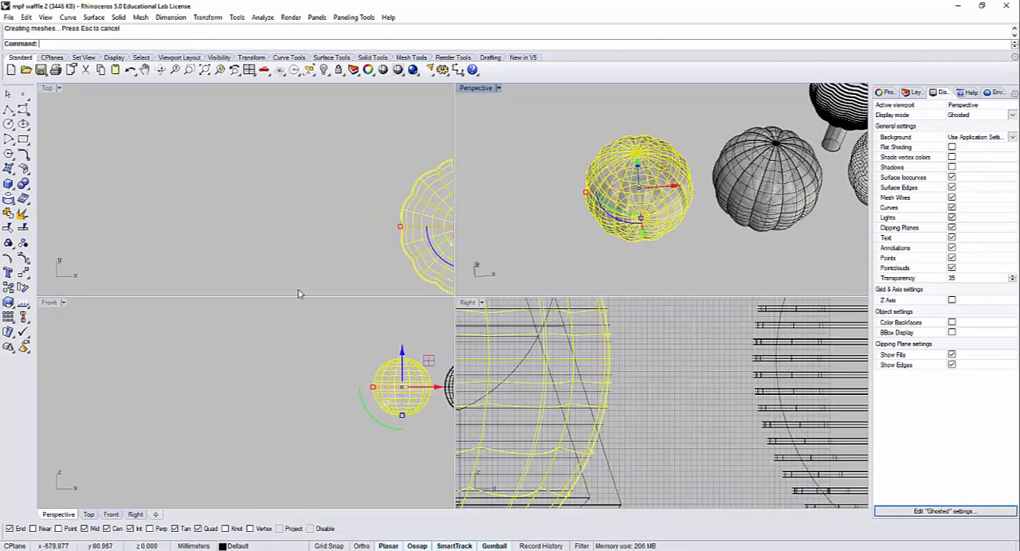
pyautogui.scroll(-3, 301, 263)
pyautogui.moveTo(303, 255); pyautogui.dragTo(248, 203, button='right')
pyautogui.moveTo(376, 405); pyautogui.dragTo(222, 457, button='right')
pyautogui.scroll(8, 249, 390)
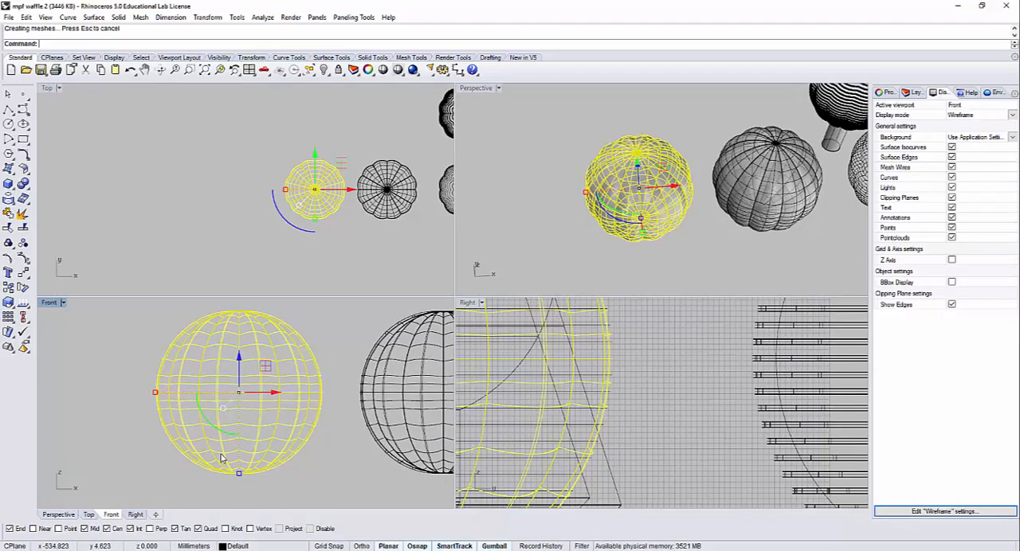
pyautogui.write('C')
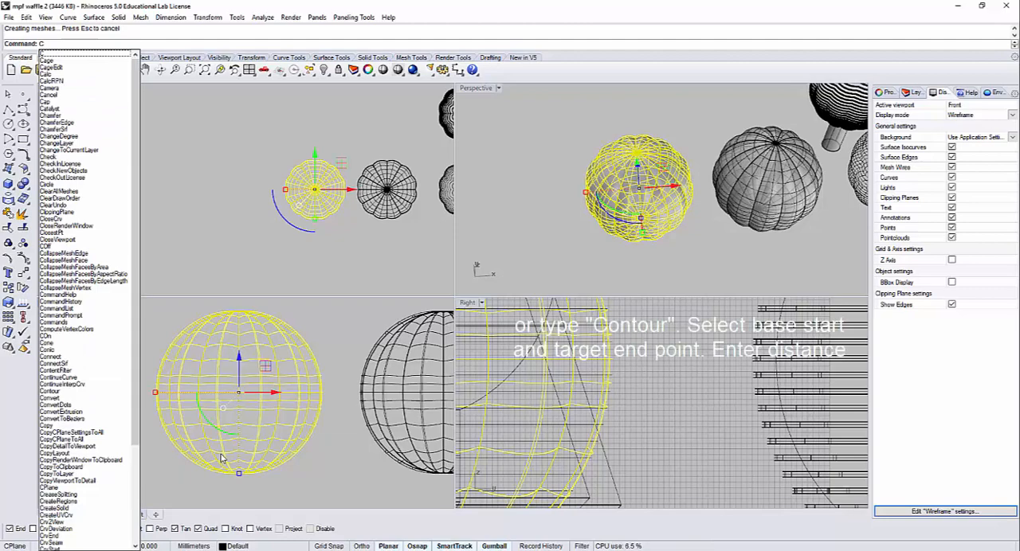
pyautogui.write('ontour')
pyautogui.press('Return')
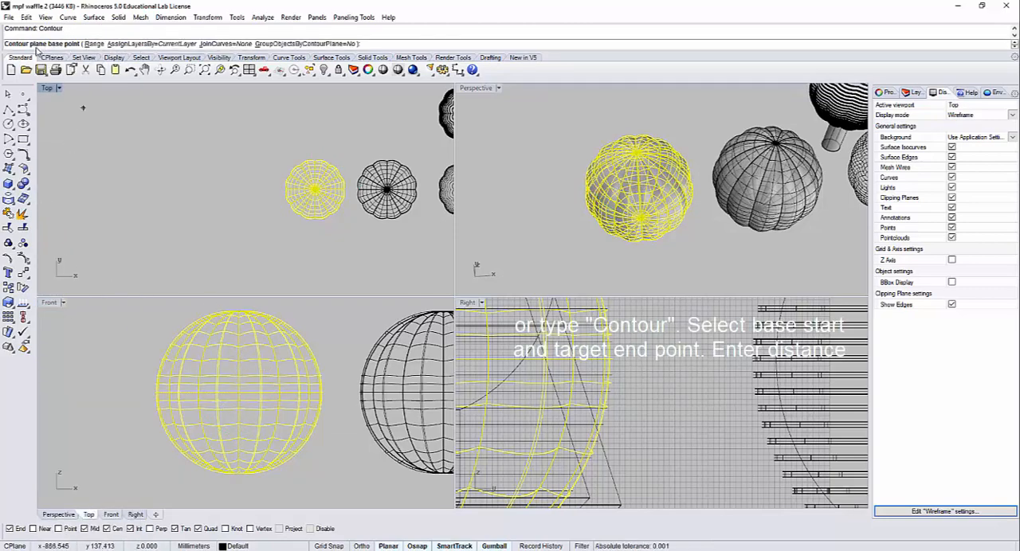
# Step: Contour the joined sphere every 5 mm, setting the base point at its bottom pole and the direction toward its top pole
pyautogui.moveTo(717, 238); pyautogui.dragTo(646, 222, button='right')
pyautogui.scroll(6, 645, 222)
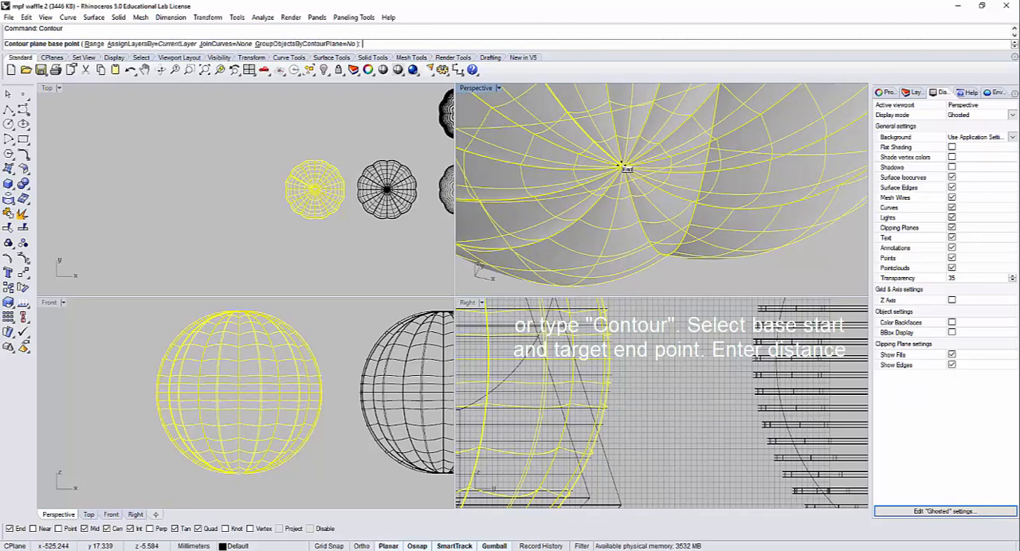
pyautogui.click(622, 166)
pyautogui.scroll(-4, 637, 191)
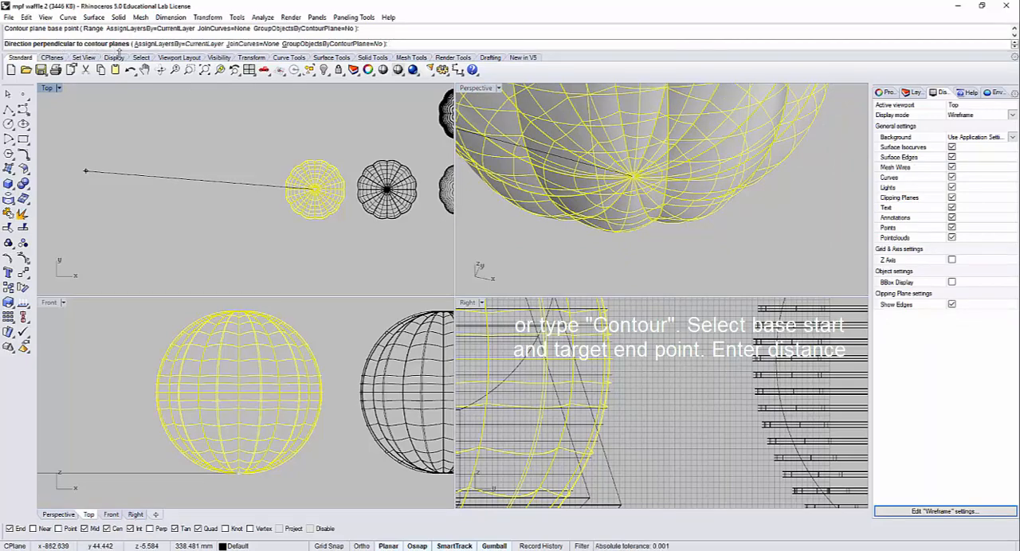
pyautogui.scroll(-6, 635, 177)
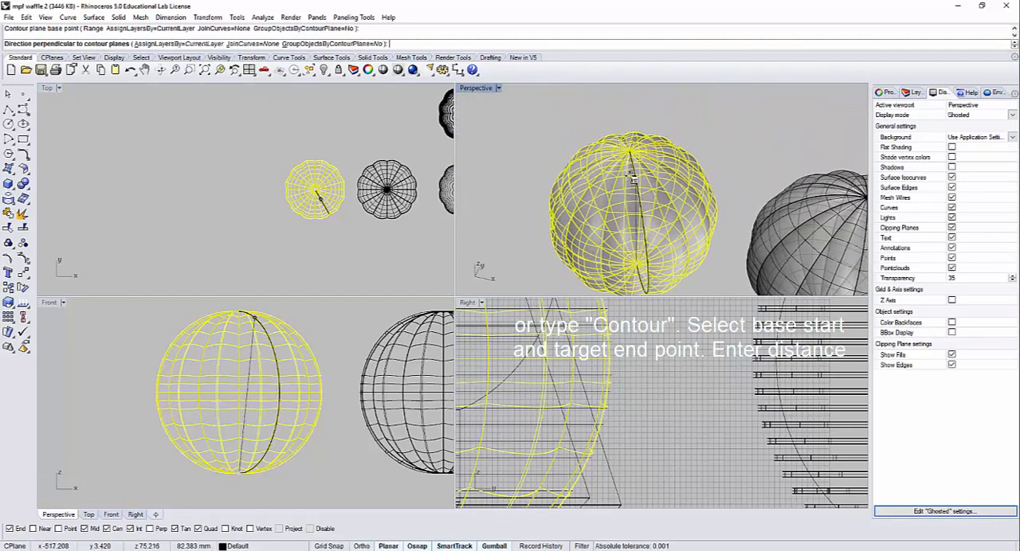
pyautogui.scroll(5, 634, 171)
pyautogui.moveTo(633, 169); pyautogui.dragTo(635, 184, button='right')
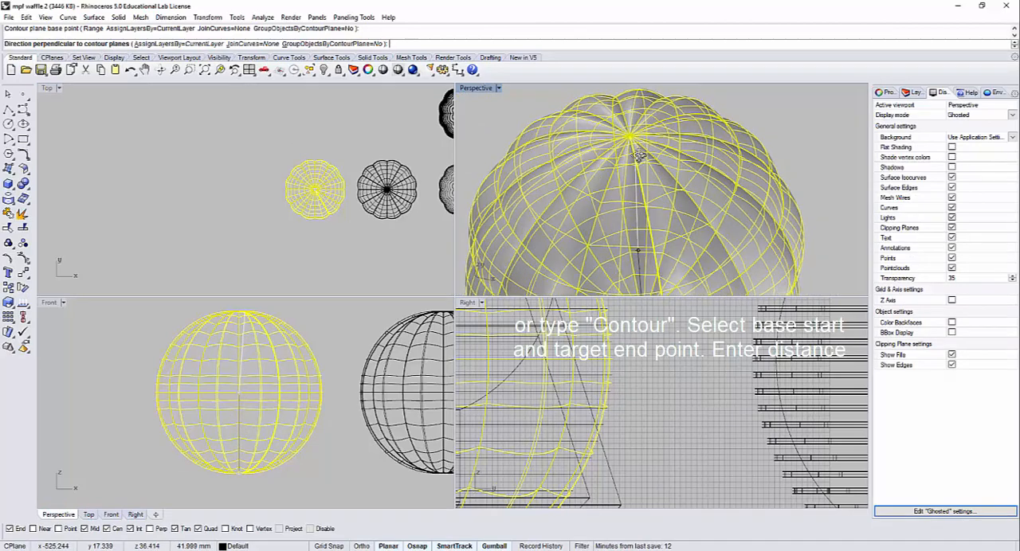
pyautogui.click(633, 138)
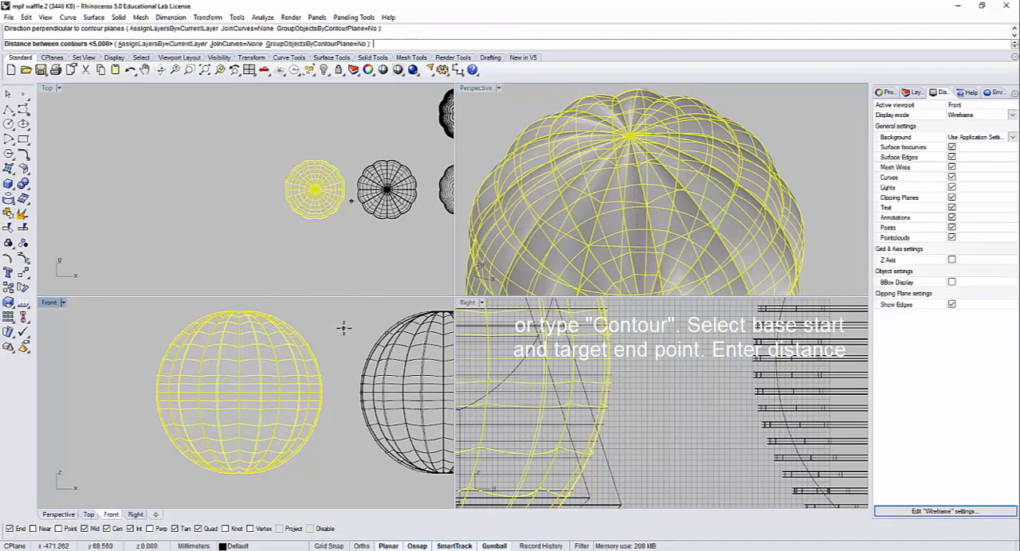
pyautogui.scroll(-3, 346, 326)
pyautogui.press('Return')
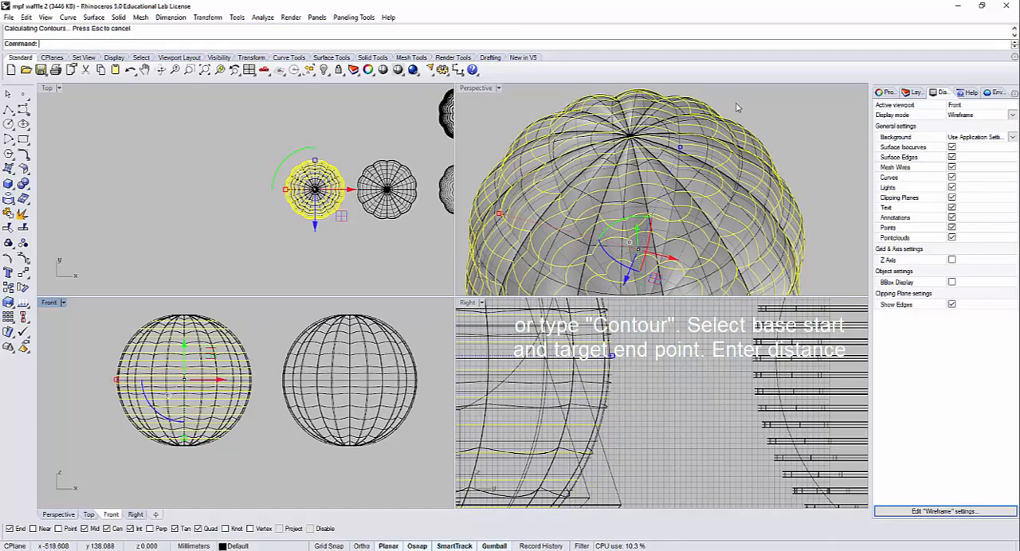
# Step: Hide the contoured sphere's polysurface together with its vertical rib curves
pyautogui.click(681, 149)
pyautogui.click(678, 166)
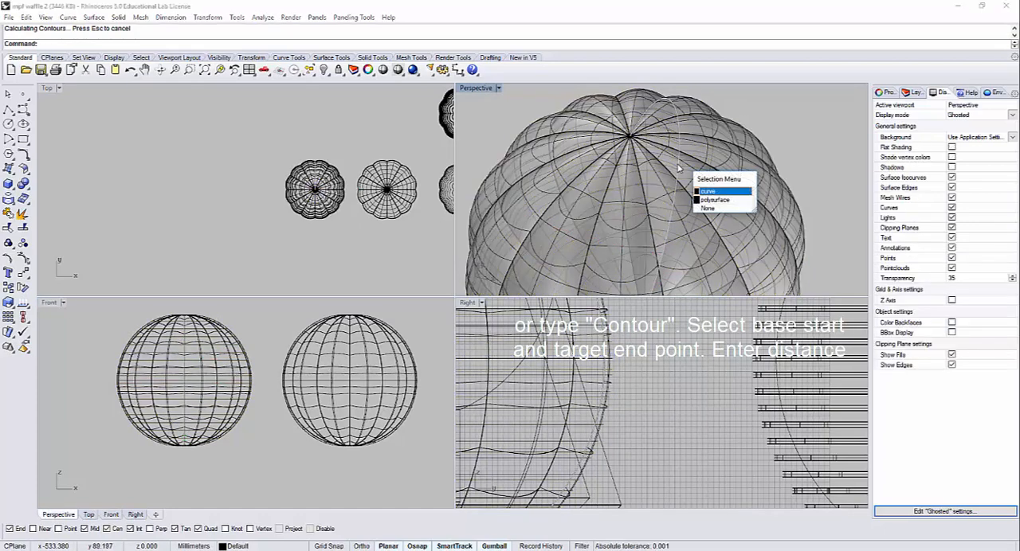
pyautogui.click(715, 199)
pyautogui.hotkey('ctrl', 'h')
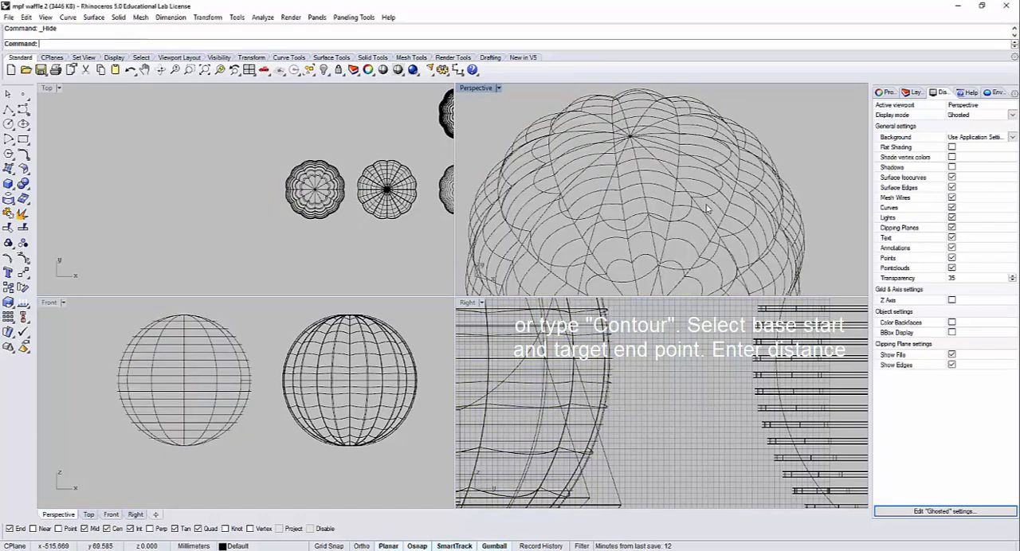
pyautogui.scroll(3, 191, 317)
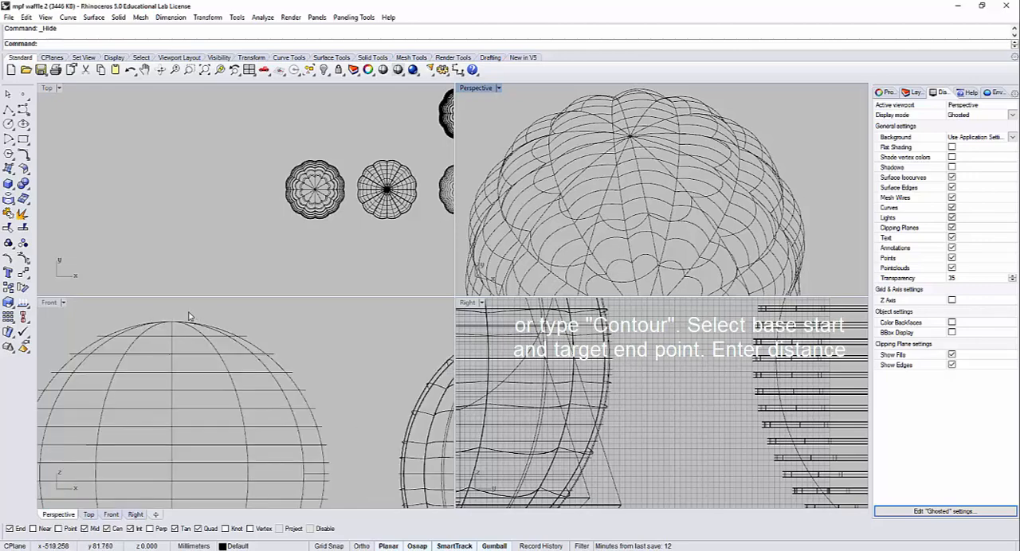
pyautogui.click(158, 332)
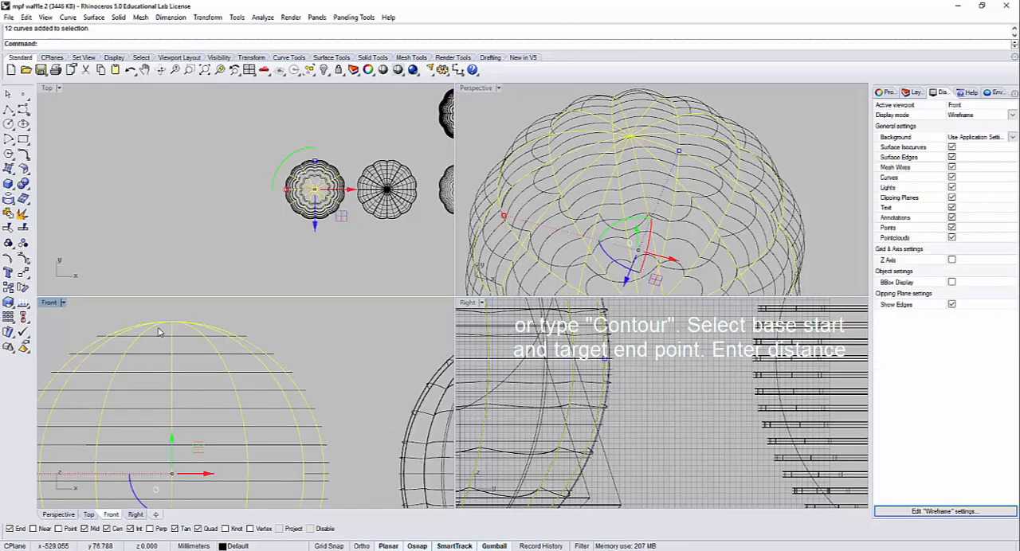
pyautogui.hotkey('ctrl', 'h')
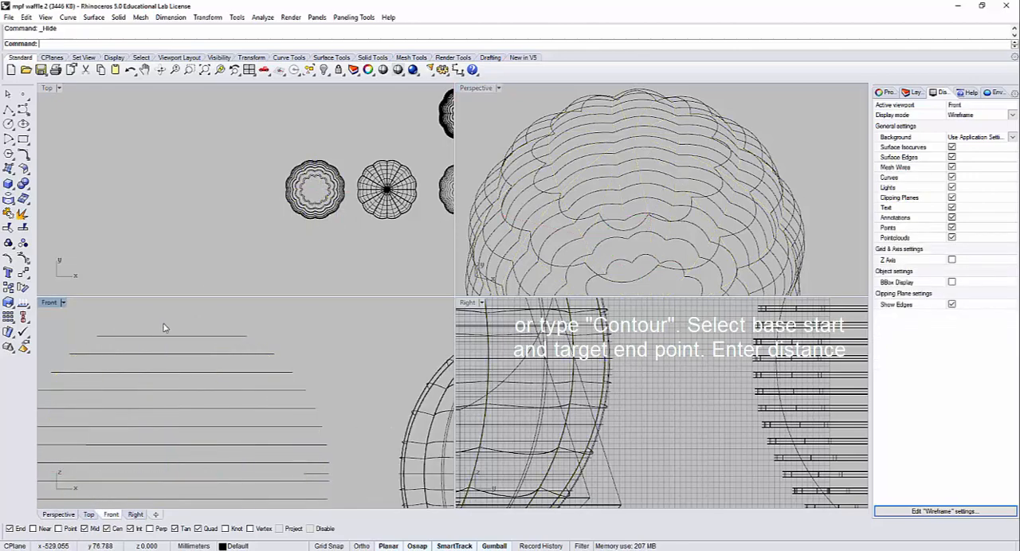
# Step: Maximize the Perspective view and look over the stack of horizontal contour curves
pyautogui.doubleClick(483, 89)
pyautogui.scroll(-4, 474, 208)
pyautogui.moveTo(474, 209); pyautogui.dragTo(453, 277, button='right')
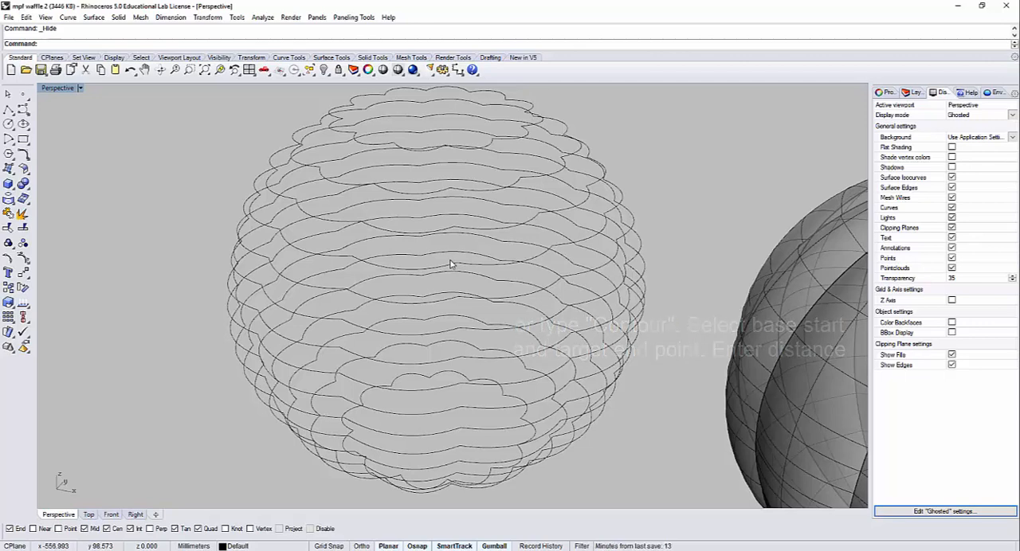
pyautogui.scroll(-3, 450, 263)
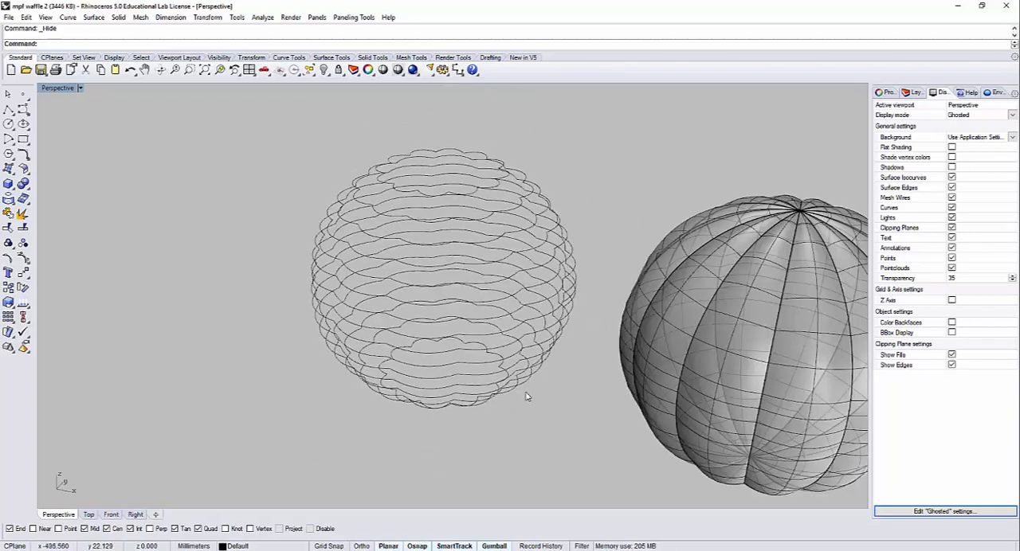
pyautogui.moveTo(407, 200); pyautogui.dragTo(408, 198)
pyautogui.scroll(-5, 416, 276)
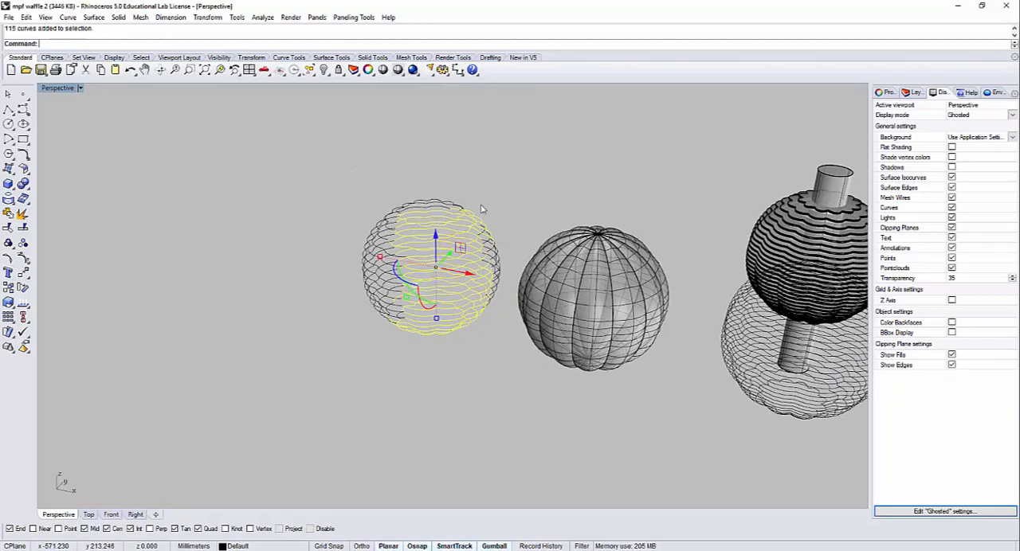
pyautogui.press('Escape')
# Step: Pick individual pieces of several contours to check whether each slice outline is made of separate curves
pyautogui.scroll(5, 361, 274)
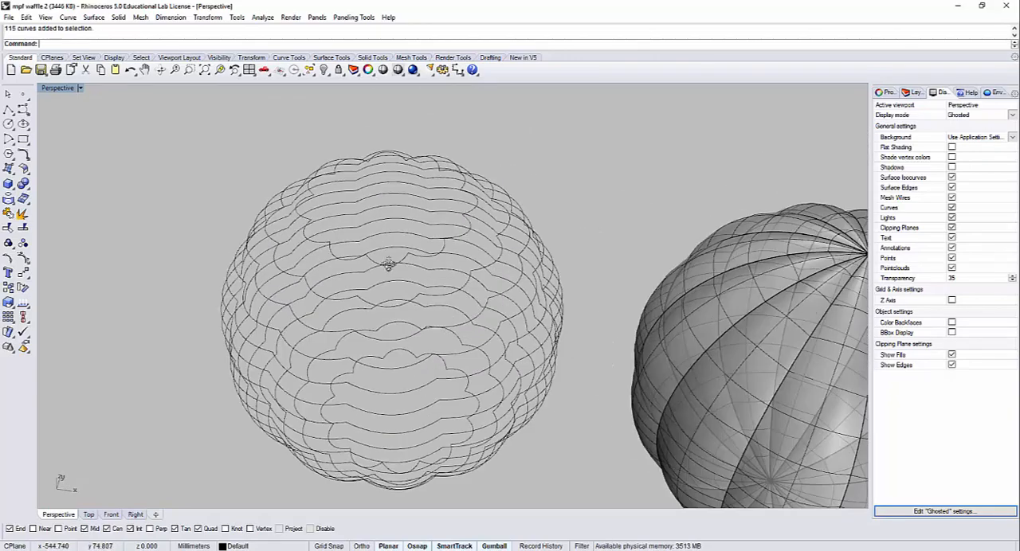
pyautogui.moveTo(388, 264); pyautogui.dragTo(391, 265, button='right')
pyautogui.click(396, 253)
pyautogui.click(455, 229)
pyautogui.click(455, 226)
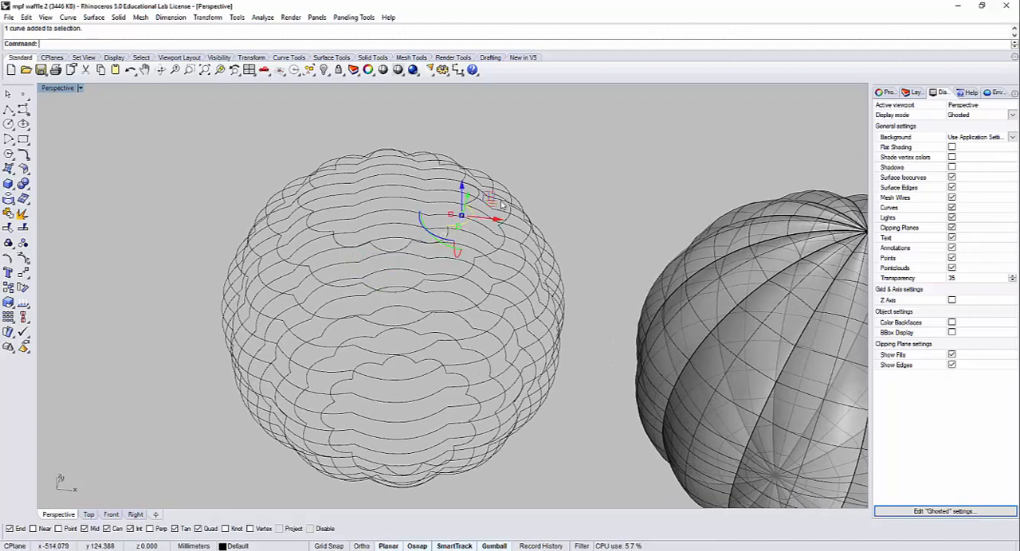
pyautogui.click(511, 188)
pyautogui.click(507, 222)
pyautogui.click(561, 205)
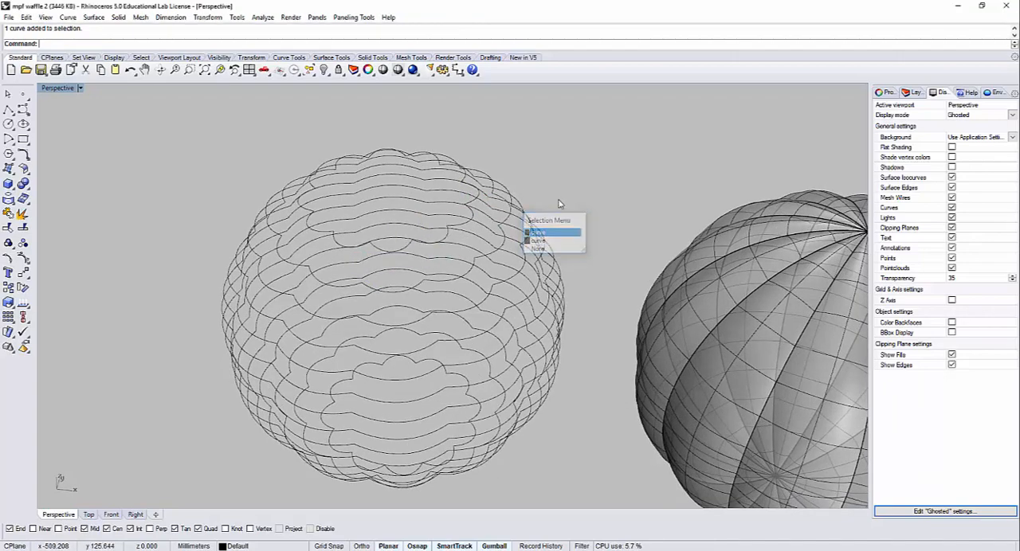
pyautogui.moveTo(561, 205); pyautogui.dragTo(560, 208, button='right')
pyautogui.click(559, 295)
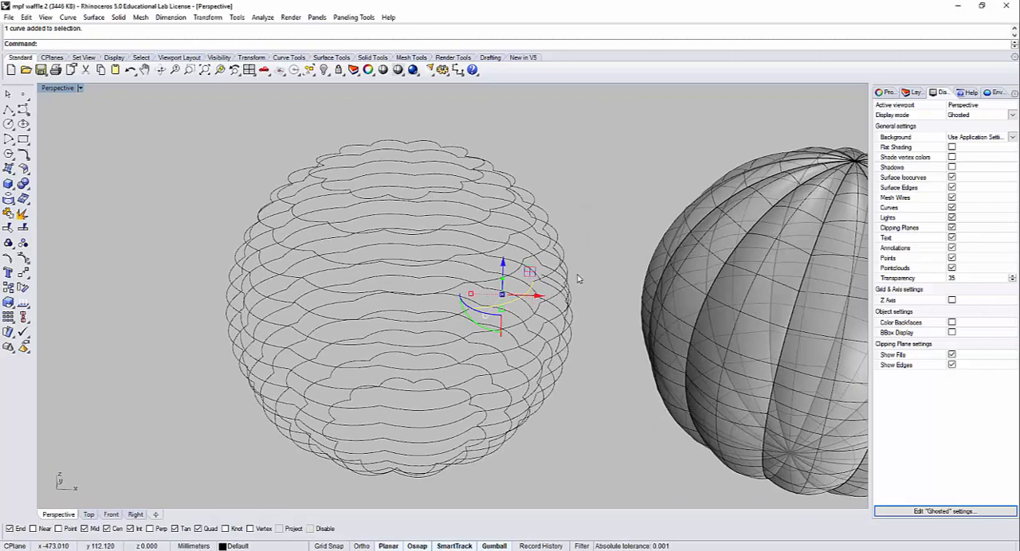
pyautogui.press('Escape')
pyautogui.moveTo(578, 279); pyautogui.dragTo(576, 348, button='right')
pyautogui.scroll(-3, 539, 432)
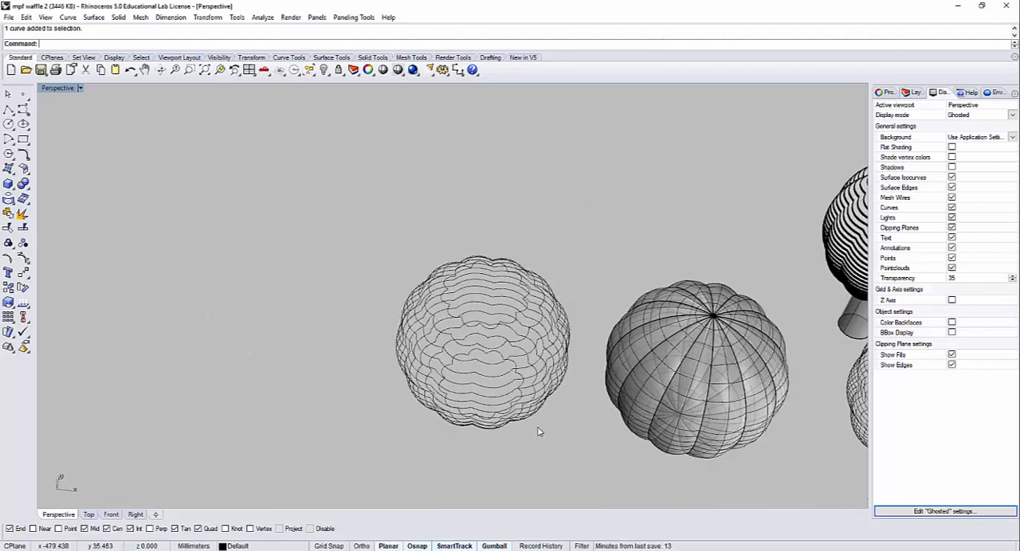
# Step: Select all the contour curves of the sliced sphere and join them
pyautogui.moveTo(366, 201); pyautogui.dragTo(340, 174)
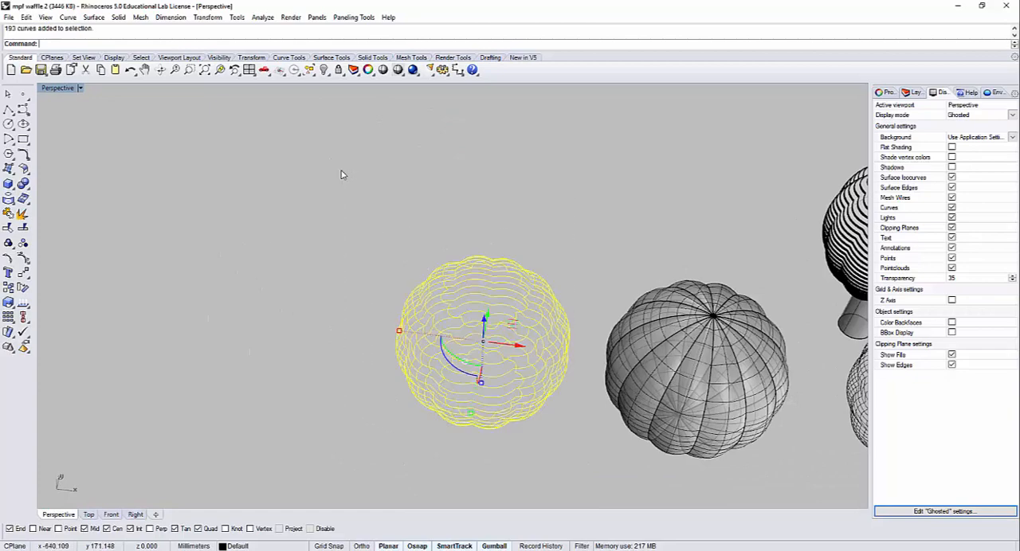
pyautogui.hotkey('ctrl', 'j')
pyautogui.press('Escape')
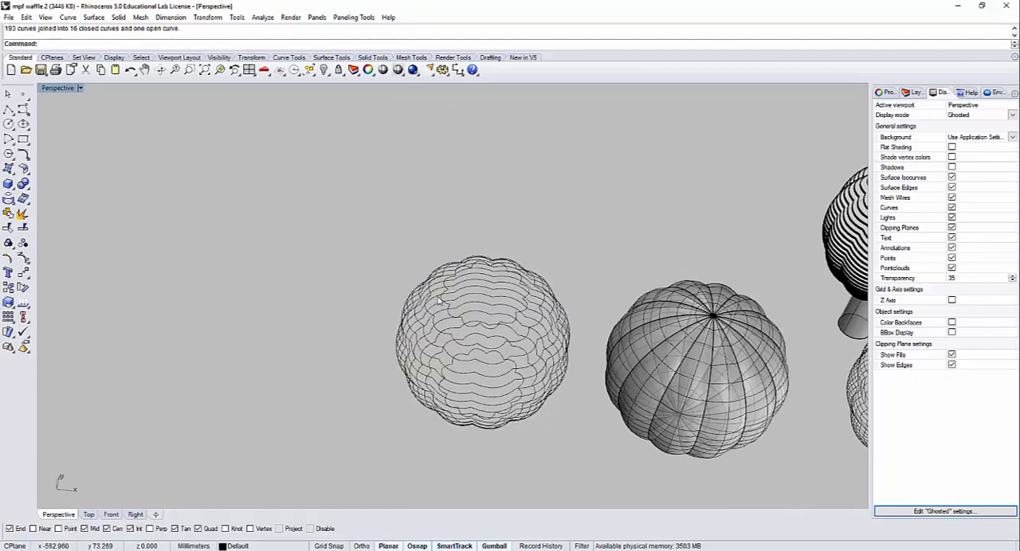
# Step: Select single slice outlines on the sphere to check that each one is a continuous curve
pyautogui.click(436, 300)
pyautogui.press('Escape')
pyautogui.scroll(4, 434, 262)
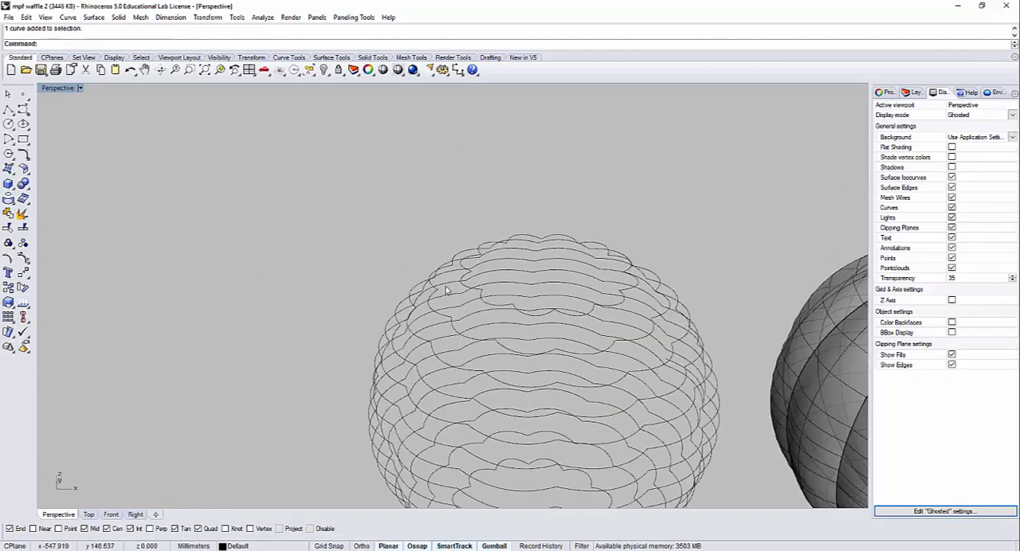
pyautogui.click(416, 294)
pyautogui.press('Return')
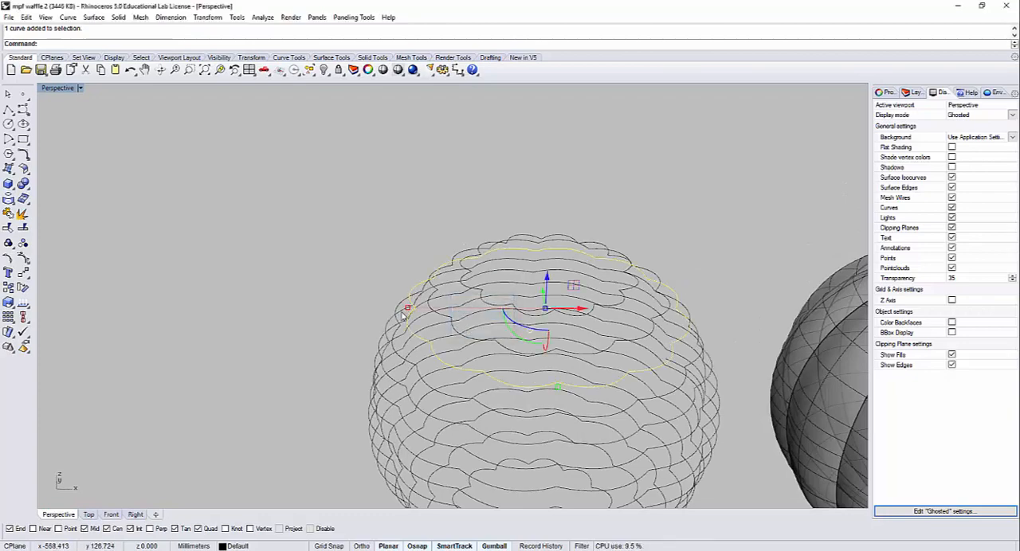
pyautogui.press('Escape')
# Step: Hide the joined contour curves, along with the neighbouring ribbed sphere polysurface
pyautogui.scroll(-6, 334, 294)
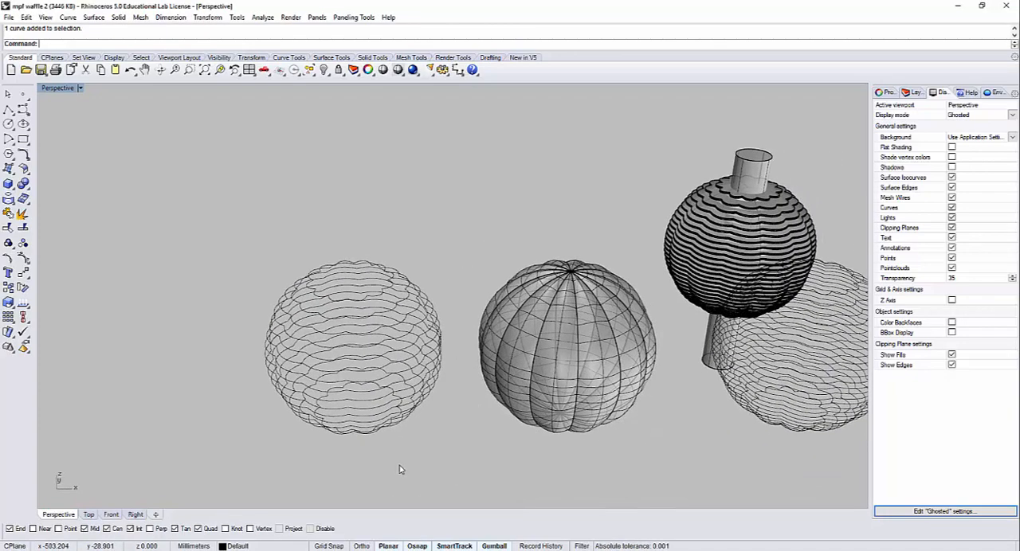
pyautogui.moveTo(262, 209); pyautogui.dragTo(252, 205)
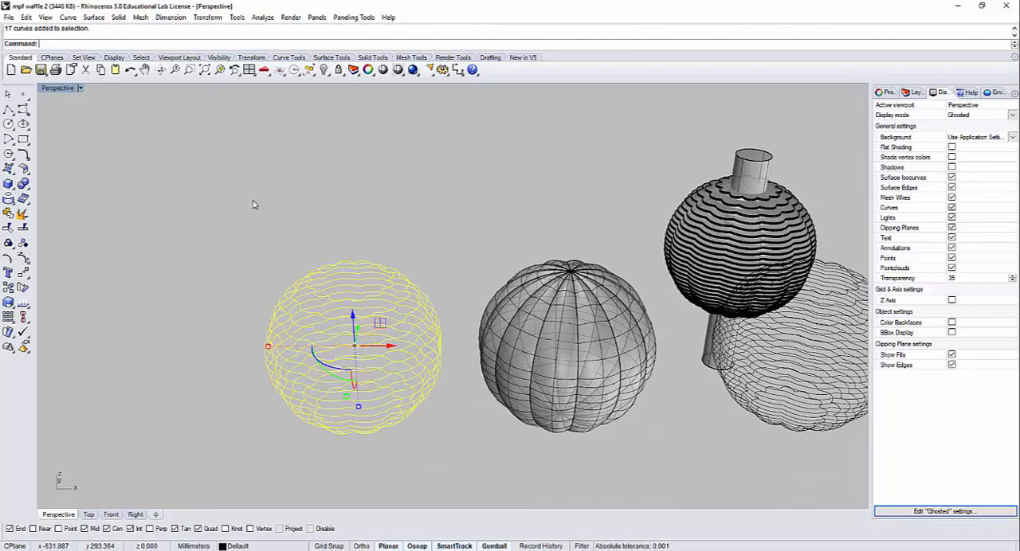
pyautogui.hotkey('ctrl', 'h')
pyautogui.moveTo(496, 316); pyautogui.dragTo(308, 288, button='right')
pyautogui.click(309, 289)
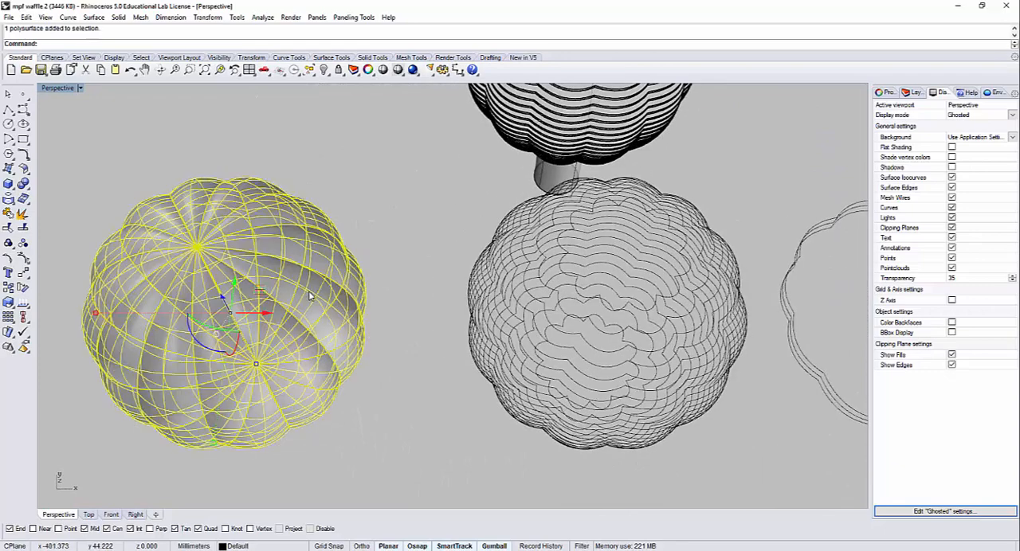
pyautogui.press('Delete')
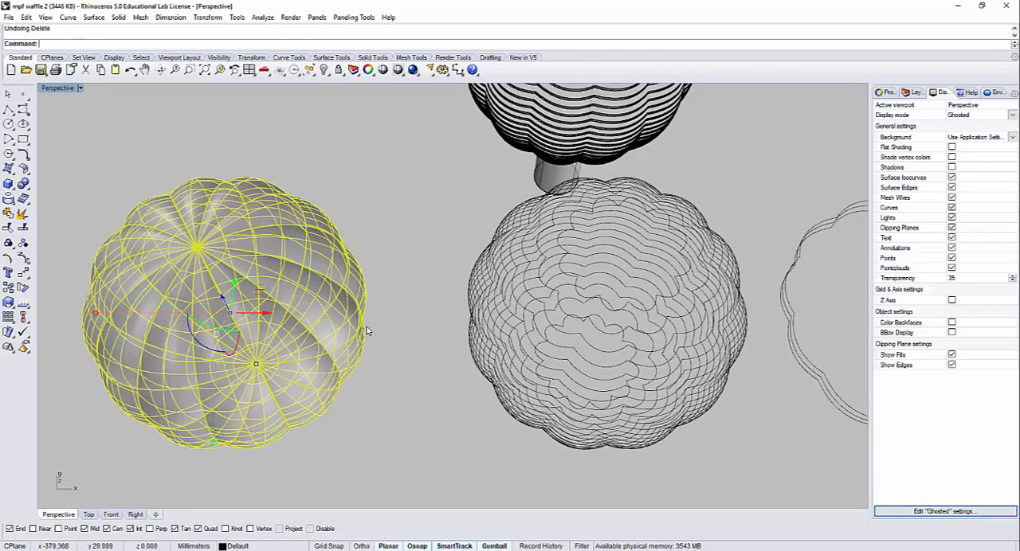
pyautogui.hotkey('ctrl', 'h')
# Step: Compare the remaining sliced models with the browser's reference photo of stacked laser-cut bowls and return to Rhino
pyautogui.moveTo(611, 284); pyautogui.dragTo(507, 332, button='right')
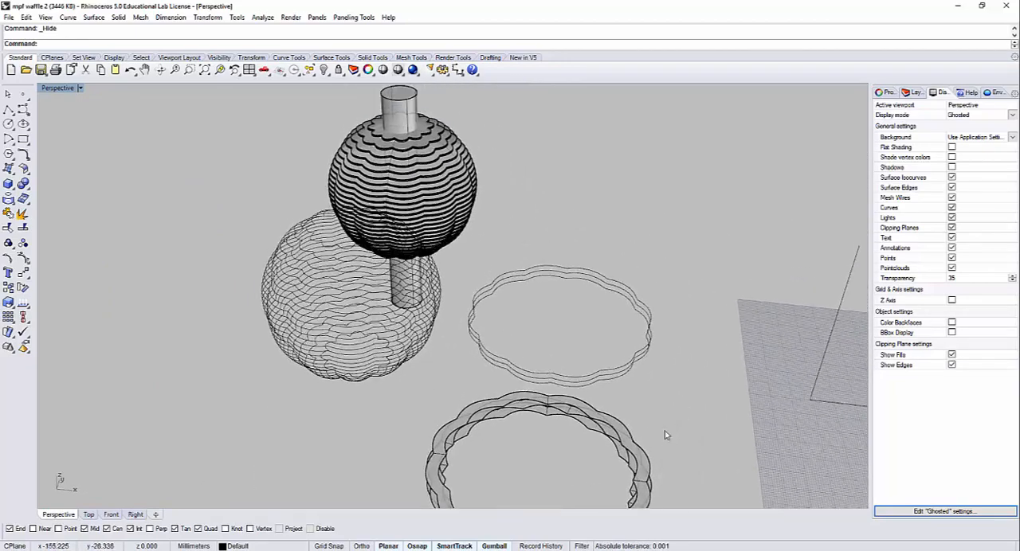
pyautogui.moveTo(468, 368); pyautogui.dragTo(467, 387, button='right')
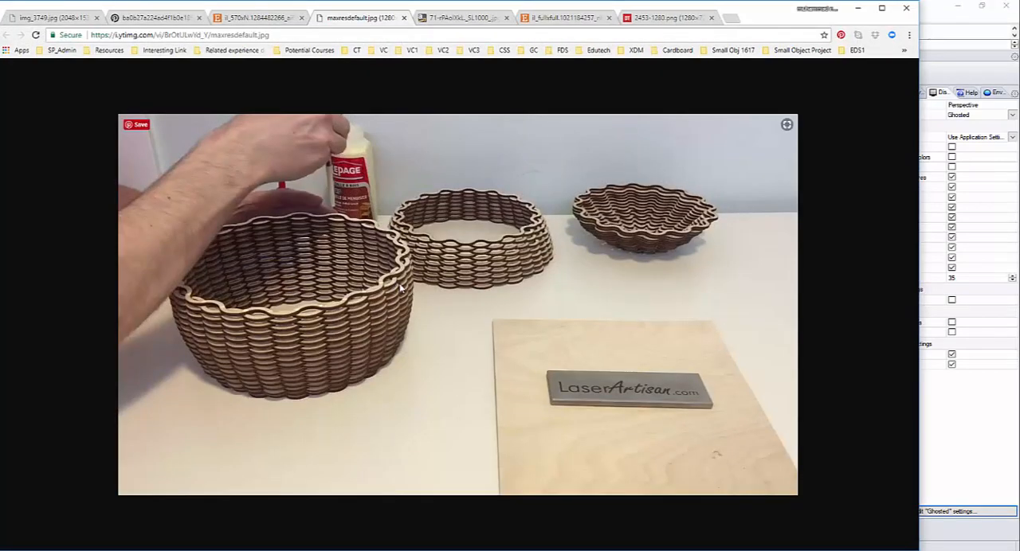
pyautogui.click(858, 8)
pyautogui.moveTo(542, 338); pyautogui.dragTo(286, 271, button='right')
pyautogui.scroll(3, 546, 334)
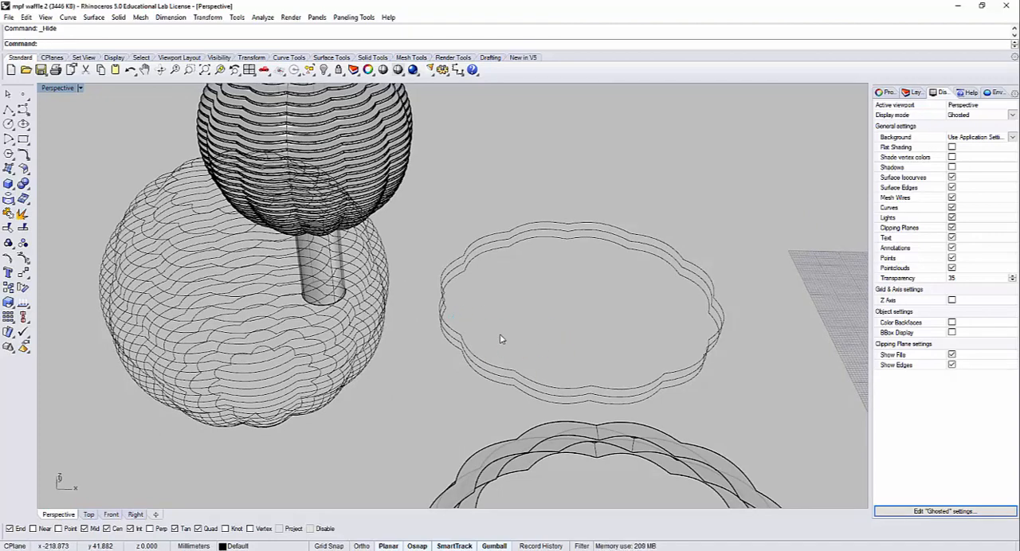
pyautogui.write('Offset')
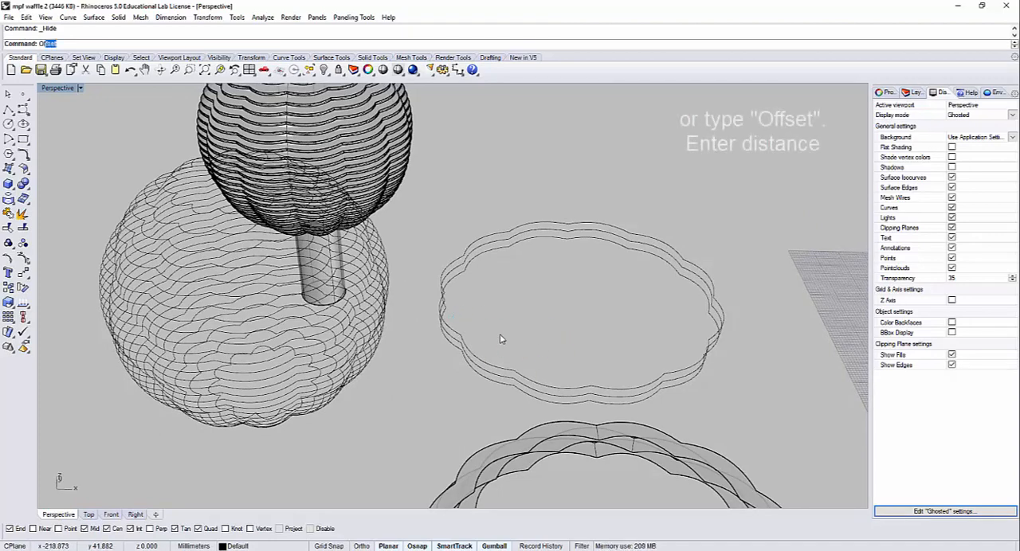
pyautogui.press('Return')
pyautogui.scroll(5, 500, 341)
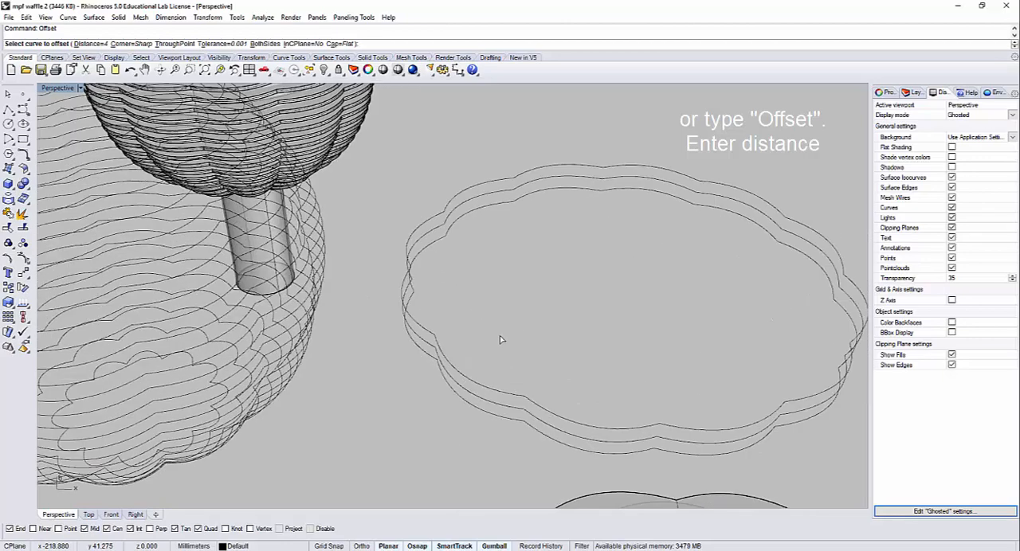
pyautogui.click(314, 366)
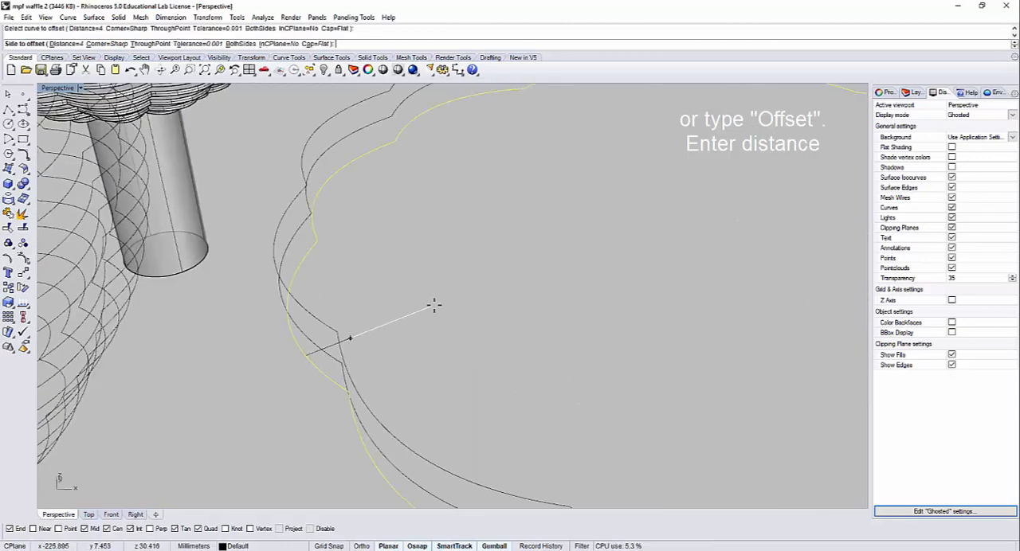
pyautogui.scroll(-5, 434, 306)
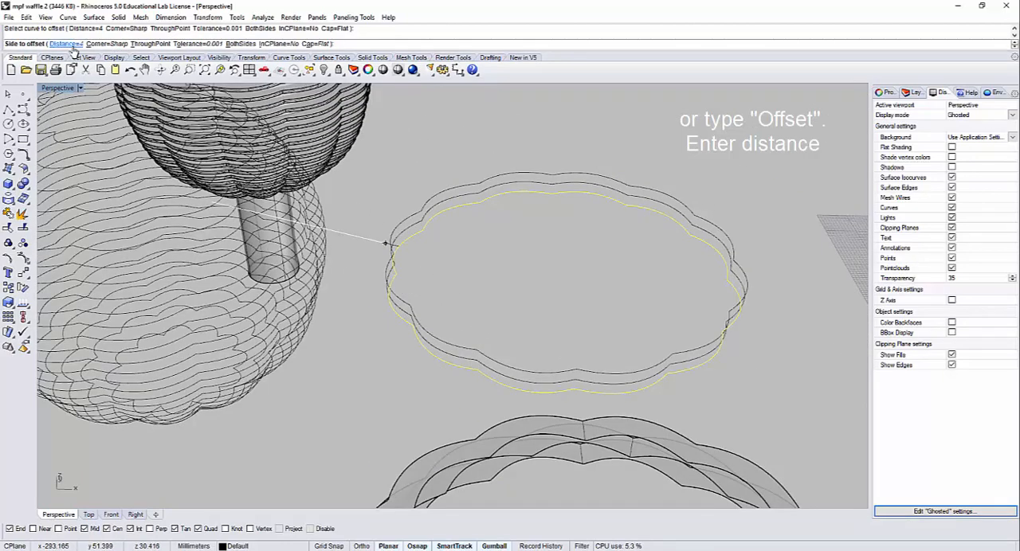
pyautogui.moveTo(581, 297); pyautogui.dragTo(574, 300, button='right')
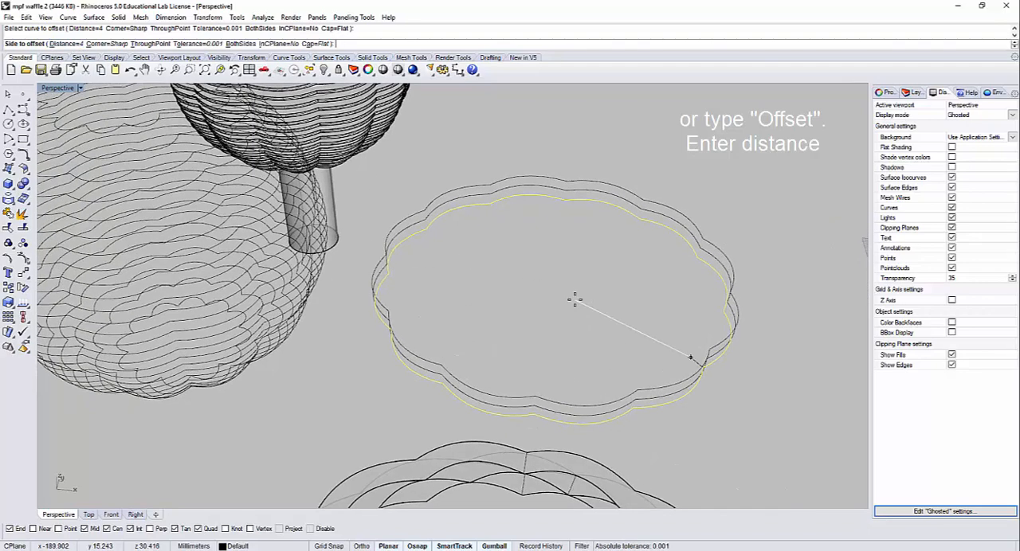
pyautogui.click(575, 300)
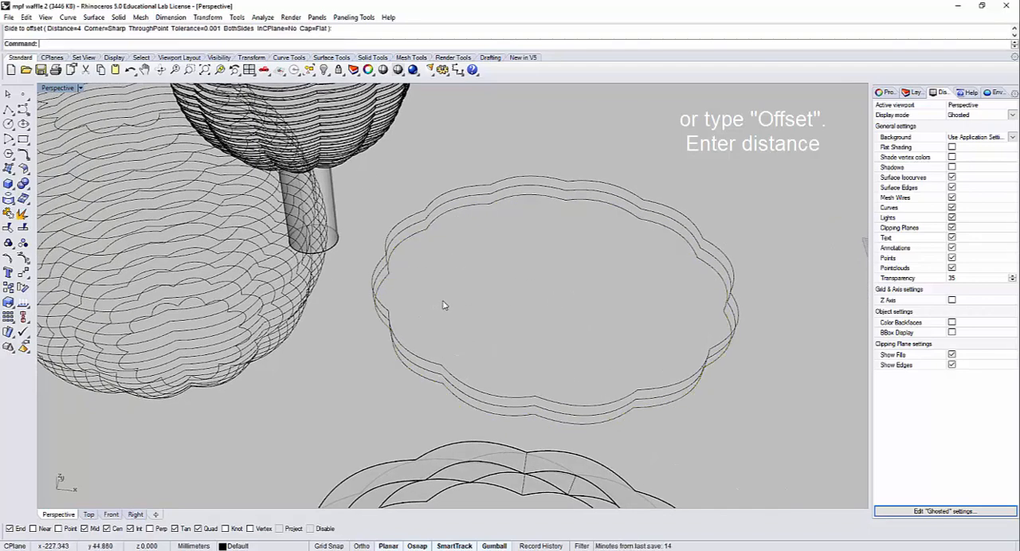
# Step: Offset each of the three stacked slice outlines inward by 4 mm with sharp corners
pyautogui.press('Return')
pyautogui.click(382, 287)
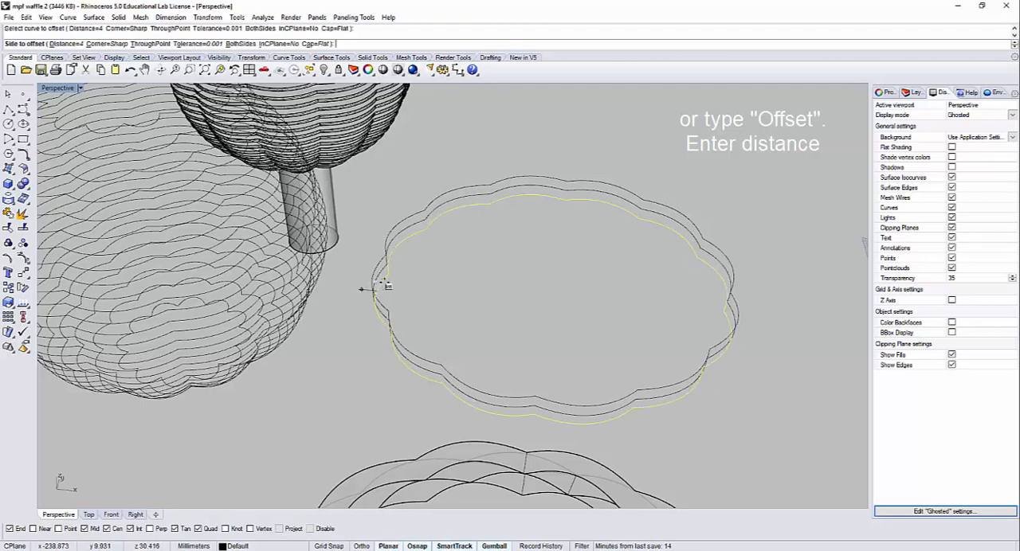
pyautogui.click(402, 290)
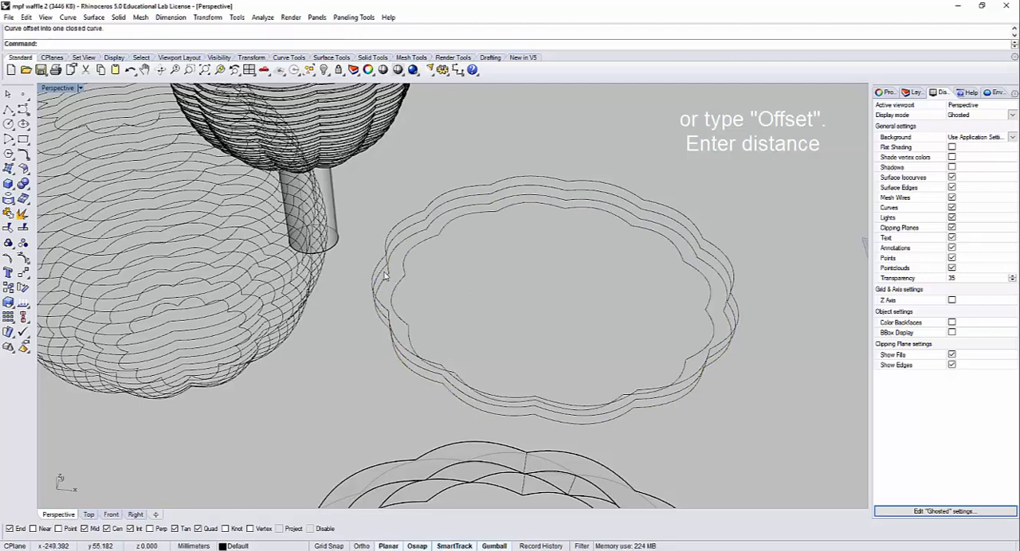
pyautogui.scroll(2, 384, 276)
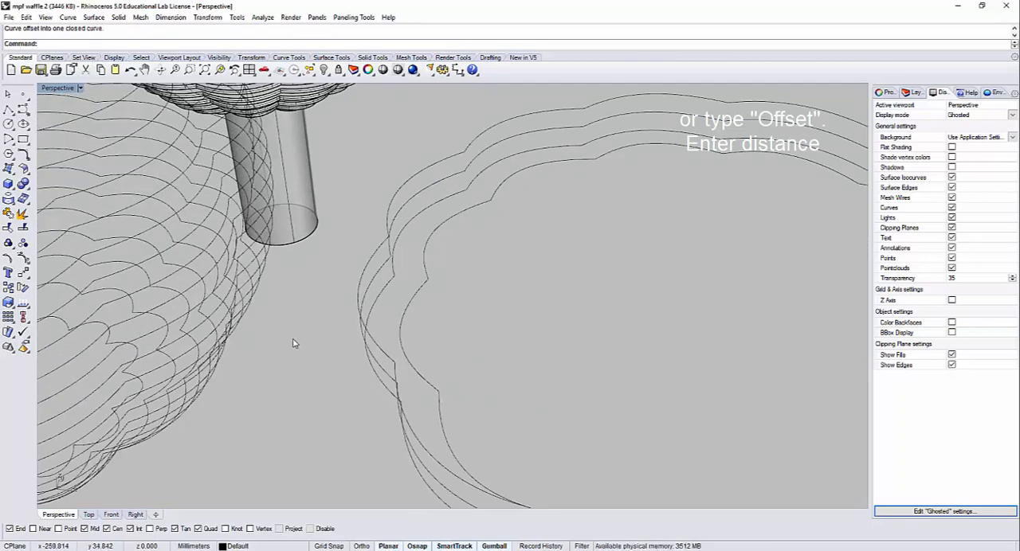
pyautogui.press('Return')
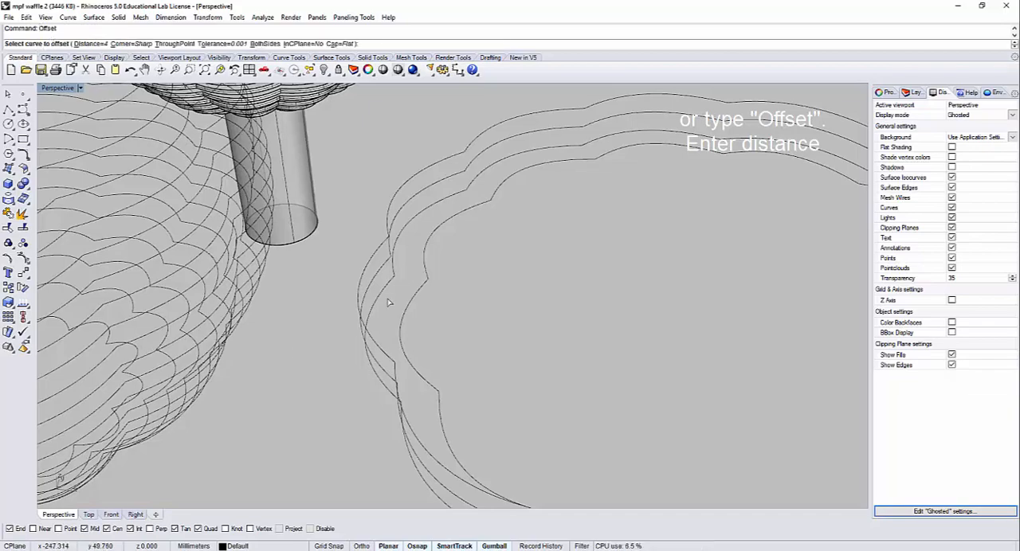
pyautogui.moveTo(388, 302); pyautogui.dragTo(400, 286, button='right')
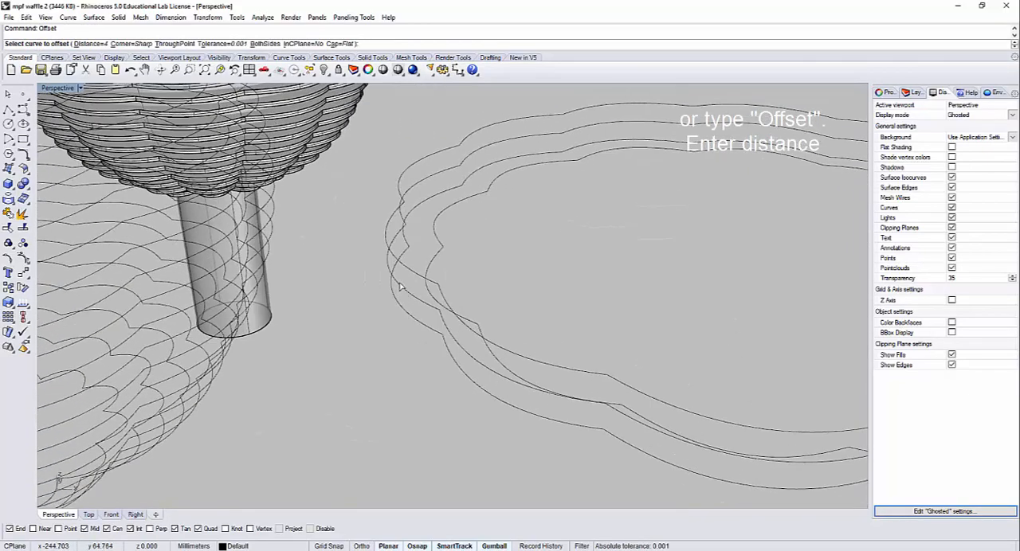
pyautogui.click(398, 285)
pyautogui.click(512, 257)
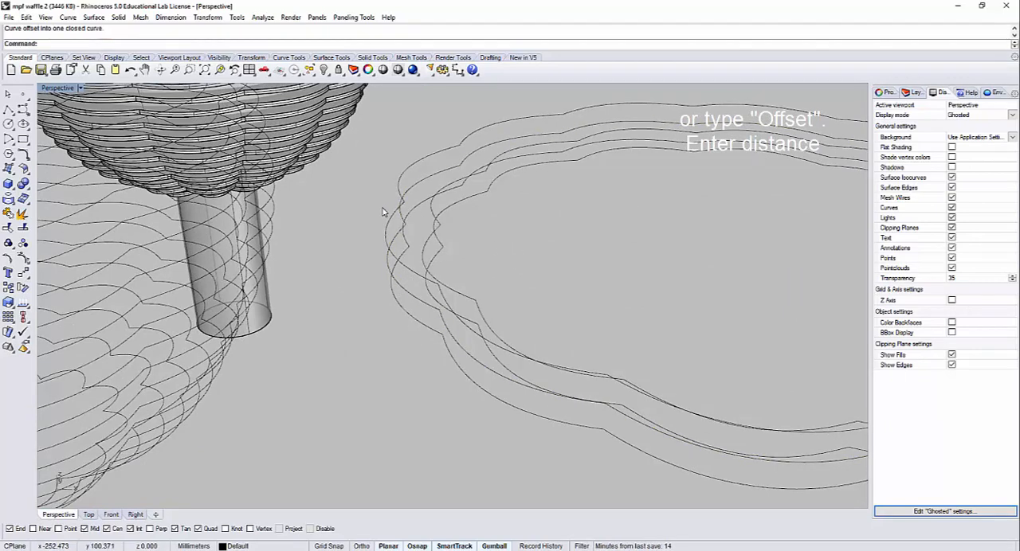
pyautogui.press('Return')
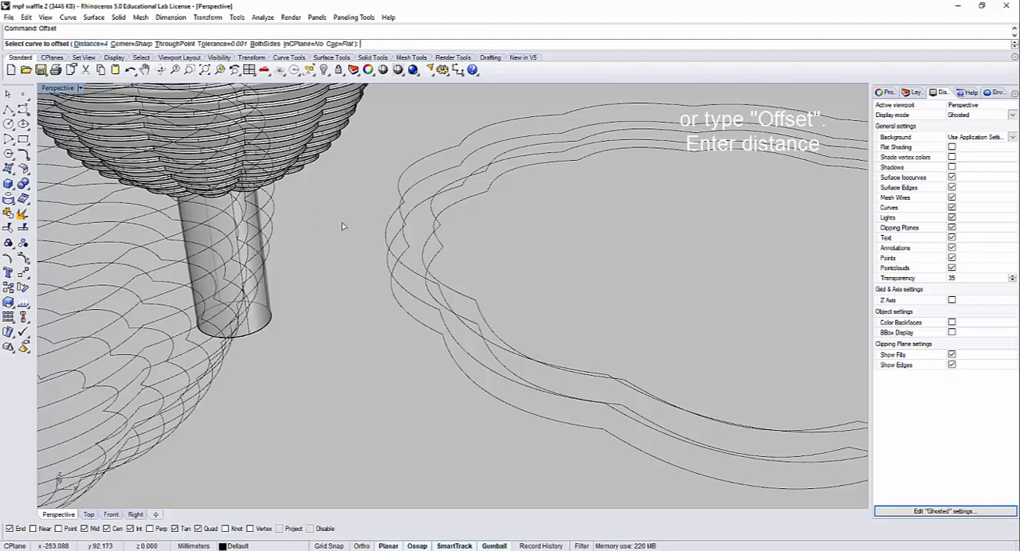
pyautogui.click(391, 227)
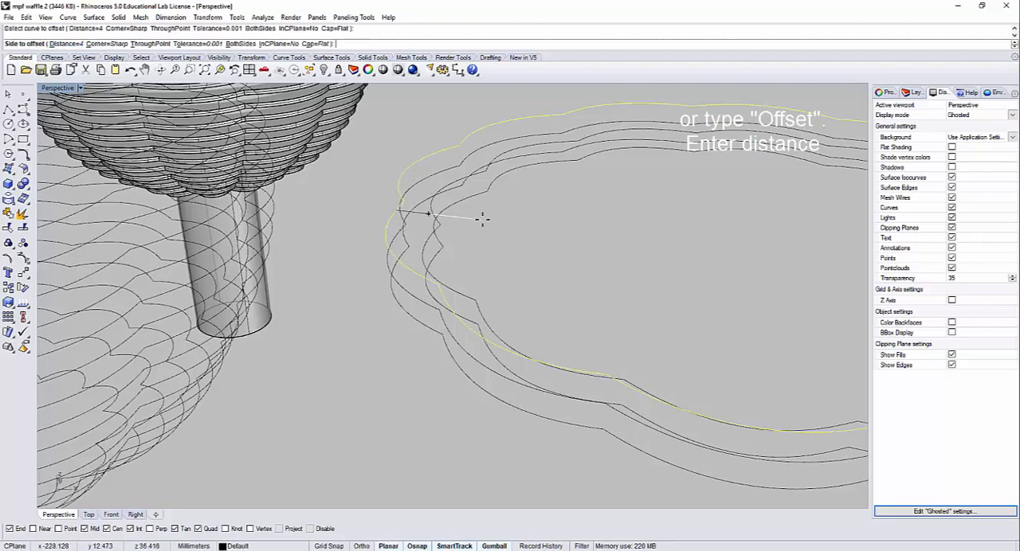
pyautogui.click(497, 248)
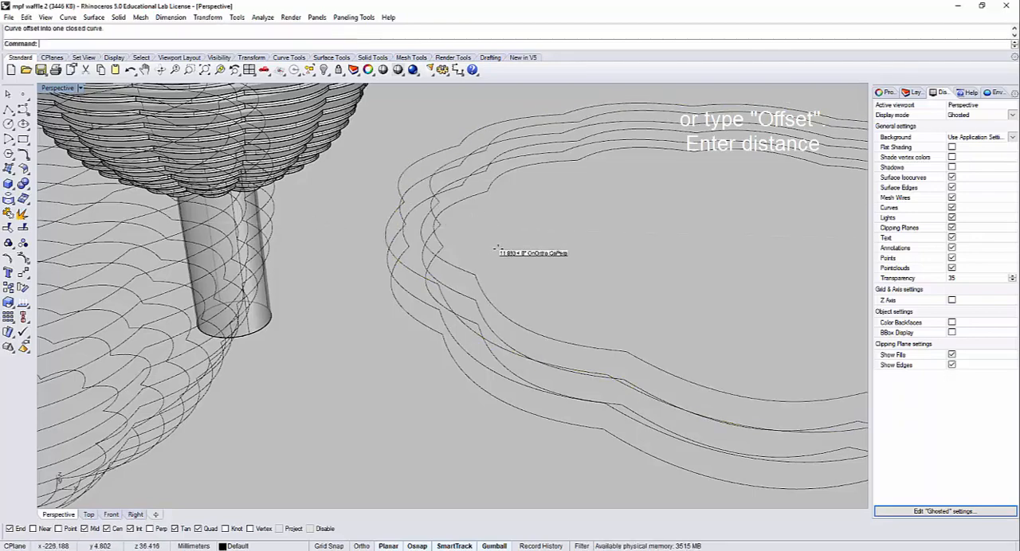
# Step: Select the three slice outlines with their offset curves and create planar surfaces between them
pyautogui.moveTo(495, 240); pyautogui.dragTo(542, 394, button='right')
pyautogui.scroll(3, 547, 322)
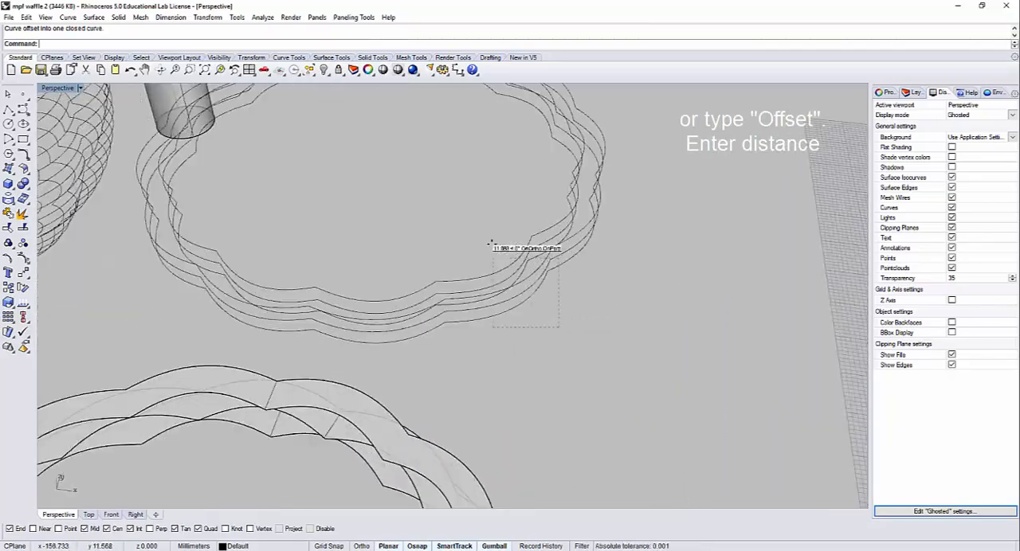
pyautogui.moveTo(491, 243); pyautogui.dragTo(490, 243)
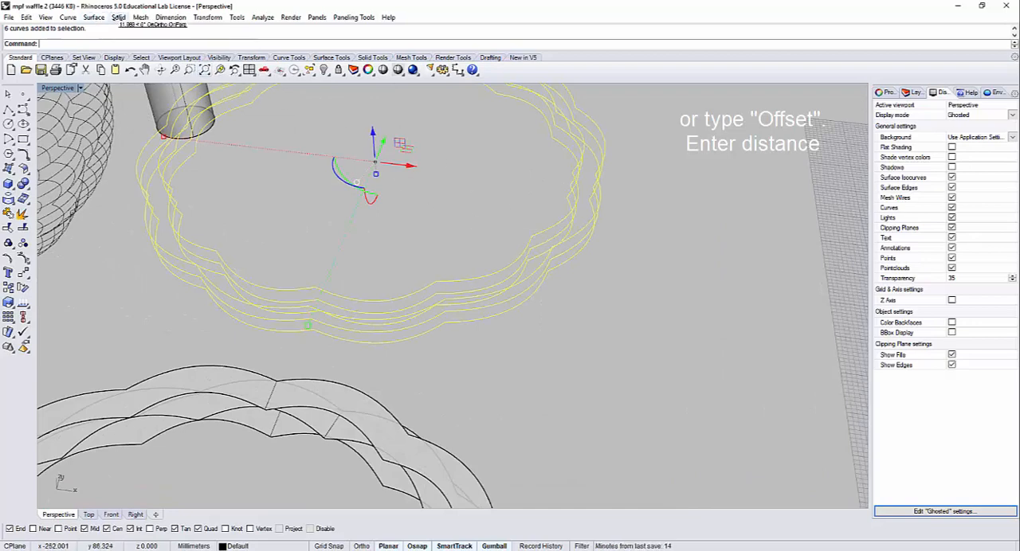
pyautogui.click(94, 16)
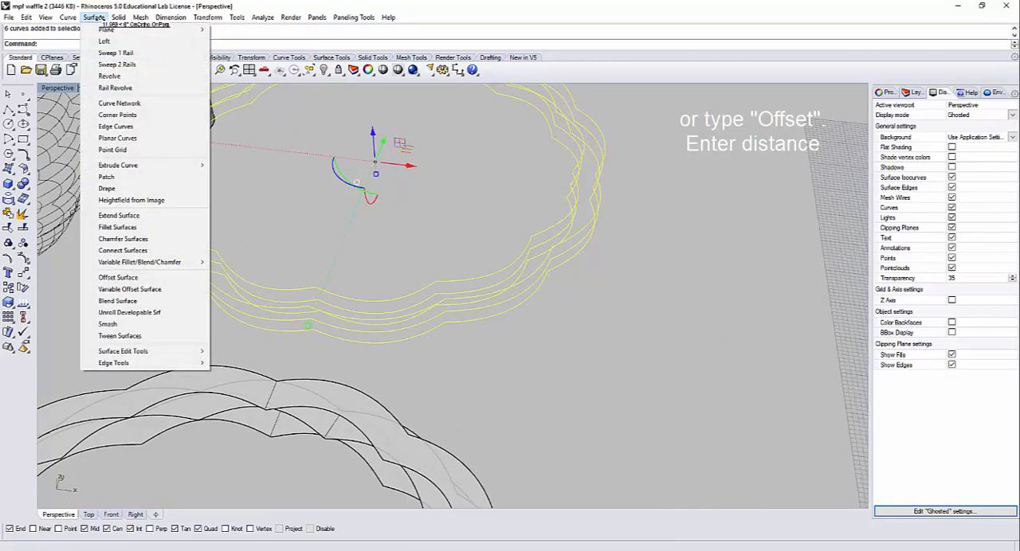
pyautogui.click(156, 138)
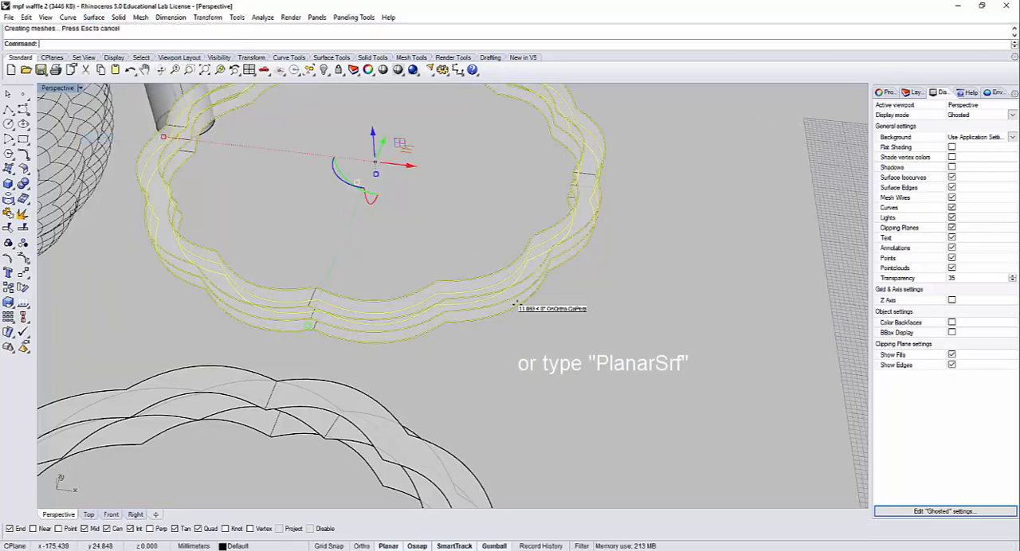
# Step: Select the middle ring's surface together with its two boundary curves
pyautogui.moveTo(519, 296); pyautogui.dragTo(548, 337, button='right')
pyautogui.moveTo(558, 410)
pyautogui.mouseDown(button='right')
pyautogui.moveTo(462, 294)
pyautogui.moveTo(523, 332)
pyautogui.moveTo(588, 415)
pyautogui.moveTo(572, 408)
pyautogui.moveTo(546, 325)
pyautogui.moveTo(580, 388)
pyautogui.moveTo(547, 280)
pyautogui.mouseUp(button='right')
pyautogui.scroll(3, 520, 290)
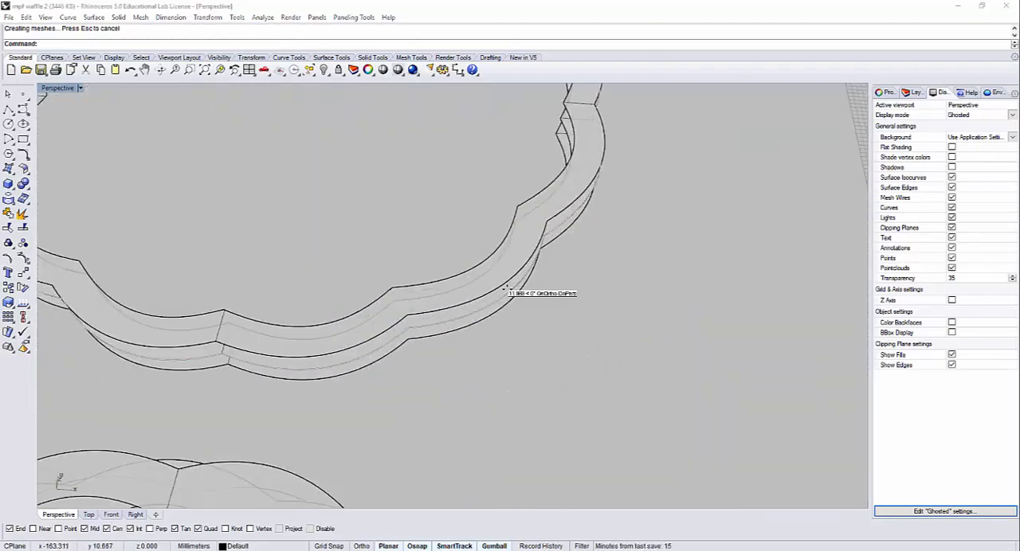
pyautogui.click(512, 288)
pyautogui.click(511, 342)
pyautogui.click(448, 317)
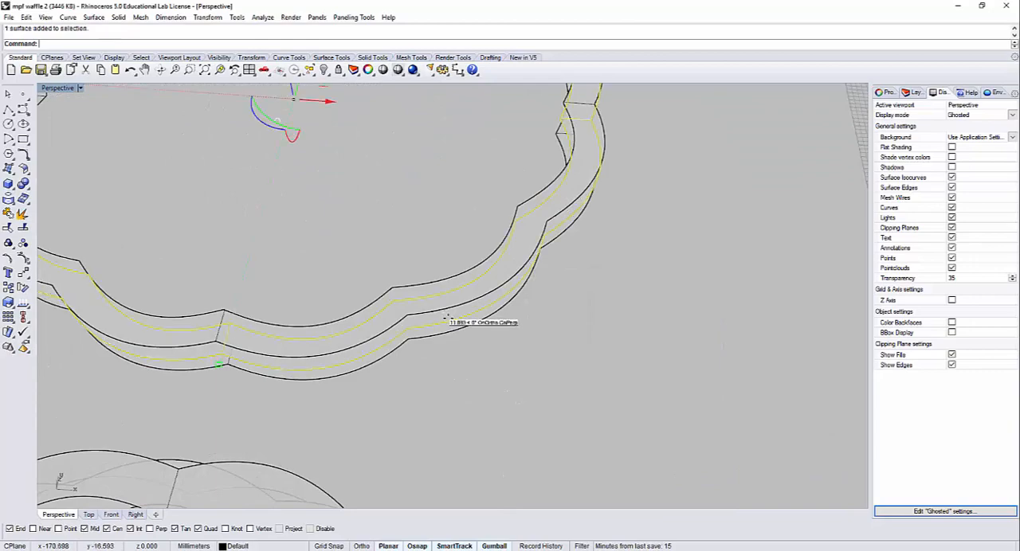
pyautogui.scroll(-3, 455, 282)
pyautogui.moveTo(455, 282); pyautogui.dragTo(435, 213, button='right')
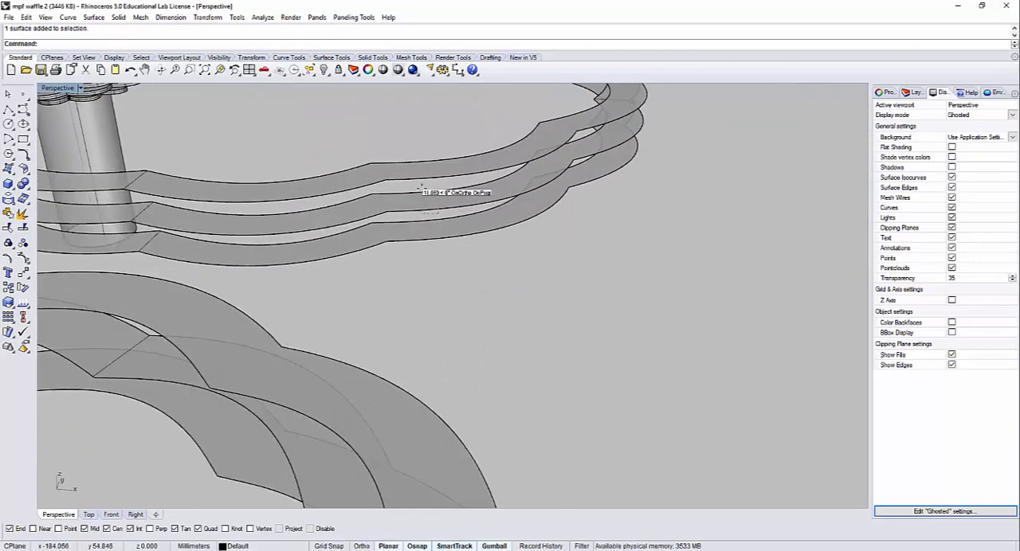
pyautogui.moveTo(421, 189); pyautogui.dragTo(422, 188)
pyautogui.moveTo(443, 189); pyautogui.dragTo(458, 228, button='right')
pyautogui.scroll(-5, 476, 211)
pyautogui.moveTo(409, 180); pyautogui.dragTo(258, 106, button='right')
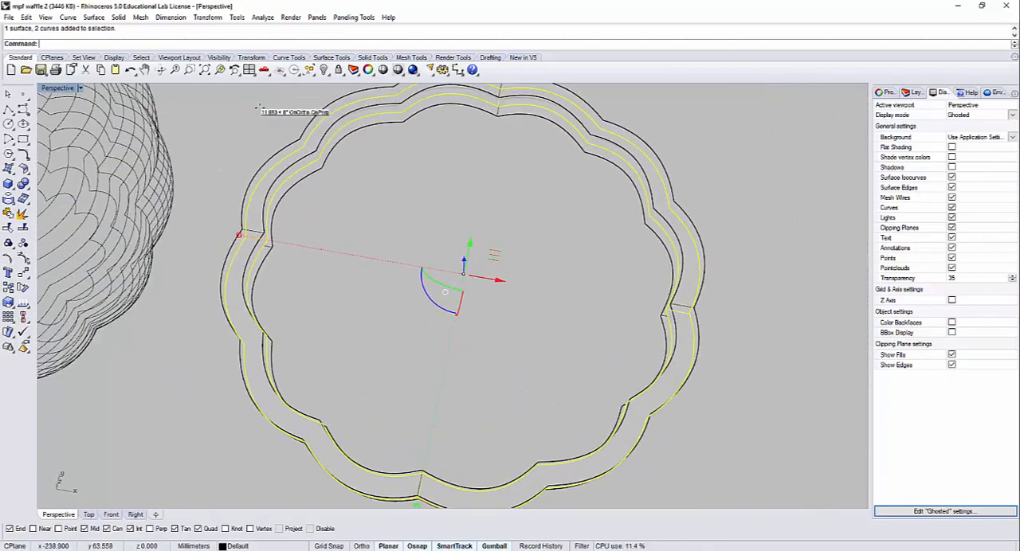
# Step: Switch the perspective viewport to the Shaded display mode
pyautogui.scroll(-4, 399, 174)
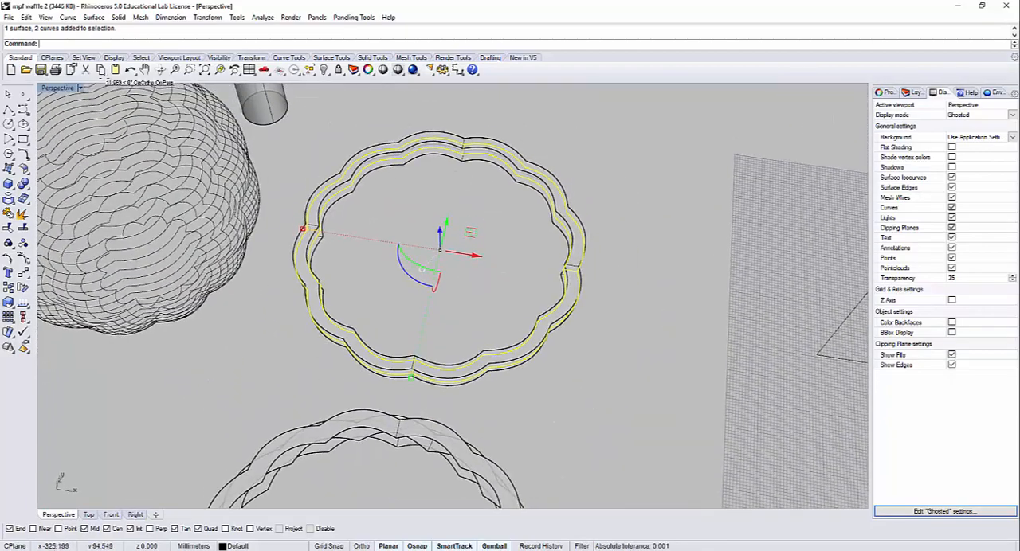
pyautogui.click(80, 88)
pyautogui.click(59, 121)
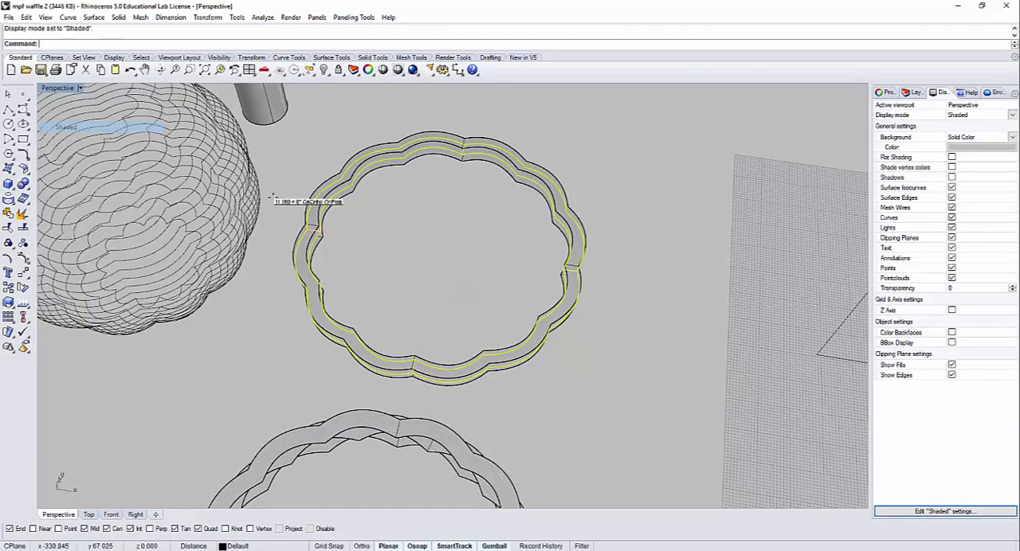
# Step: Rotate the middle ring about 16 degrees clockwise around its vertical axis so its lobes alternate with the rings above and below
pyautogui.moveTo(275, 199)
pyautogui.mouseDown(button='right')
pyautogui.moveTo(431, 254)
pyautogui.moveTo(404, 299)
pyautogui.moveTo(421, 319)
pyautogui.moveTo(423, 306)
pyautogui.mouseUp(button='right')
pyautogui.scroll(2, 327, 250)
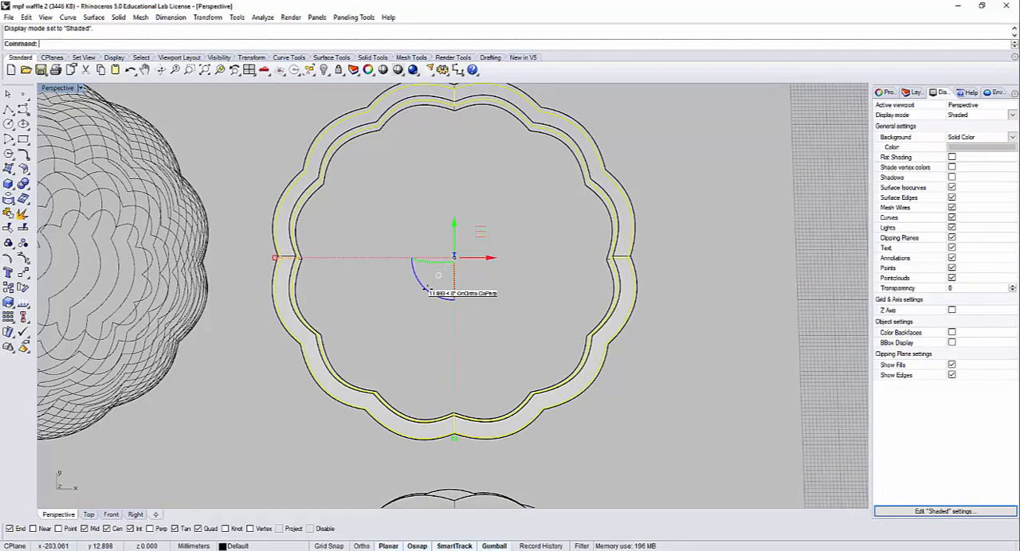
pyautogui.moveTo(427, 289); pyautogui.dragTo(398, 294)
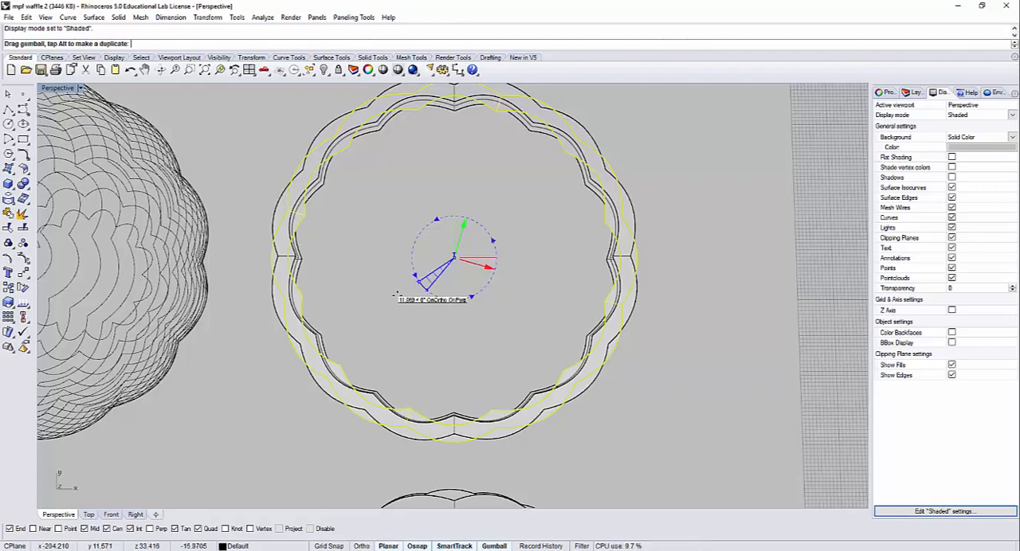
pyautogui.moveTo(393, 295); pyautogui.dragTo(369, 340)
pyautogui.click(381, 337)
# Step: Select the three stacked flat rings with their outline curves and hide them
pyautogui.scroll(2, 307, 196)
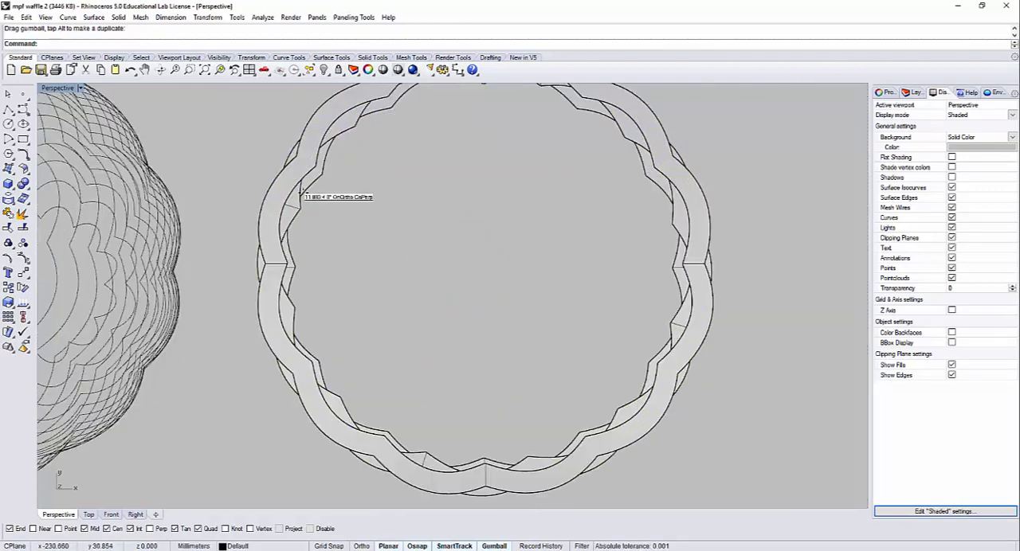
pyautogui.moveTo(289, 190); pyautogui.dragTo(412, 196, button='right')
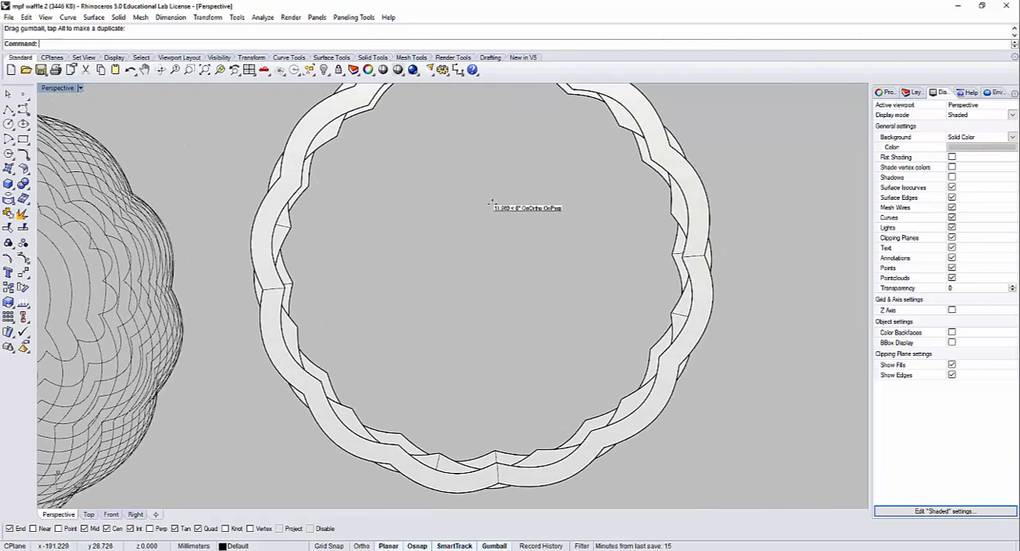
pyautogui.moveTo(492, 204); pyautogui.dragTo(487, 176, button='right')
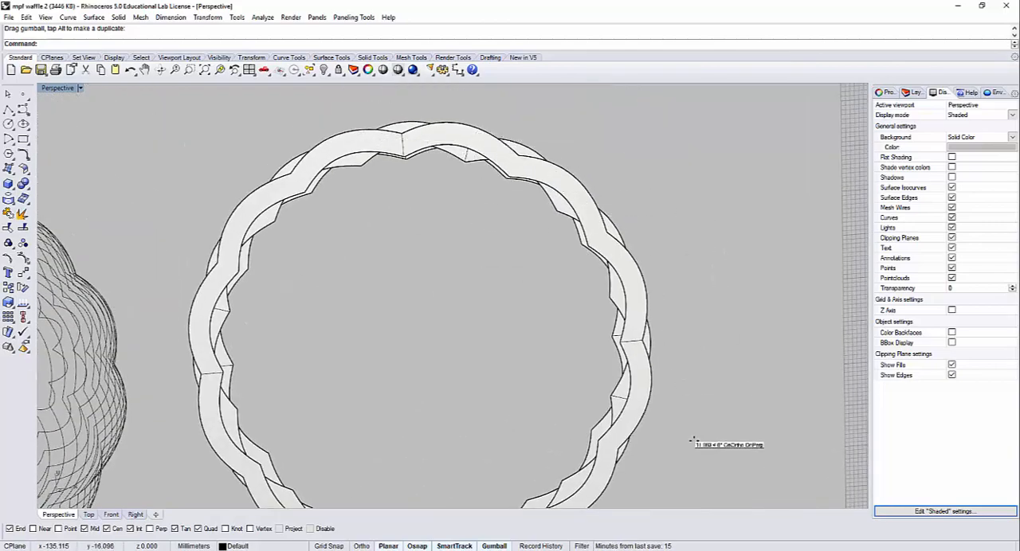
pyautogui.moveTo(693, 440); pyautogui.dragTo(685, 380, button='right')
pyautogui.scroll(-6, 685, 380)
pyautogui.keyDown('shift'); pyautogui.moveTo(679, 432); pyautogui.dragTo(617, 351, button='right'); pyautogui.keyUp('shift')
pyautogui.moveTo(617, 351); pyautogui.dragTo(534, 274)
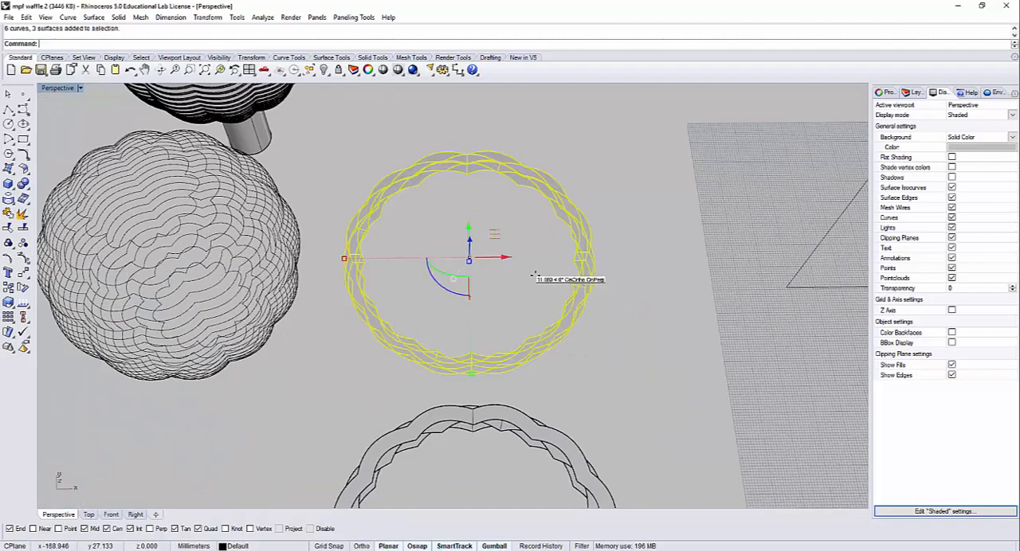
pyautogui.hotkey('ctrl', 'h')
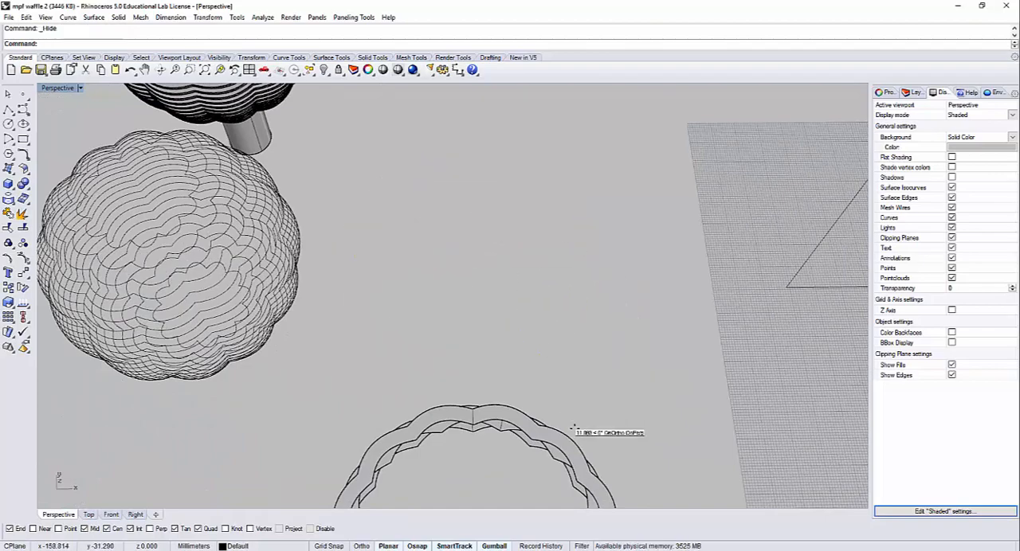
pyautogui.moveTo(572, 428)
pyautogui.keyDown('shift'); pyautogui.mouseDown(button='right')
pyautogui.moveTo(553, 203)
pyautogui.moveTo(534, 269)
pyautogui.moveTo(555, 243)
pyautogui.moveTo(522, 215)
pyautogui.moveTo(552, 284)
pyautogui.moveTo(553, 378)
pyautogui.moveTo(582, 276)
pyautogui.moveTo(616, 284)
pyautogui.moveTo(437, 329)
pyautogui.mouseUp(button='right'); pyautogui.keyUp('shift')
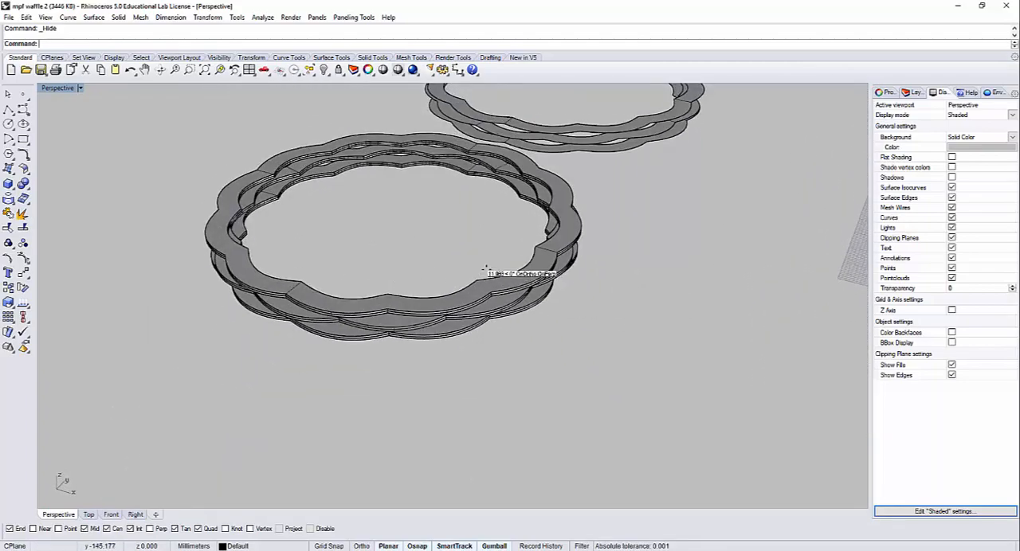
pyautogui.moveTo(484, 270)
pyautogui.mouseDown(button='right')
pyautogui.moveTo(465, 353)
pyautogui.moveTo(466, 396)
pyautogui.moveTo(581, 401)
pyautogui.moveTo(539, 350)
pyautogui.moveTo(521, 209)
pyautogui.moveTo(543, 319)
pyautogui.moveTo(549, 272)
pyautogui.mouseUp(button='right')
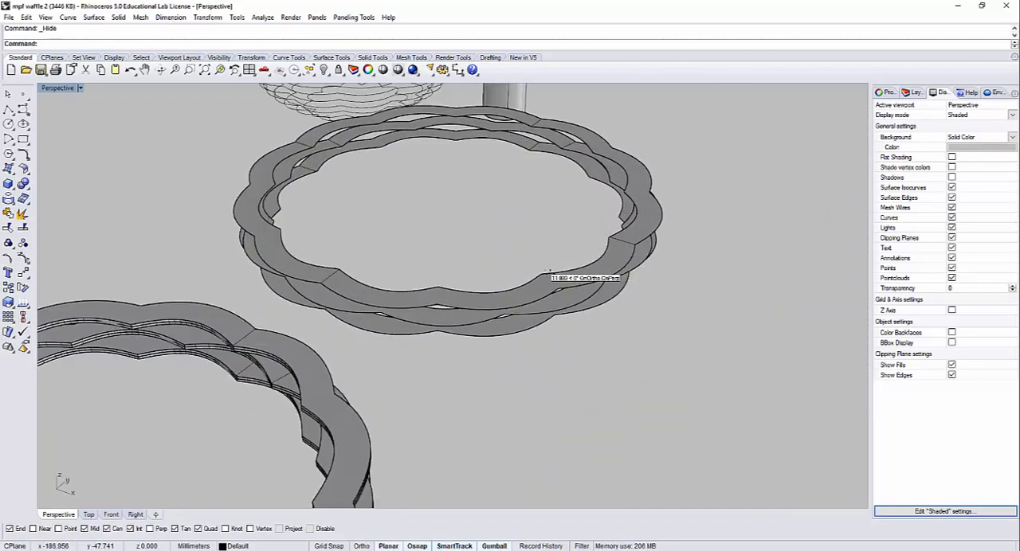
pyautogui.moveTo(482, 262); pyautogui.dragTo(482, 263)
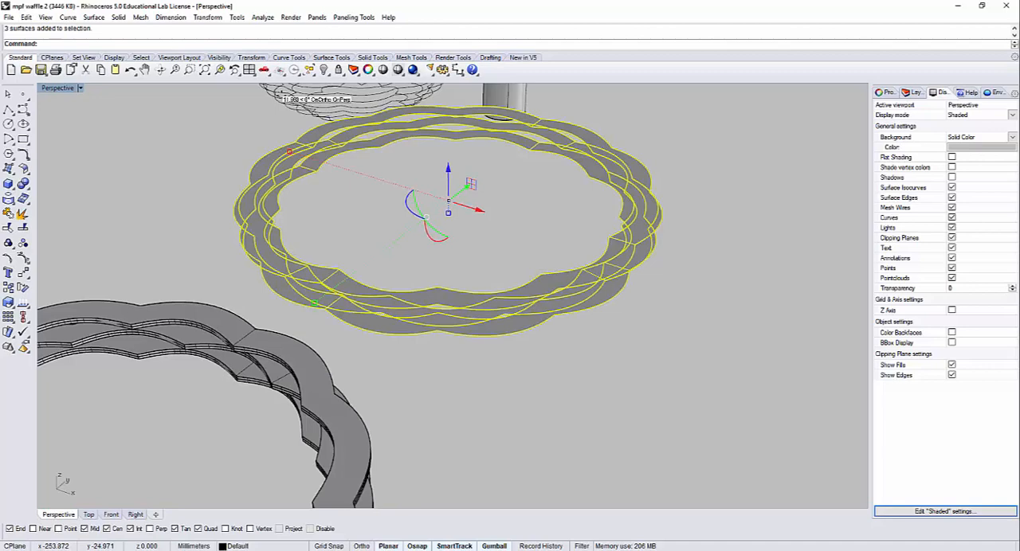
pyautogui.click(120, 17)
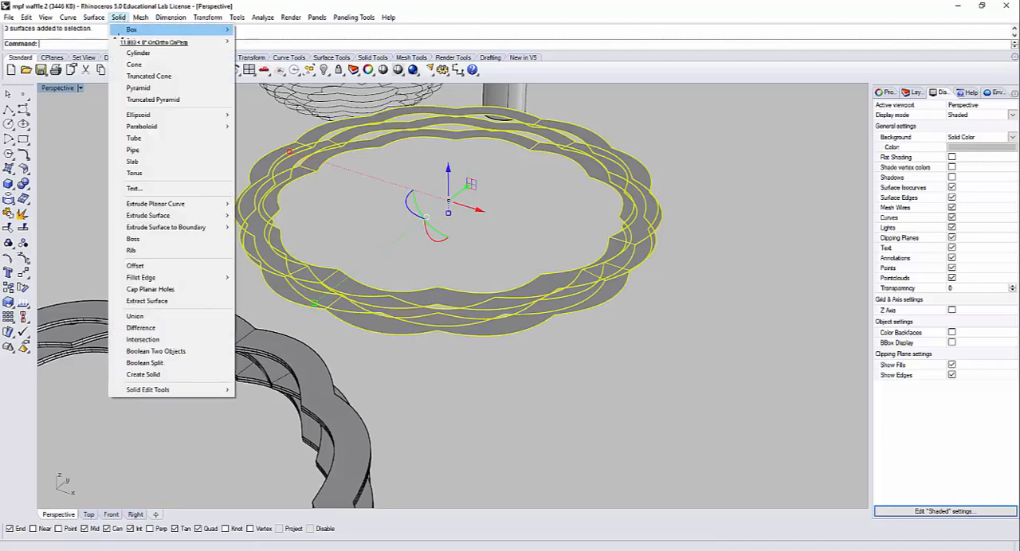
pyautogui.moveTo(215, 204)
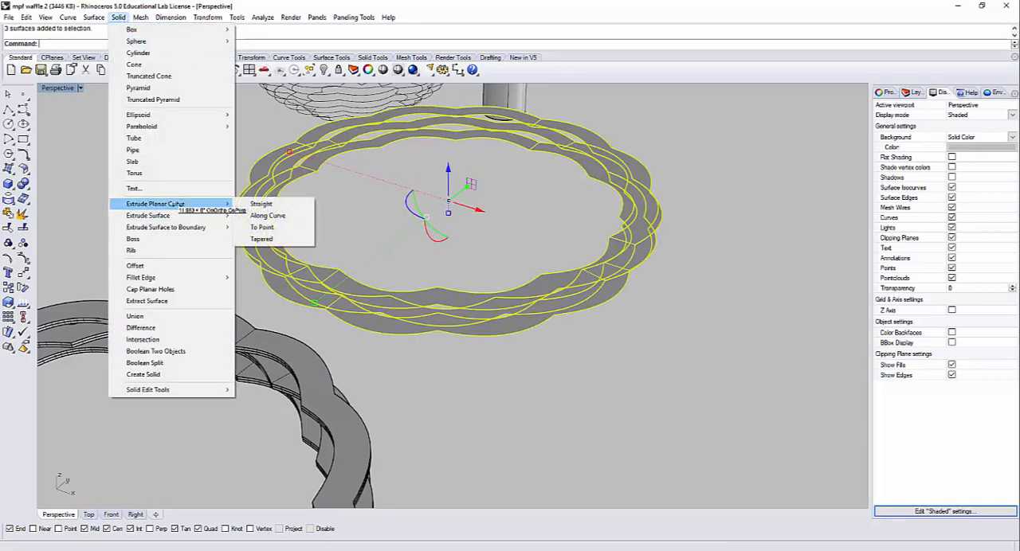
pyautogui.click(260, 204)
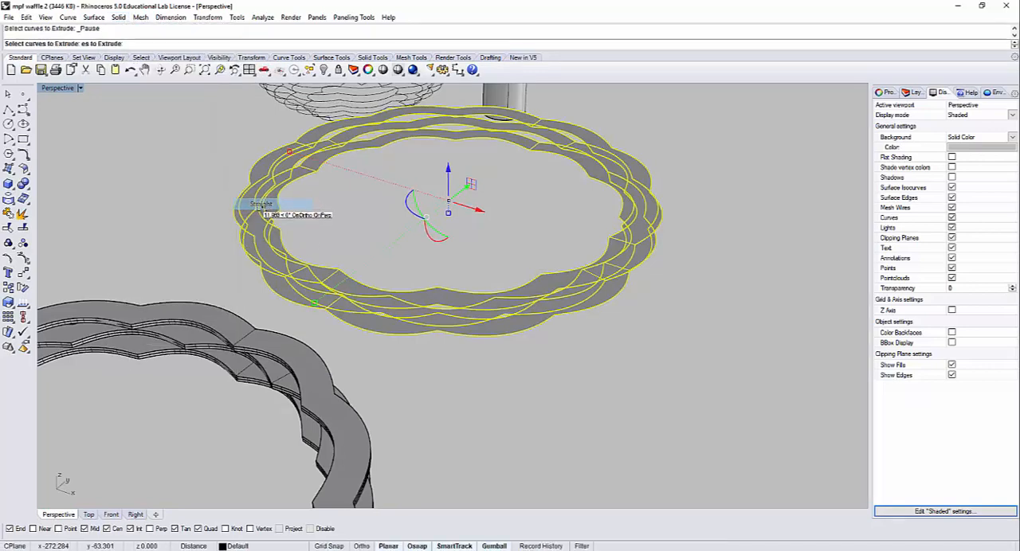
pyautogui.press('Escape')
# Step: Extrude the three stacked flat ring surfaces straight into solids, judging the thickness in the Front view
pyautogui.click(119, 18)
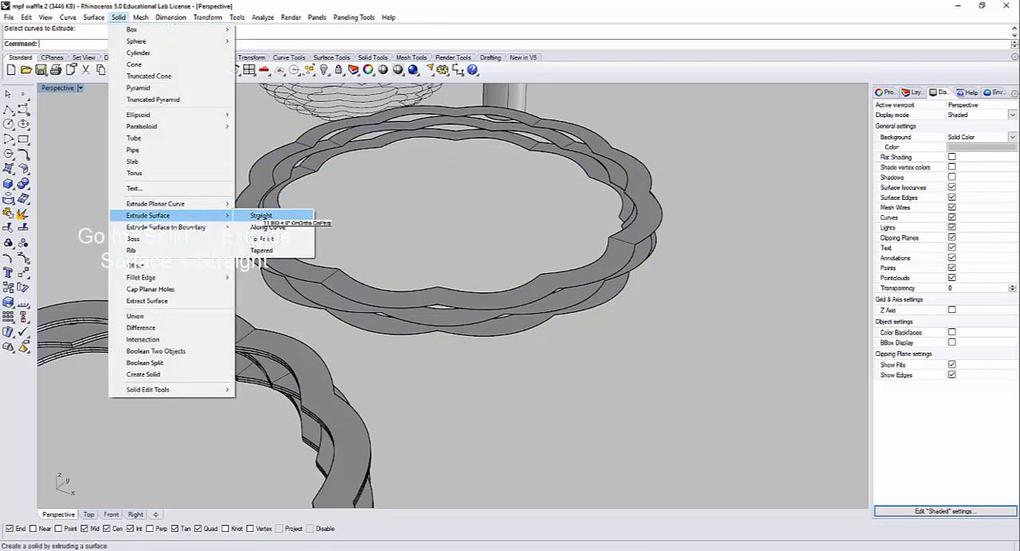
pyautogui.click(261, 216)
pyautogui.click(477, 284)
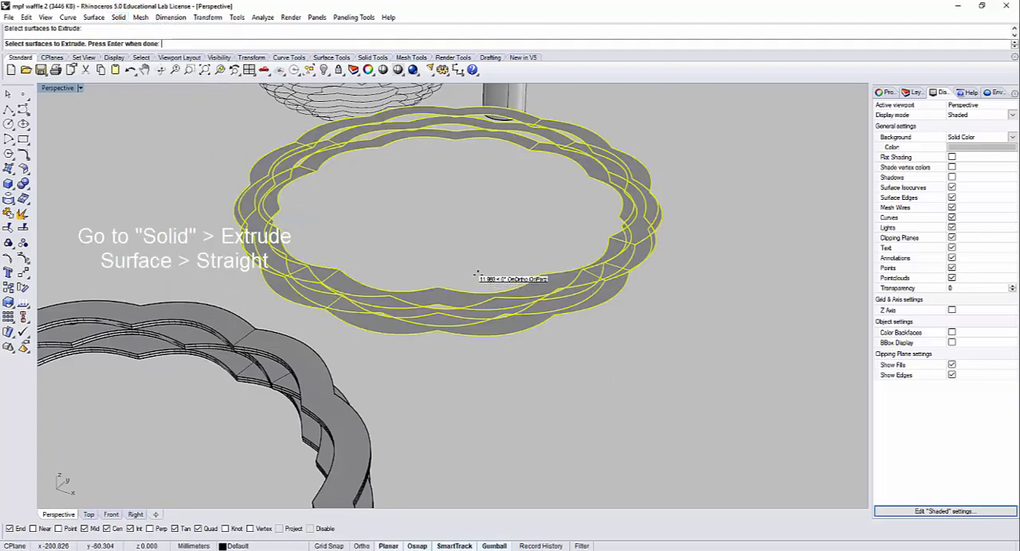
pyautogui.press('Return')
pyautogui.doubleClick(47, 86)
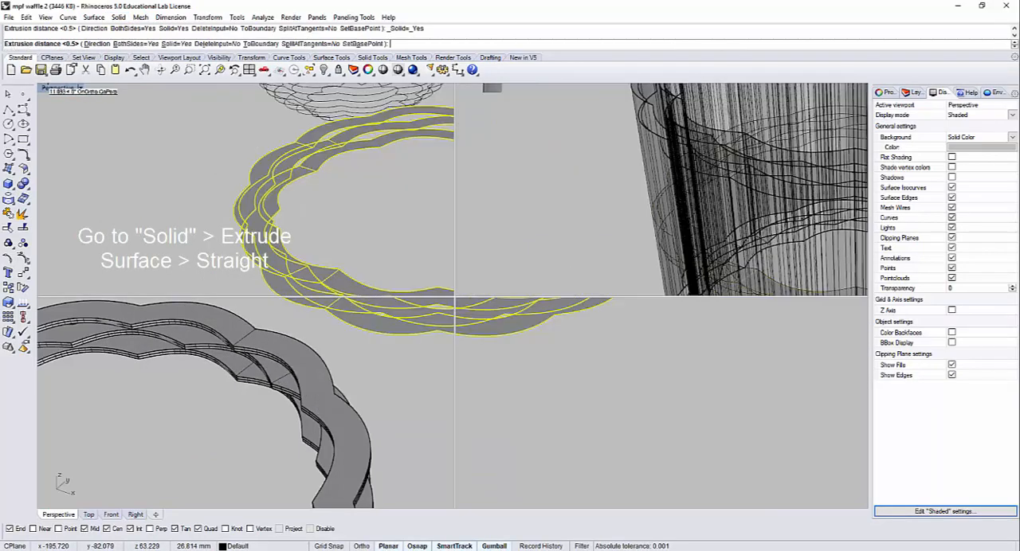
pyautogui.scroll(6, 287, 394)
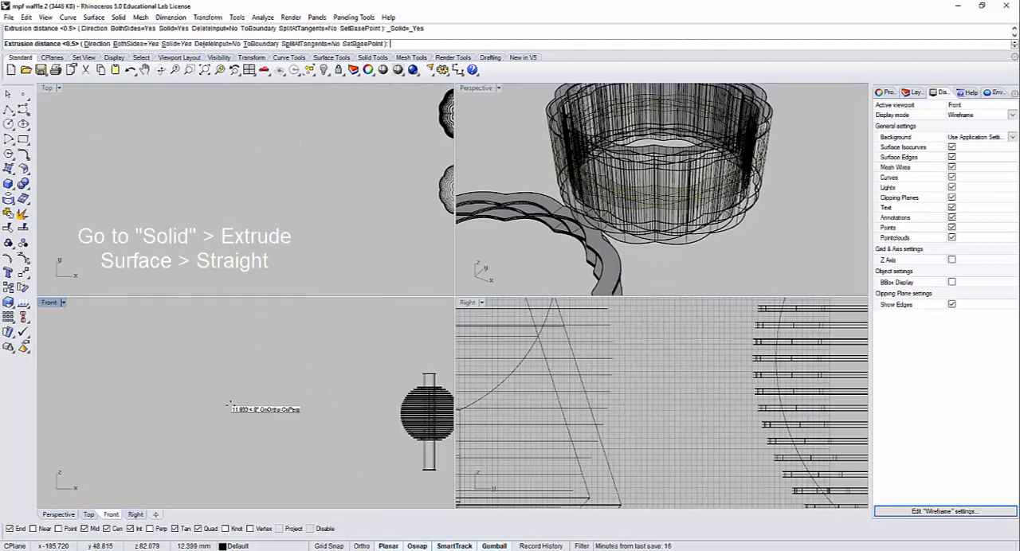
pyautogui.scroll(3, 272, 375)
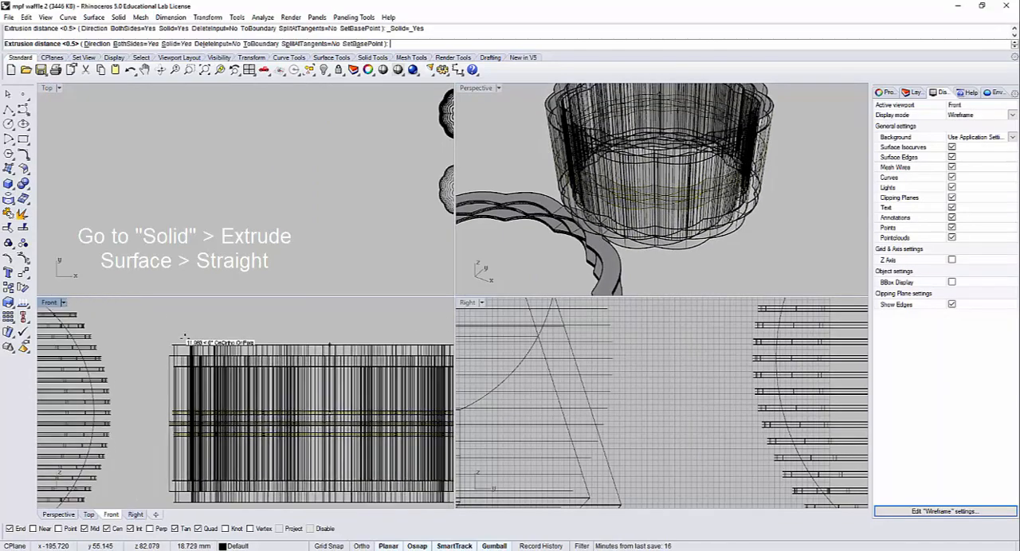
pyautogui.scroll(5, 152, 388)
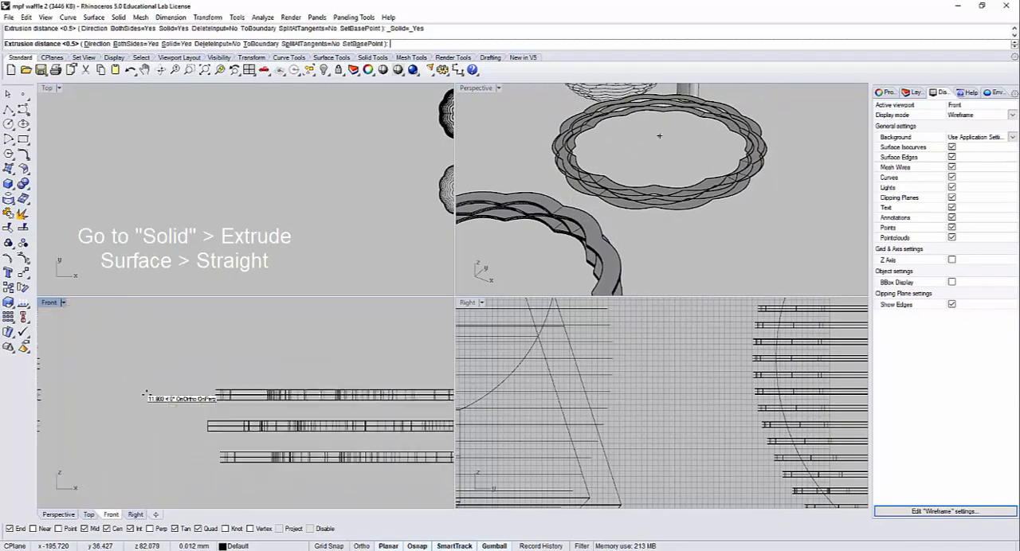
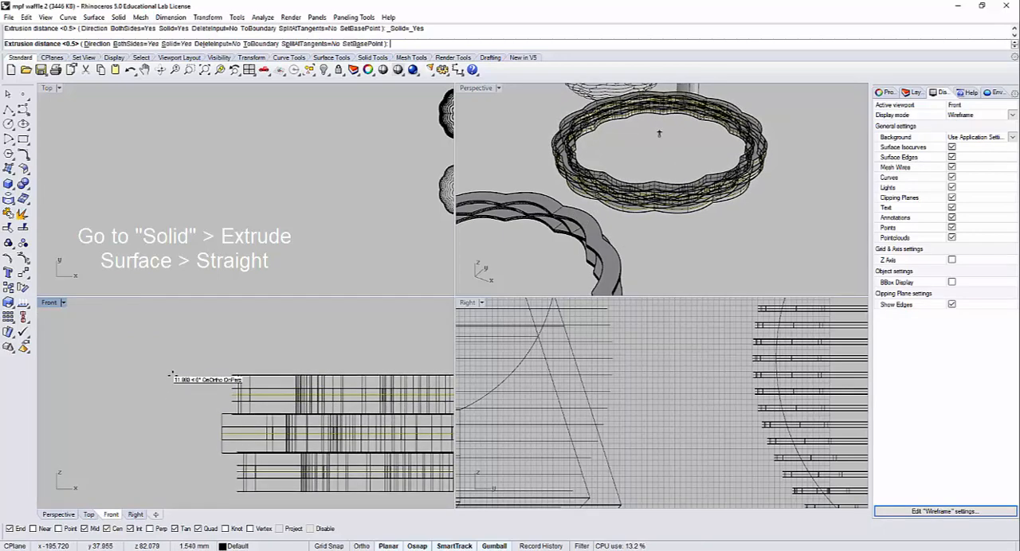
# Step: Finish the straight extrusion of the three flat ring surfaces with BothSides=Yes and a distance of .5
pyautogui.click(128, 43)
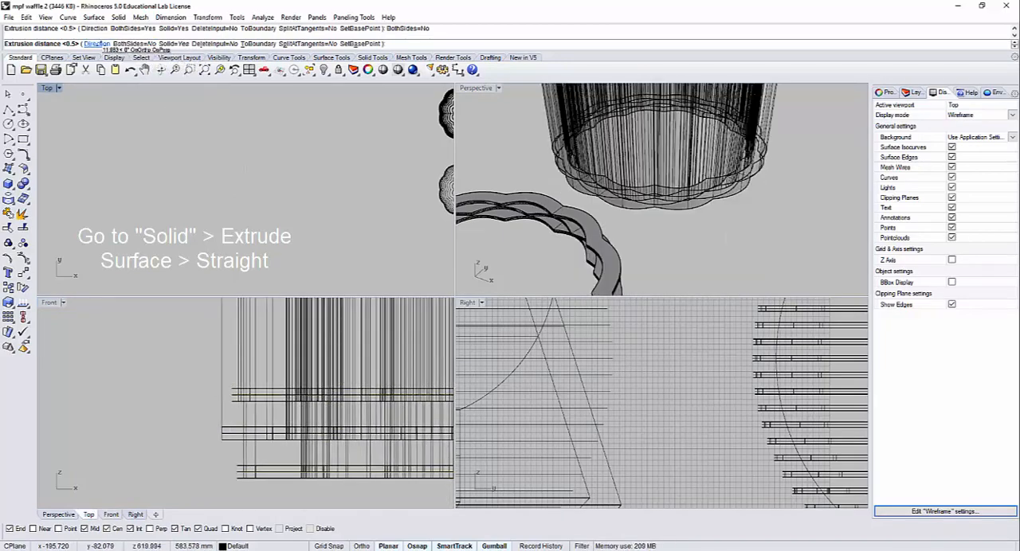
pyautogui.click(124, 44)
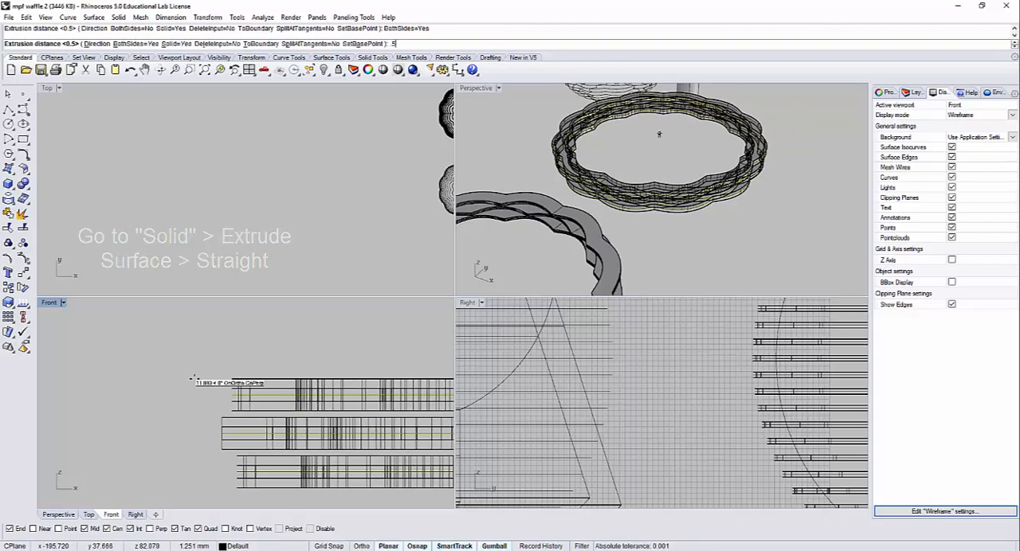
pyautogui.press('Return')
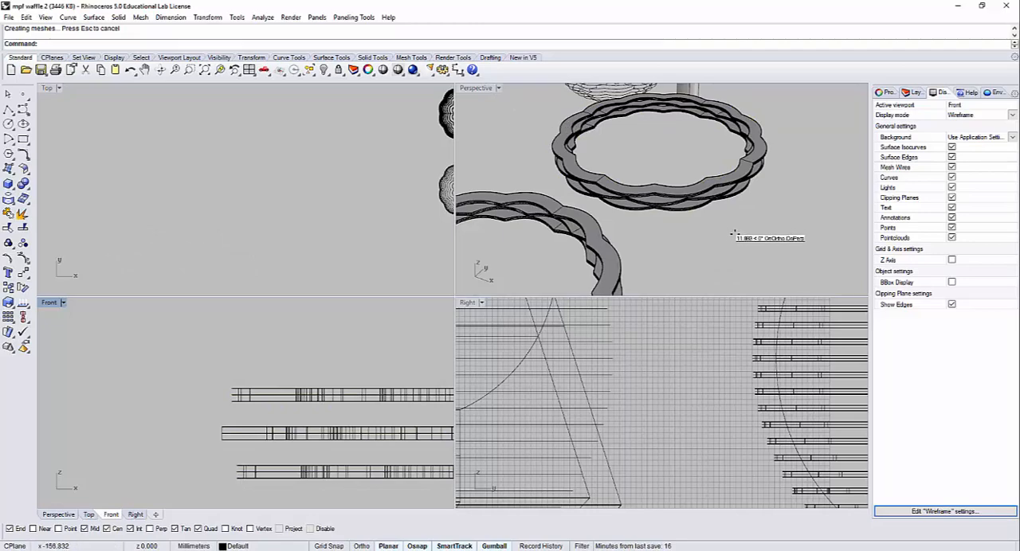
# Step: Hide the newly extruded stack of three rings with its flat surfaces and maximize the perspective viewport on the remaining ring stack
pyautogui.click(678, 170)
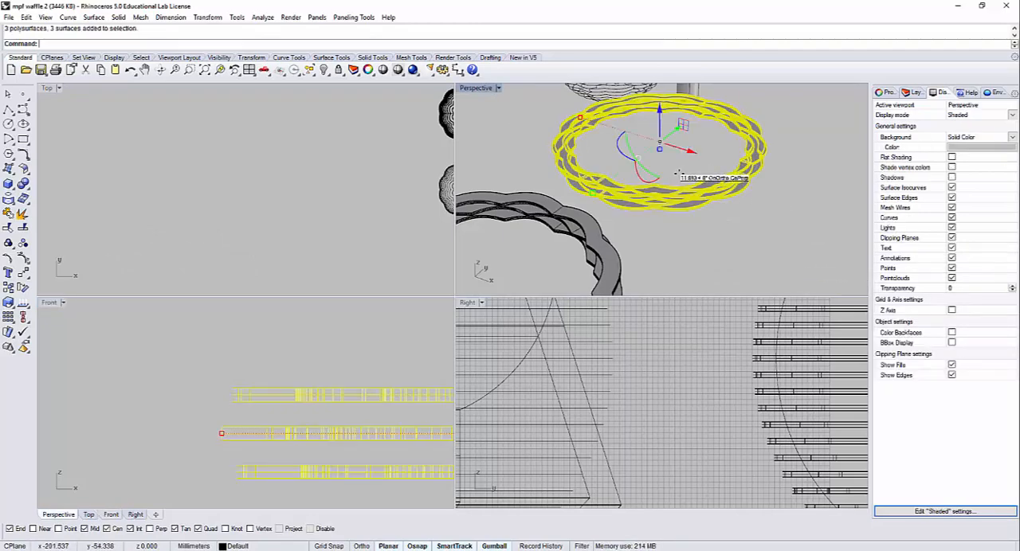
pyautogui.hotkey('ctrl', 'h')
pyautogui.moveTo(666, 217); pyautogui.dragTo(660, 163, button='right')
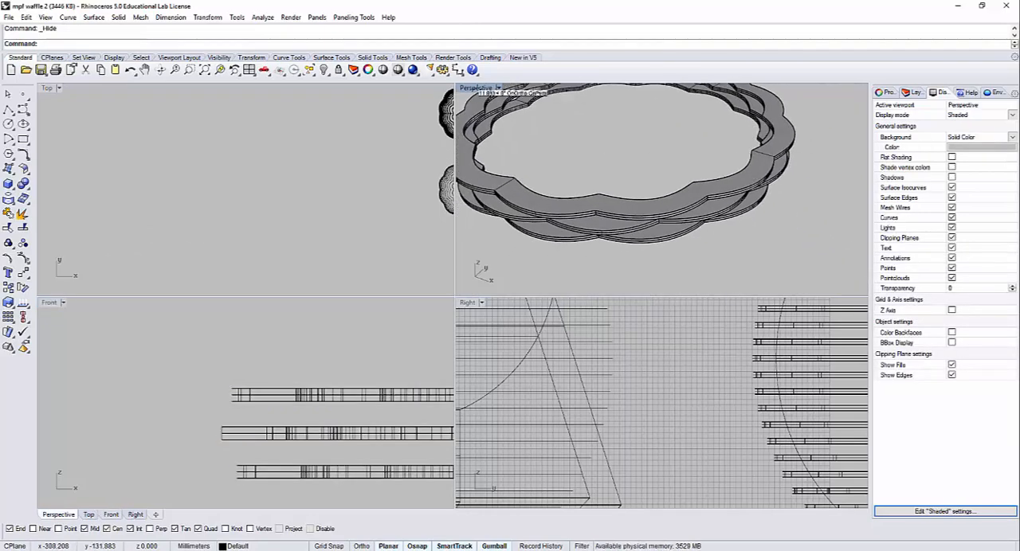
pyautogui.doubleClick(477, 87)
pyautogui.scroll(10, 551, 209)
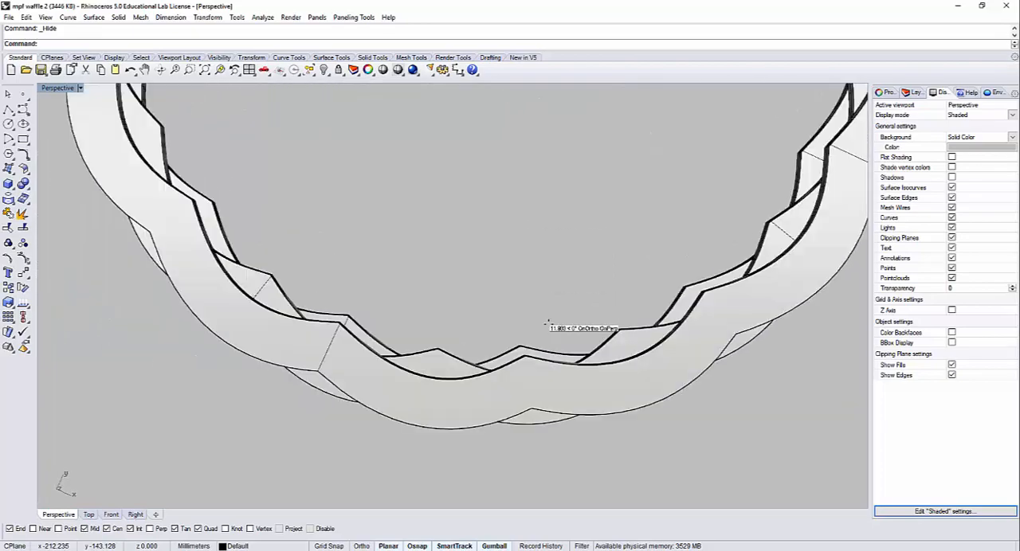
pyautogui.moveTo(548, 323); pyautogui.dragTo(276, 448, button='right')
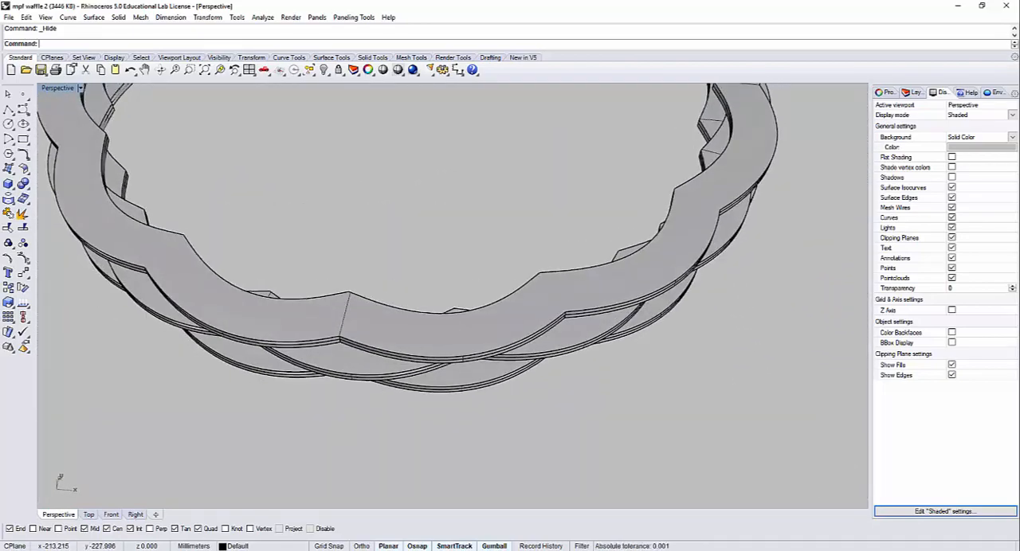
# Step: Compare the alternating ring stack with the web browser's photo of laser-cut wavy baskets, returning to Rhino
pyautogui.hotkey('alt', 'Tab')
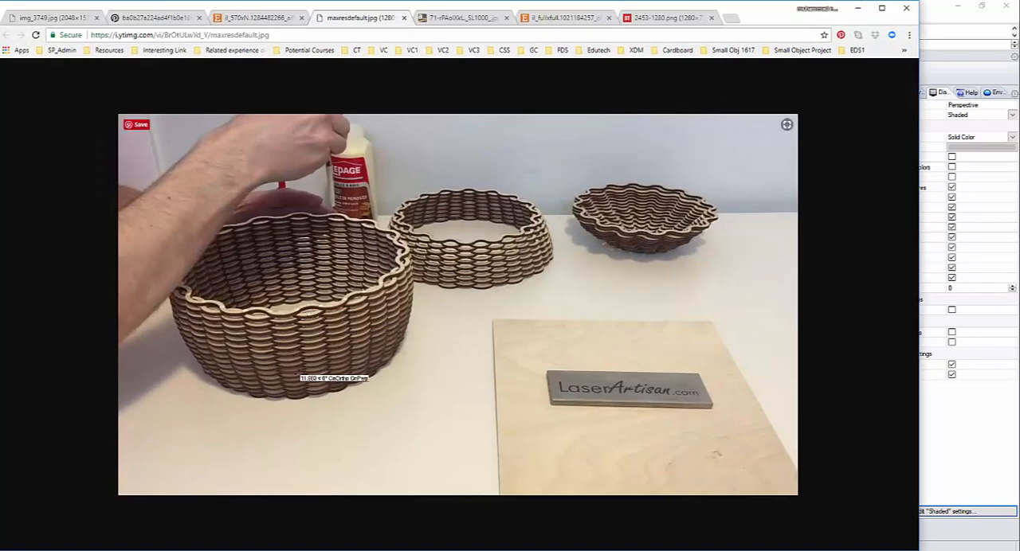
pyautogui.hotkey('alt', 'Tab')
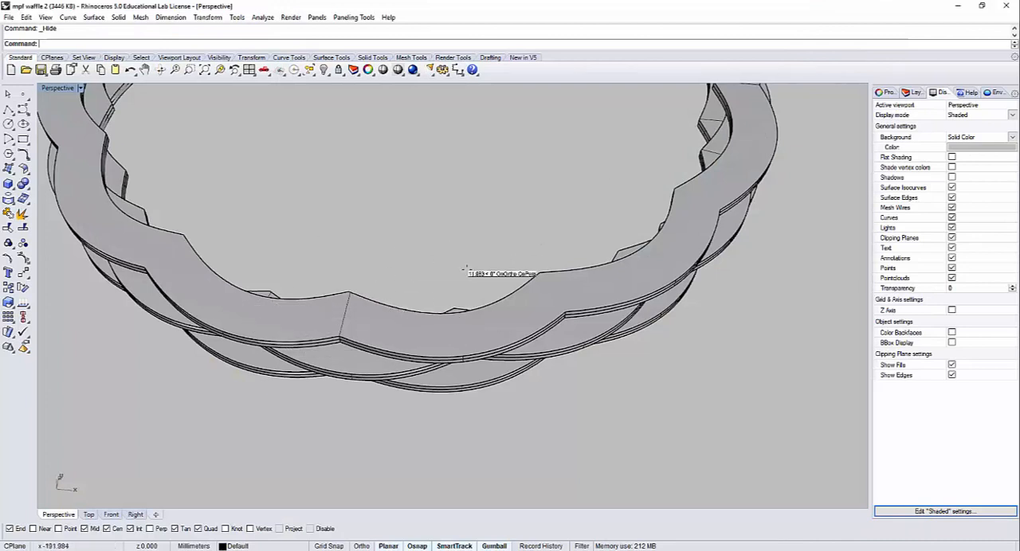
pyautogui.scroll(-4, 466, 269)
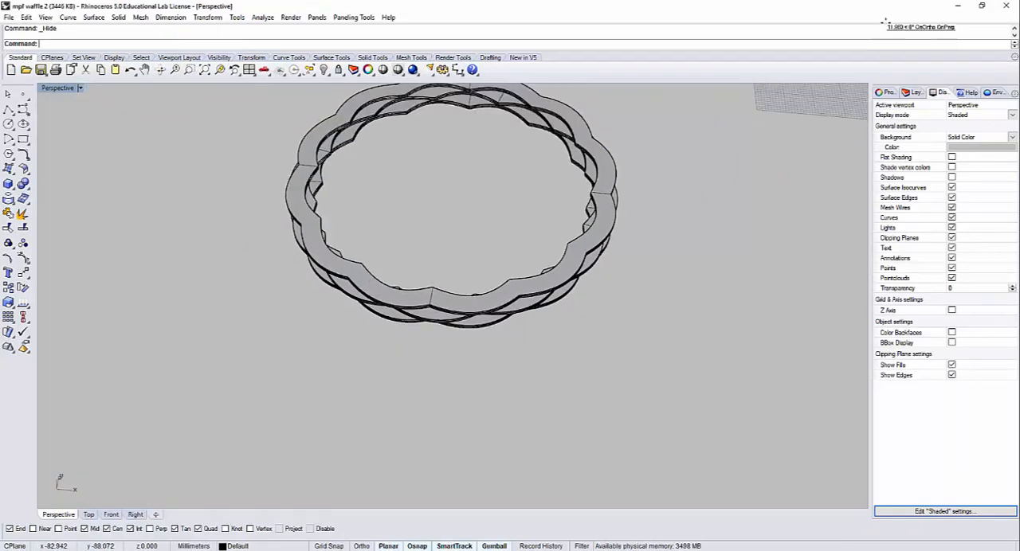
pyautogui.click(952, 5)
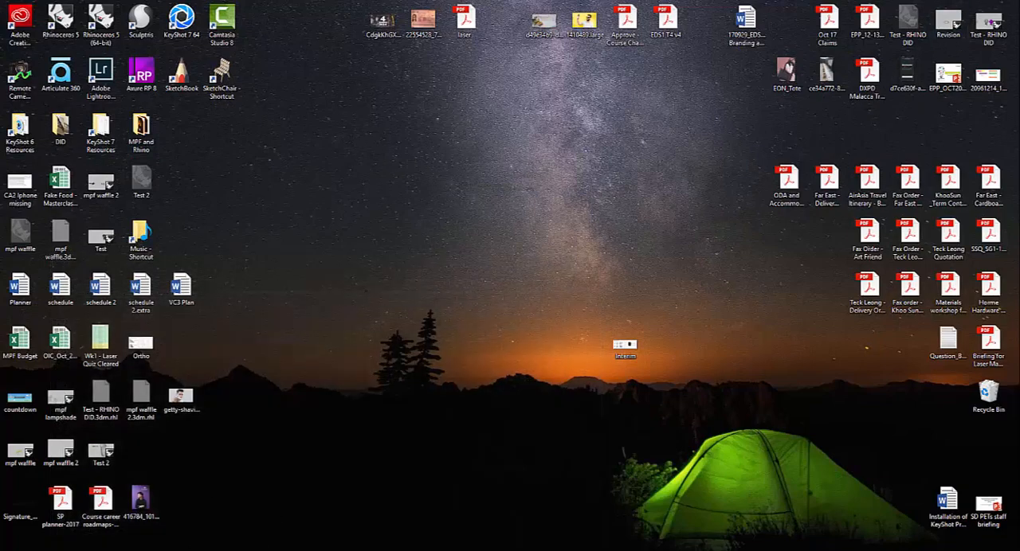
pyautogui.hotkey('alt', 'Tab')
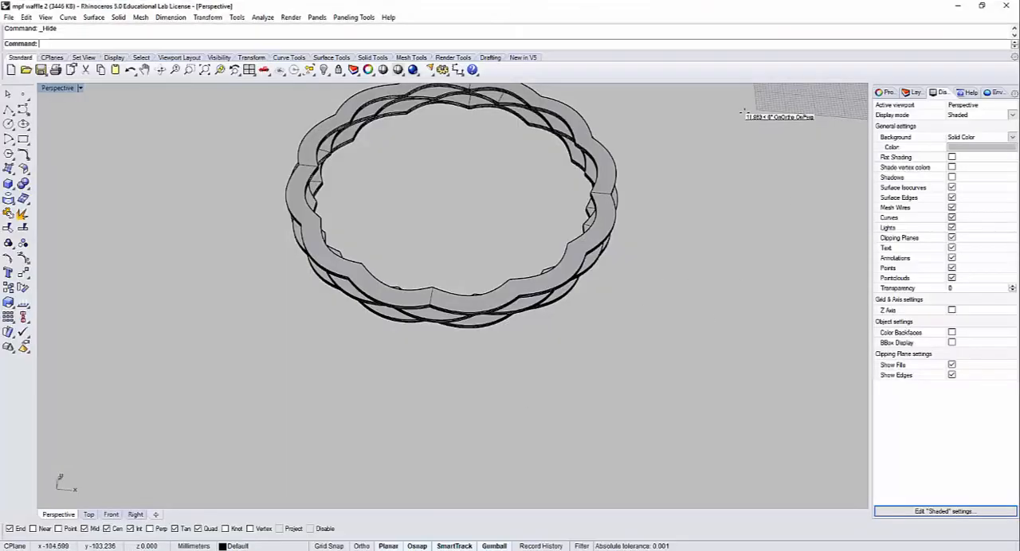
# Step: Select the remaining stack of three solid rings with its surfaces and hide it
pyautogui.moveTo(565, 149); pyautogui.dragTo(654, 393, button='right')
pyautogui.hotkey('ctrl', 'a')
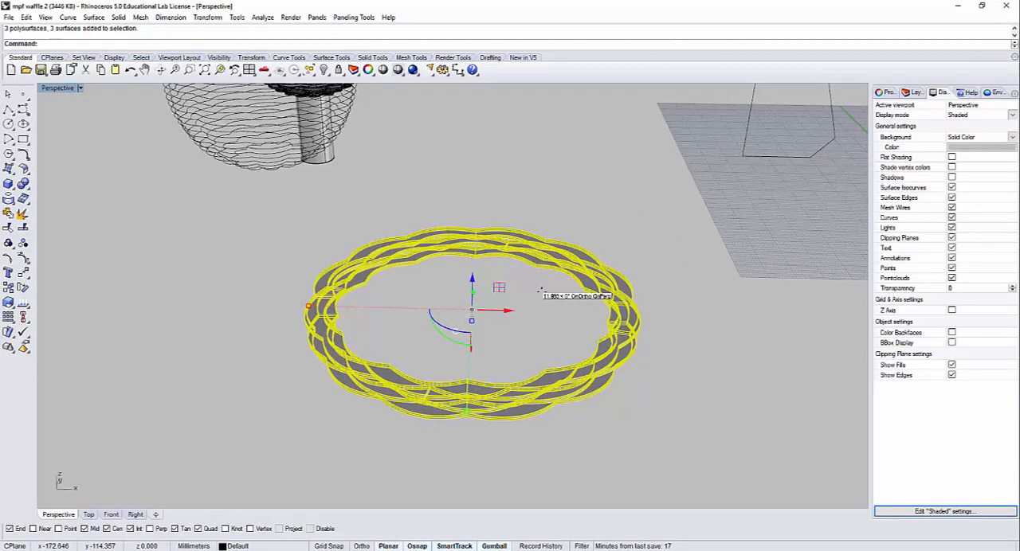
pyautogui.hotkey('ctrl', 'h')
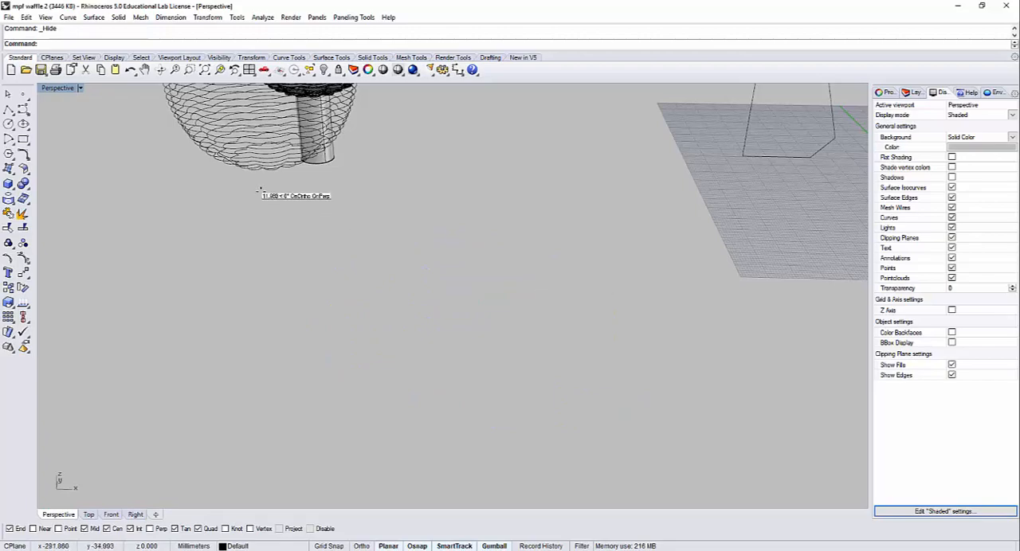
# Step: Examine the sphere of wavy slice curves beside the sliced solid sphere with the cylinder through it
pyautogui.moveTo(260, 190); pyautogui.dragTo(604, 397, button='right')
pyautogui.moveTo(553, 462); pyautogui.dragTo(430, 243)
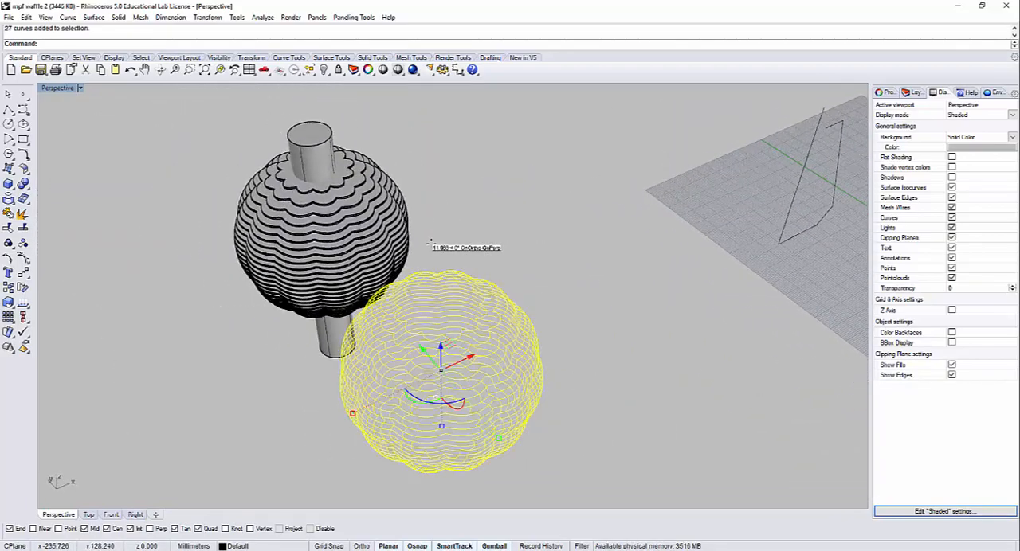
pyautogui.press('Escape')
pyautogui.moveTo(501, 237); pyautogui.dragTo(401, 263, button='right')
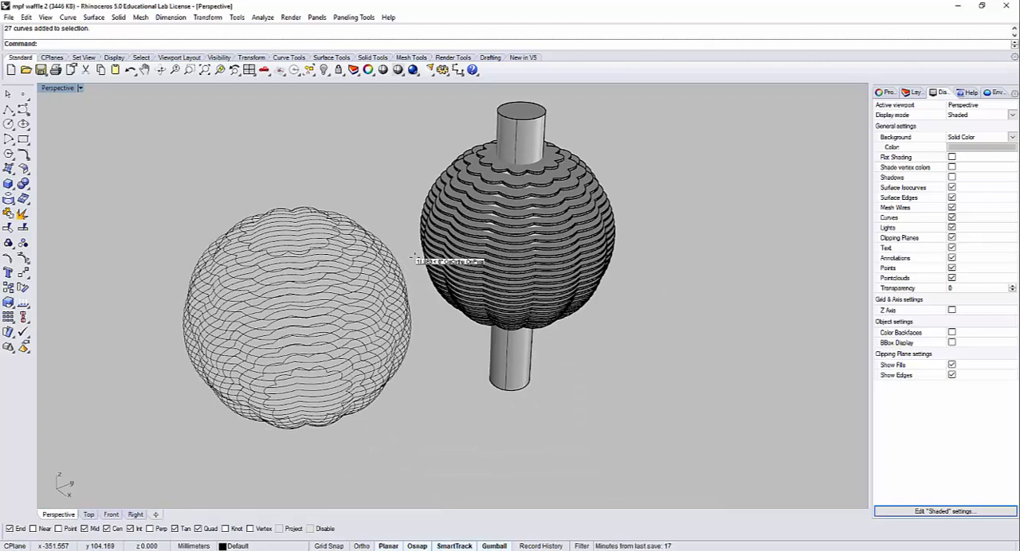
pyautogui.moveTo(393, 272); pyautogui.dragTo(465, 234, button='right')
pyautogui.scroll(8, 466, 225)
pyautogui.scroll(-4, 467, 237)
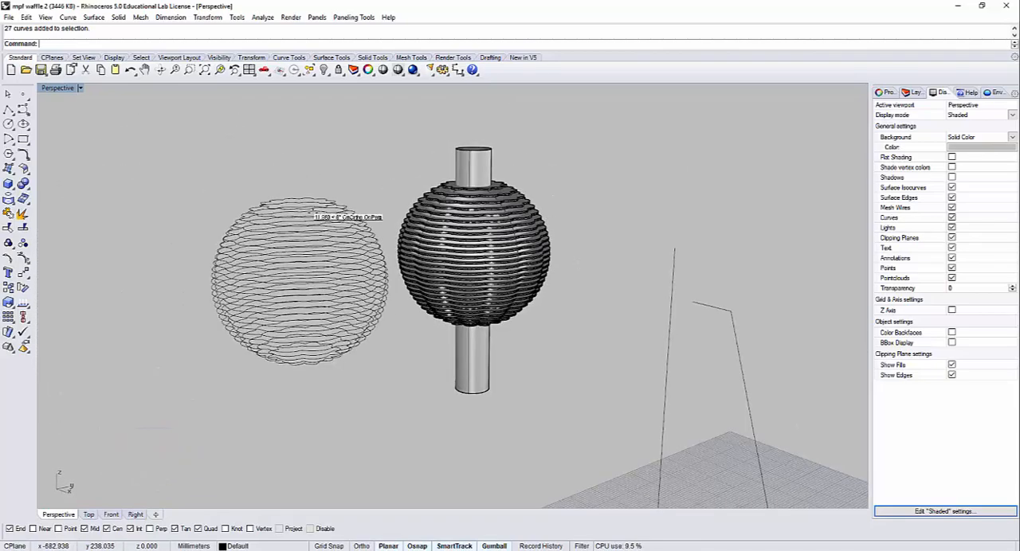
pyautogui.scroll(5, 358, 307)
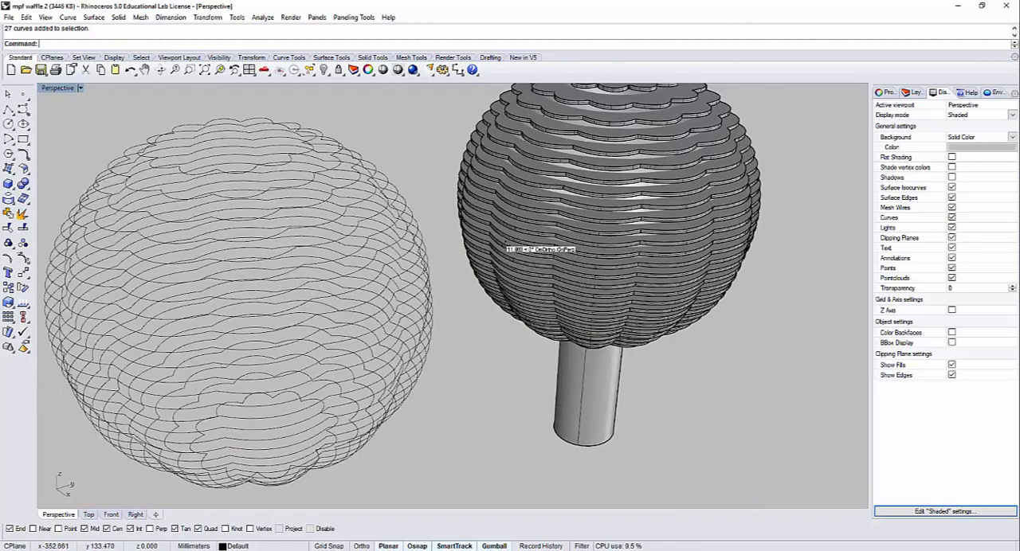
pyautogui.scroll(-2, 371, 384)
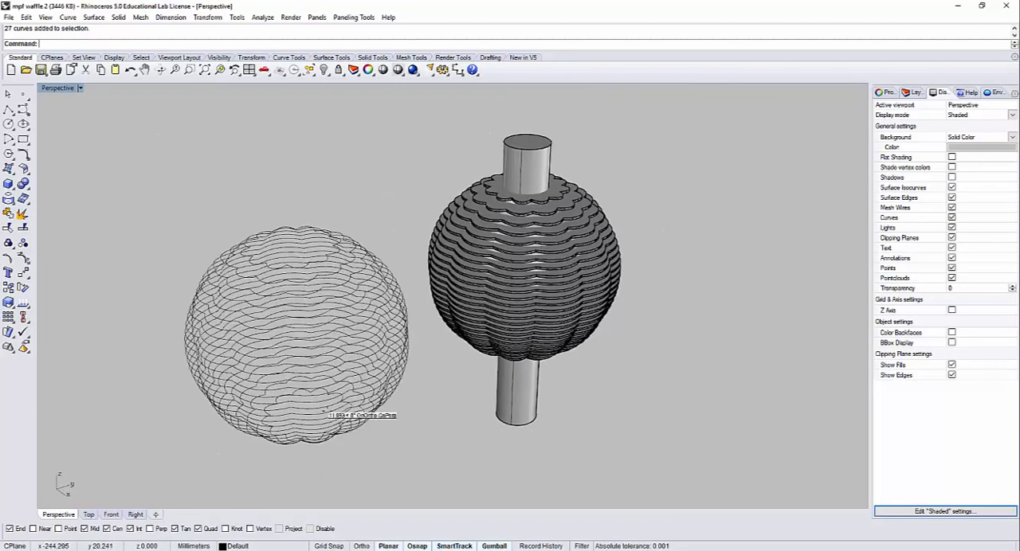
# Step: Create planar surfaces from all the grouped wavy slice curves of the wireframe sphere
pyautogui.click(312, 229)
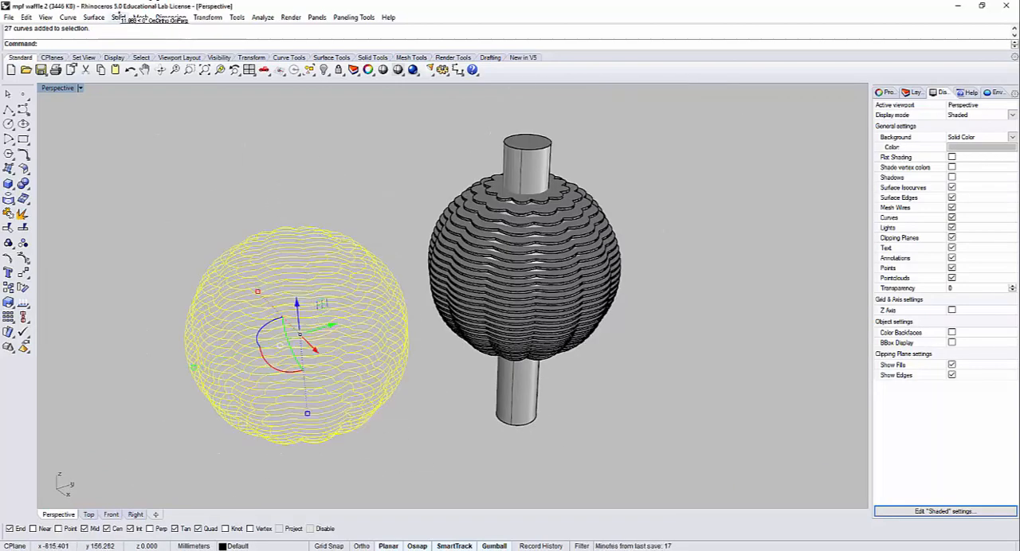
pyautogui.click(93, 17)
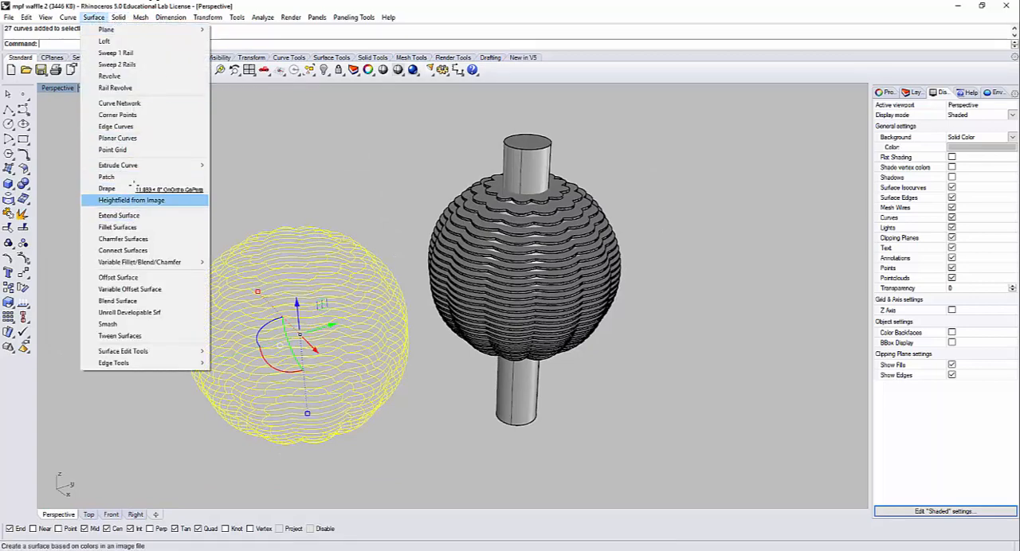
pyautogui.click(140, 137)
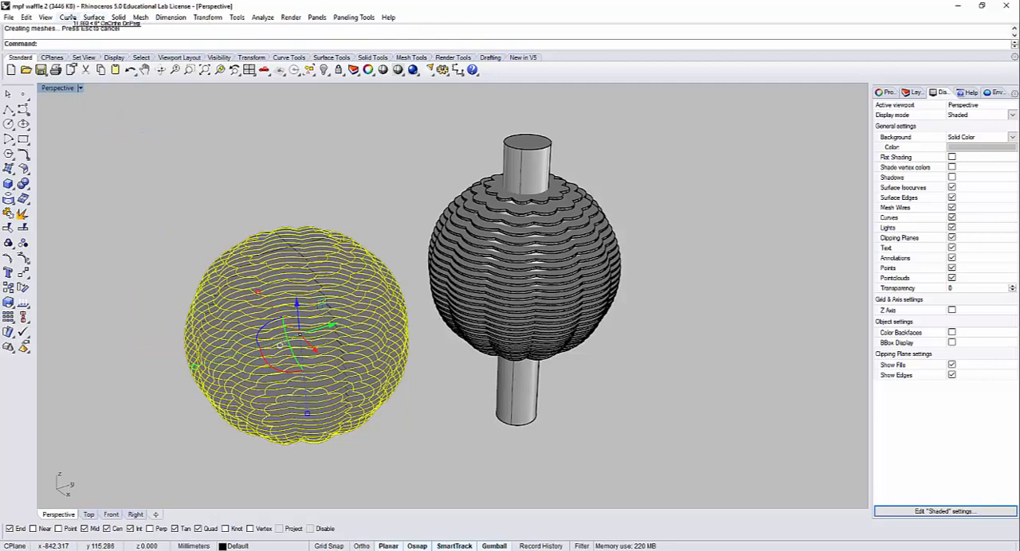
# Step: Extrude the sphere's selected planar slice curves straight into solids to both sides with a distance of 0.5
pyautogui.click(117, 17)
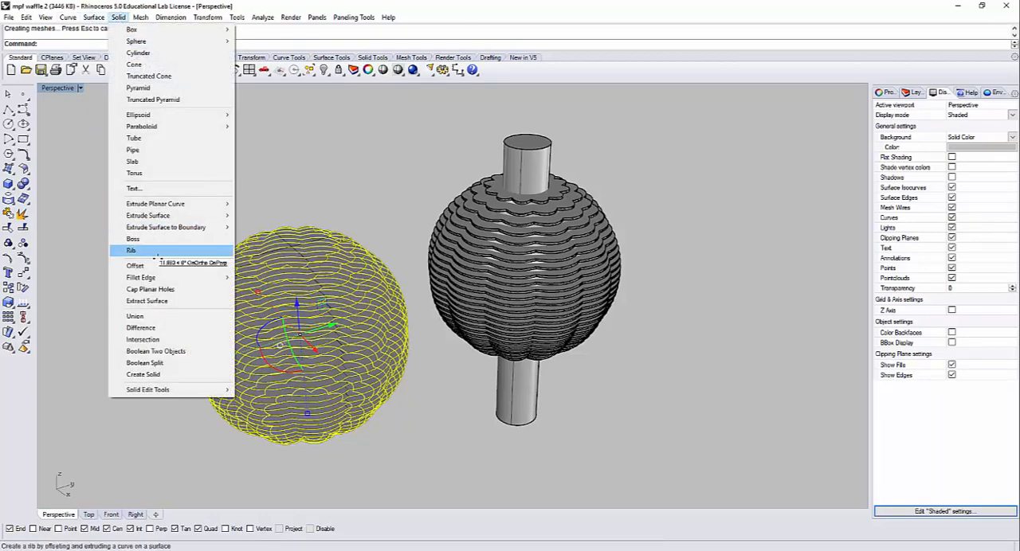
pyautogui.moveTo(171, 206)
pyautogui.click(263, 204)
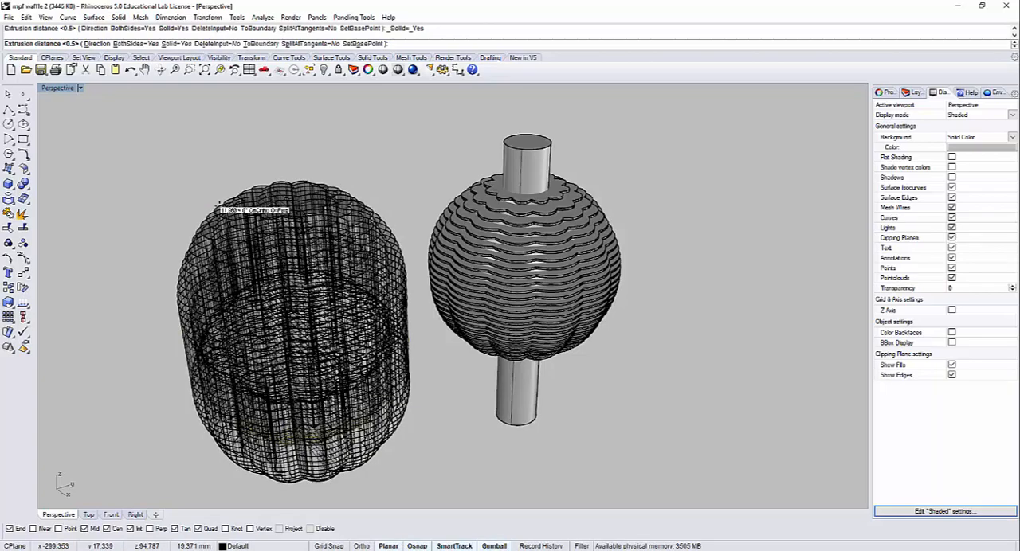
pyautogui.write('5')
pyautogui.press('Return')
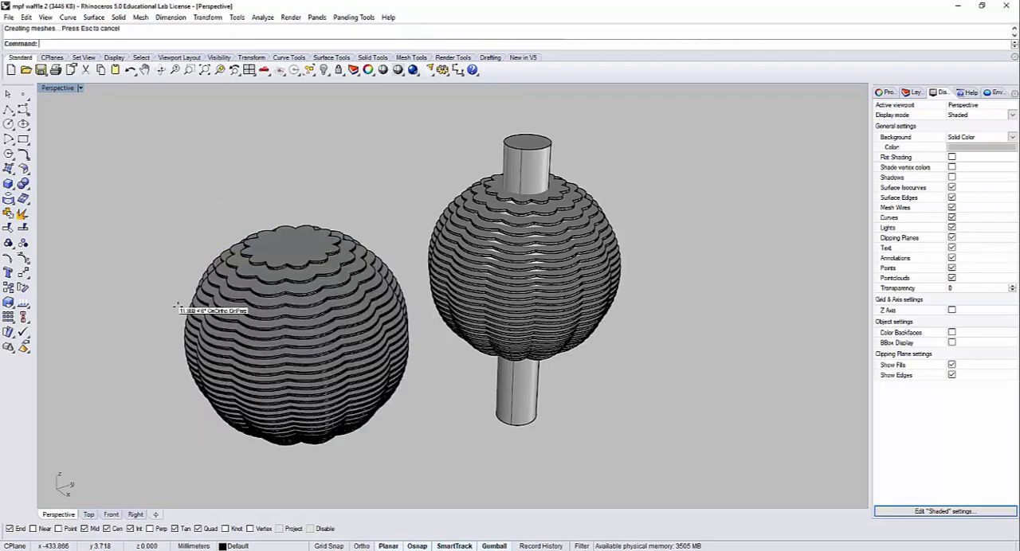
# Step: Preview the two sliced solid spheres in the Rendered display mode and return the viewport to Shaded
pyautogui.moveTo(190, 300); pyautogui.dragTo(196, 244, button='right')
pyautogui.scroll(2, 197, 243)
pyautogui.click(59, 87)
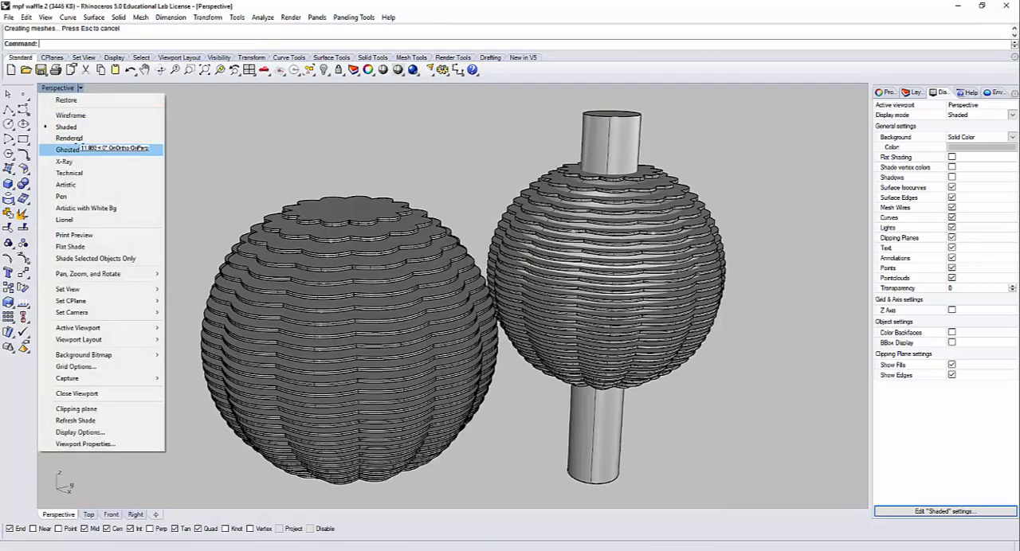
pyautogui.click(77, 139)
pyautogui.moveTo(109, 303); pyautogui.dragTo(81, 89, button='right')
pyautogui.click(81, 88)
pyautogui.click(64, 119)
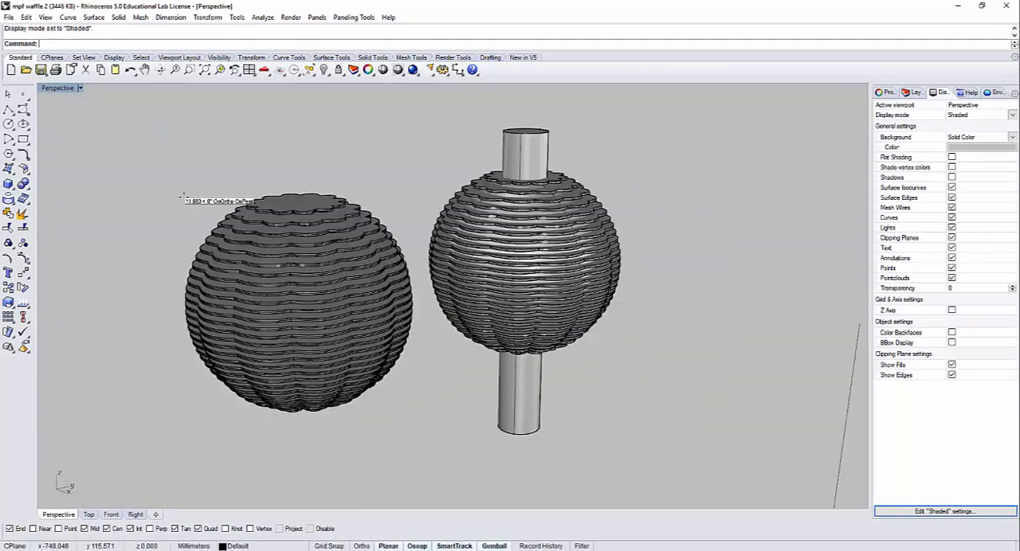
# Step: Set the perspective viewport to the Ghosted display mode and inspect the cylinder passing through the sliced sphere
pyautogui.moveTo(207, 217)
pyautogui.mouseDown(button='right')
pyautogui.moveTo(207, 230)
pyautogui.moveTo(203, 213)
pyautogui.mouseUp(button='right')
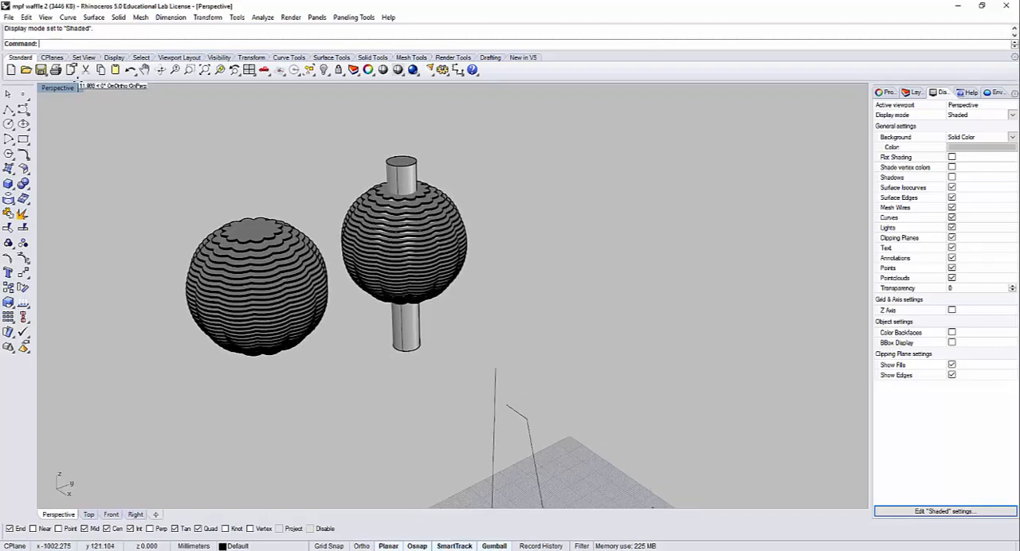
pyautogui.click(80, 87)
pyautogui.click(68, 150)
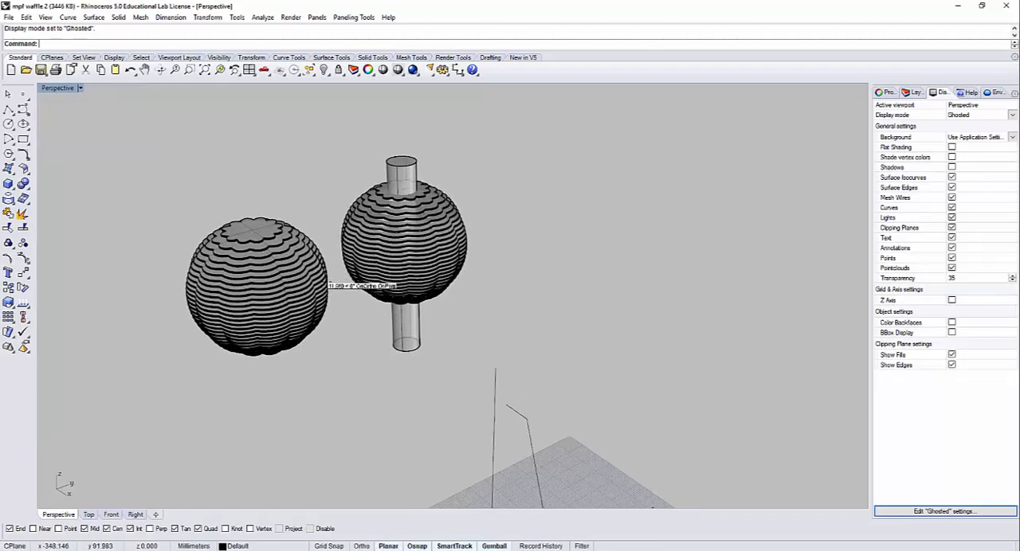
pyautogui.moveTo(322, 276); pyautogui.dragTo(353, 276, button='right')
pyautogui.scroll(5, 324, 223)
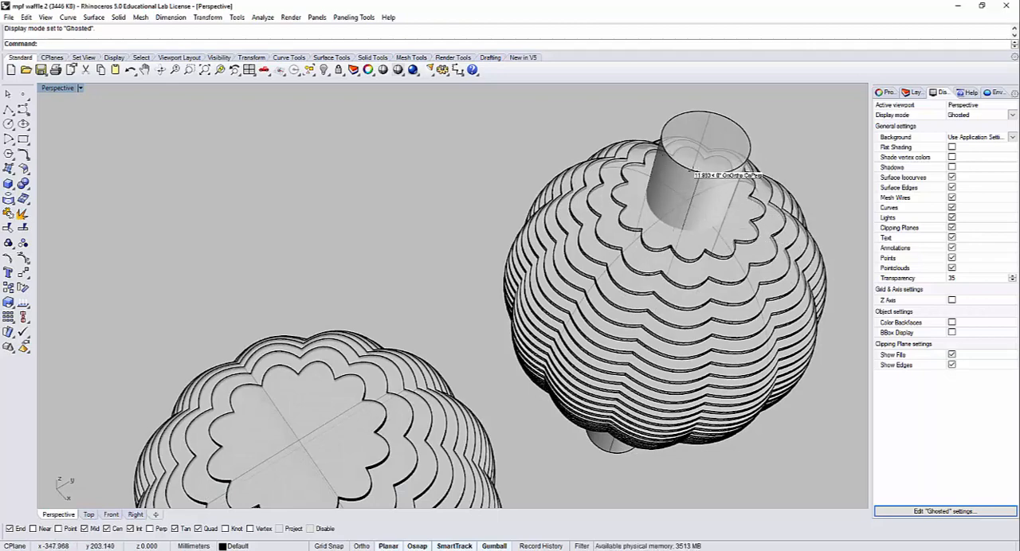
pyautogui.scroll(4, 692, 174)
pyautogui.scroll(-4, 690, 173)
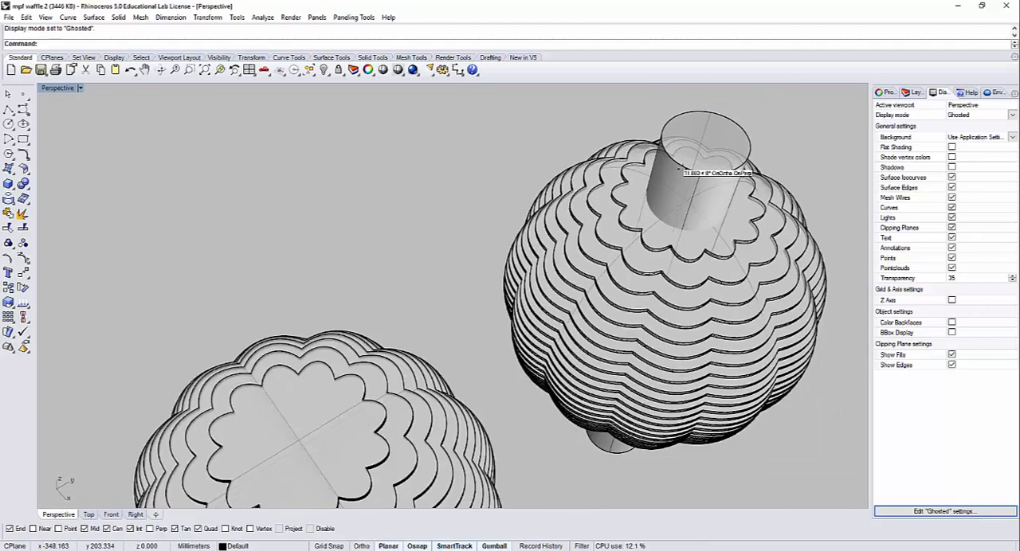
pyautogui.moveTo(686, 185); pyautogui.dragTo(572, 300, button='right')
# Step: Delete the vertical cylinder that runs through the center of the sliced sphere
pyautogui.click(81, 88)
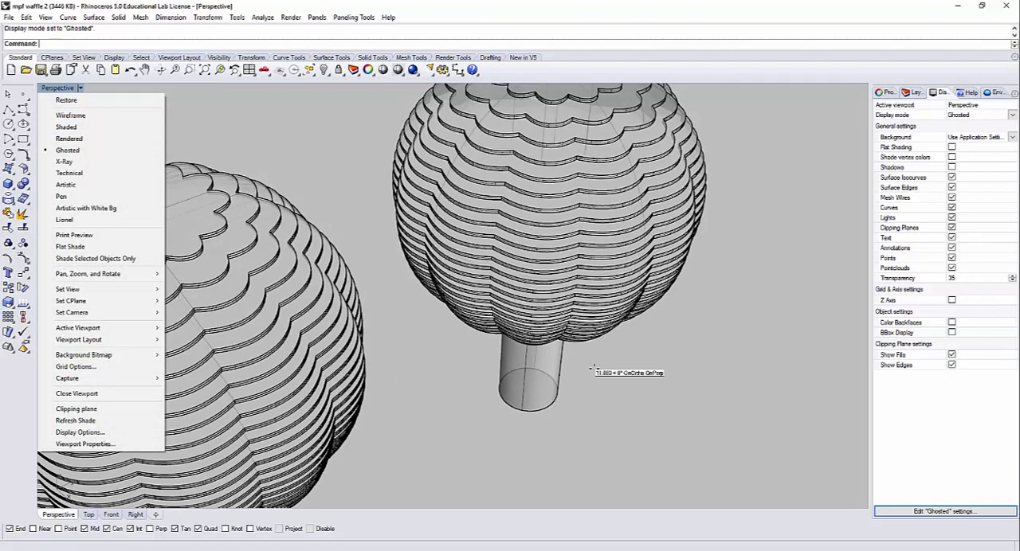
pyautogui.click(597, 396)
pyautogui.moveTo(597, 396); pyautogui.dragTo(579, 304, button='right')
pyautogui.click(554, 401)
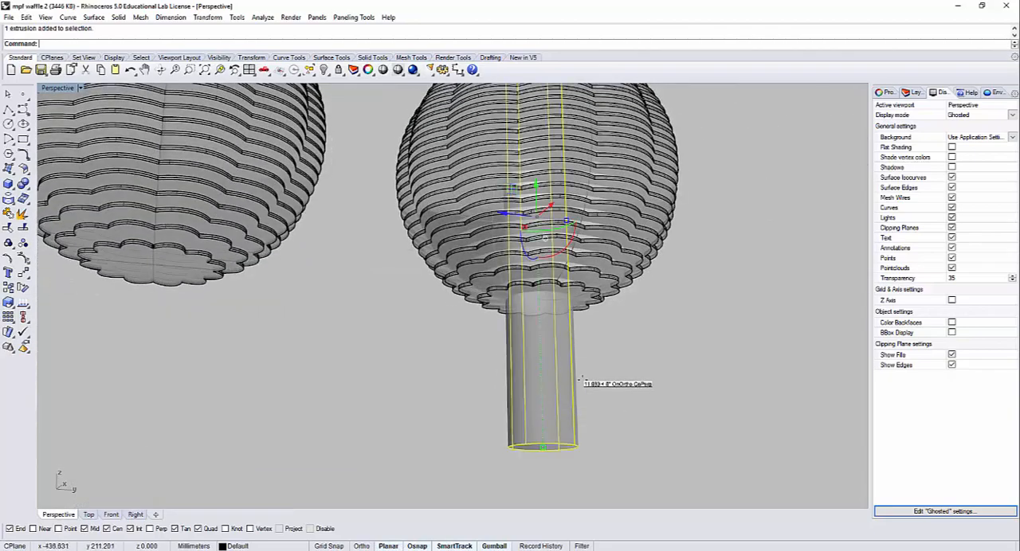
pyautogui.moveTo(581, 375); pyautogui.dragTo(566, 440, button='right')
pyautogui.press('Delete')
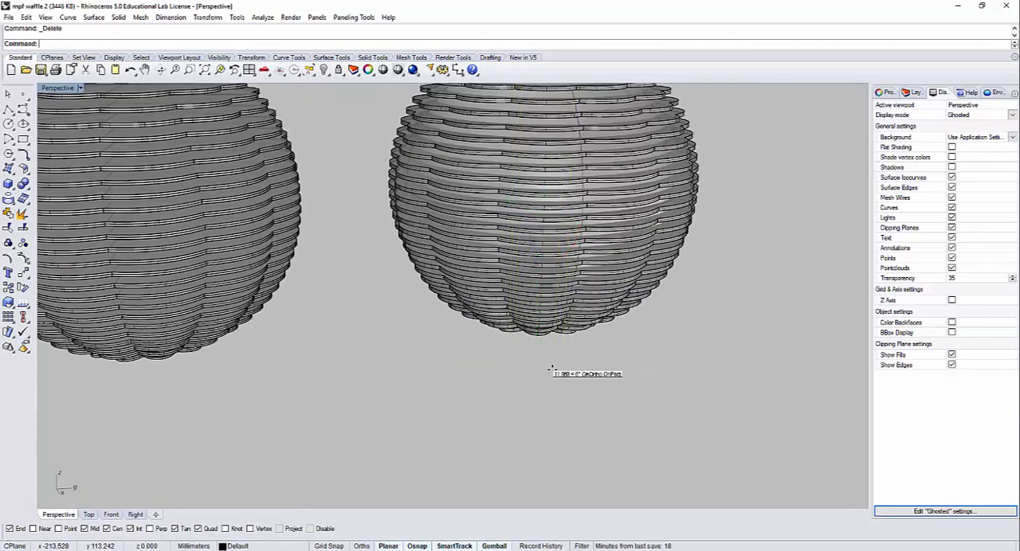
pyautogui.moveTo(557, 372); pyautogui.dragTo(454, 268, button='right')
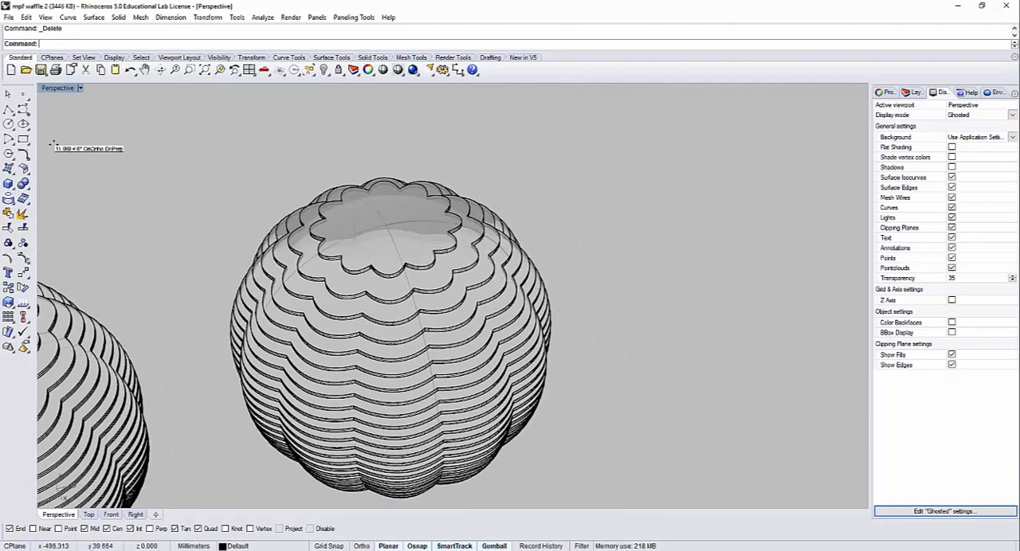
# Step: Place a cylinder base about 23 mm in diameter at the center of the sliced sphere's top, sizing it in the Top view
pyautogui.click(9, 184)
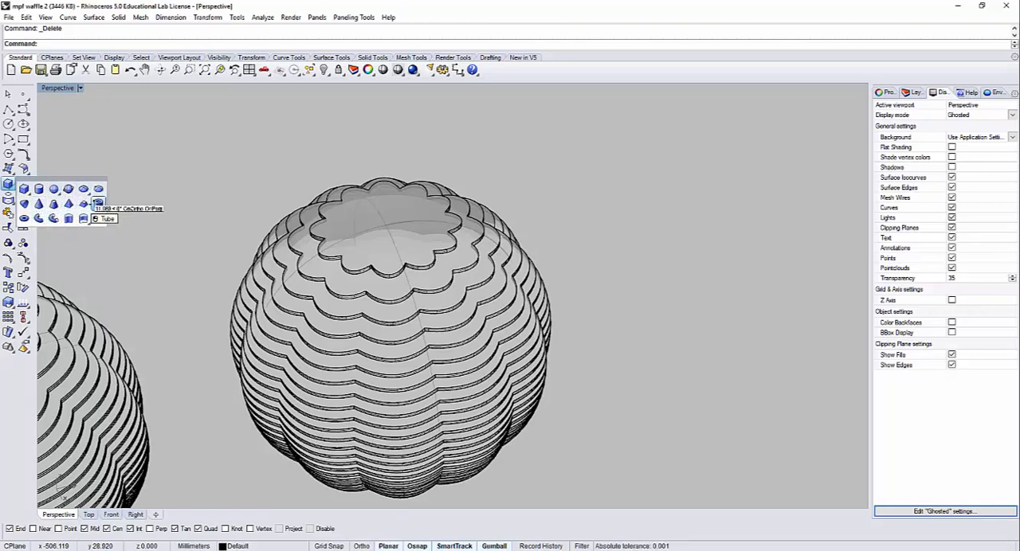
pyautogui.click(39, 189)
pyautogui.moveTo(398, 242); pyautogui.dragTo(432, 275, button='right')
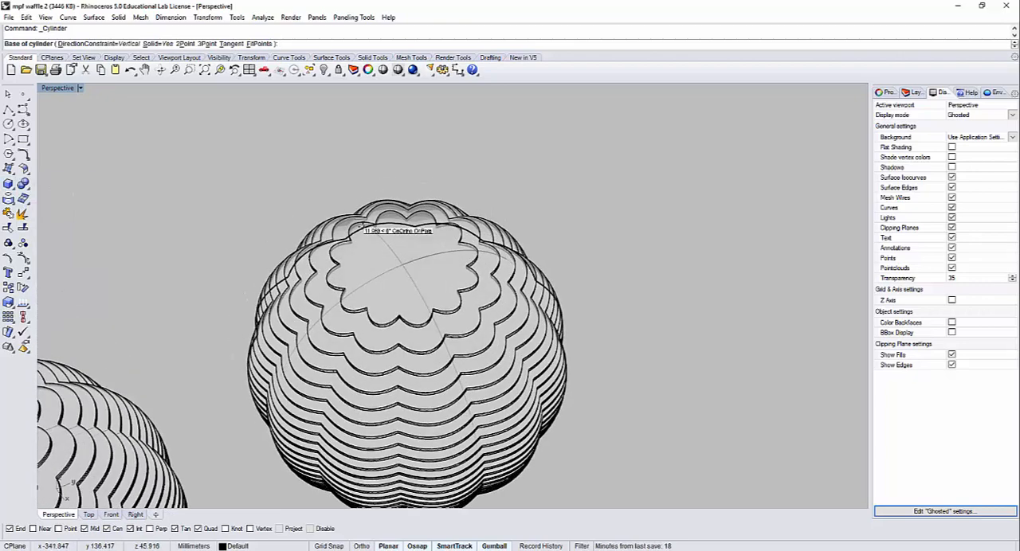
pyautogui.click(400, 263)
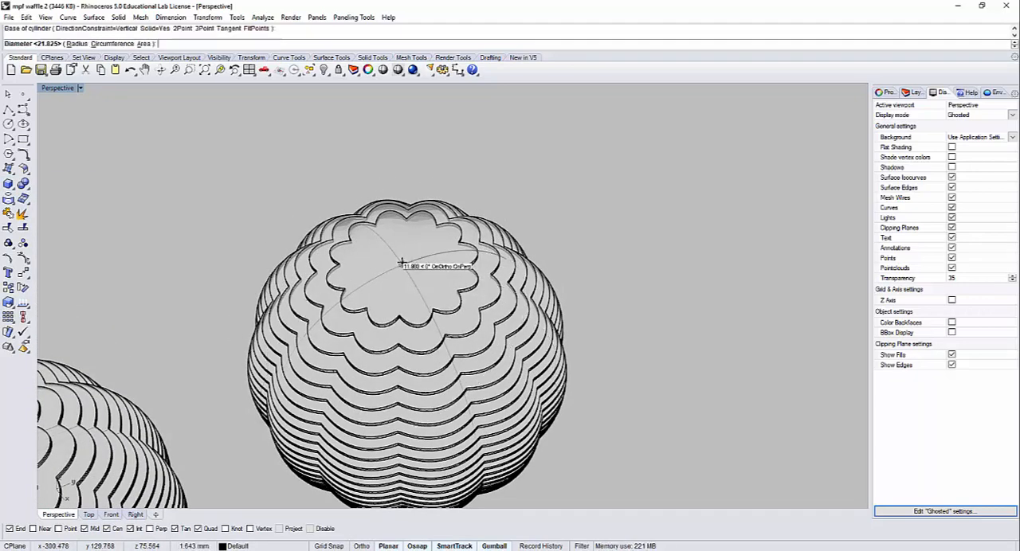
pyautogui.doubleClick(52, 88)
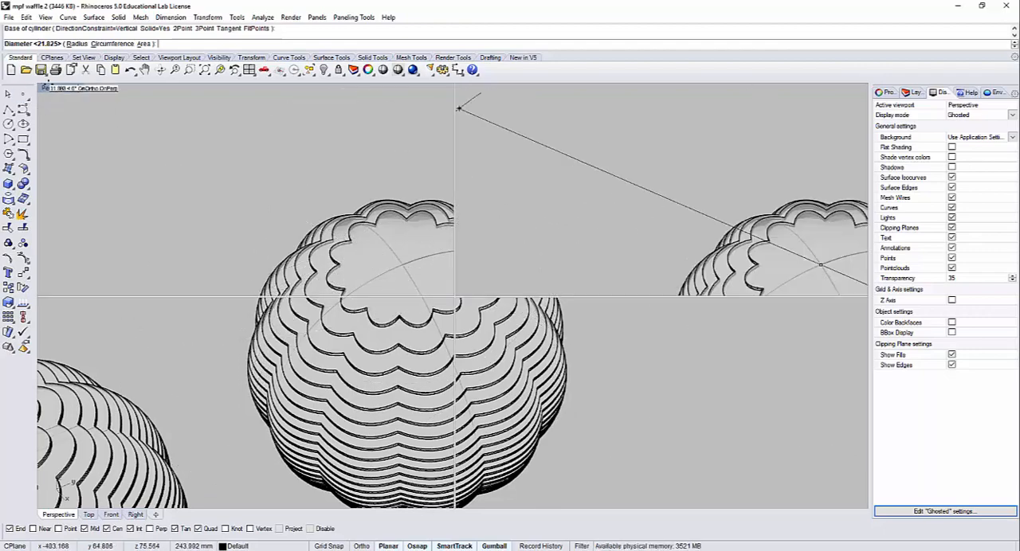
pyautogui.scroll(8, 243, 175)
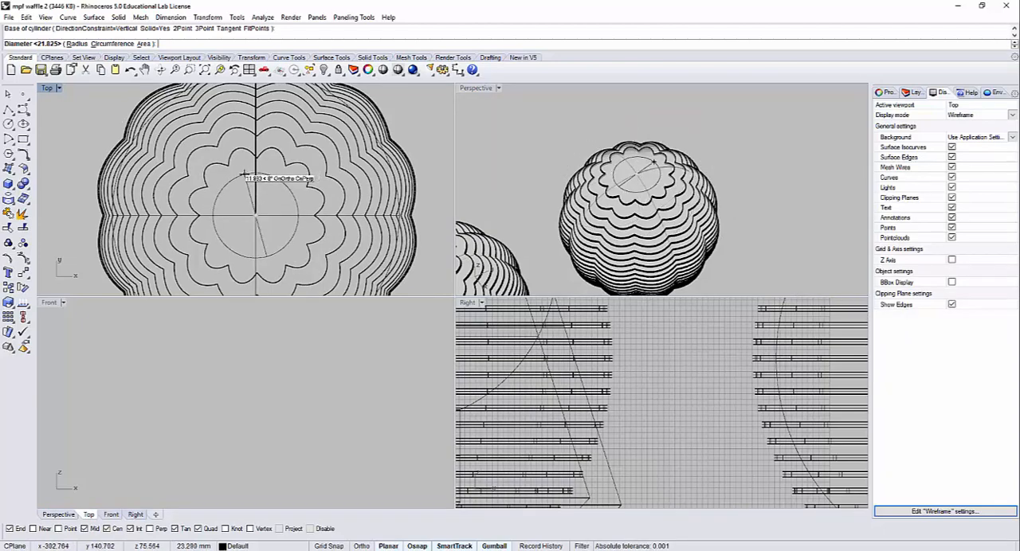
pyautogui.click(243, 173)
# Step: Extend the cylinder vertically down past the sphere's underside and shift it upward so it protrudes at both ends
pyautogui.scroll(-2, 282, 270)
pyautogui.scroll(-5, 283, 374)
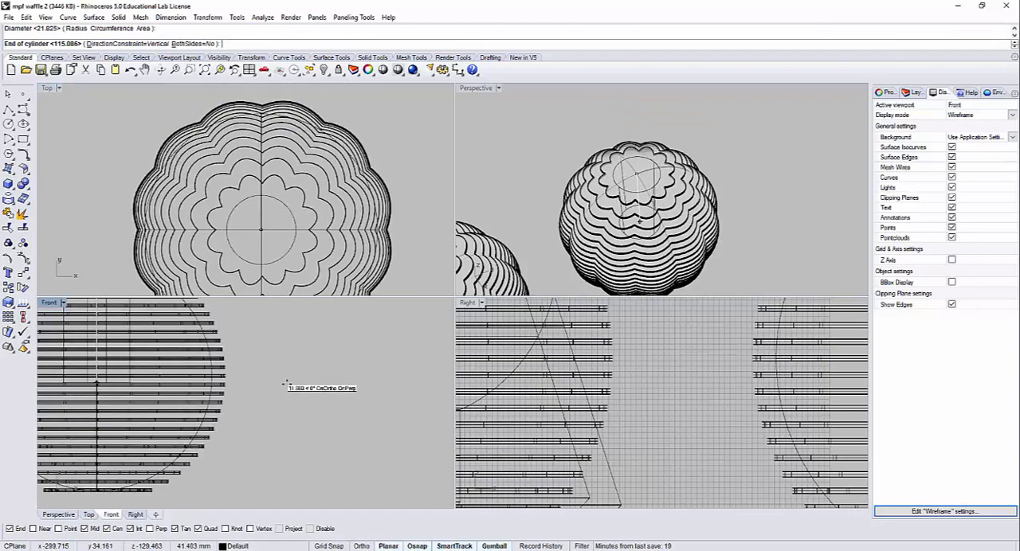
pyautogui.scroll(-1, 283, 388)
pyautogui.click(235, 473)
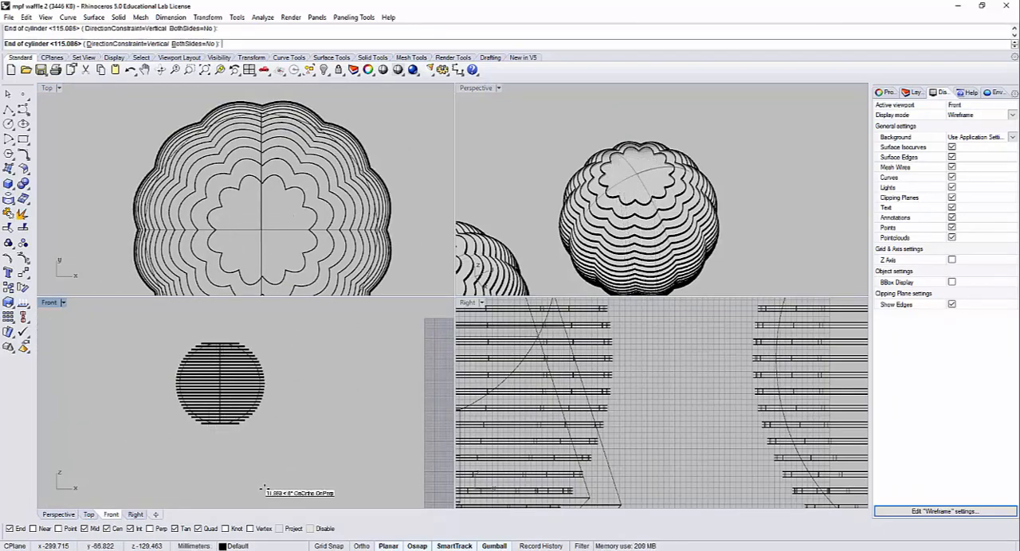
pyautogui.click(231, 470)
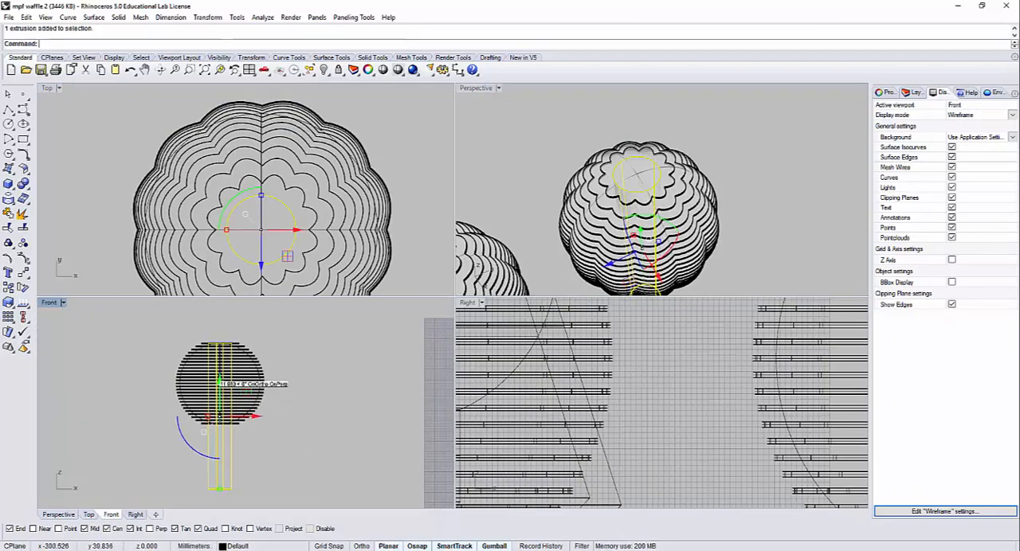
pyautogui.moveTo(219, 384); pyautogui.dragTo(744, 204)
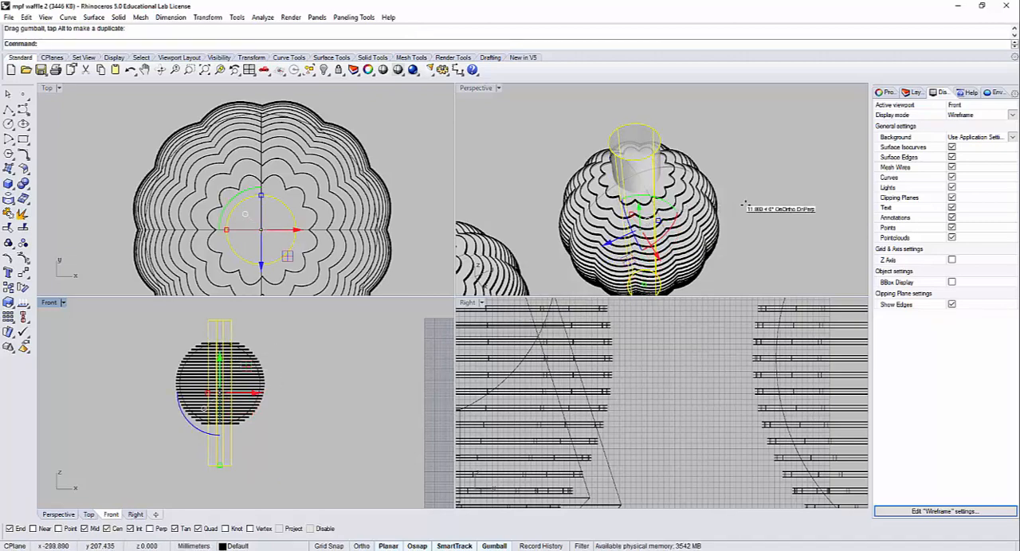
pyautogui.click(745, 205)
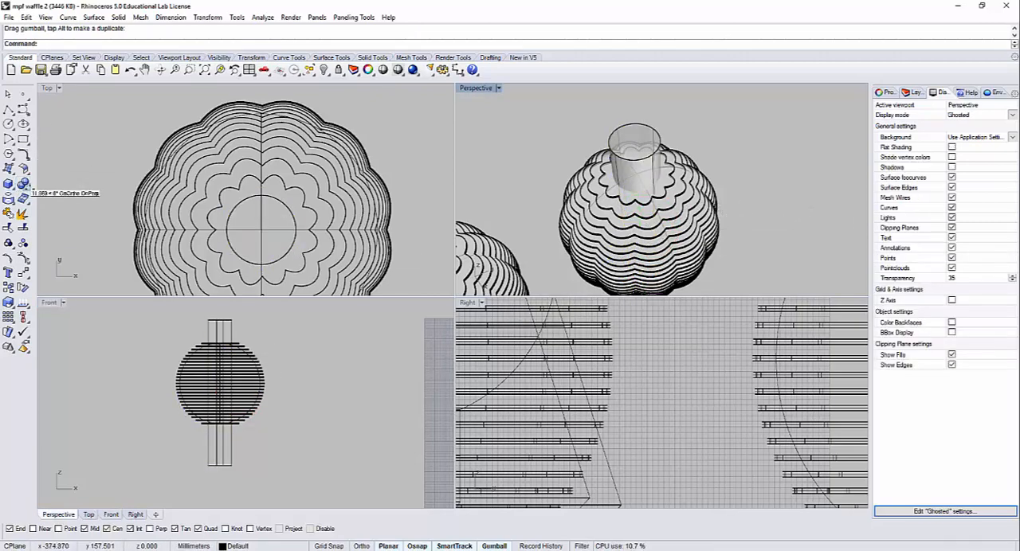
pyautogui.click(24, 185)
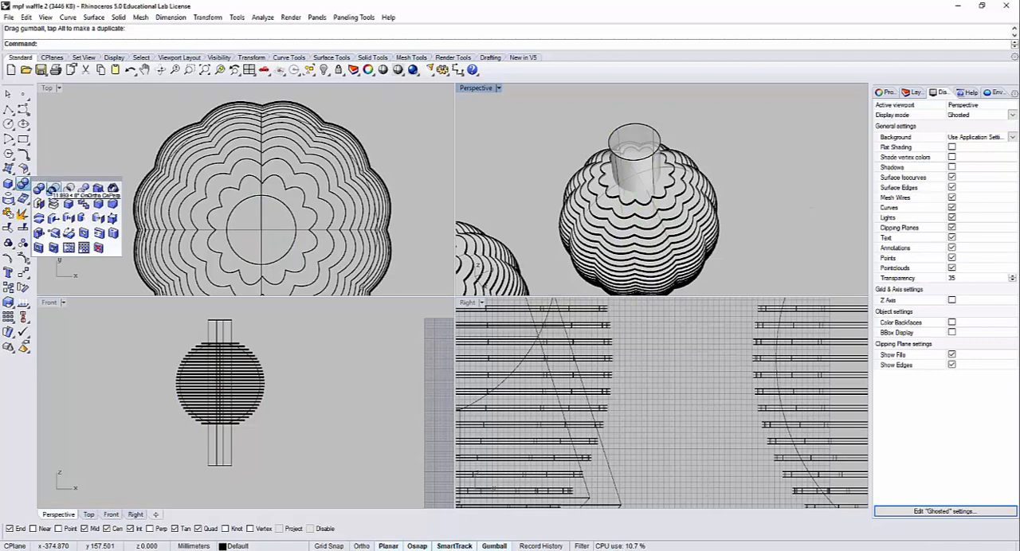
pyautogui.click(53, 189)
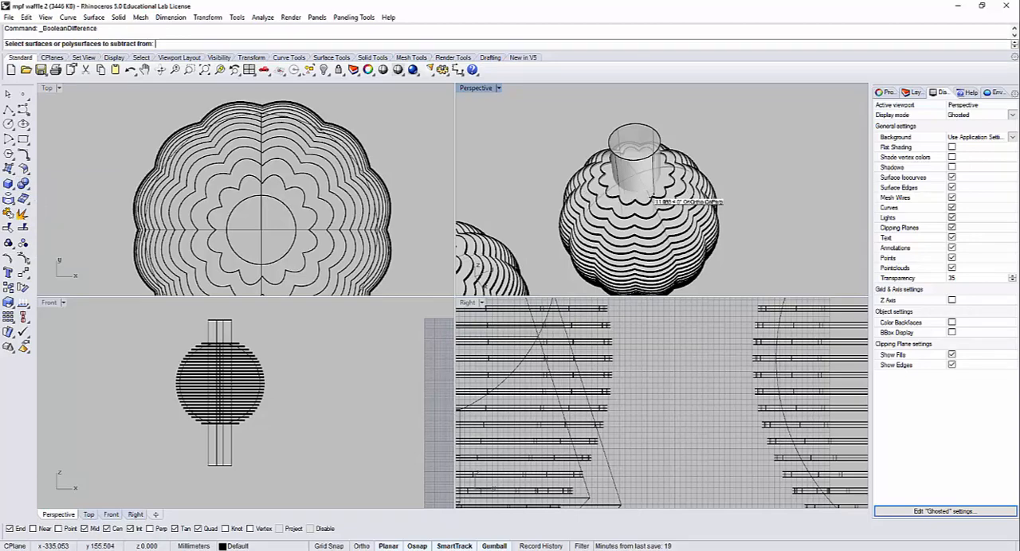
pyautogui.scroll(-2, 647, 236)
# Step: Hide the neighbouring sliced sphere that has no cylinder through it
pyautogui.moveTo(647, 240); pyautogui.dragTo(679, 134, button='right')
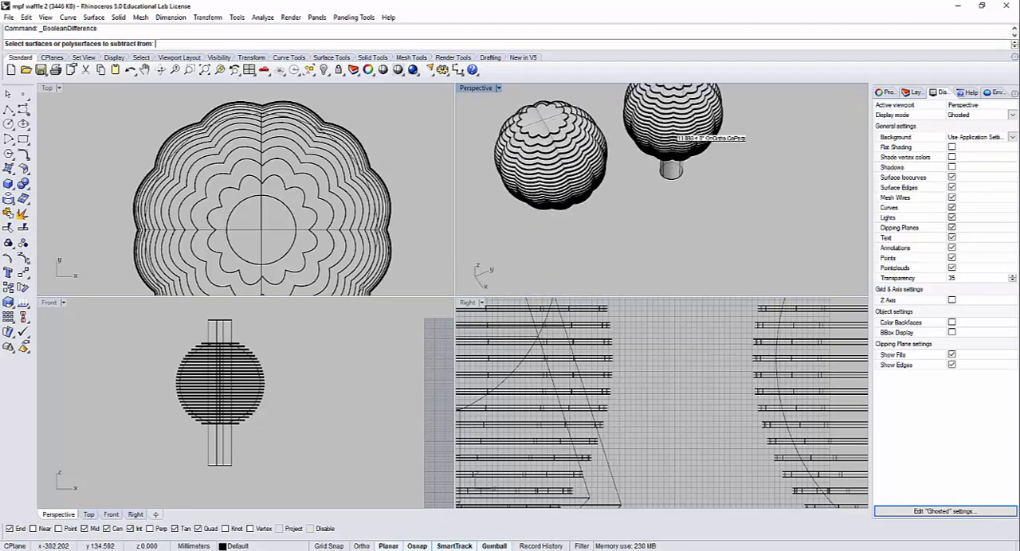
pyautogui.click(528, 121)
pyautogui.hotkey('ctrl', 'h')
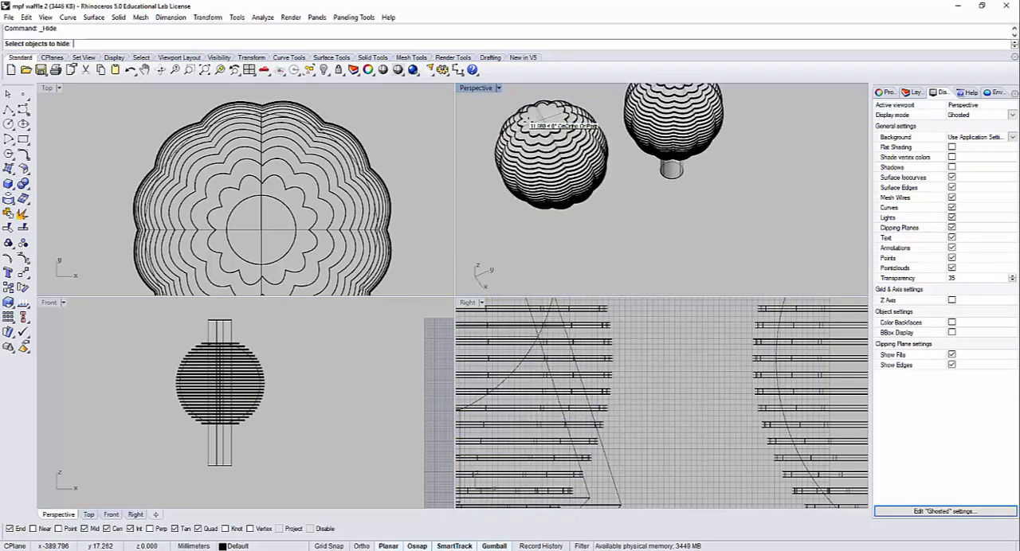
pyautogui.moveTo(607, 214); pyautogui.dragTo(523, 112)
pyautogui.hotkey('ctrl', 'h')
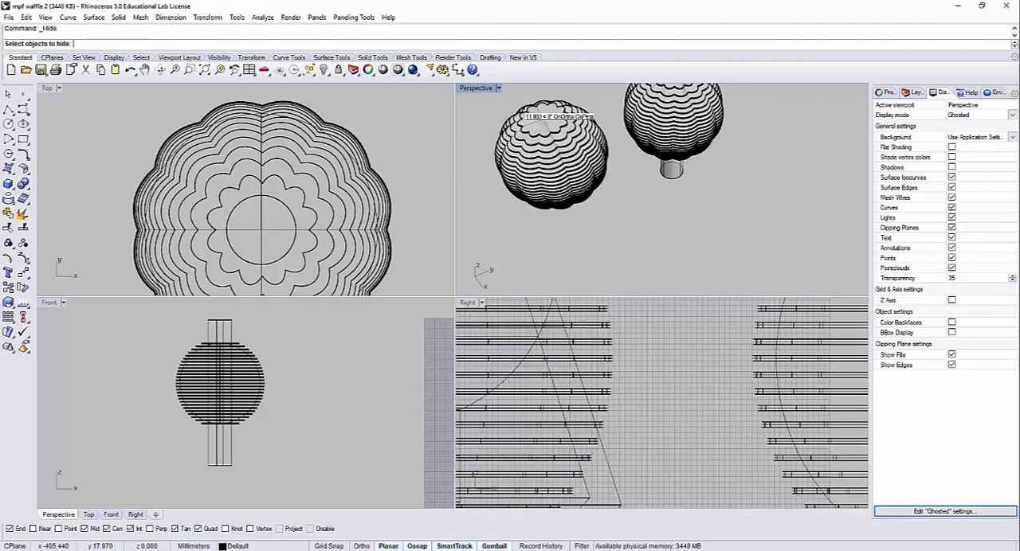
pyautogui.moveTo(557, 163); pyautogui.dragTo(545, 130)
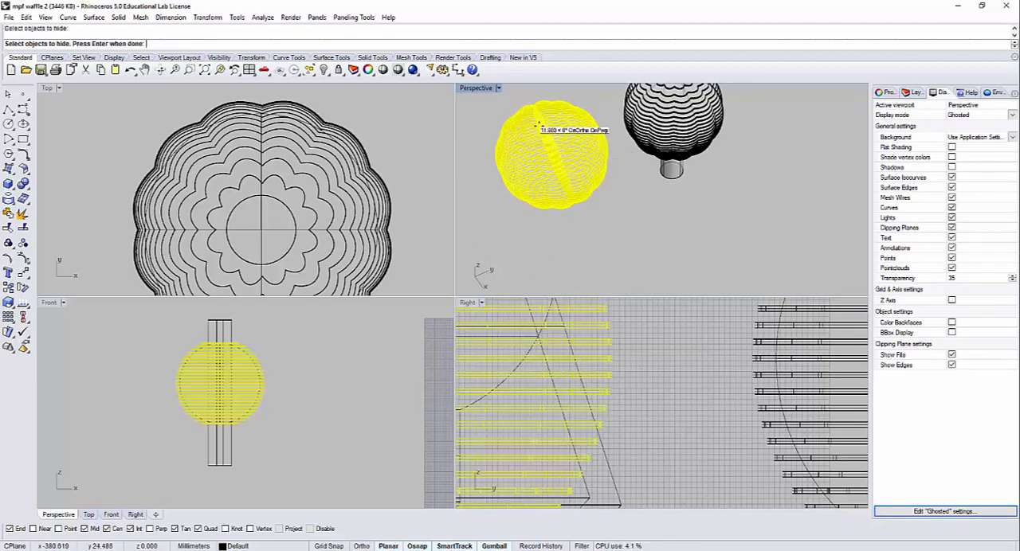
pyautogui.press('Return')
# Step: Hide the smooth sphere surface inside the remaining sliced sphere
pyautogui.moveTo(736, 153); pyautogui.dragTo(693, 227, button='right')
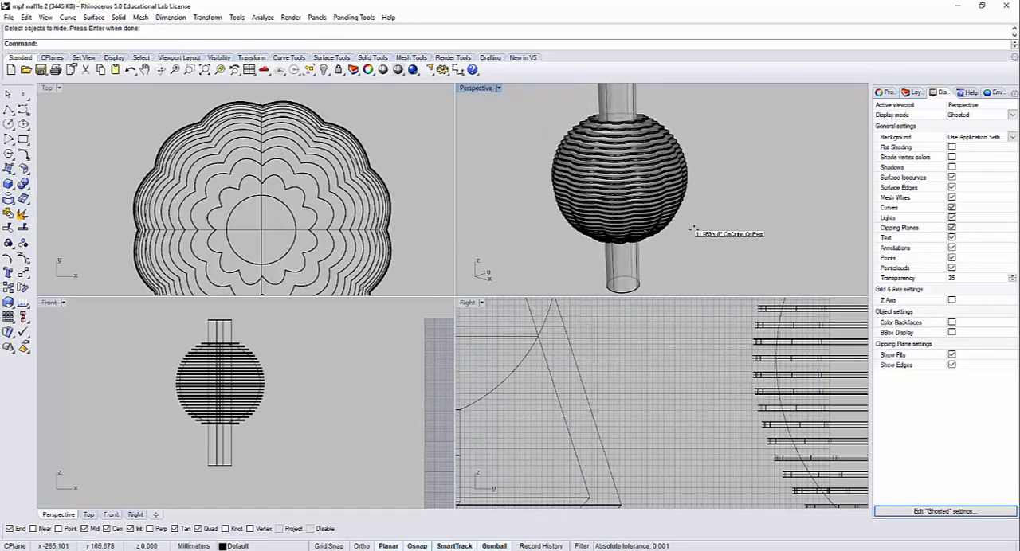
pyautogui.scroll(8, 168, 382)
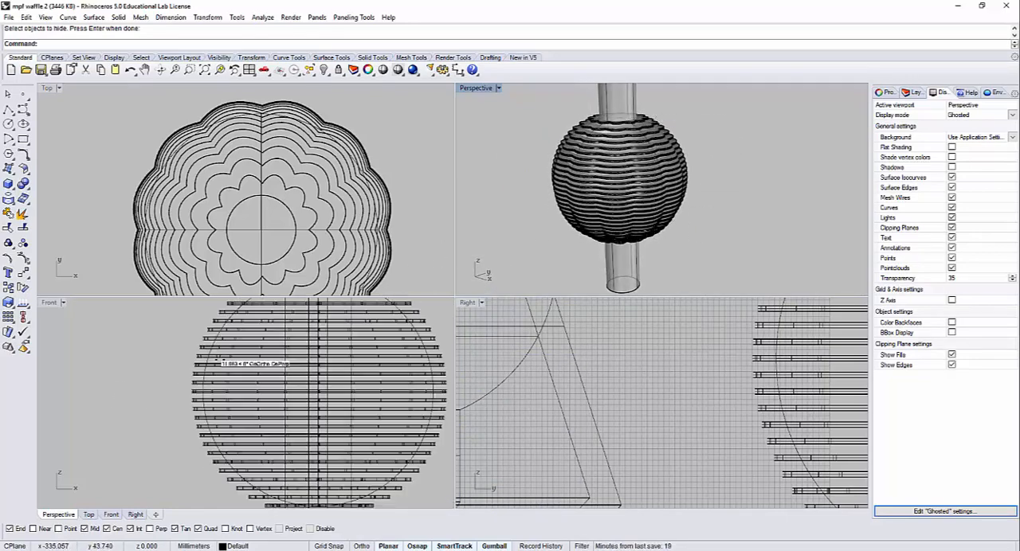
pyautogui.click(195, 355)
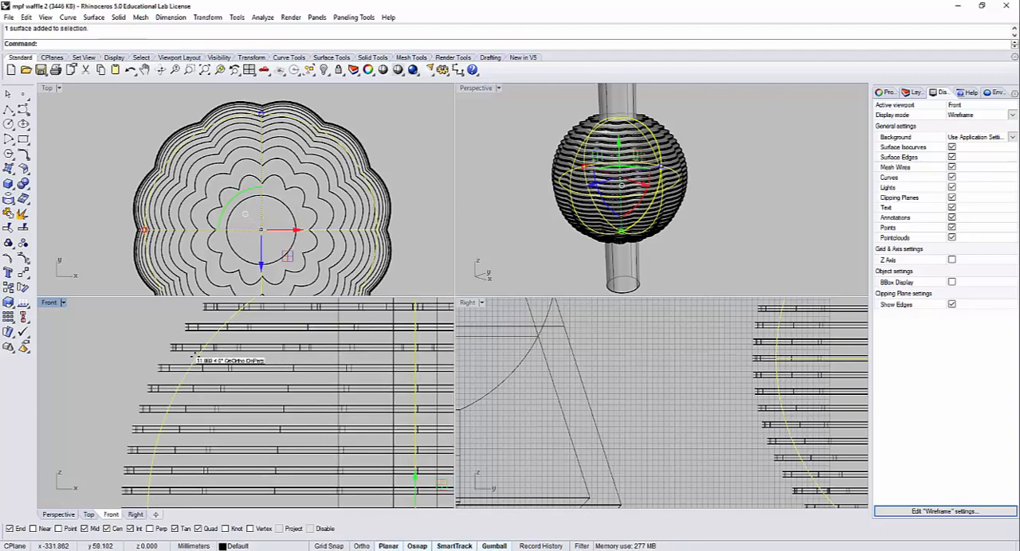
pyautogui.hotkey('ctrl', 'h')
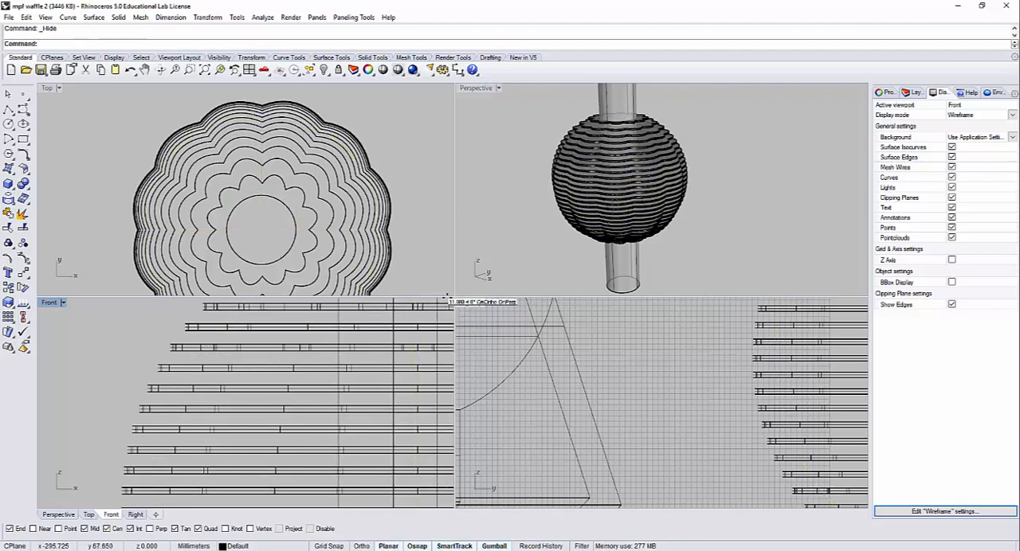
pyautogui.moveTo(626, 196); pyautogui.dragTo(638, 224, button='right')
pyautogui.scroll(-5, 642, 225)
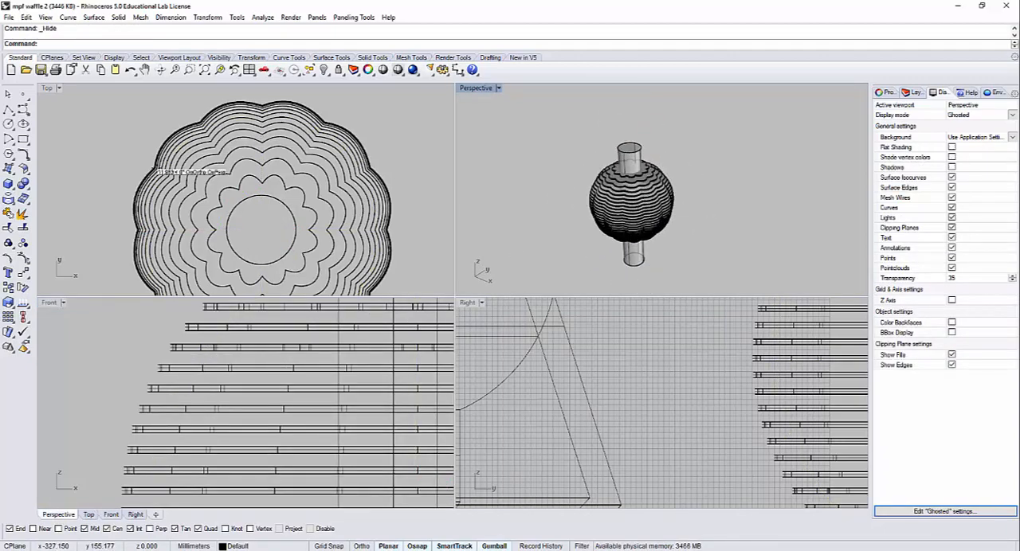
pyautogui.click(24, 186)
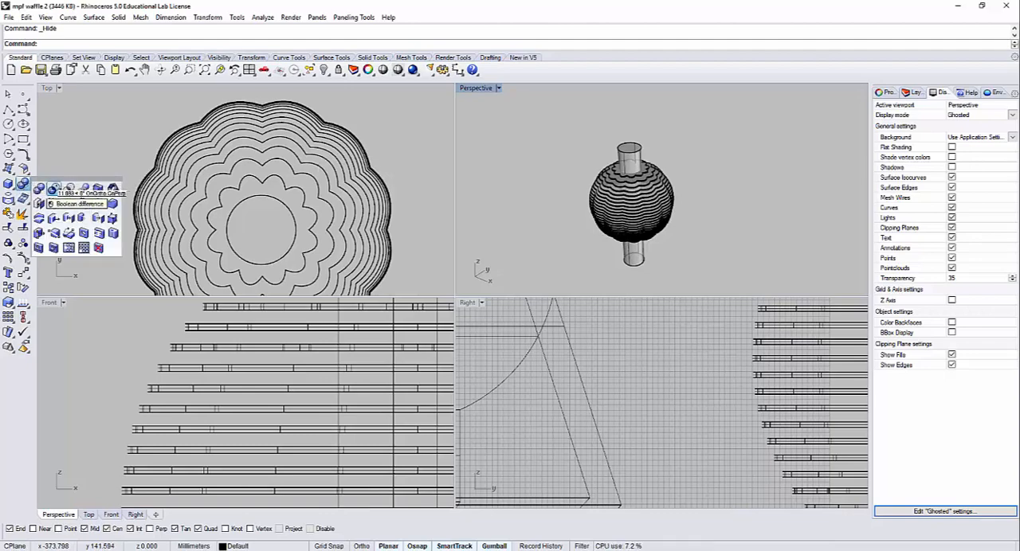
pyautogui.click(53, 189)
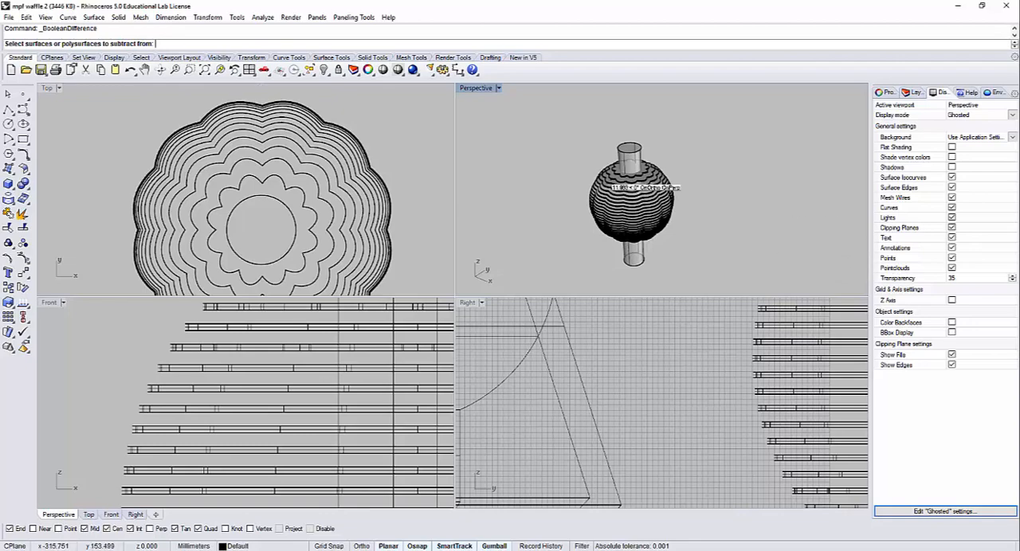
pyautogui.click(120, 17)
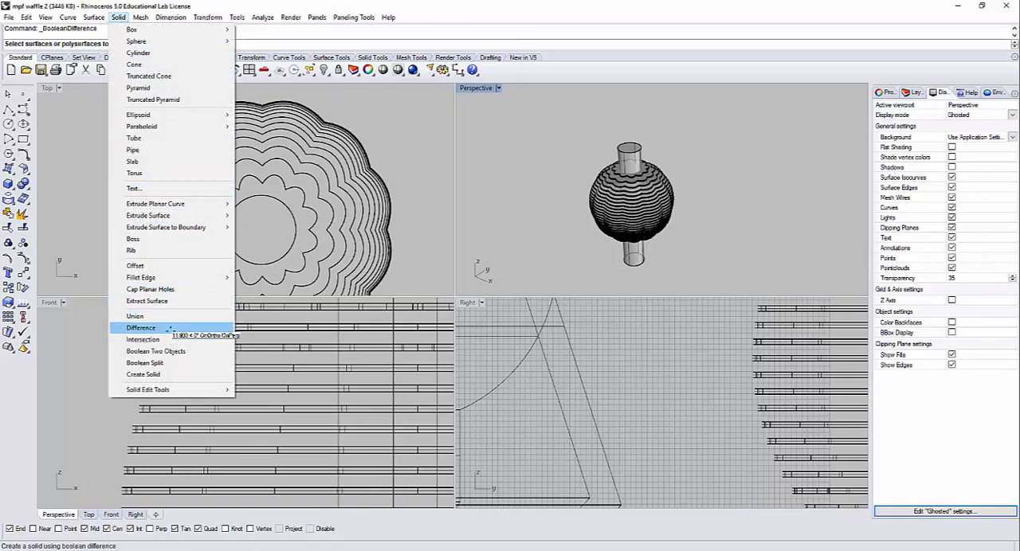
pyautogui.click(720, 211)
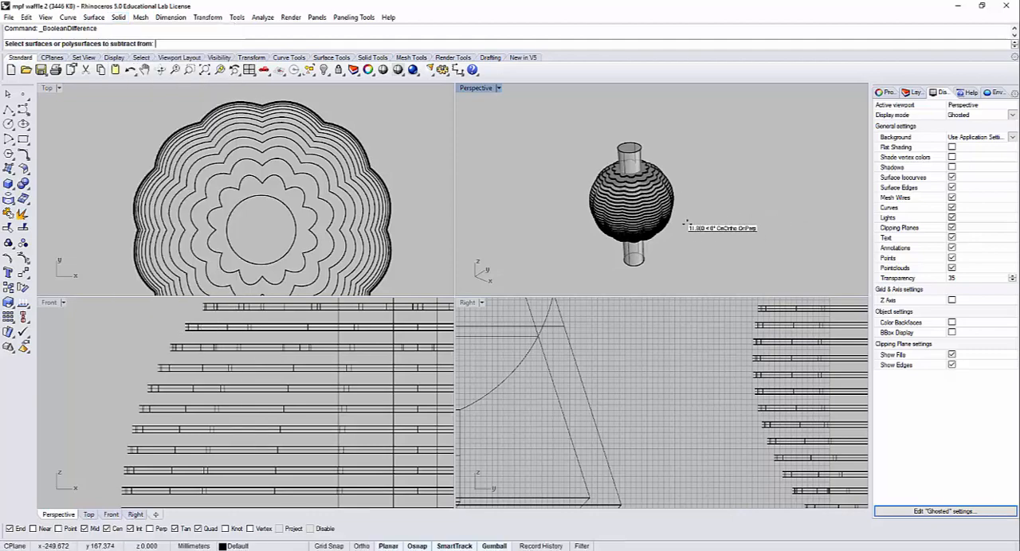
pyautogui.moveTo(686, 224); pyautogui.dragTo(687, 203, button='right')
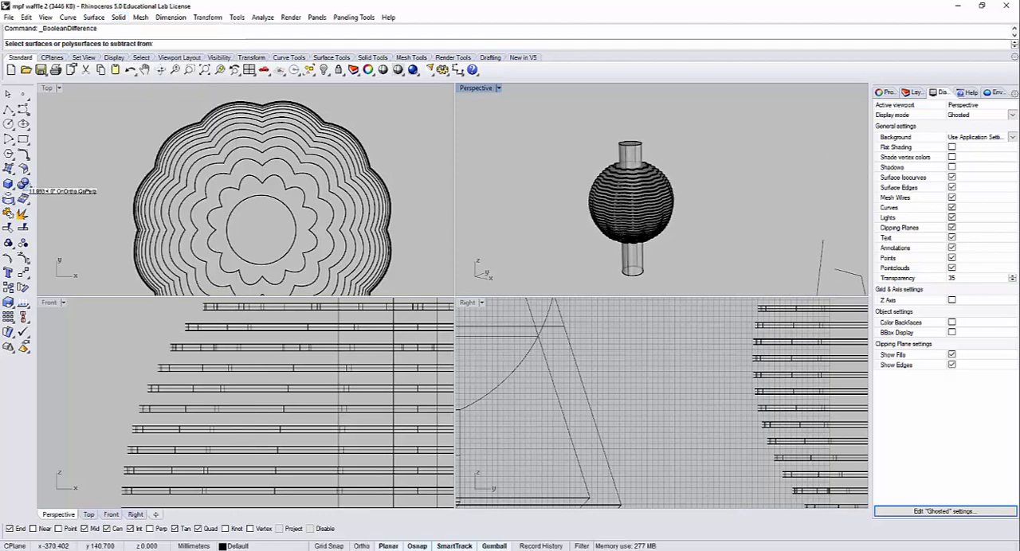
# Step: Subtract the central cylinder from all the sphere's slice solids with a Boolean difference, using DeleteInput=Yes
pyautogui.click(25, 186)
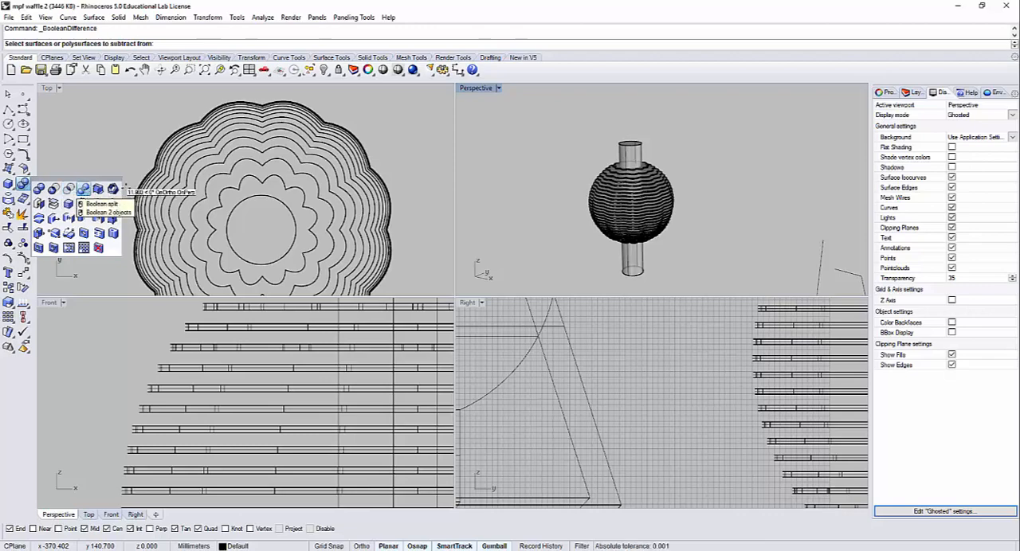
pyautogui.click(53, 188)
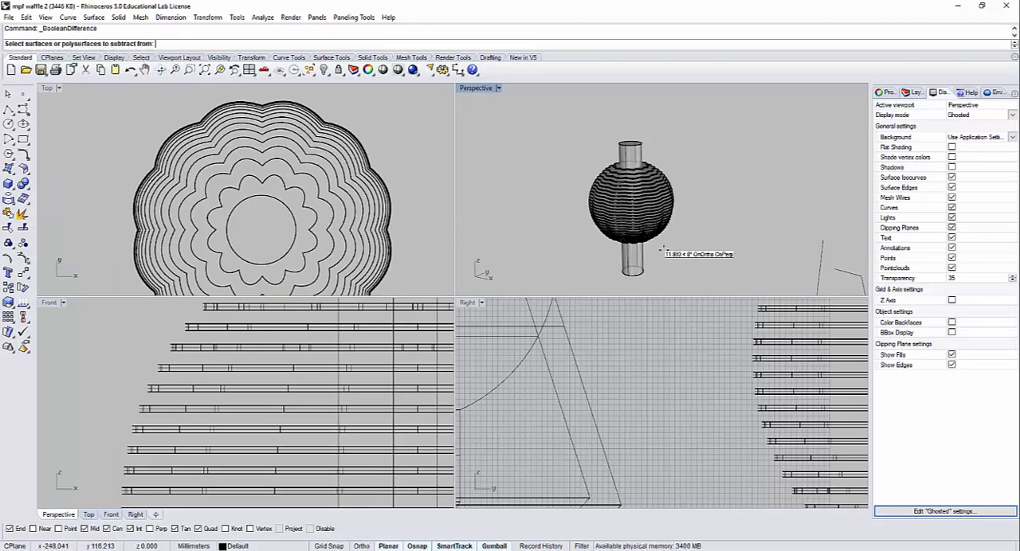
pyautogui.moveTo(403, 253); pyautogui.dragTo(305, 210)
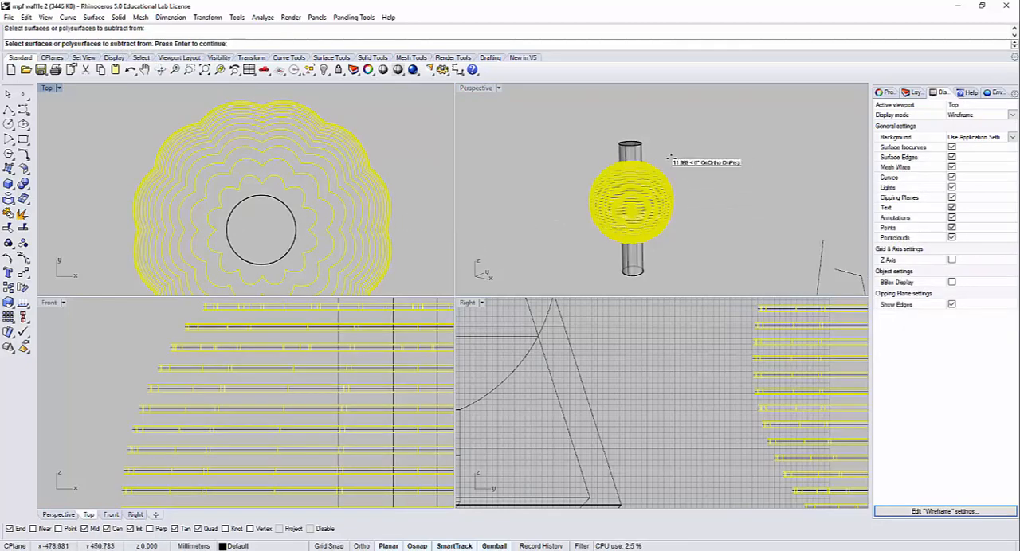
pyautogui.press('Return')
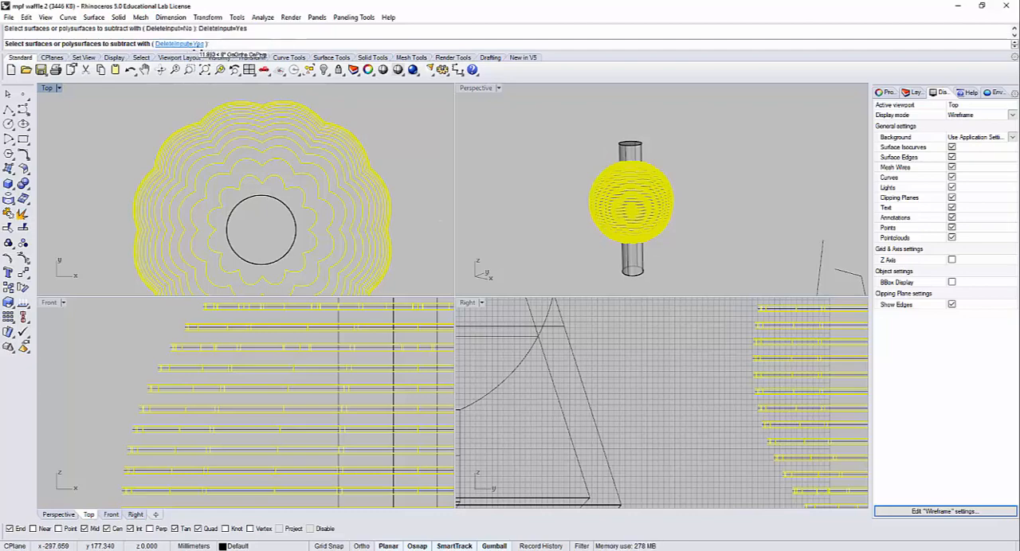
pyautogui.click(547, 220)
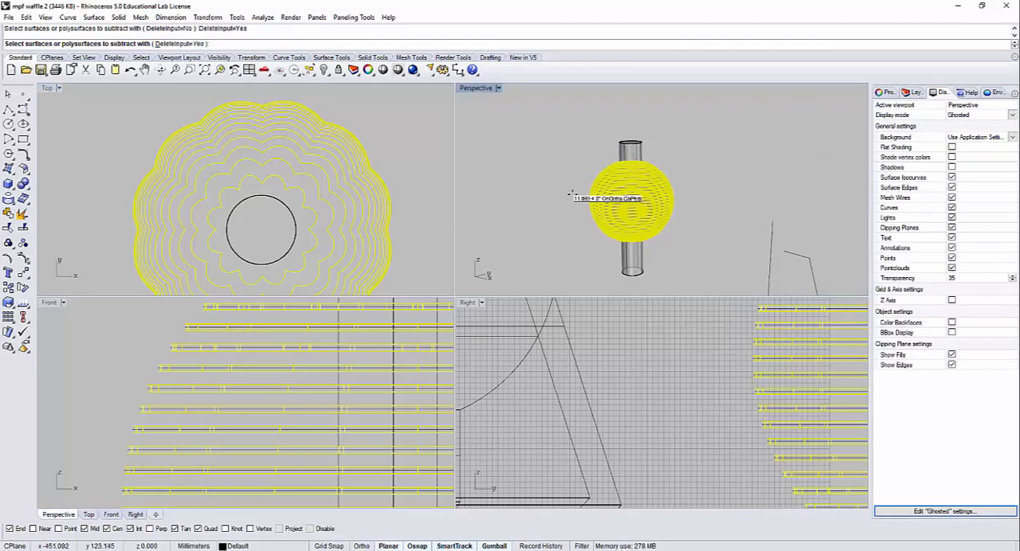
pyautogui.scroll(4, 570, 193)
pyautogui.click(675, 151)
pyautogui.press('Return')
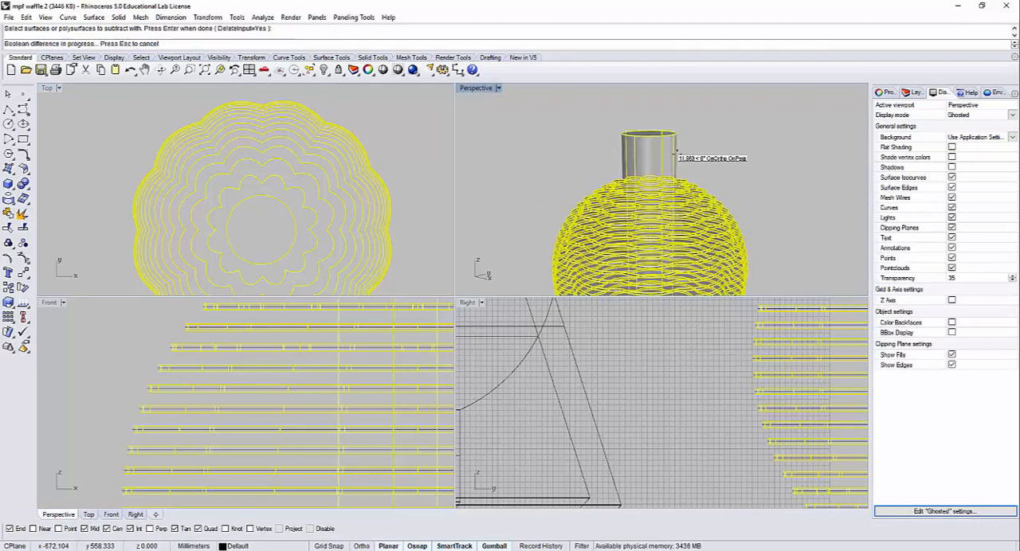
pyautogui.moveTo(682, 221); pyautogui.dragTo(696, 248, button='right')
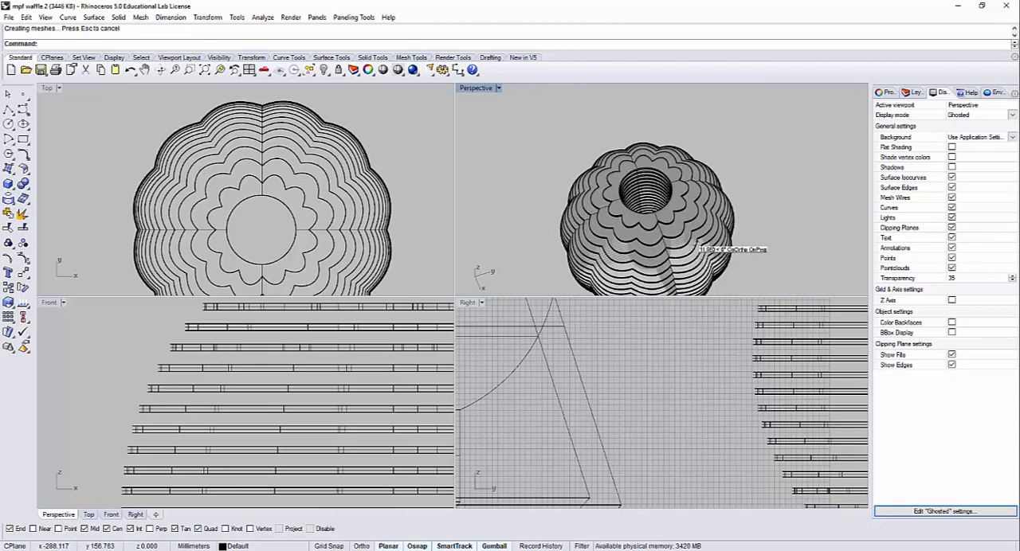
# Step: Try deleting the upper slices of the sliced sphere to inspect the central opening, and undo the deletion
pyautogui.scroll(-5, 303, 343)
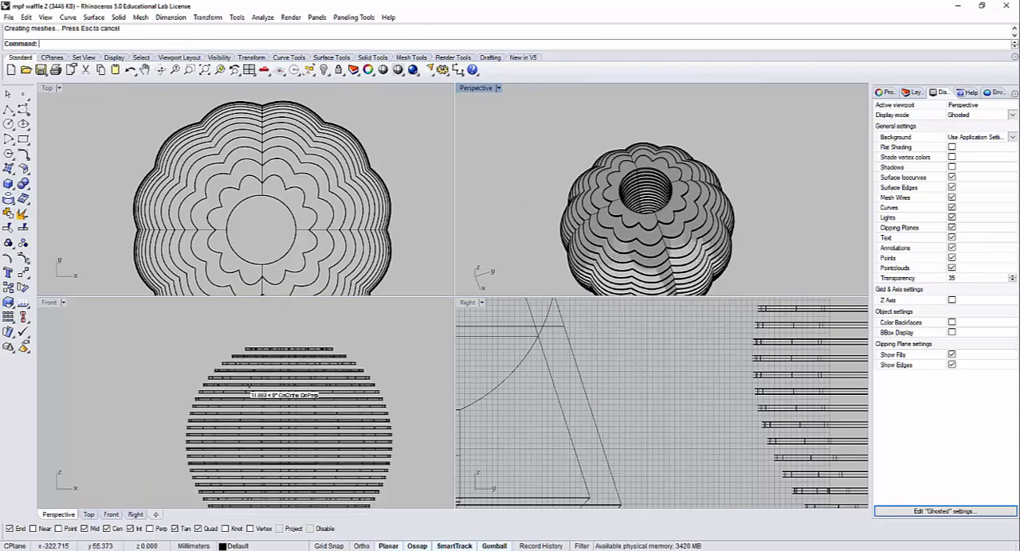
pyautogui.moveTo(248, 364); pyautogui.dragTo(191, 315)
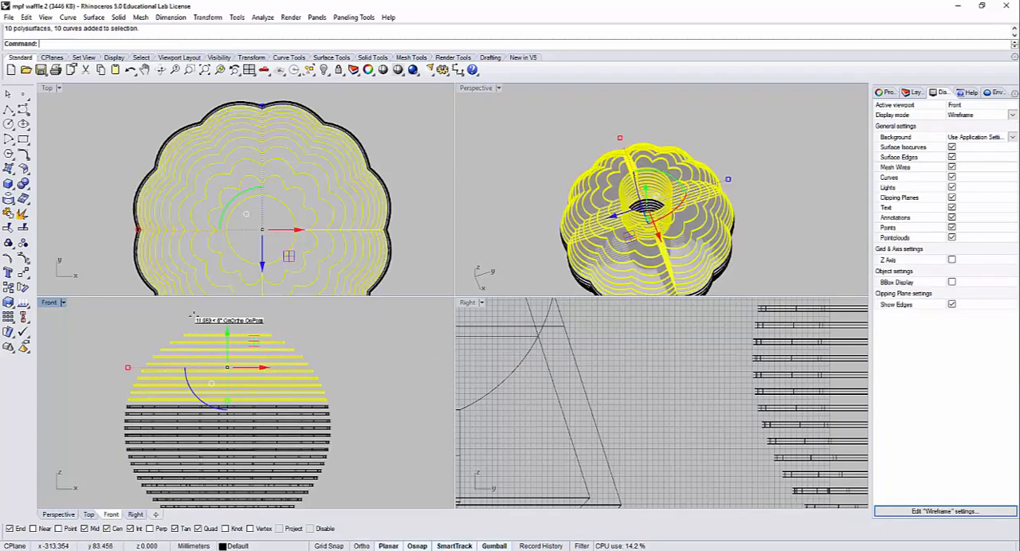
pyautogui.press('Delete')
pyautogui.moveTo(746, 251); pyautogui.dragTo(690, 237, button='right')
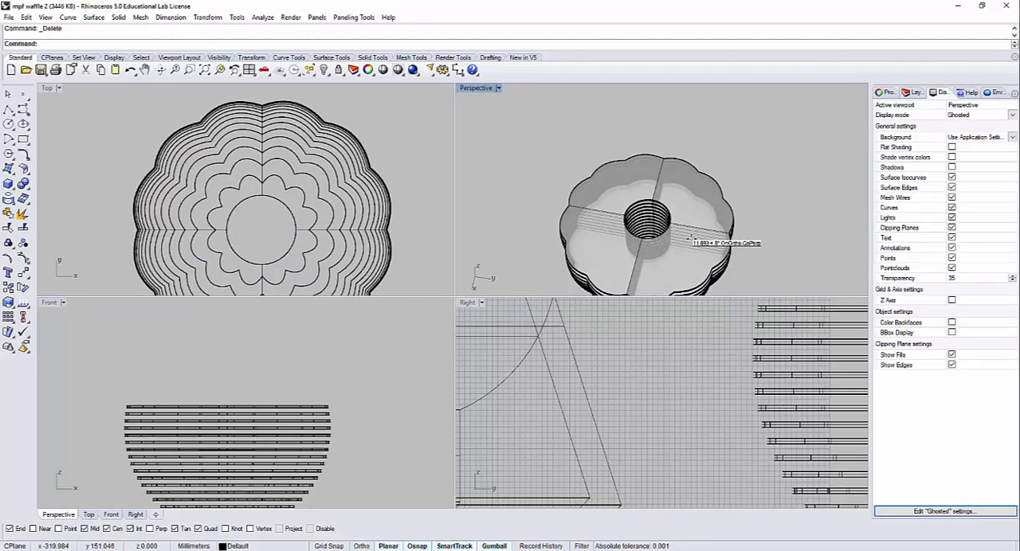
pyautogui.hotkey('ctrl', 'z')
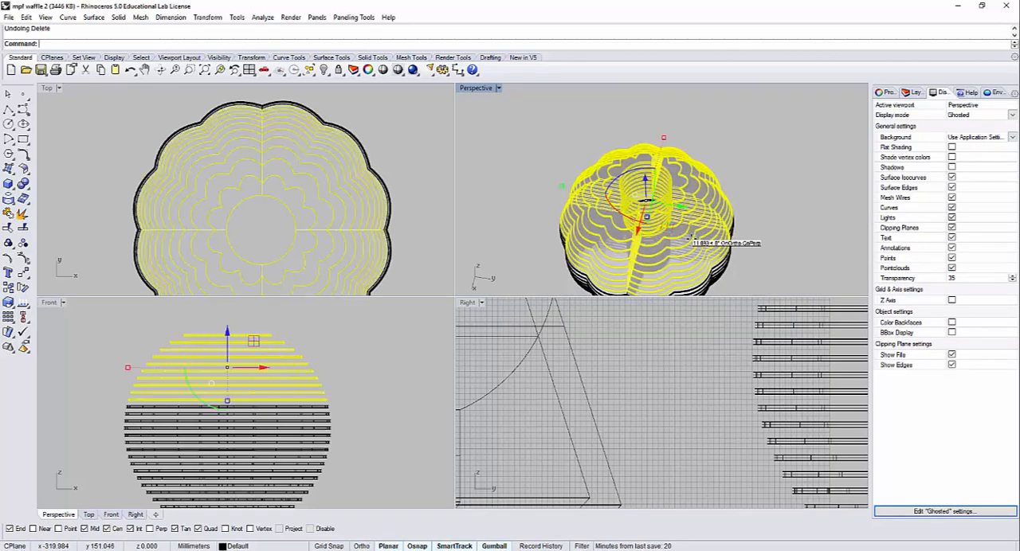
pyautogui.press('Escape')
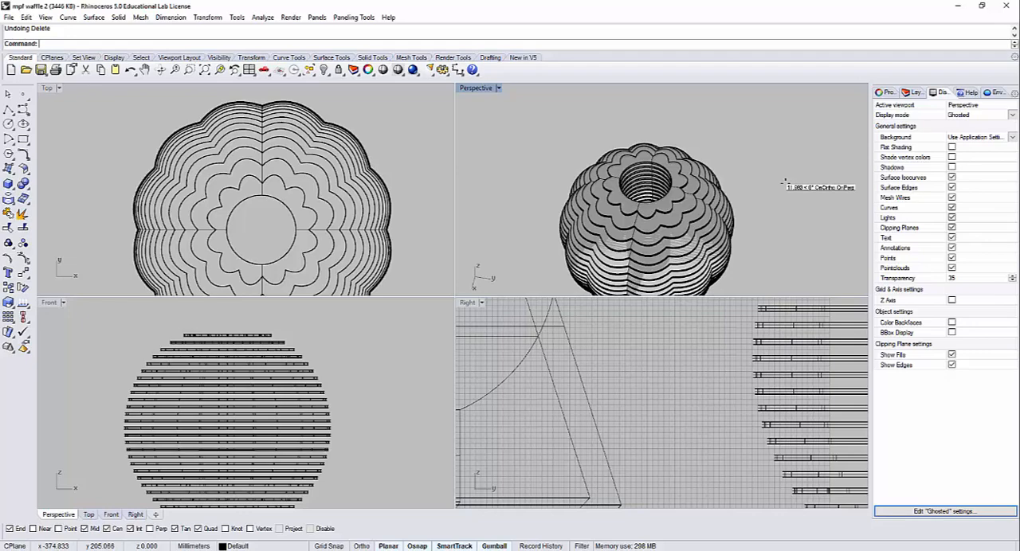
# Step: Show the hidden smooth sphere inside the sliced sphere again, leaving the other hidden objects hidden
pyautogui.hotkey('ctrl', 'shift', 'h')
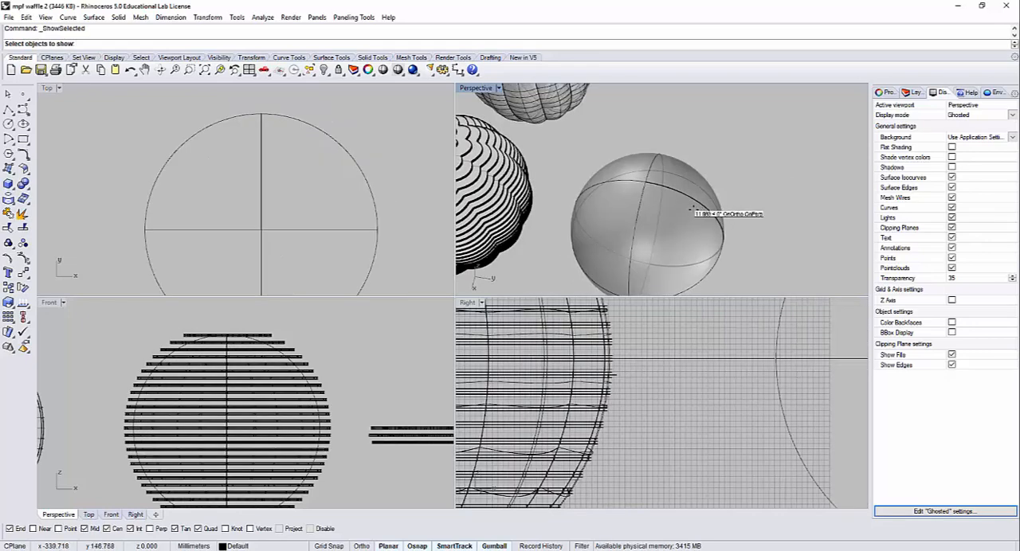
pyautogui.click(706, 206)
pyautogui.press('Return')
pyautogui.moveTo(756, 231); pyautogui.dragTo(765, 194, button='right')
pyautogui.scroll(5, 290, 383)
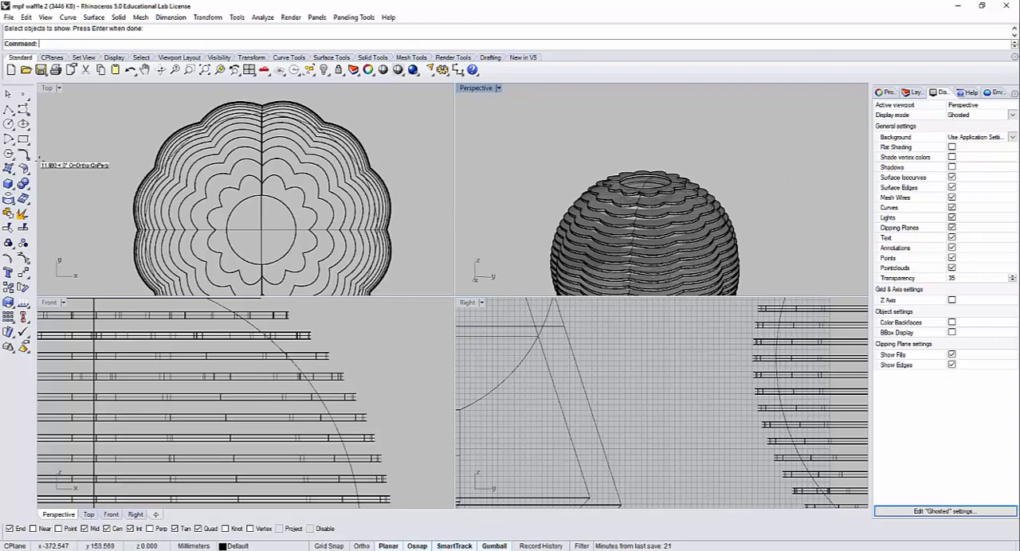
# Step: Subtract the smooth inner sphere from all the slice solids with a Boolean difference, using DeleteInput=Yes
pyautogui.click(8, 170)
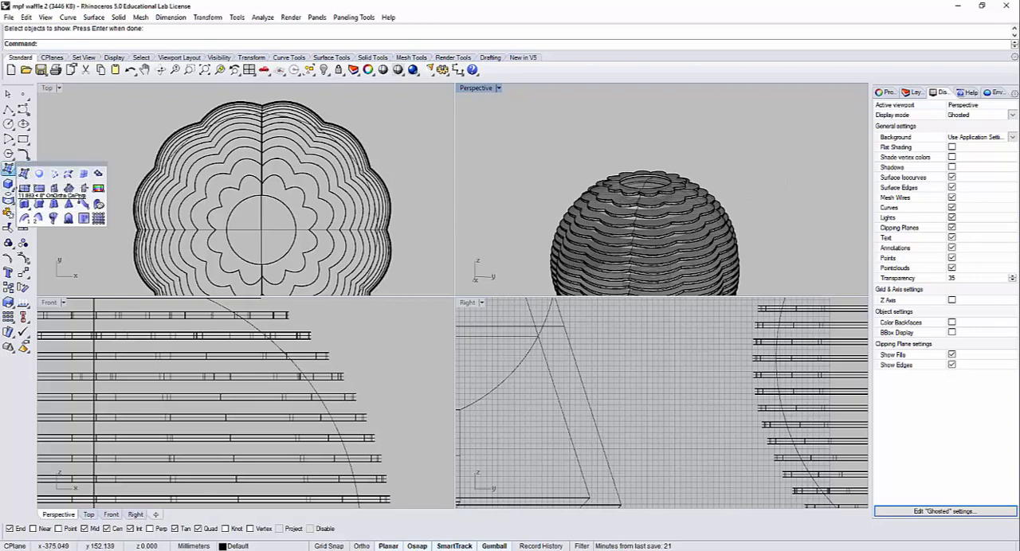
pyautogui.click(8, 184)
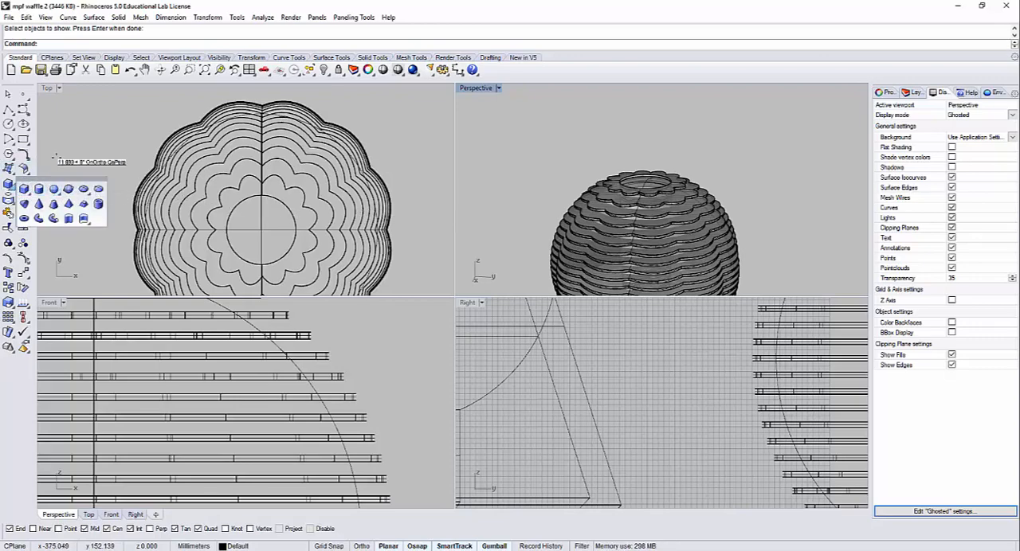
pyautogui.click(64, 94)
pyautogui.click(23, 184)
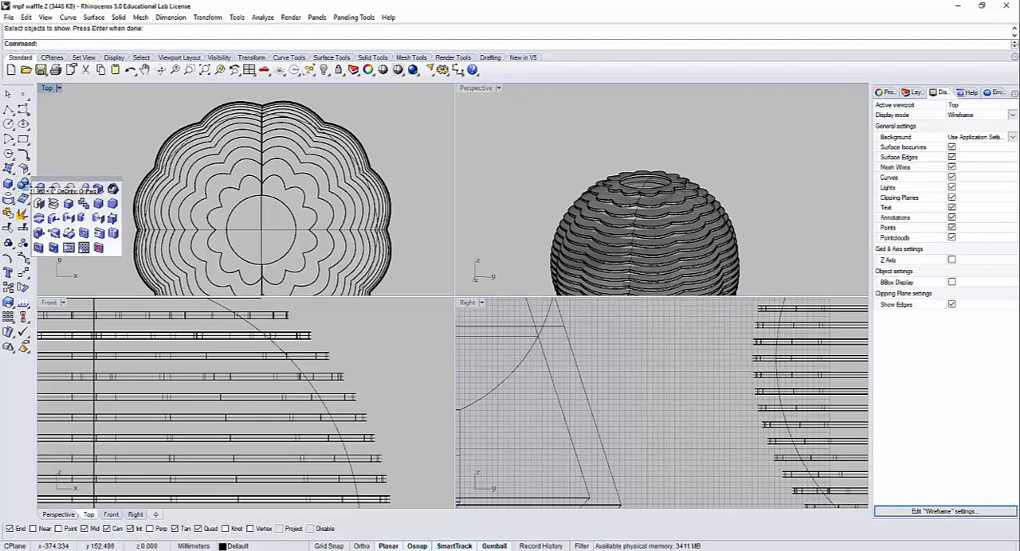
pyautogui.click(53, 187)
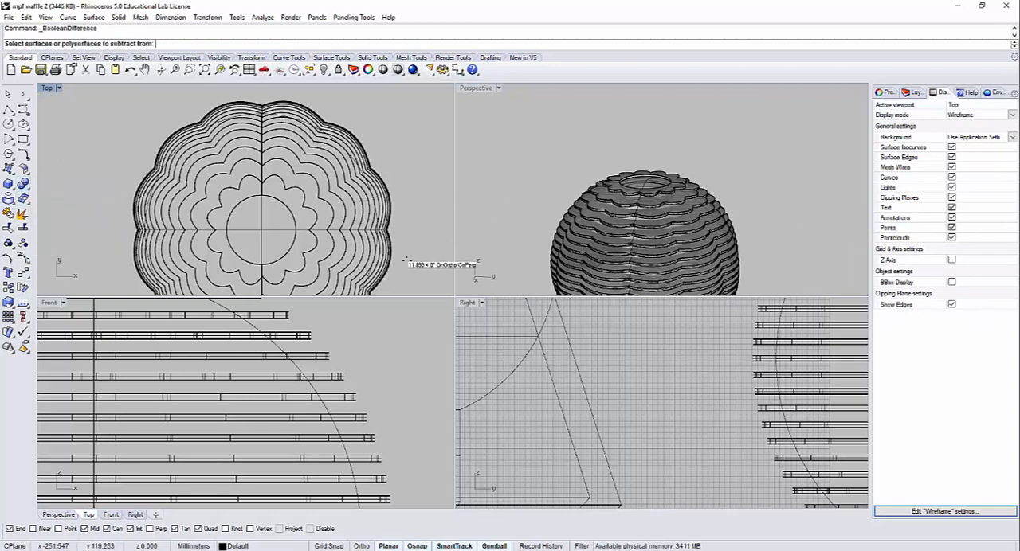
pyautogui.moveTo(317, 197); pyautogui.dragTo(267, 176)
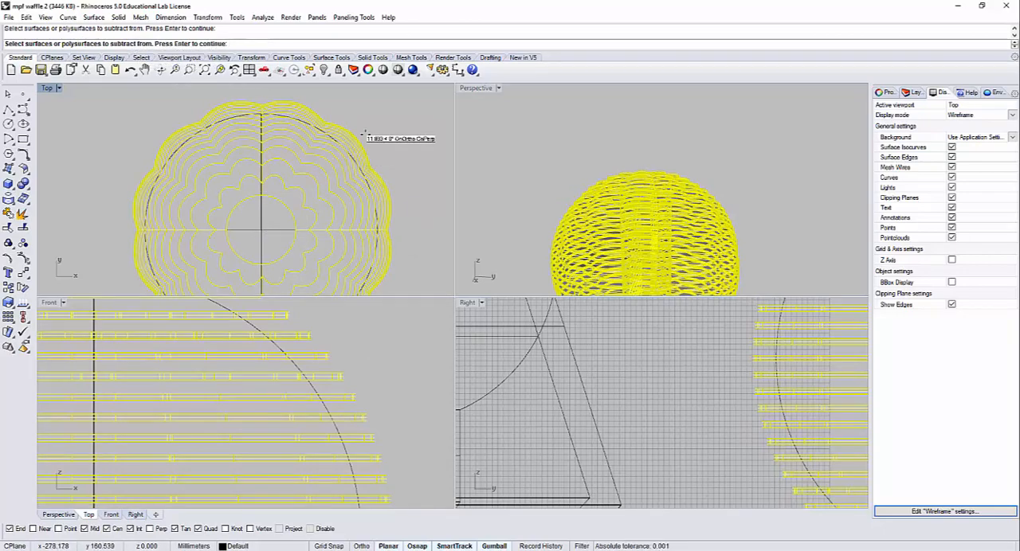
pyautogui.press('Return')
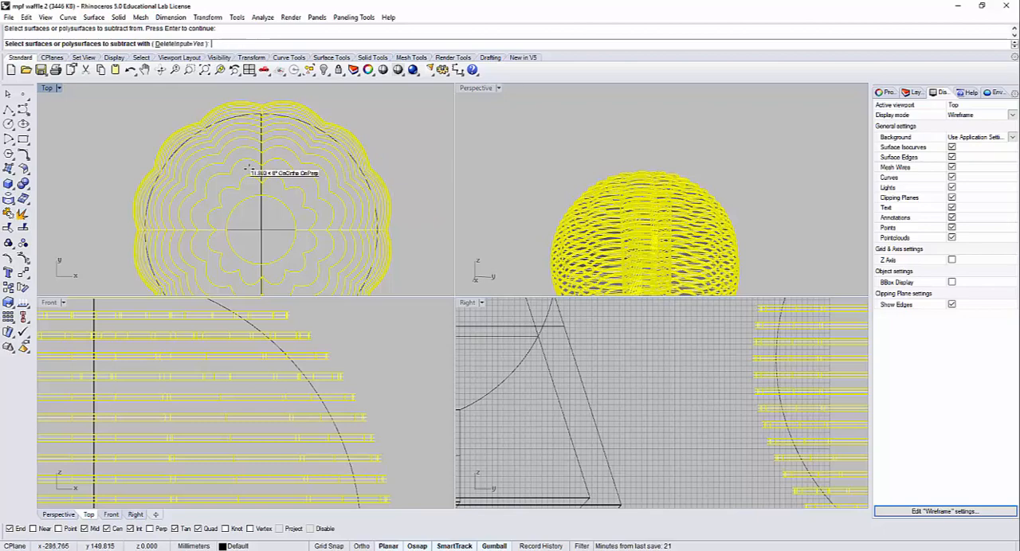
pyautogui.click(245, 229)
pyautogui.press('Return')
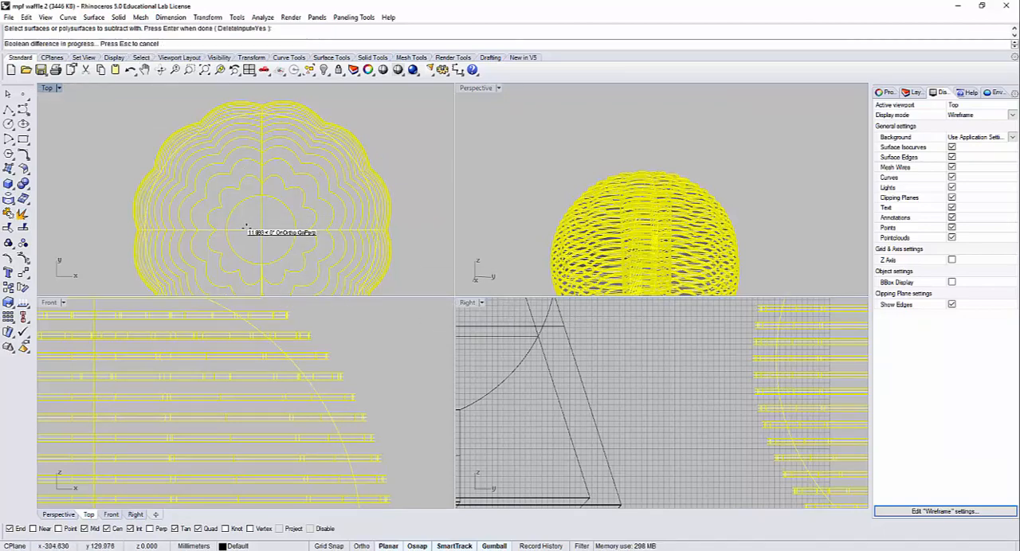
# Step: Maximize the Perspective view, inspect the hollowed slices in Rendered display mode, and switch to Shaded mode
pyautogui.doubleClick(486, 88)
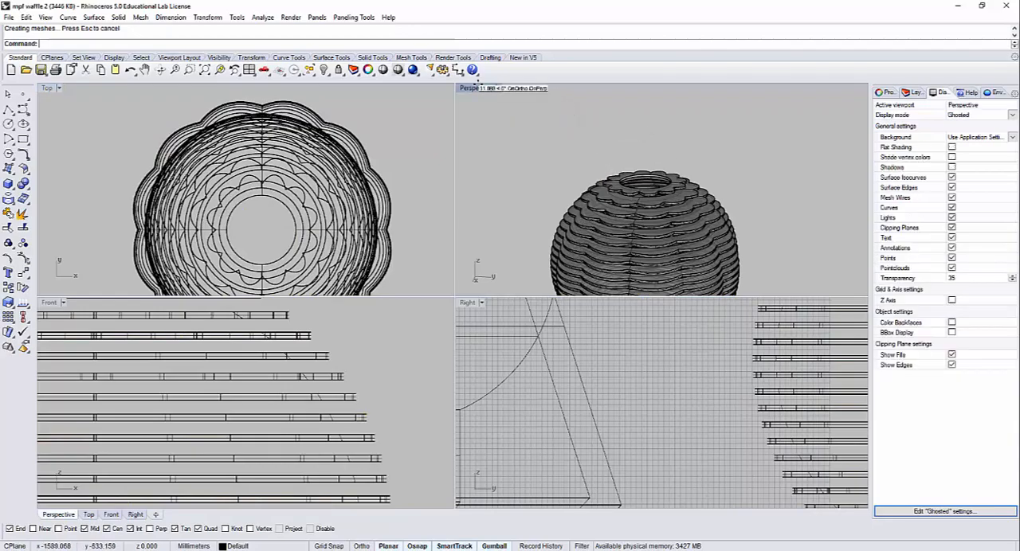
pyautogui.moveTo(618, 312); pyautogui.dragTo(561, 295, button='right')
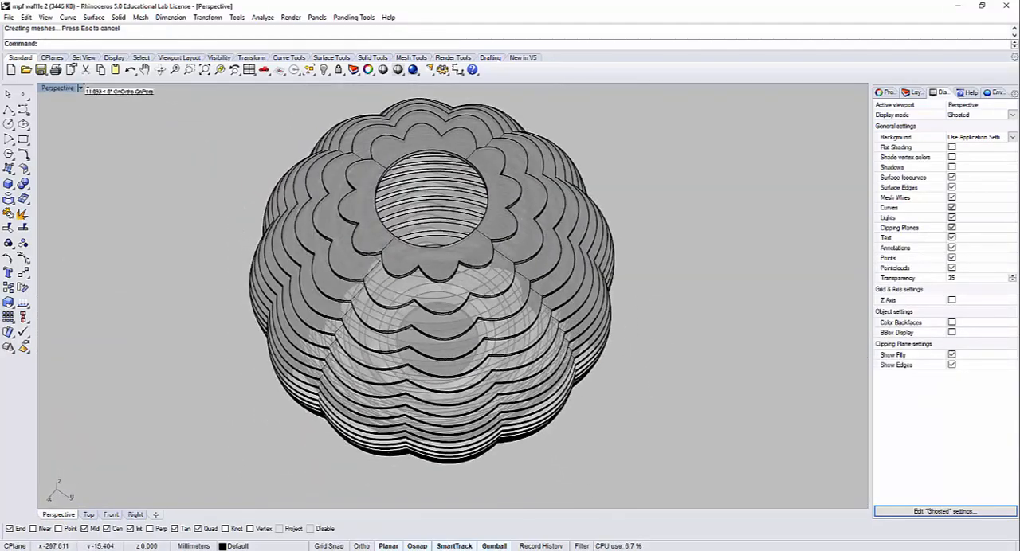
pyautogui.click(80, 88)
pyautogui.click(72, 136)
pyautogui.moveTo(460, 212); pyautogui.dragTo(236, 145, button='right')
pyautogui.click(57, 87)
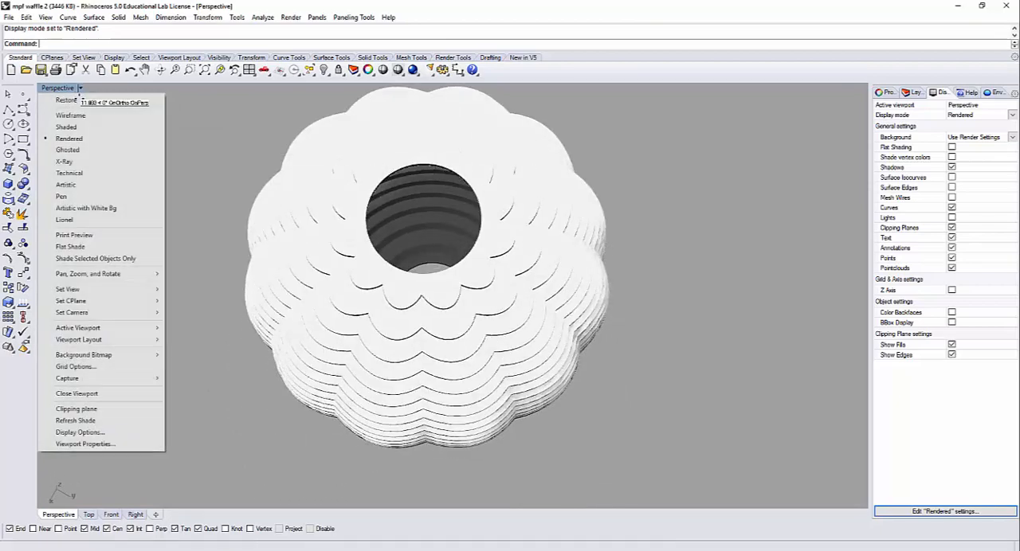
pyautogui.click(60, 125)
# Step: Try deleting the upper slices to inspect the spherical hollow inside, and undo that deletion
pyautogui.moveTo(446, 242)
pyautogui.mouseDown(button='right')
pyautogui.moveTo(453, 171)
pyautogui.moveTo(578, 248)
pyautogui.mouseUp(button='right')
pyautogui.moveTo(511, 211); pyautogui.dragTo(421, 170)
pyautogui.press('Delete')
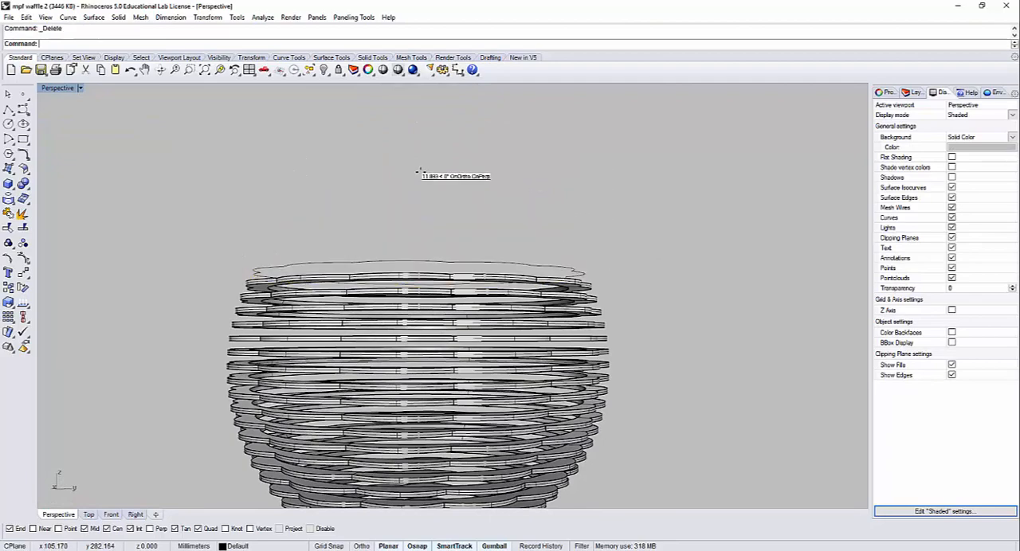
pyautogui.moveTo(455, 200); pyautogui.dragTo(422, 228, button='right')
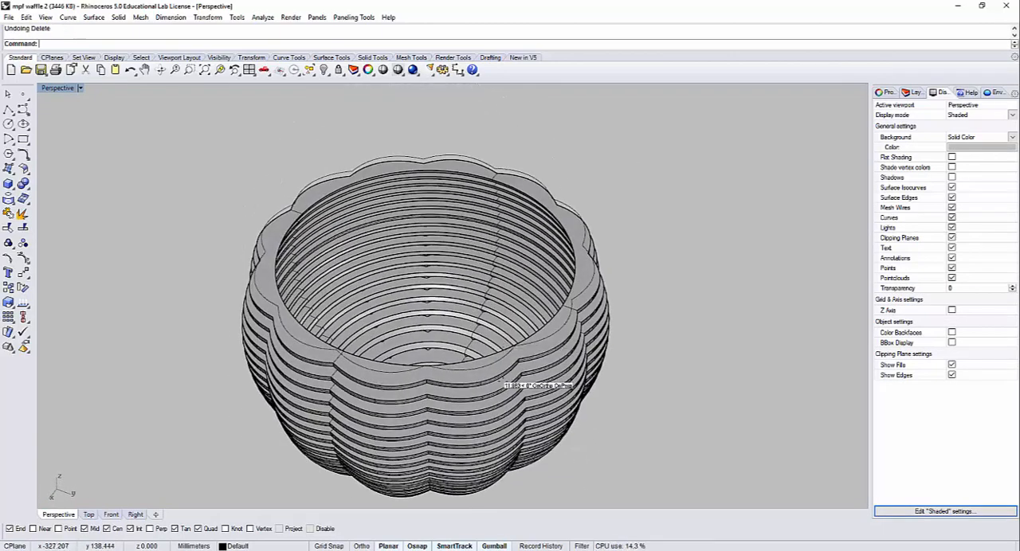
pyautogui.hotkey('ctrl', 'z')
pyautogui.press('Escape')
pyautogui.moveTo(594, 375); pyautogui.dragTo(595, 356, button='right')
pyautogui.keyDown('shift'); pyautogui.moveTo(588, 425); pyautogui.dragTo(629, 319, button='right'); pyautogui.keyUp('shift')
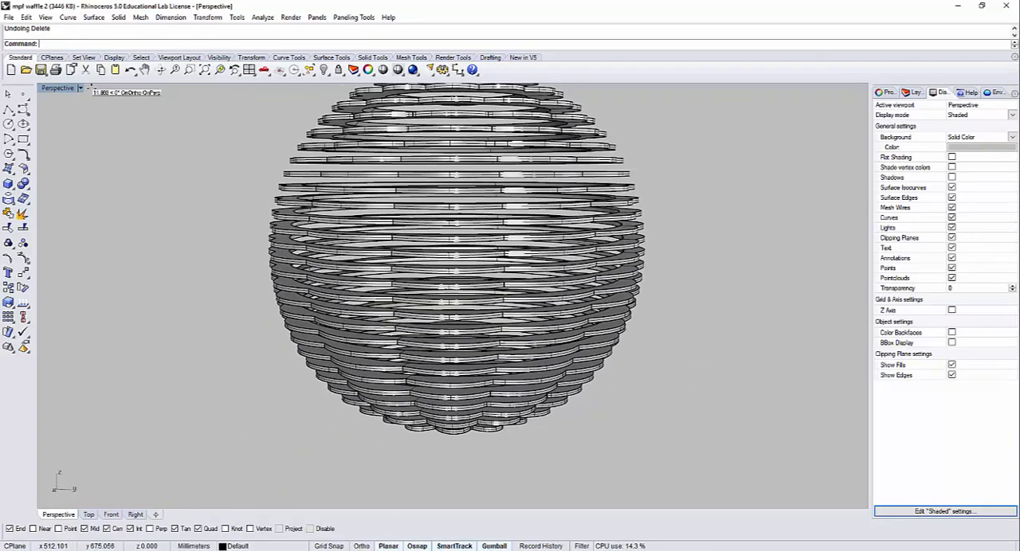
# Step: Restore the four-viewport layout and select every second slice with its curve in the Front view, starting with the second from the top
pyautogui.doubleClick(67, 87)
pyautogui.scroll(-4, 346, 338)
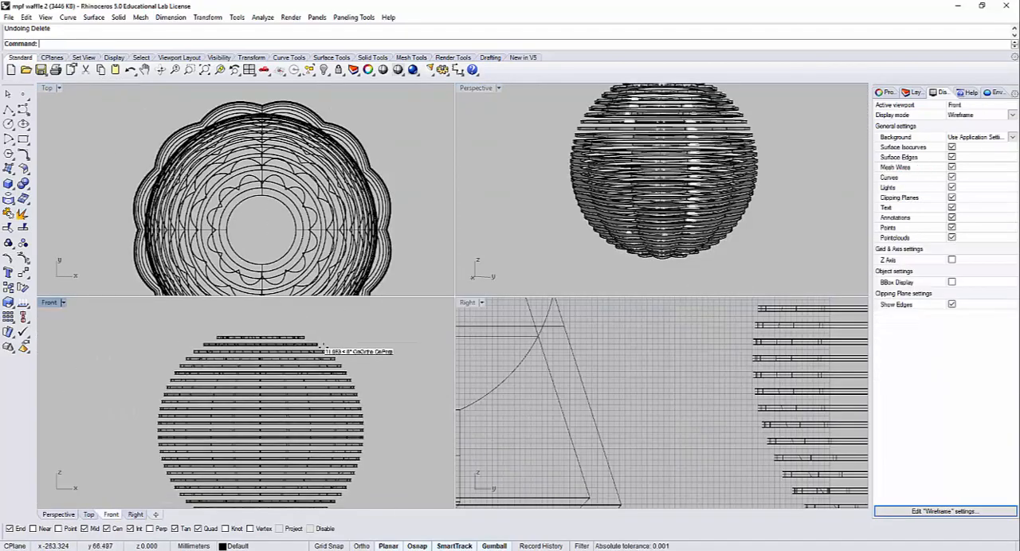
pyautogui.click(309, 345)
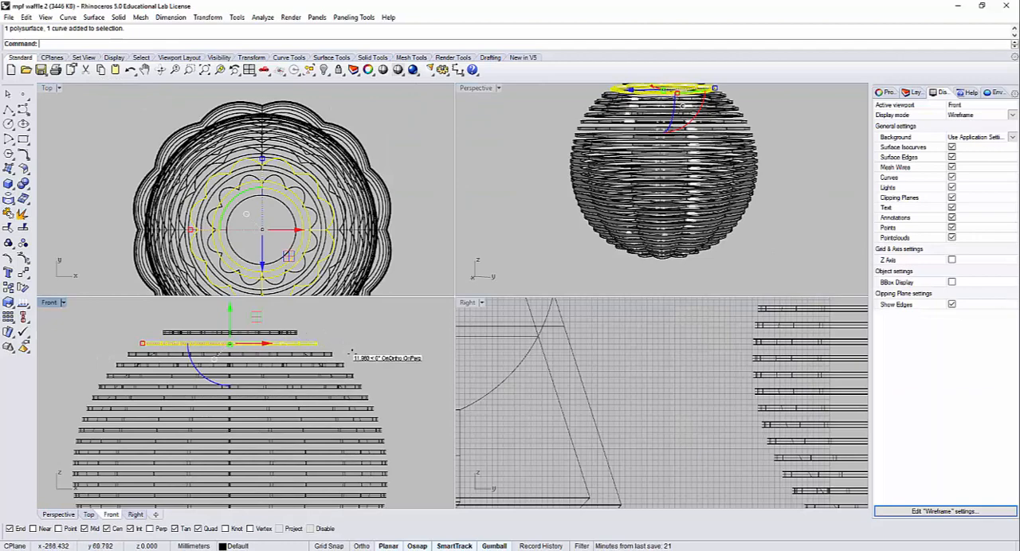
pyautogui.scroll(4, 366, 379)
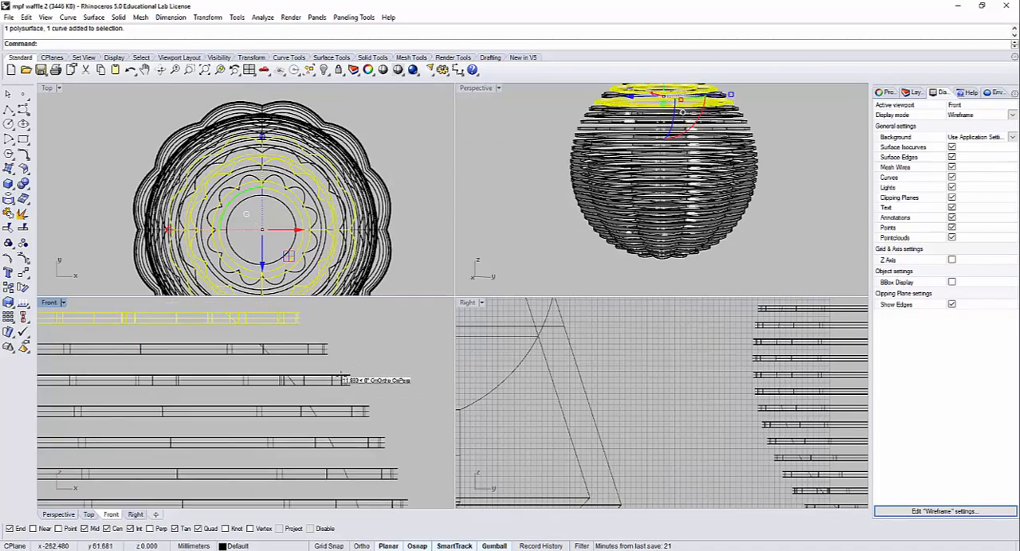
pyautogui.moveTo(406, 398); pyautogui.dragTo(403, 341, button='right')
pyautogui.keyDown('shift'); pyautogui.click(364, 391); pyautogui.keyUp('shift')
pyautogui.moveTo(415, 389); pyautogui.dragTo(392, 337, button='right')
pyautogui.keyDown('shift'); pyautogui.click(355, 395); pyautogui.keyUp('shift')
pyautogui.moveTo(395, 422); pyautogui.dragTo(360, 341, button='right')
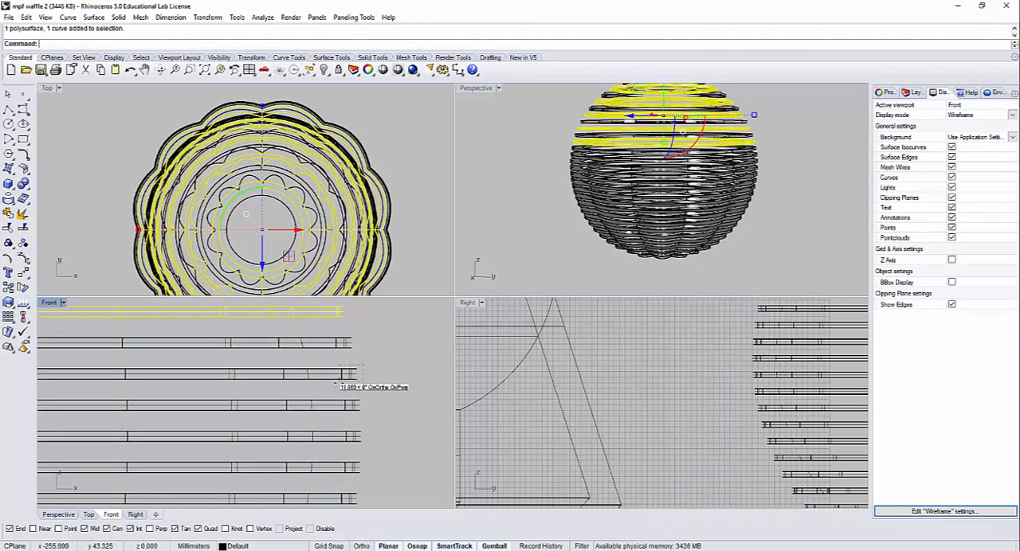
pyautogui.keyDown('shift'); pyautogui.click(337, 375); pyautogui.keyUp('shift')
pyautogui.moveTo(388, 413); pyautogui.dragTo(376, 358, button='right')
pyautogui.keyDown('shift'); pyautogui.click(337, 384); pyautogui.keyUp('shift')
pyautogui.moveTo(380, 425); pyautogui.dragTo(391, 362, button='right')
pyautogui.keyDown('shift'); pyautogui.click(328, 397); pyautogui.keyUp('shift')
pyautogui.keyDown('shift'); pyautogui.click(325, 398); pyautogui.keyUp('shift')
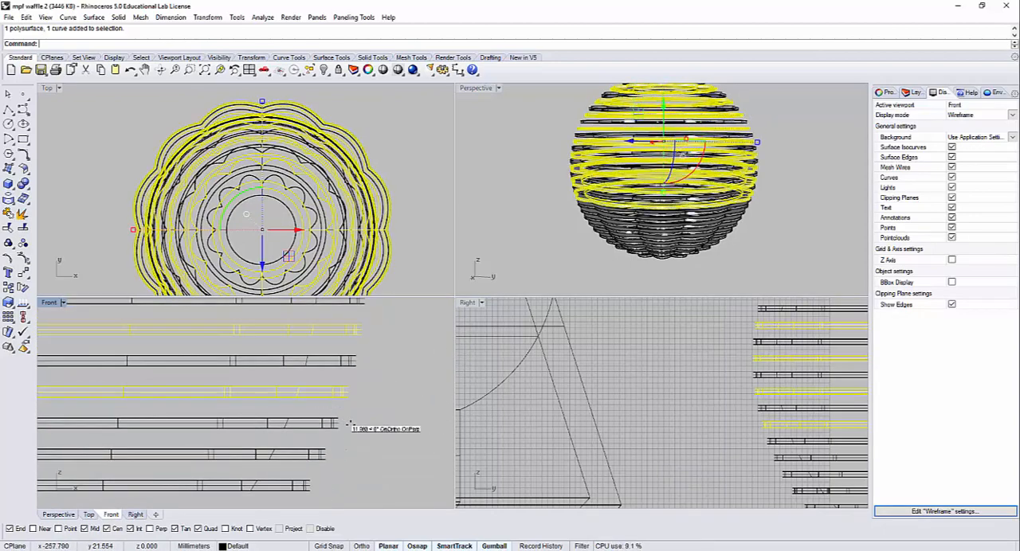
pyautogui.moveTo(346, 441); pyautogui.dragTo(391, 326, button='right')
pyautogui.keyDown('shift'); pyautogui.click(325, 416); pyautogui.keyUp('shift')
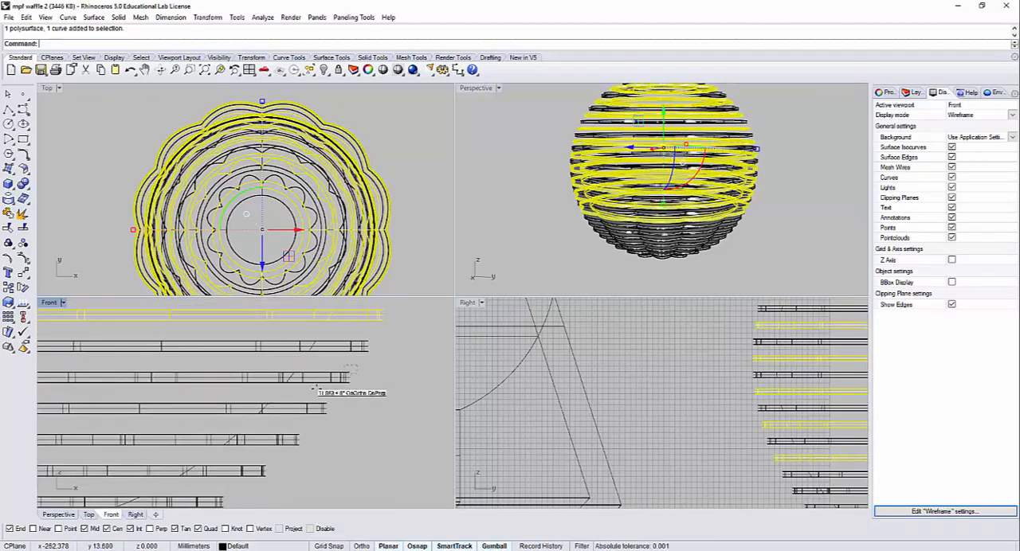
pyautogui.keyDown('shift'); pyautogui.click(314, 382); pyautogui.keyUp('shift')
pyautogui.moveTo(366, 423); pyautogui.dragTo(396, 359, button='right')
pyautogui.keyDown('shift'); pyautogui.click(302, 379); pyautogui.keyUp('shift')
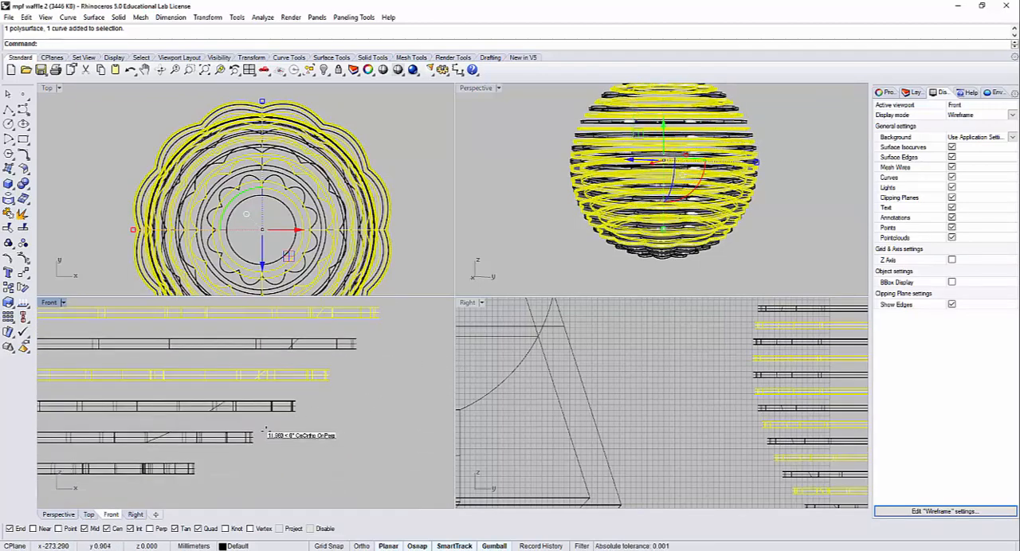
pyautogui.scroll(-5, 333, 301)
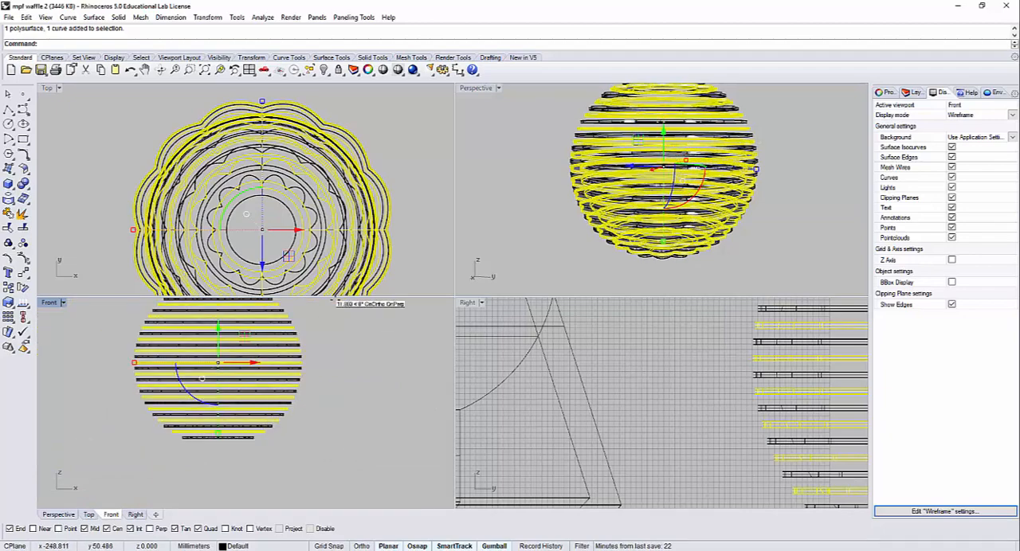
# Step: Rotate the selected alternate slices slightly clockwise about the sphere's vertical axis in the Top view to stagger their lobes, and deselect them
pyautogui.scroll(-8, 247, 222)
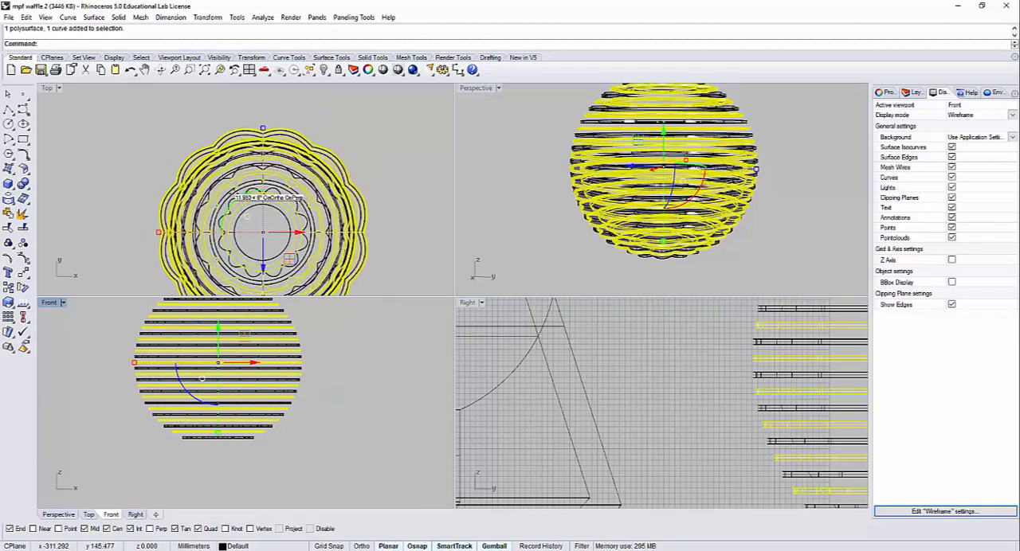
pyautogui.moveTo(216, 169); pyautogui.dragTo(251, 194)
pyautogui.moveTo(209, 245); pyautogui.dragTo(227, 227)
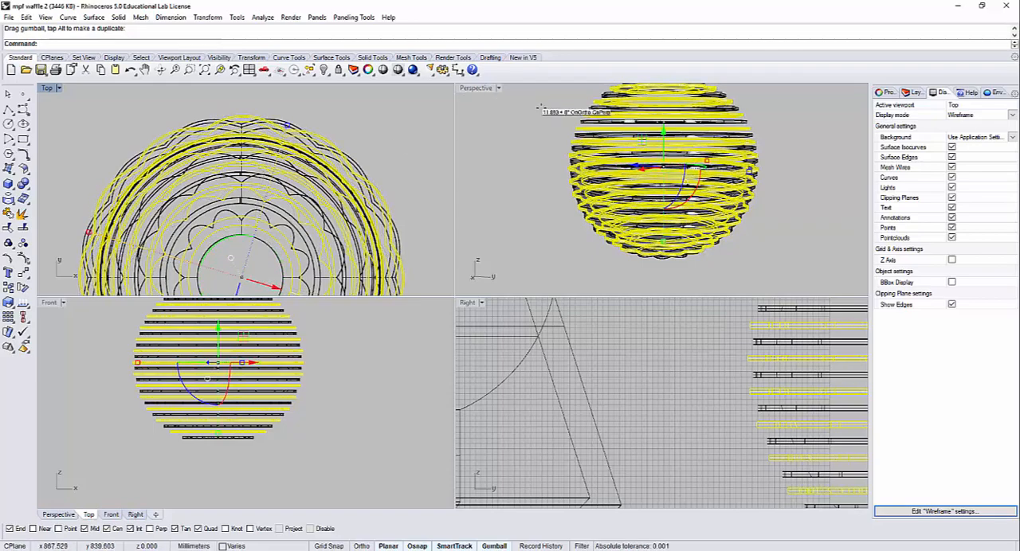
pyautogui.click(507, 90)
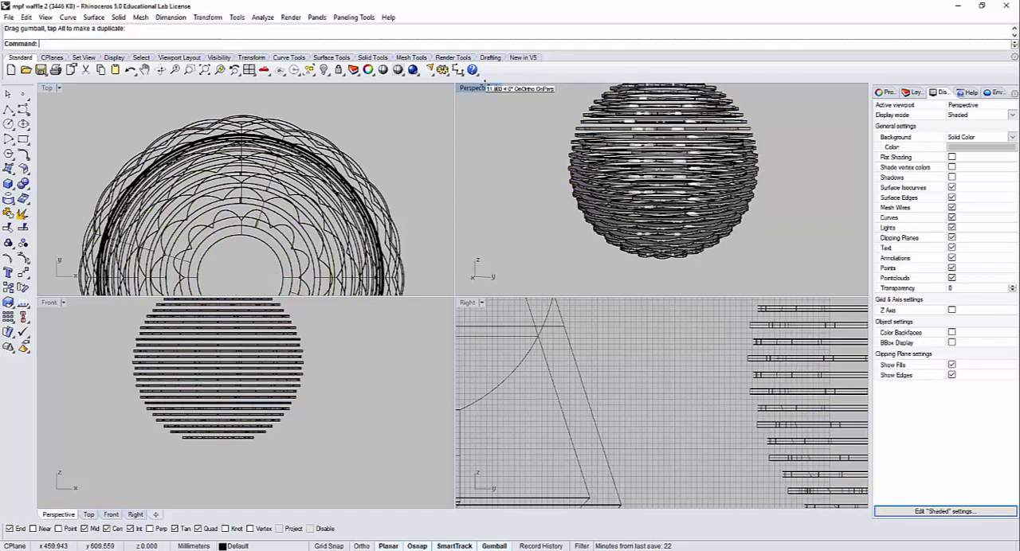
# Step: Maximize the Perspective view and examine the staggered slices from above and from the side in Rendered display mode
pyautogui.doubleClick(478, 88)
pyautogui.moveTo(503, 159); pyautogui.dragTo(571, 234, button='right')
pyautogui.scroll(-6, 448, 298)
pyautogui.click(80, 87)
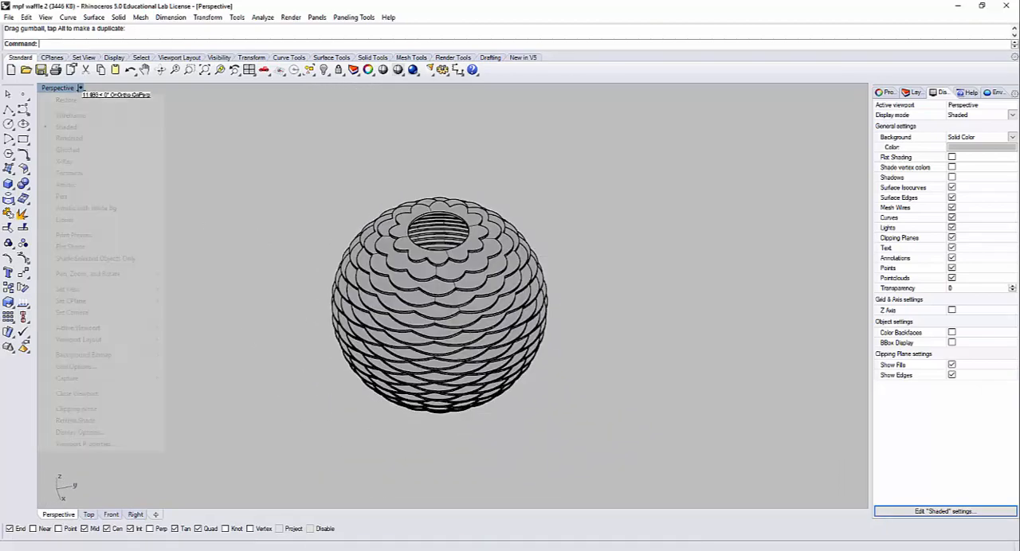
pyautogui.click(87, 138)
pyautogui.moveTo(528, 381); pyautogui.dragTo(484, 405, button='right')
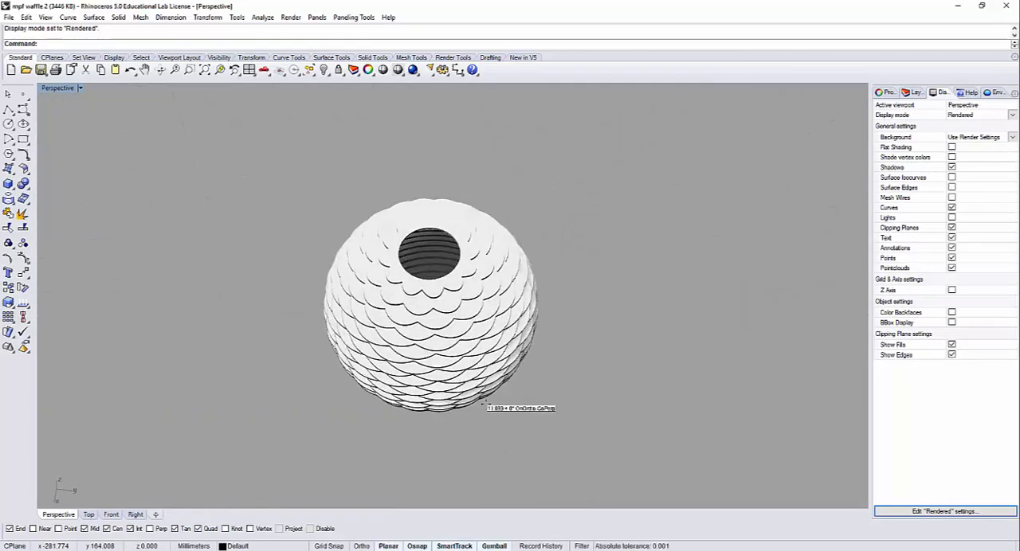
pyautogui.scroll(6, 436, 291)
pyautogui.moveTo(437, 286); pyautogui.dragTo(497, 203, button='right')
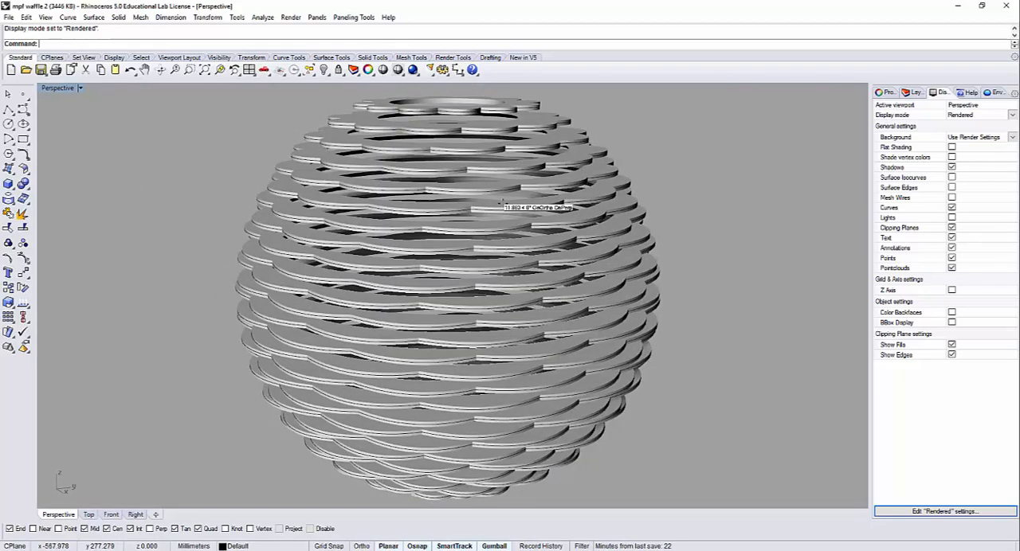
# Step: Switch the Perspective view to Shaded display mode and examine the staggered lobes around the central opening from above
pyautogui.click(71, 88)
pyautogui.click(78, 127)
pyautogui.moveTo(327, 219)
pyautogui.mouseDown(button='right')
pyautogui.moveTo(514, 192)
pyautogui.moveTo(506, 263)
pyautogui.mouseUp(button='right')
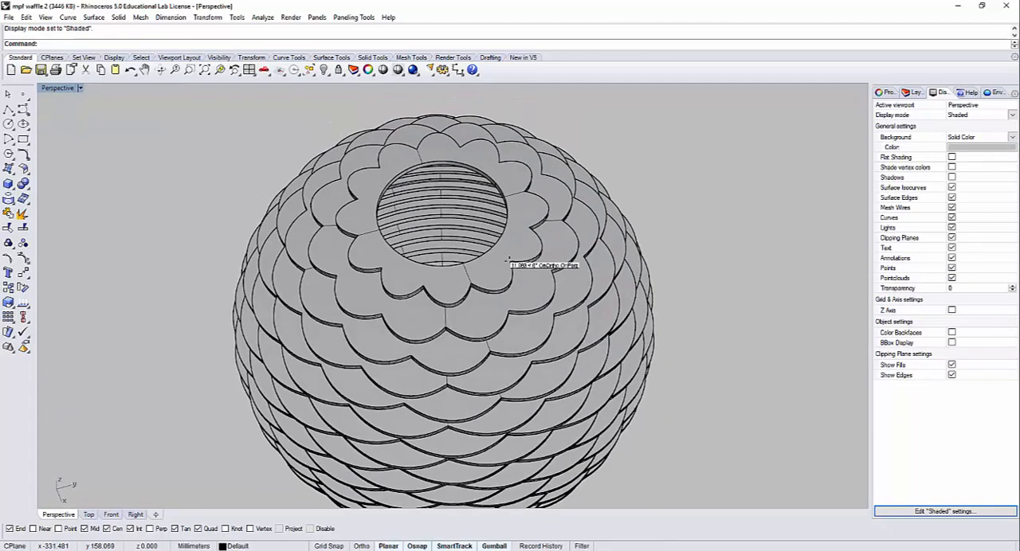
# Step: Switch to the web browser to examine the reference photo of laser-cut wavy bowls, and return to Rhino
pyautogui.hotkey('alt', 'Tab')
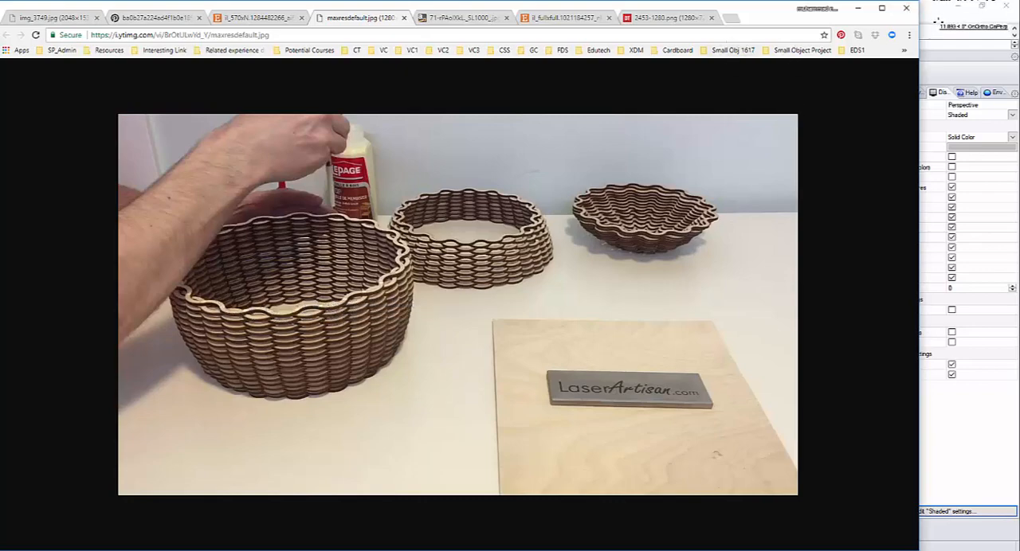
pyautogui.click(930, 19)
# Step: Use Show Selected to bring back the hidden lobed sphere positioned just after the sphere with the radial lines
pyautogui.scroll(-12, 405, 248)
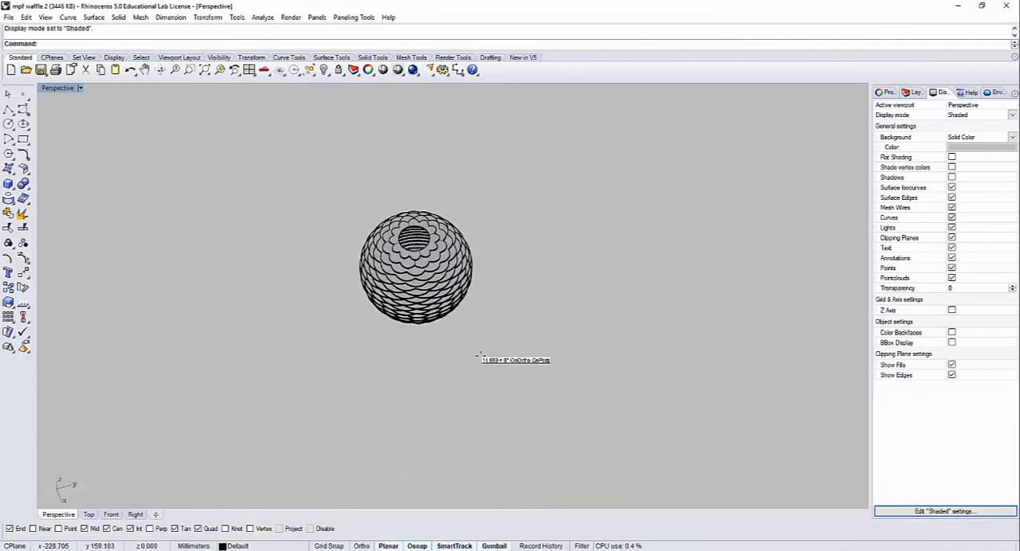
pyautogui.hotkey('ctrl', 'shift', 'h')
pyautogui.scroll(-6, 455, 358)
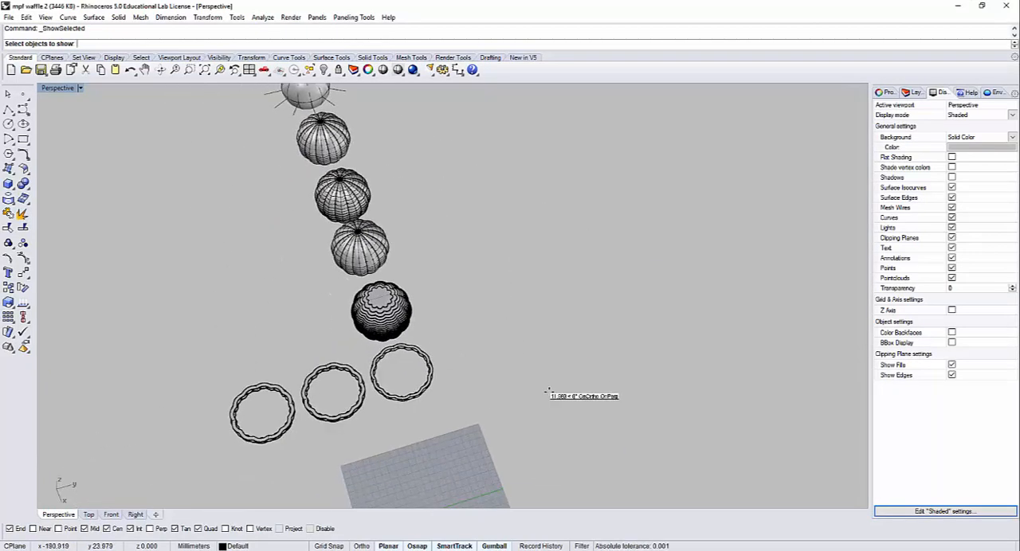
pyautogui.keyDown('shift'); pyautogui.moveTo(548, 394); pyautogui.dragTo(529, 474, button='right'); pyautogui.keyUp('shift')
pyautogui.moveTo(417, 376); pyautogui.dragTo(582, 388, button='right')
pyautogui.scroll(8, 236, 347)
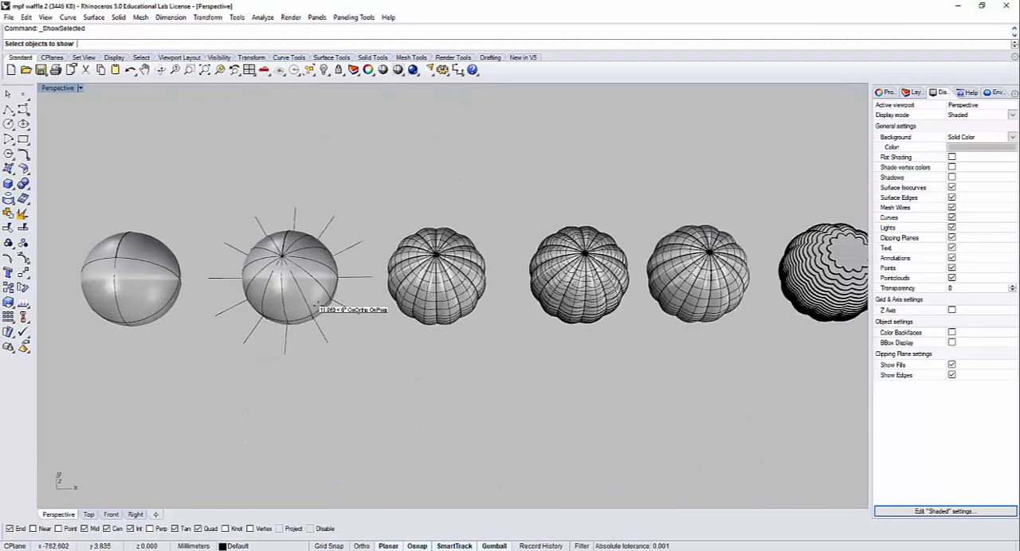
pyautogui.moveTo(468, 345); pyautogui.dragTo(511, 387, button='right')
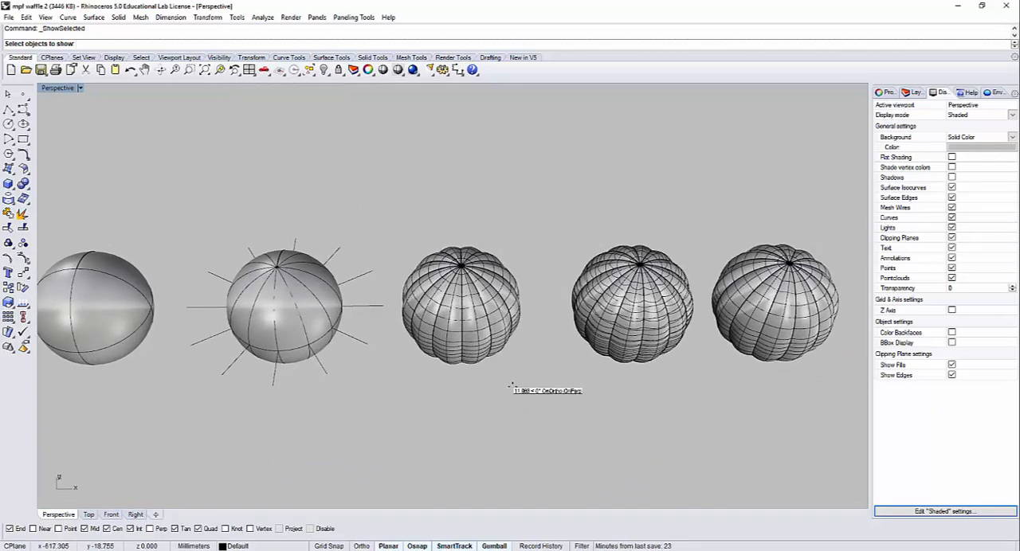
pyautogui.moveTo(403, 216); pyautogui.dragTo(402, 215)
pyautogui.rightClick(455, 250)
pyautogui.scroll(3, 459, 274)
# Step: Delete the lobe surfaces on the front half of the restored sphere, keeping the rib curves
pyautogui.click(475, 324)
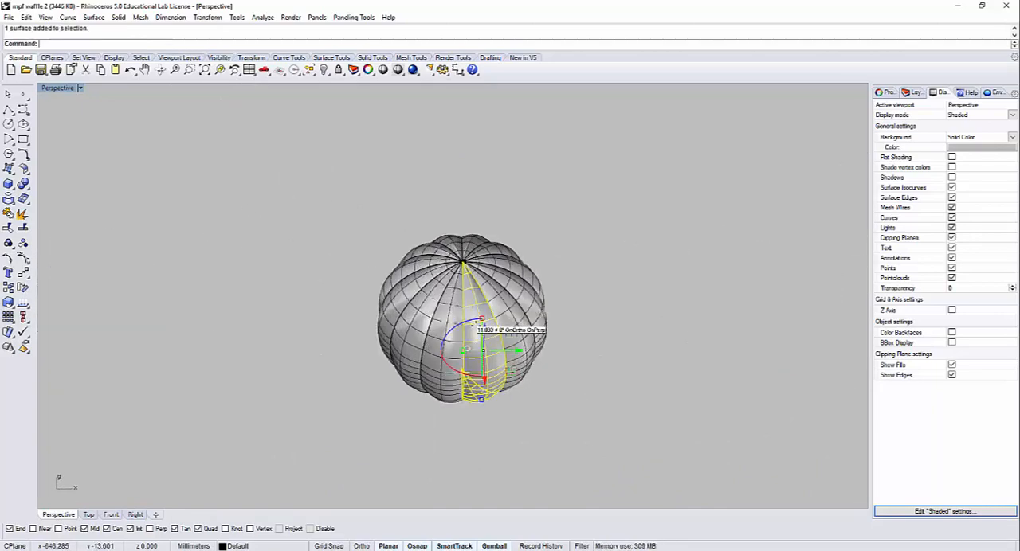
pyautogui.keyDown('shift'); pyautogui.click(517, 315); pyautogui.keyUp('shift')
pyautogui.moveTo(520, 335); pyautogui.dragTo(516, 318, button='right')
pyautogui.keyDown('shift'); pyautogui.click(520, 310); pyautogui.keyUp('shift')
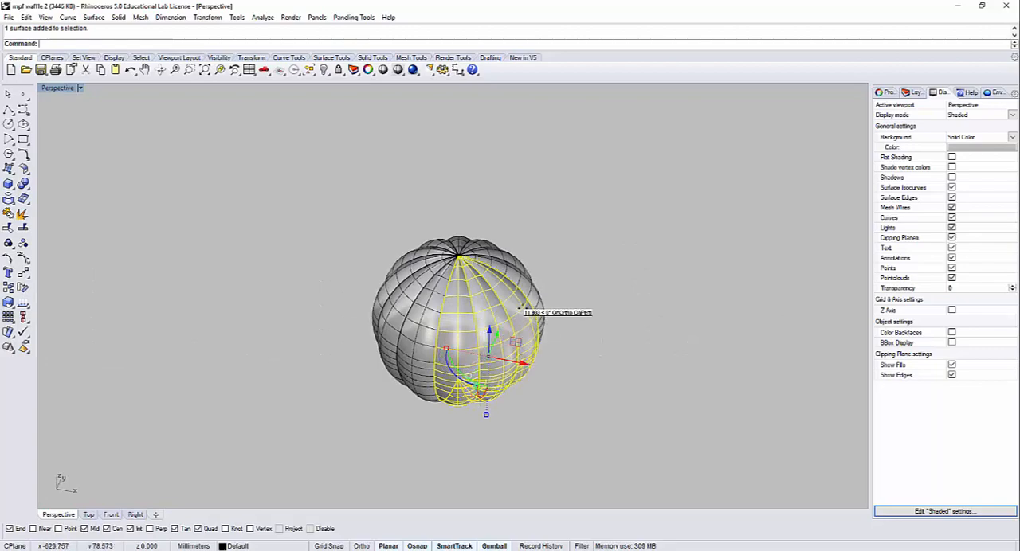
pyautogui.press('Delete')
pyautogui.scroll(3, 364, 356)
pyautogui.click(304, 342)
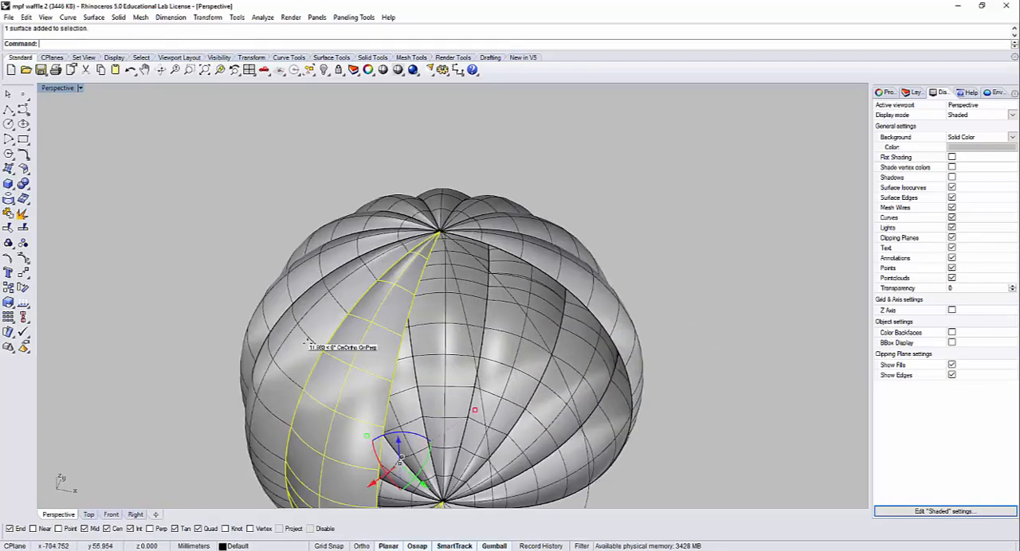
pyautogui.press('Delete')
pyautogui.click(322, 267)
pyautogui.press('Delete')
# Step: Delete the remaining lobe surfaces around the back of the sphere so only the curves are left
pyautogui.moveTo(350, 289); pyautogui.dragTo(356, 323, button='right')
pyautogui.click(316, 311)
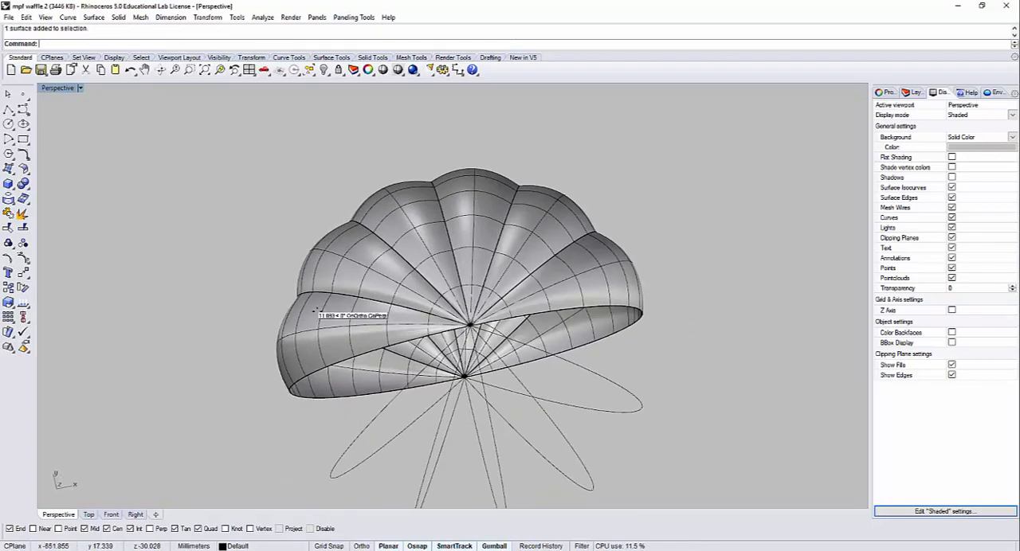
pyautogui.press('Delete')
pyautogui.click(346, 239)
pyautogui.press('Delete')
pyautogui.click(389, 193)
pyautogui.press('Delete')
pyautogui.click(503, 187)
pyautogui.press('Delete')
pyautogui.click(546, 192)
pyautogui.press('Delete')
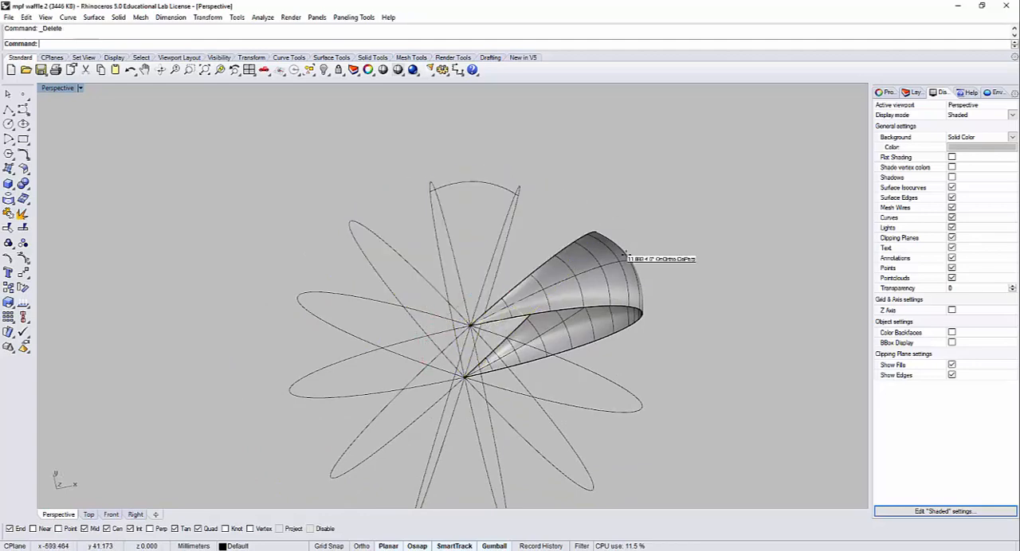
pyautogui.click(617, 246)
pyautogui.press('Delete')
# Step: Delete the extra arc spanning the upper ribs, keeping a single profile arc between two neighbouring ribs
pyautogui.moveTo(619, 247); pyautogui.dragTo(490, 204, button='right')
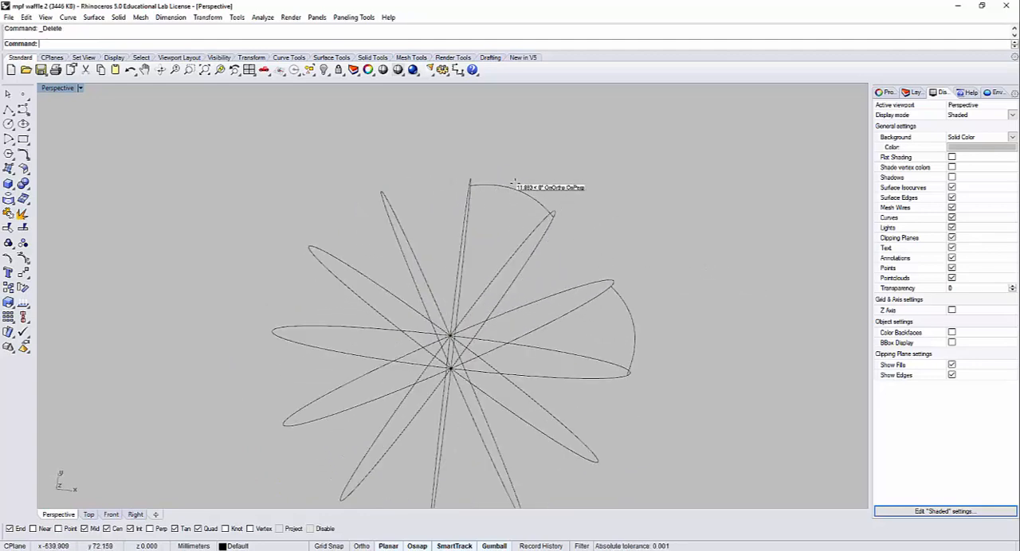
pyautogui.click(514, 194)
pyautogui.press('Delete')
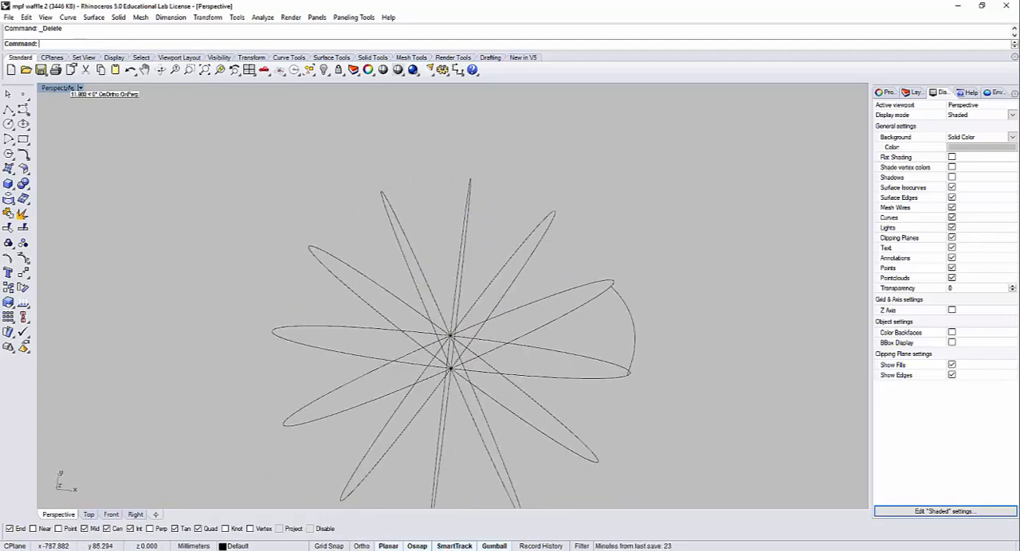
# Step: Restore the four-viewport layout and hide the staggered slices with their curves, selecting them in the Top view
pyautogui.doubleClick(67, 88)
pyautogui.scroll(-10, 333, 210)
pyautogui.moveTo(335, 255); pyautogui.dragTo(279, 182)
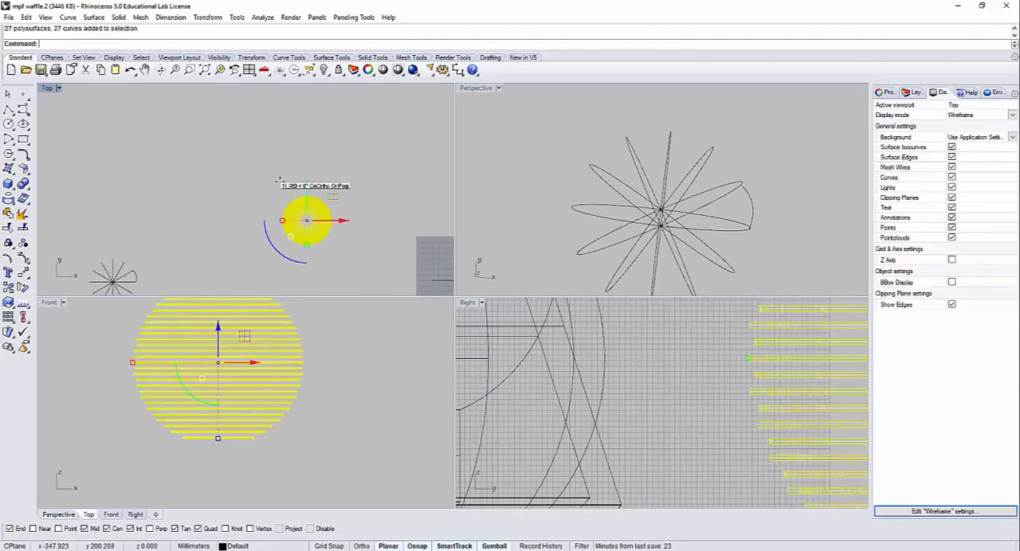
pyautogui.hotkey('ctrl', 'h')
# Step: Draw a straight polyline in the Top view from the arc's lower end to the end of the adjacent rib
pyautogui.moveTo(132, 275); pyautogui.dragTo(220, 183, button='right')
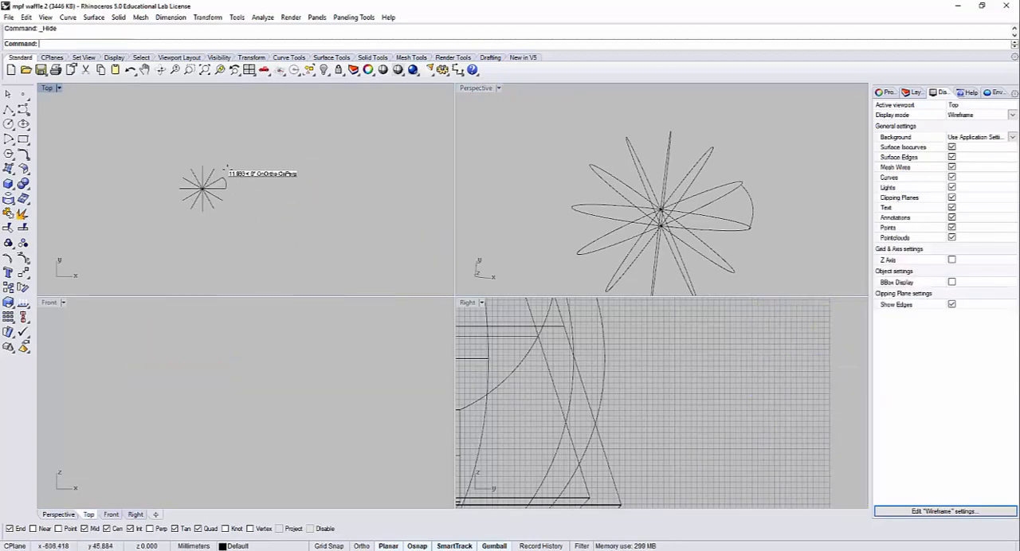
pyautogui.scroll(10, 225, 172)
pyautogui.scroll(8, 278, 182)
pyautogui.moveTo(230, 231); pyautogui.dragTo(314, 191, button='right')
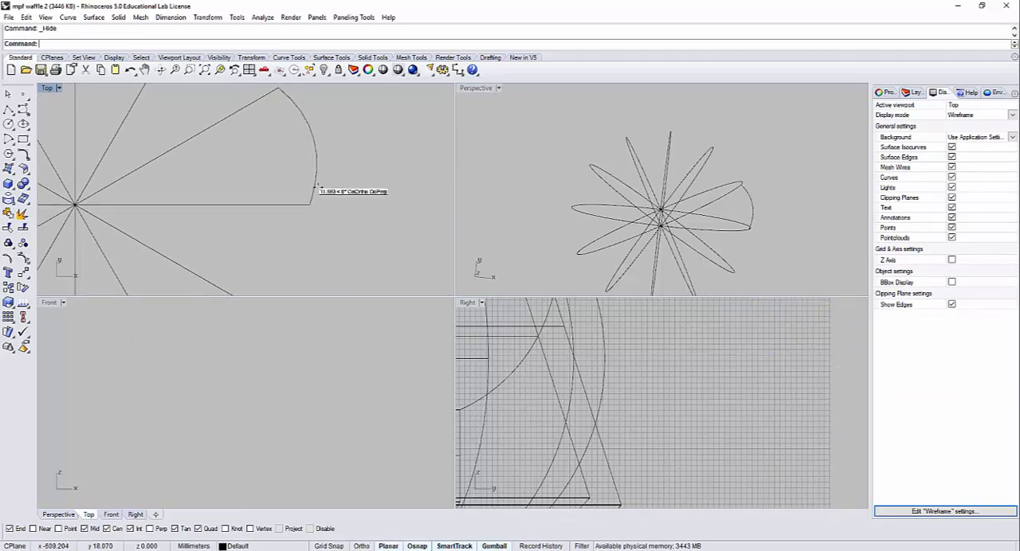
pyautogui.moveTo(331, 168); pyautogui.dragTo(269, 137)
pyautogui.moveTo(339, 216); pyautogui.dragTo(357, 198, button='right')
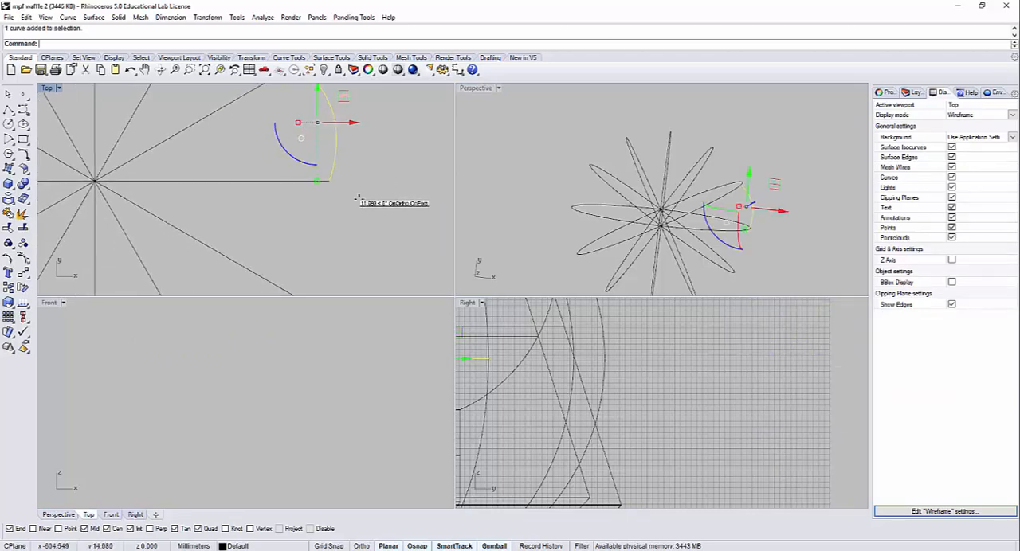
pyautogui.scroll(-6, 357, 199)
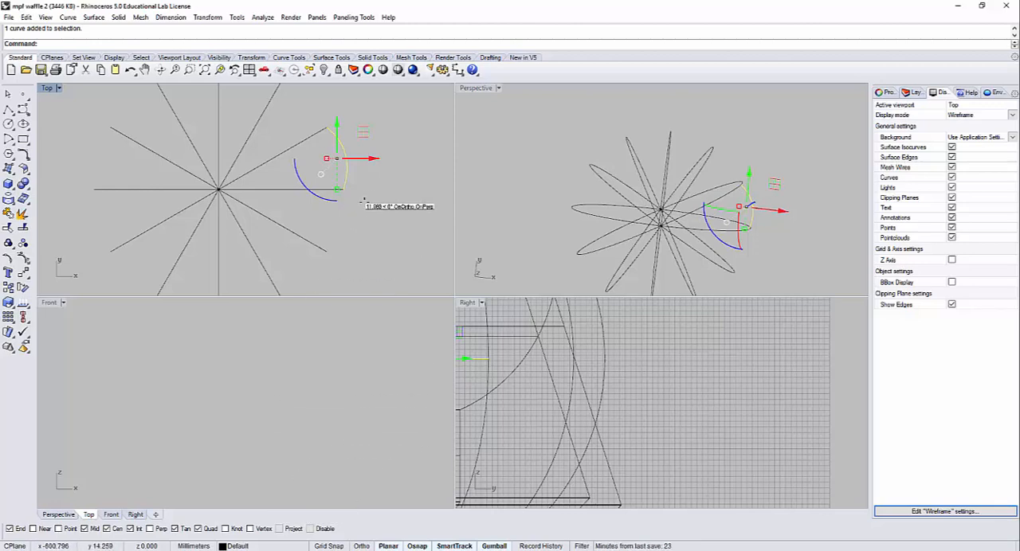
pyautogui.press('Escape')
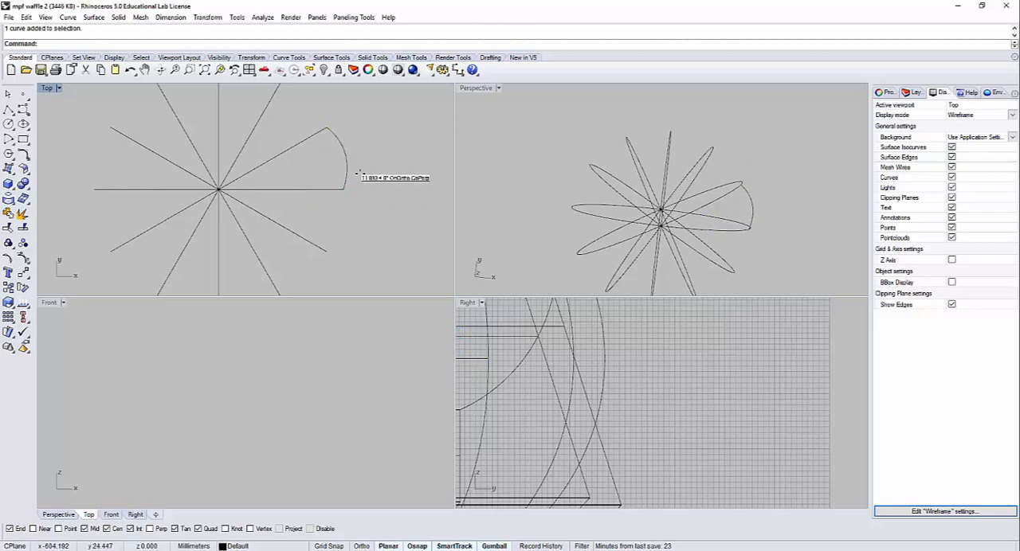
pyautogui.click(9, 109)
pyautogui.click(346, 191)
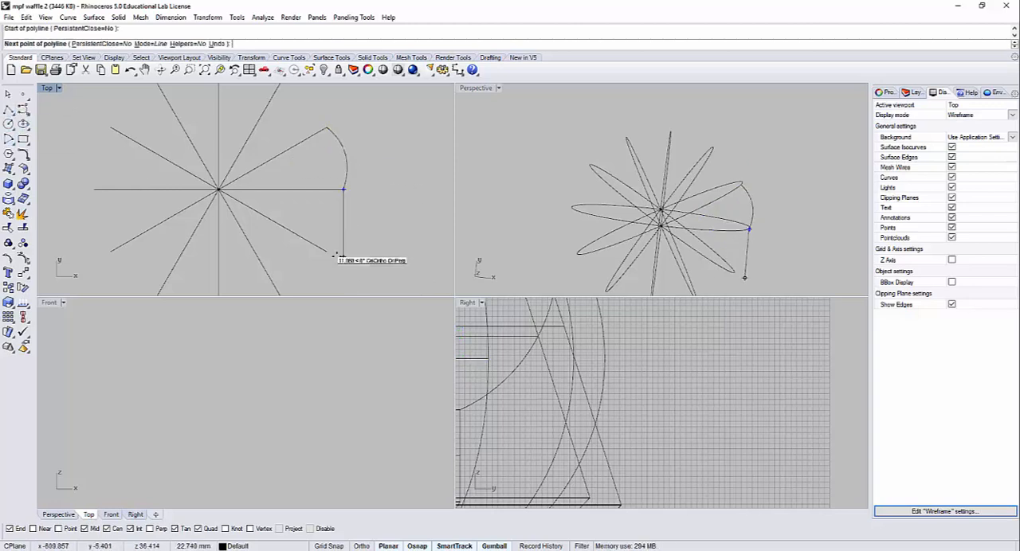
pyautogui.click(327, 251)
pyautogui.press('Return')
# Step: Rebuild the new straight line with four control points
pyautogui.click(330, 235)
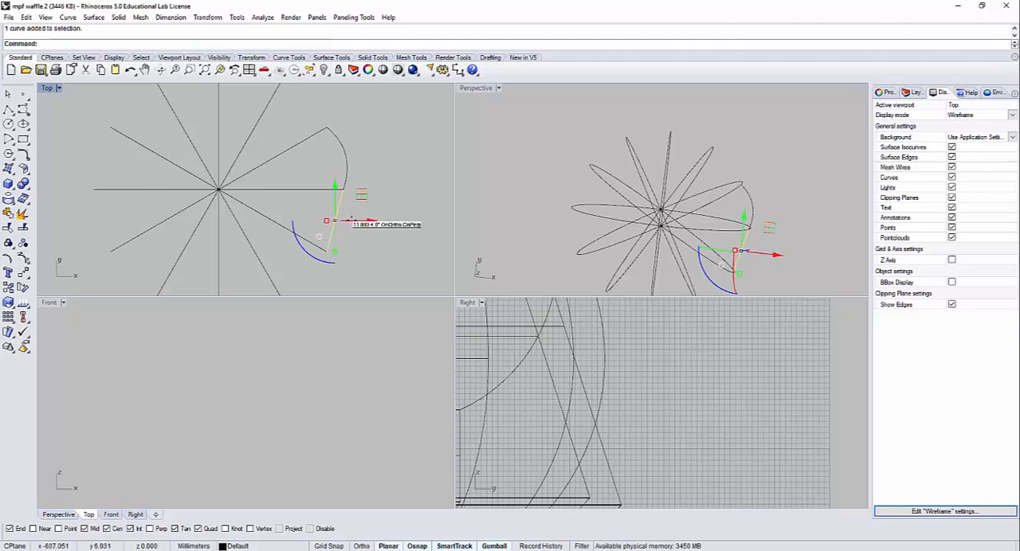
pyautogui.write('R')
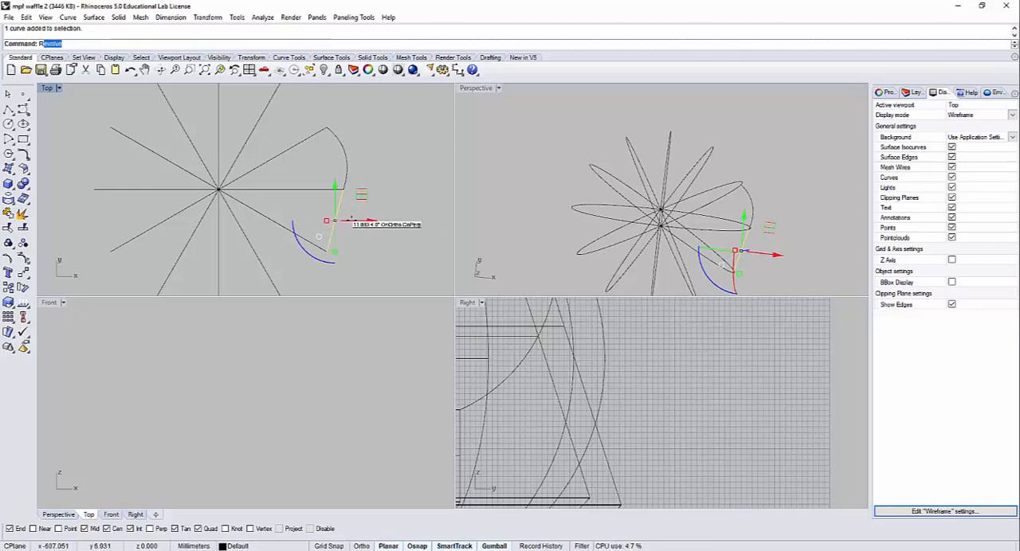
pyautogui.write('ebuild')
pyautogui.press('Return')
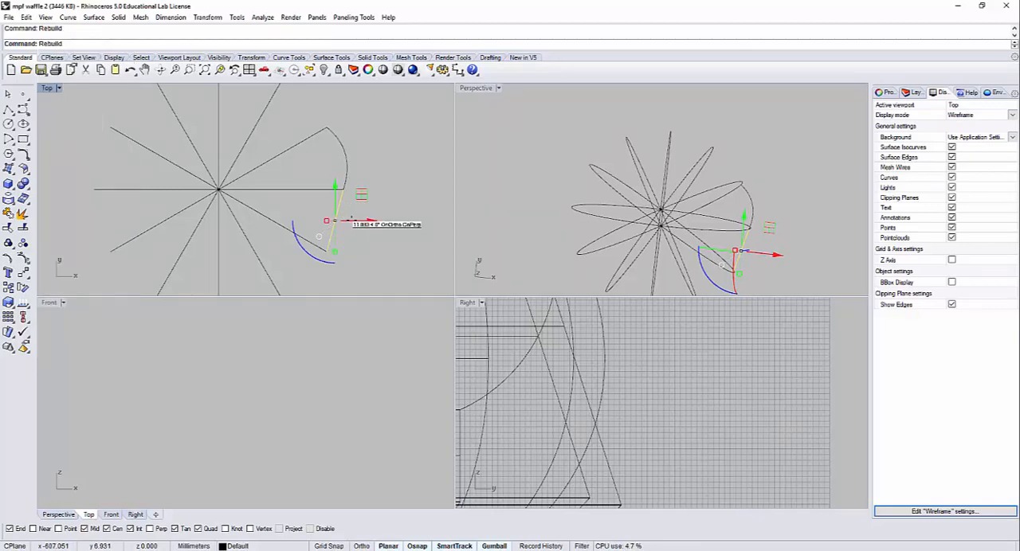
pyautogui.click(331, 246)
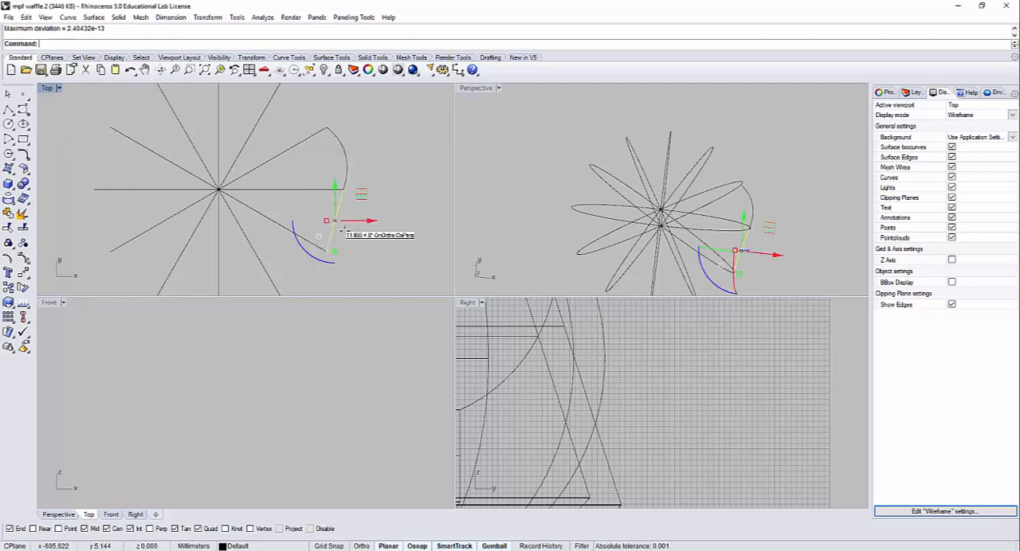
# Step: Turn on the line's control points and move the two middle ones inward to form a concave curve
pyautogui.click(22, 255)
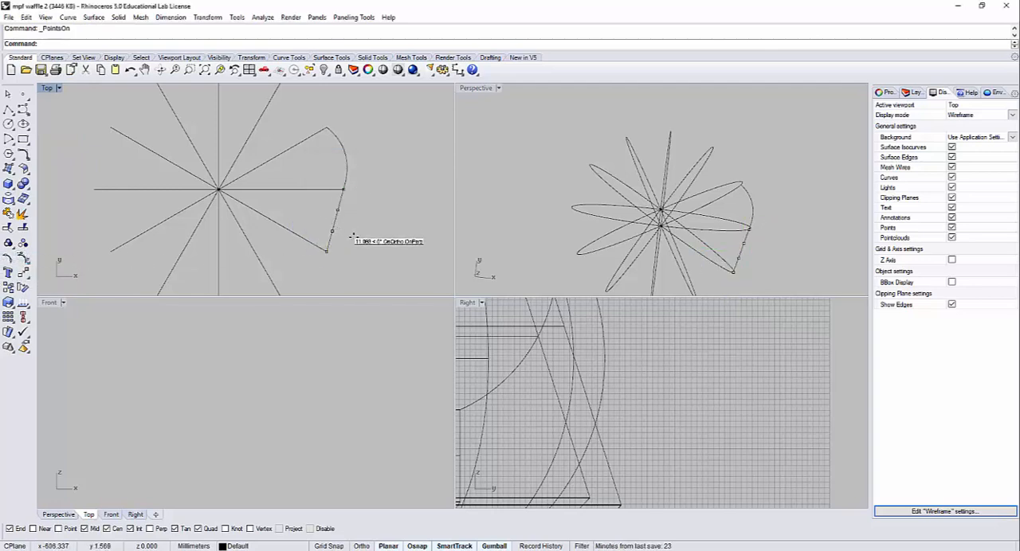
pyautogui.moveTo(322, 207); pyautogui.dragTo(347, 247)
pyautogui.scroll(3, 356, 231)
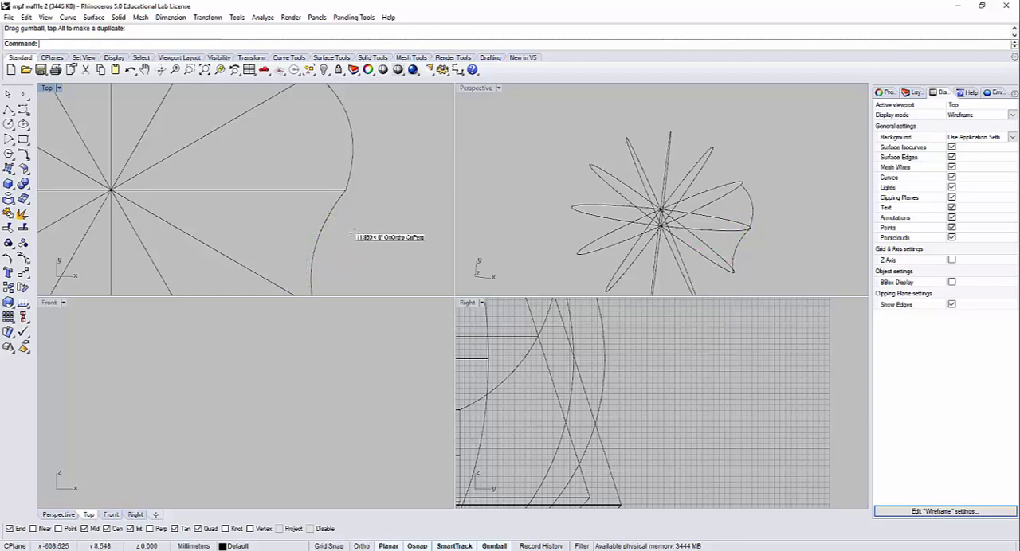
# Step: Polar-array the convex and concave profile curves about the ribs' centre with 6 items over 360 degrees
pyautogui.scroll(-3, 356, 232)
pyautogui.click(349, 193)
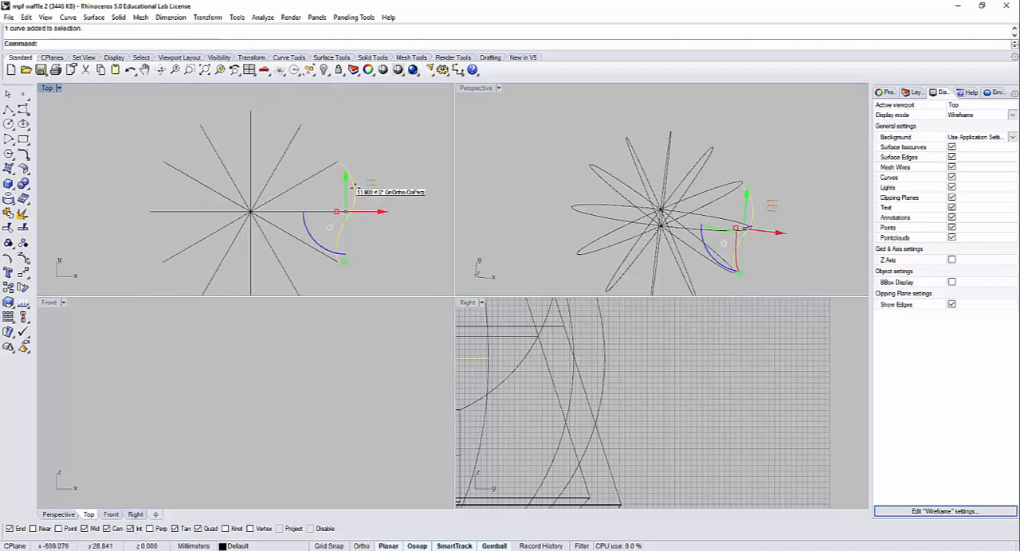
pyautogui.write('Polar')
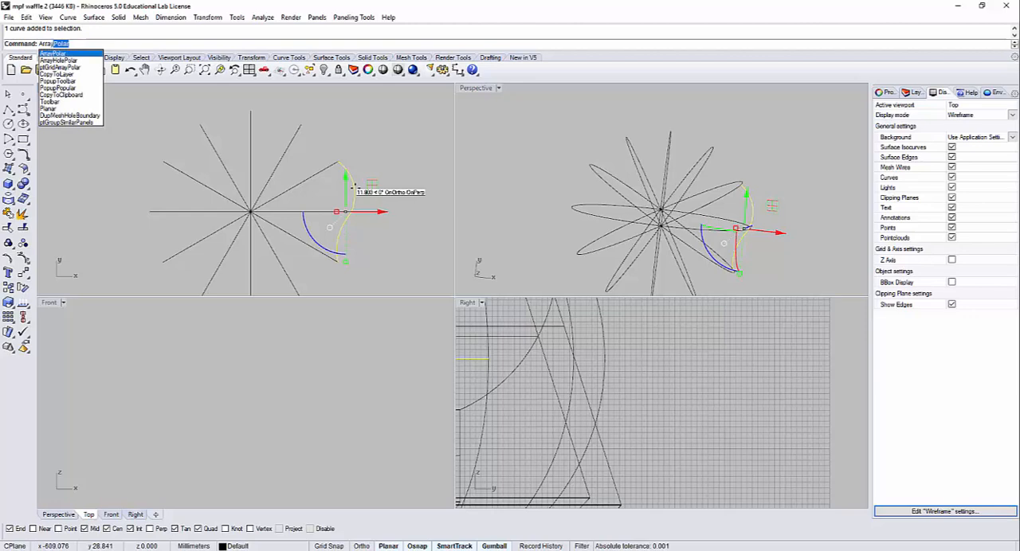
pyautogui.press('Return')
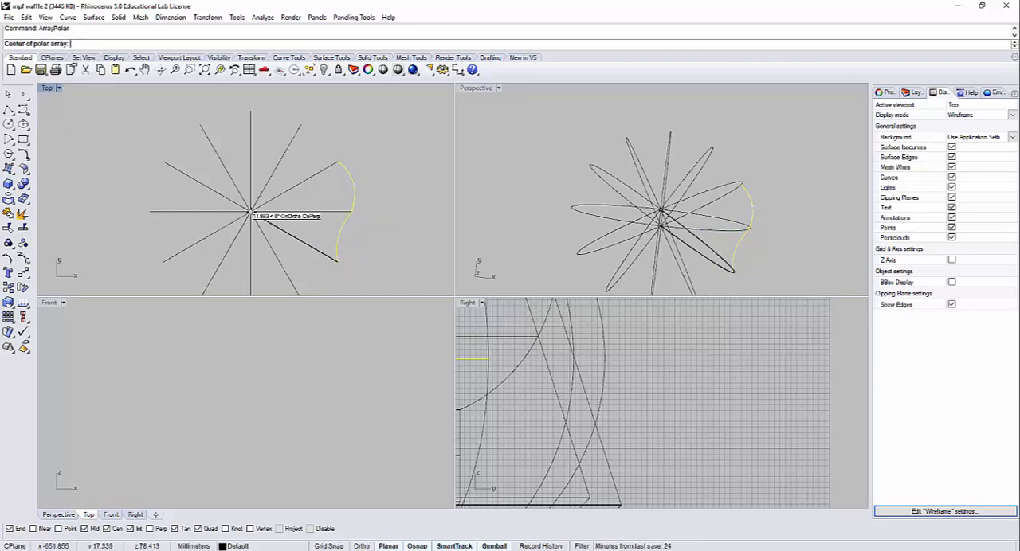
pyautogui.click(251, 212)
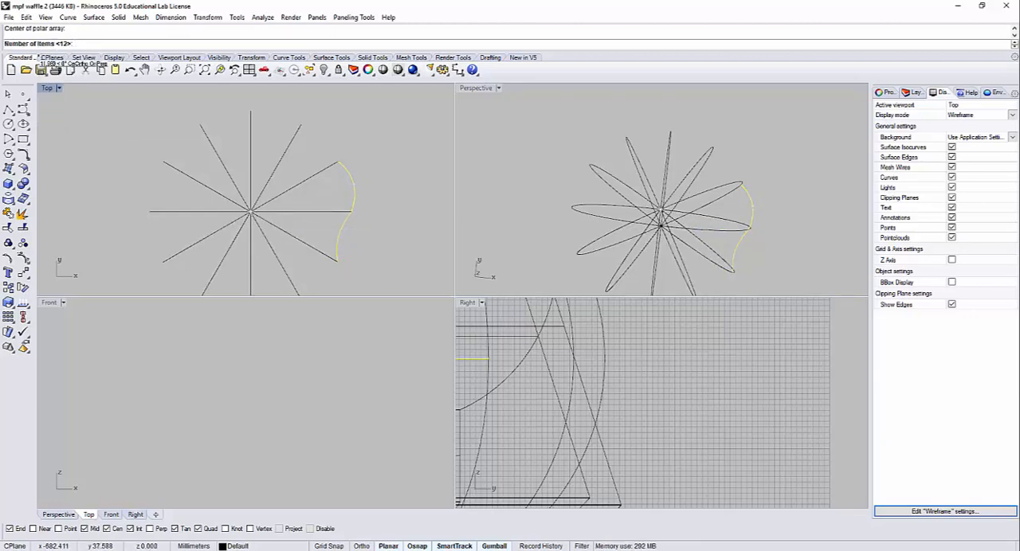
pyautogui.moveTo(333, 209); pyautogui.dragTo(351, 173, button='right')
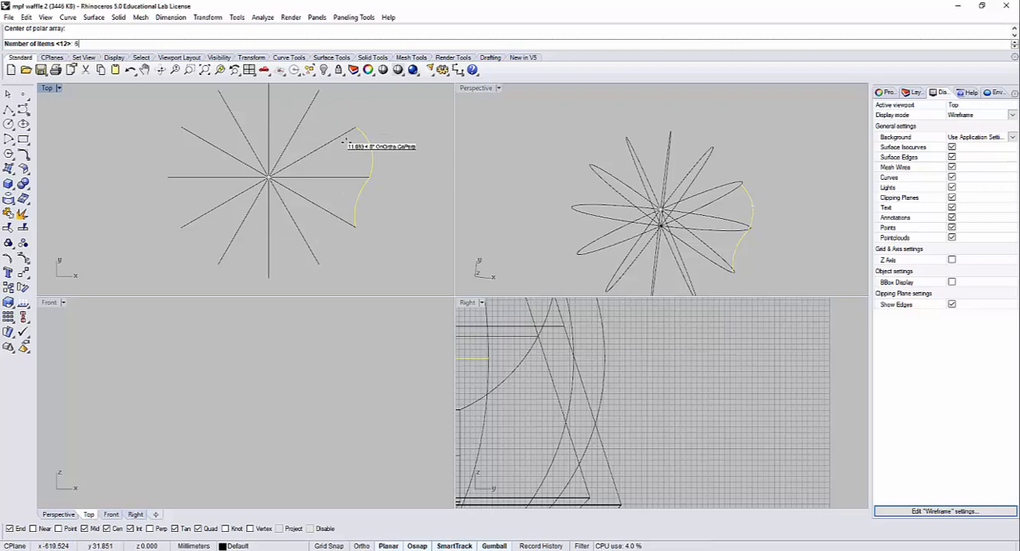
pyautogui.press('Return')
pyautogui.moveTo(485, 164)
pyautogui.mouseDown(button='right')
pyautogui.moveTo(678, 196)
pyautogui.moveTo(719, 154)
pyautogui.moveTo(655, 172)
pyautogui.mouseUp(button='right')
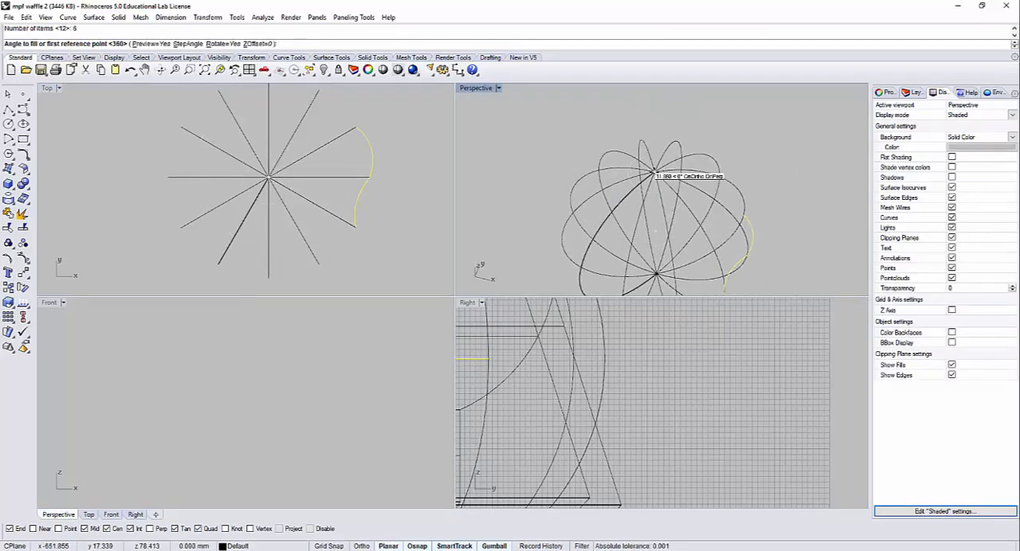
pyautogui.click(653, 171)
pyautogui.press('Return')
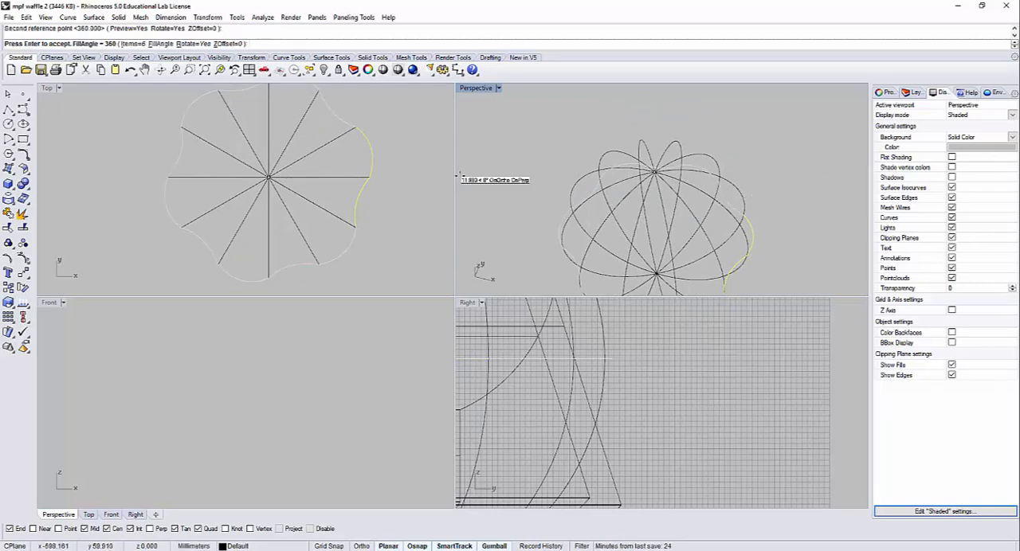
pyautogui.press('Return')
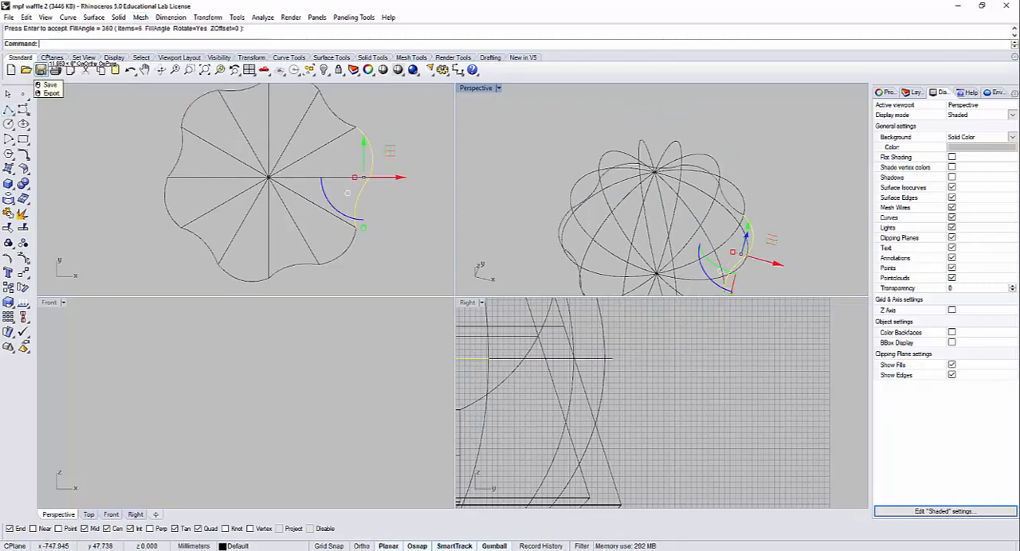
# Step: Start a two-rail sweep using the two ribs on either side of a convex arc as rails
pyautogui.moveTo(728, 249); pyautogui.dragTo(766, 216, button='right')
pyautogui.press('Escape')
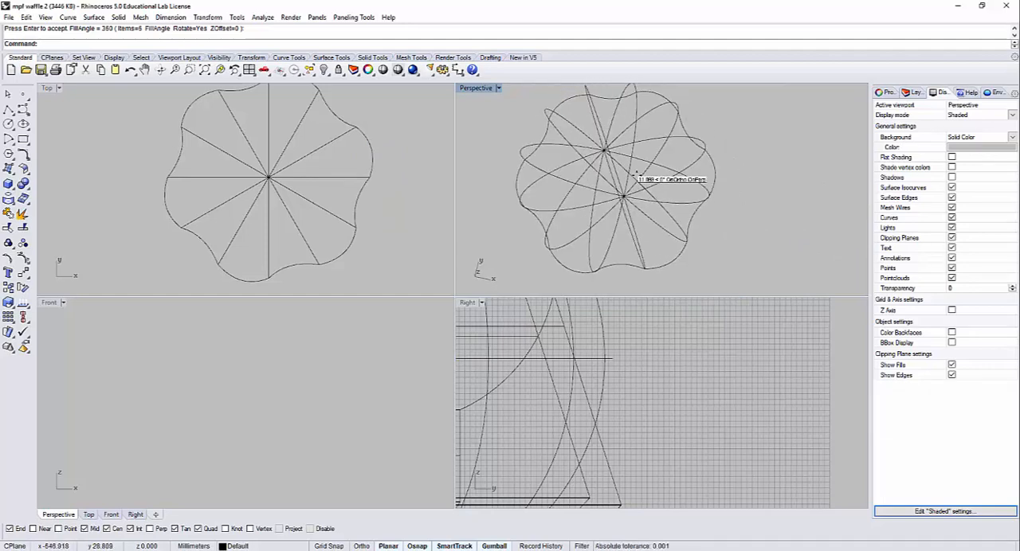
pyautogui.press('Return')
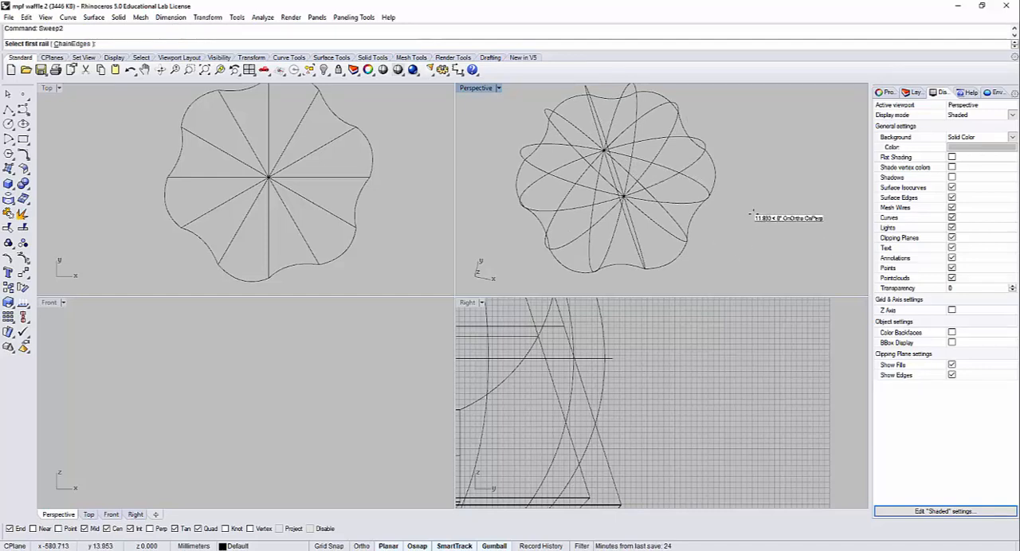
pyautogui.moveTo(746, 195); pyautogui.dragTo(717, 159, button='right')
pyautogui.click(705, 175)
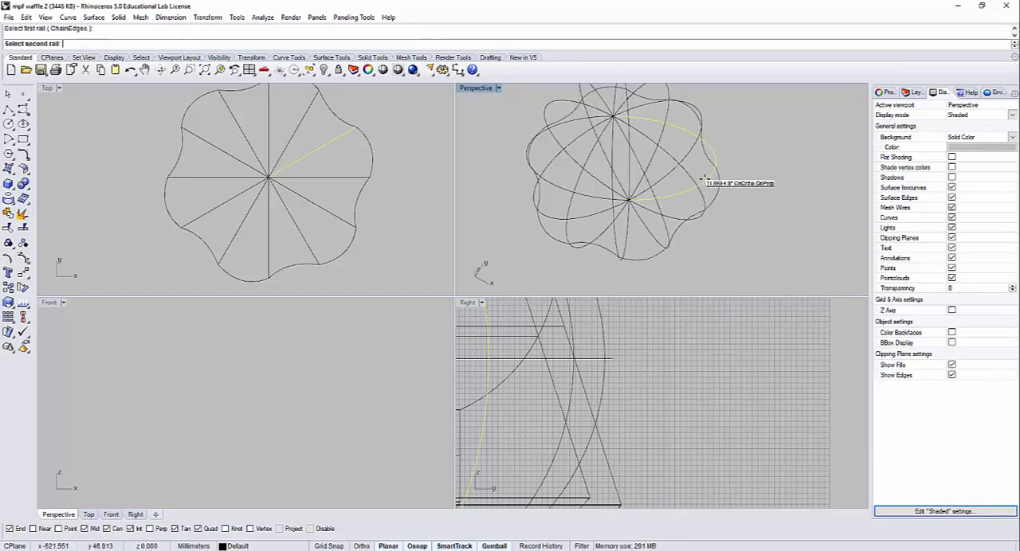
# Step: Complete the convex lobe's sweep with the lower pole point, the convex arc and the upper pole point as cross sections
pyautogui.click(101, 44)
pyautogui.scroll(5, 612, 189)
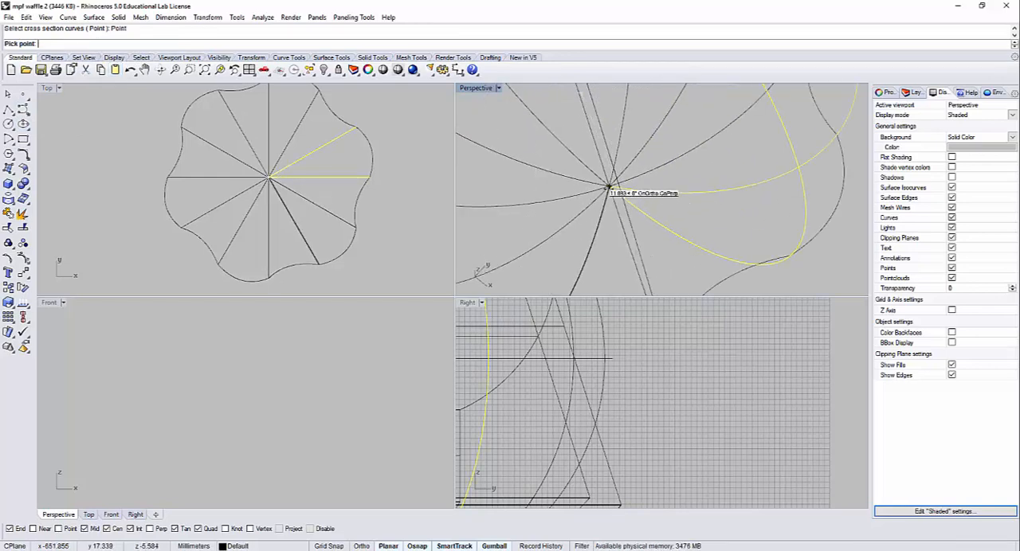
pyautogui.click(610, 188)
pyautogui.scroll(-5, 612, 187)
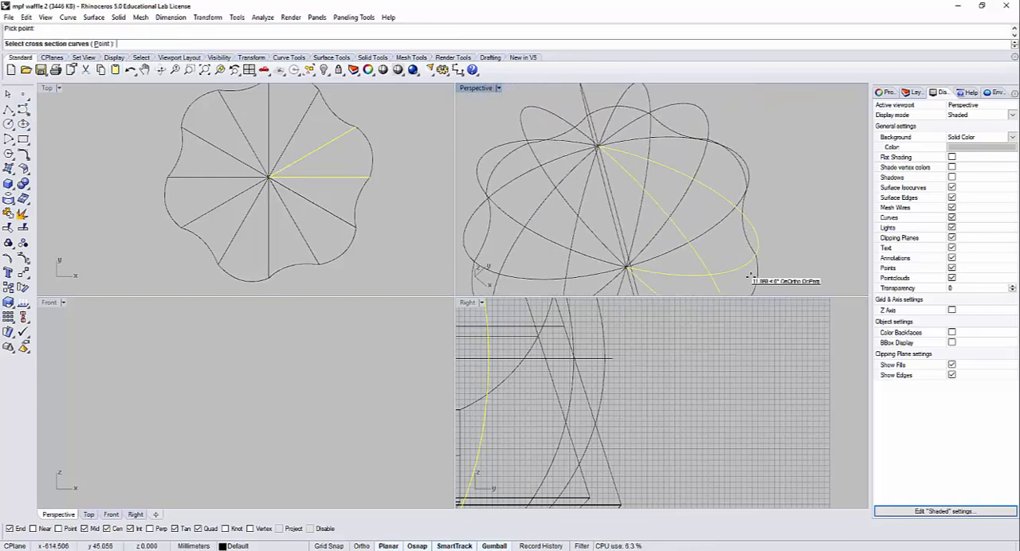
pyautogui.click(756, 278)
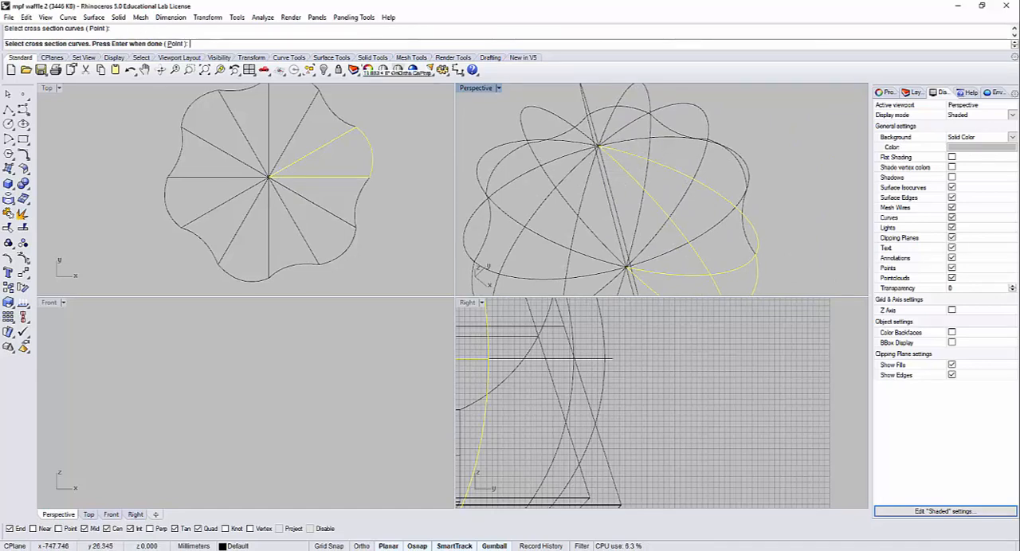
pyautogui.click(175, 44)
pyautogui.moveTo(580, 196); pyautogui.dragTo(607, 187, button='right')
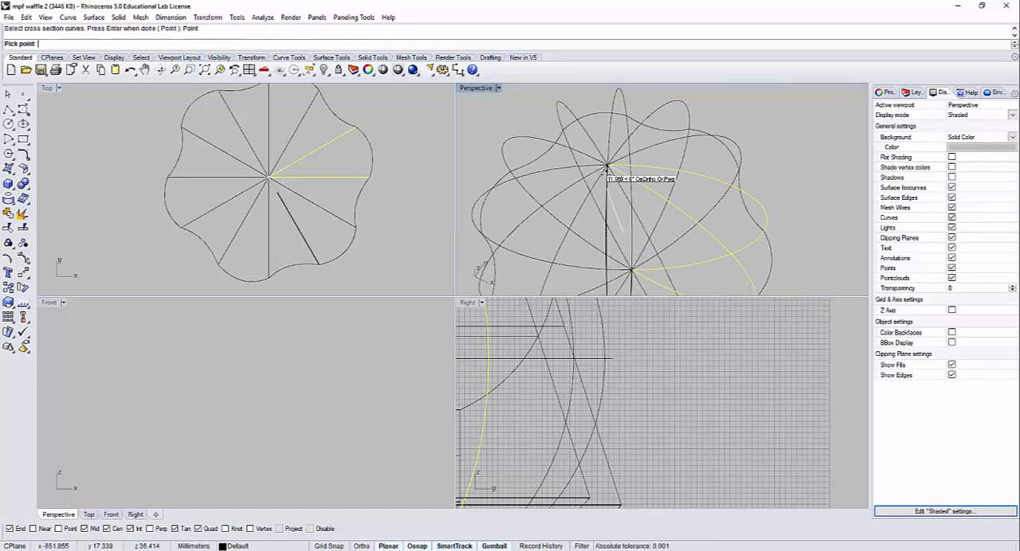
pyautogui.click(608, 165)
pyautogui.scroll(-6, 679, 199)
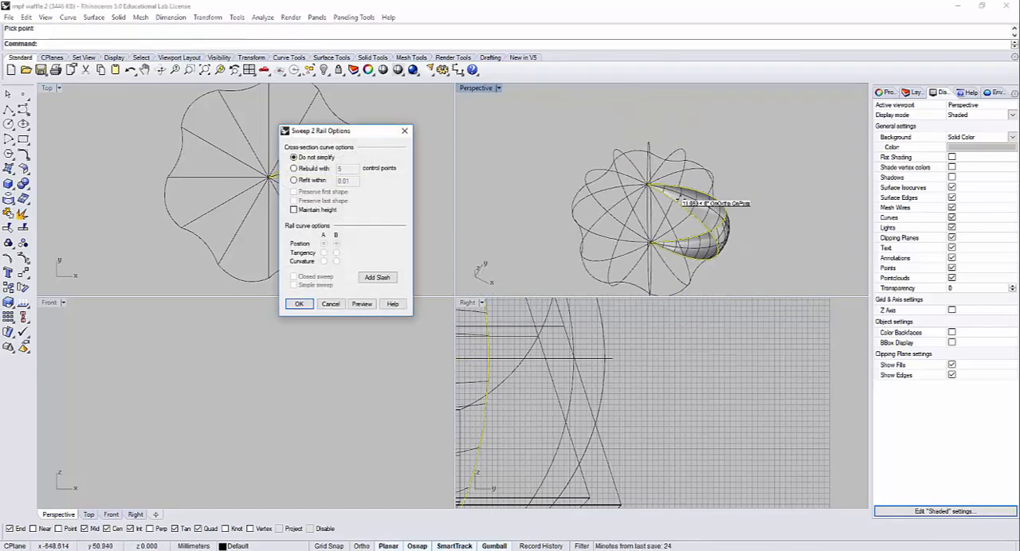
pyautogui.click(313, 304)
# Step: Start another two-rail sweep using the ribs on either side of the adjacent concave curve as rails
pyautogui.moveTo(690, 279)
pyautogui.mouseDown(button='right')
pyautogui.moveTo(681, 204)
pyautogui.moveTo(701, 220)
pyautogui.moveTo(677, 233)
pyautogui.moveTo(722, 208)
pyautogui.moveTo(588, 176)
pyautogui.mouseUp(button='right')
pyautogui.rightClick(699, 220)
pyautogui.scroll(5, 669, 202)
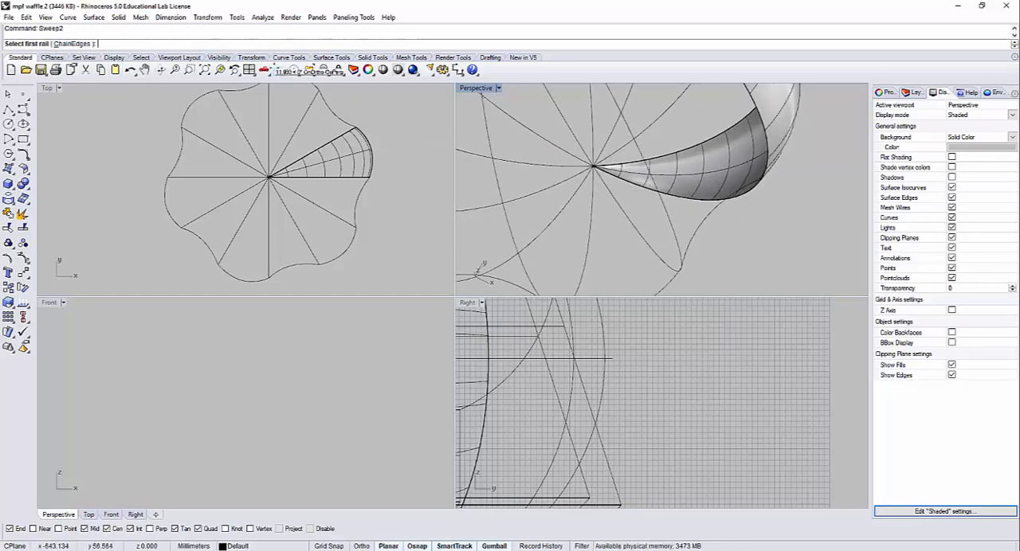
pyautogui.click(682, 216)
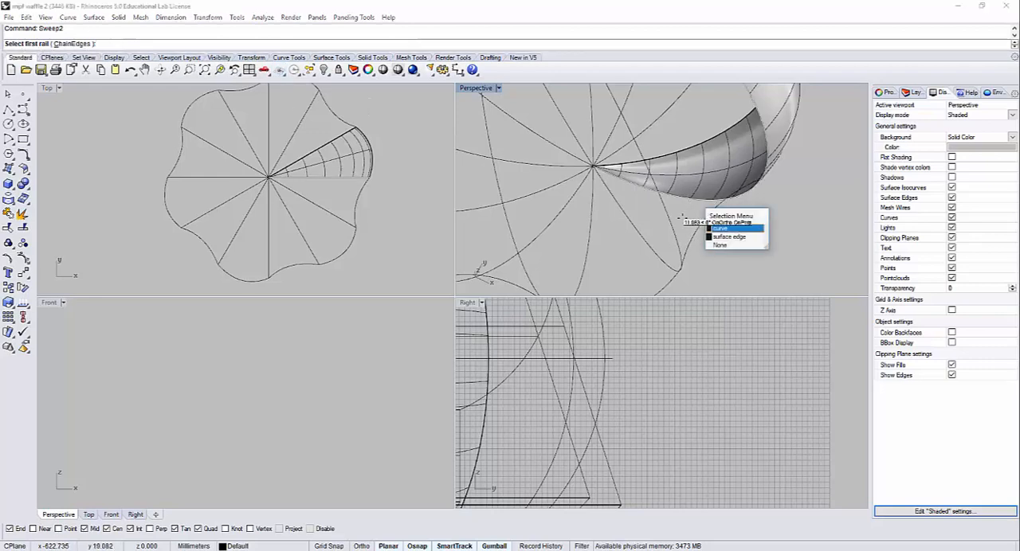
pyautogui.click(725, 229)
pyautogui.click(638, 238)
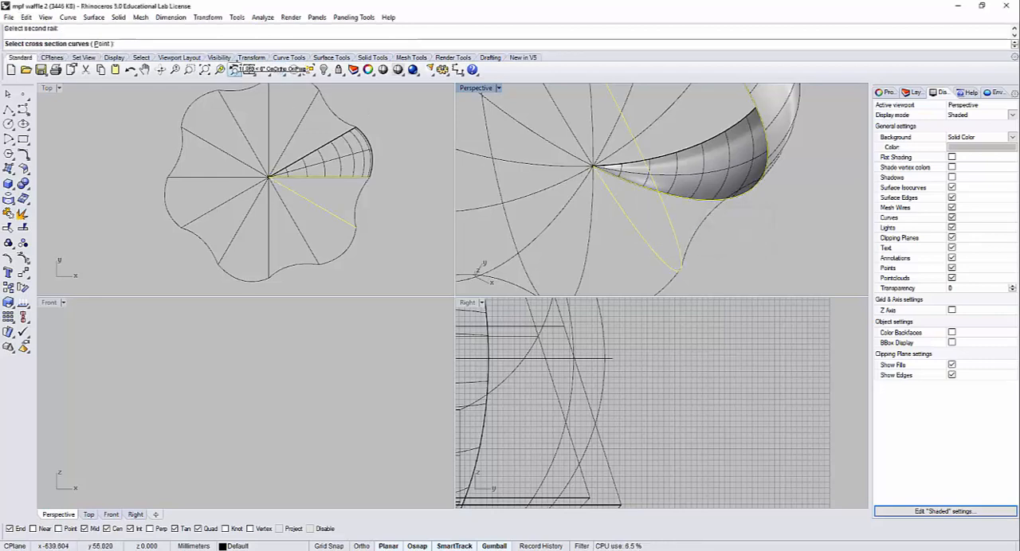
# Step: Complete the concave lobe's sweep with the lower pole point, the concave curve and the upper pole point as cross sections
pyautogui.click(102, 43)
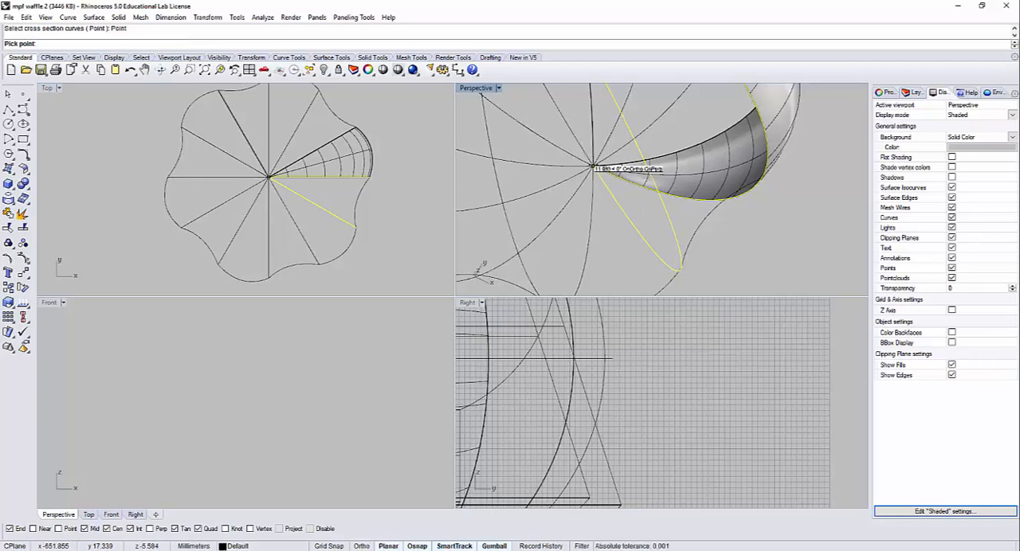
pyautogui.click(594, 167)
pyautogui.click(699, 229)
pyautogui.scroll(-6, 698, 185)
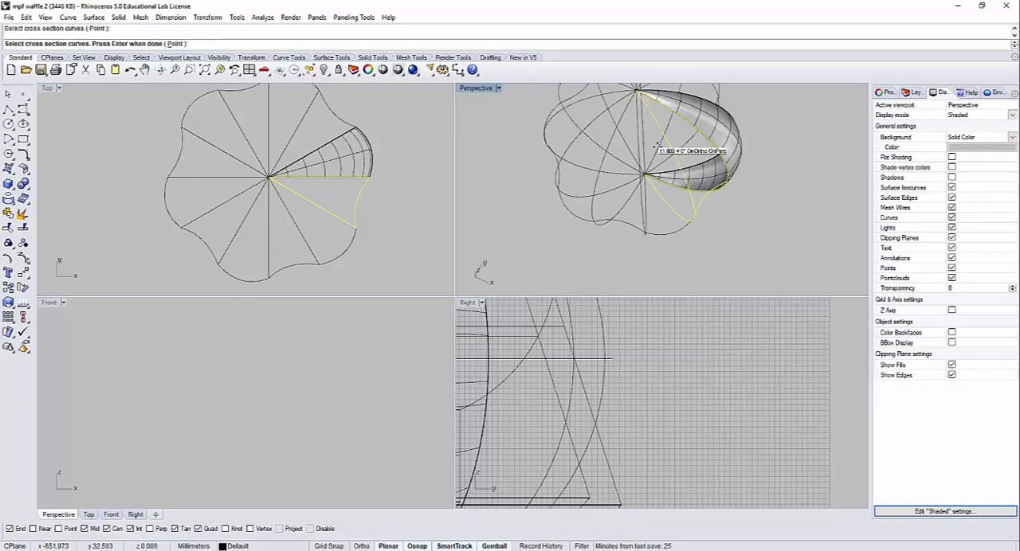
pyautogui.keyDown('shift'); pyautogui.moveTo(649, 145); pyautogui.dragTo(672, 231, button='right'); pyautogui.keyUp('shift')
pyautogui.moveTo(672, 231); pyautogui.dragTo(663, 183, button='right')
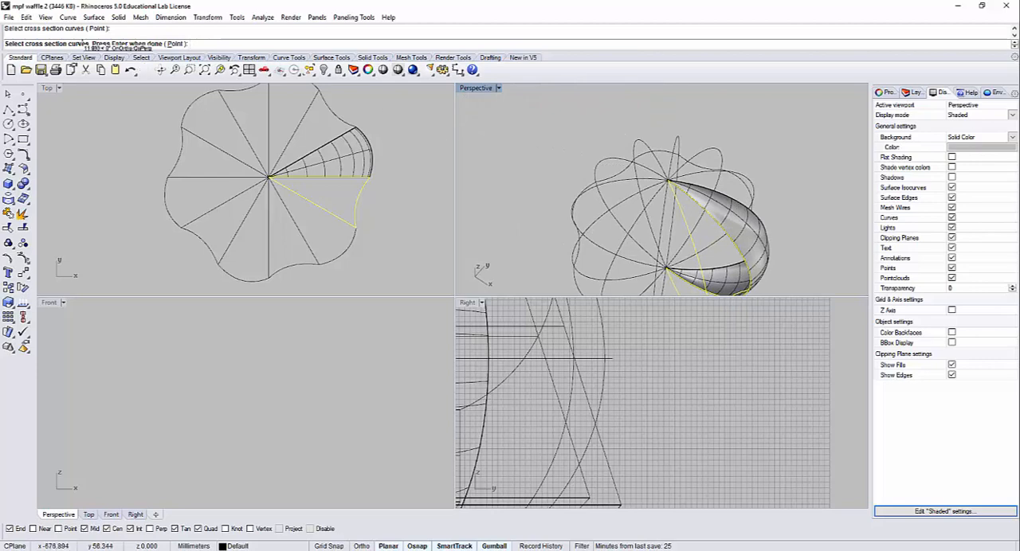
pyautogui.click(174, 43)
pyautogui.scroll(4, 671, 183)
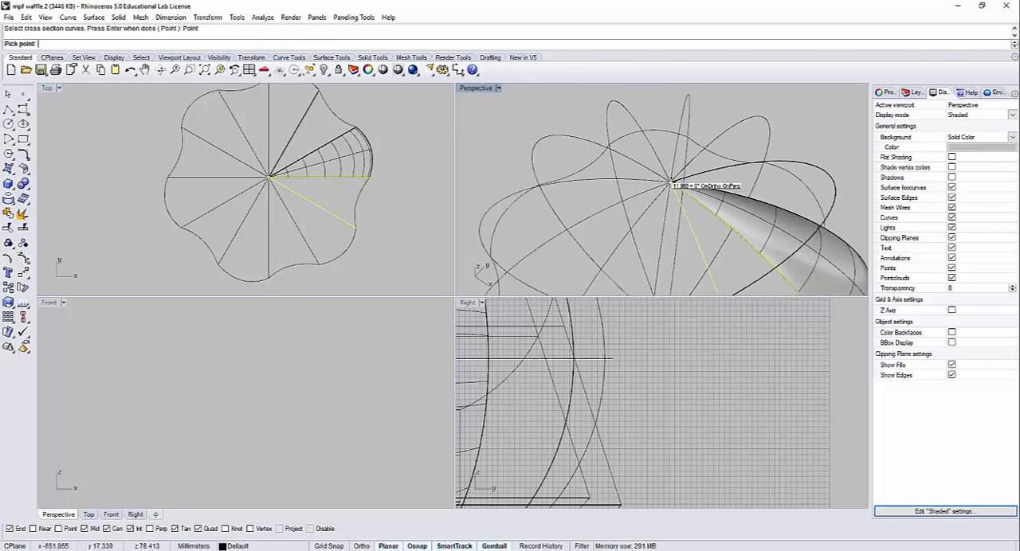
pyautogui.click(671, 182)
pyautogui.scroll(-6, 682, 189)
pyautogui.click(296, 304)
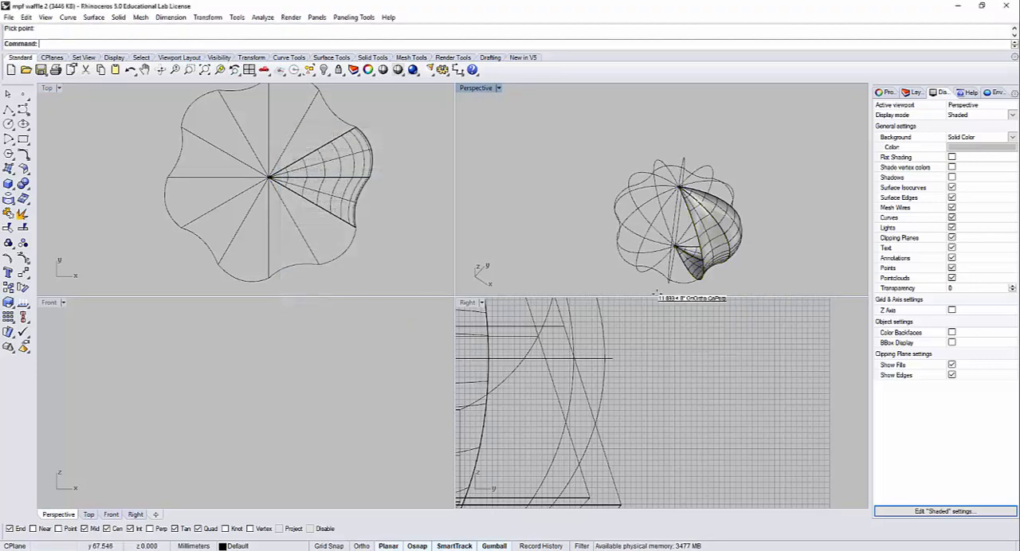
# Step: Polar-array the convex and concave lobe surfaces about the ribs' pole with 6 items over 360 degrees
pyautogui.moveTo(653, 291); pyautogui.dragTo(714, 215, button='right')
pyautogui.click(679, 212)
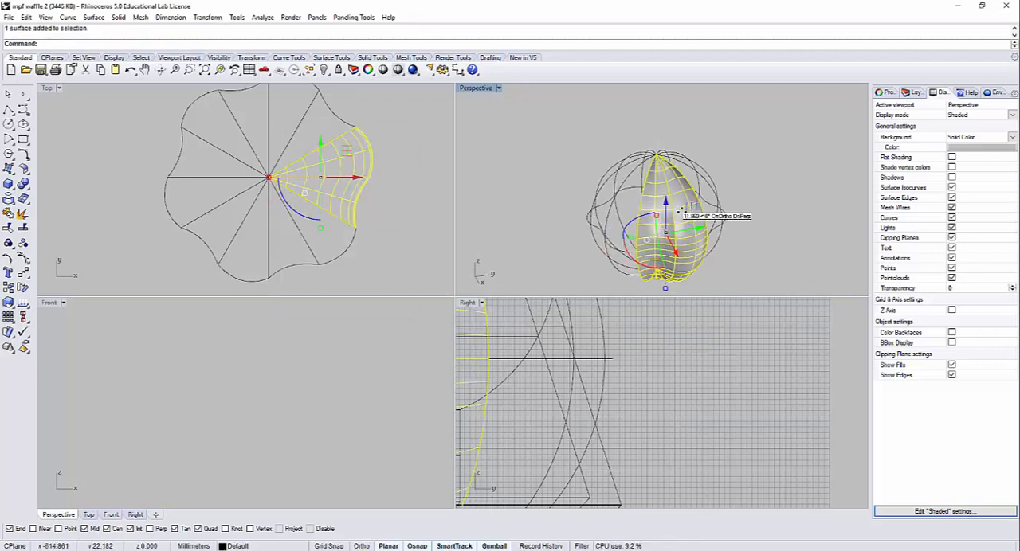
pyautogui.write('ArrayPolar')
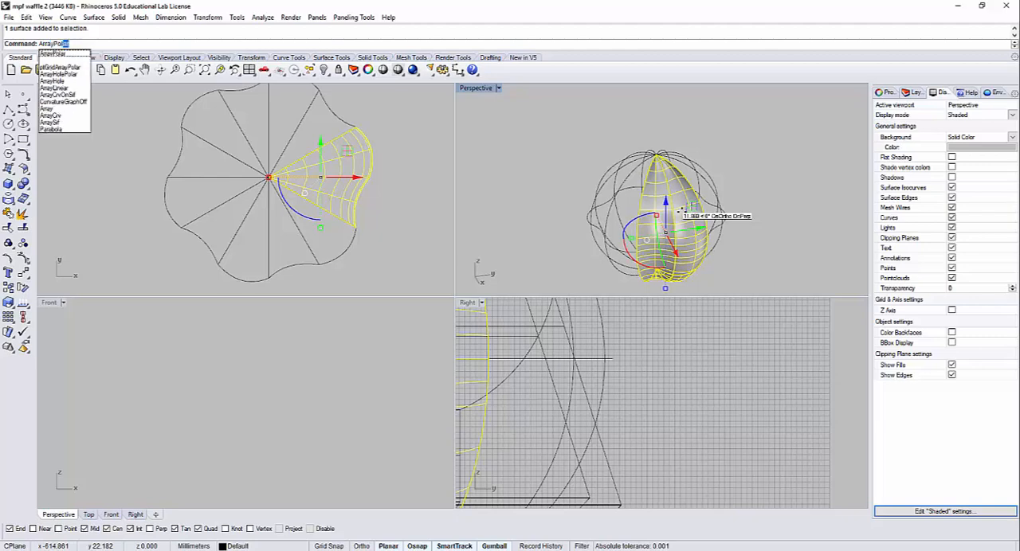
pyautogui.press('Return')
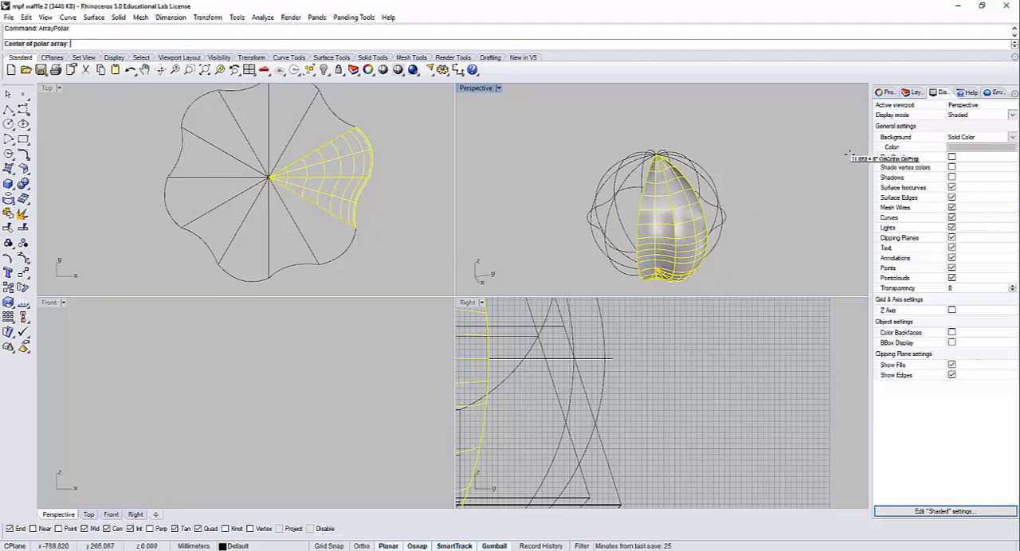
pyautogui.moveTo(702, 166); pyautogui.dragTo(737, 192, button='right')
pyautogui.scroll(9, 669, 165)
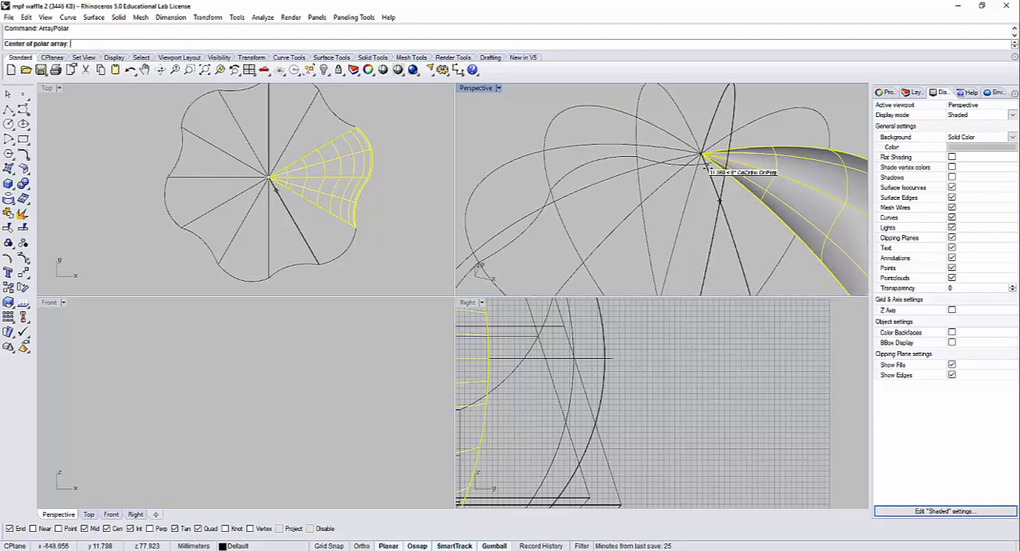
pyautogui.click(702, 154)
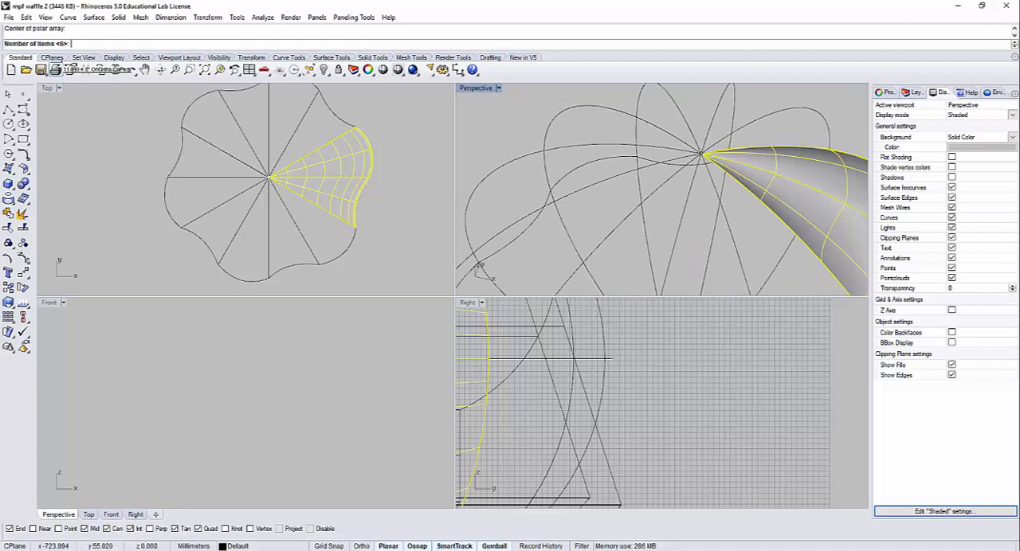
pyautogui.press('Return')
pyautogui.press('Return')
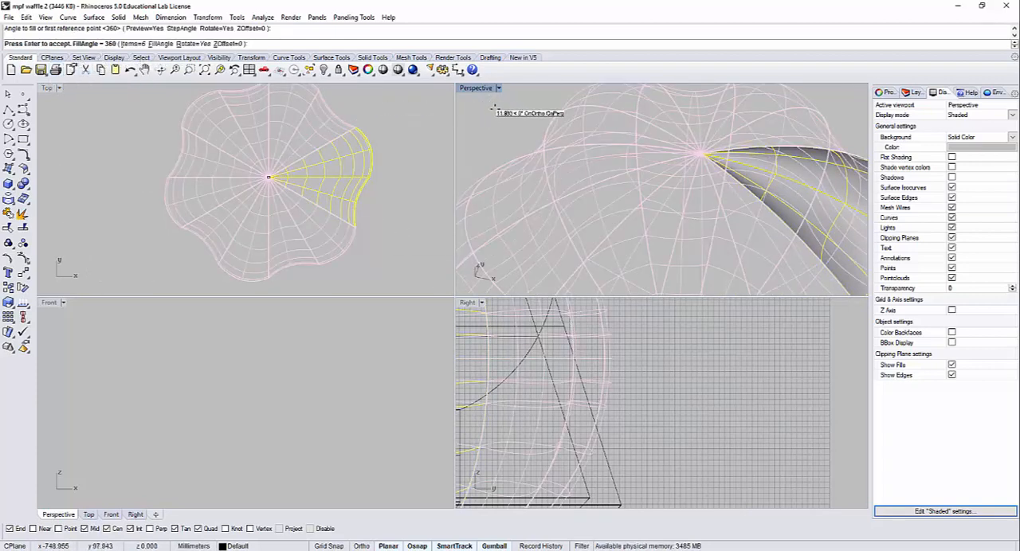
pyautogui.press('Return')
pyautogui.scroll(-3, 518, 115)
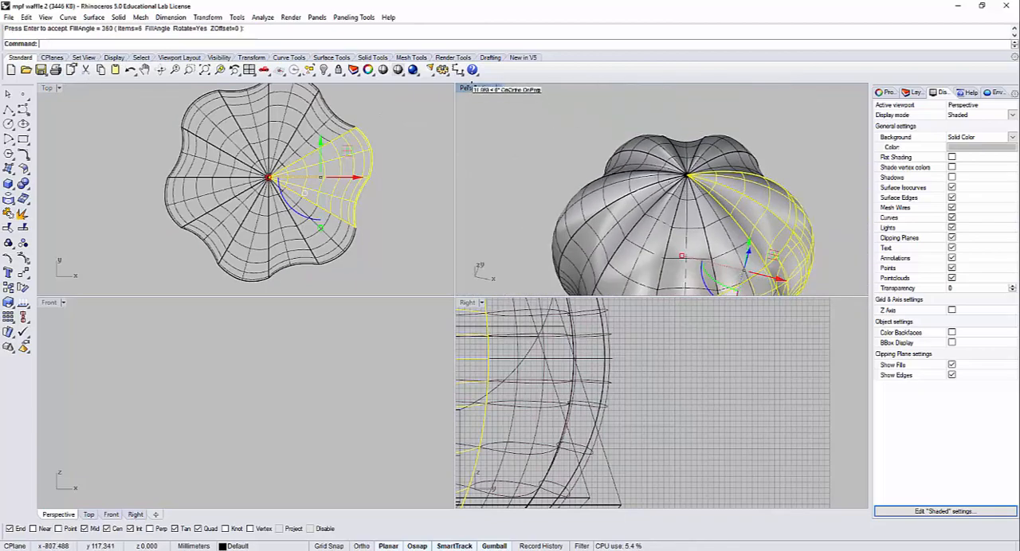
# Step: Examine the alternating lobed form in an enlarged Perspective view and compare it with the browser's photo of layered wooden baskets
pyautogui.doubleClick(476, 88)
pyautogui.scroll(3, 579, 364)
pyautogui.press('Escape')
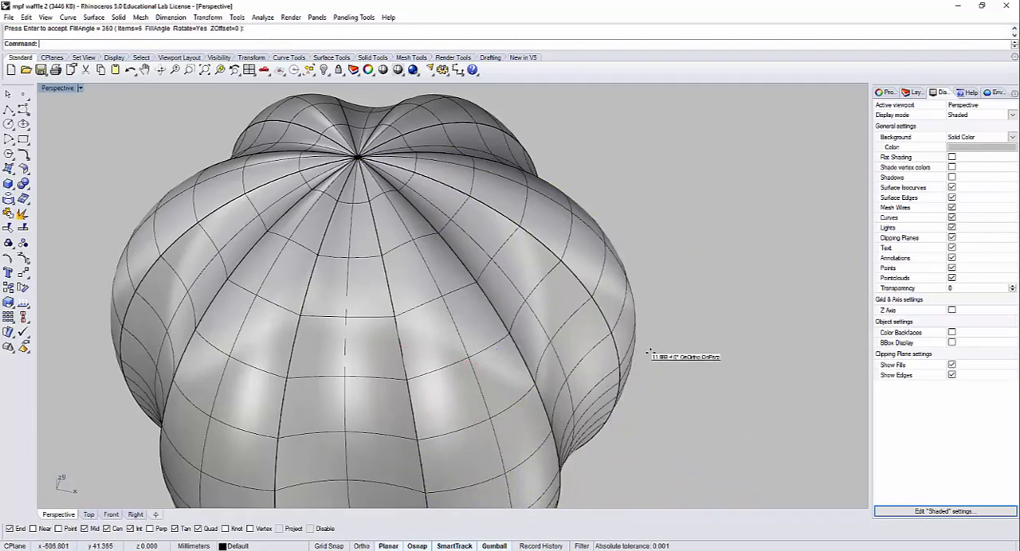
pyautogui.moveTo(649, 351); pyautogui.dragTo(647, 330, button='right')
pyautogui.hotkey('alt', 'Tab')
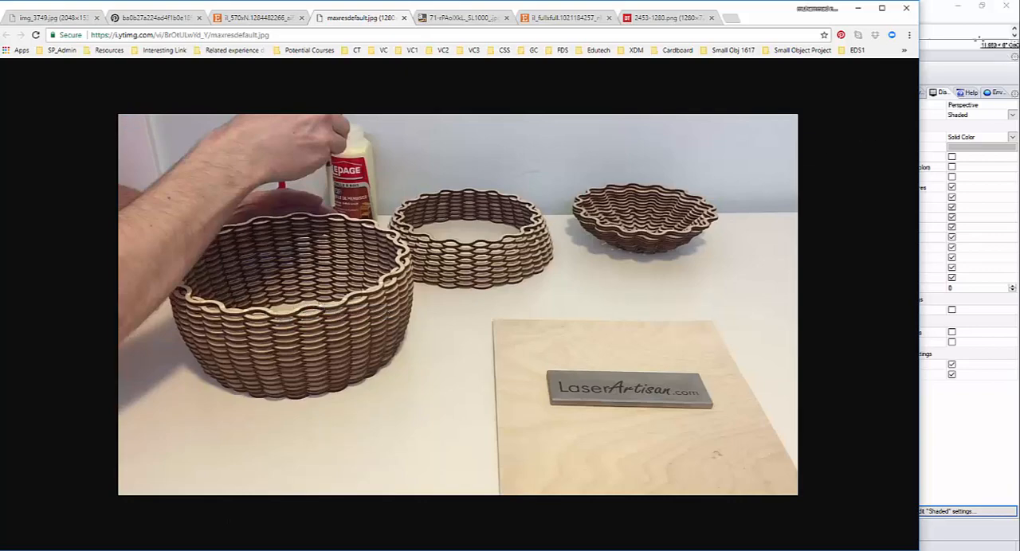
pyautogui.hotkey('alt', 'Tab')
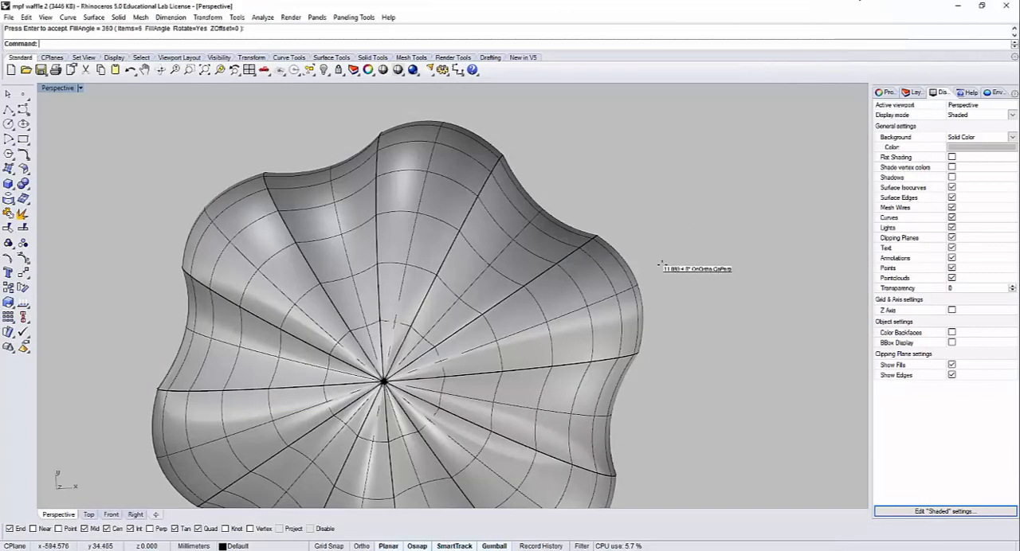
pyautogui.moveTo(615, 320); pyautogui.dragTo(621, 257, button='right')
pyautogui.scroll(-4, 629, 257)
pyautogui.keyDown('shift'); pyautogui.moveTo(659, 296); pyautogui.dragTo(608, 253, button='right'); pyautogui.keyUp('shift')
# Step: Bring up the hidden objects with ShowSelected and examine the ribbed and sliced spheres and their rings without restoring any
pyautogui.hotkey('ctrl', 'shift', 'h')
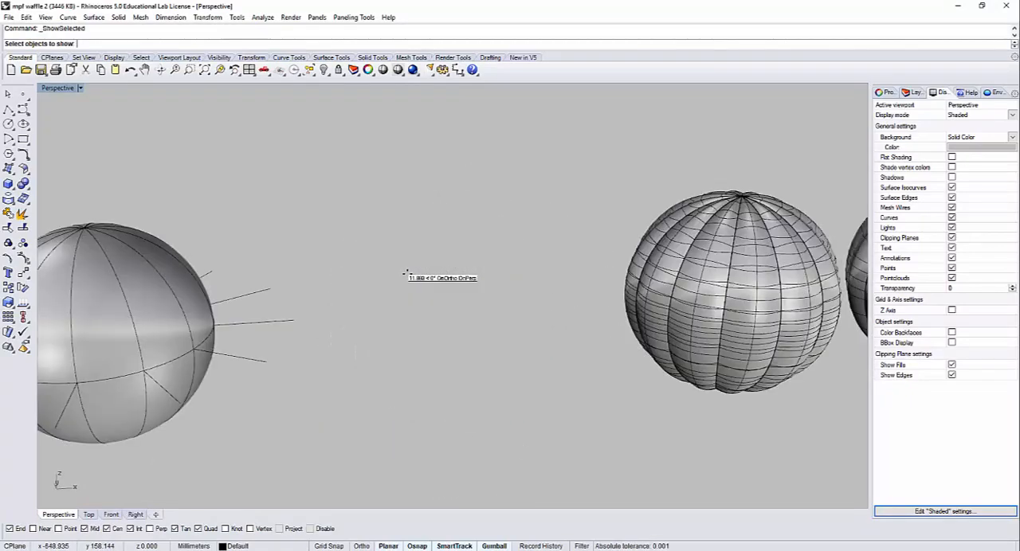
pyautogui.scroll(-6, 598, 313)
pyautogui.scroll(-5, 677, 366)
pyautogui.keyDown('shift'); pyautogui.moveTo(680, 365); pyautogui.dragTo(448, 347, button='right'); pyautogui.keyUp('shift')
pyautogui.scroll(10, 596, 252)
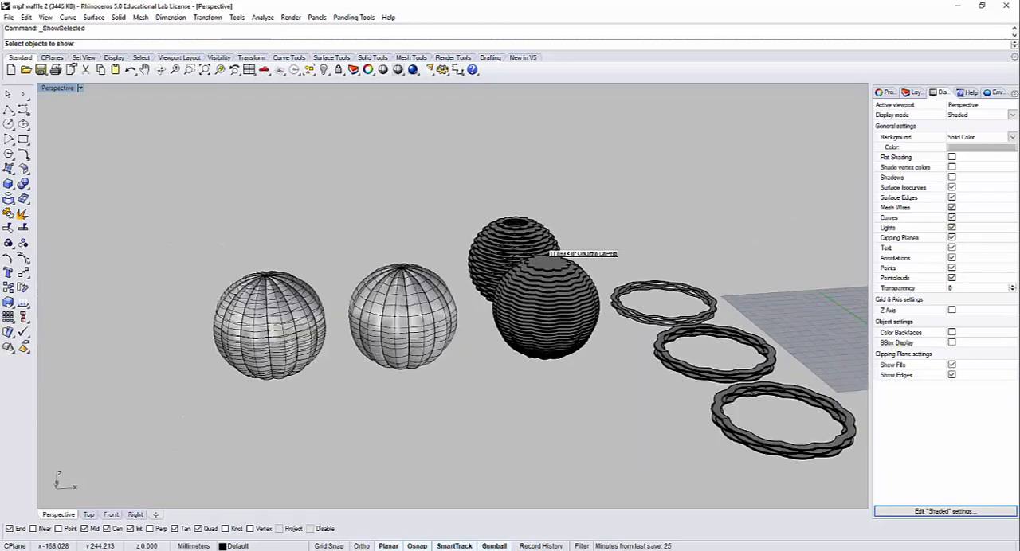
pyautogui.moveTo(560, 227); pyautogui.dragTo(514, 299, button='right')
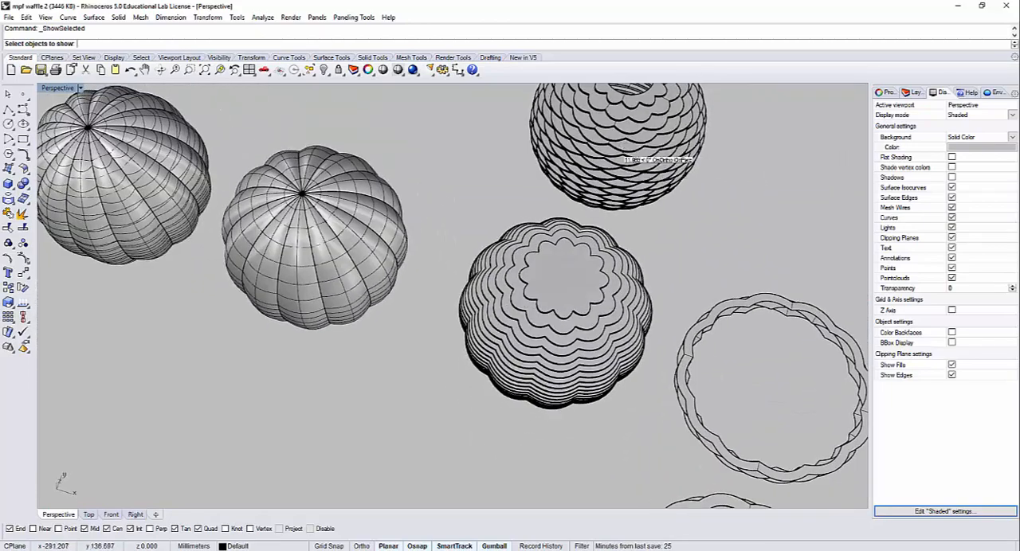
pyautogui.press('Escape')
# Step: Hide the finished sphere with alternating convex and concave lobes
pyautogui.moveTo(239, 269); pyautogui.dragTo(100, 105)
pyautogui.hotkey('ctrl', 'h')
pyautogui.scroll(-10, 687, 222)
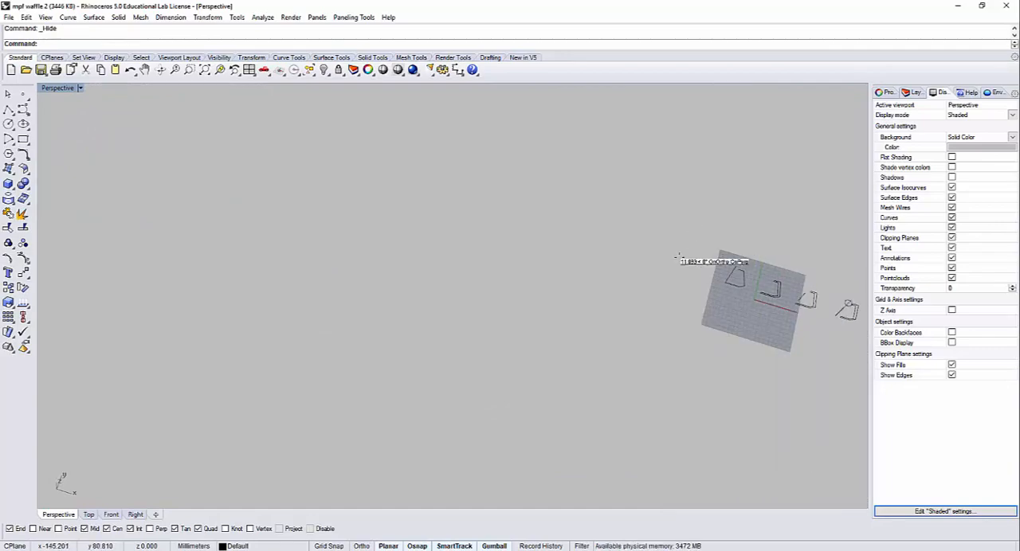
# Step: Revolve the open single-line lampshade profile a full 360 degrees from start angle 0 about its adjacent vertical line
pyautogui.keyDown('shift'); pyautogui.moveTo(678, 256); pyautogui.dragTo(374, 261, button='right'); pyautogui.keyUp('shift')
pyautogui.moveTo(402, 319); pyautogui.dragTo(446, 222, button='right')
pyautogui.moveTo(571, 300); pyautogui.dragTo(281, 303, button='right')
pyautogui.scroll(10, 280, 303)
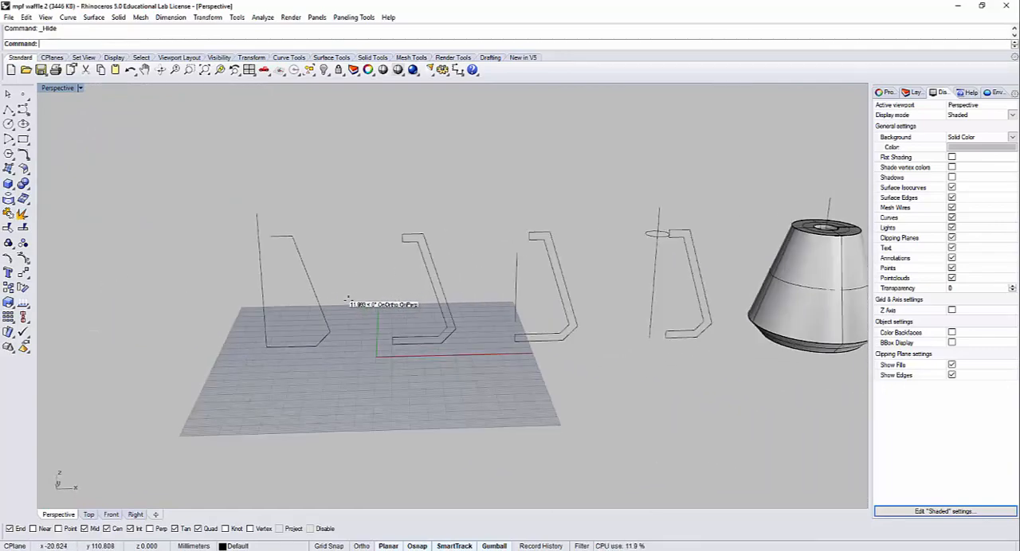
pyautogui.click(322, 300)
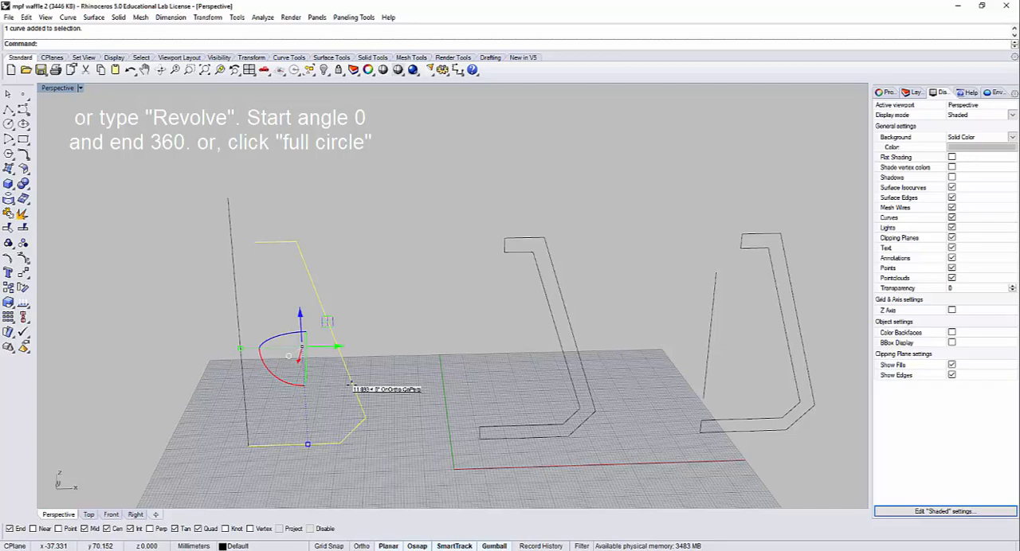
pyautogui.write('volve')
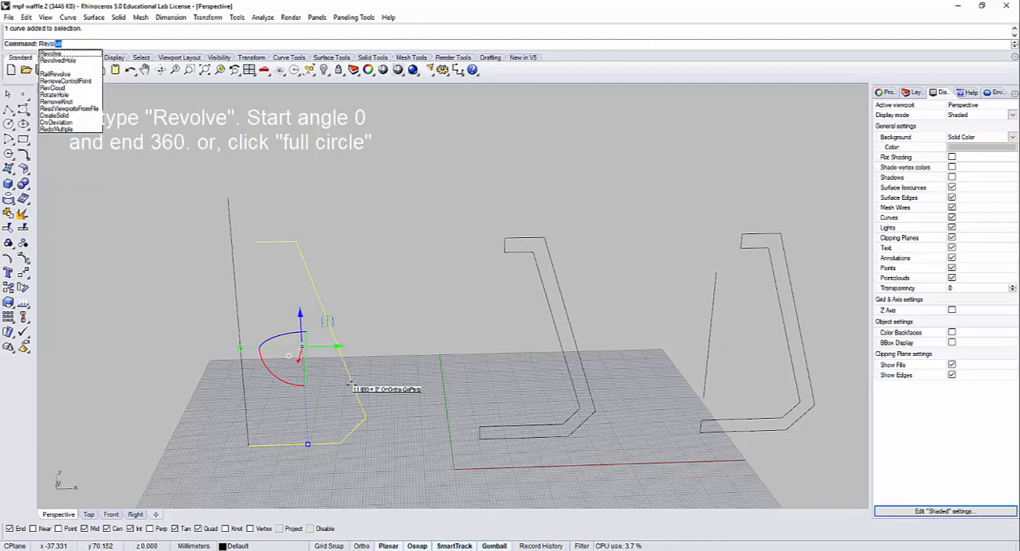
pyautogui.press('Return')
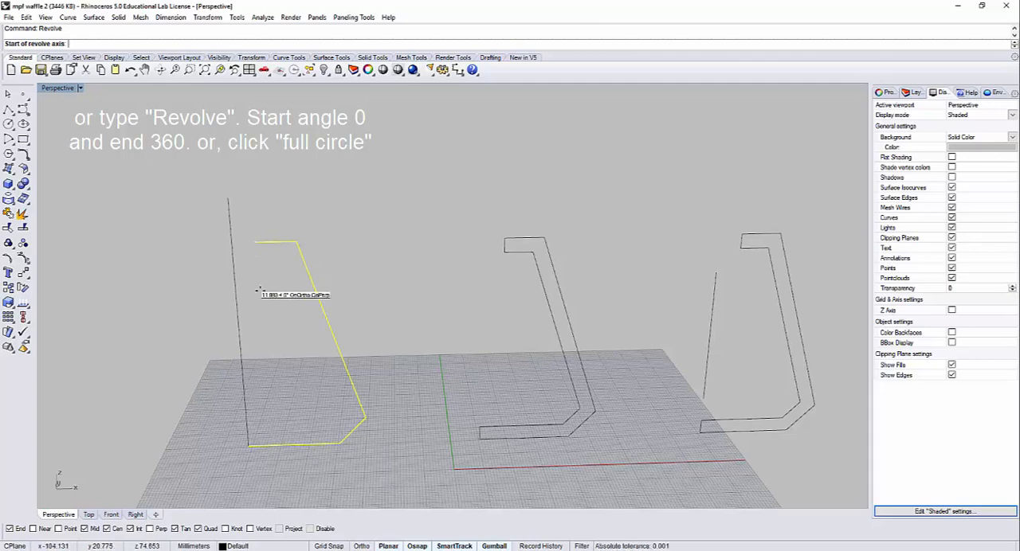
pyautogui.click(248, 446)
pyautogui.moveTo(363, 448); pyautogui.dragTo(283, 443, button='right')
pyautogui.moveTo(349, 279); pyautogui.dragTo(377, 279, button='right')
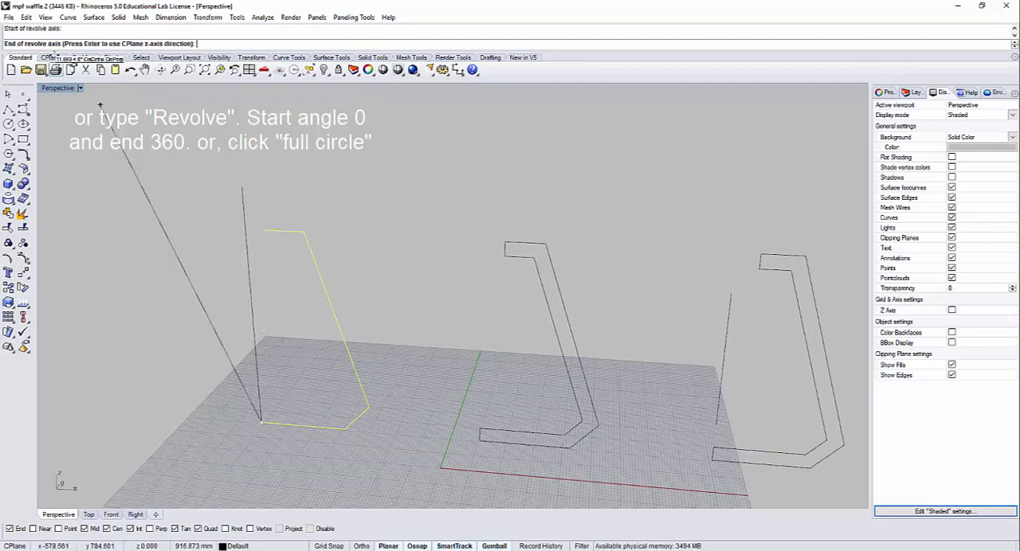
pyautogui.click(237, 186)
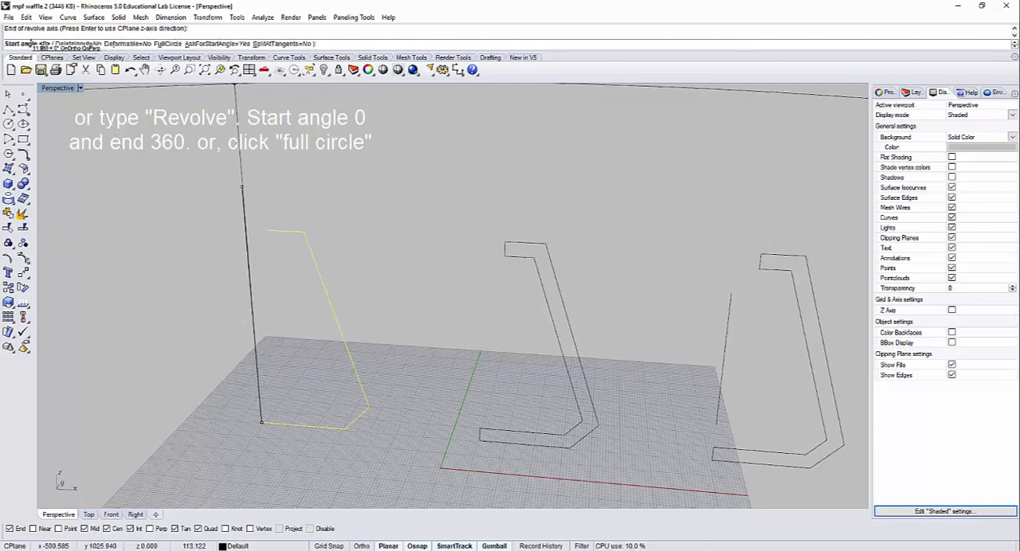
pyautogui.press('Return')
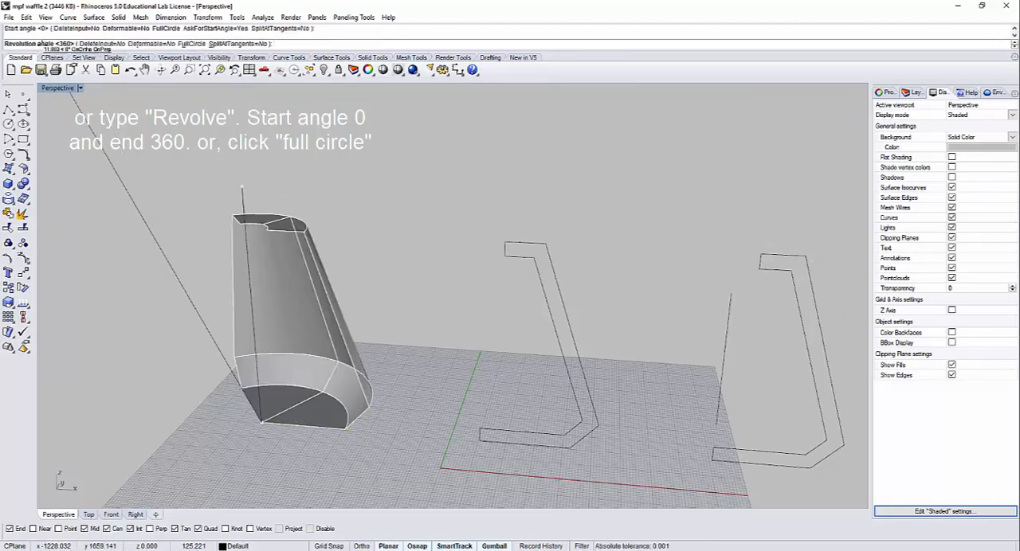
pyautogui.moveTo(169, 169); pyautogui.dragTo(196, 273, button='right')
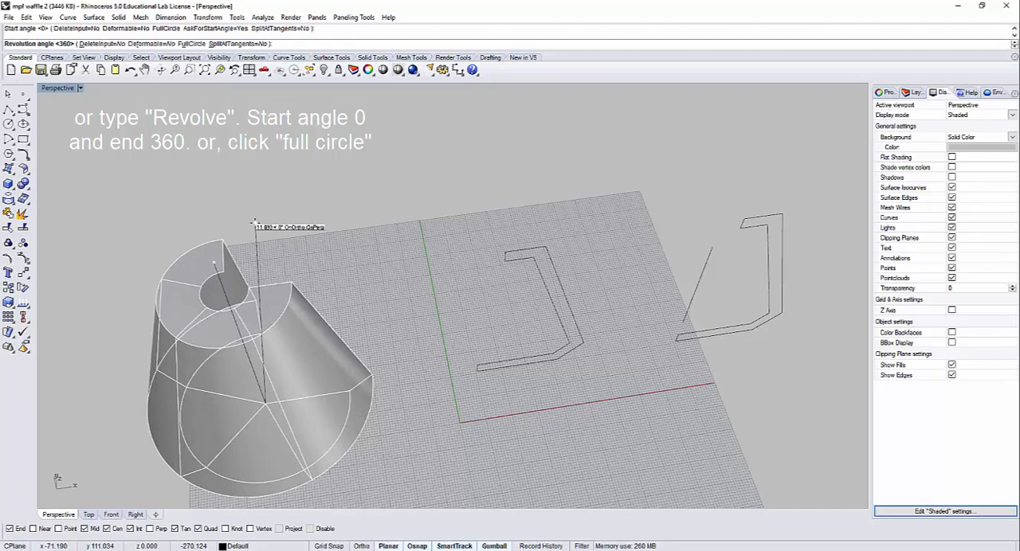
pyautogui.press('Return')
# Step: Delete the shade revolved from the single-line profile, keeping the profile curve and axis line
pyautogui.click(360, 272)
pyautogui.moveTo(351, 285); pyautogui.dragTo(353, 186, button='right')
pyautogui.click(317, 386)
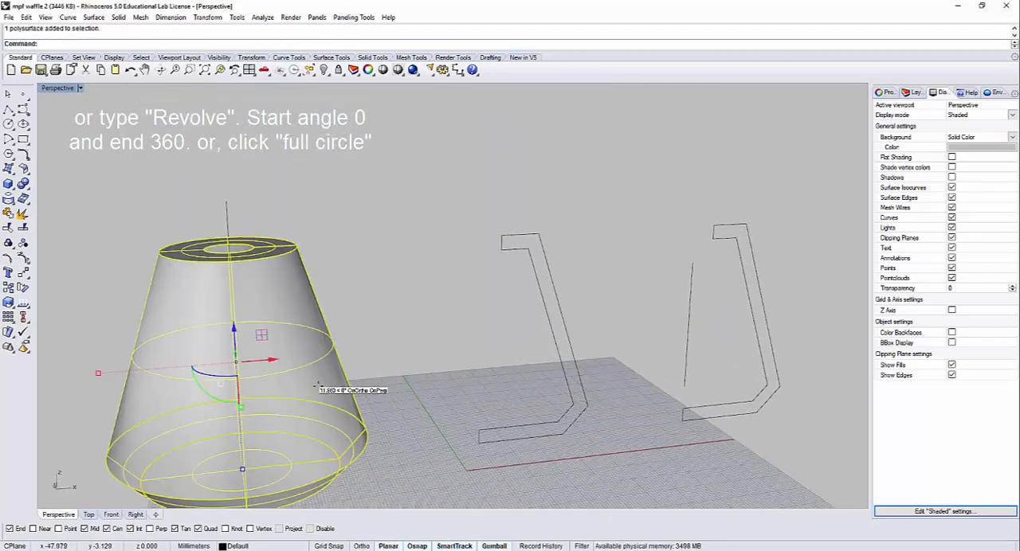
pyautogui.press('Delete')
pyautogui.moveTo(377, 484); pyautogui.dragTo(179, 196)
pyautogui.click(397, 283)
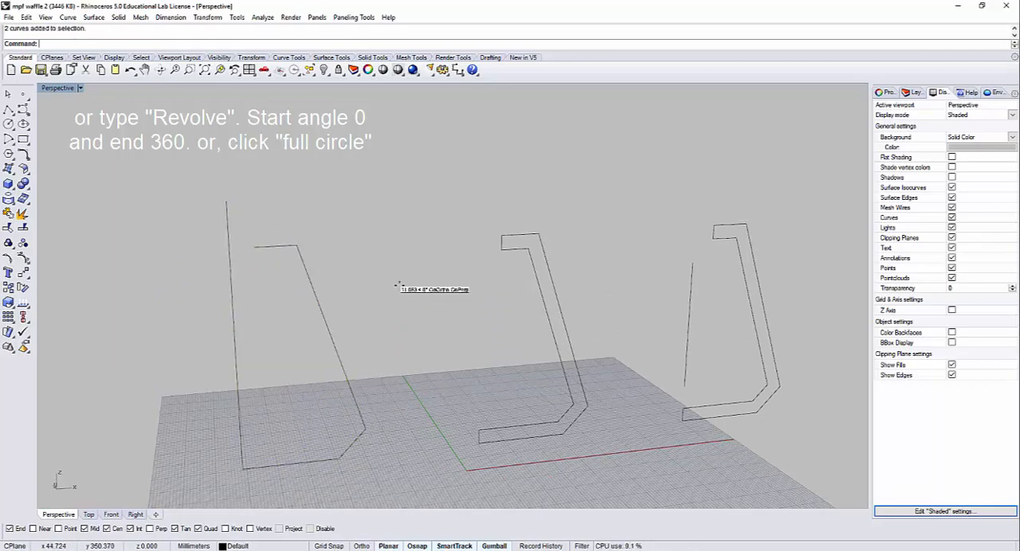
# Step: Offset the open single-line profile inward by 4 mm with sharp corners and a flat cap
pyautogui.moveTo(413, 348); pyautogui.dragTo(406, 304, button='right')
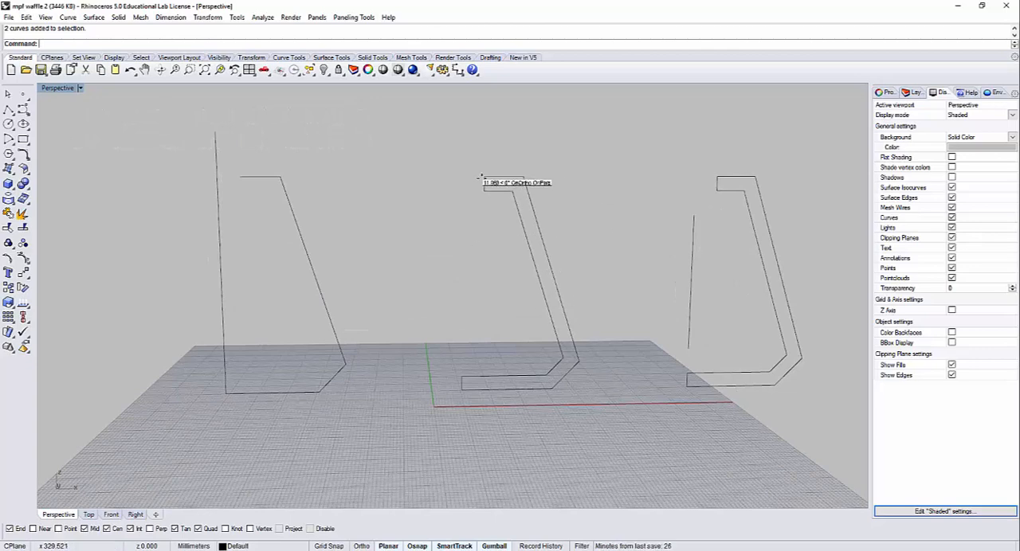
pyautogui.write('fset')
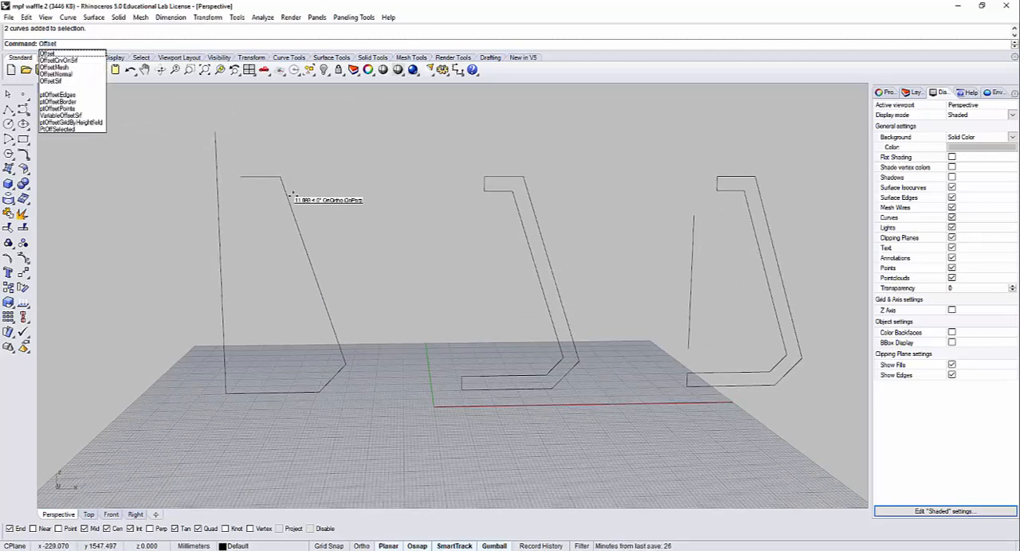
pyautogui.press('Return')
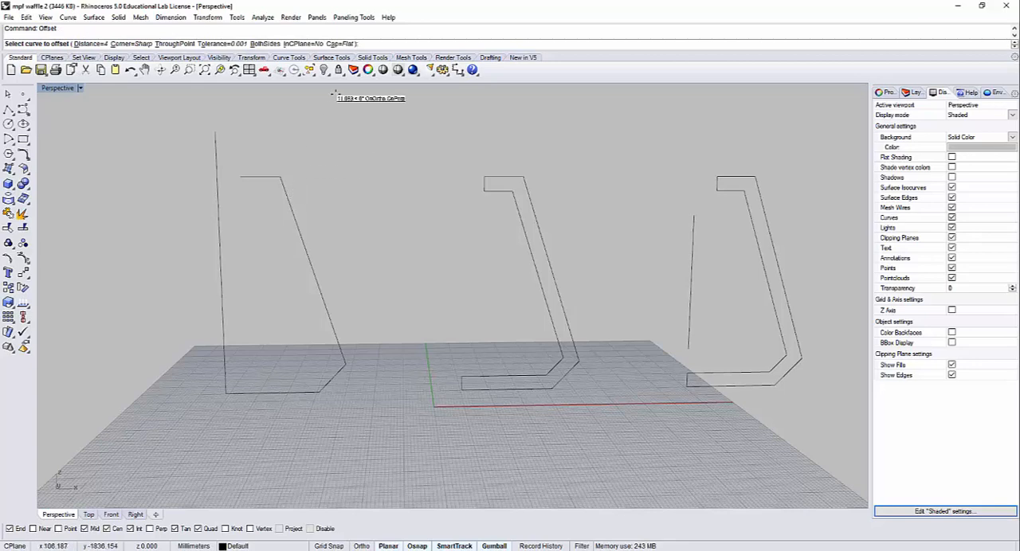
pyautogui.click(344, 43)
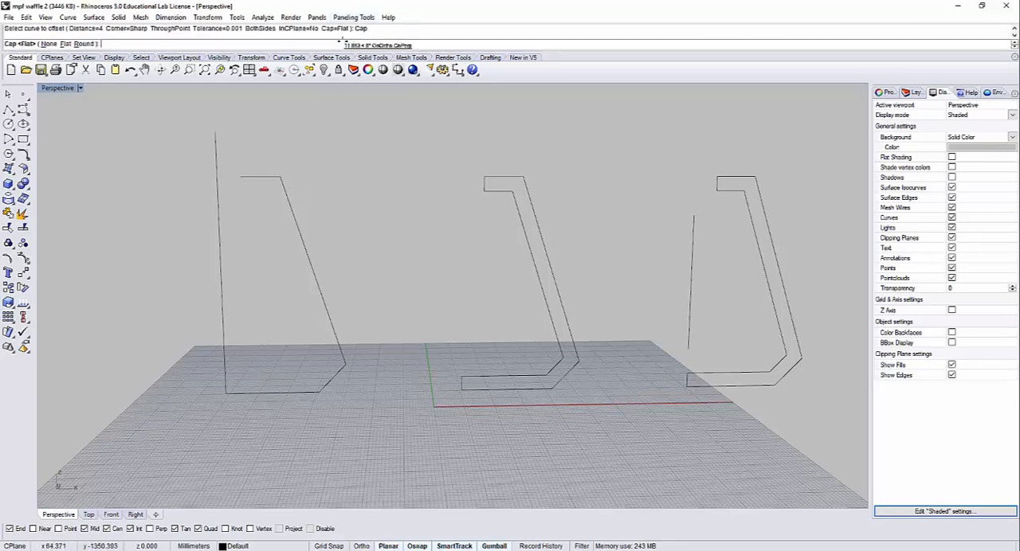
pyautogui.click(64, 43)
pyautogui.click(309, 265)
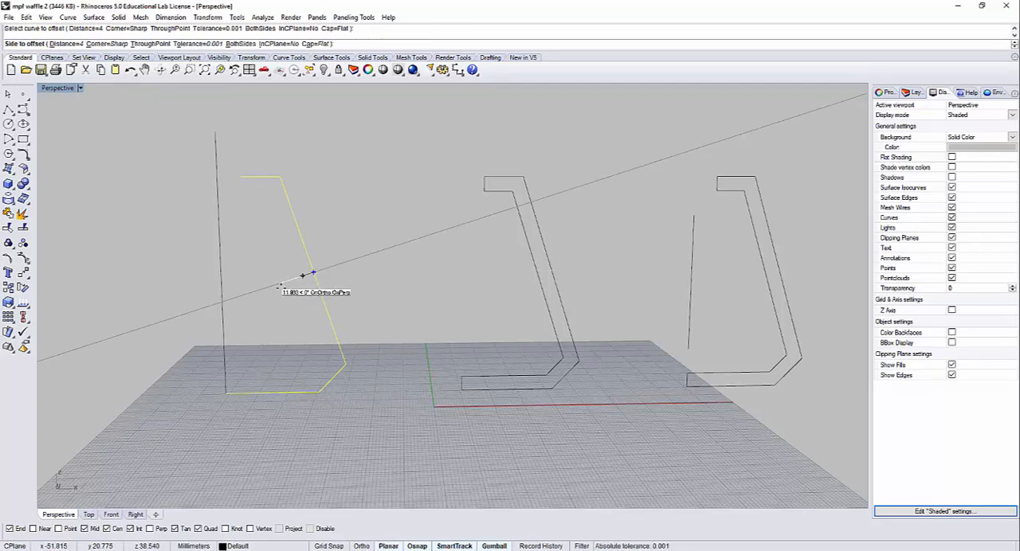
pyautogui.click(271, 288)
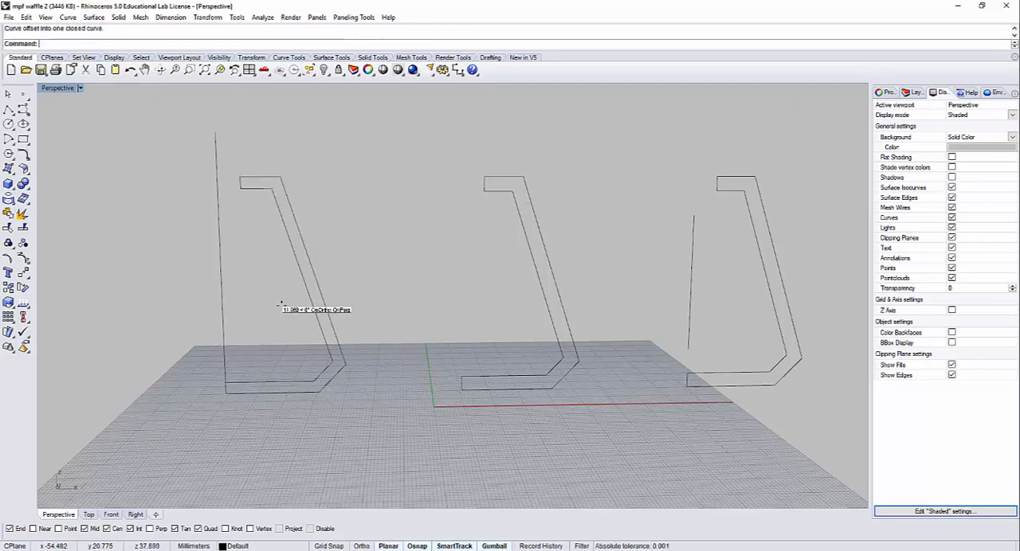
# Step: Hide the capped offset profile together with its vertical axis line
pyautogui.click(321, 335)
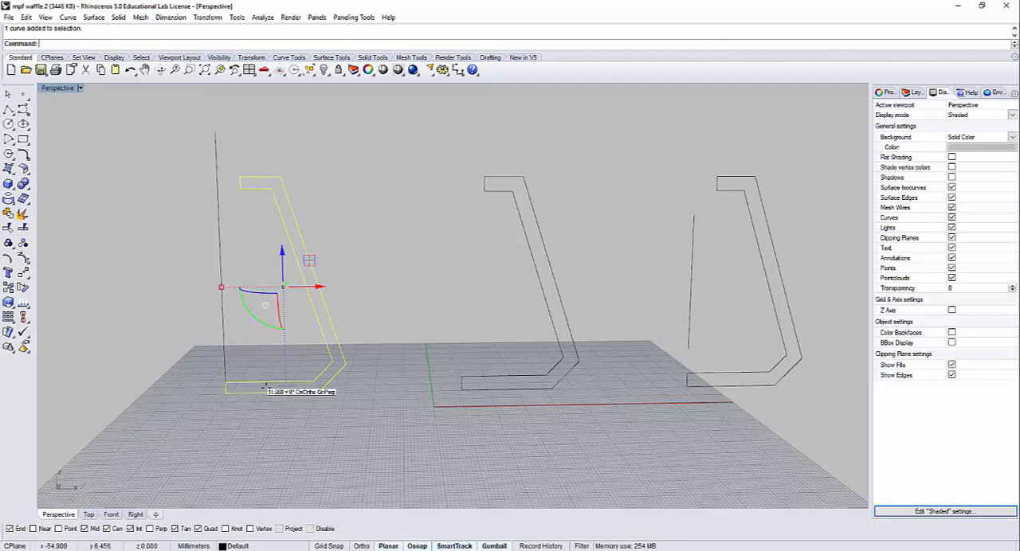
pyautogui.click(367, 393)
pyautogui.click(214, 211)
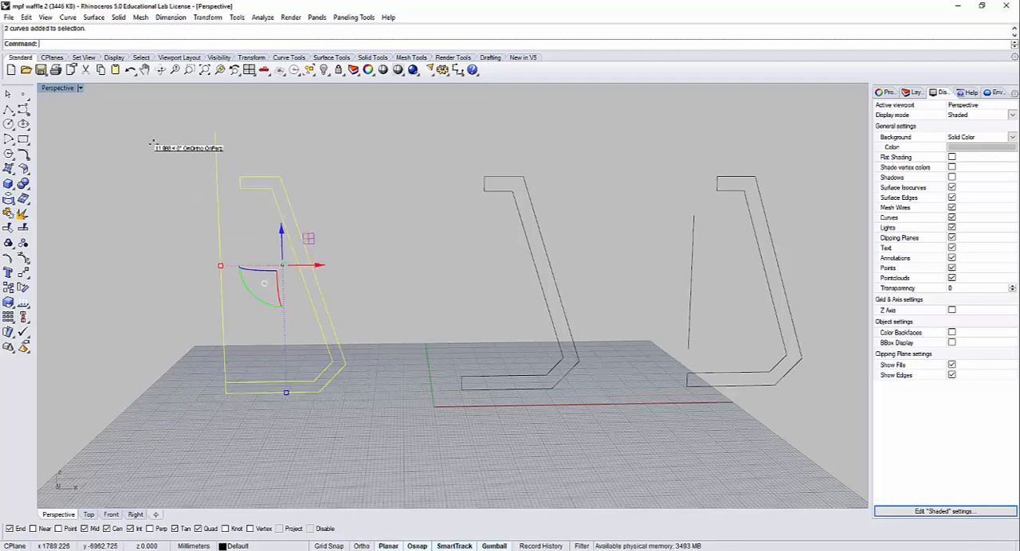
pyautogui.hotkey('ctrl', 'h')
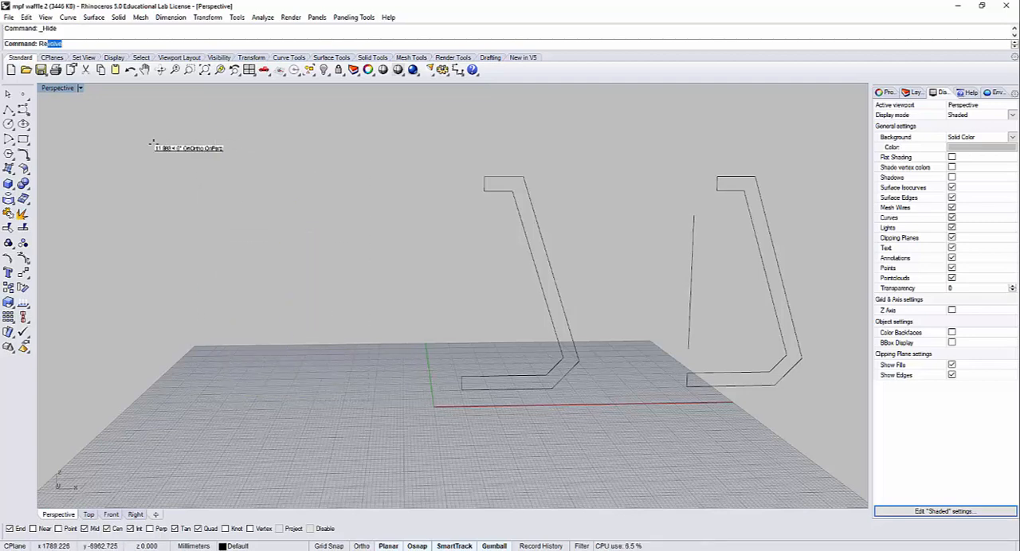
# Step: Revolve the neighbouring closed double-line profile 360 degrees about the short vertical edge at its base
pyautogui.write('Revol')
pyautogui.press('Return')
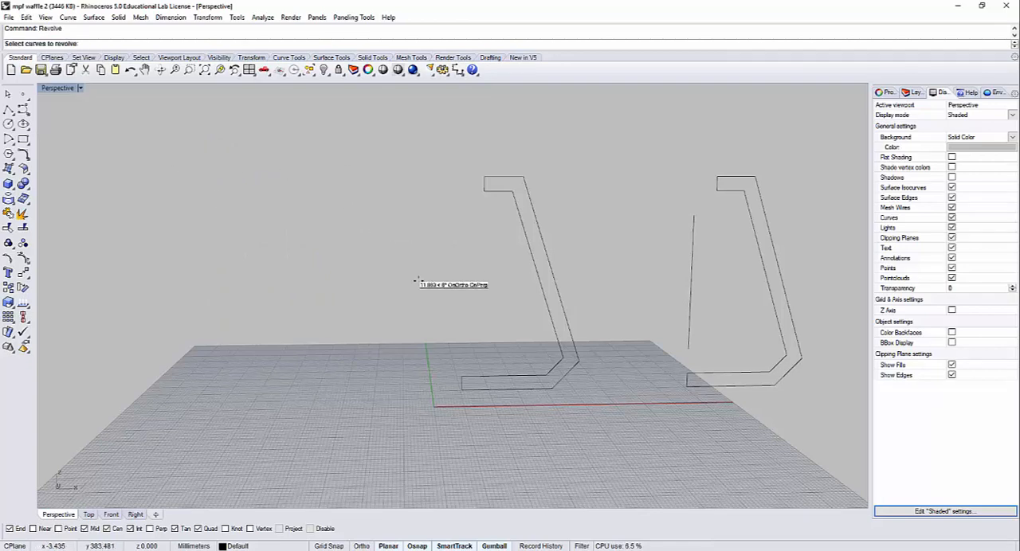
pyautogui.moveTo(548, 408); pyautogui.dragTo(483, 353)
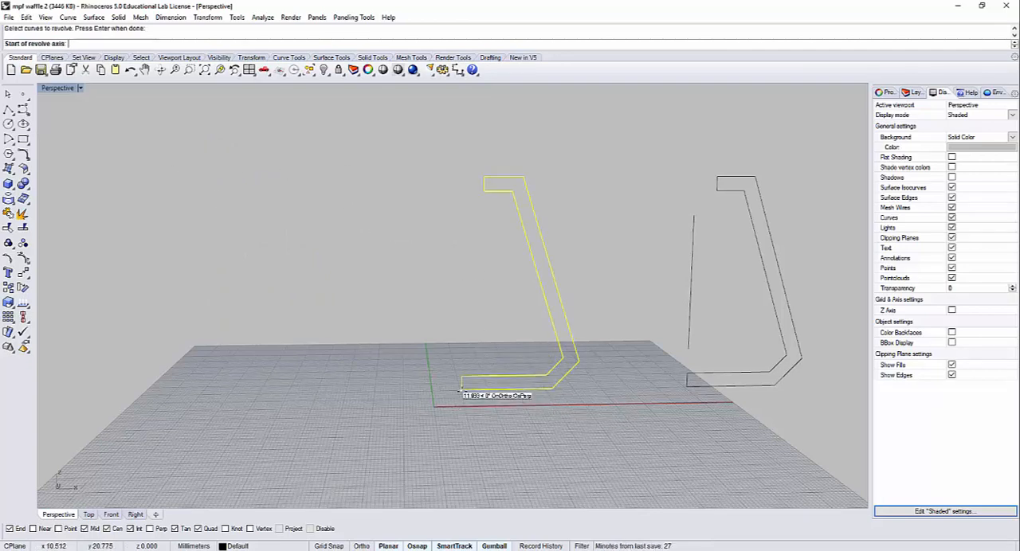
pyautogui.click(461, 390)
pyautogui.press('Return')
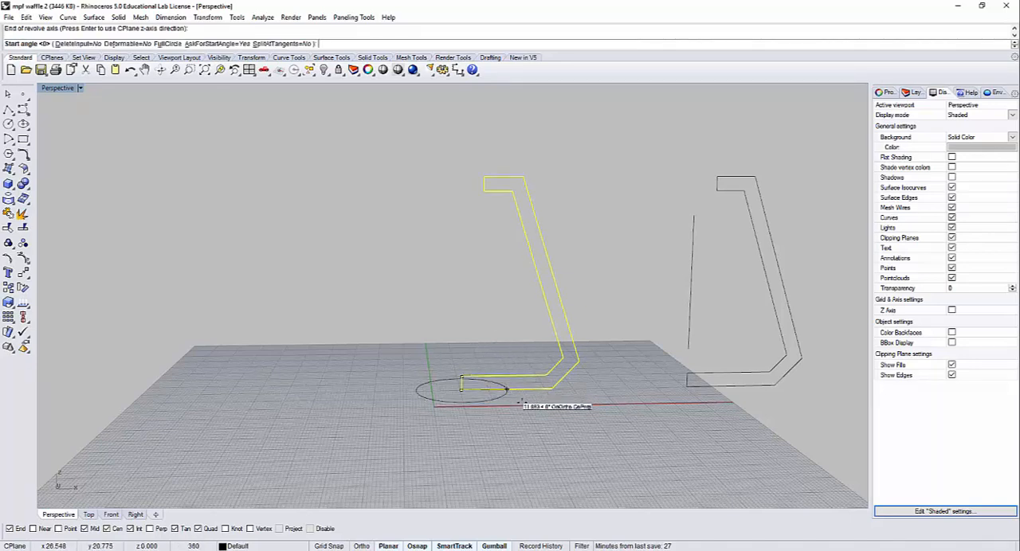
pyautogui.press('Return')
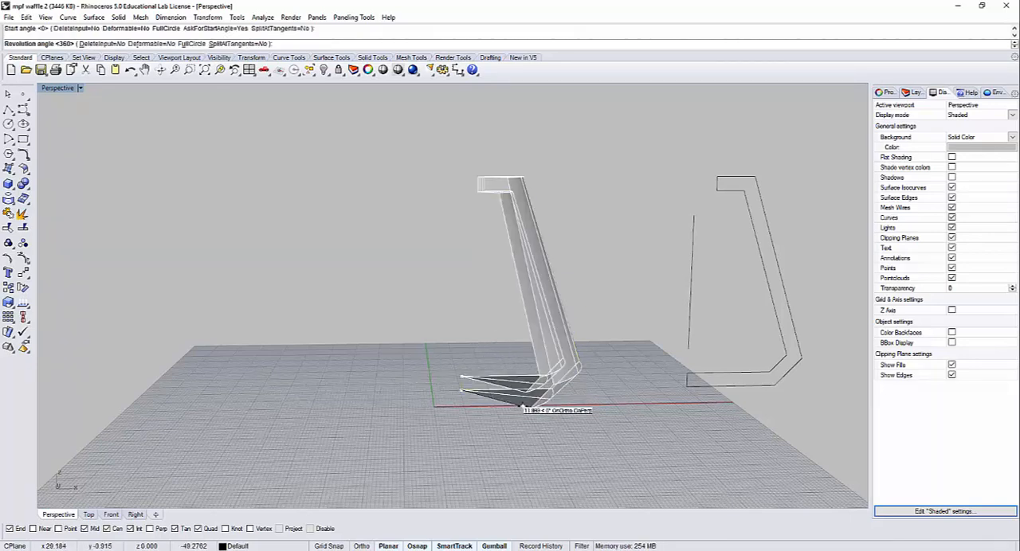
pyautogui.press('Return')
pyautogui.moveTo(597, 246); pyautogui.dragTo(544, 267, button='right')
pyautogui.click(544, 268)
# Step: Delete the shade revolved from the closed double-line profile, keeping the profile curve
pyautogui.click(622, 172)
pyautogui.moveTo(622, 172); pyautogui.dragTo(486, 374, button='right')
pyautogui.click(495, 405)
pyautogui.press('Delete')
# Step: Explode the closed profile to delete its short vertical base edge, rejoining the remaining segments into one open curve
pyautogui.scroll(4, 476, 376)
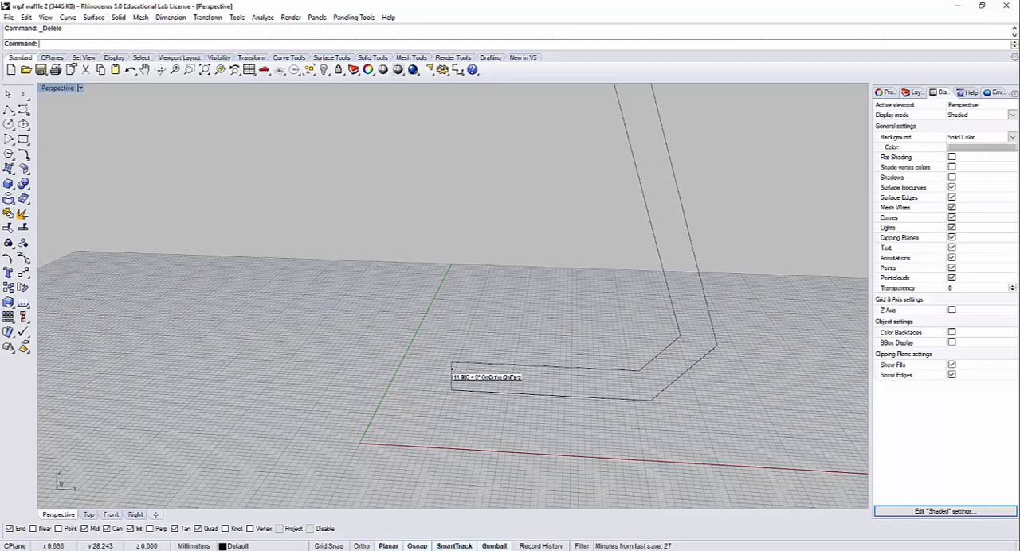
pyautogui.click(451, 374)
pyautogui.click(23, 213)
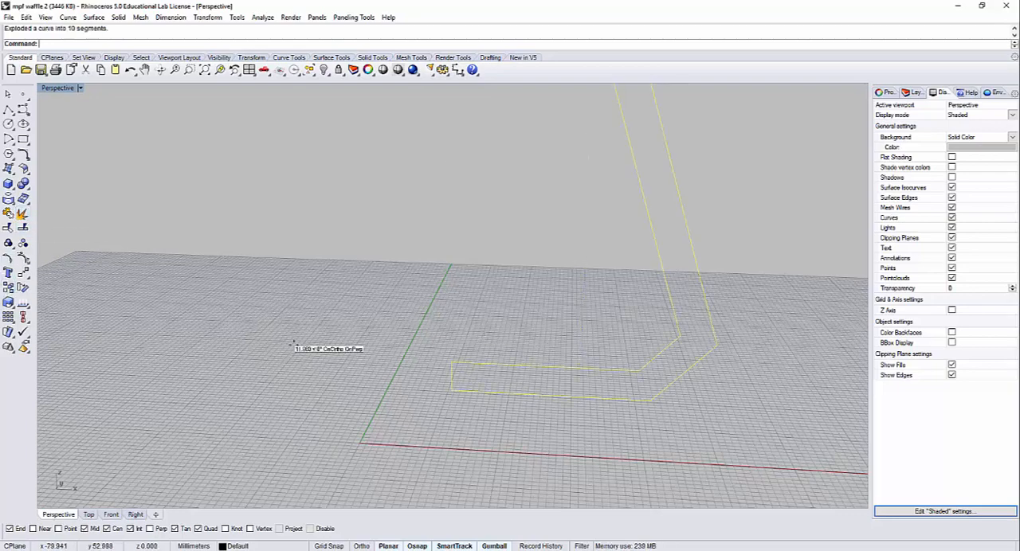
pyautogui.click(451, 378)
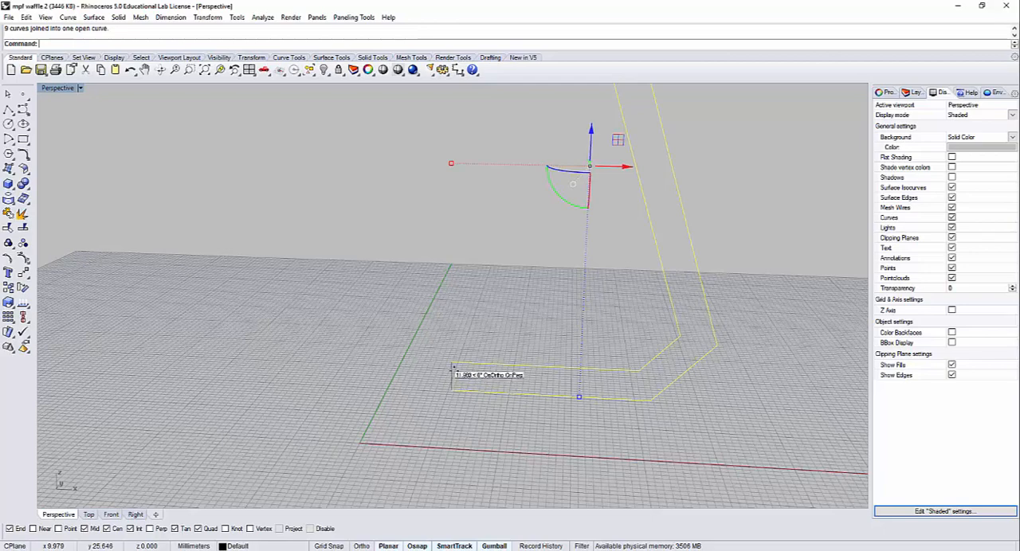
pyautogui.press('Escape')
pyautogui.click(451, 380)
# Step: Revolve the open double-line profile 360 degrees about the axis through its two loose base endpoints
pyautogui.scroll(-3, 454, 374)
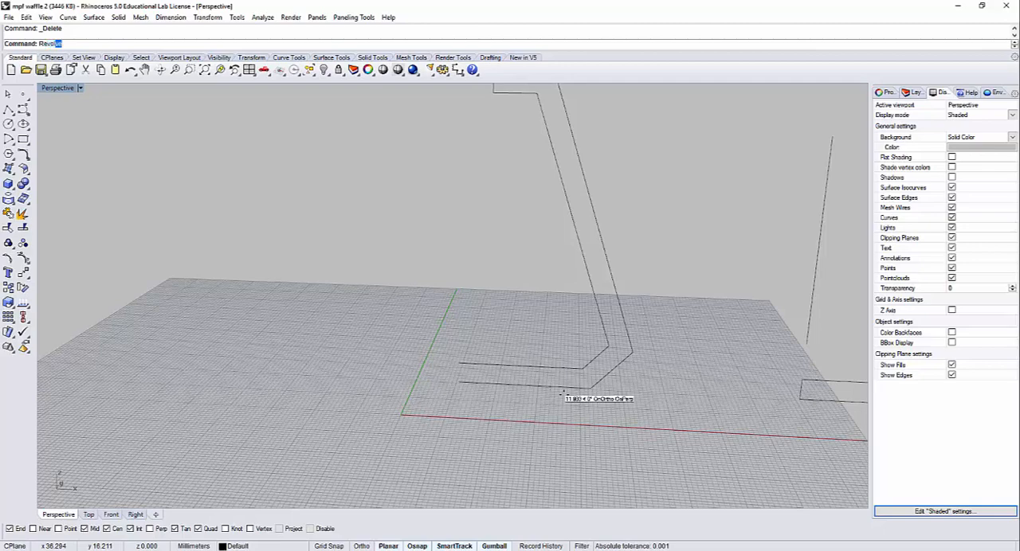
pyautogui.click(581, 370)
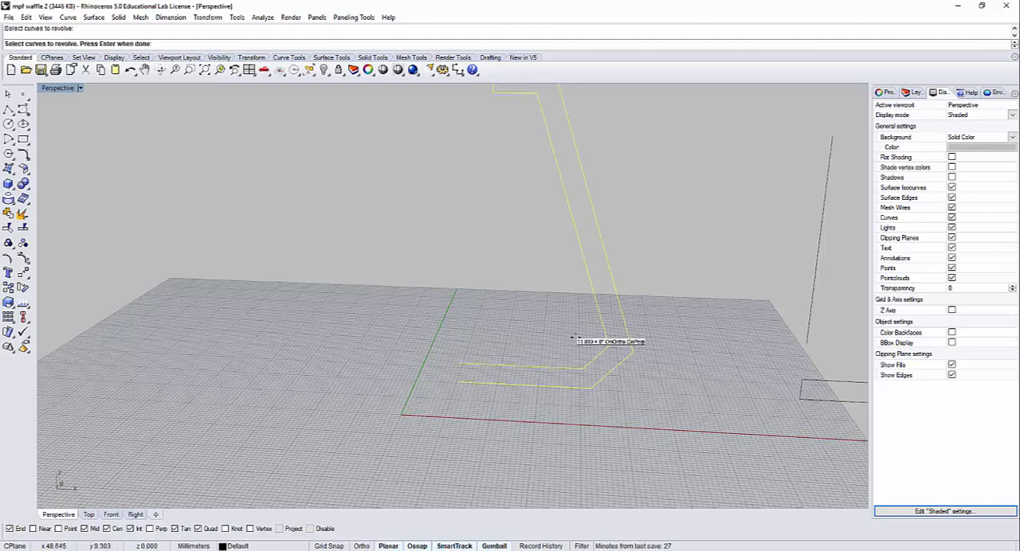
pyautogui.press('Return')
pyautogui.click(458, 383)
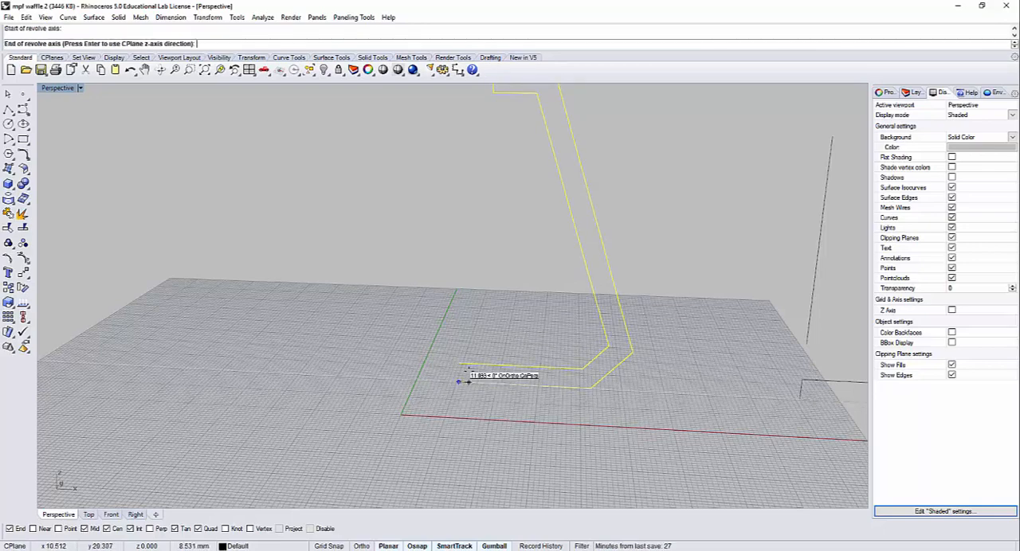
pyautogui.click(458, 364)
pyautogui.press('Return')
pyautogui.press('Return')
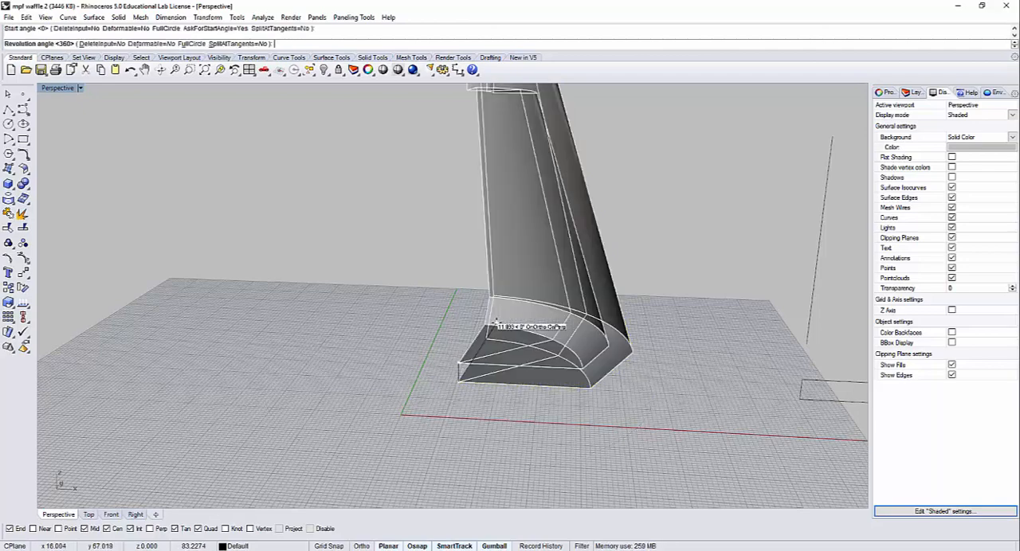
# Step: Move the hollow revolved shade along the negative X direction, clear of its profile curve
pyautogui.click(495, 320)
pyautogui.scroll(-3, 510, 307)
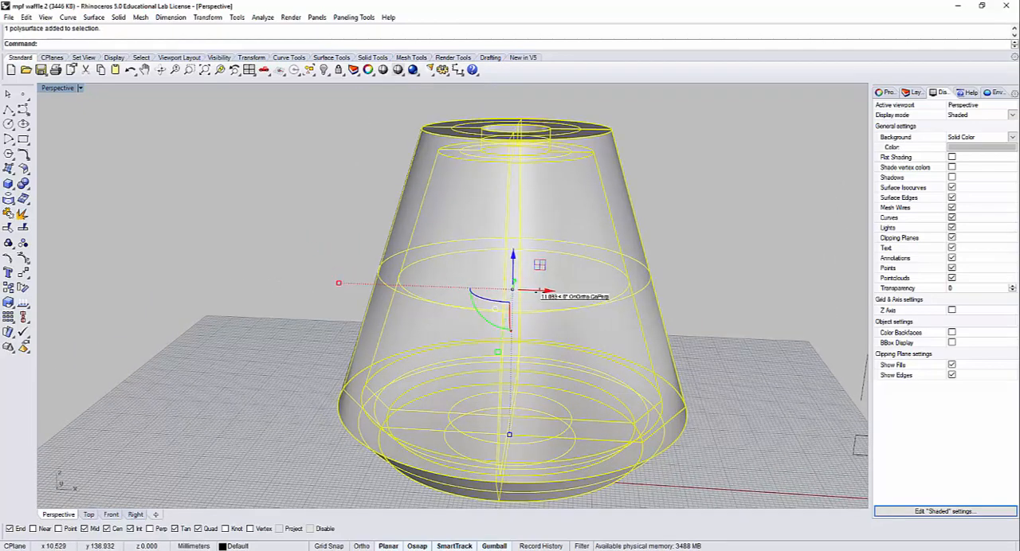
pyautogui.moveTo(535, 287); pyautogui.dragTo(311, 282)
pyautogui.click(466, 164)
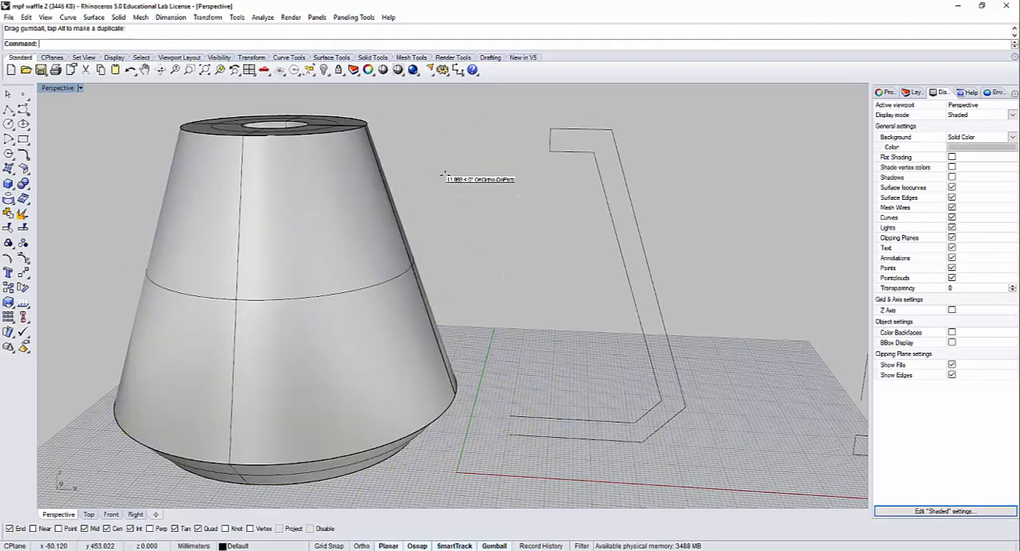
# Step: Move the hollow revolved shade farther in the negative X direction, leaving room for a mirrored profile half
pyautogui.moveTo(455, 176); pyautogui.dragTo(427, 391, button='right')
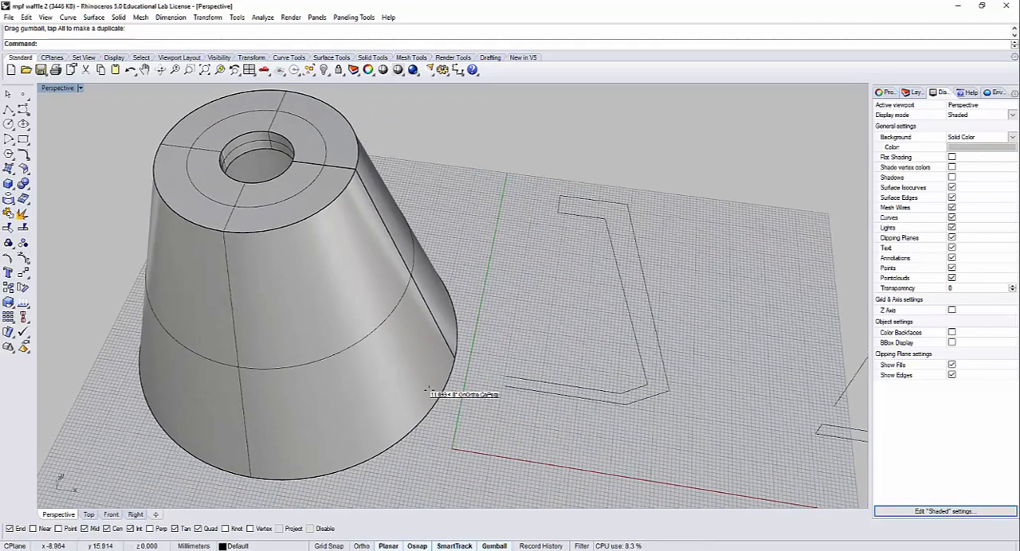
pyautogui.moveTo(573, 365); pyautogui.dragTo(609, 302, button='right')
pyautogui.scroll(-5, 557, 362)
pyautogui.moveTo(498, 366); pyautogui.dragTo(524, 367, button='right')
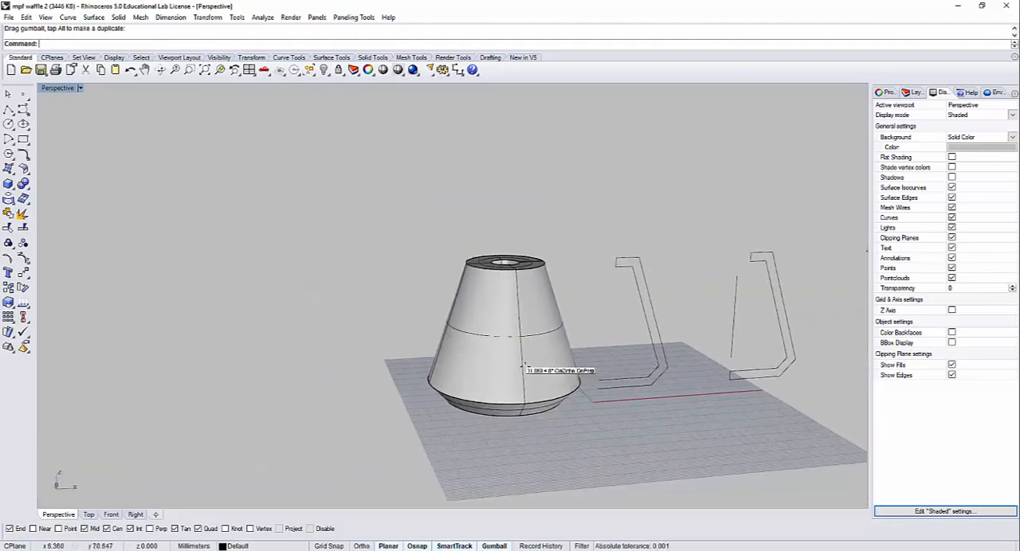
pyautogui.click(538, 348)
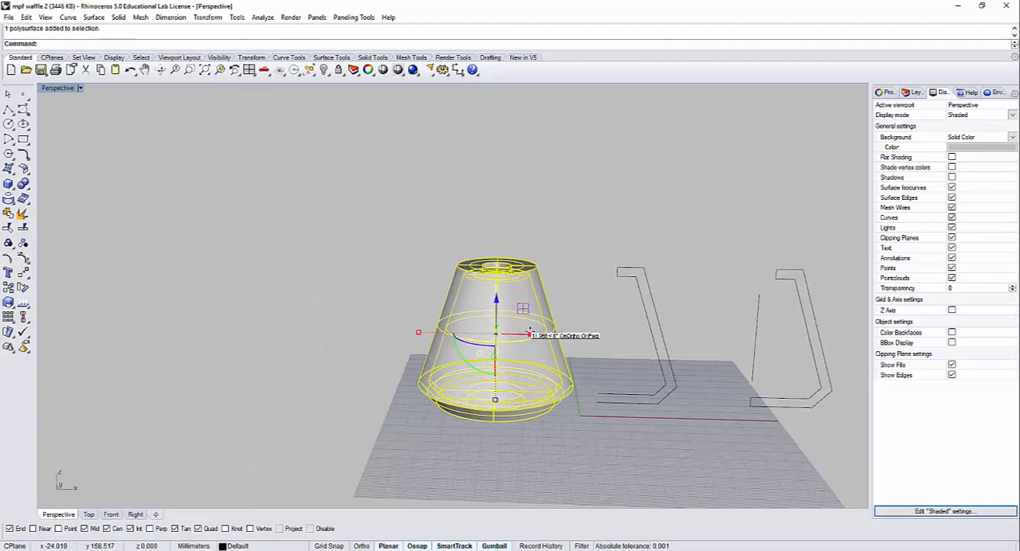
pyautogui.moveTo(518, 331); pyautogui.dragTo(451, 326)
pyautogui.click(659, 464)
# Step: Mirror a copy of the open double-line profile about the vertical line through its two loose base endpoints
pyautogui.click(592, 375)
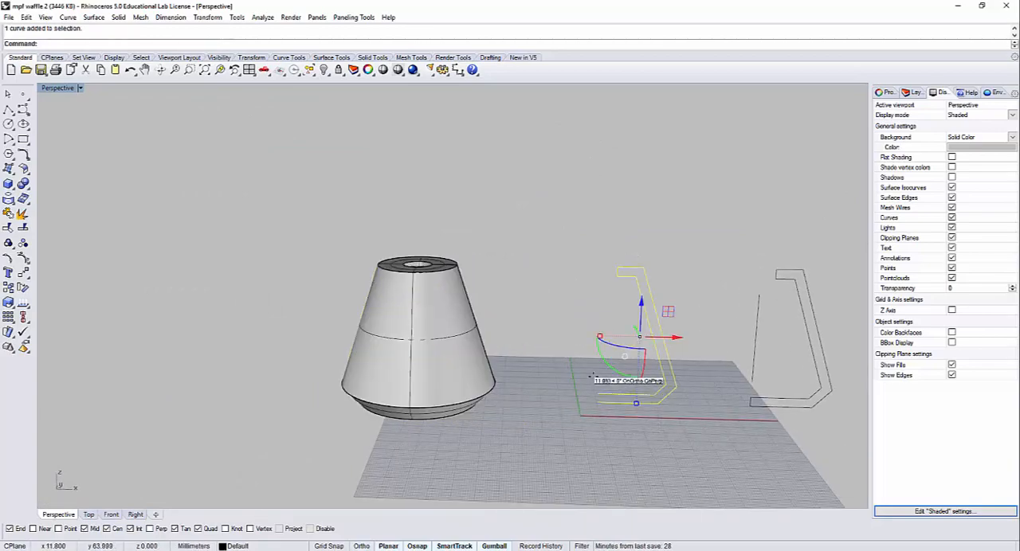
pyautogui.press('Return')
pyautogui.scroll(5, 606, 382)
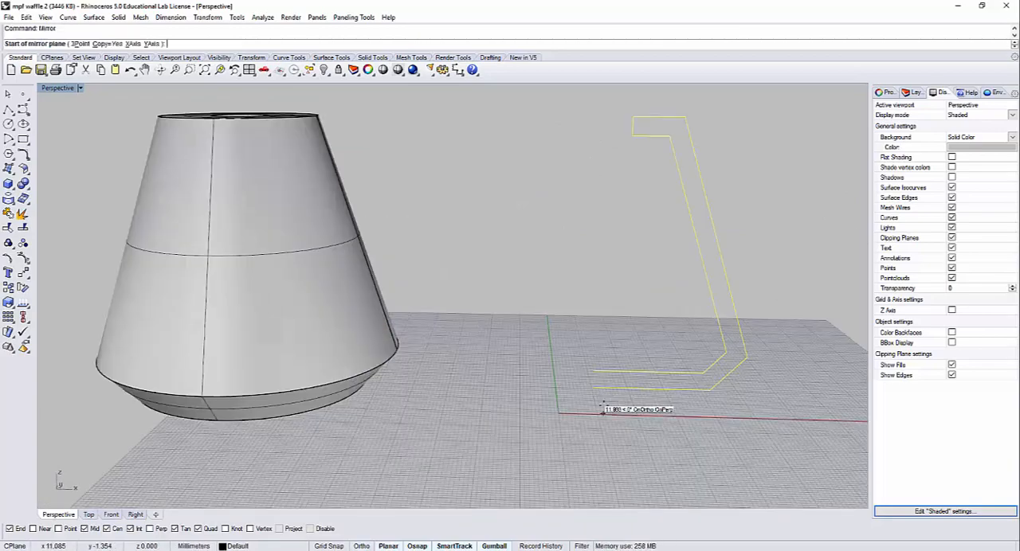
pyautogui.click(590, 386)
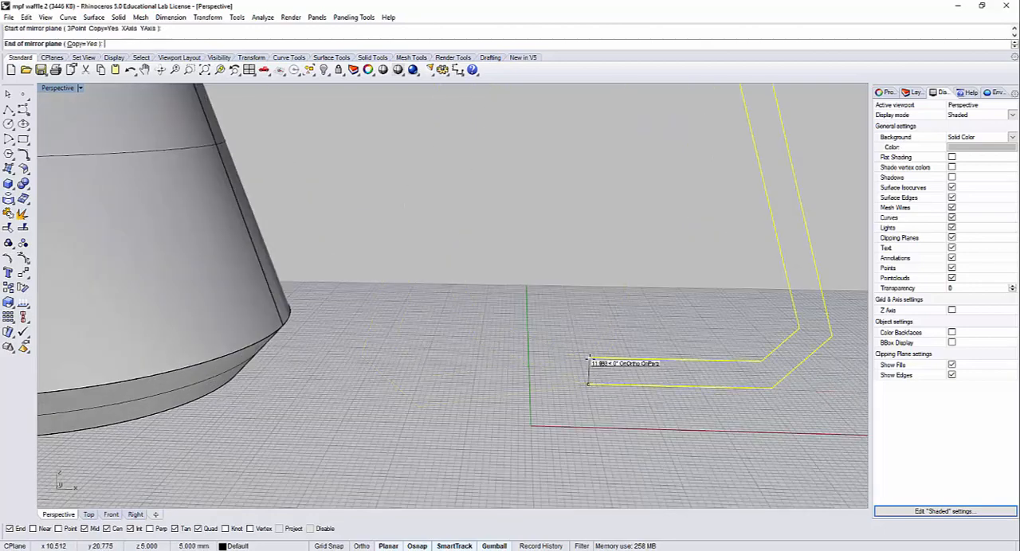
pyautogui.click(587, 372)
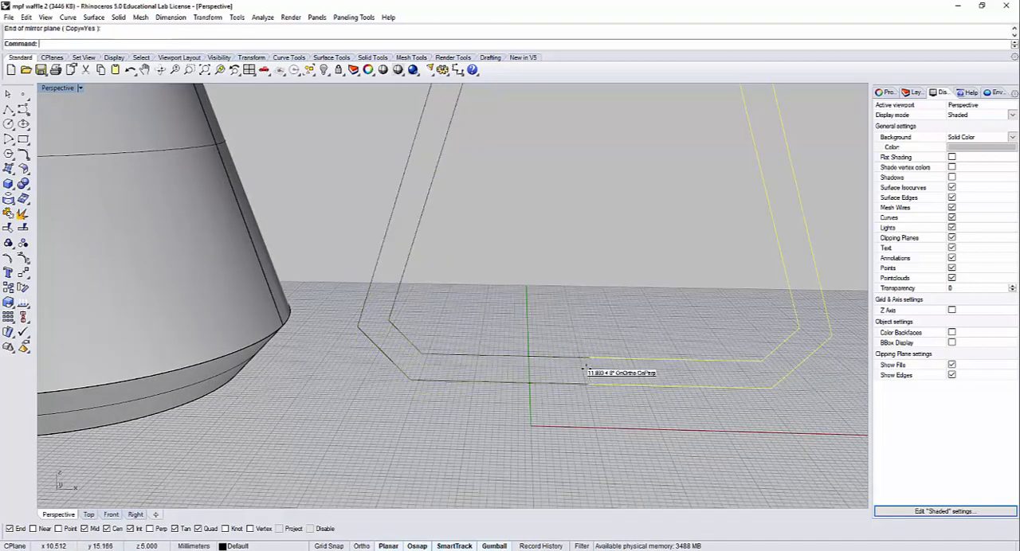
pyautogui.scroll(-4, 611, 370)
pyautogui.moveTo(613, 369); pyautogui.dragTo(609, 403, button='right')
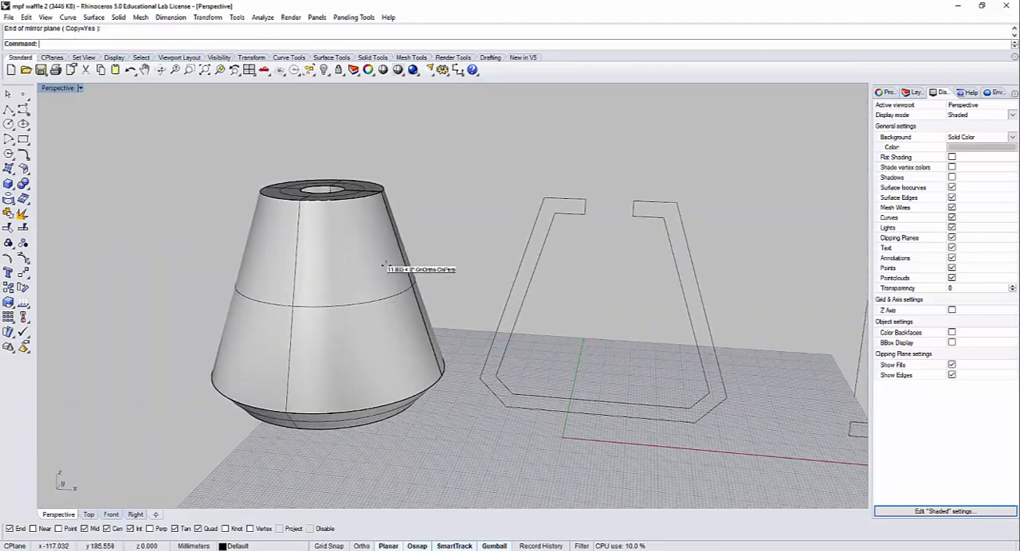
# Step: Draw a box about 190 mm tall over the shade's front half, with its back face on the shade's centre plane
pyautogui.moveTo(326, 246); pyautogui.dragTo(411, 387, button='right')
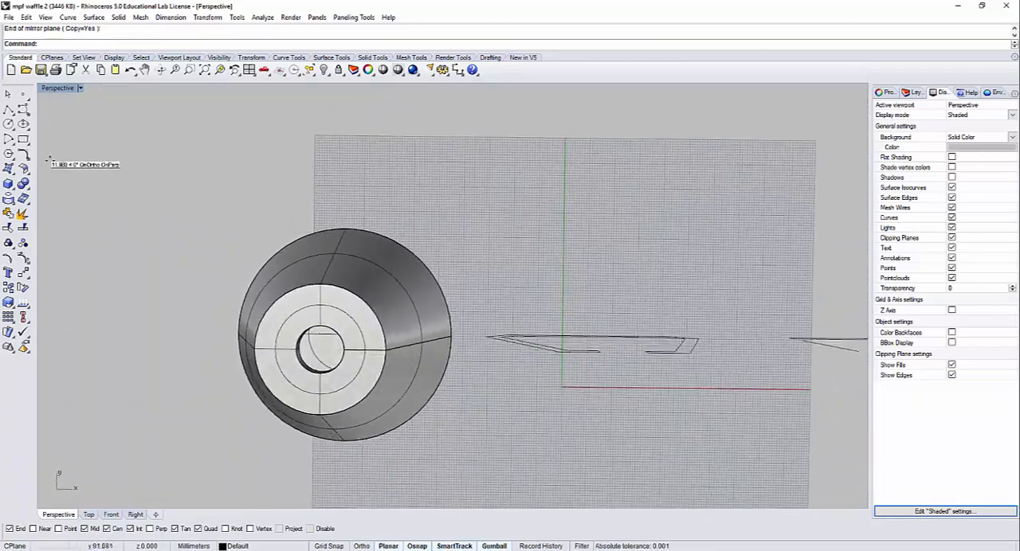
pyautogui.doubleClick(58, 88)
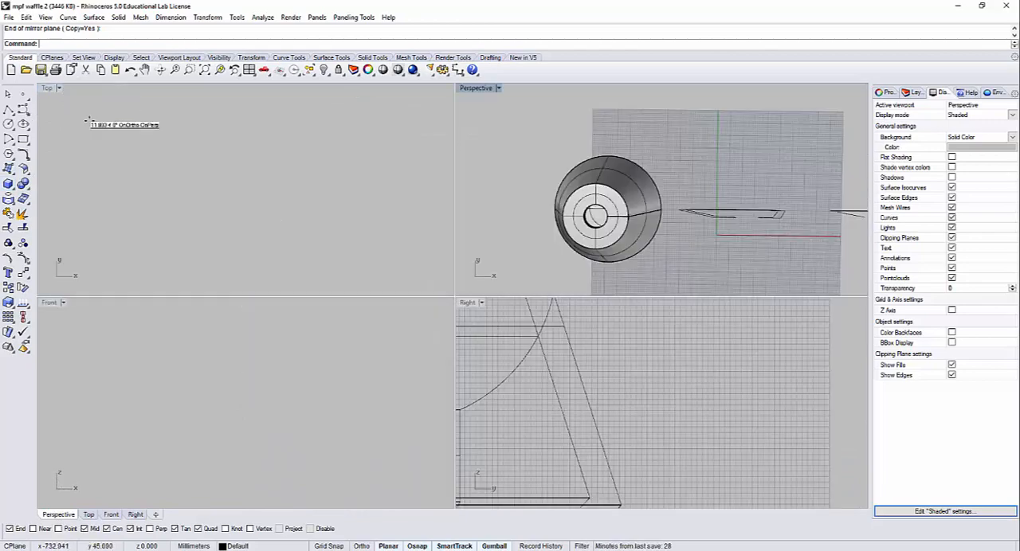
pyautogui.scroll(-10, 271, 196)
pyautogui.moveTo(365, 179); pyautogui.dragTo(285, 172, button='right')
pyautogui.scroll(12, 285, 174)
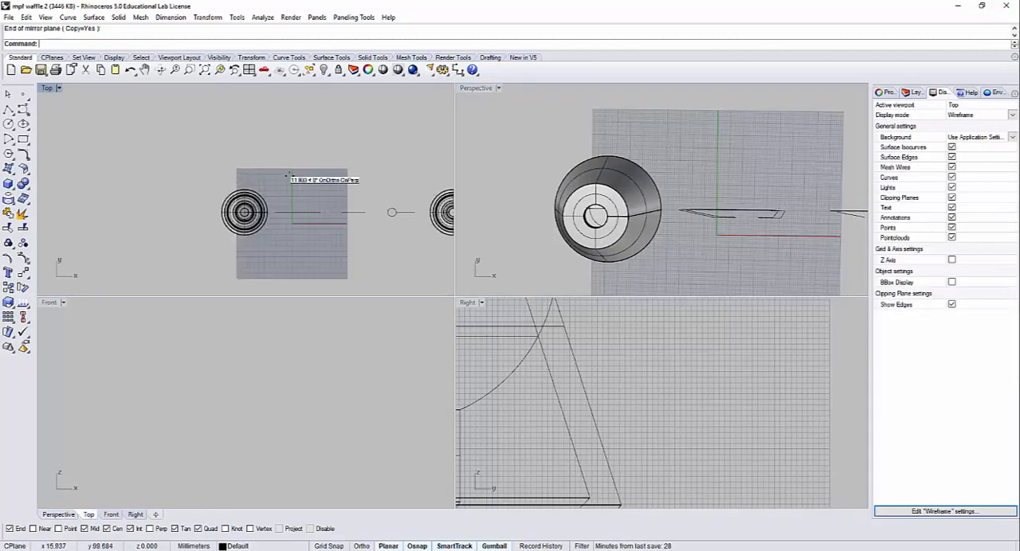
pyautogui.moveTo(255, 222); pyautogui.dragTo(294, 168, button='right')
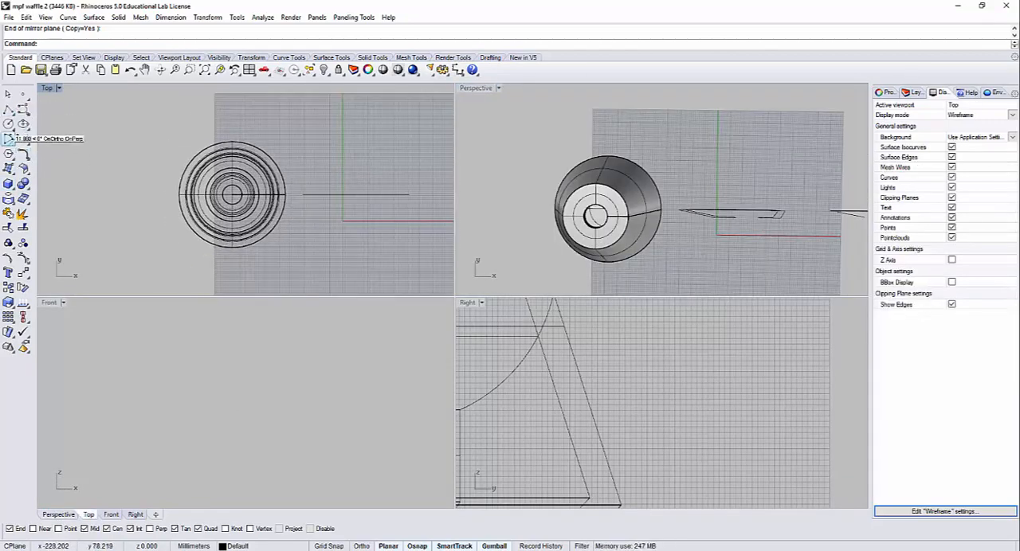
pyautogui.click(8, 184)
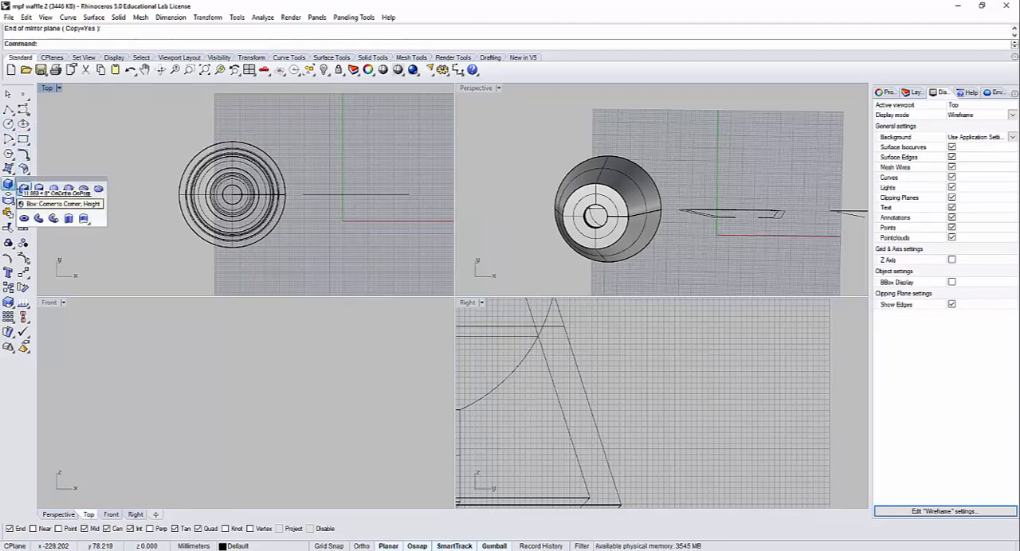
pyautogui.click(27, 190)
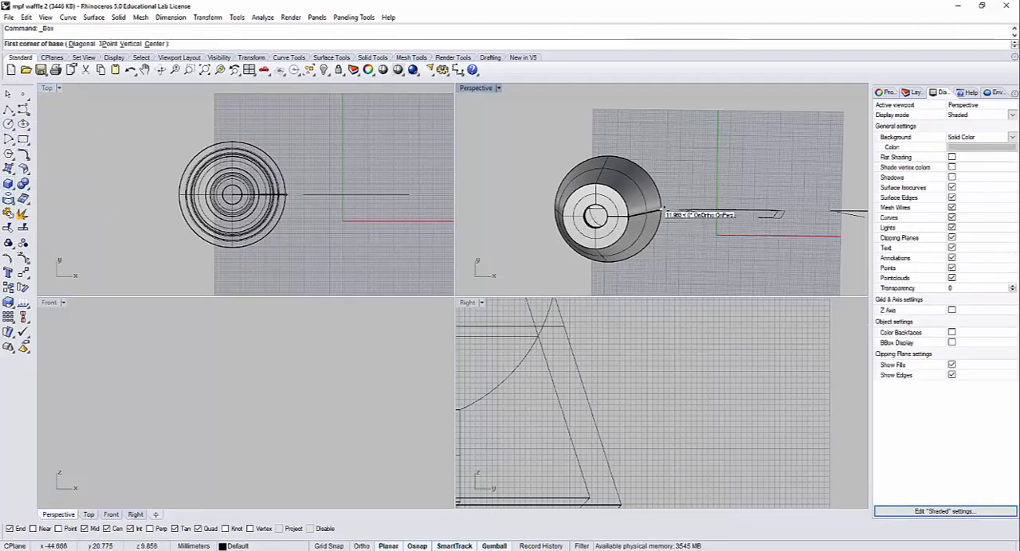
pyautogui.click(286, 194)
pyautogui.click(118, 266)
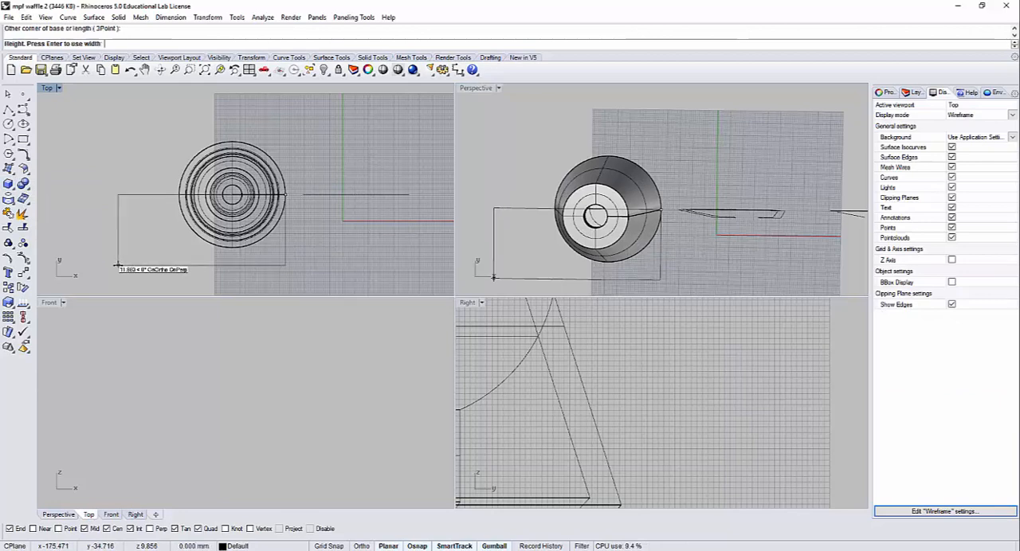
pyautogui.click(267, 336)
# Step: Move the box down and sideways so it extends past the shade's sides, top and base
pyautogui.click(315, 353)
pyautogui.keyDown('shift'); pyautogui.moveTo(314, 354); pyautogui.dragTo(358, 253); pyautogui.keyUp('shift')
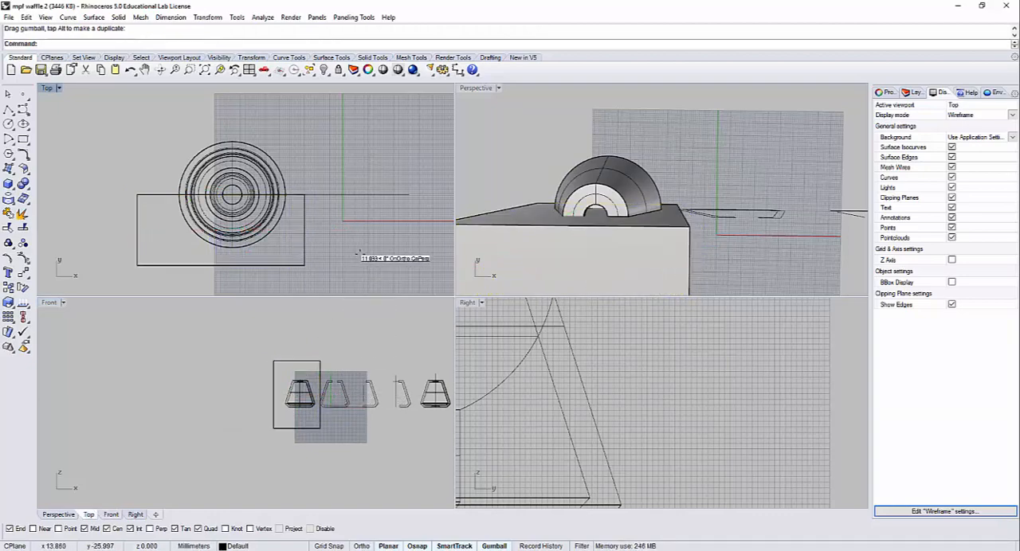
pyautogui.scroll(12, 285, 409)
pyautogui.moveTo(384, 367); pyautogui.dragTo(289, 395, button='right')
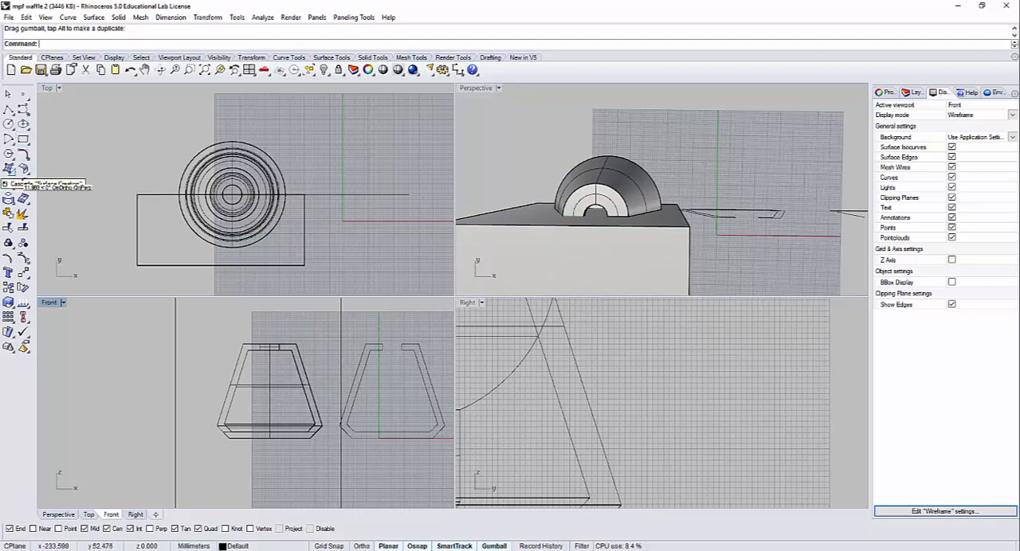
pyautogui.click(23, 184)
pyautogui.click(83, 193)
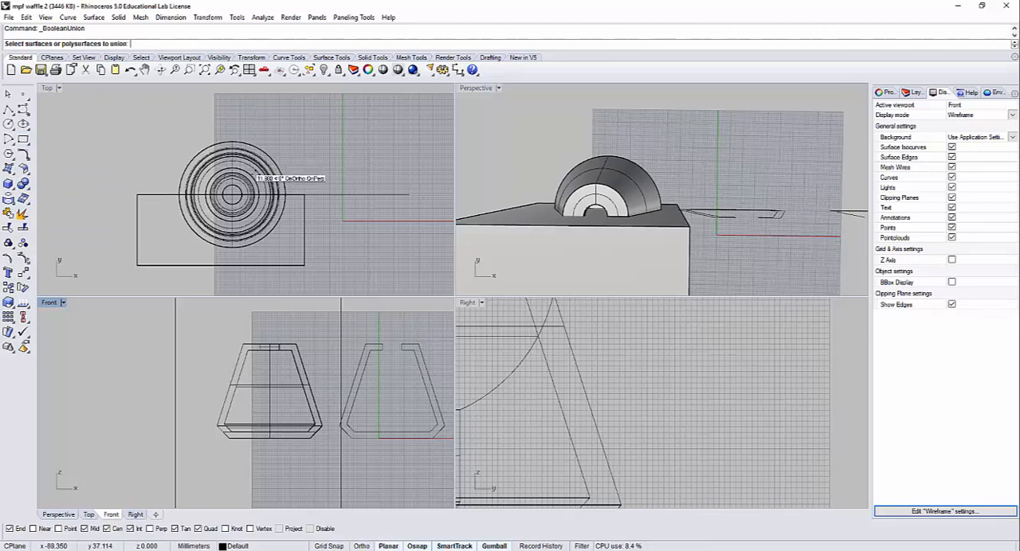
pyautogui.click(255, 174)
pyautogui.press('Return')
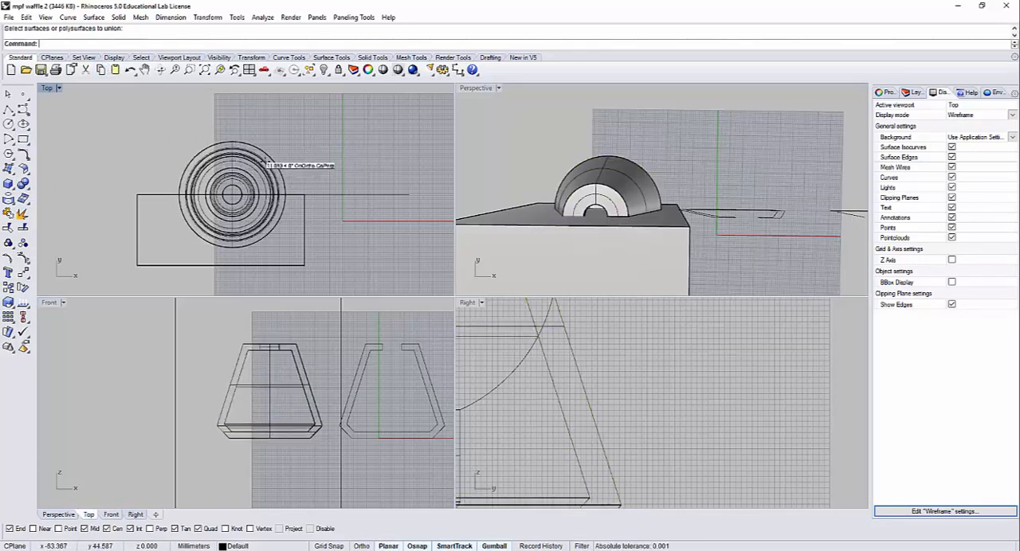
pyautogui.press('Return')
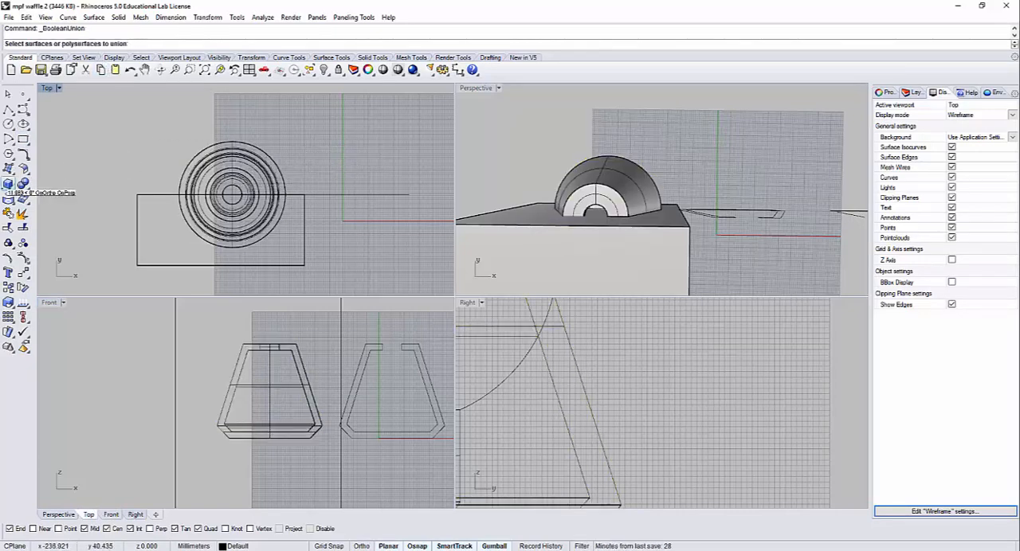
pyautogui.click(23, 183)
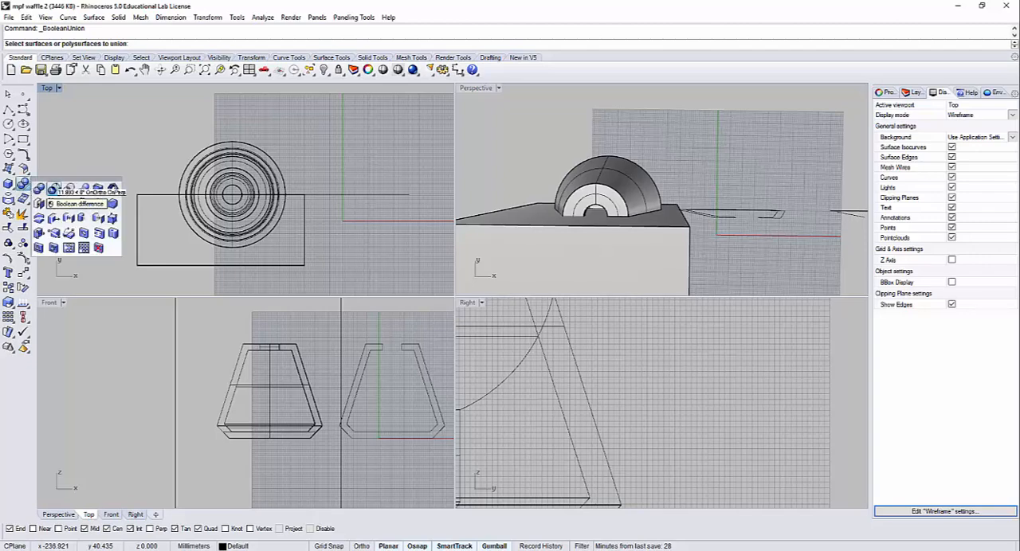
pyautogui.click(53, 189)
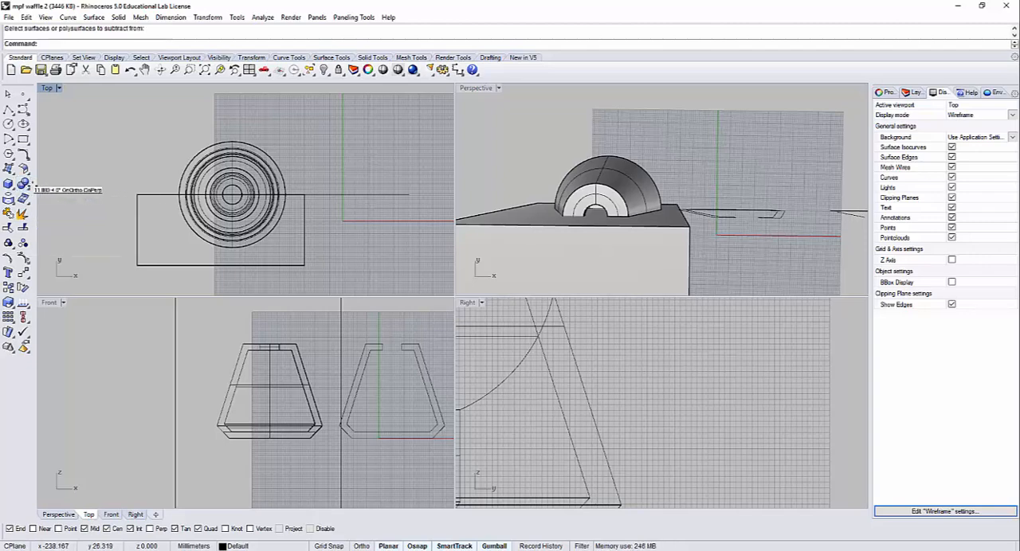
# Step: Subtract the box from the shade with Boolean Difference, deleting the box, and enlarge the perspective view on the cut section
pyautogui.click(28, 184)
pyautogui.click(53, 189)
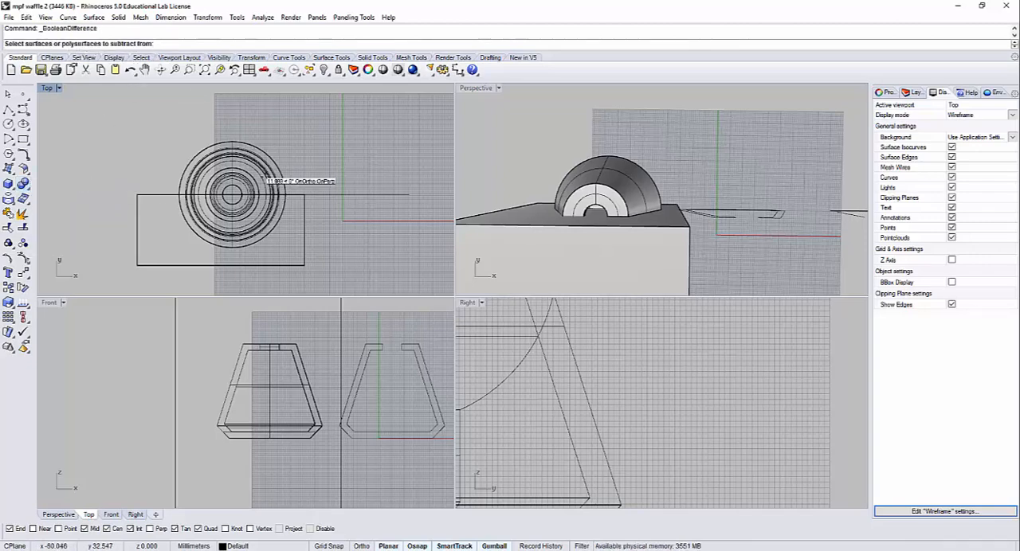
pyautogui.click(266, 175)
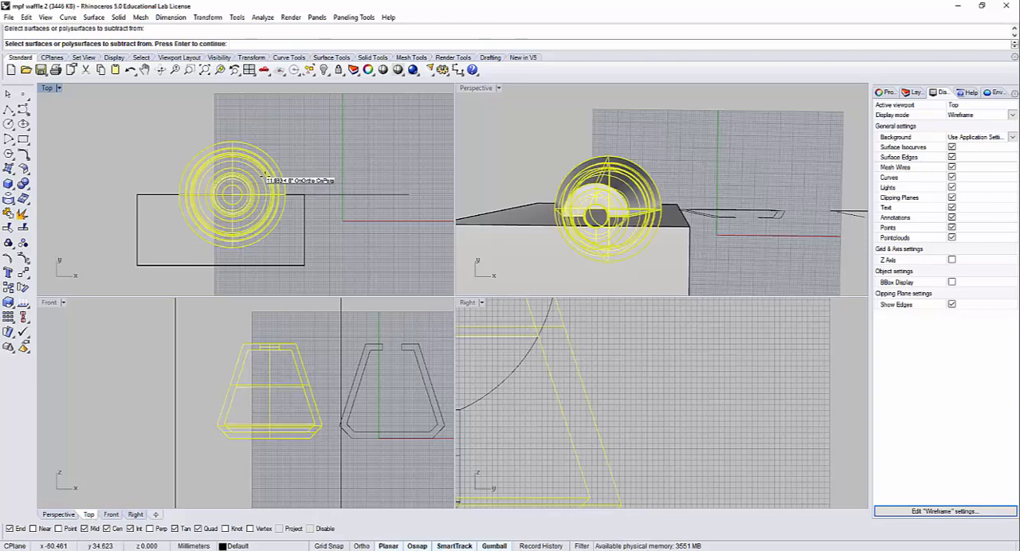
pyautogui.press('Return')
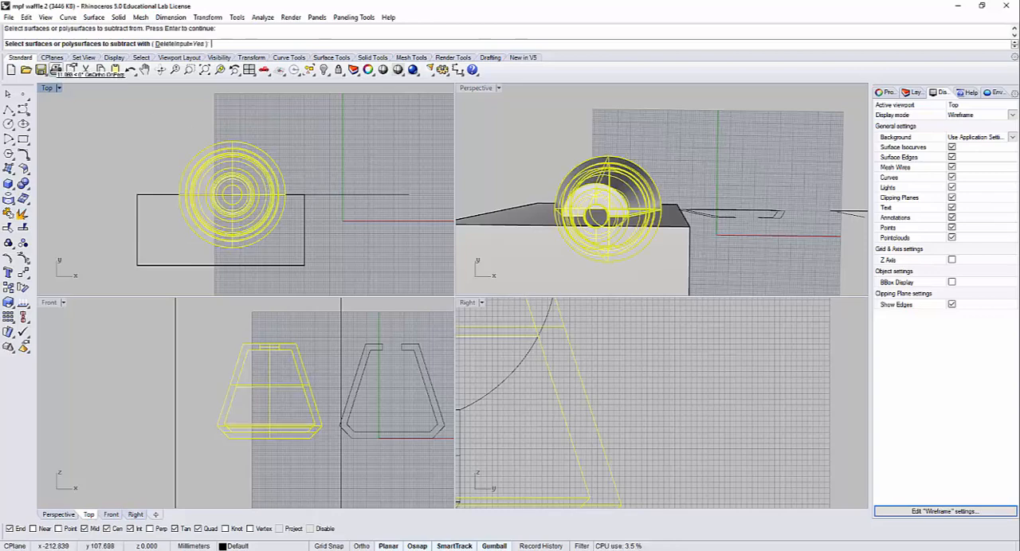
pyautogui.click(137, 217)
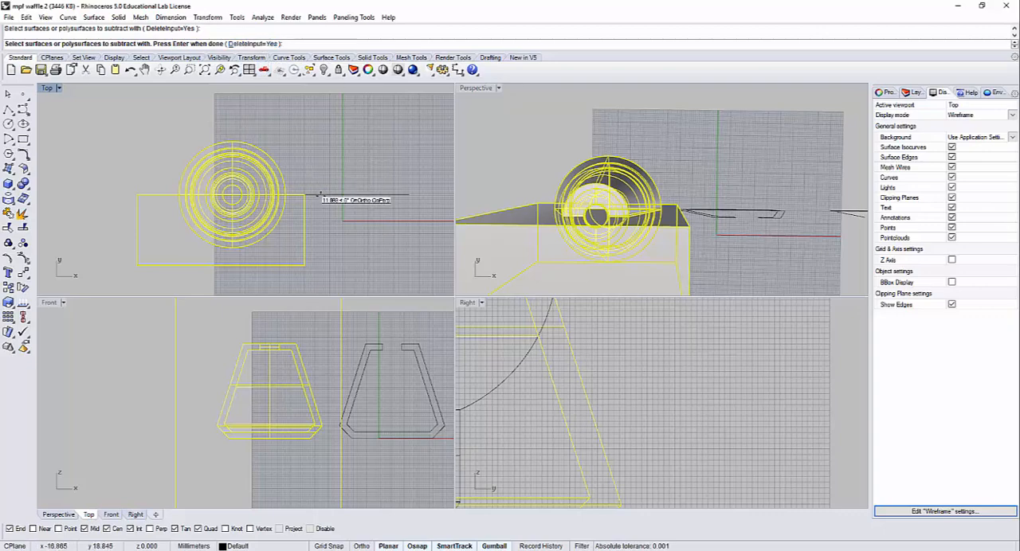
pyautogui.press('Return')
pyautogui.moveTo(610, 220); pyautogui.dragTo(625, 173, button='right')
pyautogui.doubleClick(479, 88)
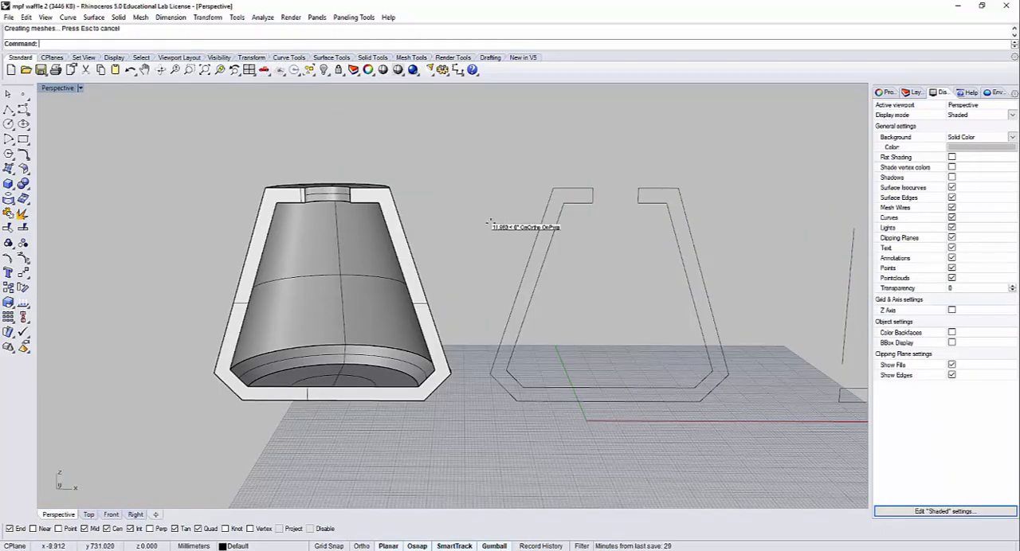
# Step: Draw a vertical axis line from the centre of the cut shade's inner base to above its top opening
pyautogui.keyDown('shift'); pyautogui.moveTo(509, 265); pyautogui.dragTo(539, 297, button='right'); pyautogui.keyUp('shift')
pyautogui.moveTo(643, 306); pyautogui.dragTo(112, 130, button='right')
pyautogui.click(23, 108)
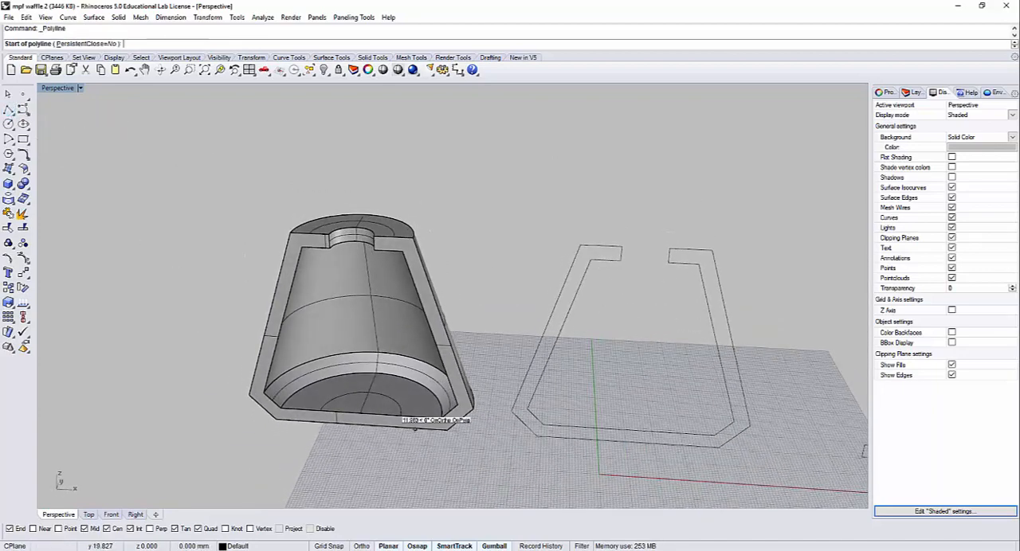
pyautogui.click(373, 375)
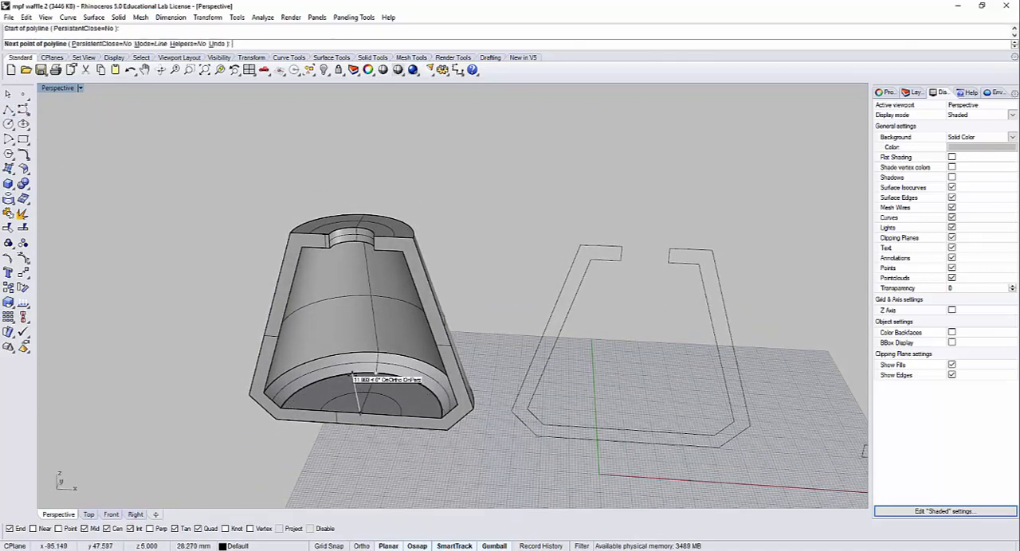
pyautogui.doubleClick(64, 88)
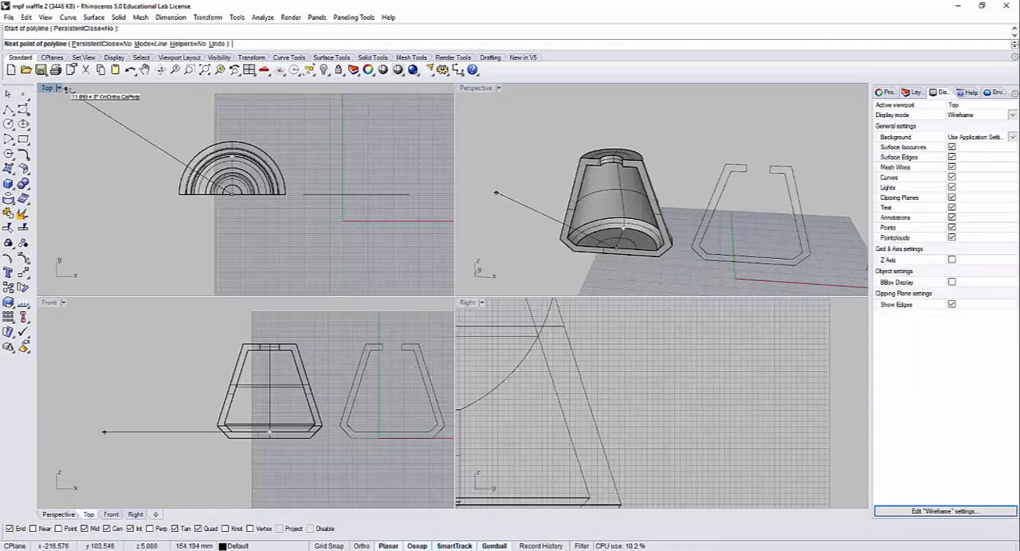
pyautogui.click(276, 306)
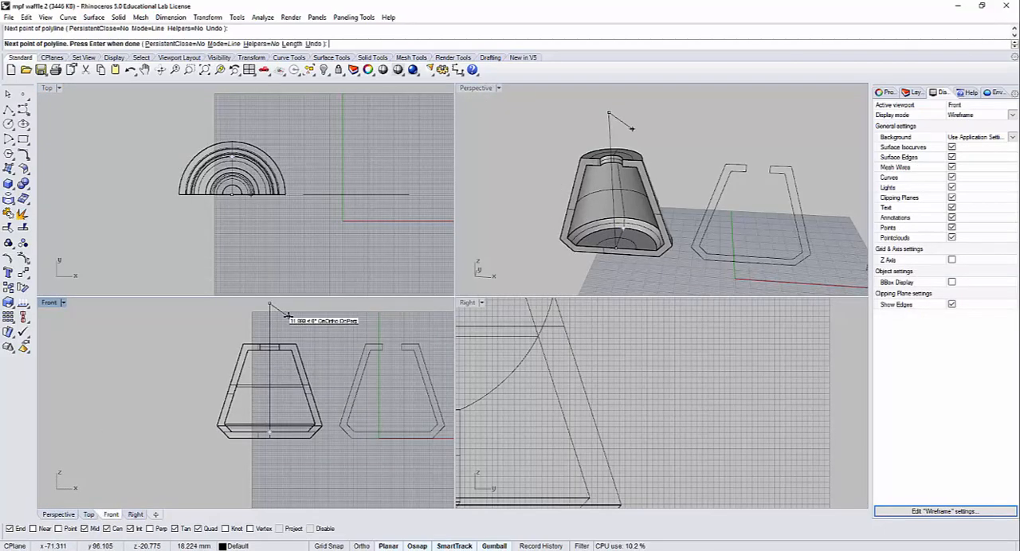
pyautogui.press('Return')
# Step: Move the axis line straight down so it extends beyond both the top and base of the cut shade
pyautogui.click(269, 328)
pyautogui.moveTo(268, 328); pyautogui.dragTo(269, 346)
pyautogui.press('Escape')
pyautogui.doubleClick(470, 87)
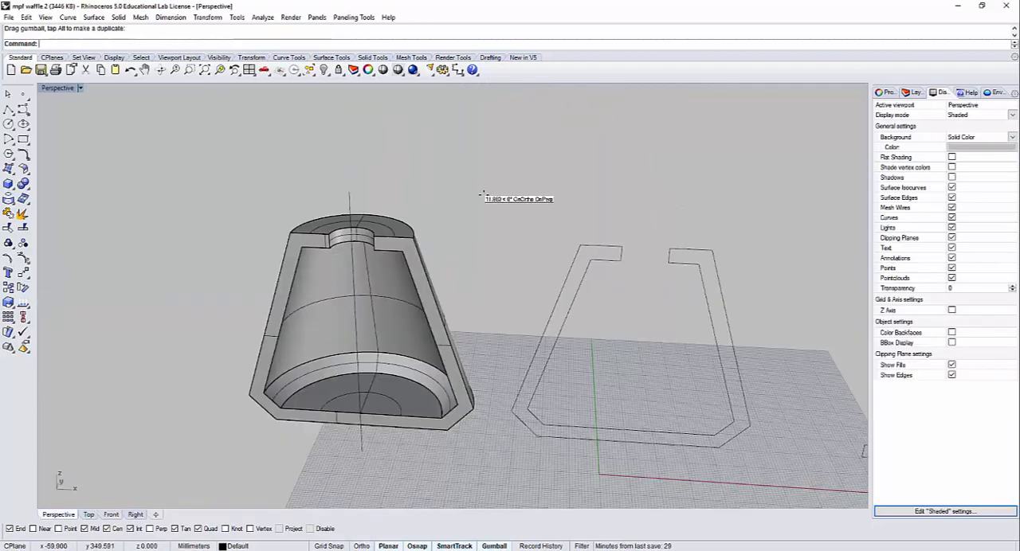
pyautogui.click(350, 199)
# Step: Close the original profile with a short vertical line between its two base endpoints, and delete the mirrored half
pyautogui.keyDown('shift'); pyautogui.moveTo(504, 274); pyautogui.dragTo(522, 228, button='right'); pyautogui.keyUp('shift')
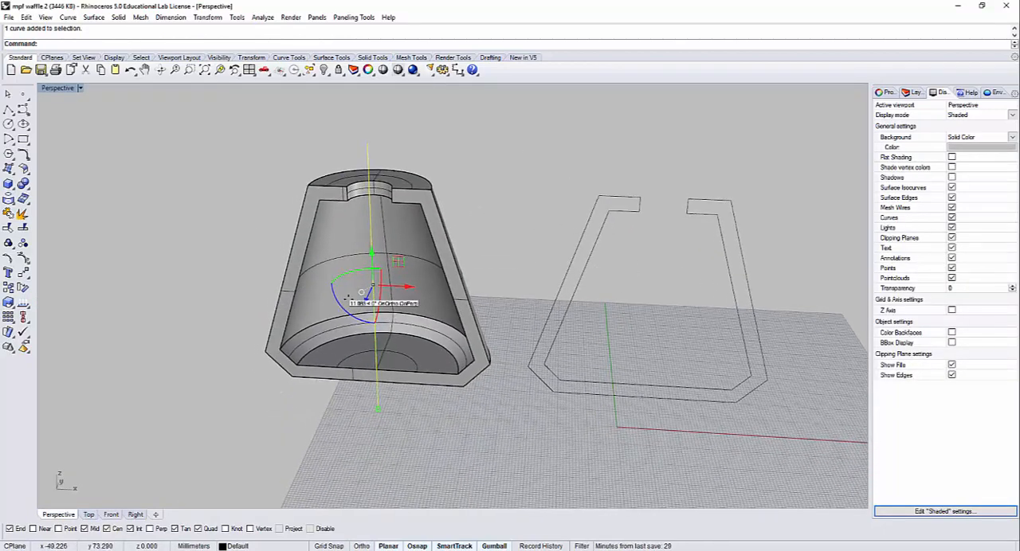
pyautogui.moveTo(533, 288); pyautogui.dragTo(449, 374, button='right')
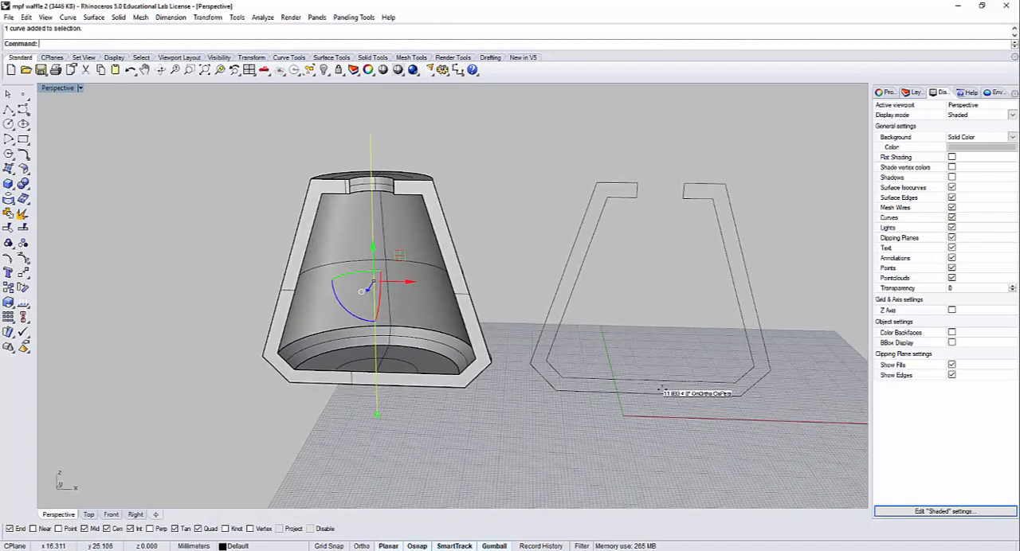
pyautogui.click(12, 108)
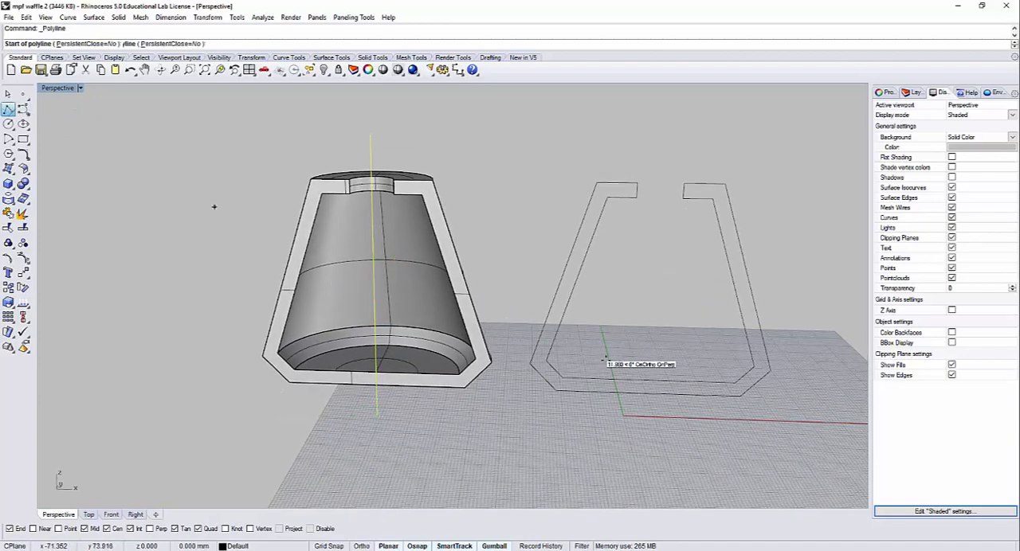
pyautogui.click(648, 381)
pyautogui.click(647, 393)
pyautogui.press('Return')
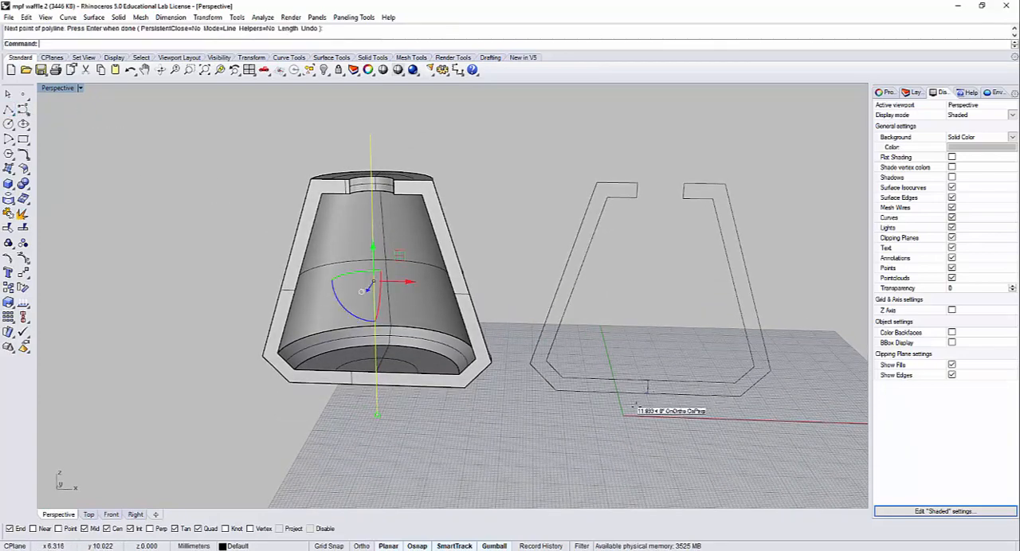
pyautogui.click(627, 391)
pyautogui.press('Delete')
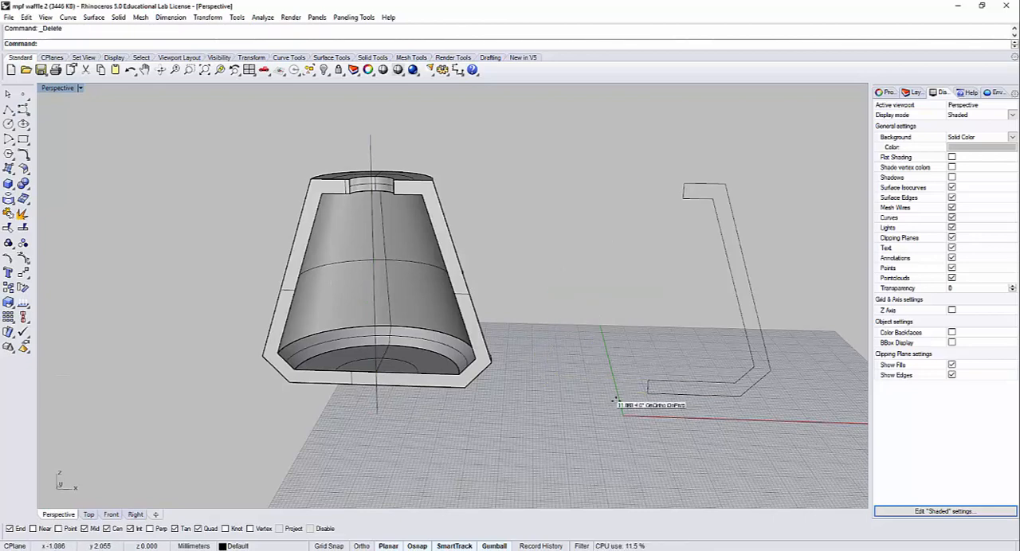
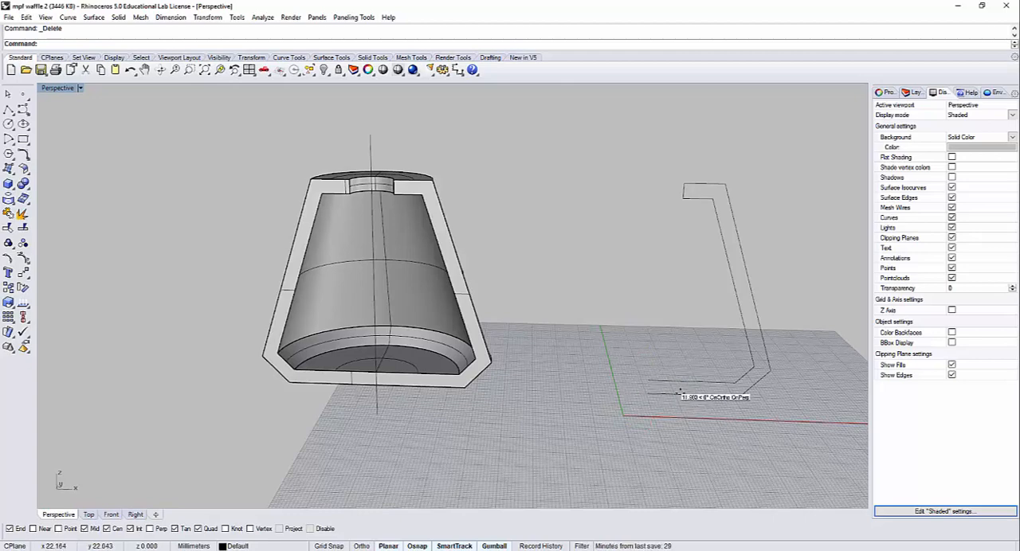
# Step: Restore the deleted axis line, and hide the cut shade with its axis and the open profile beside it
pyautogui.click(376, 403)
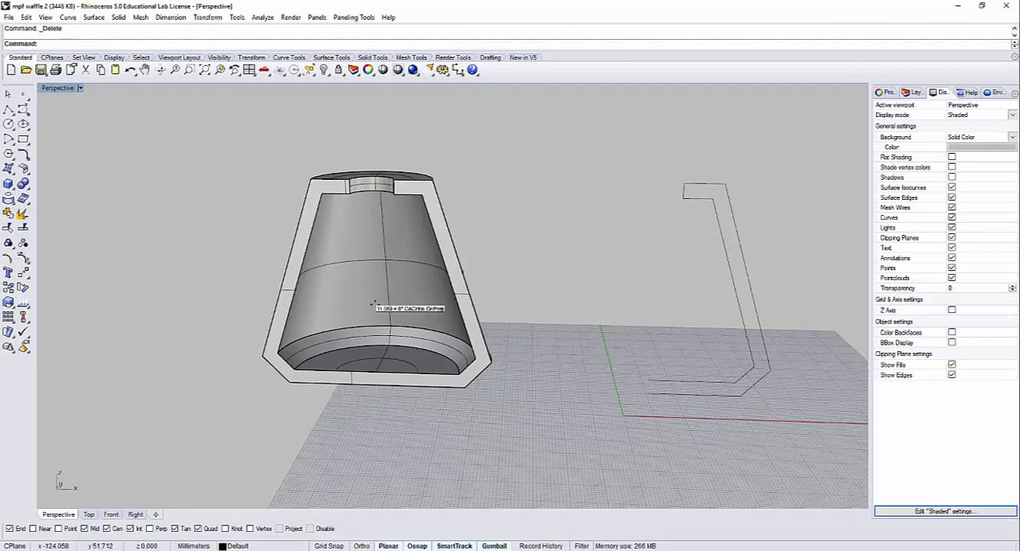
pyautogui.click(597, 428)
pyautogui.keyDown('shift'); pyautogui.moveTo(597, 428); pyautogui.dragTo(470, 422, button='right'); pyautogui.keyUp('shift')
pyautogui.scroll(-6, 487, 431)
pyautogui.keyDown('shift'); pyautogui.moveTo(599, 410); pyautogui.dragTo(534, 398, button='right'); pyautogui.keyUp('shift')
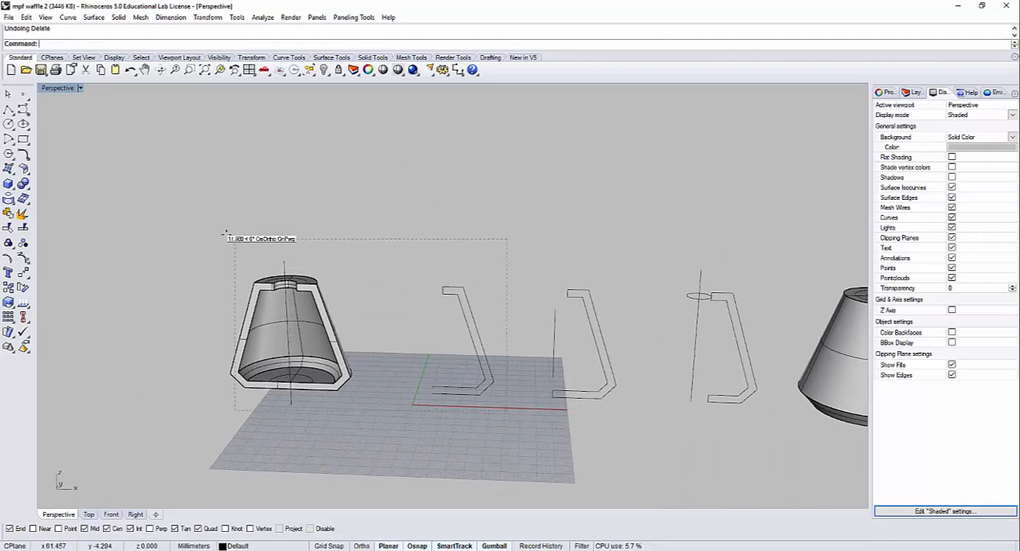
pyautogui.moveTo(224, 234); pyautogui.dragTo(224, 233)
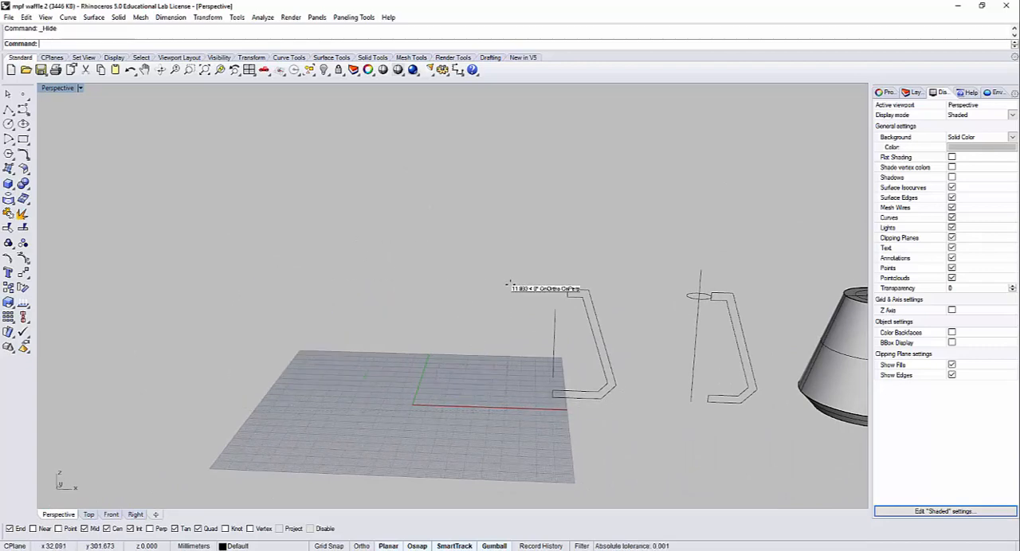
# Step: Hide the next profile together with the short vertical line beside it
pyautogui.scroll(5, 661, 287)
pyautogui.moveTo(566, 349); pyautogui.dragTo(534, 299, button='right')
pyautogui.moveTo(548, 376); pyautogui.dragTo(344, 202)
pyautogui.hotkey('ctrl', 'h')
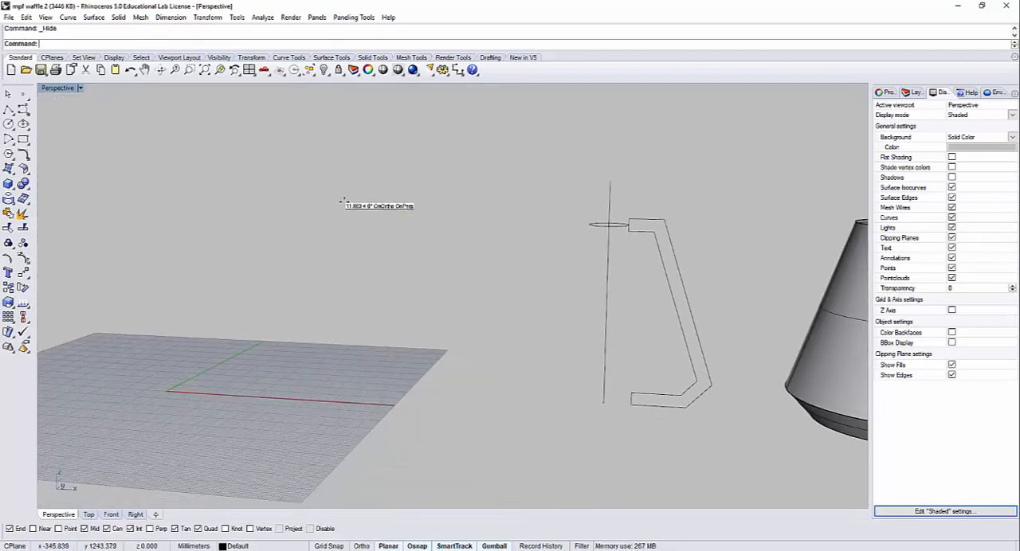
# Step: Examine the closed profile, its revolve axis and opening circle beside the finished revolved shade from several angles
pyautogui.moveTo(343, 199); pyautogui.dragTo(455, 345, button='right')
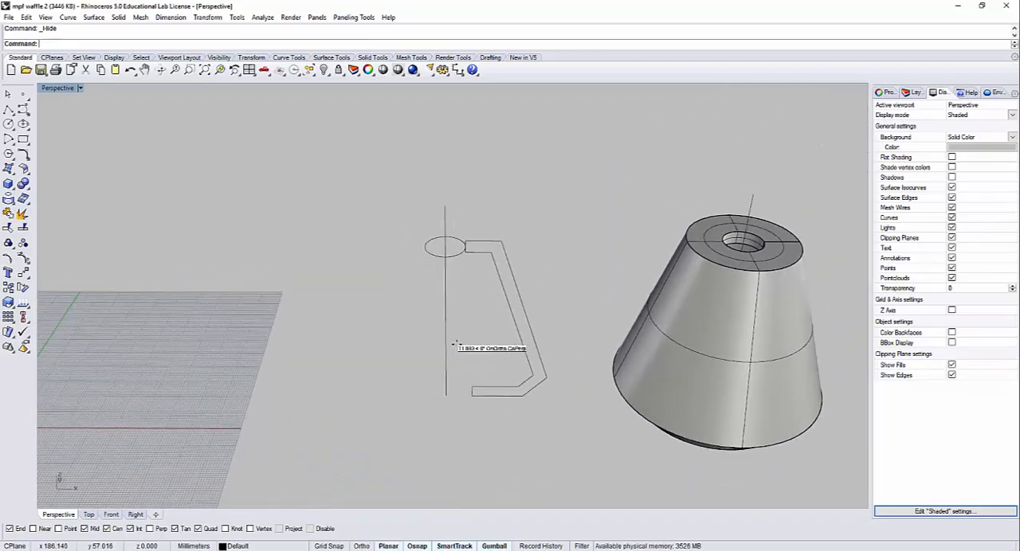
pyautogui.moveTo(601, 402); pyautogui.dragTo(693, 418, button='right')
pyautogui.moveTo(728, 350); pyautogui.dragTo(709, 263, button='right')
pyautogui.click(609, 304)
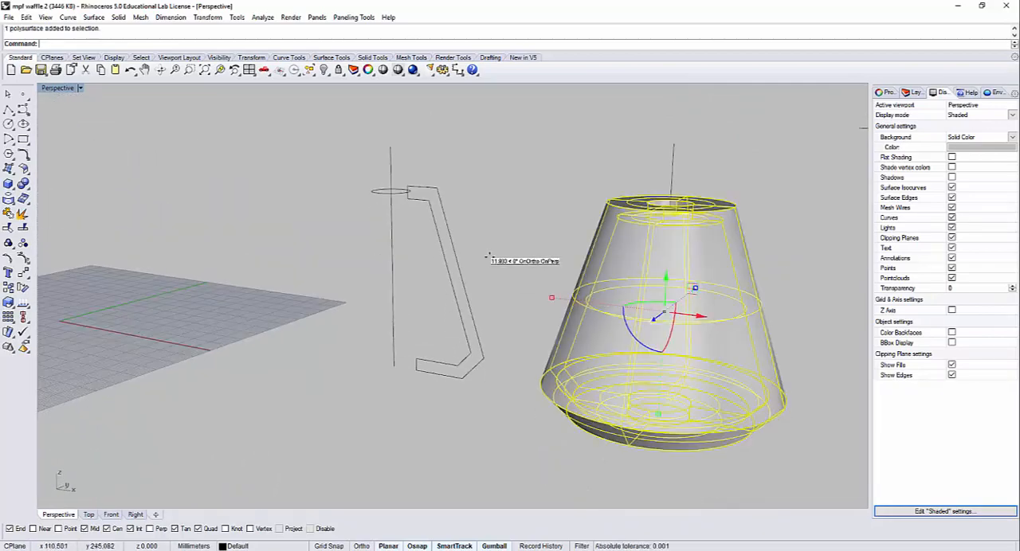
pyautogui.click(492, 250)
pyautogui.moveTo(497, 234); pyautogui.dragTo(551, 257, button='right')
pyautogui.click(683, 303)
pyautogui.moveTo(682, 302); pyautogui.dragTo(615, 267, button='right')
pyautogui.click(549, 378)
# Step: Show only the cut shade again from among the hidden objects
pyautogui.hotkey('ctrl', 'shift', 'h')
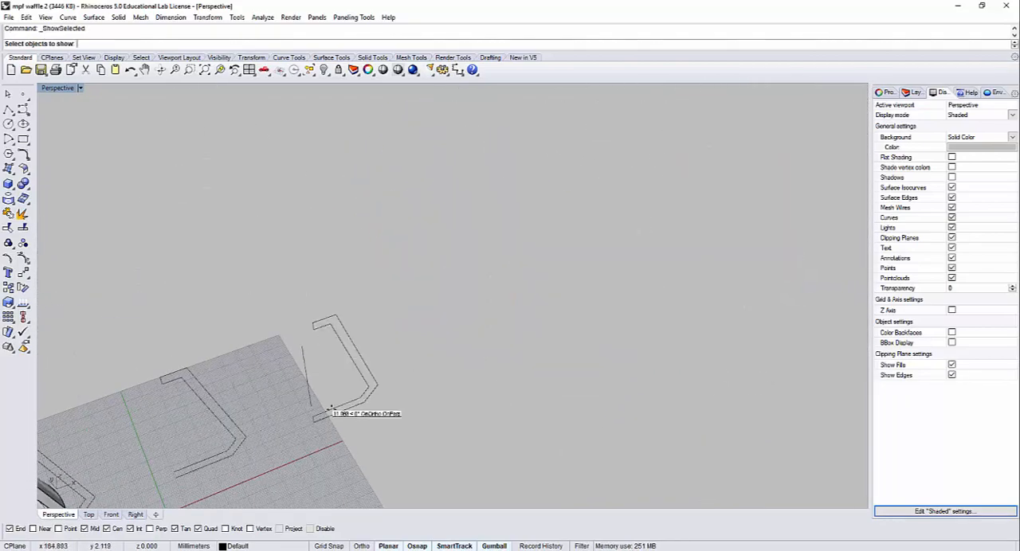
pyautogui.keyDown('shift'); pyautogui.moveTo(164, 411); pyautogui.dragTo(373, 327, button='right'); pyautogui.keyUp('shift')
pyautogui.click(320, 368)
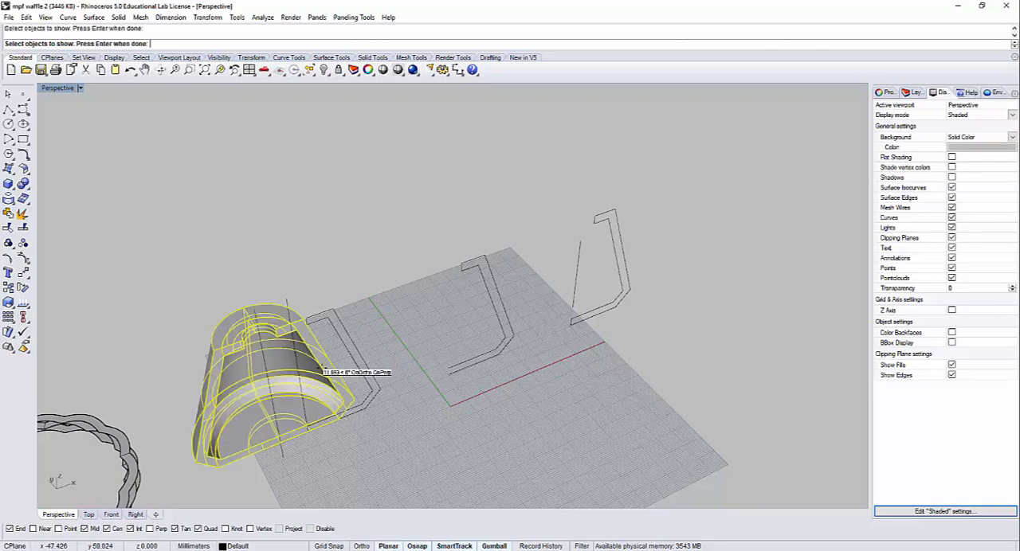
pyautogui.press('Return')
# Step: Move the cut shade along the X axis to sit beside the closed profile with the opening circle
pyautogui.moveTo(328, 371); pyautogui.dragTo(280, 363, button='right')
pyautogui.click(242, 347)
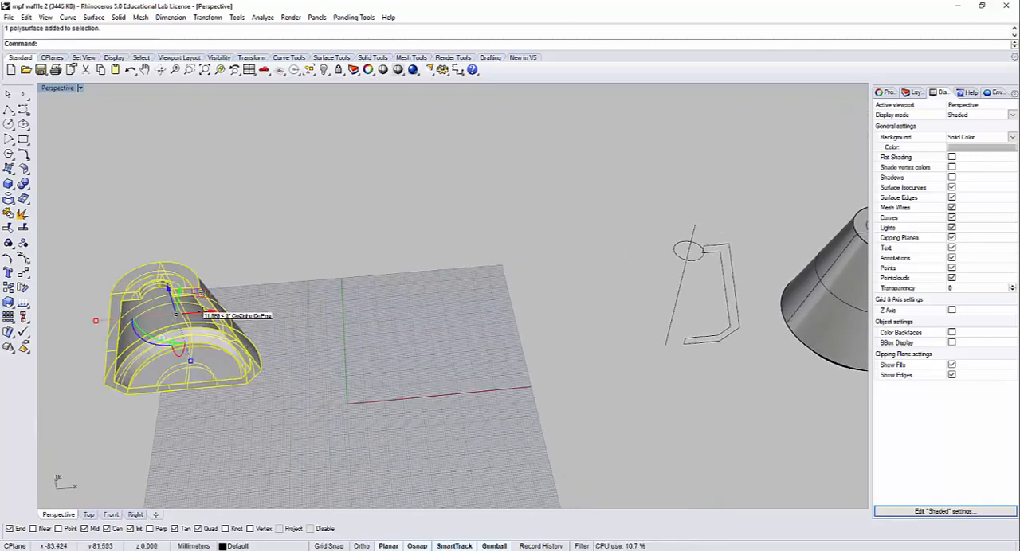
pyautogui.moveTo(200, 312); pyautogui.dragTo(612, 341)
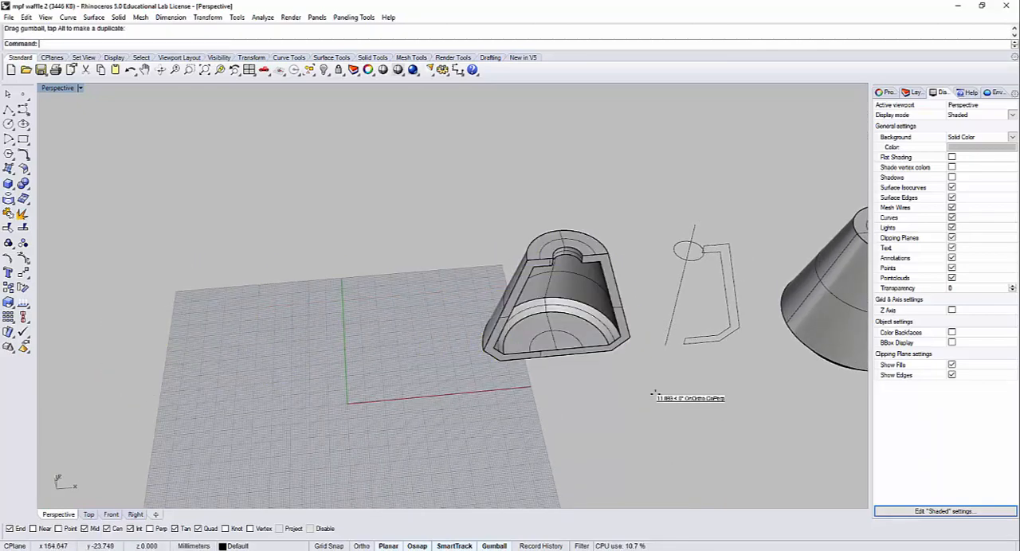
pyautogui.moveTo(652, 394); pyautogui.dragTo(673, 342, button='right')
pyautogui.scroll(5, 567, 376)
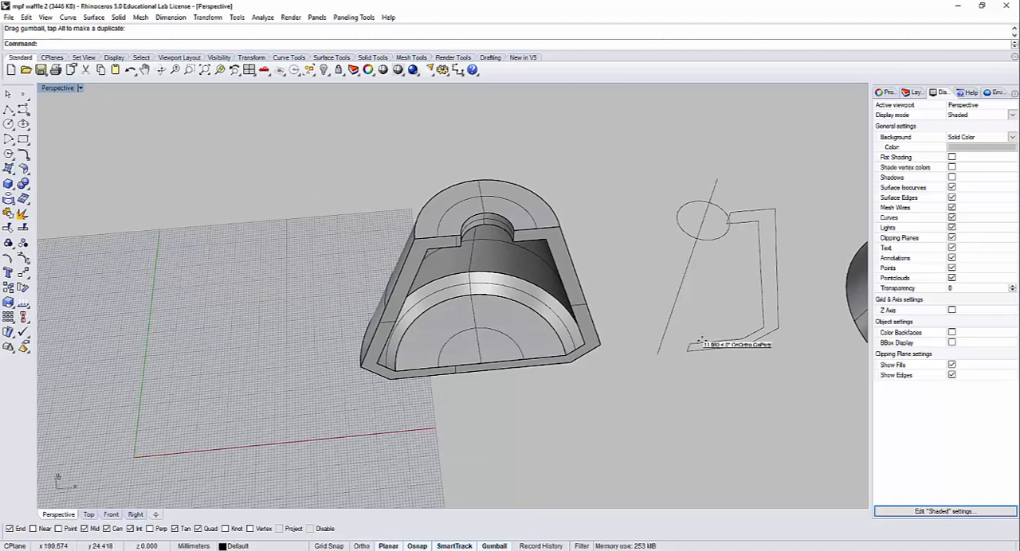
# Step: Draw a short solid vertical cylinder centred on the base of the cut shade, wider than the top opening
pyautogui.click(12, 188)
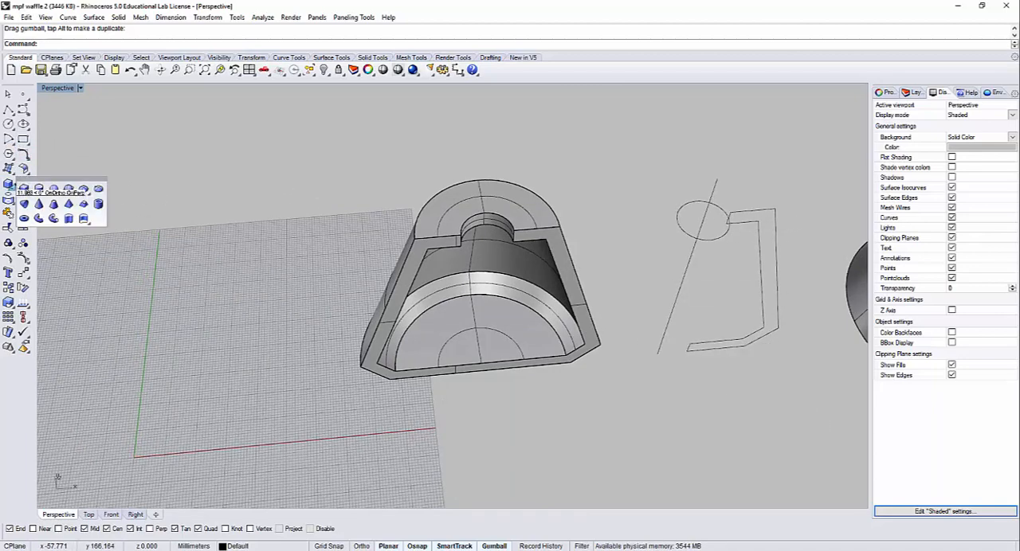
pyautogui.click(34, 191)
pyautogui.click(478, 367)
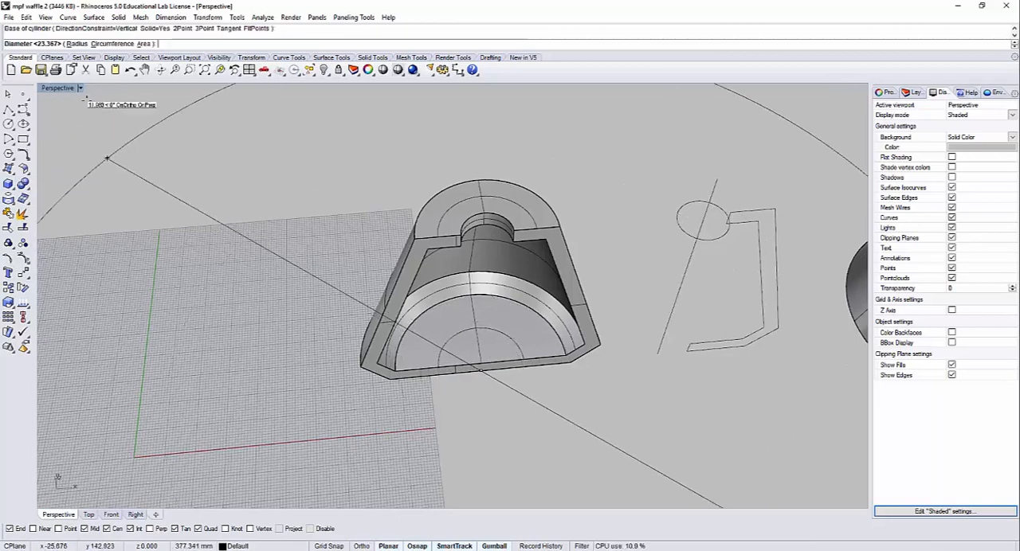
pyautogui.doubleClick(59, 87)
pyautogui.scroll(-6, 242, 235)
pyautogui.moveTo(295, 234); pyautogui.dragTo(220, 215, button='right')
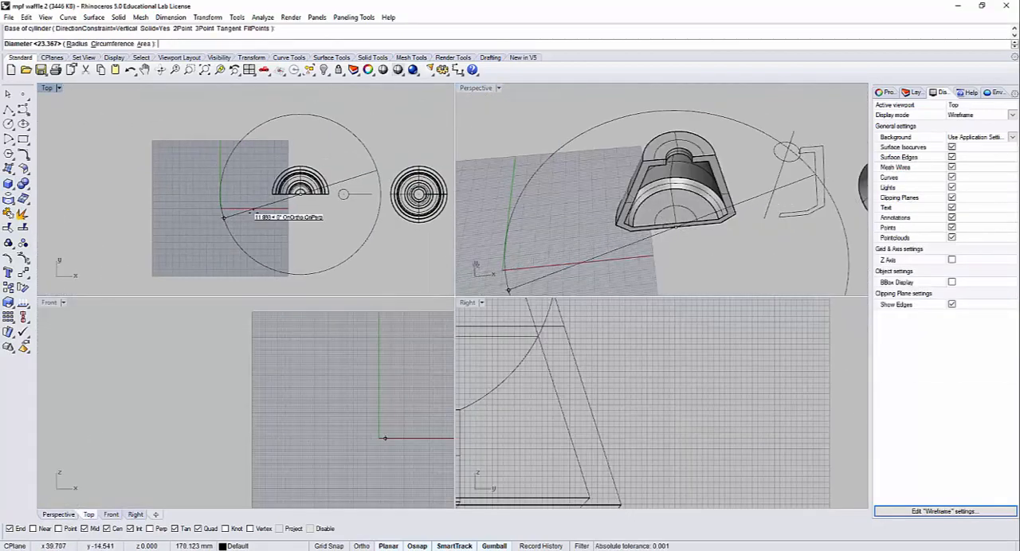
pyautogui.scroll(18, 263, 209)
pyautogui.moveTo(378, 184); pyautogui.dragTo(308, 232, button='right')
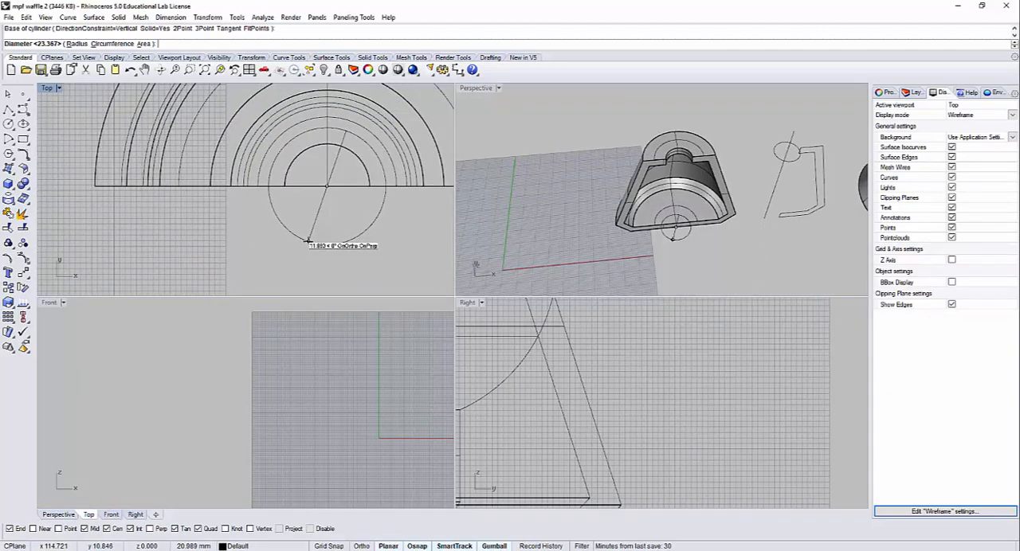
pyautogui.click(297, 255)
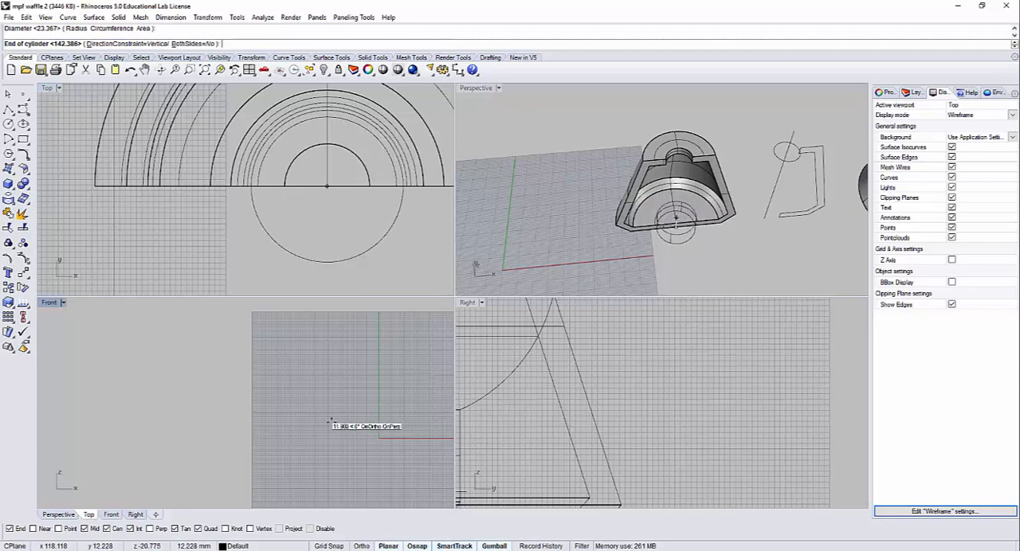
pyautogui.scroll(-8, 335, 478)
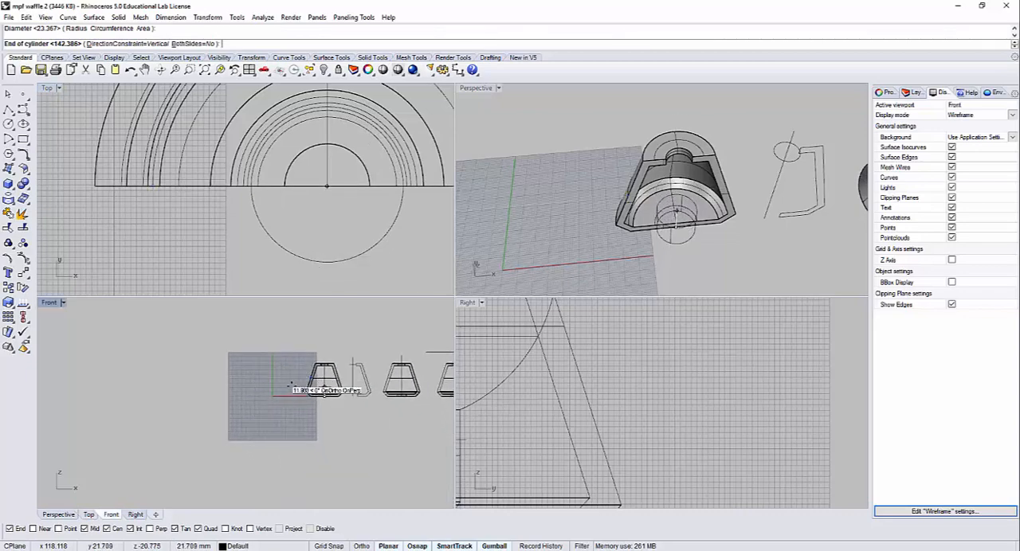
pyautogui.click(305, 381)
# Step: Move the cylinder straight down so it passes completely through the base of the cut shade
pyautogui.scroll(5, 339, 376)
pyautogui.click(343, 375)
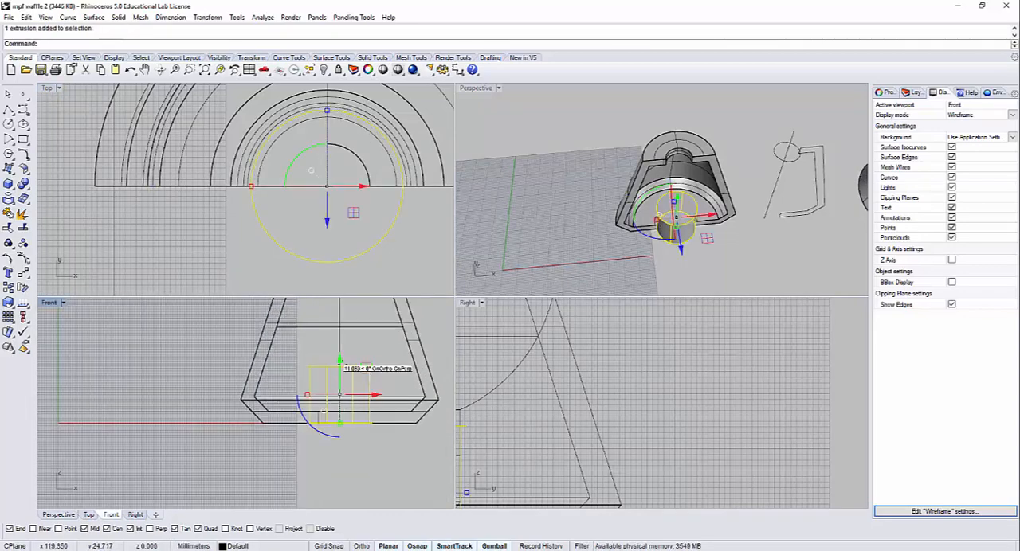
pyautogui.moveTo(339, 370); pyautogui.dragTo(339, 364)
pyautogui.click(192, 221)
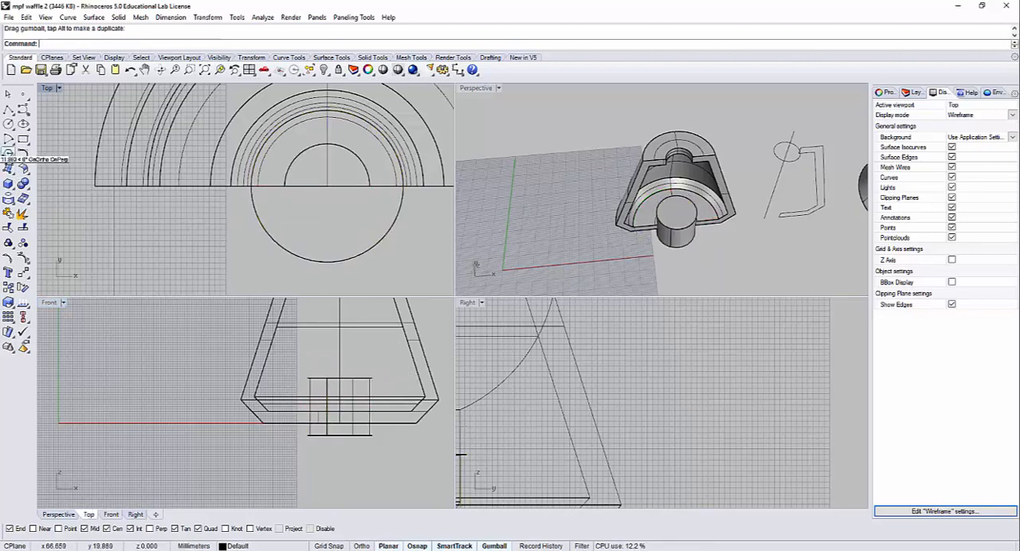
# Step: Subtract the cylinder from the cut shade with Boolean Difference to open a hole in its base
pyautogui.click(28, 185)
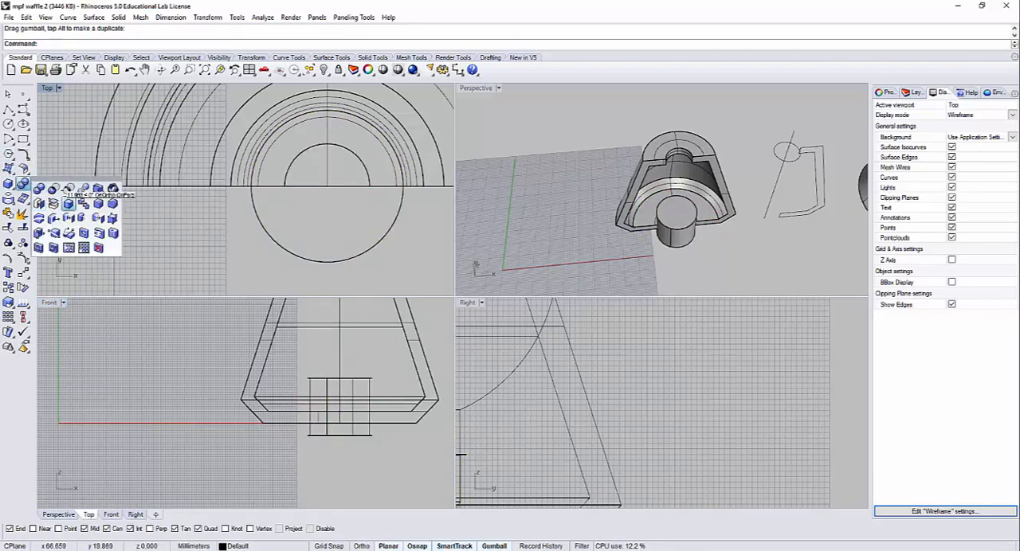
pyautogui.click(77, 194)
pyautogui.click(185, 164)
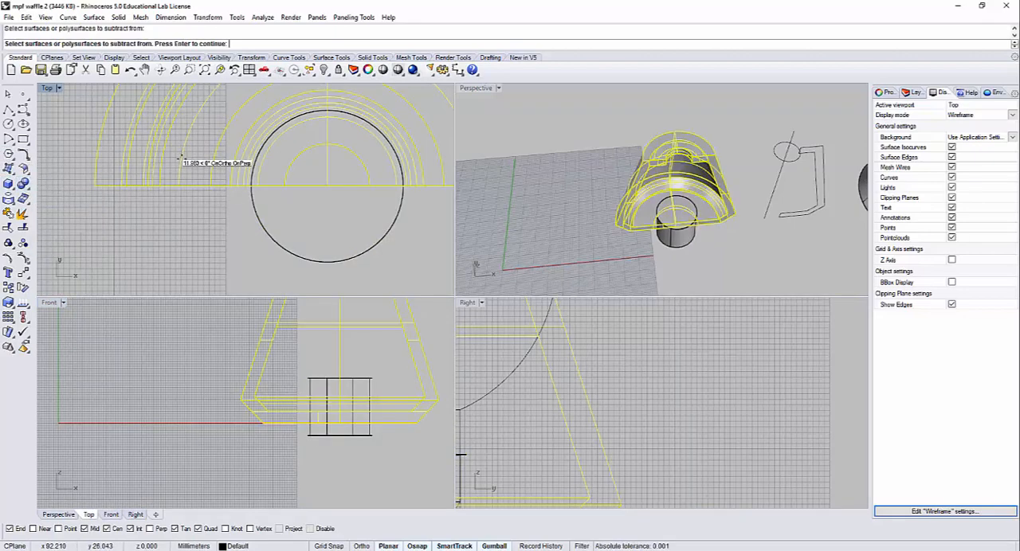
pyautogui.press('Return')
pyautogui.click(269, 240)
pyautogui.press('Return')
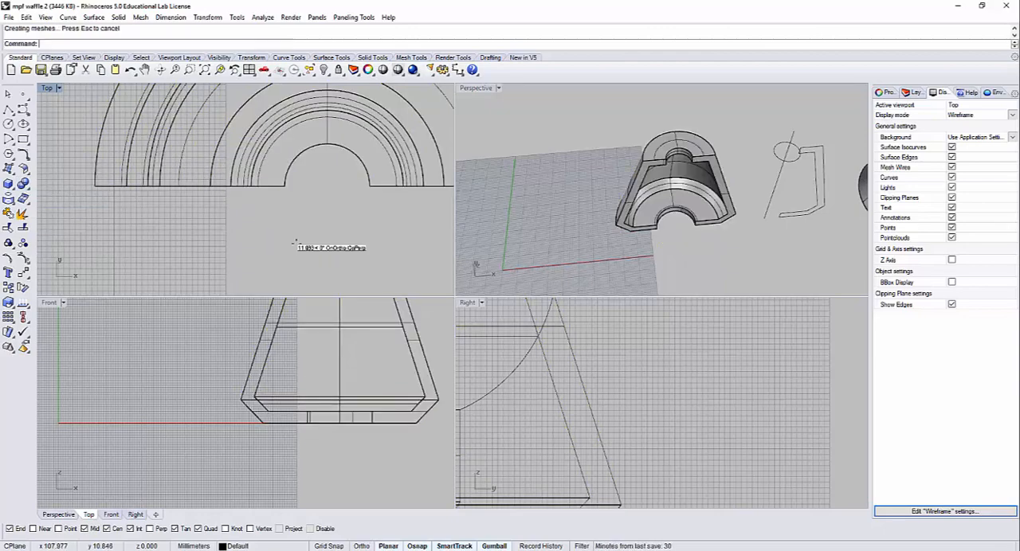
# Step: Move the cut shade a short distance along the X axis, away from the closed profile
pyautogui.moveTo(701, 236)
pyautogui.mouseDown(button='right')
pyautogui.moveTo(701, 188)
pyautogui.moveTo(671, 170)
pyautogui.moveTo(683, 124)
pyautogui.moveTo(694, 169)
pyautogui.mouseUp(button='right')
pyautogui.click(635, 216)
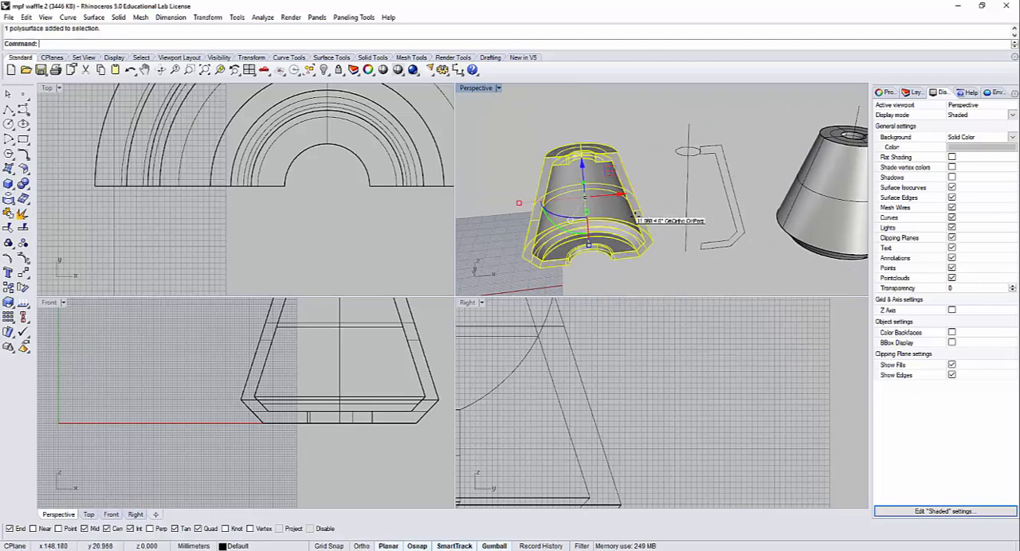
pyautogui.moveTo(622, 195); pyautogui.dragTo(596, 198)
pyautogui.click(636, 178)
pyautogui.moveTo(636, 178); pyautogui.dragTo(691, 197, button='right')
# Step: Enlarge the perspective view and examine the cut shade, the closed profile and the revolved shades with radial lines above
pyautogui.scroll(-5, 691, 197)
pyautogui.scroll(8, 683, 189)
pyautogui.scroll(-10, 654, 193)
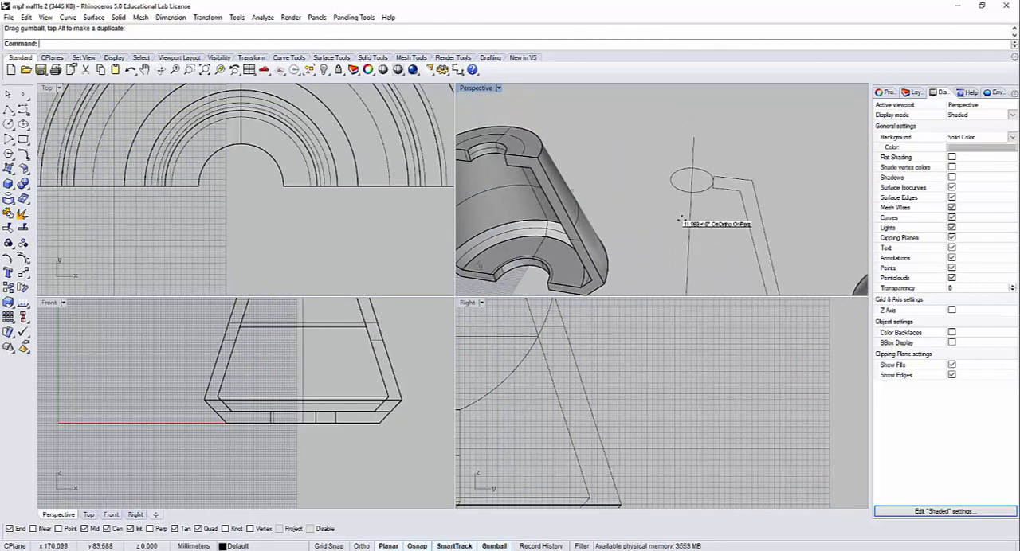
pyautogui.moveTo(647, 192); pyautogui.dragTo(603, 148, button='right')
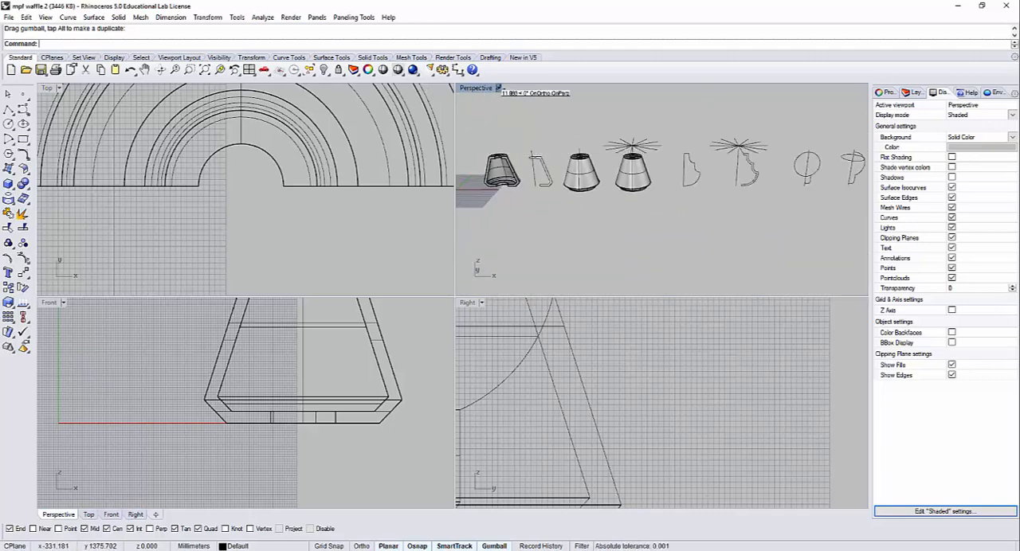
pyautogui.scroll(5, 581, 188)
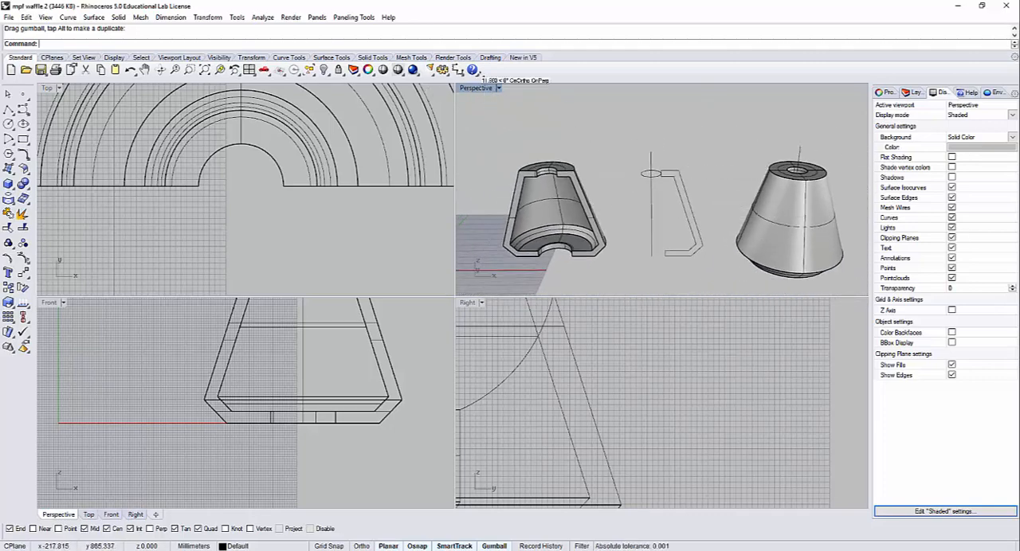
pyautogui.doubleClick(476, 87)
pyautogui.scroll(3, 476, 205)
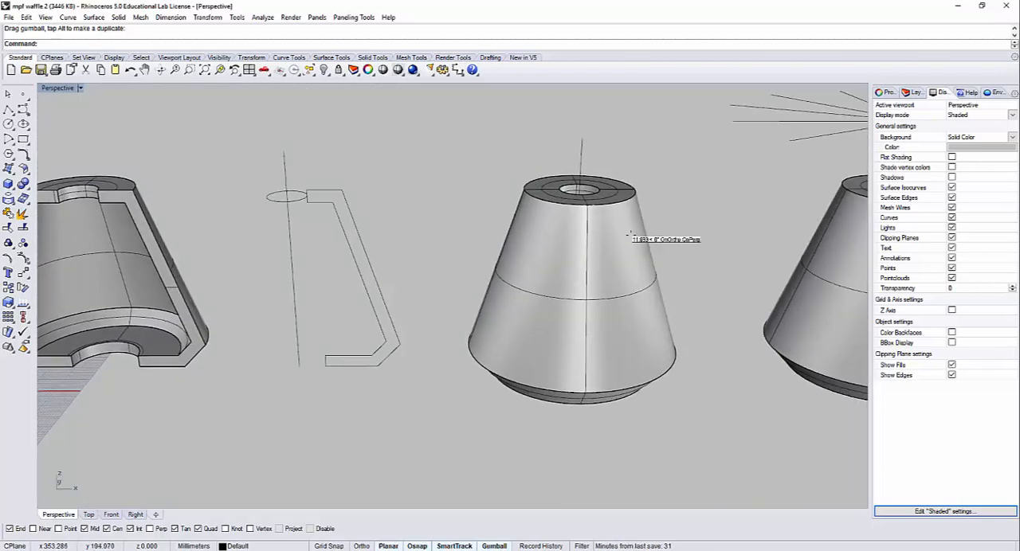
pyautogui.keyDown('shift'); pyautogui.moveTo(629, 235); pyautogui.dragTo(349, 233, button='right'); pyautogui.keyUp('shift')
pyautogui.moveTo(641, 145); pyautogui.dragTo(625, 85, button='right')
pyautogui.moveTo(634, 213); pyautogui.dragTo(650, 174, button='right')
pyautogui.moveTo(650, 174); pyautogui.dragTo(505, 111)
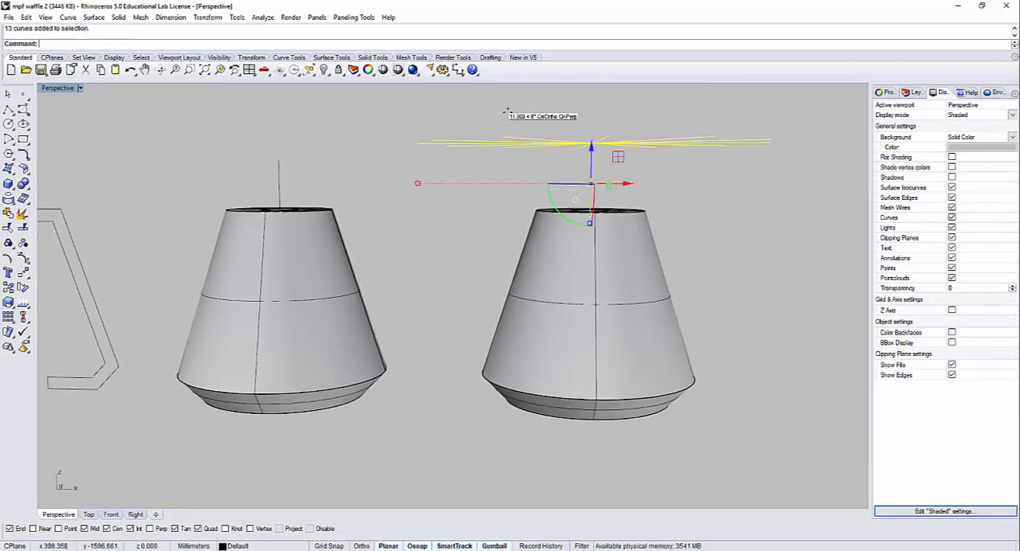
pyautogui.keyDown('ctrl'); pyautogui.moveTo(623, 180); pyautogui.dragTo(588, 172); pyautogui.keyUp('ctrl')
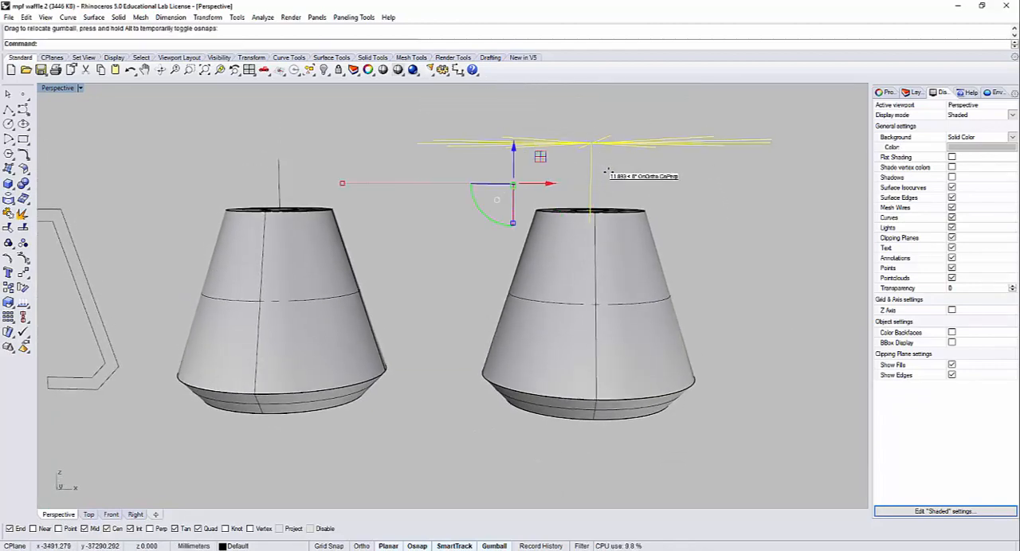
pyautogui.hotkey('ctrl', 'z')
pyautogui.click(628, 188)
# Step: Project the radial lines above the right-hand shade, excluding the vertical axis line, onto that shade from the Top view
pyautogui.moveTo(646, 186); pyautogui.dragTo(529, 119)
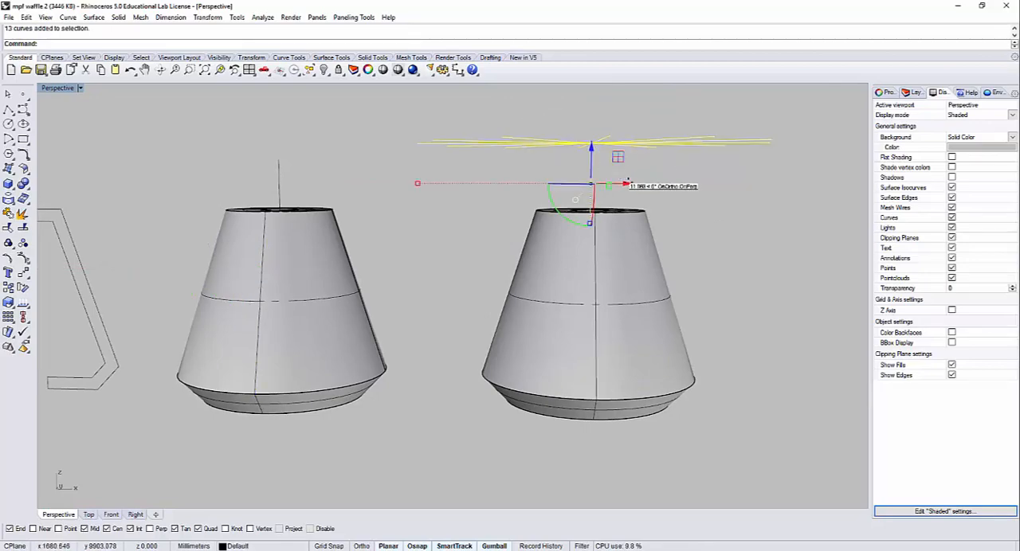
pyautogui.keyDown('ctrl'); pyautogui.moveTo(621, 169); pyautogui.dragTo(571, 163); pyautogui.keyUp('ctrl')
pyautogui.moveTo(624, 169); pyautogui.dragTo(622, 237, button='right')
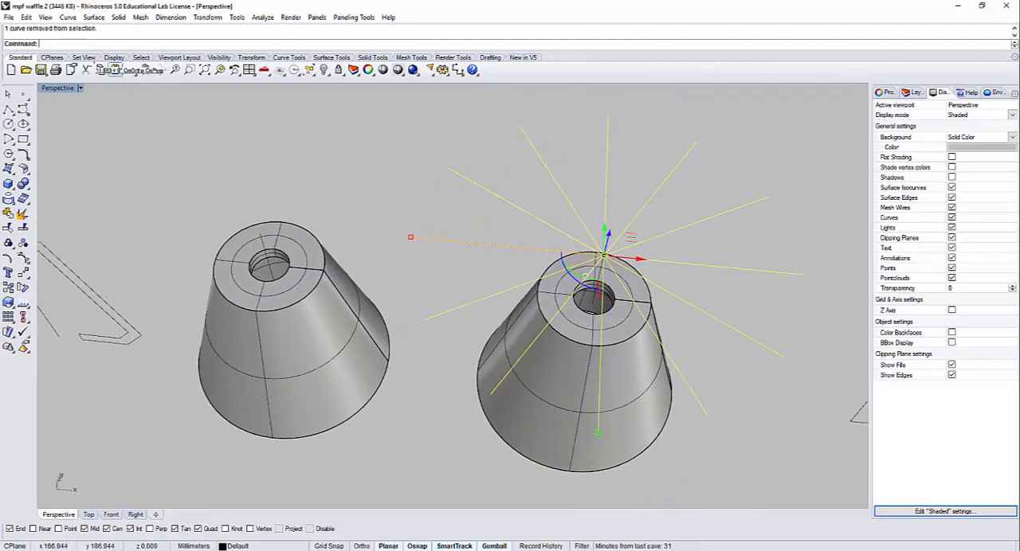
pyautogui.doubleClick(67, 88)
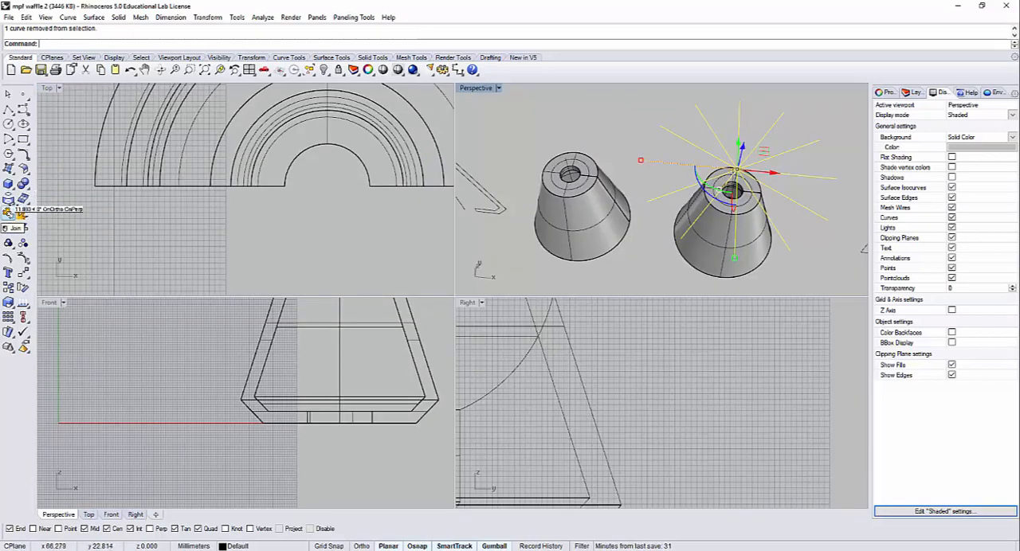
pyautogui.click(8, 200)
pyautogui.click(24, 203)
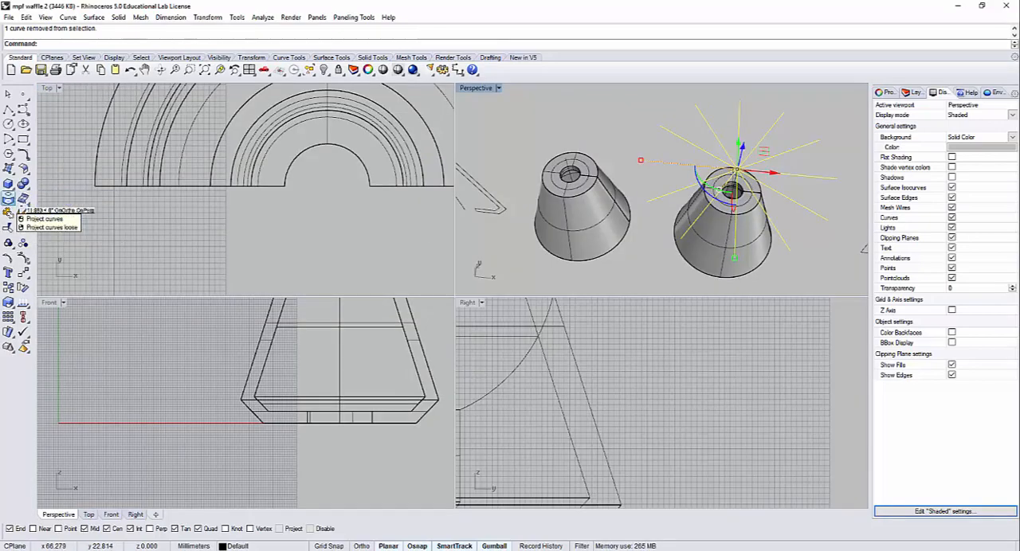
pyautogui.scroll(-5, 335, 212)
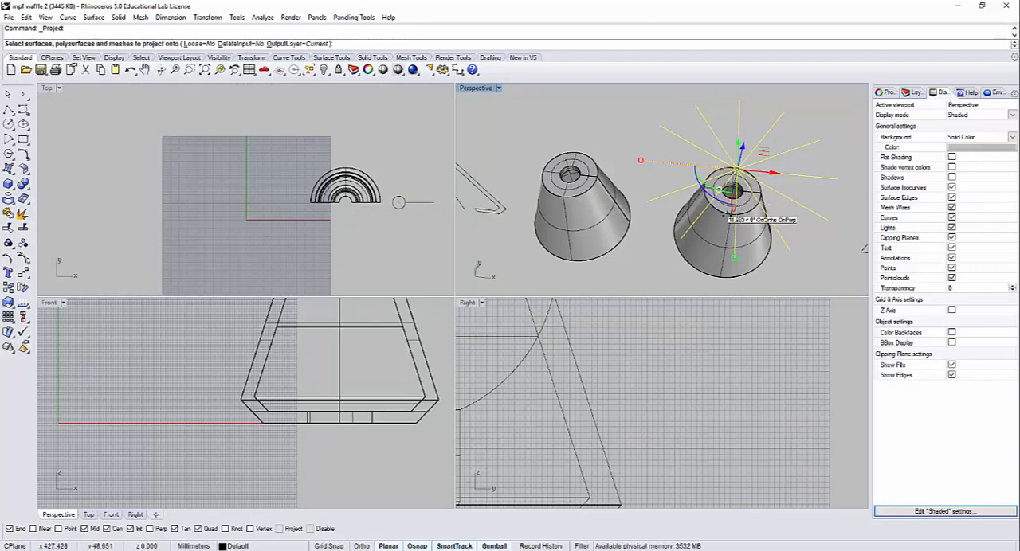
pyautogui.moveTo(400, 215); pyautogui.dragTo(218, 201, button='right')
pyautogui.scroll(4, 283, 180)
pyautogui.moveTo(410, 184); pyautogui.dragTo(237, 176, button='right')
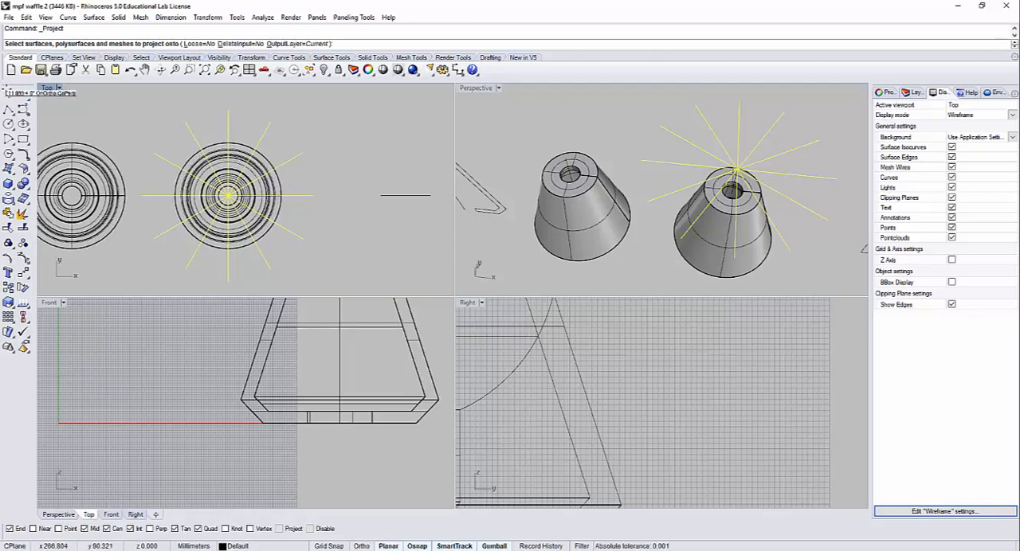
pyautogui.scroll(2, 195, 164)
pyautogui.click(182, 150)
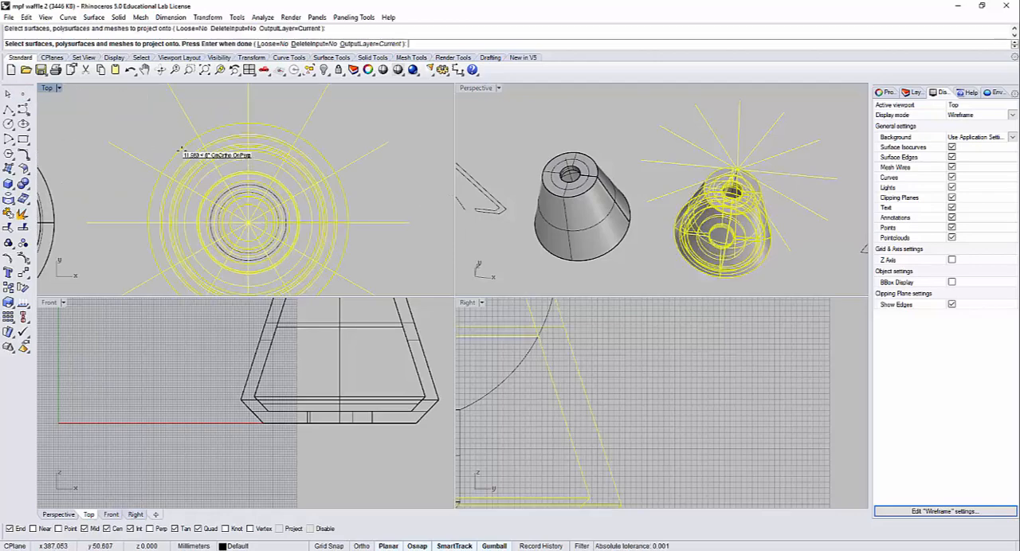
pyautogui.press('Return')
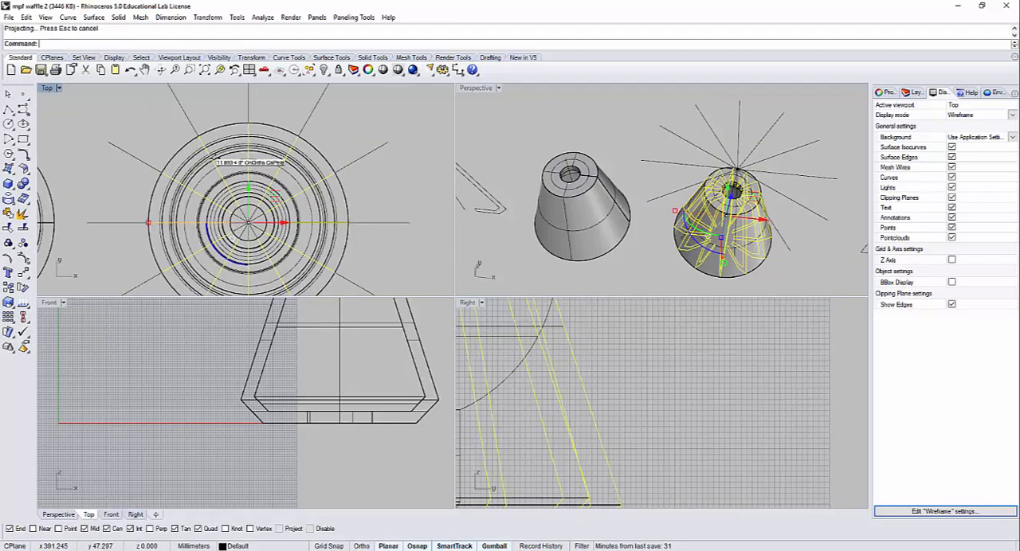
pyautogui.moveTo(744, 207); pyautogui.dragTo(742, 177, button='right')
pyautogui.scroll(8, 729, 177)
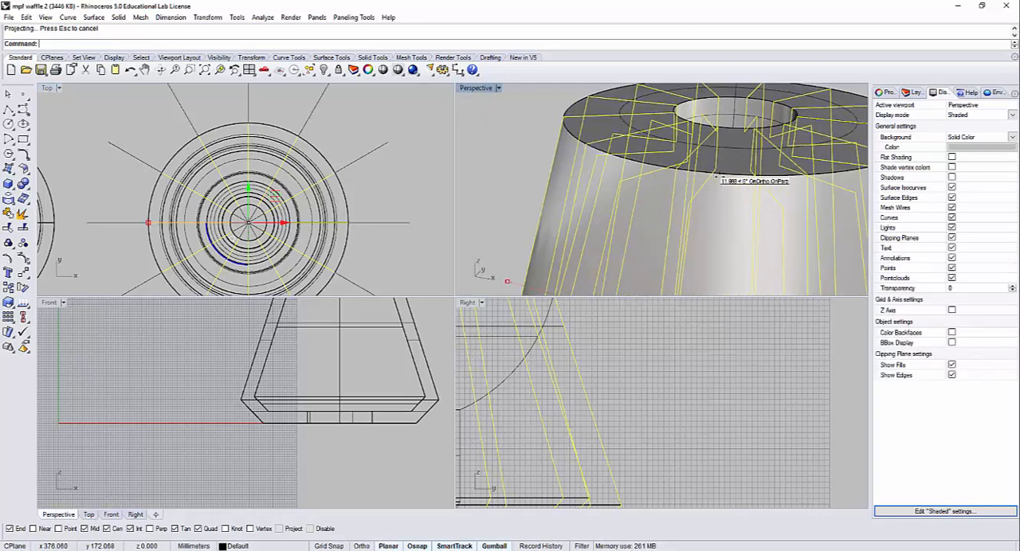
pyautogui.scroll(-6, 729, 166)
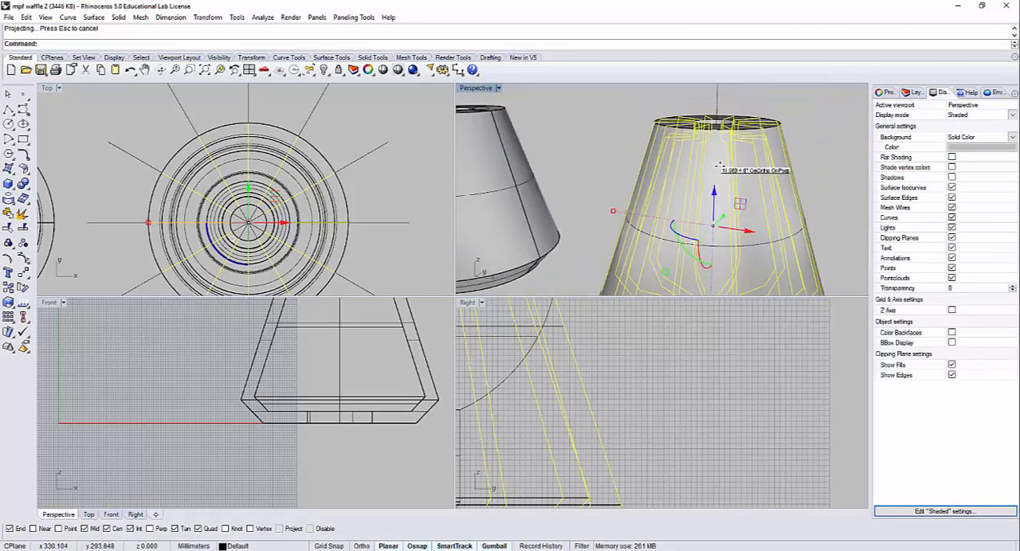
pyautogui.moveTo(726, 202)
pyautogui.mouseDown(button='right')
pyautogui.moveTo(726, 164)
pyautogui.moveTo(722, 191)
pyautogui.moveTo(702, 164)
pyautogui.moveTo(723, 207)
pyautogui.mouseUp(button='right')
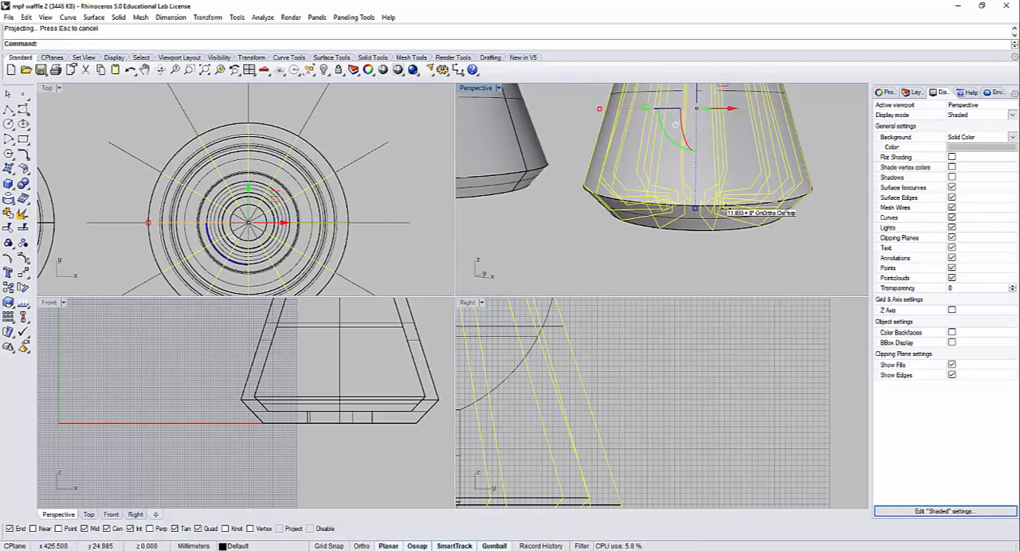
pyautogui.press('Escape')
pyautogui.hotkey('ctrl', 'j')
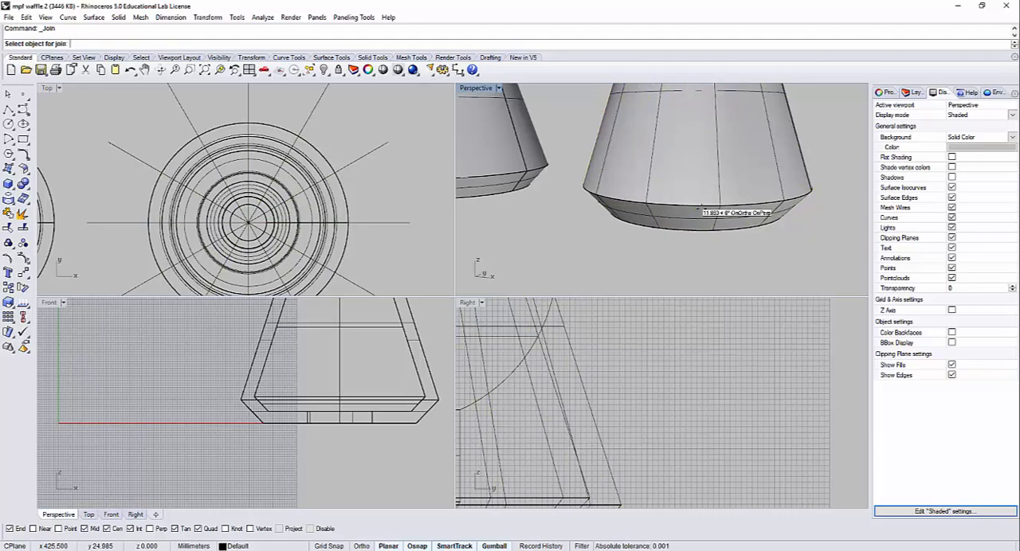
pyautogui.click(691, 202)
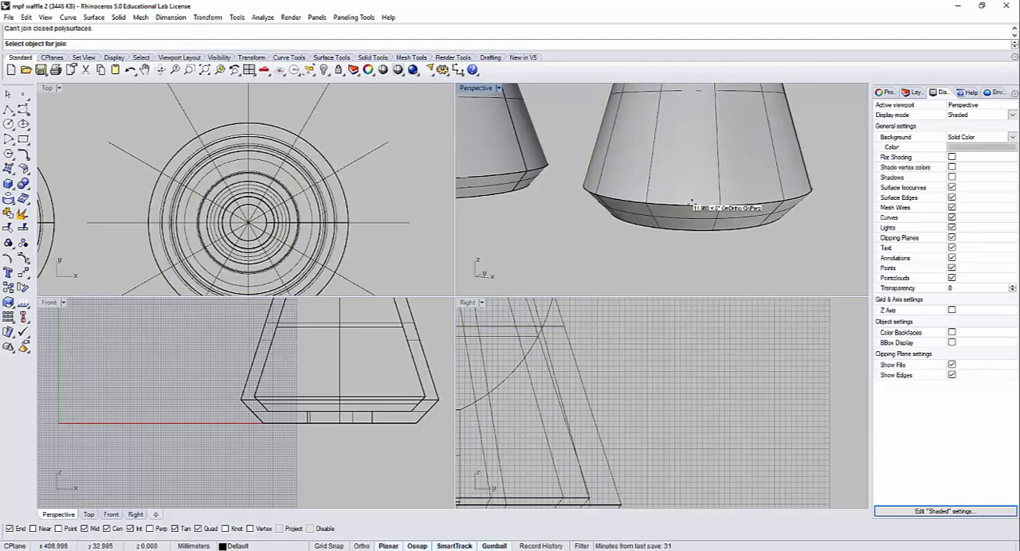
# Step: Hide the right-hand shade and the radial lines above it, keeping the projected rib curves in view
pyautogui.click(691, 203)
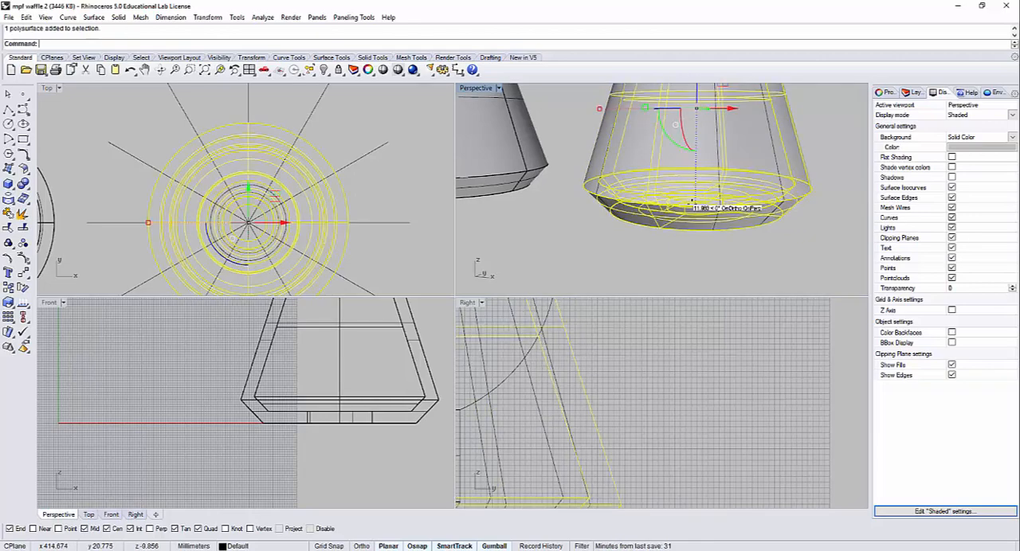
pyautogui.hotkey('ctrl', 'h')
pyautogui.moveTo(694, 204); pyautogui.dragTo(721, 238, button='right')
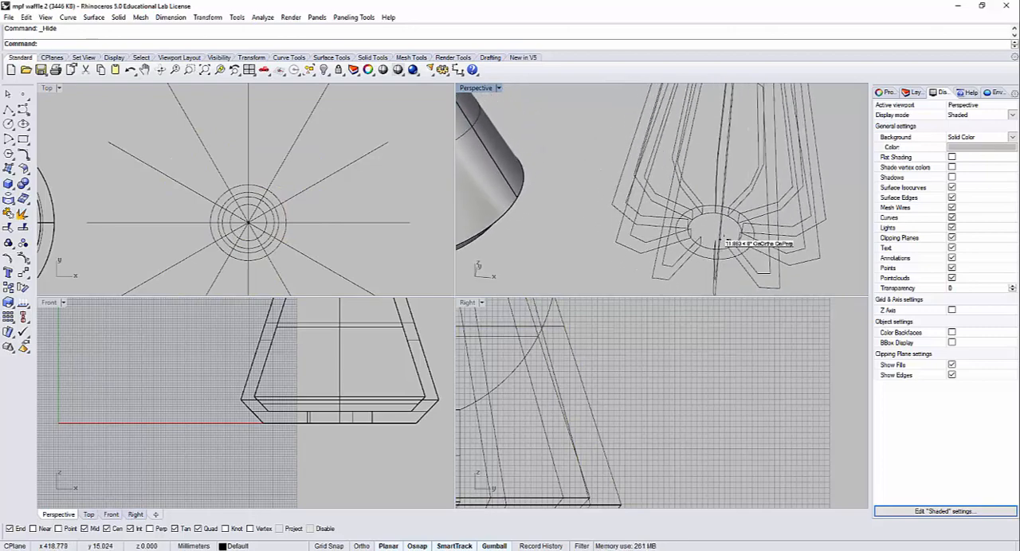
pyautogui.scroll(-8, 730, 179)
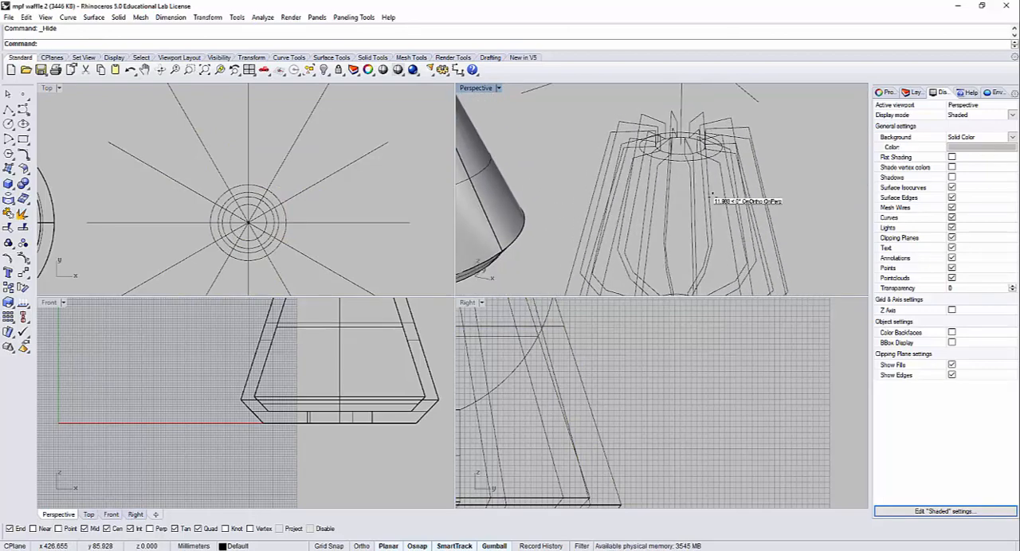
pyautogui.moveTo(717, 169); pyautogui.dragTo(728, 157, button='right')
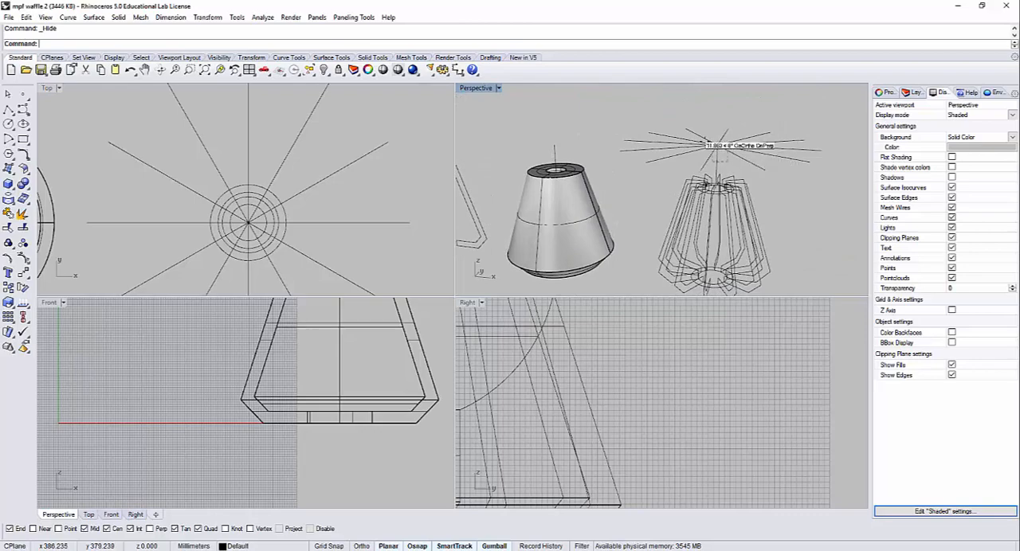
pyautogui.click(709, 141)
pyautogui.hotkey('ctrl', 'h')
# Step: Create planar surfaces from all the projected rib curves with Planar Curves
pyautogui.moveTo(745, 231); pyautogui.dragTo(700, 162, button='right')
pyautogui.click(698, 159)
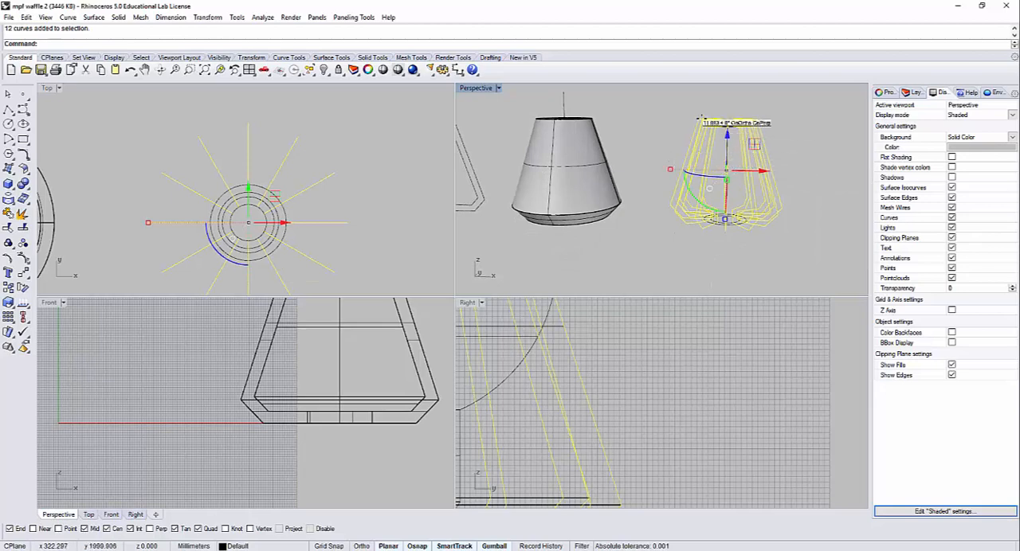
pyautogui.click(94, 18)
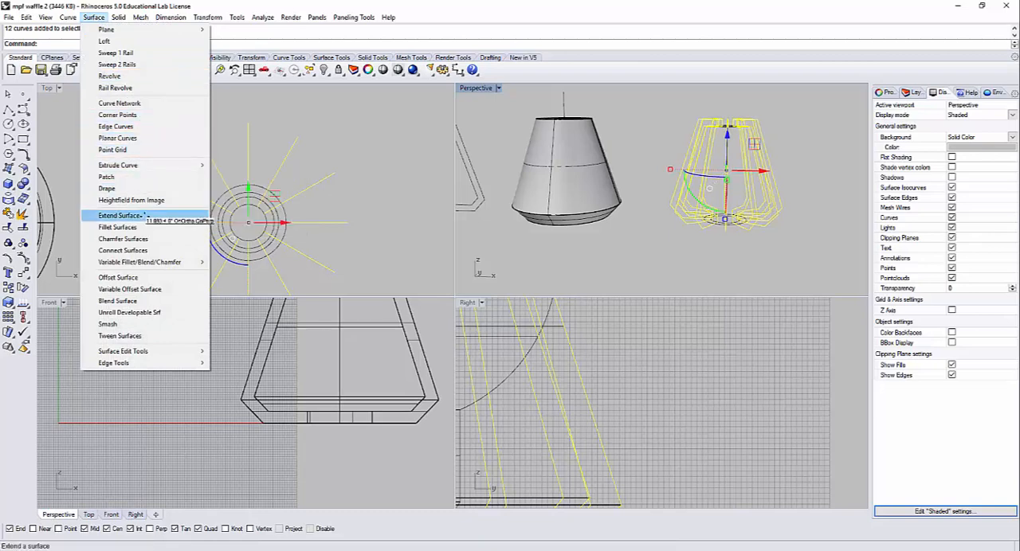
pyautogui.click(148, 138)
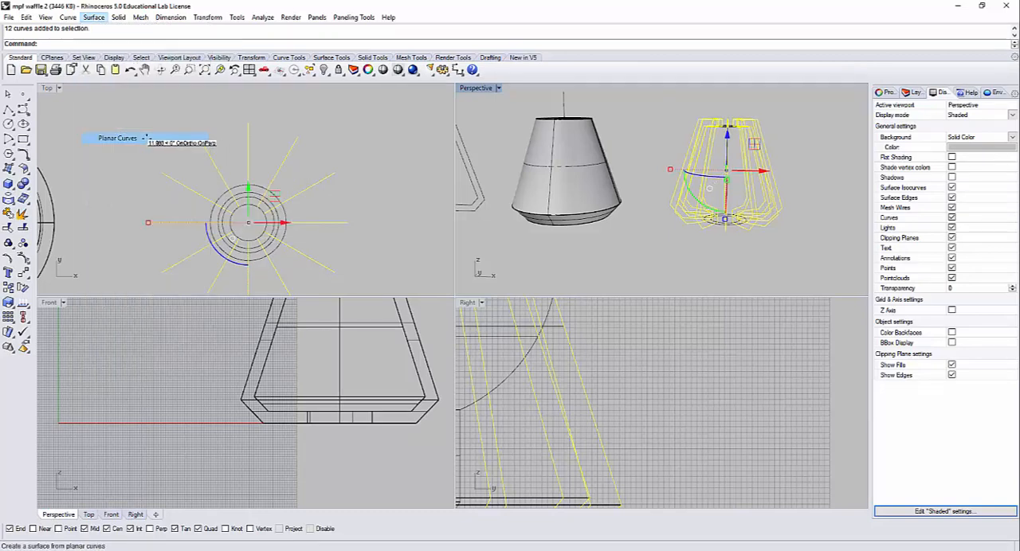
# Step: Try to extrude all twelve rib surfaces together, straight and to both sides, as solids
pyautogui.moveTo(797, 154); pyautogui.dragTo(769, 139, button='right')
pyautogui.scroll(5, 737, 155)
pyautogui.click(765, 144)
pyautogui.click(772, 134)
pyautogui.keyDown('shift'); pyautogui.click(737, 168); pyautogui.keyUp('shift')
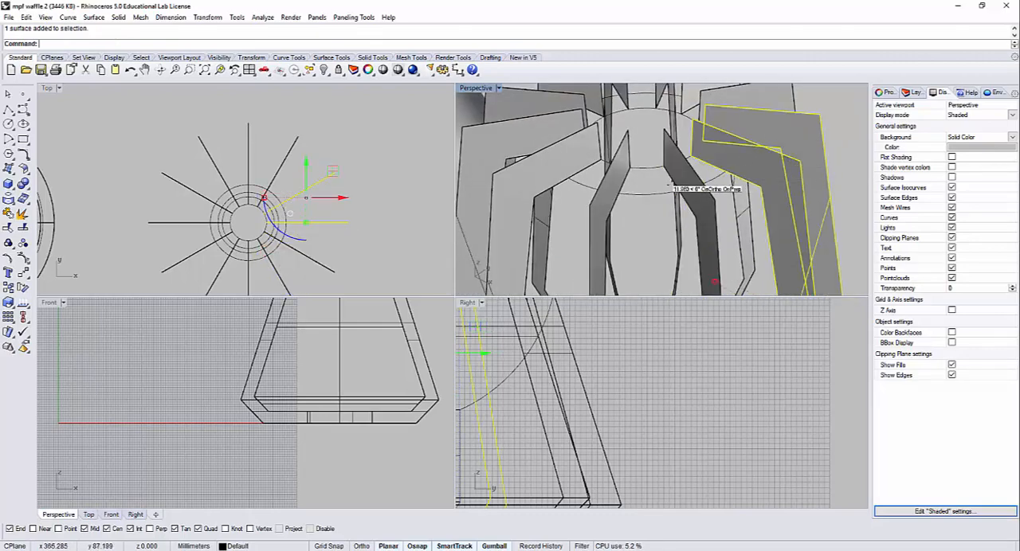
pyautogui.keyDown('shift'); pyautogui.click(677, 187); pyautogui.keyUp('shift')
pyautogui.keyDown('shift'); pyautogui.click(606, 199); pyautogui.keyUp('shift')
pyautogui.keyDown('shift'); pyautogui.click(547, 165); pyautogui.keyUp('shift')
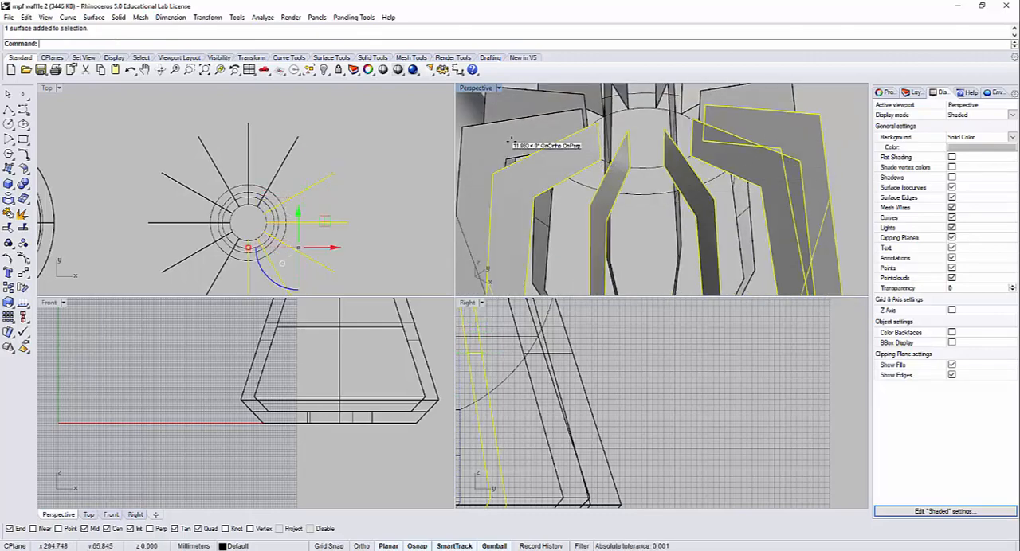
pyautogui.keyDown('shift'); pyautogui.click(510, 140); pyautogui.keyUp('shift')
pyautogui.moveTo(567, 150); pyautogui.dragTo(597, 188, button='right')
pyautogui.keyDown('shift'); pyautogui.click(568, 151); pyautogui.keyUp('shift')
pyautogui.keyDown('shift'); pyautogui.click(586, 127); pyautogui.keyUp('shift')
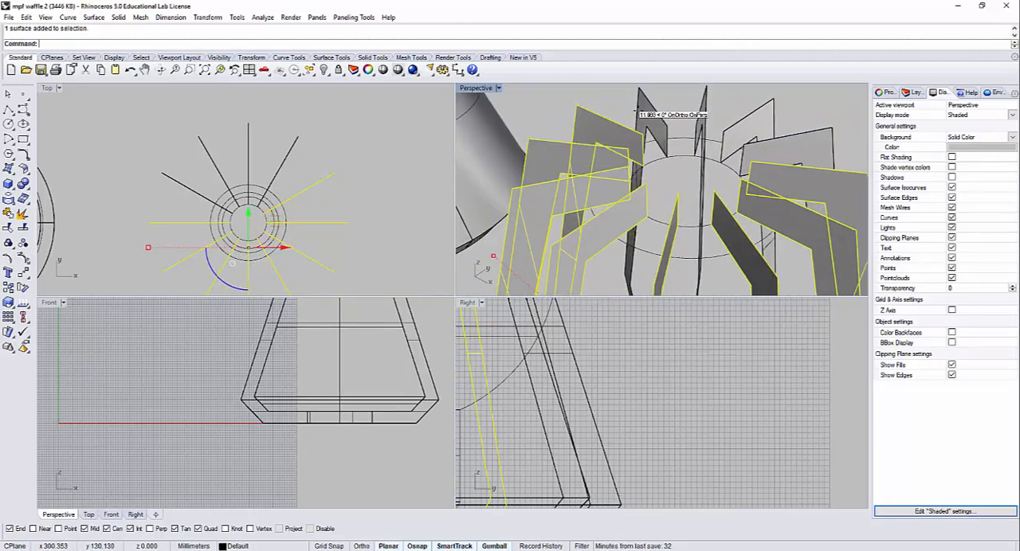
pyautogui.keyDown('shift'); pyautogui.click(639, 114); pyautogui.keyUp('shift')
pyautogui.moveTo(730, 115); pyautogui.dragTo(717, 124, button='right')
pyautogui.keyDown('shift'); pyautogui.click(731, 123); pyautogui.keyUp('shift')
pyautogui.keyDown('shift'); pyautogui.click(788, 122); pyautogui.keyUp('shift')
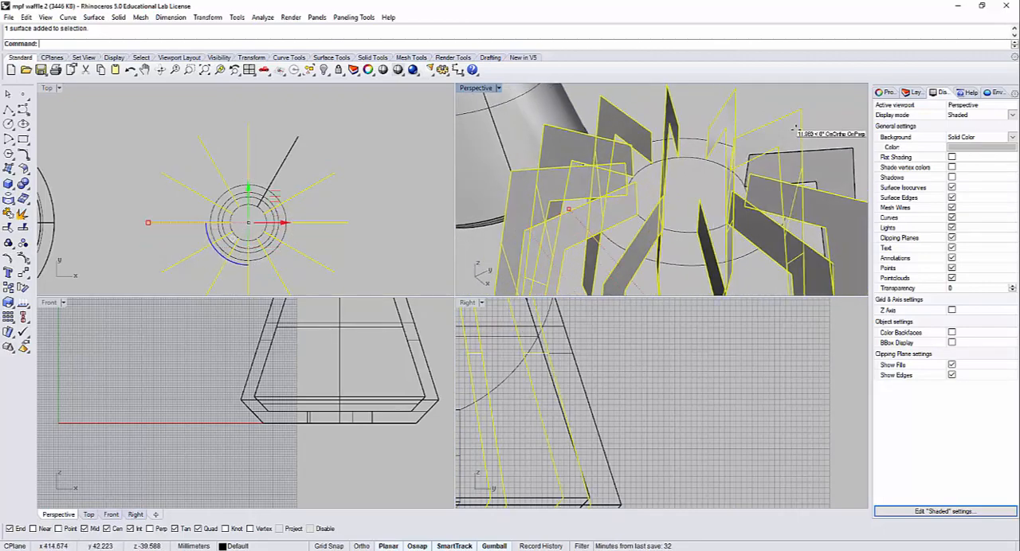
pyautogui.keyDown('shift'); pyautogui.click(818, 165); pyautogui.keyUp('shift')
pyautogui.moveTo(653, 156); pyautogui.dragTo(727, 205, button='right')
pyautogui.scroll(-4, 690, 207)
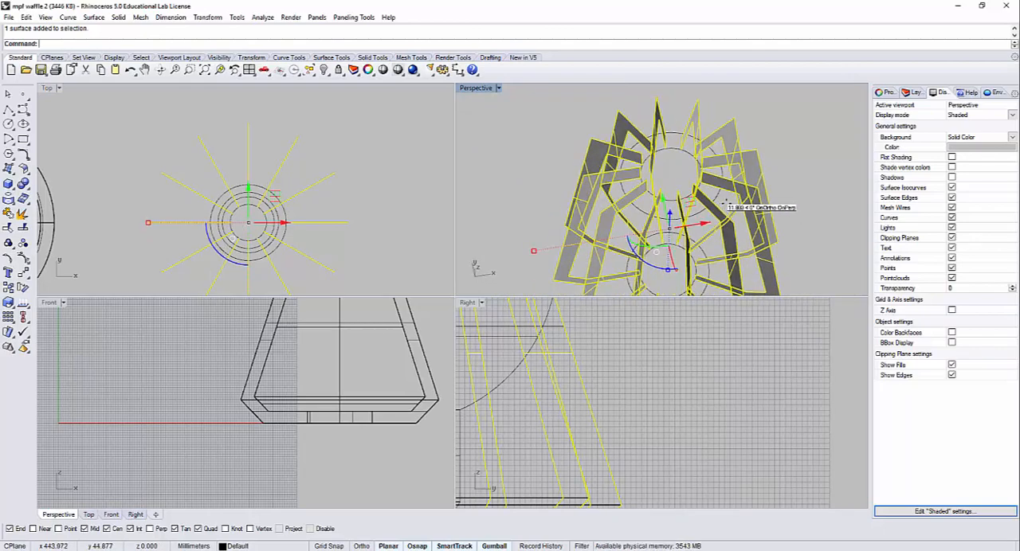
pyautogui.click(120, 17)
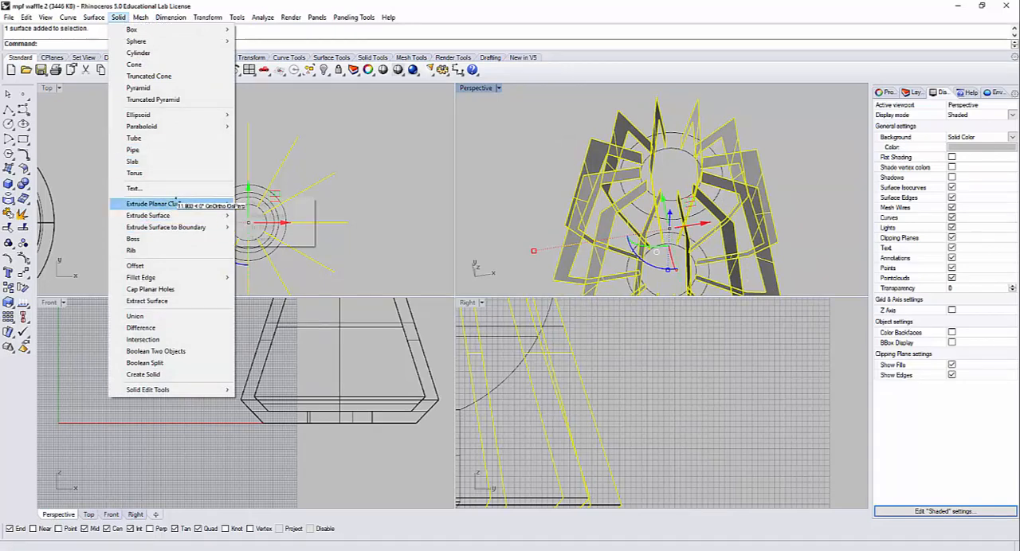
pyautogui.moveTo(174, 210)
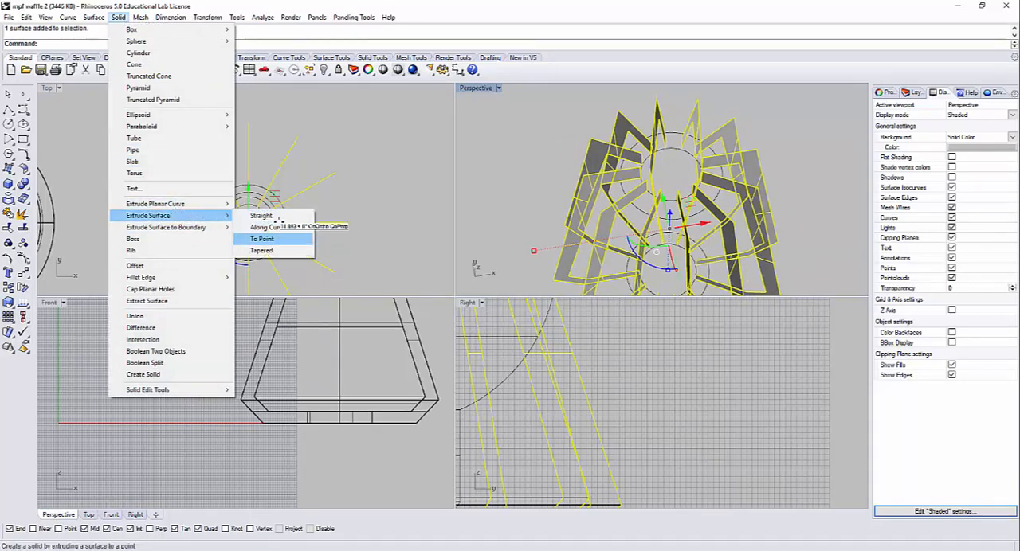
pyautogui.click(265, 216)
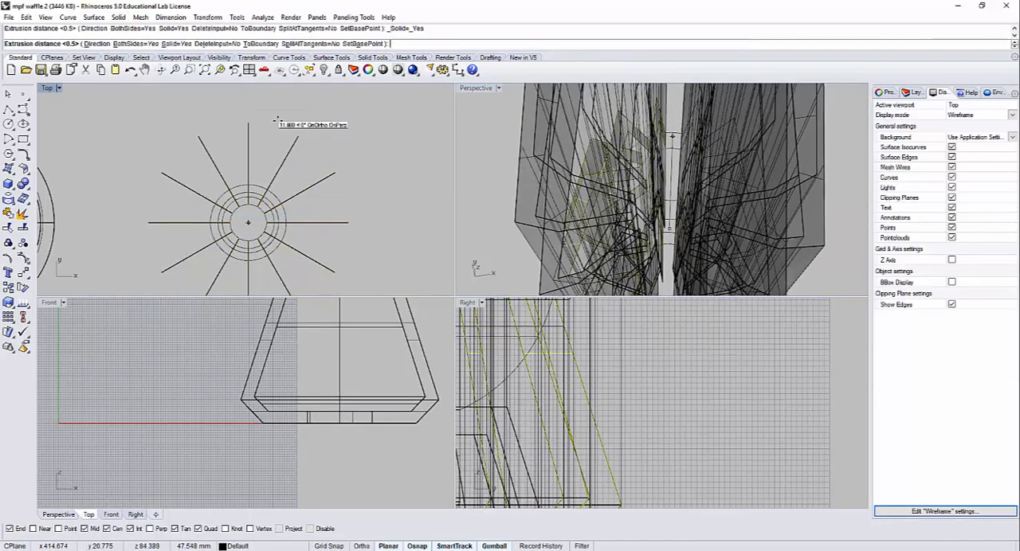
pyautogui.click(183, 108)
pyautogui.press('Escape')
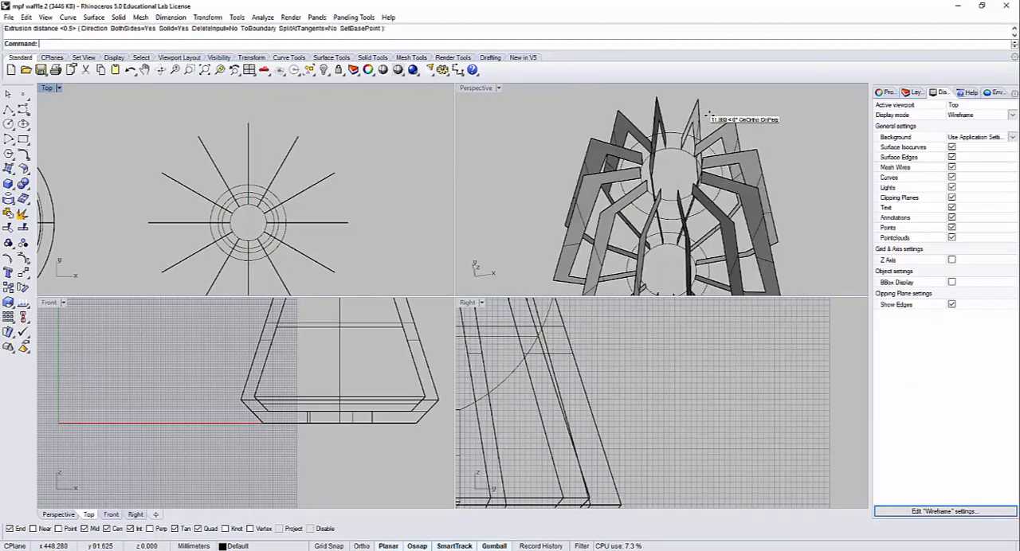
# Step: Extrude only the rib surface that lies along the positive Y axis into a thin solid, straight and to both sides
pyautogui.moveTo(711, 105)
pyautogui.mouseDown(button='right')
pyautogui.moveTo(691, 108)
pyautogui.moveTo(714, 124)
pyautogui.mouseUp(button='right')
pyautogui.rightClick(712, 111)
pyautogui.click(713, 119)
pyautogui.press('Escape')
pyautogui.rightClick(699, 119)
pyautogui.click(714, 125)
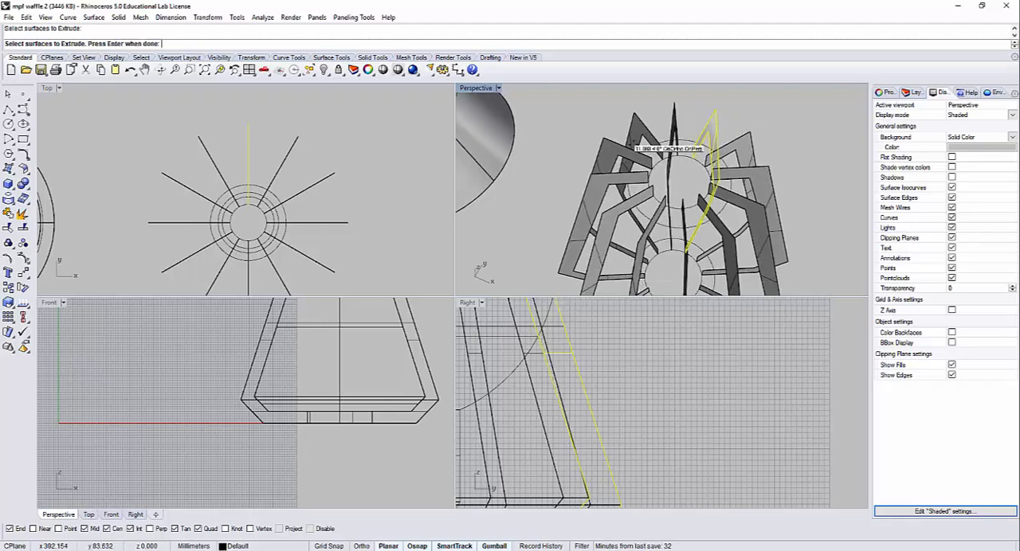
pyautogui.rightClick(251, 113)
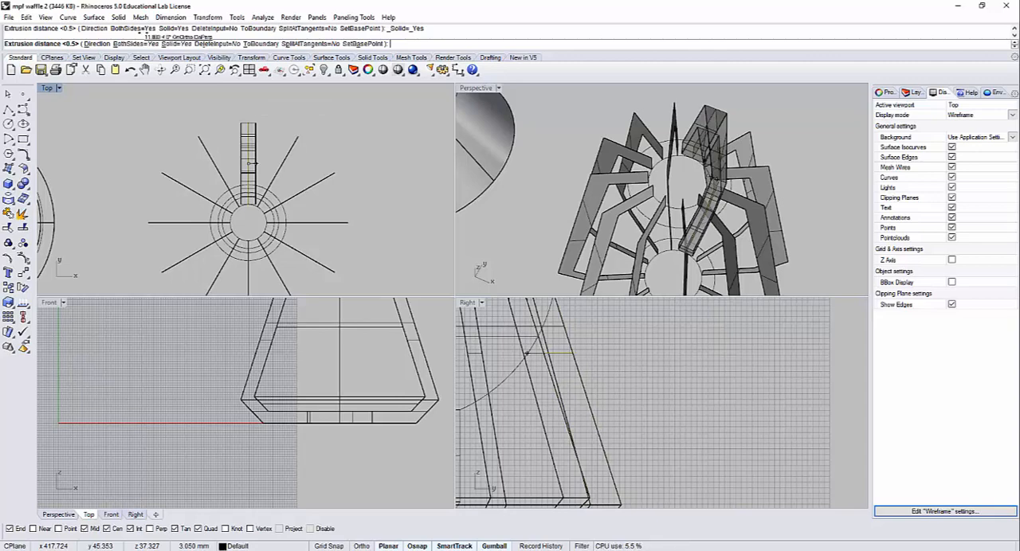
pyautogui.click(237, 129)
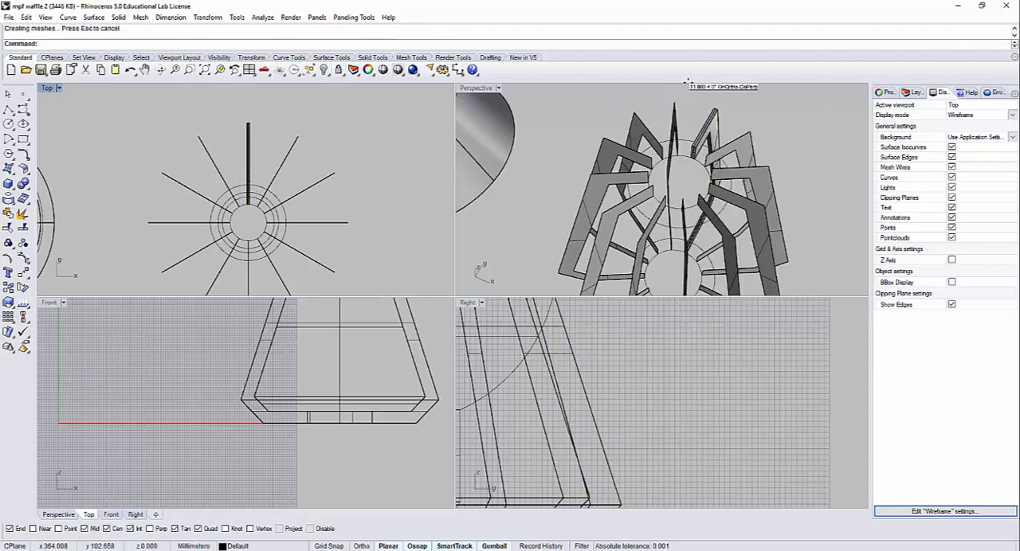
# Step: Polar array the thickened rib solid around the centre of the ring circles with 12 items over 360 degrees
pyautogui.scroll(5, 715, 126)
pyautogui.click(715, 126)
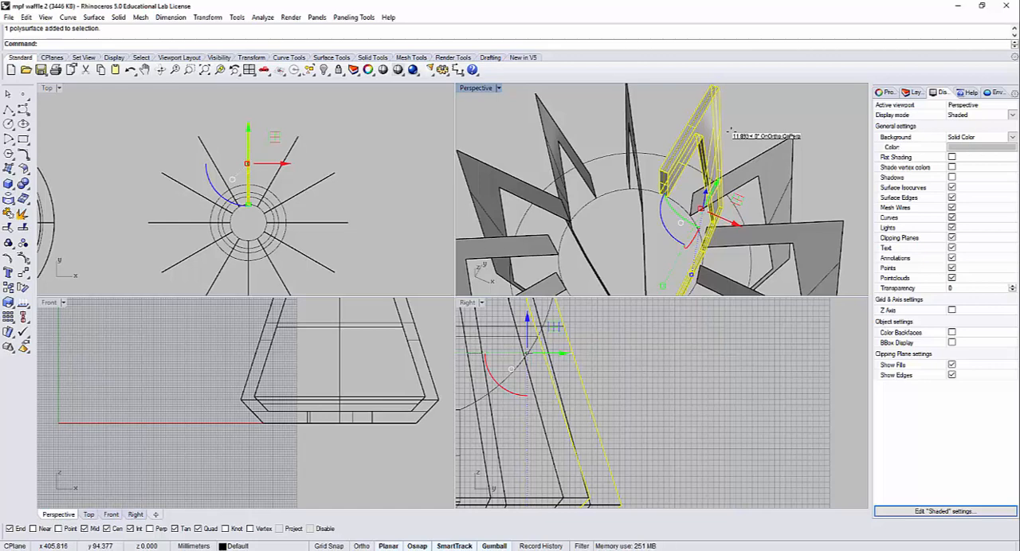
pyautogui.write('lar')
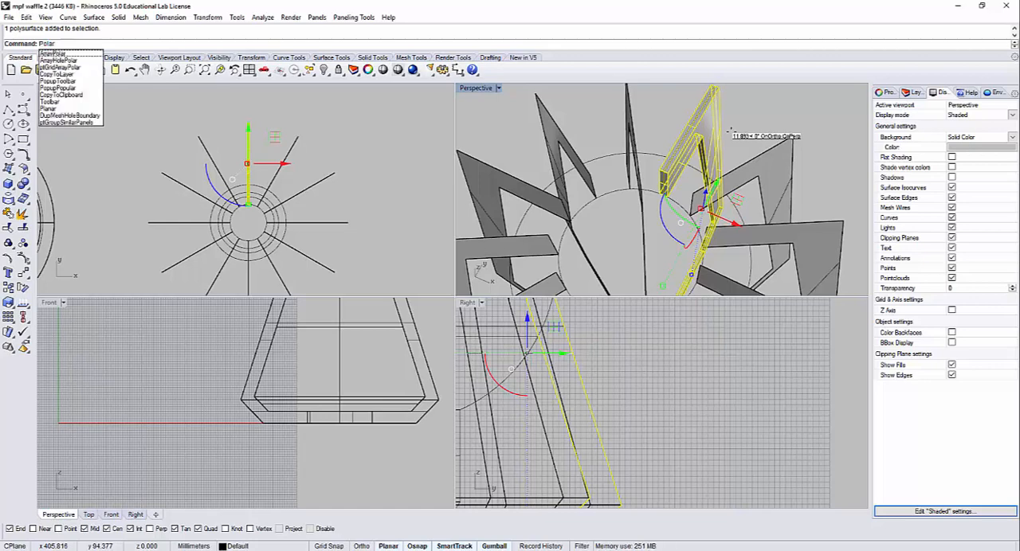
pyautogui.press('Return')
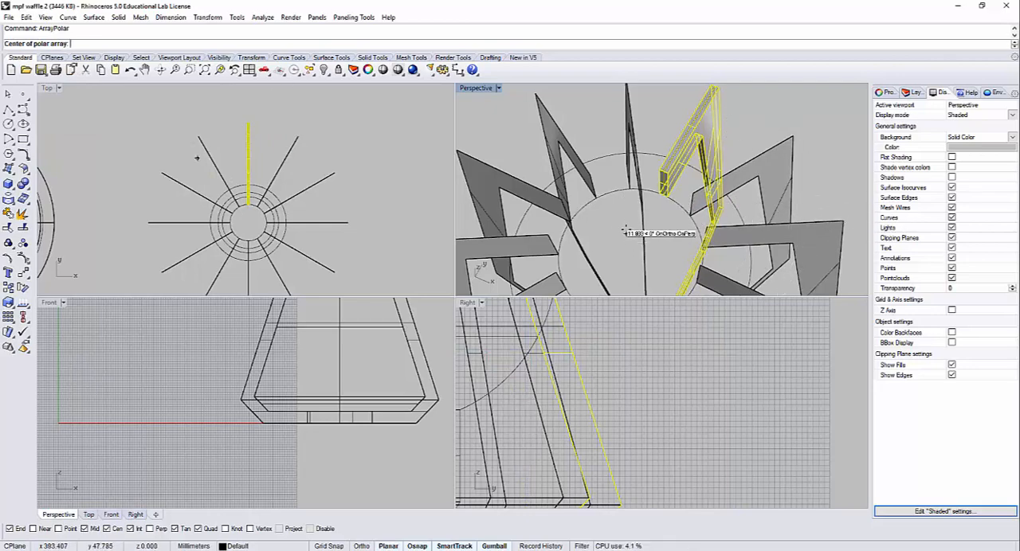
pyautogui.moveTo(620, 226); pyautogui.dragTo(615, 169, button='right')
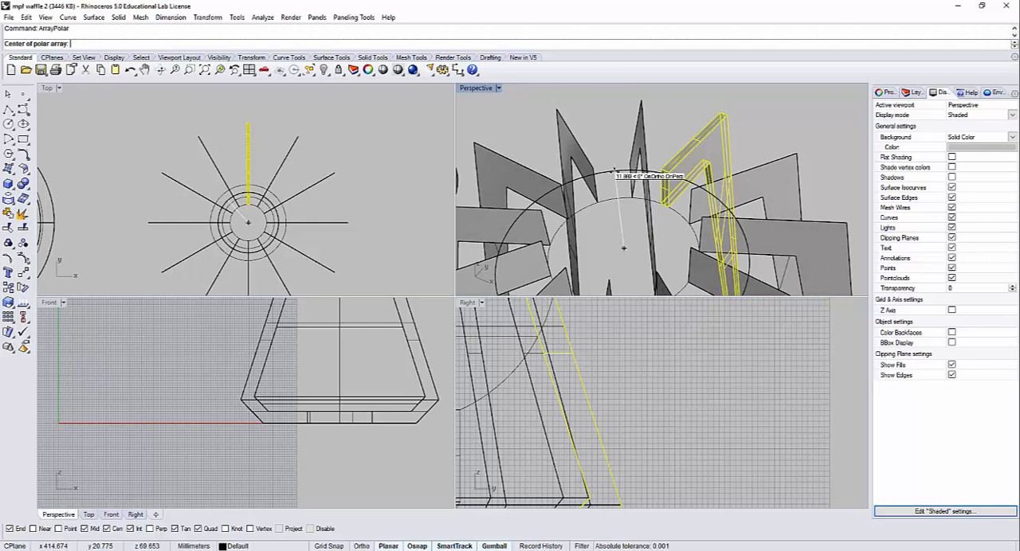
pyautogui.click(620, 214)
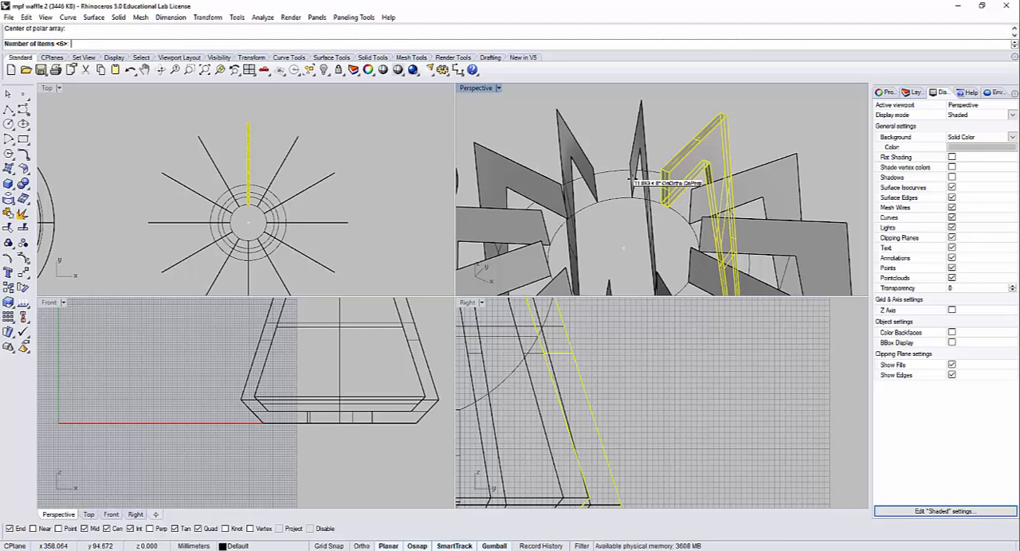
pyautogui.press('Return')
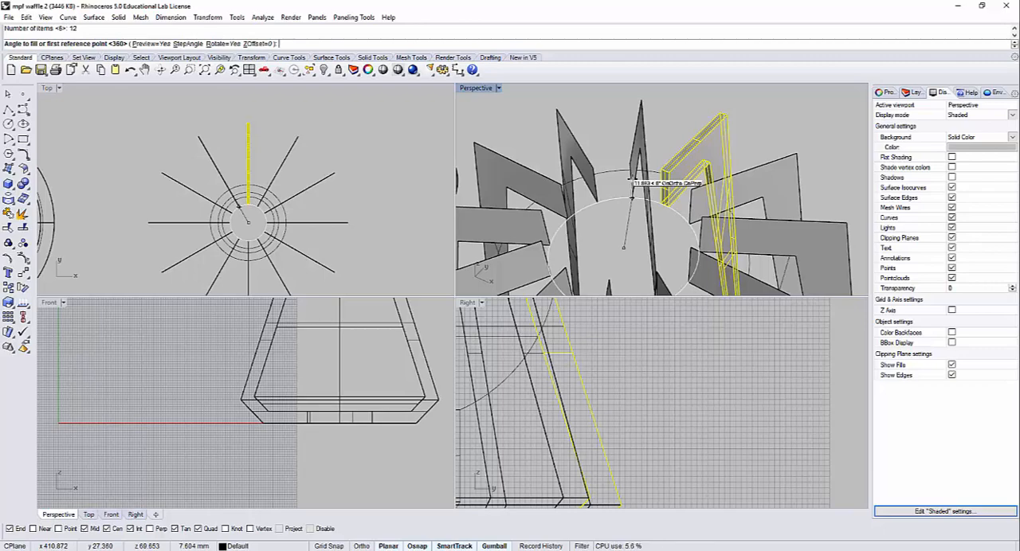
pyautogui.press('Return')
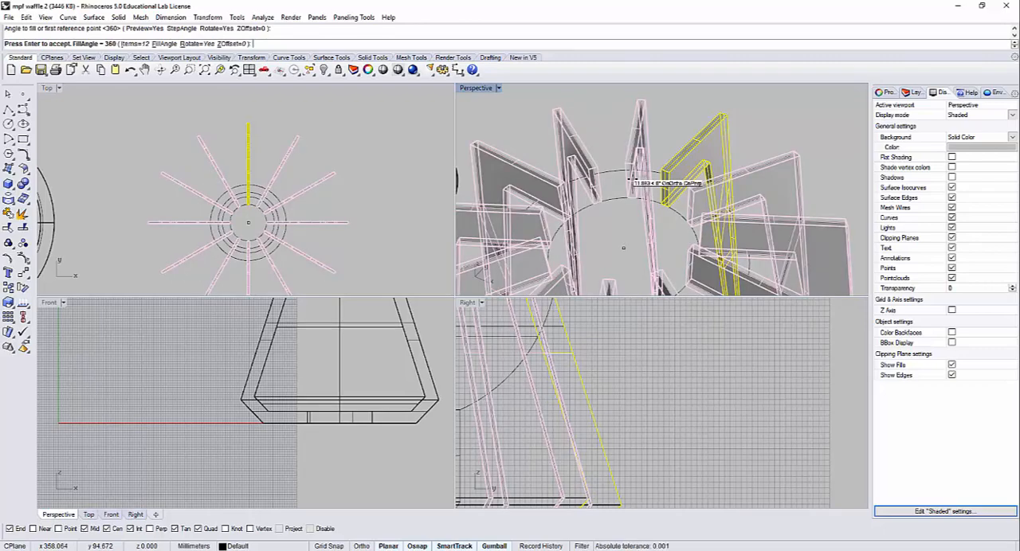
pyautogui.press('Return')
pyautogui.click(490, 108)
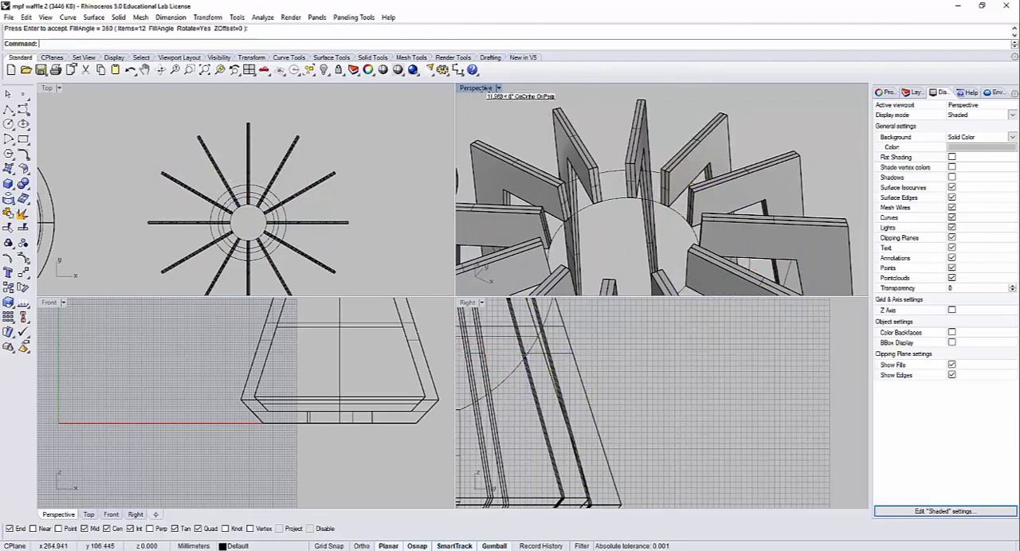
# Step: Maximize the Perspective viewport and select the inner ring circles at the base and top of the rib frame to point them out
pyautogui.doubleClick(483, 86)
pyautogui.scroll(-3, 497, 254)
pyautogui.moveTo(498, 269); pyautogui.dragTo(587, 344, button='right')
pyautogui.scroll(-5, 566, 359)
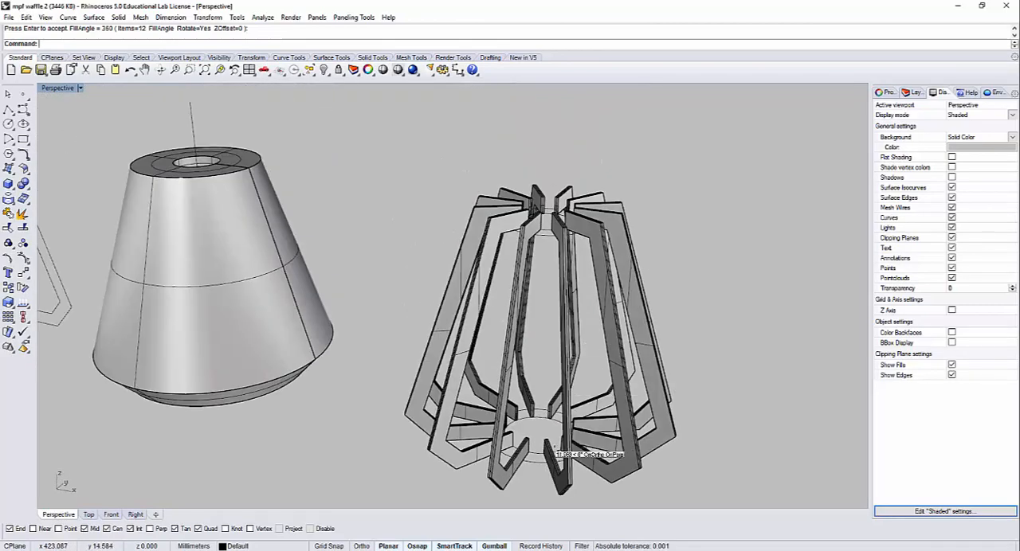
pyautogui.scroll(4, 556, 451)
pyautogui.moveTo(538, 431); pyautogui.dragTo(536, 422)
pyautogui.moveTo(556, 398); pyautogui.dragTo(556, 264, button='right')
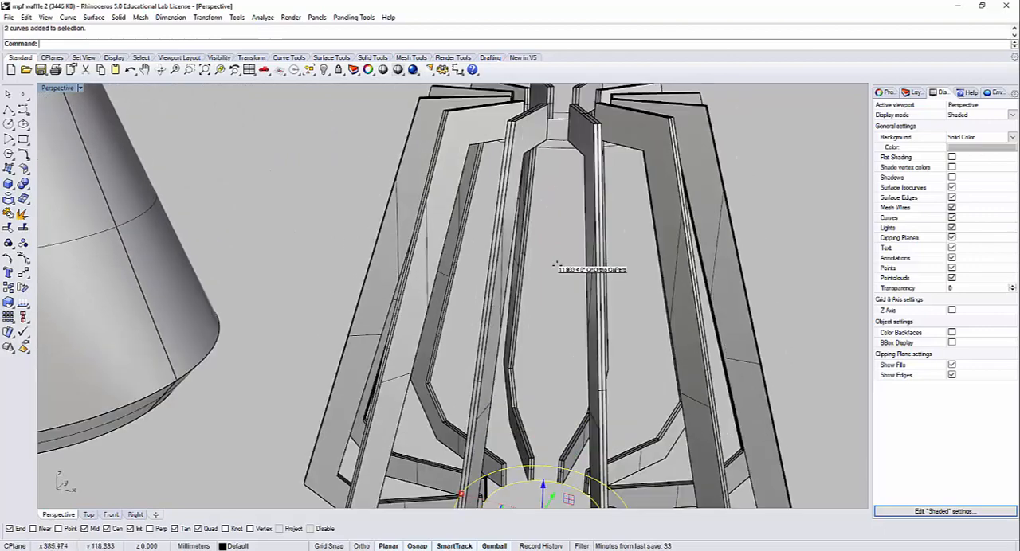
pyautogui.moveTo(556, 155); pyautogui.dragTo(555, 133)
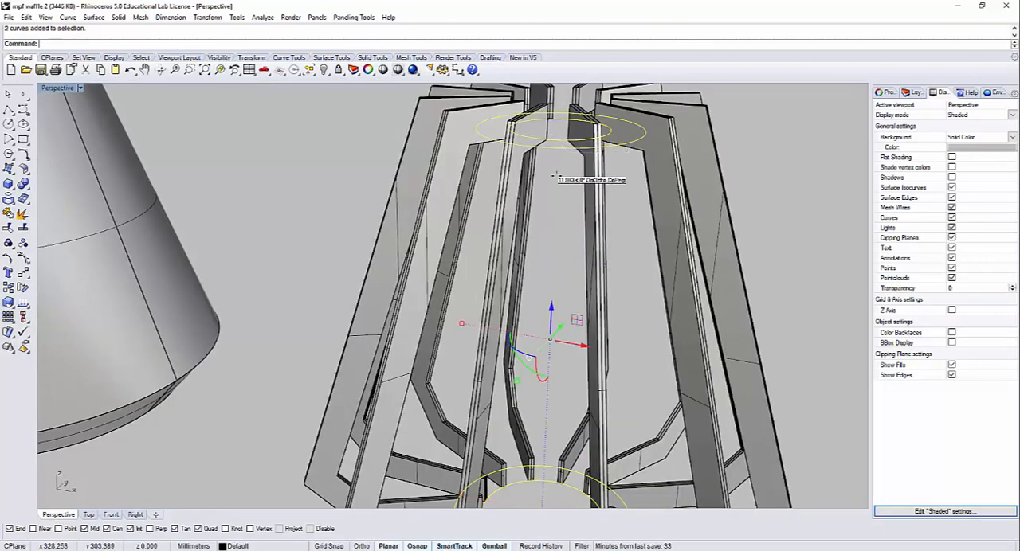
pyautogui.click(561, 224)
# Step: Hide the full revolved shade between the profile curves and the rib frame, along with its vertical axis line
pyautogui.scroll(-5, 561, 224)
pyautogui.keyDown('shift'); pyautogui.moveTo(318, 209); pyautogui.dragTo(541, 264, button='right'); pyautogui.keyUp('shift')
pyautogui.keyDown('shift'); pyautogui.moveTo(348, 235); pyautogui.dragTo(541, 275, button='right'); pyautogui.keyUp('shift')
pyautogui.keyDown('shift'); pyautogui.moveTo(375, 284); pyautogui.dragTo(539, 337, button='right'); pyautogui.keyUp('shift')
pyautogui.moveTo(274, 234); pyautogui.dragTo(570, 311, button='right')
pyautogui.scroll(1, 307, 261)
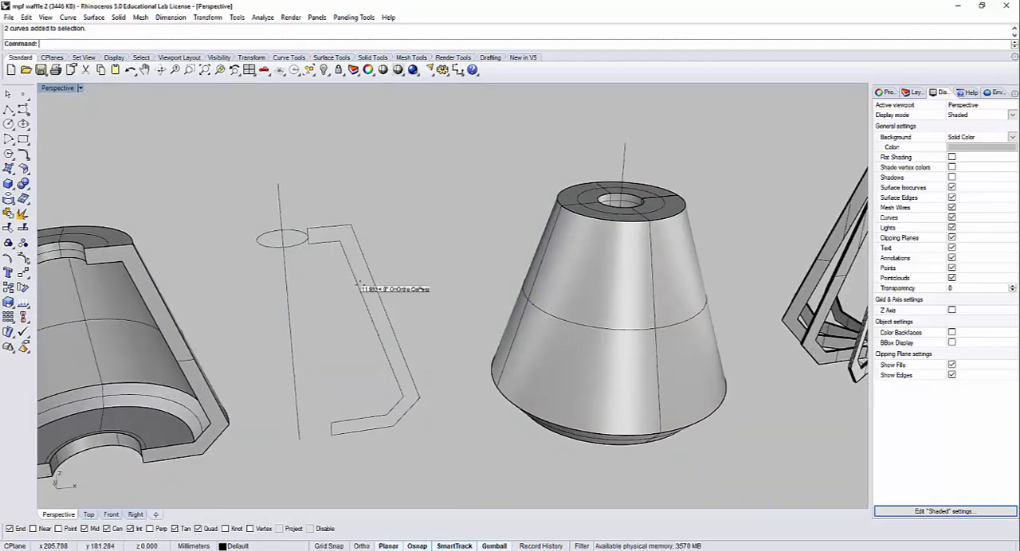
pyautogui.moveTo(359, 285); pyautogui.dragTo(651, 442, button='right')
pyautogui.moveTo(482, 118); pyautogui.dragTo(476, 105)
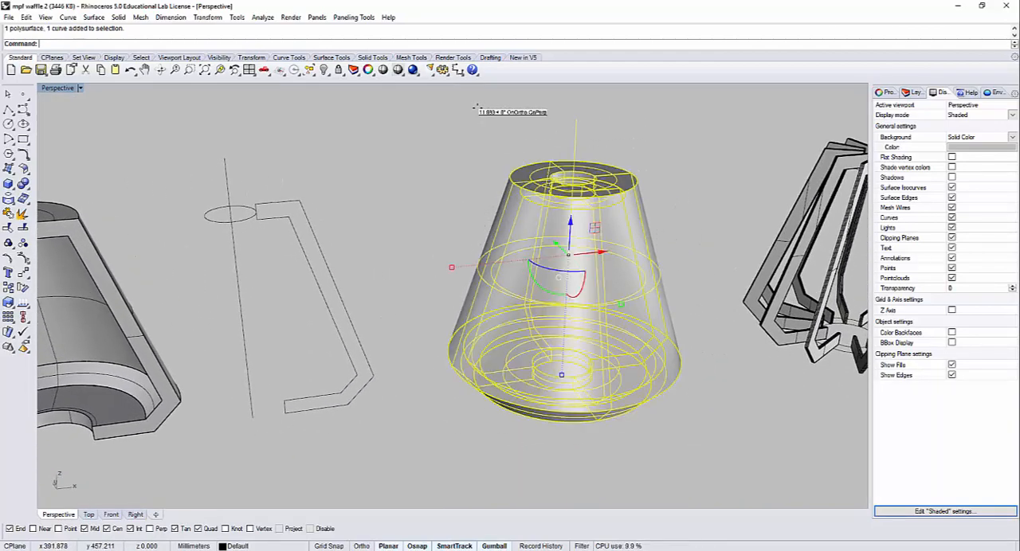
pyautogui.hotkey('ctrl', 'h')
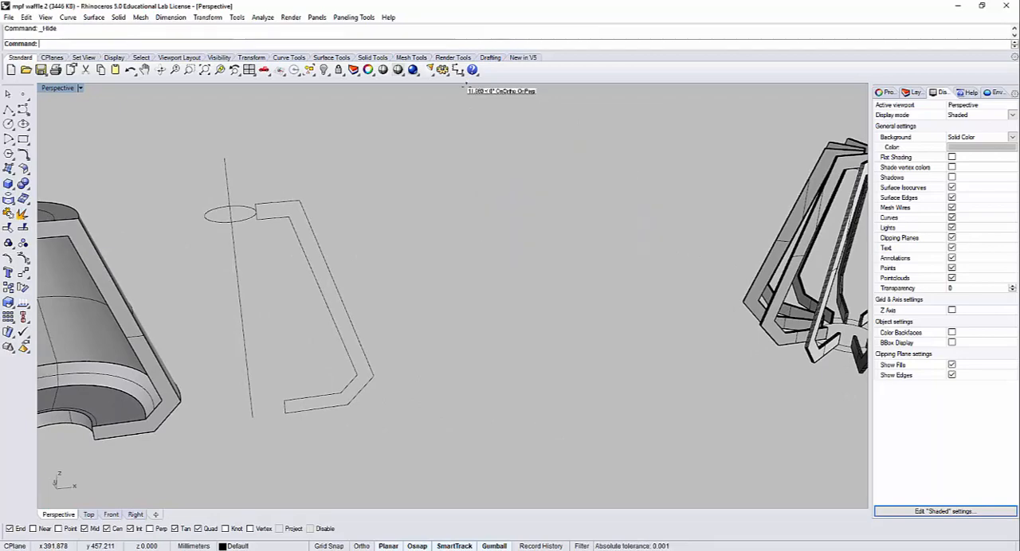
# Step: Examine the cutaway shade, its profile curves with the axis, and the arrayed rib frame
pyautogui.moveTo(363, 210); pyautogui.dragTo(523, 289, button='right')
pyautogui.moveTo(366, 286); pyautogui.dragTo(520, 358, button='right')
pyautogui.moveTo(166, 188); pyautogui.dragTo(452, 283)
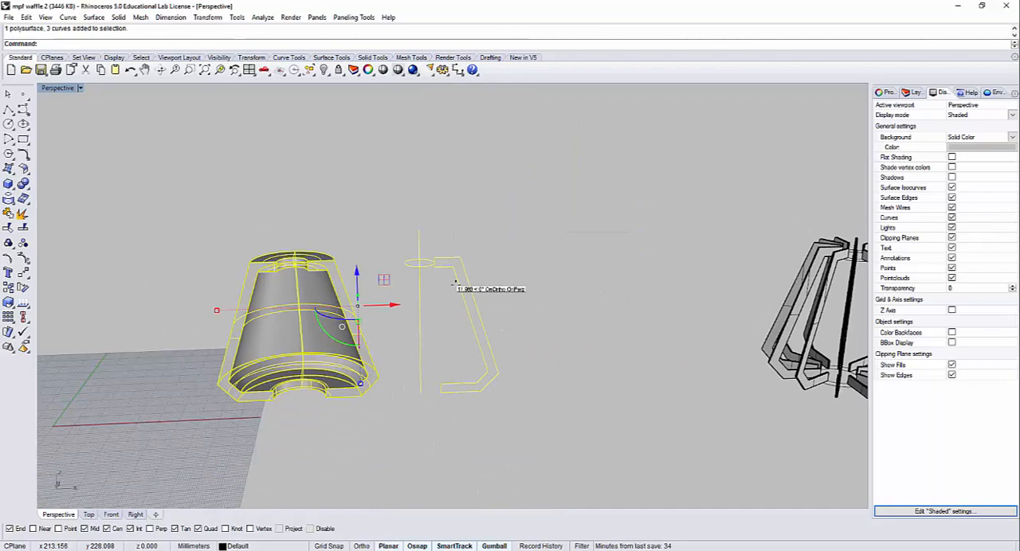
pyautogui.click(539, 329)
pyautogui.keyDown('shift'); pyautogui.moveTo(617, 344); pyautogui.dragTo(850, 278, button='right'); pyautogui.keyUp('shift')
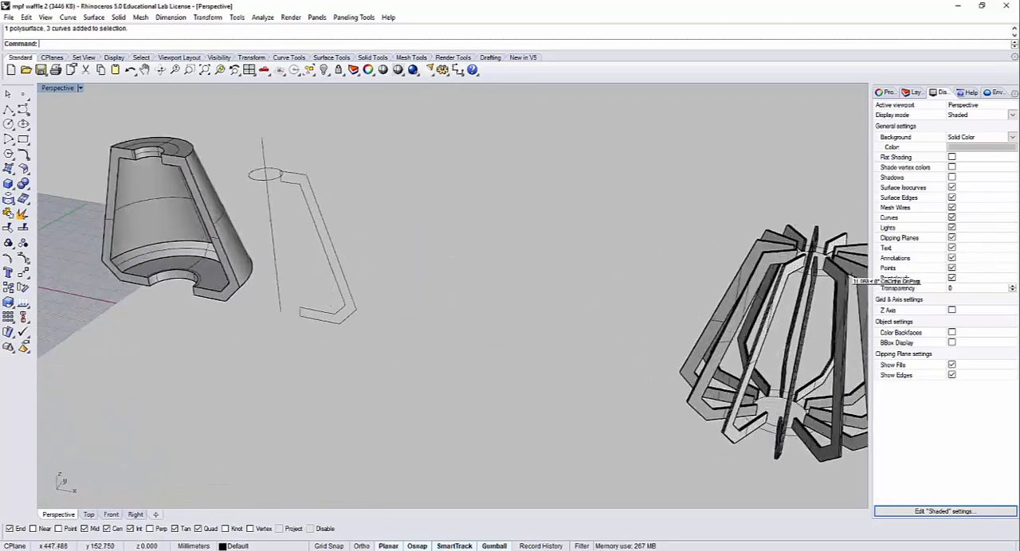
pyautogui.scroll(7, 817, 269)
pyautogui.scroll(-7, 583, 292)
pyautogui.scroll(-5, 255, 256)
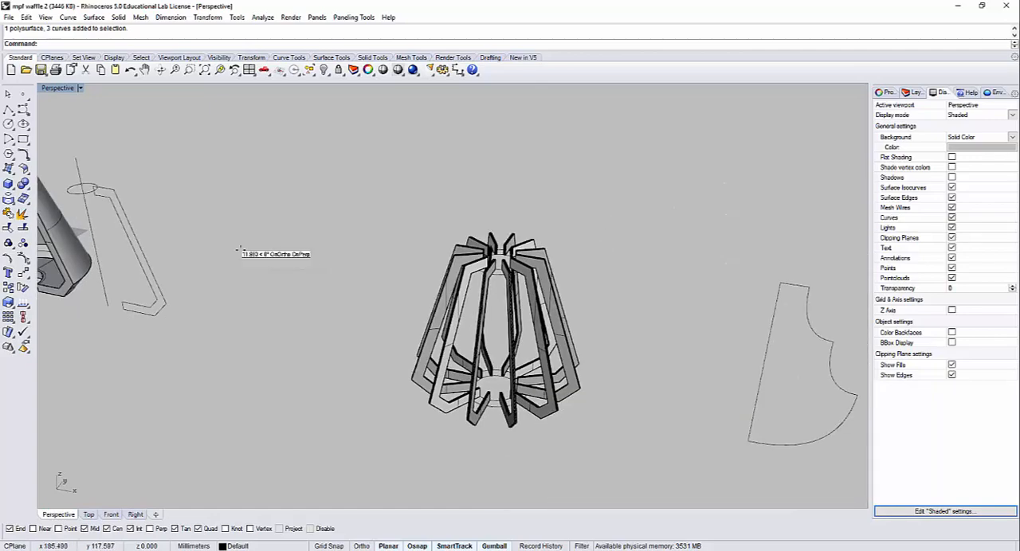
pyautogui.keyDown('shift'); pyautogui.moveTo(239, 249); pyautogui.dragTo(430, 306, button='right'); pyautogui.keyUp('shift')
pyautogui.scroll(7, 329, 282)
pyautogui.scroll(8, 269, 256)
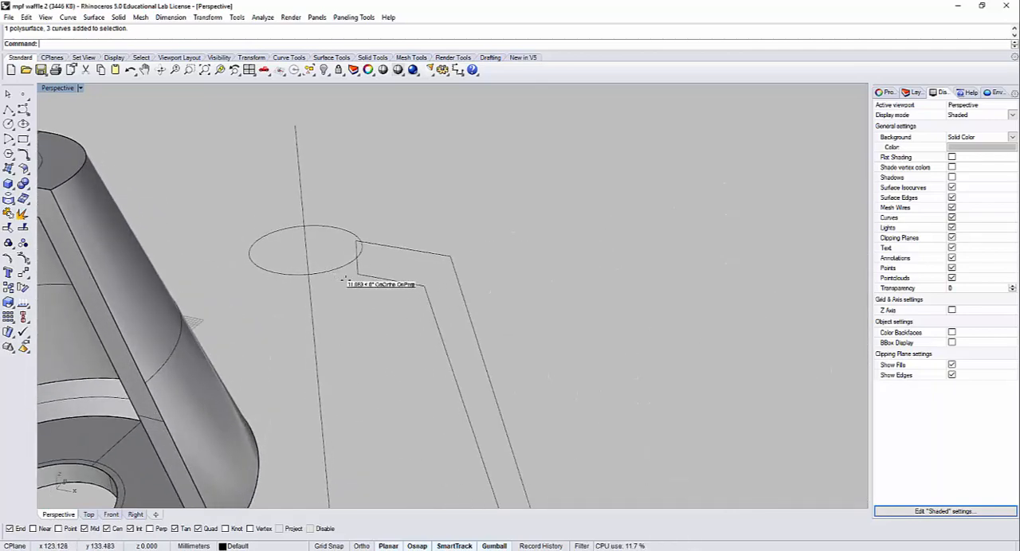
pyautogui.scroll(-8, 353, 254)
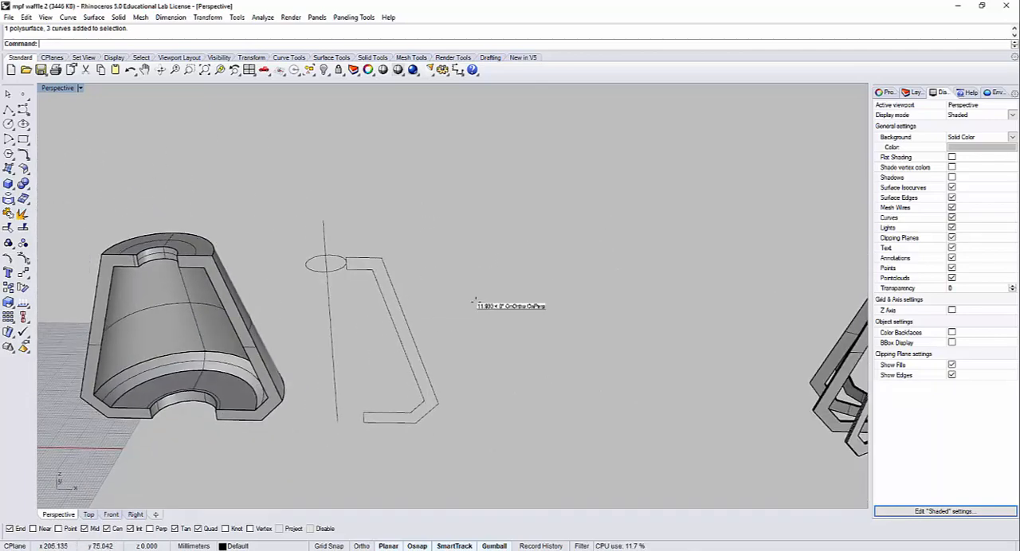
pyautogui.moveTo(476, 301); pyautogui.dragTo(492, 367, button='right')
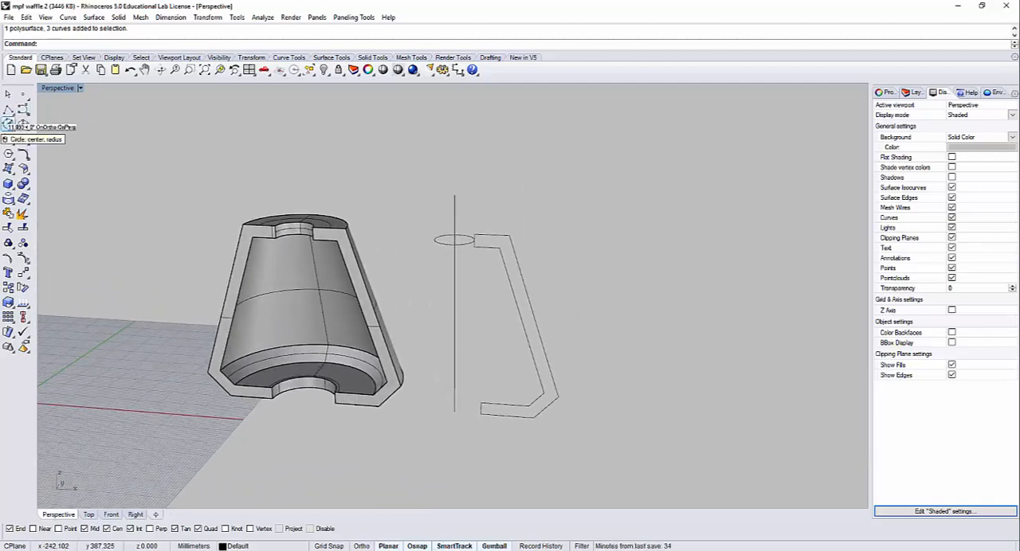
# Step: Draw a circle centred on the vertical axis at the base, reaching the midpoint of the profile's lower inner end
pyautogui.click(8, 124)
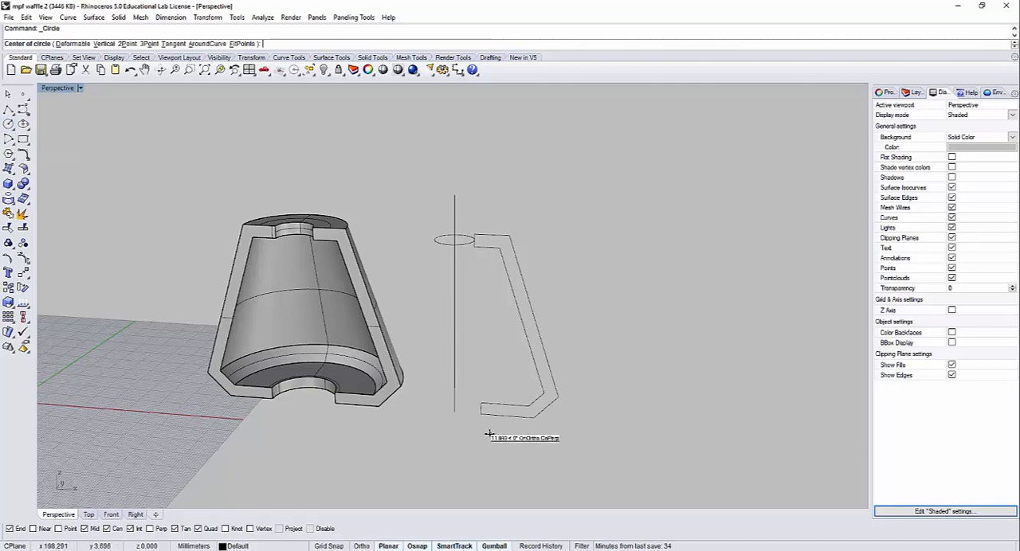
pyautogui.scroll(6, 478, 414)
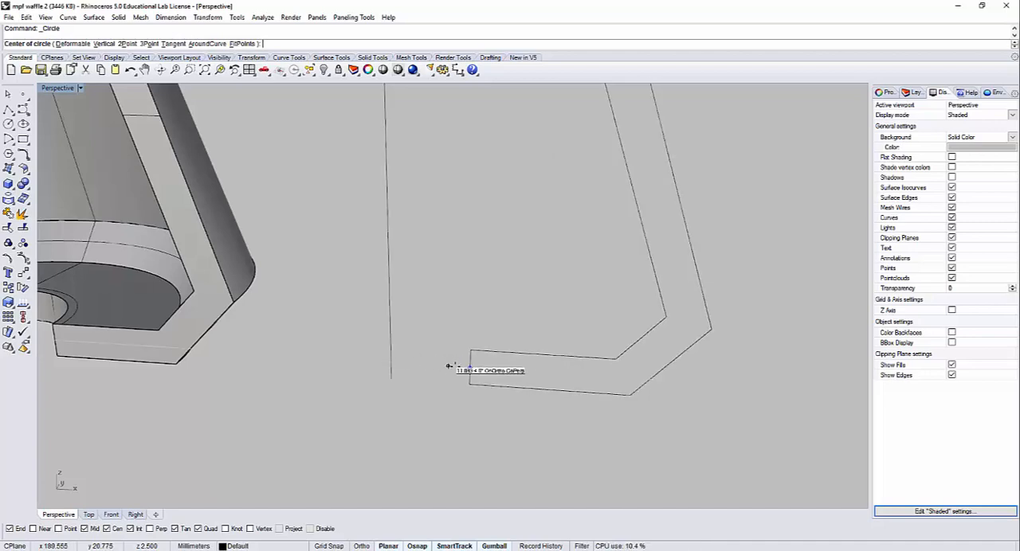
pyautogui.press('Escape')
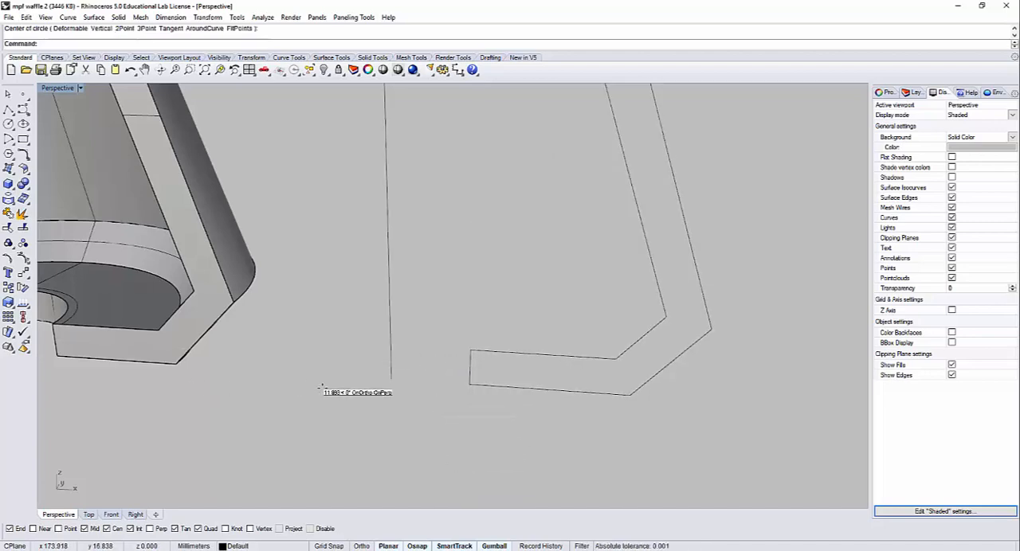
pyautogui.press('Return')
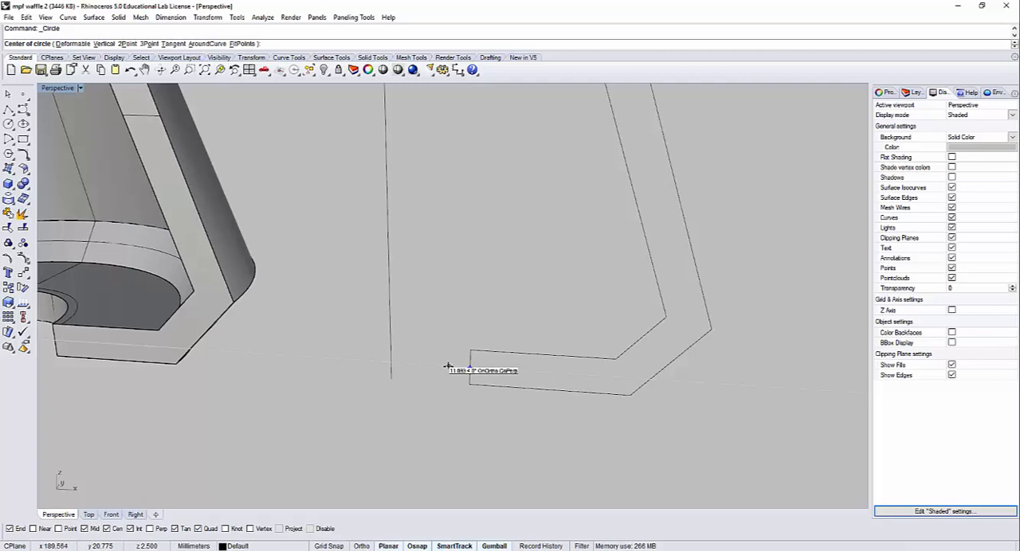
pyautogui.click(391, 362)
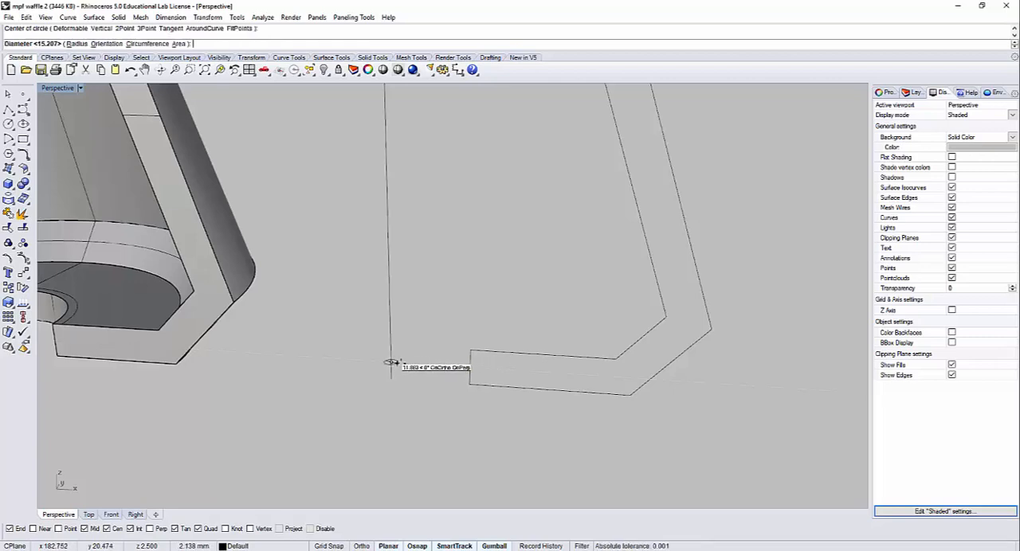
pyautogui.click(468, 371)
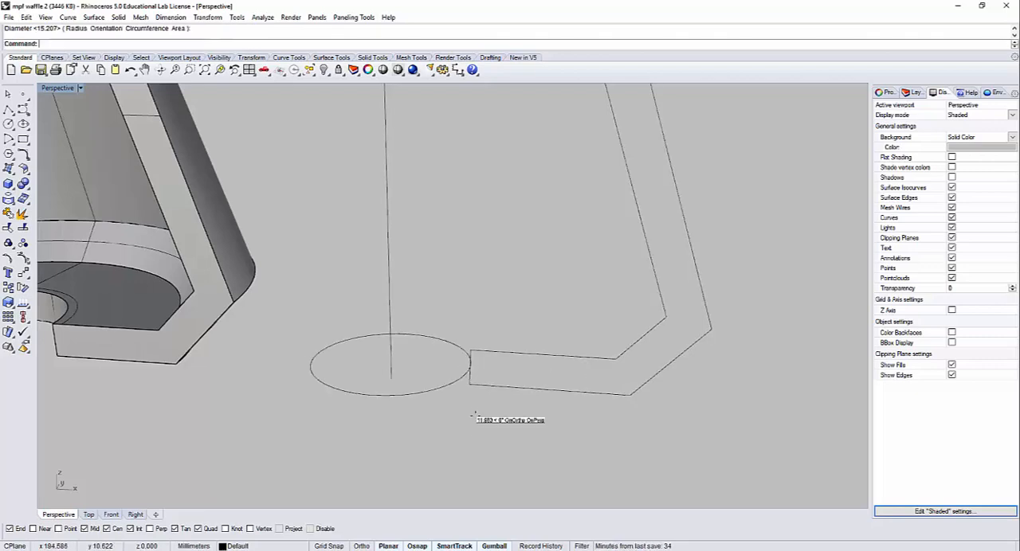
# Step: Delete the existing circle around the axis at the profile's upper end
pyautogui.scroll(4, 482, 335)
pyautogui.moveTo(481, 334); pyautogui.dragTo(473, 416, button='right')
pyautogui.scroll(-2, 474, 402)
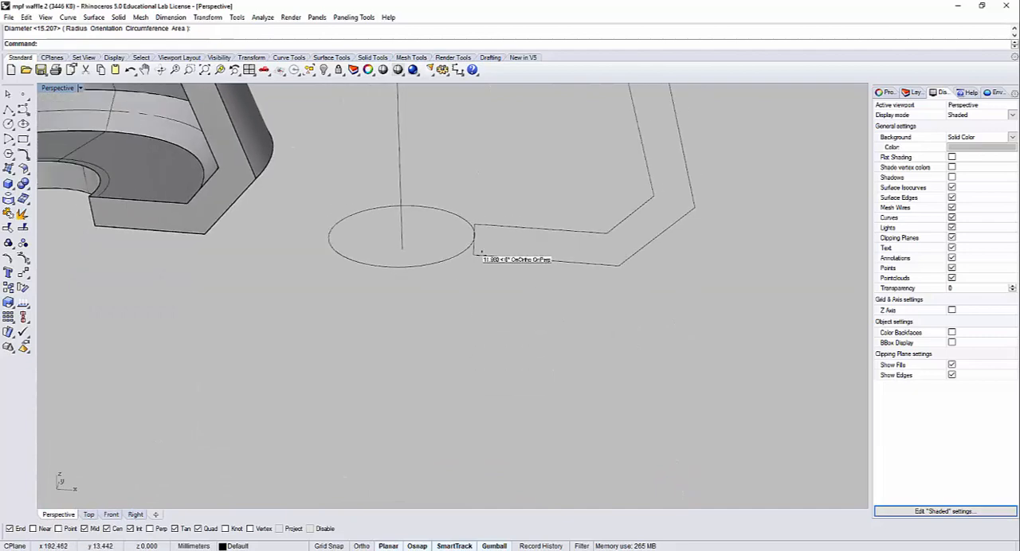
pyautogui.moveTo(442, 265); pyautogui.dragTo(481, 275, button='right')
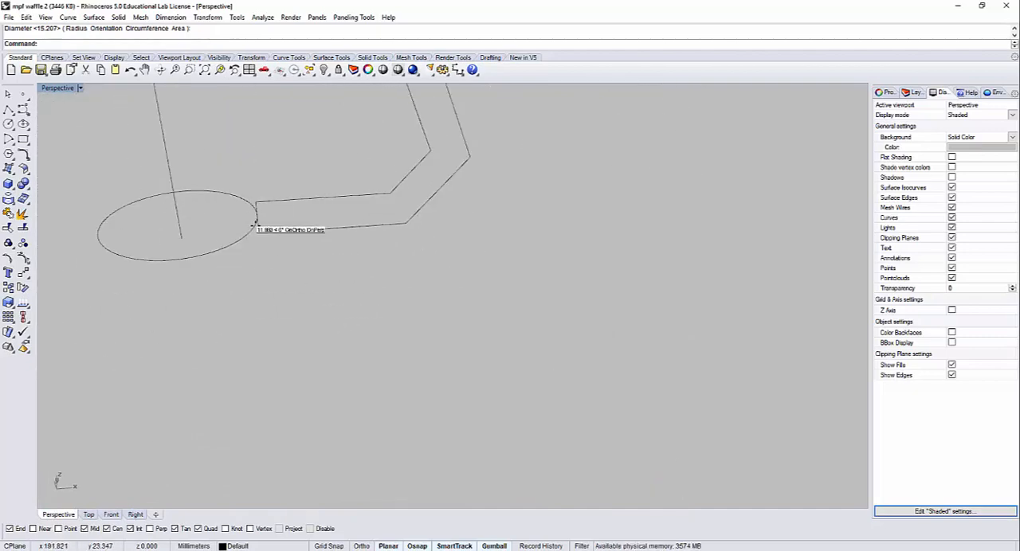
pyautogui.moveTo(262, 226)
pyautogui.mouseDown(button='right')
pyautogui.moveTo(273, 223)
pyautogui.moveTo(266, 175)
pyautogui.moveTo(321, 187)
pyautogui.moveTo(394, 287)
pyautogui.moveTo(364, 255)
pyautogui.moveTo(389, 206)
pyautogui.mouseUp(button='right')
pyautogui.scroll(5, 390, 206)
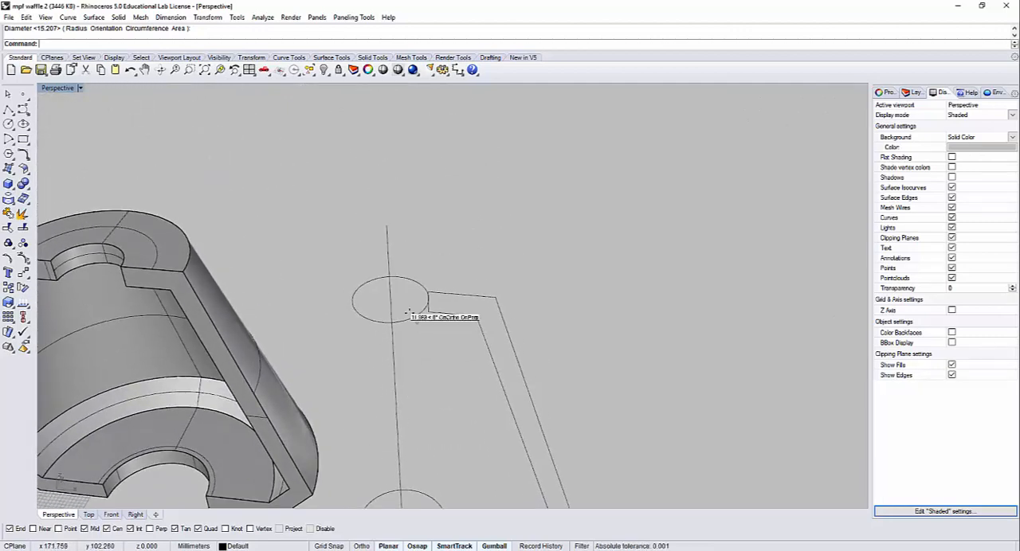
pyautogui.click(407, 312)
pyautogui.press('Delete')
pyautogui.rightClick(415, 326)
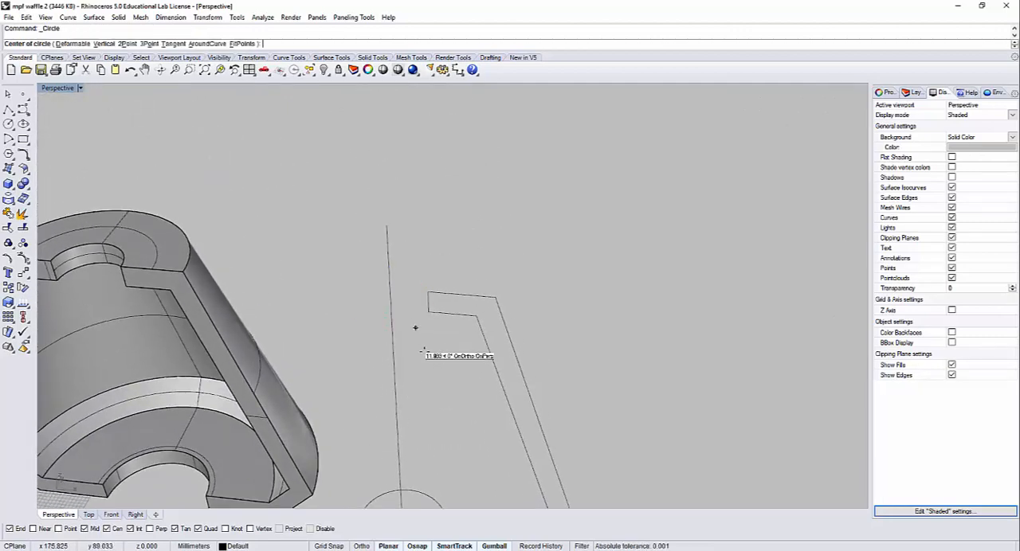
pyautogui.moveTo(440, 347); pyautogui.dragTo(475, 505, button='right')
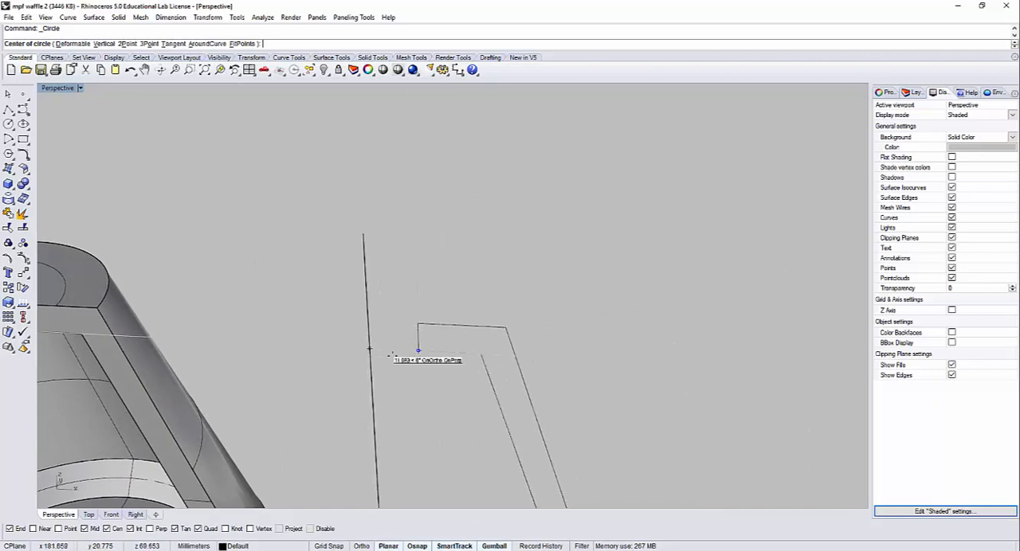
pyautogui.scroll(5, 399, 355)
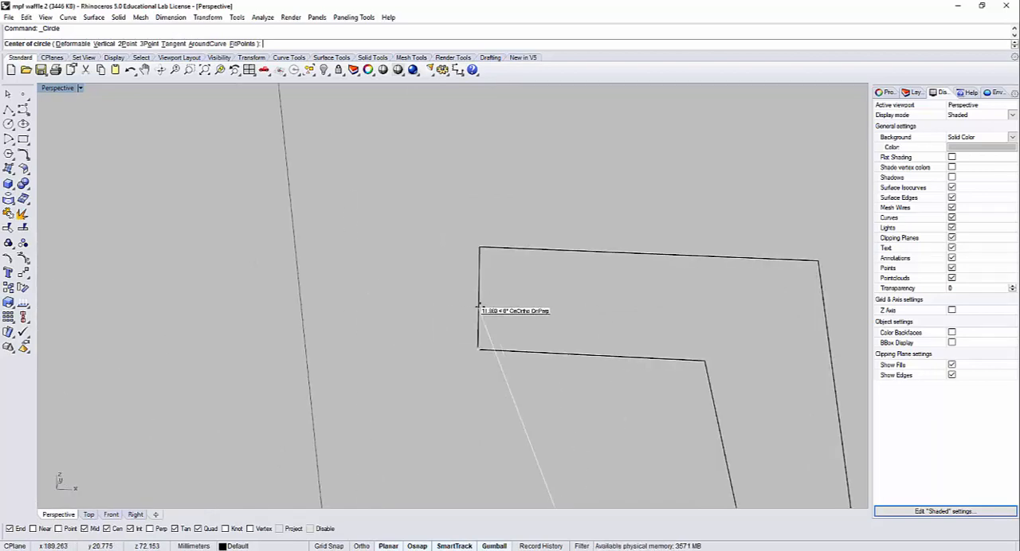
pyautogui.scroll(-4, 476, 301)
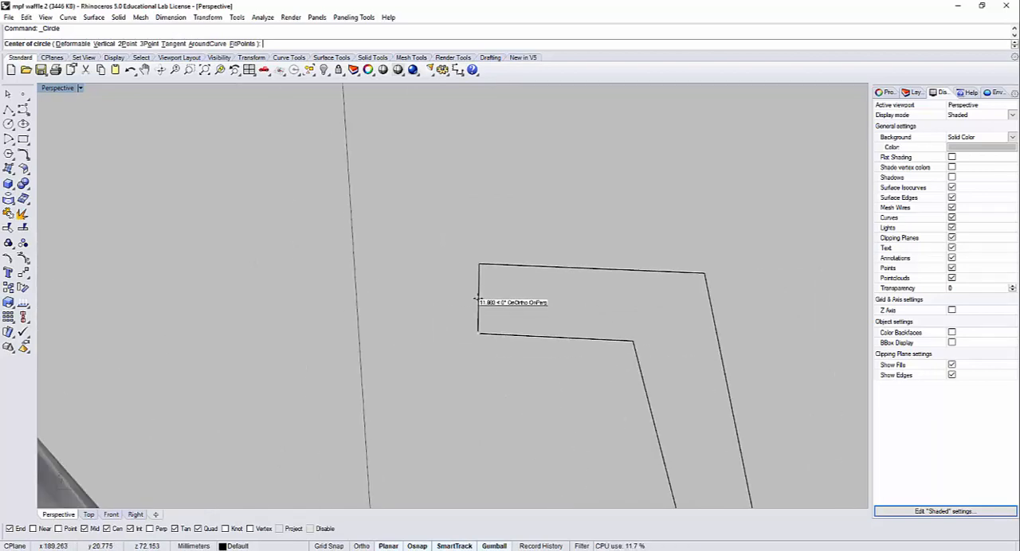
pyautogui.scroll(3, 476, 301)
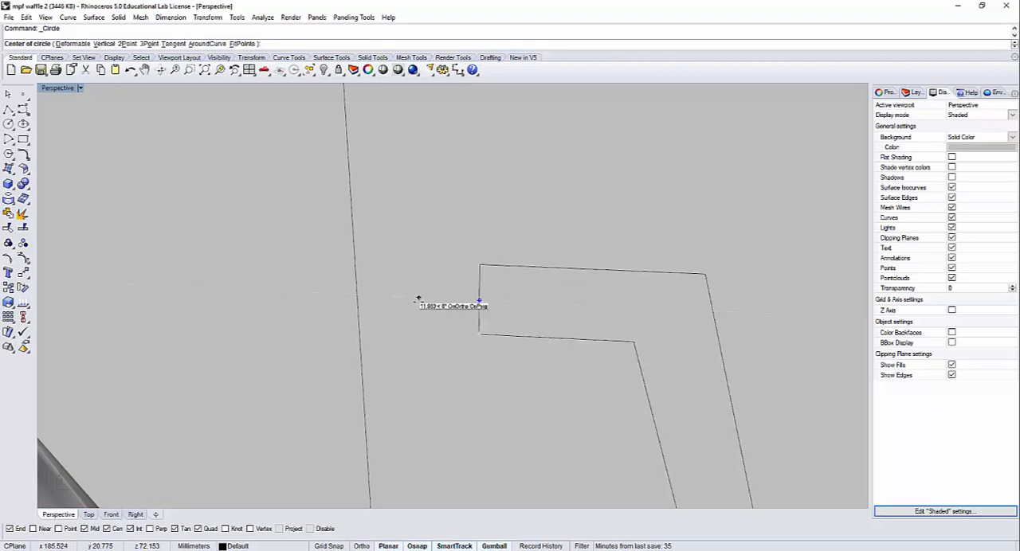
pyautogui.press('Escape')
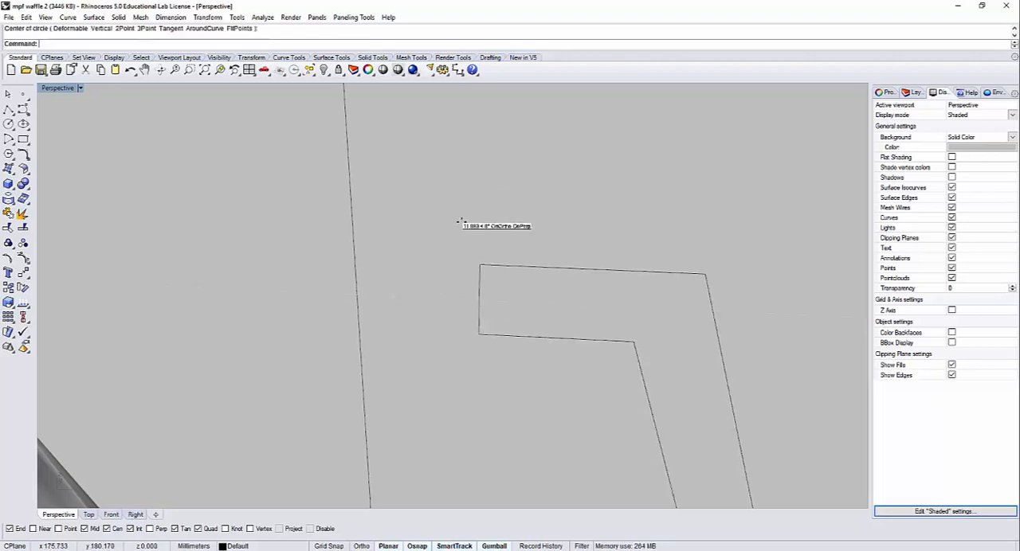
# Step: Draw a circle centred on the vertical axis, reaching the midpoint of the profile's upper inner end
pyautogui.press('Return')
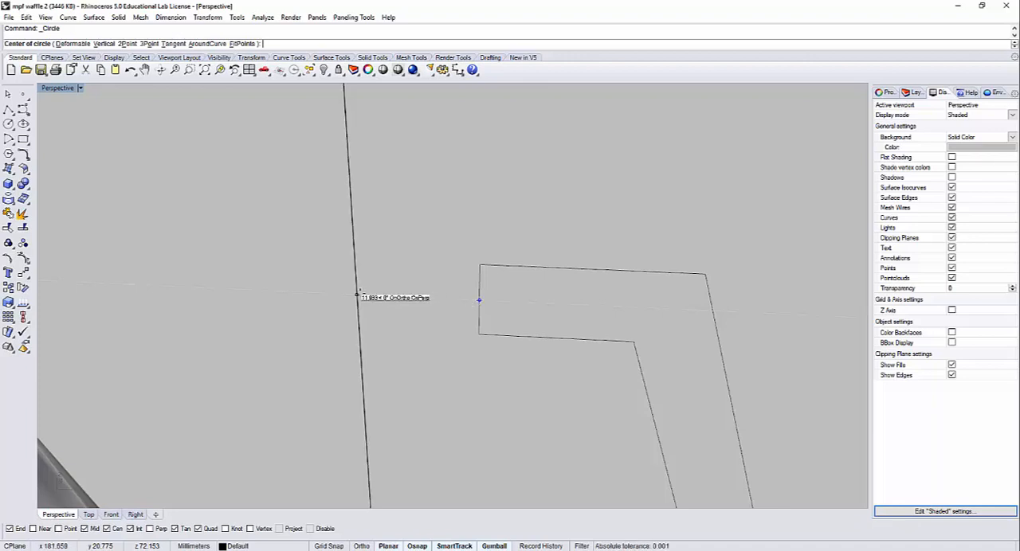
pyautogui.click(356, 296)
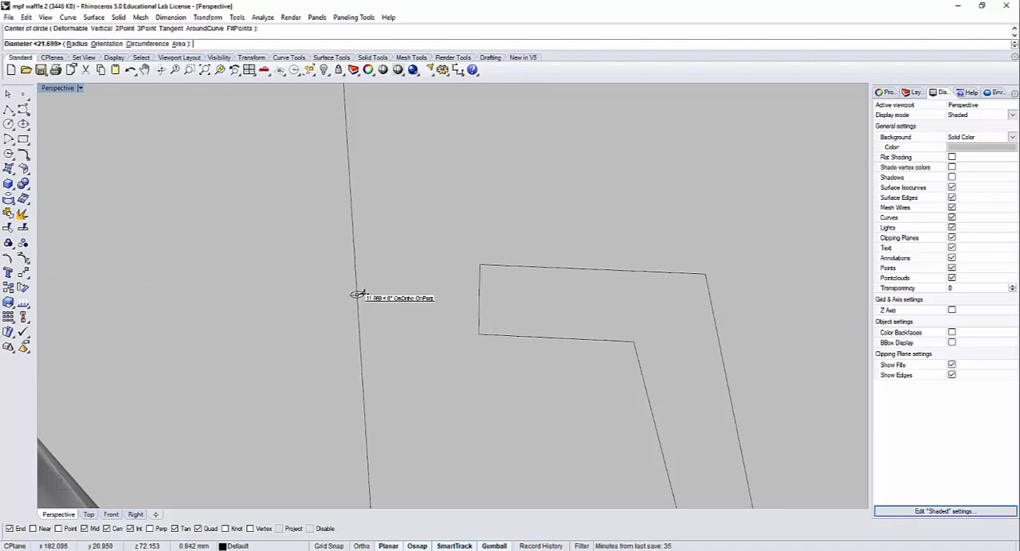
pyautogui.click(481, 302)
pyautogui.scroll(-10, 481, 302)
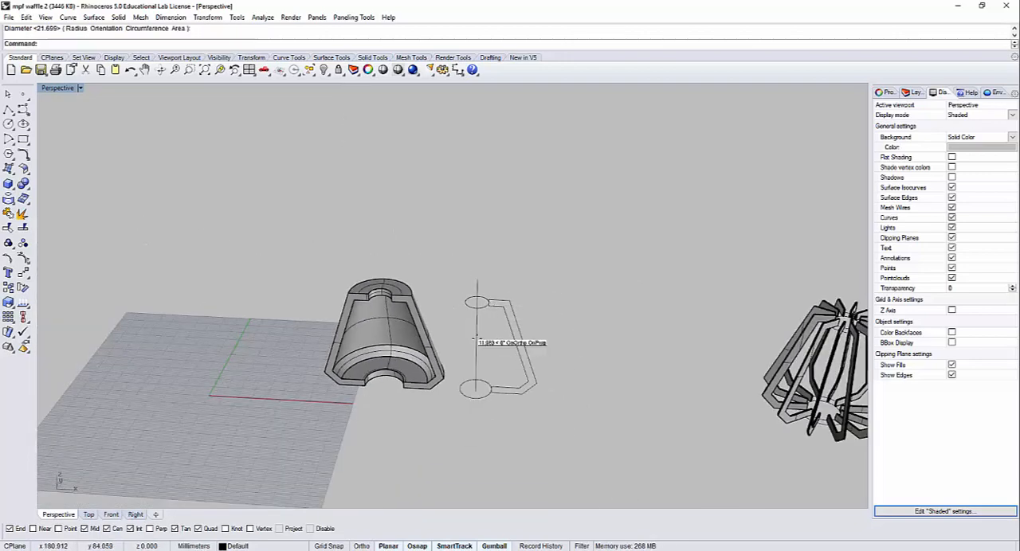
# Step: Offset the upper and lower circles around the axis outward by 4 mm to outline two rings
pyautogui.scroll(8, 477, 338)
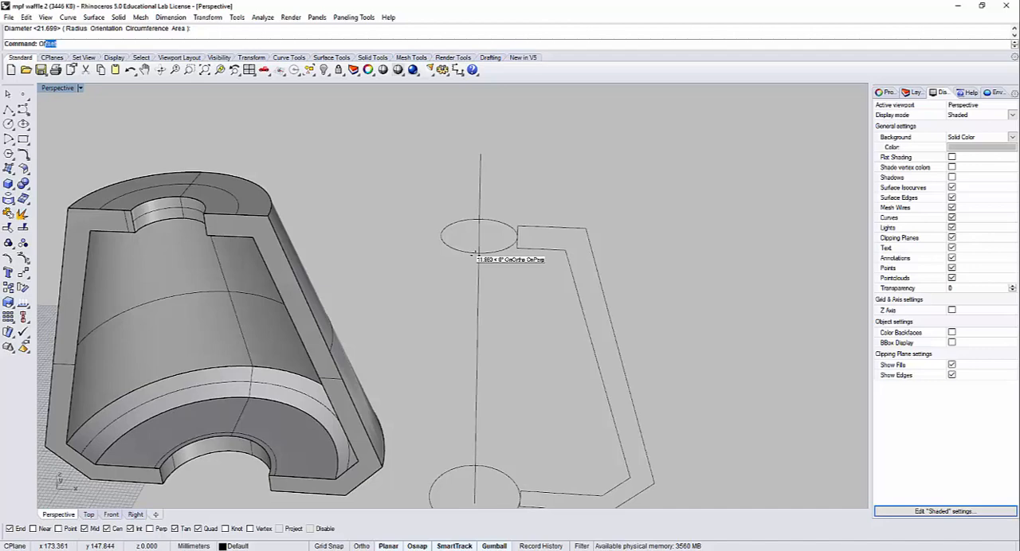
pyautogui.write('Offset')
pyautogui.press('Return')
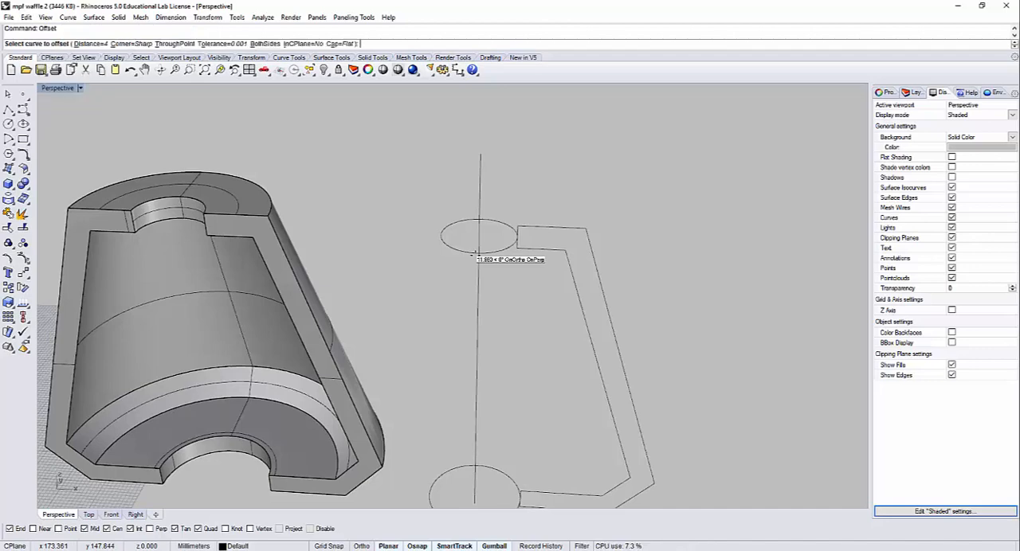
pyautogui.click(503, 247)
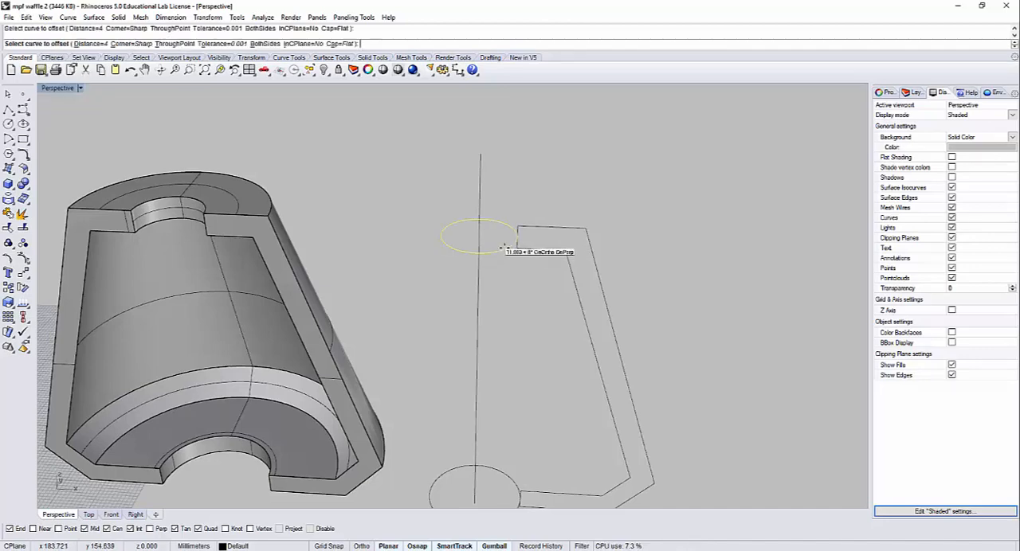
pyautogui.click(548, 278)
pyautogui.scroll(2, 518, 255)
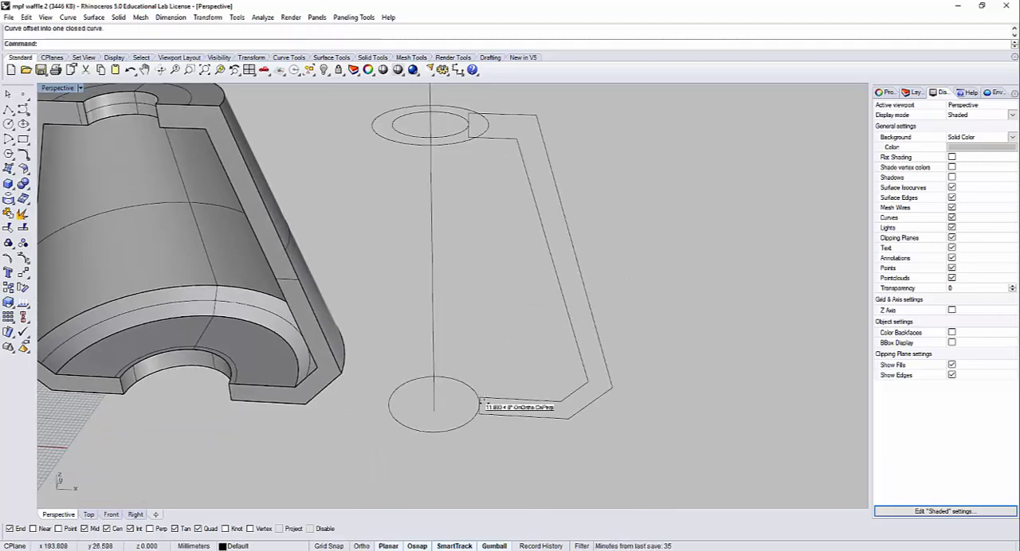
pyautogui.click(472, 413)
pyautogui.press('Return')
pyautogui.click(498, 437)
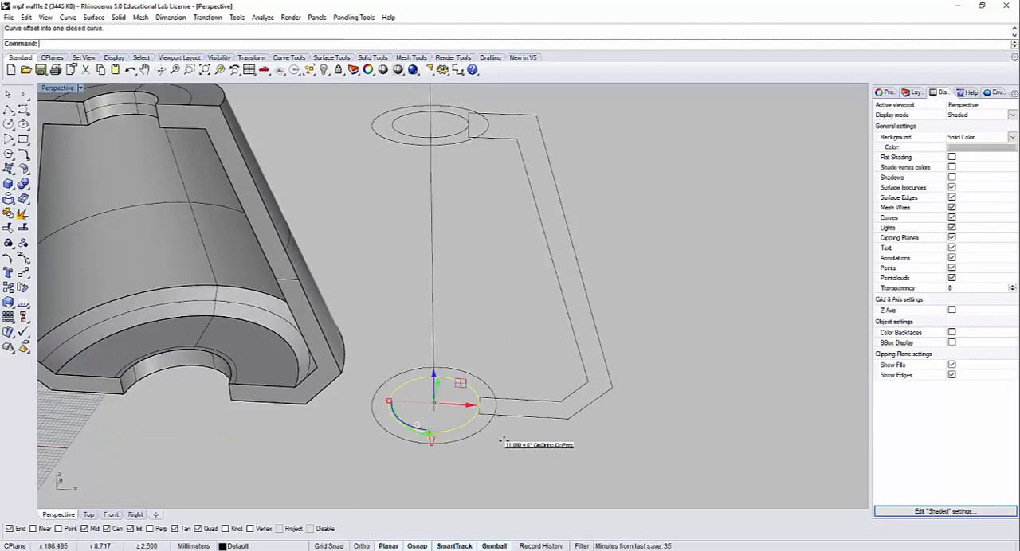
# Step: Switch from the maximized perspective view to the four-viewport layout for working on the arrayed rib frame
pyautogui.scroll(-6, 499, 386)
pyautogui.moveTo(558, 364); pyautogui.dragTo(561, 321, button='right')
pyautogui.scroll(-5, 663, 359)
pyautogui.keyDown('shift'); pyautogui.moveTo(678, 363); pyautogui.dragTo(423, 272, button='right'); pyautogui.keyUp('shift')
pyautogui.scroll(12, 587, 219)
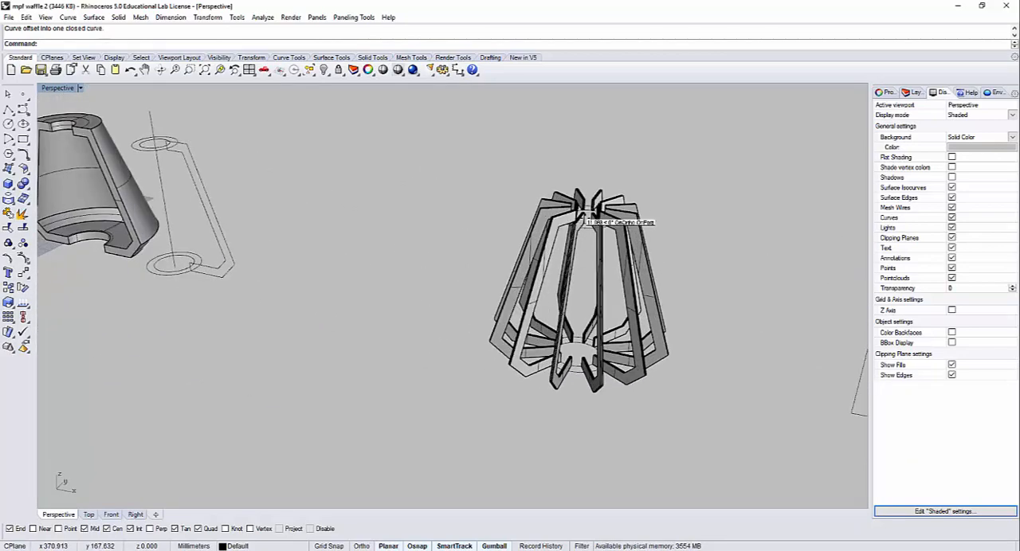
pyautogui.scroll(-6, 602, 231)
pyautogui.moveTo(607, 253); pyautogui.dragTo(601, 226)
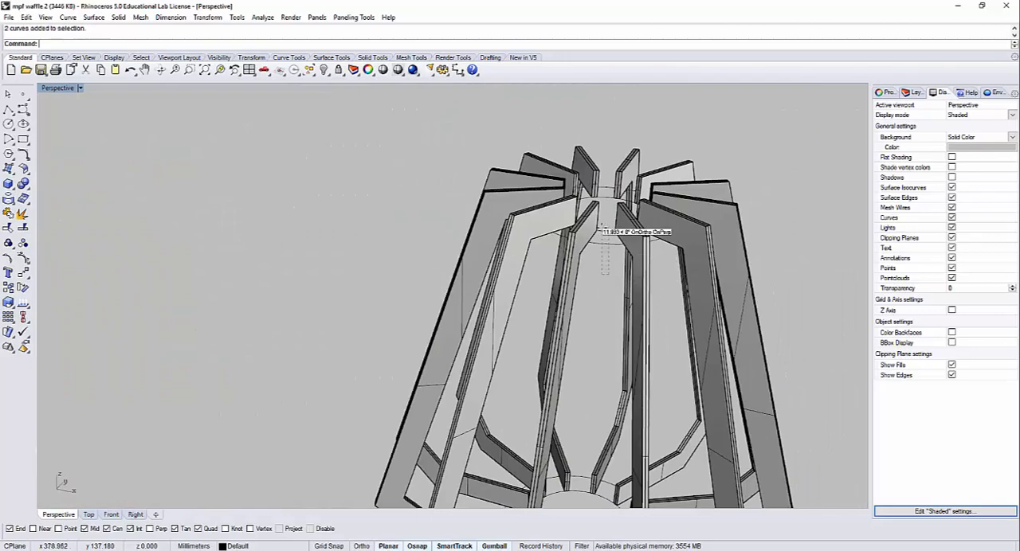
pyautogui.doubleClick(51, 88)
pyautogui.scroll(-5, 223, 366)
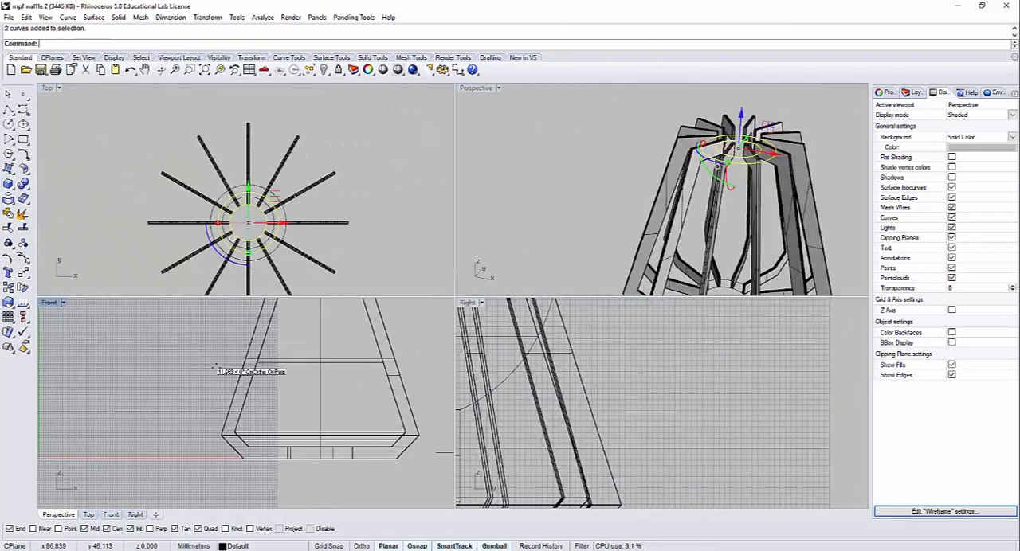
pyautogui.press('Escape')
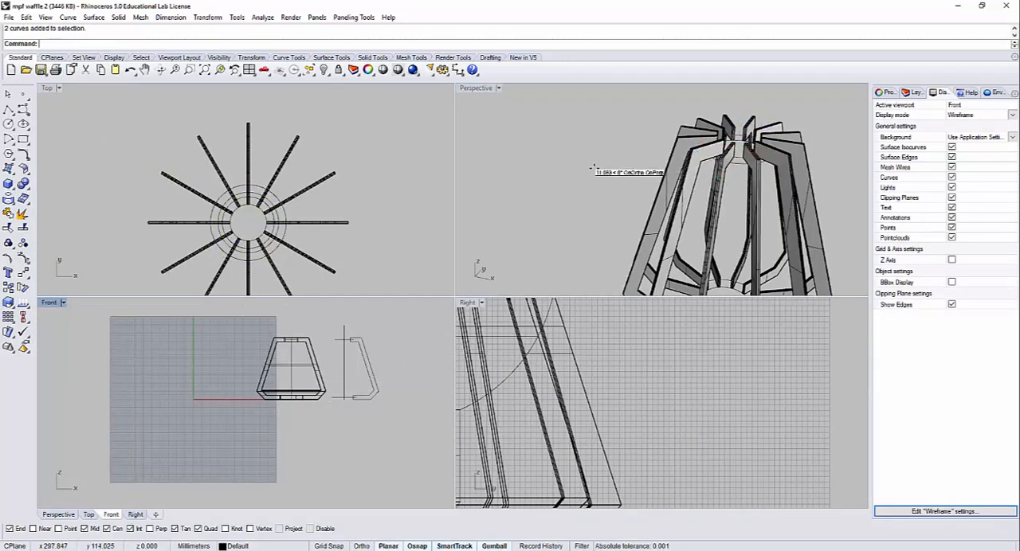
# Step: Hide the cutaway shade together with its neighbouring profile curves, axis line and ring circles
pyautogui.scroll(-8, 564, 179)
pyautogui.keyDown('shift'); pyautogui.moveTo(558, 188); pyautogui.dragTo(682, 248, button='right'); pyautogui.keyUp('shift')
pyautogui.moveTo(681, 248); pyautogui.dragTo(560, 159)
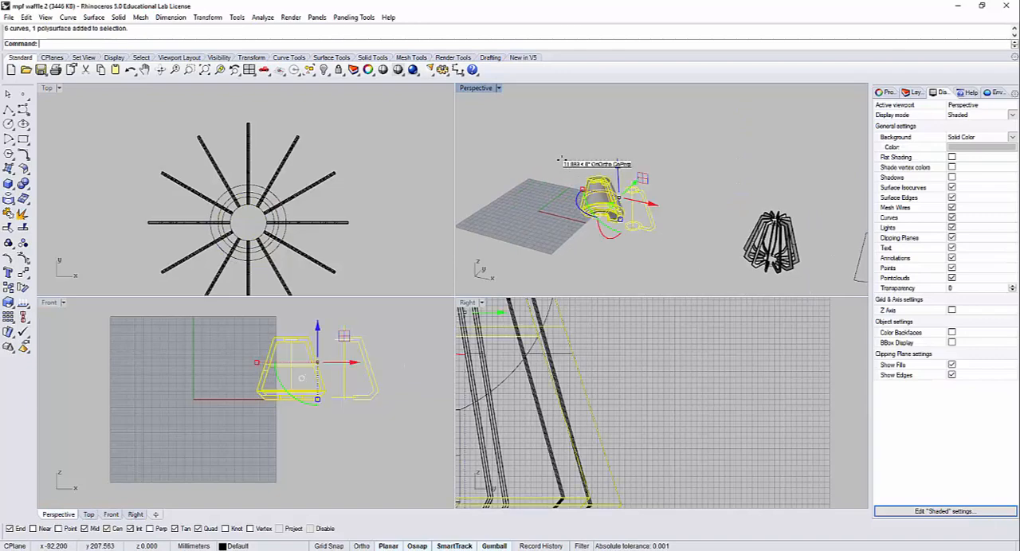
pyautogui.hotkey('ctrl', 'h')
# Step: Undo the accidental drag of the rib frame's two upper ring circles and move them up to mid-height of the ribs' inner ends
pyautogui.scroll(10, 761, 194)
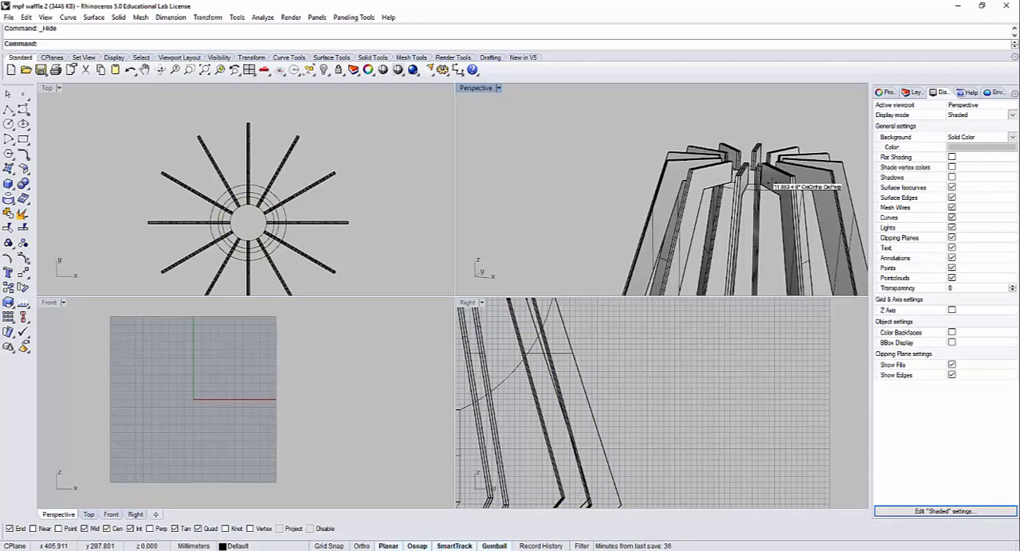
pyautogui.scroll(5, 761, 194)
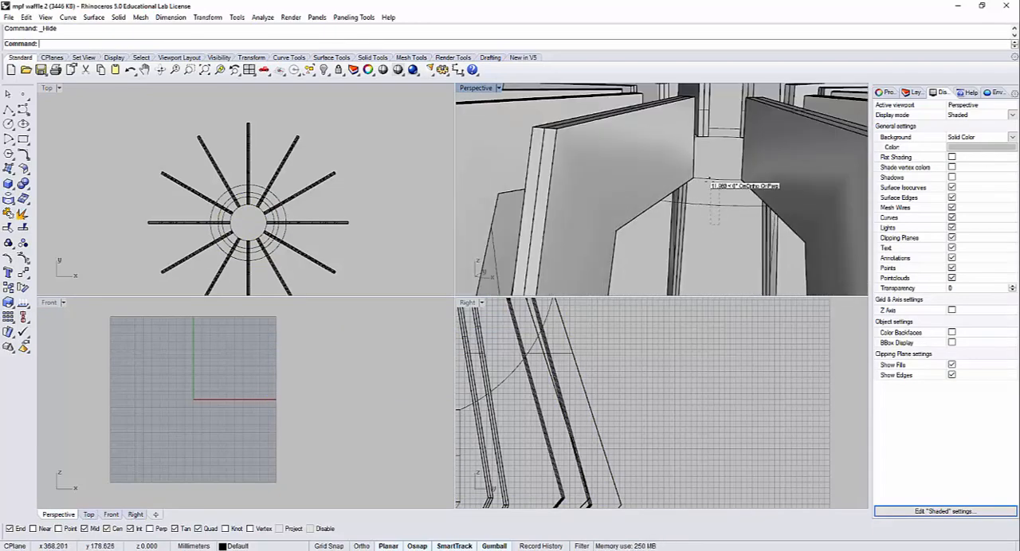
pyautogui.click(707, 182)
pyautogui.hotkey('ctrl', 'z')
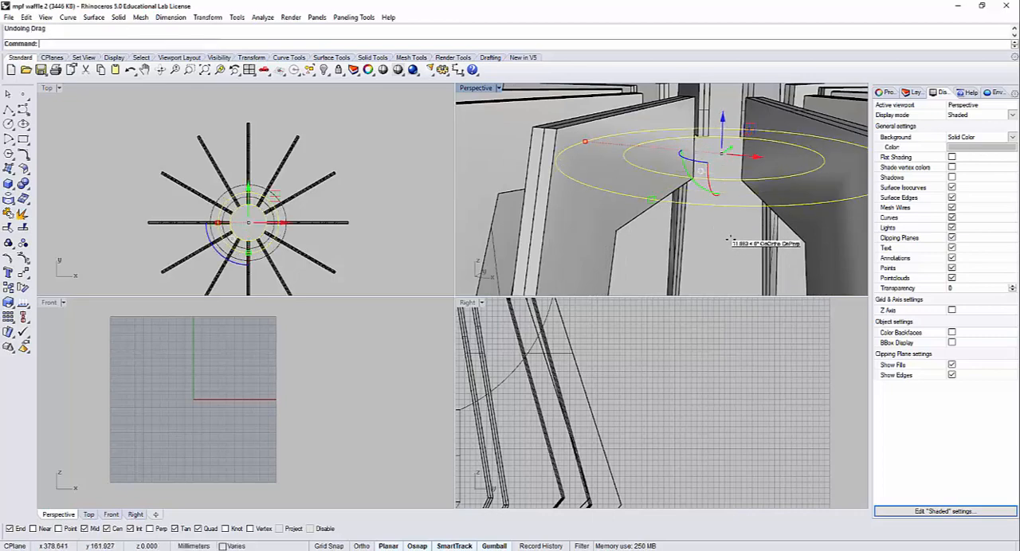
pyautogui.moveTo(731, 239); pyautogui.dragTo(721, 173)
pyautogui.moveTo(430, 386); pyautogui.dragTo(263, 365, button='right')
pyautogui.scroll(10, 264, 365)
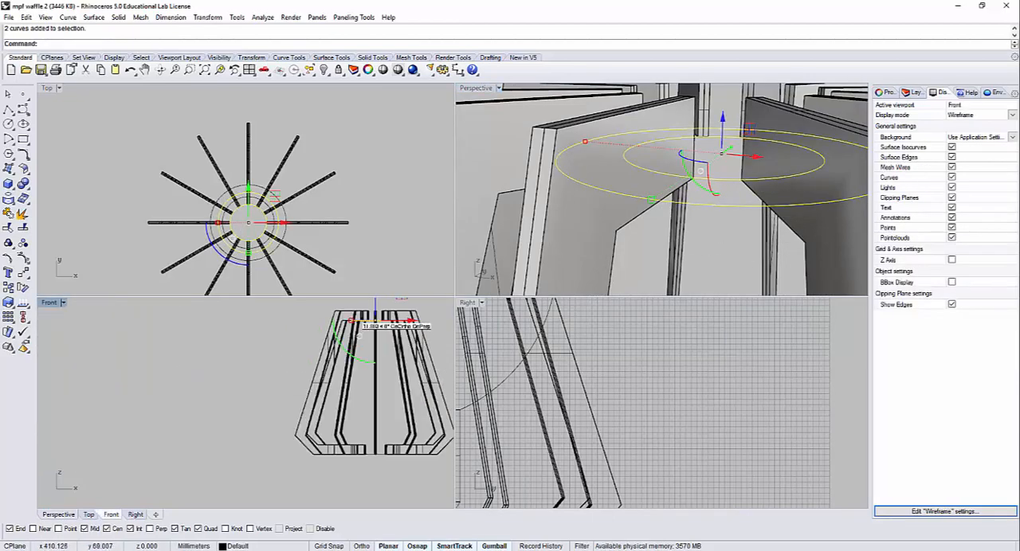
pyautogui.scroll(-5, 256, 386)
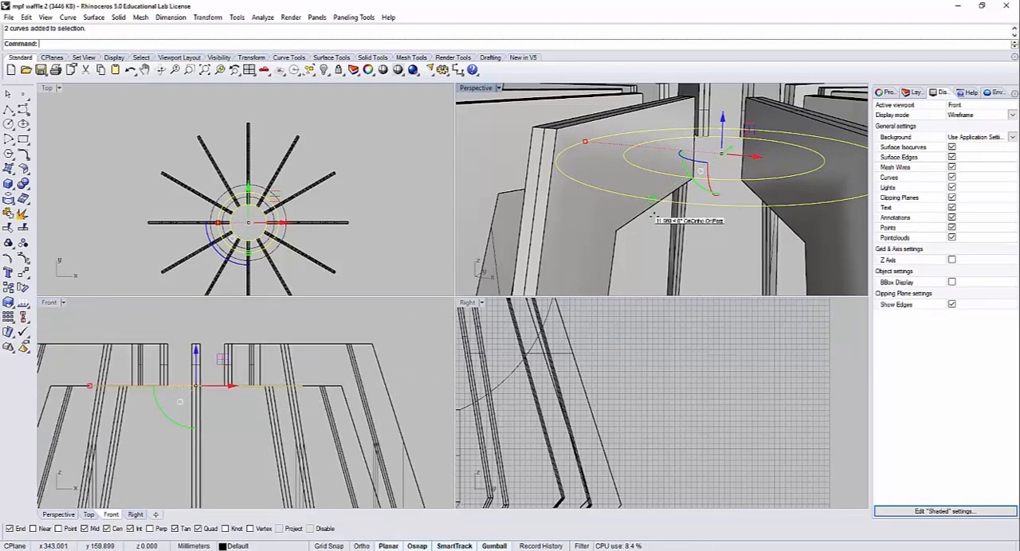
pyautogui.scroll(-10, 655, 209)
pyautogui.scroll(10, 655, 209)
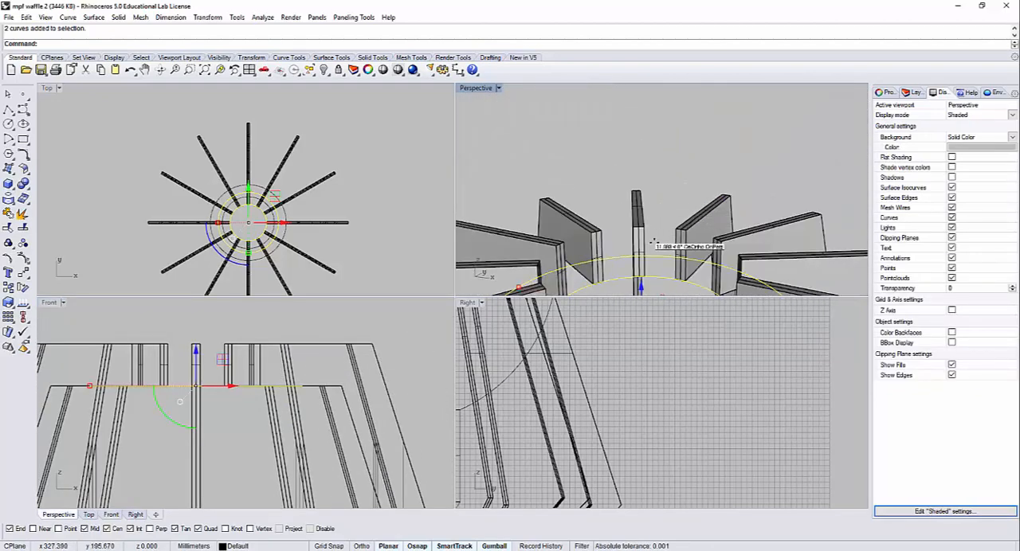
pyautogui.moveTo(655, 238); pyautogui.dragTo(670, 258, button='right')
pyautogui.scroll(4, 673, 254)
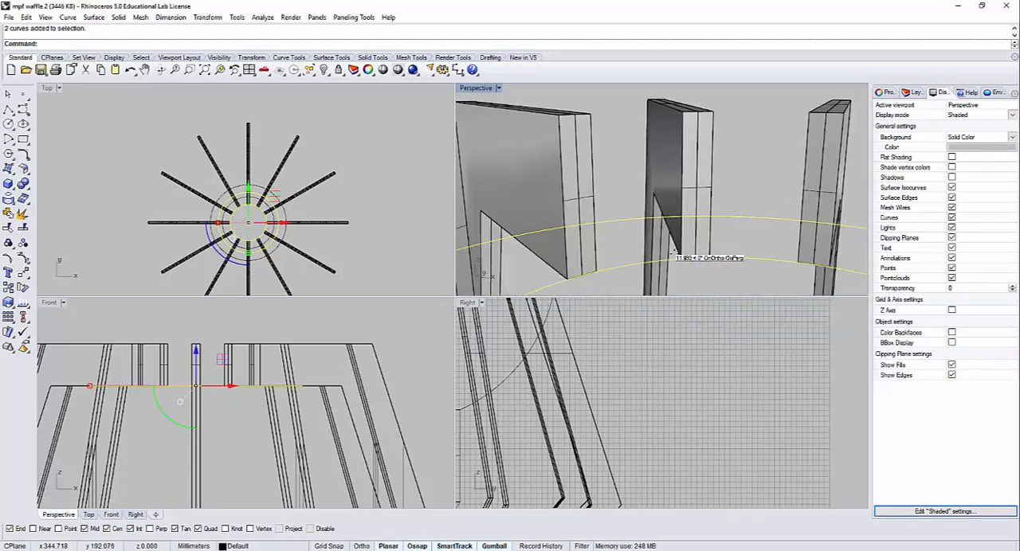
pyautogui.write('ove')
pyautogui.press('Return')
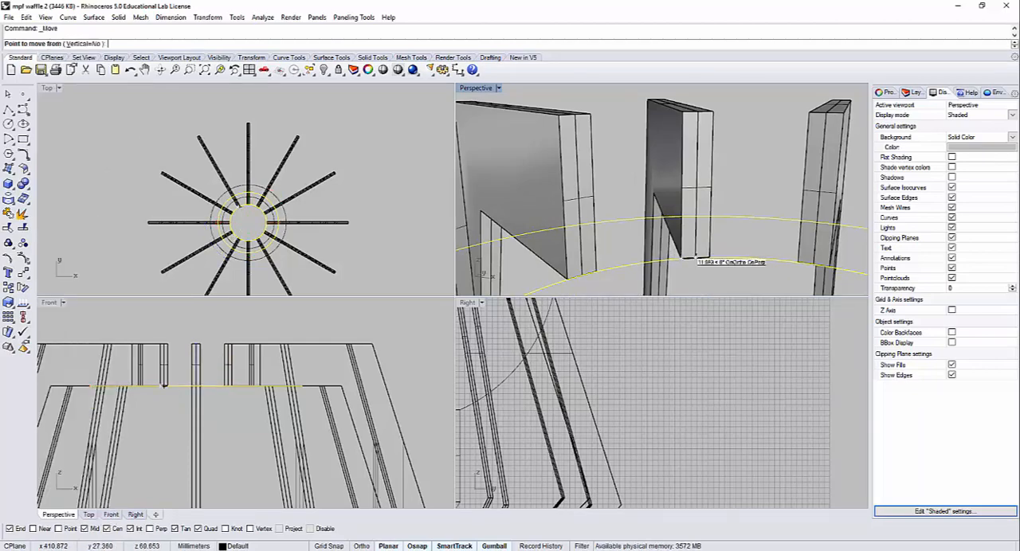
pyautogui.click(692, 260)
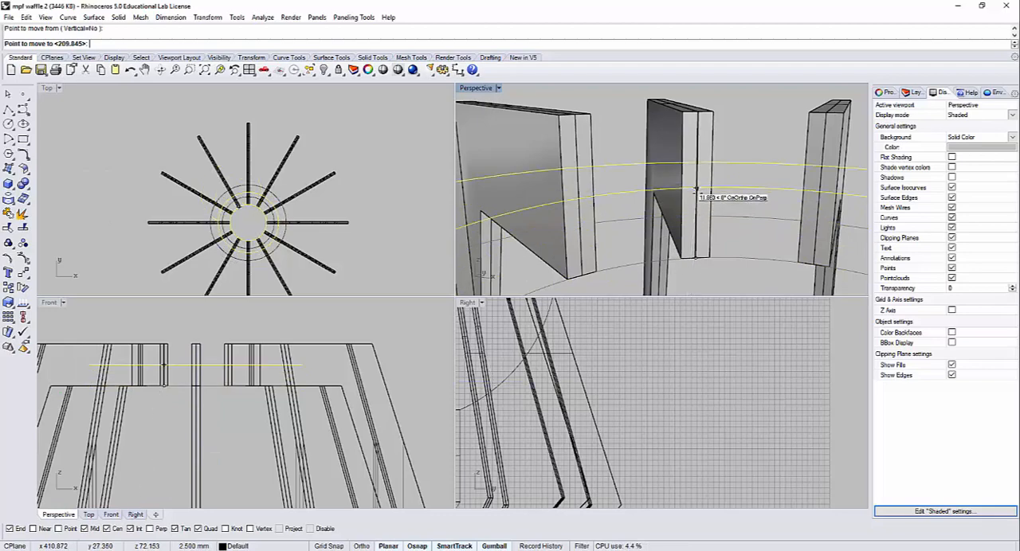
pyautogui.click(614, 159)
# Step: Create a planar ring surface between the two concentric circles at the rib frame's upper end
pyautogui.moveTo(614, 158); pyautogui.dragTo(658, 223, button='right')
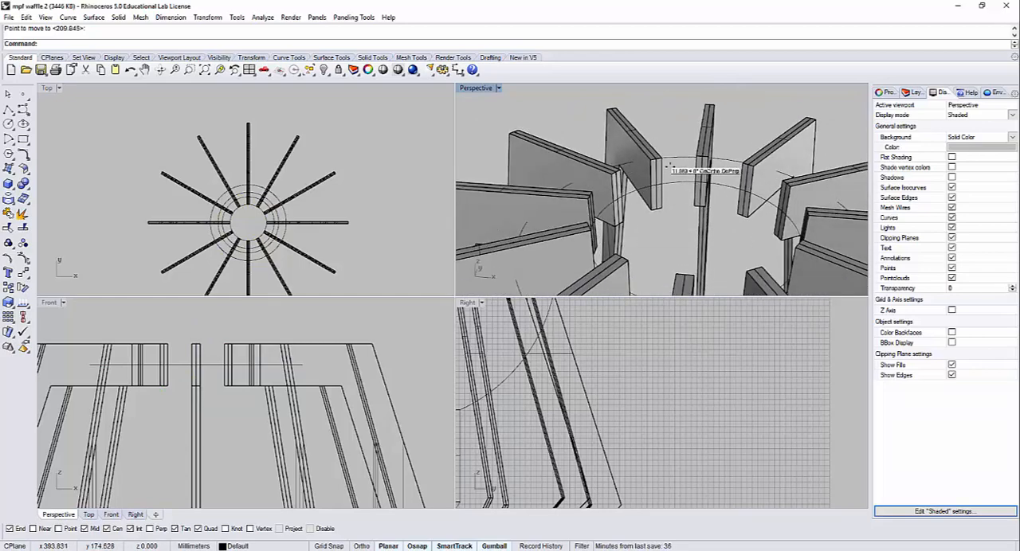
pyautogui.click(675, 181)
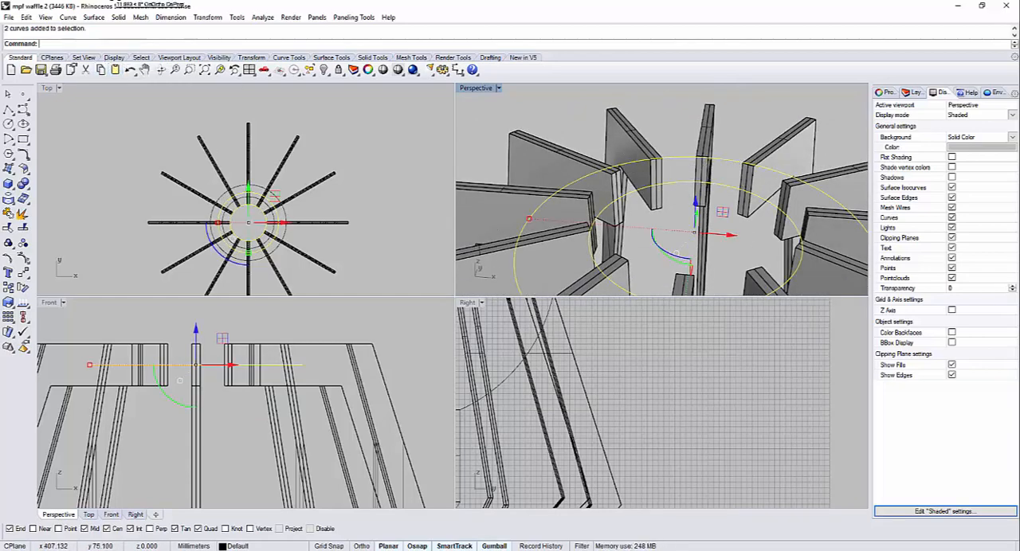
pyautogui.click(96, 15)
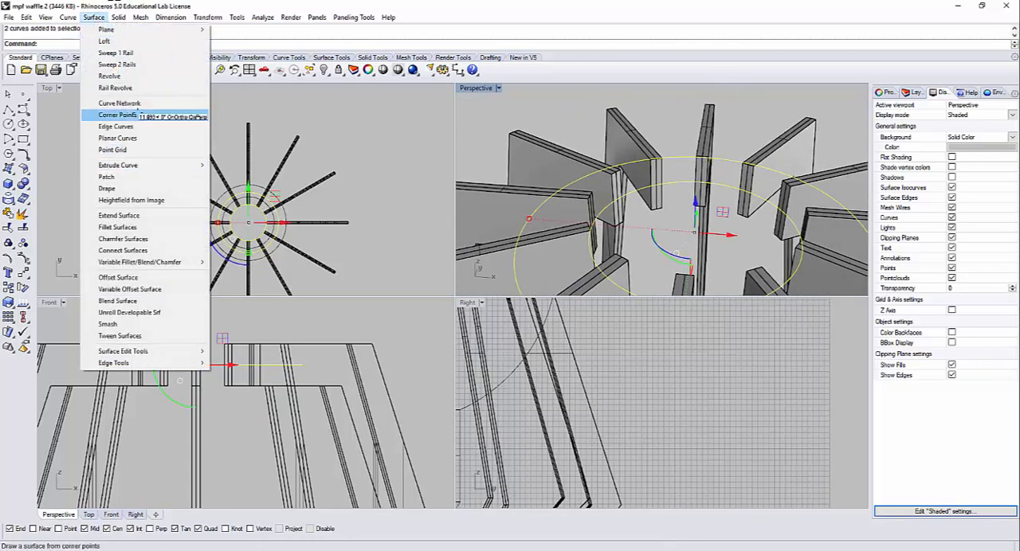
pyautogui.click(117, 138)
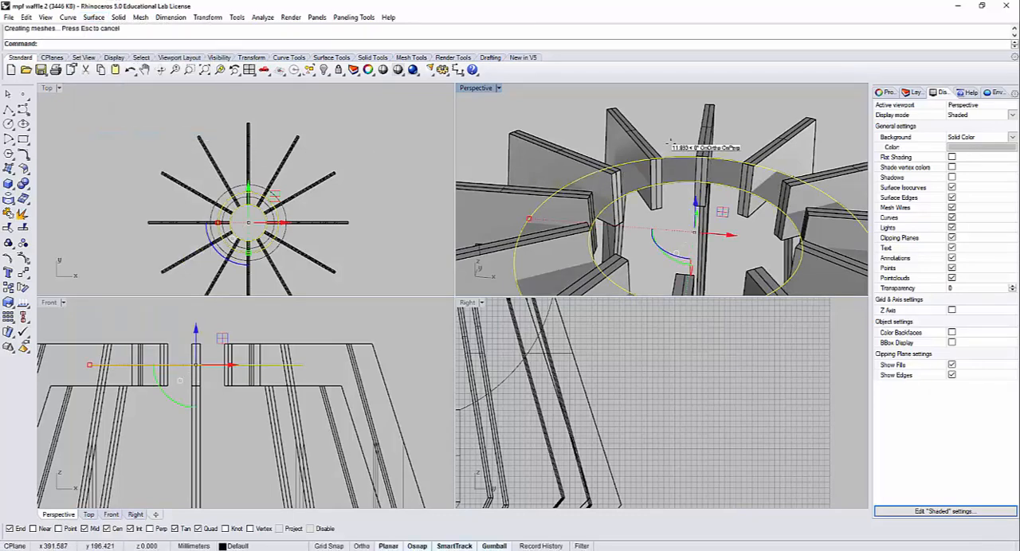
# Step: Extrude the upper ring surface into a solid, 0.5 mm to both sides
pyautogui.click(676, 166)
pyautogui.click(118, 17)
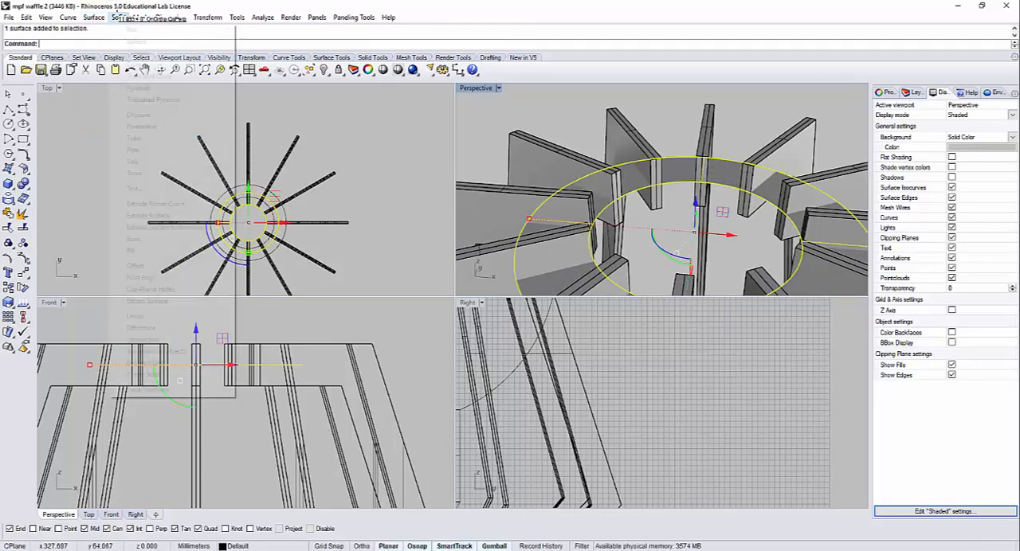
pyautogui.moveTo(163, 204)
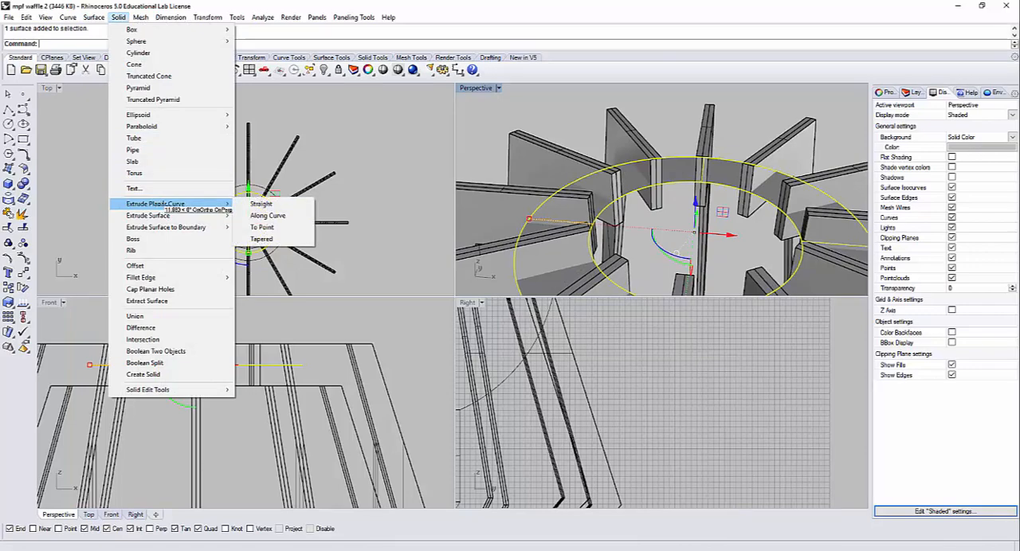
pyautogui.click(261, 216)
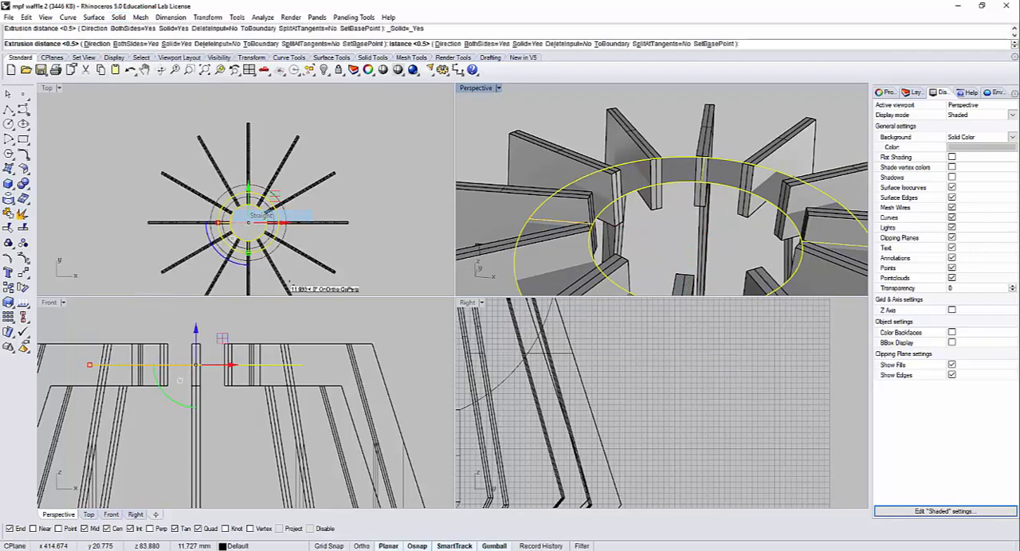
pyautogui.click(313, 329)
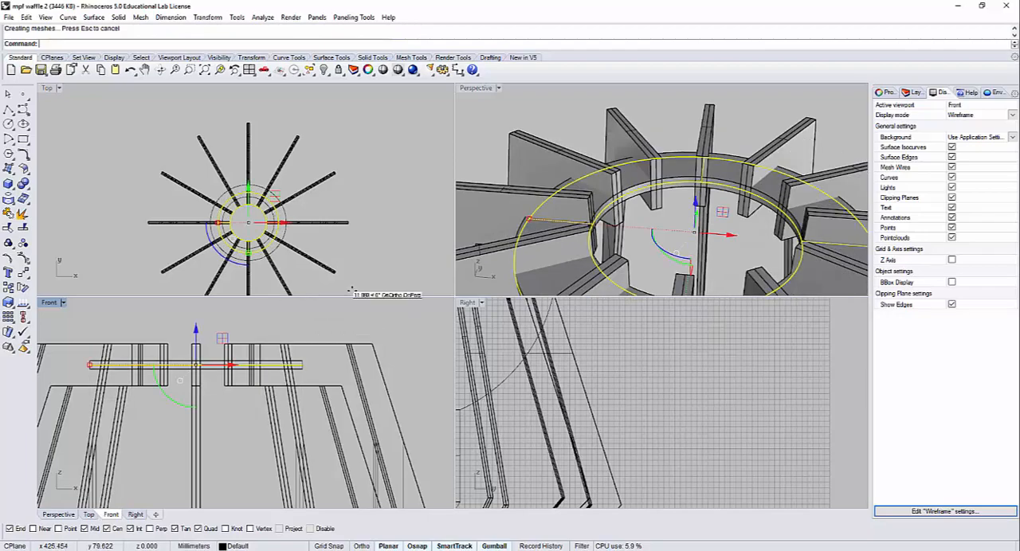
pyautogui.click(674, 214)
# Step: Examine the solid upper ring where it crosses the ribs, and the ring circles at the frame's base
pyautogui.moveTo(674, 213); pyautogui.dragTo(539, 126, button='right')
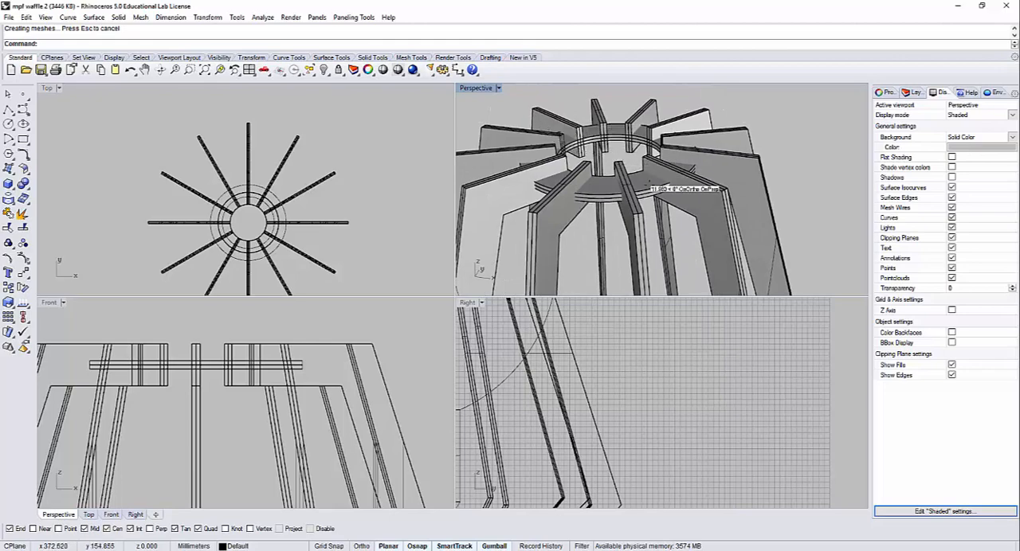
pyautogui.moveTo(664, 229); pyautogui.dragTo(755, 219, button='right')
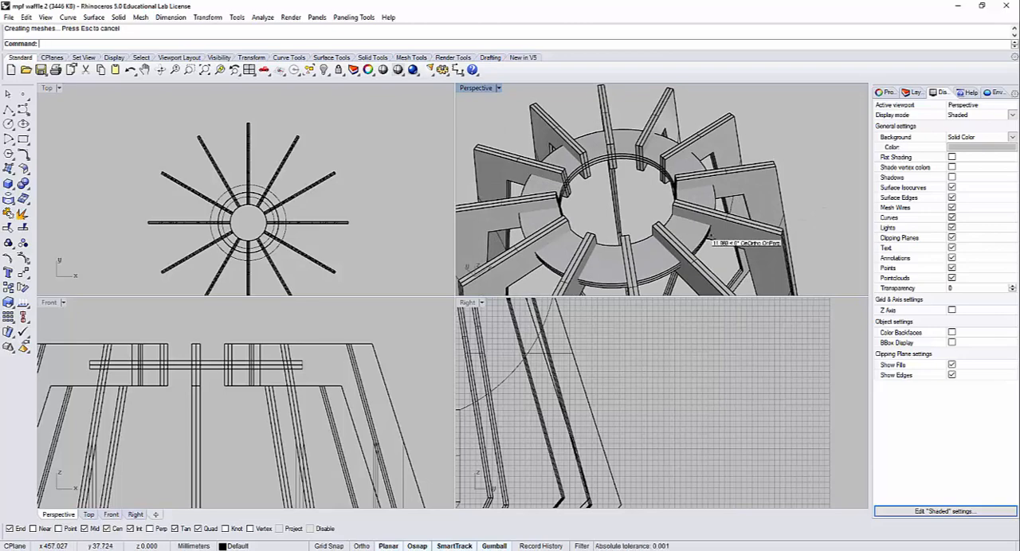
pyautogui.moveTo(725, 229); pyautogui.dragTo(666, 103, button='right')
pyautogui.scroll(6, 633, 229)
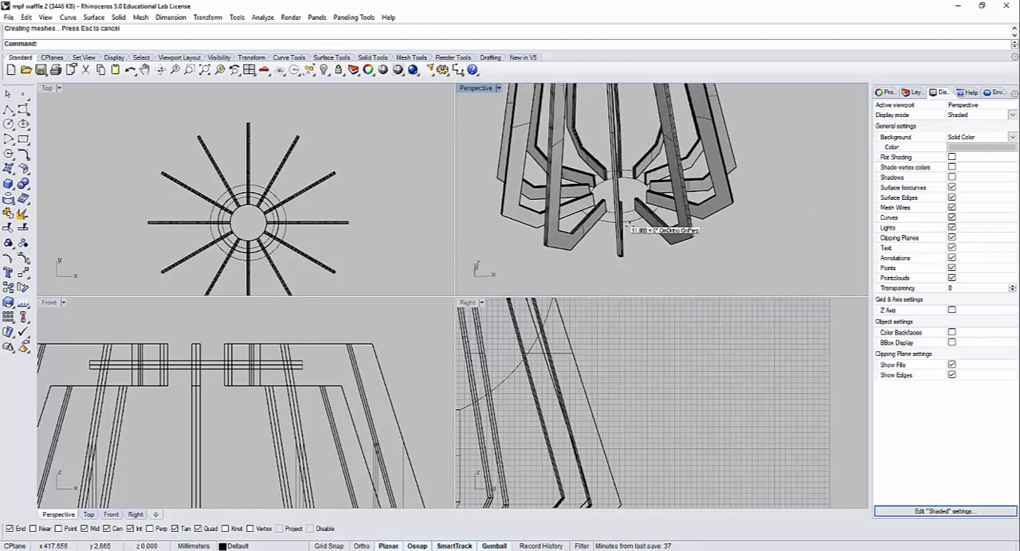
pyautogui.scroll(5, 633, 236)
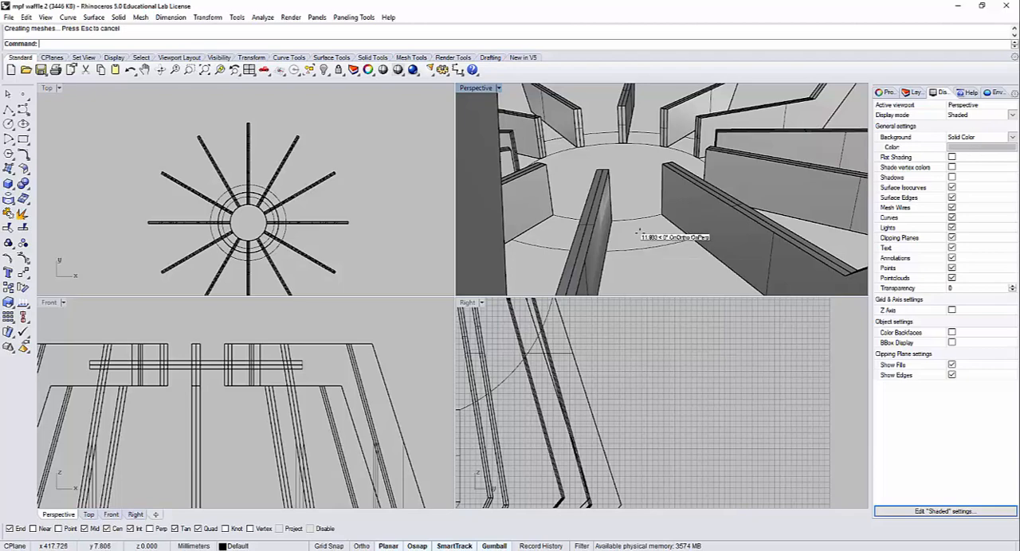
pyautogui.scroll(6, 642, 243)
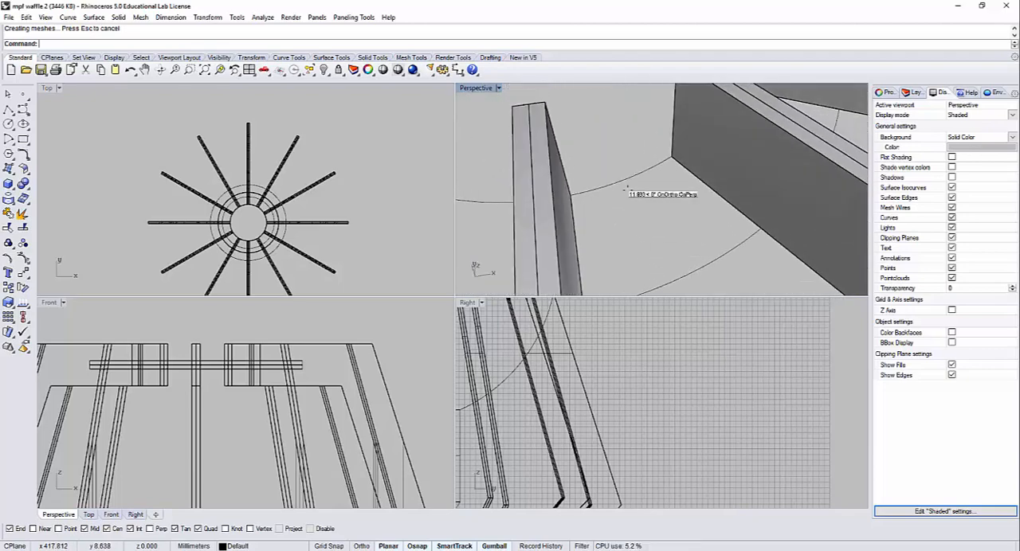
# Step: Undo the last operation and ungroup the two concentric ring circles at the rib frame's base
pyautogui.click(625, 189)
pyautogui.scroll(-3, 634, 198)
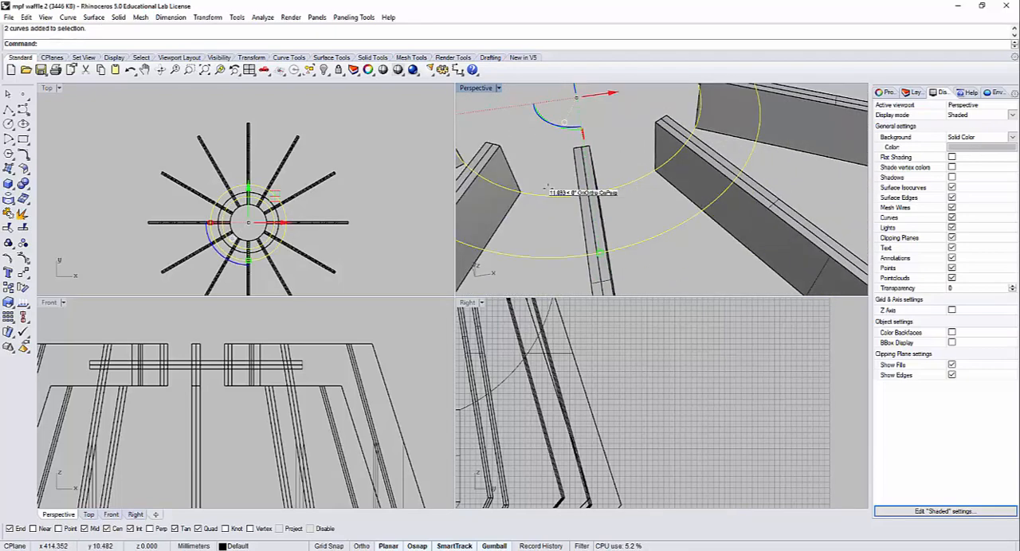
pyautogui.click(22, 213)
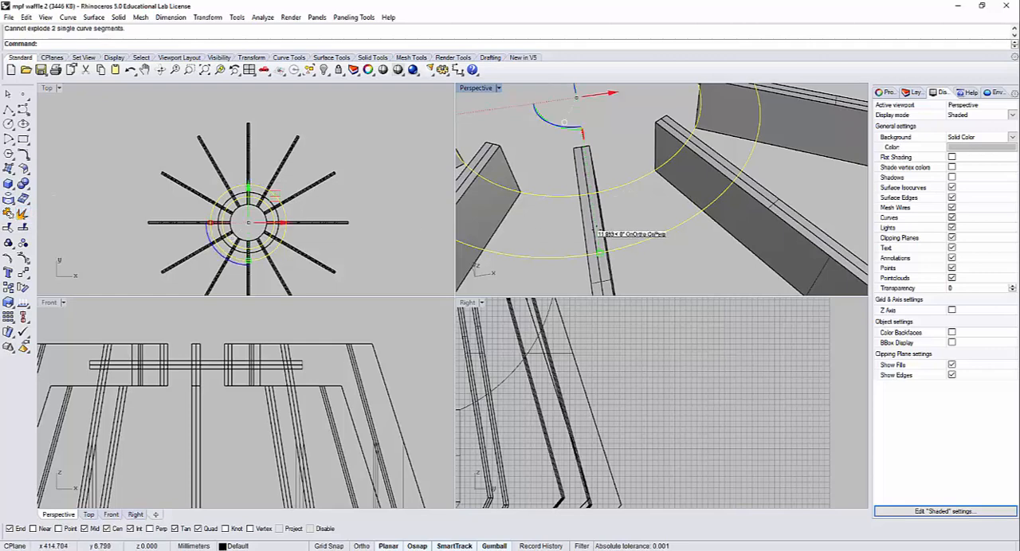
pyautogui.hotkey('ctrl', 'z')
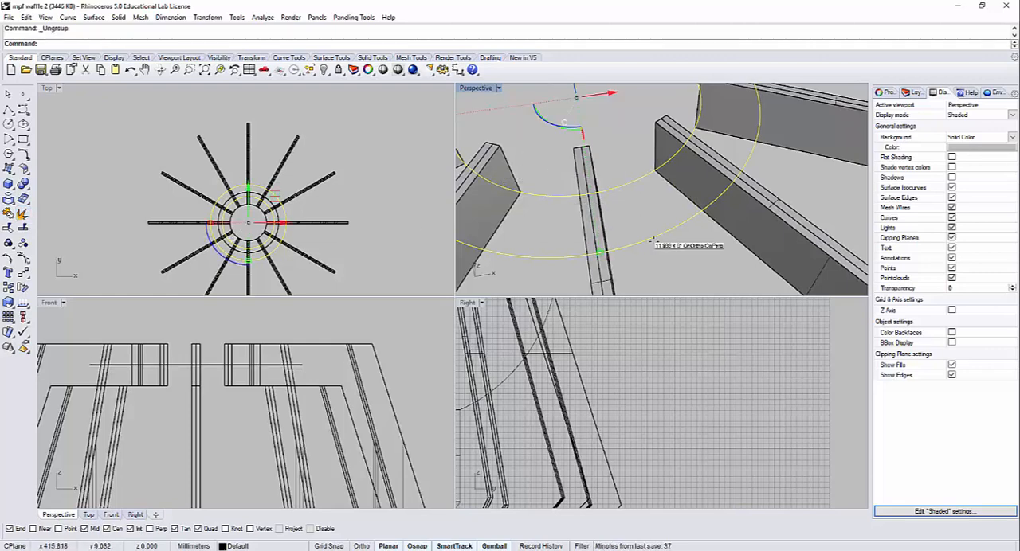
pyautogui.press('Escape')
# Step: Offset the inner base circle 2 mm inward and outward, and delete the old outermost ring circle
pyautogui.click(626, 183)
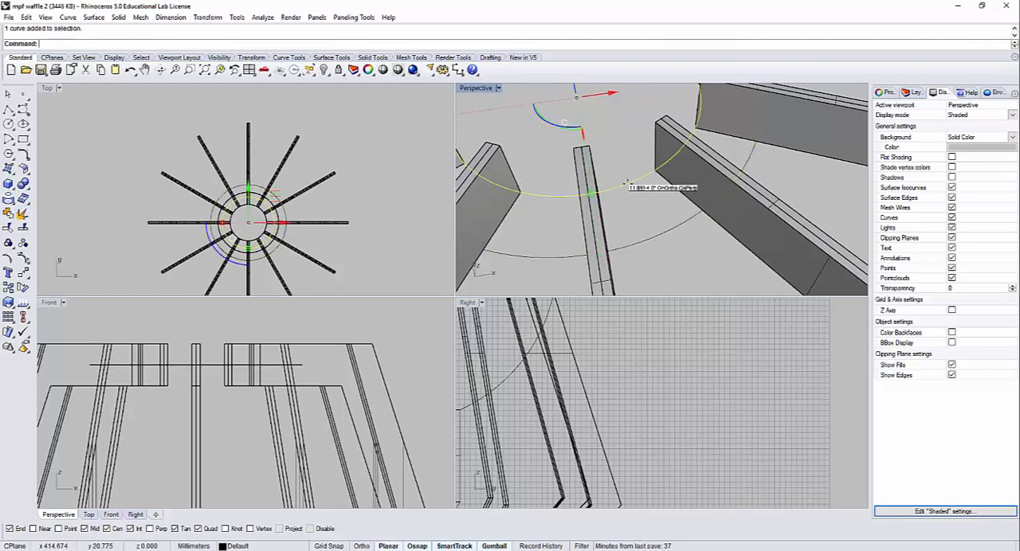
pyautogui.write('Offset')
pyautogui.press('Return')
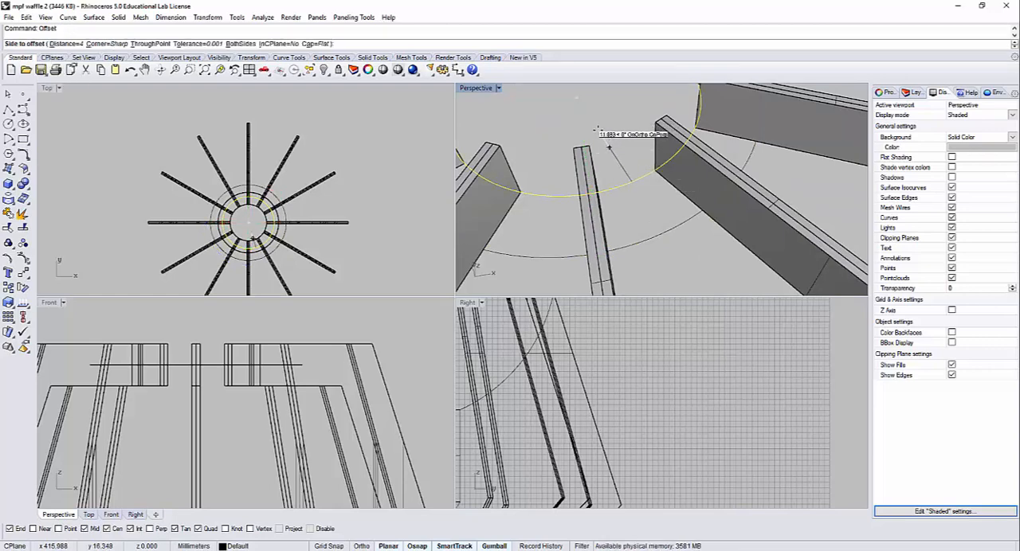
pyautogui.write('2')
pyautogui.press('Return')
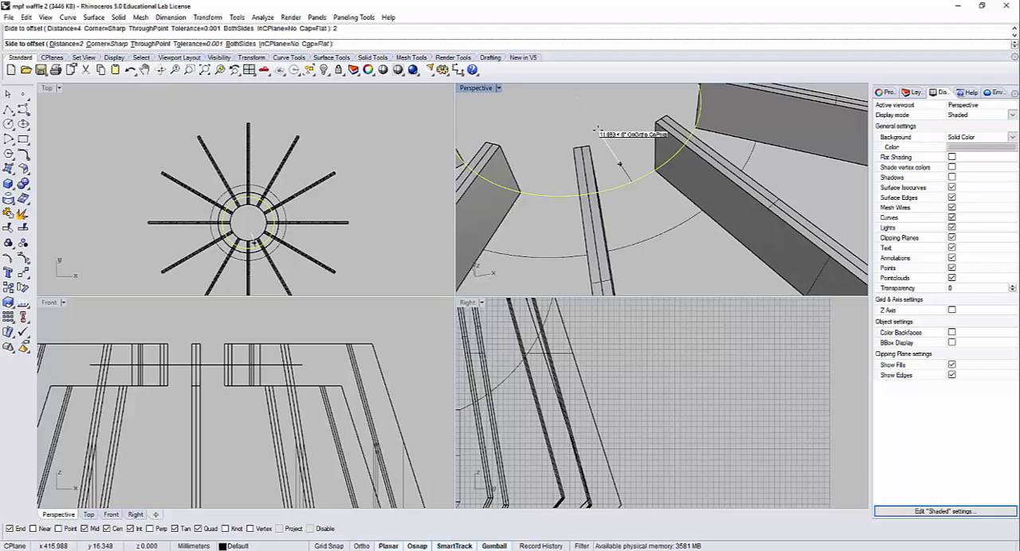
pyautogui.click(620, 202)
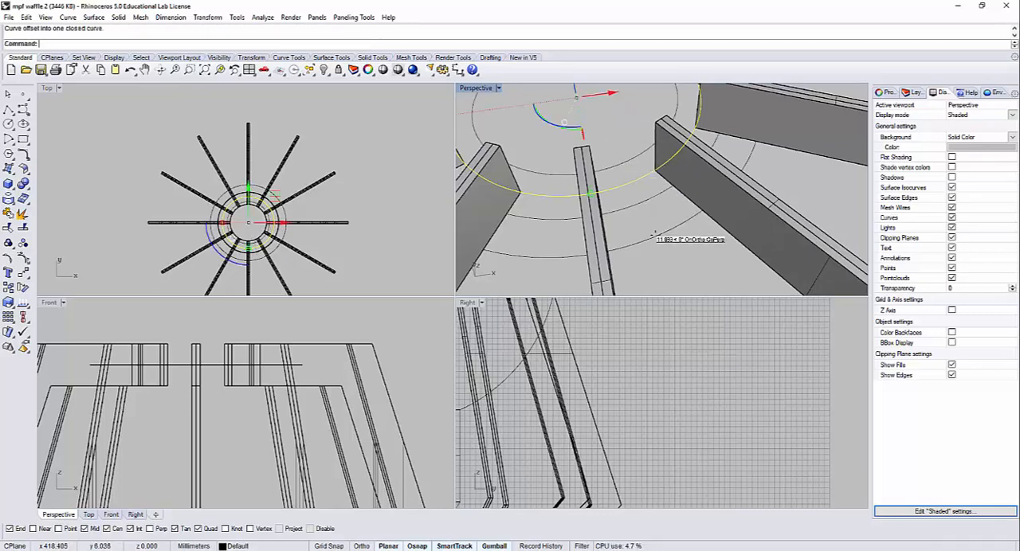
pyautogui.click(654, 234)
pyautogui.press('Delete')
# Step: Move the three base circles up from the lower edge to the mid-height of the ribs' inner ends
pyautogui.moveTo(625, 223); pyautogui.dragTo(683, 203, button='right')
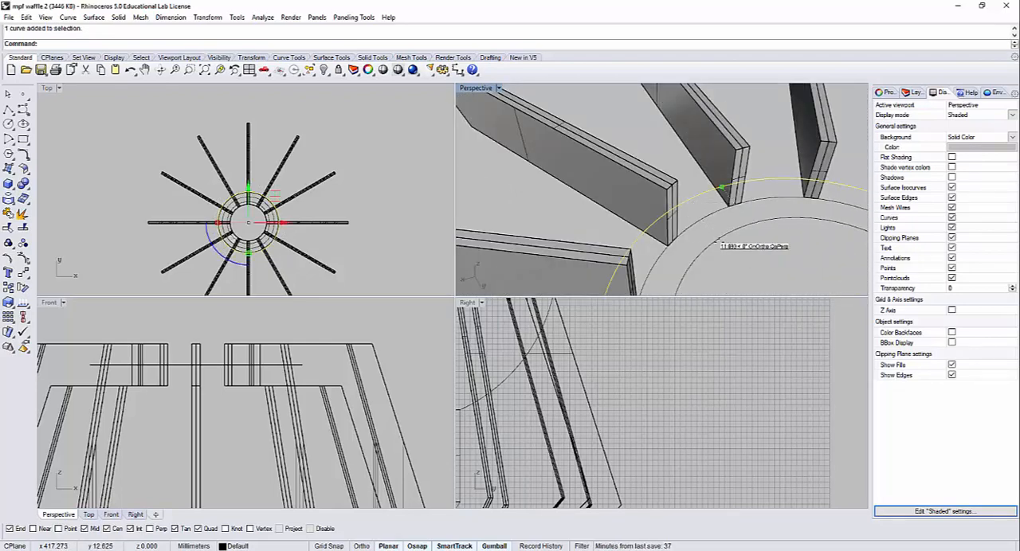
pyautogui.moveTo(716, 246); pyautogui.dragTo(722, 222, button='right')
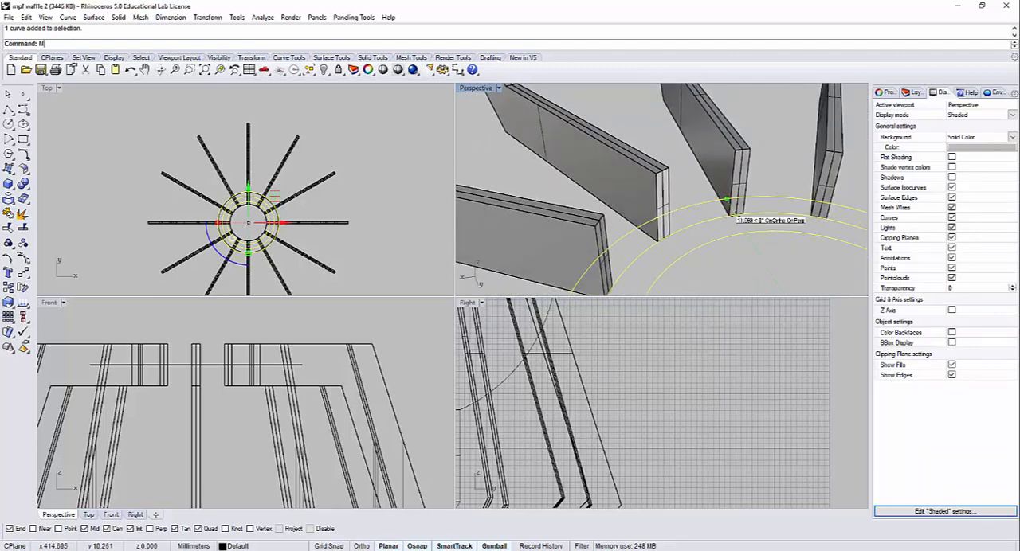
pyautogui.write('ove')
pyautogui.press('Return')
pyautogui.scroll(4, 725, 211)
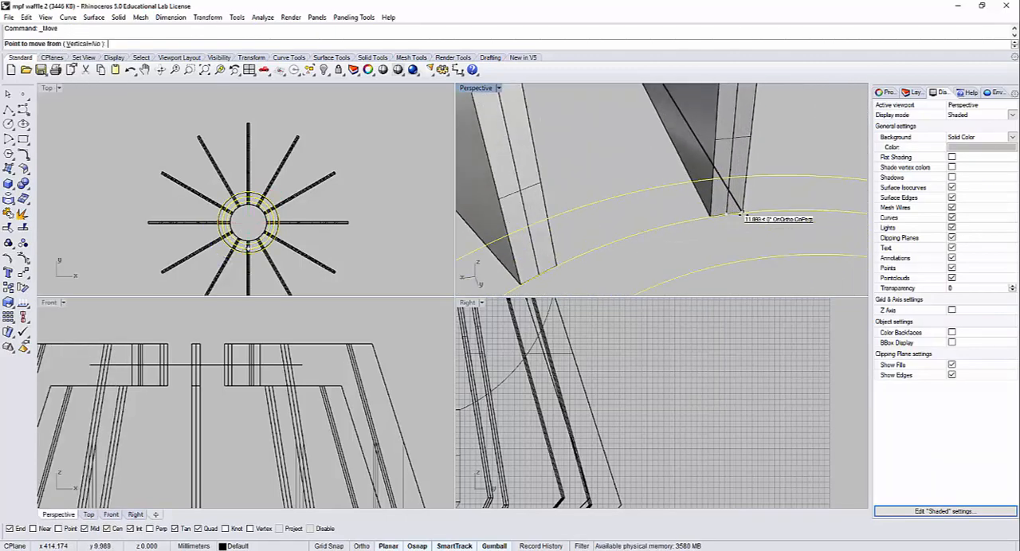
pyautogui.click(722, 214)
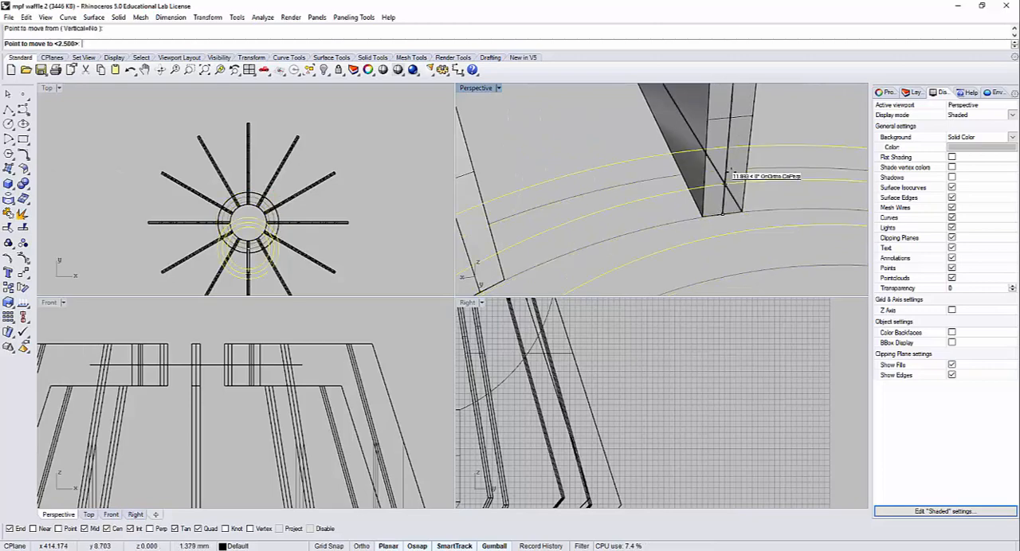
pyautogui.write('2.5')
pyautogui.press('Return')
pyautogui.click(732, 118)
pyautogui.scroll(-8, 733, 123)
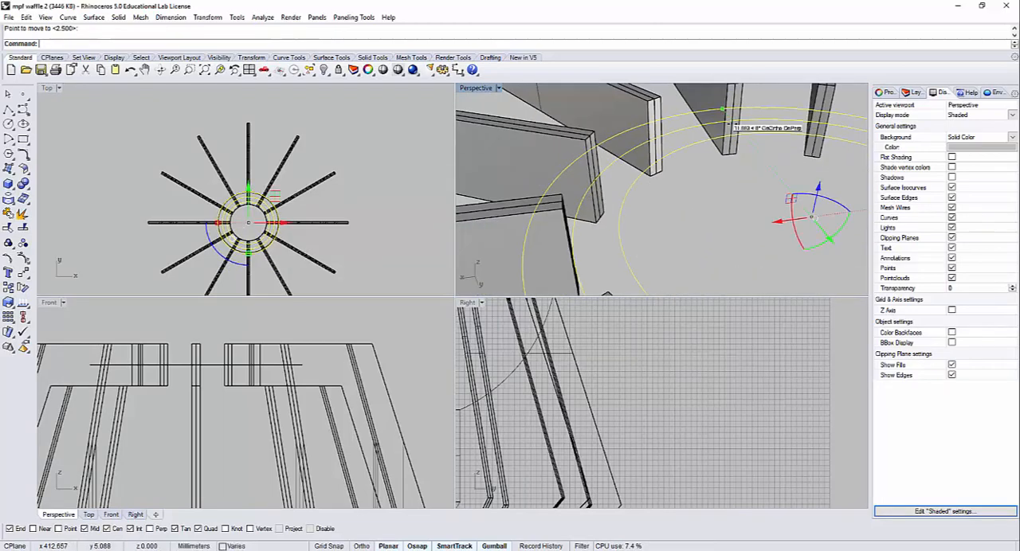
# Step: Create a planar ring surface between the outermost and innermost circles at the rib frame's base
pyautogui.click(721, 176)
pyautogui.click(680, 117)
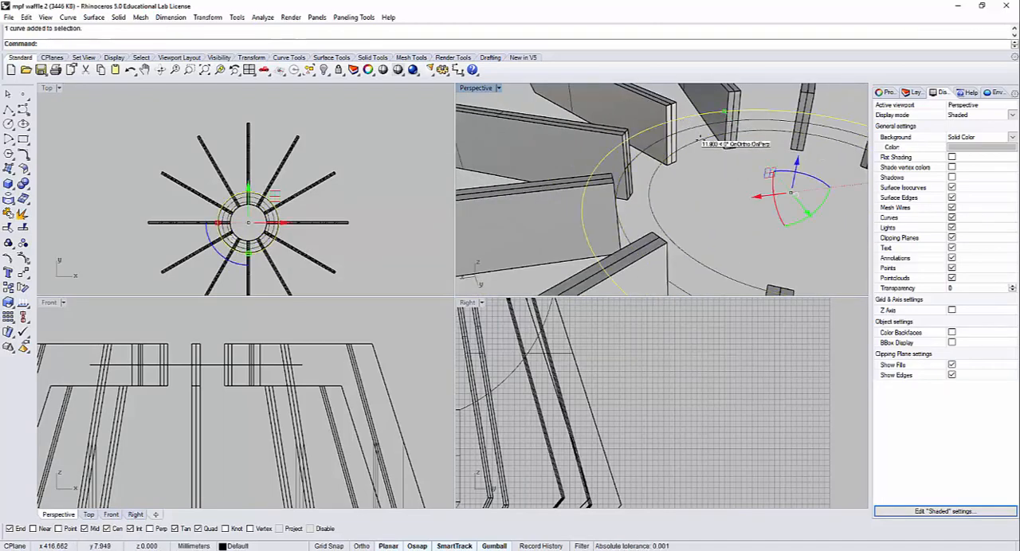
pyautogui.keyDown('shift'); pyautogui.click(690, 134); pyautogui.keyUp('shift')
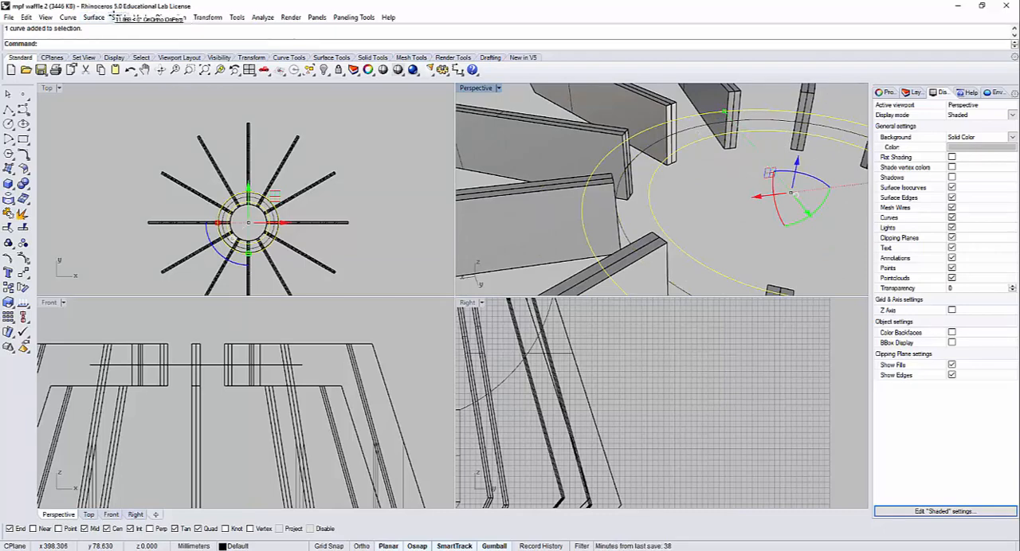
pyautogui.click(94, 17)
pyautogui.click(118, 138)
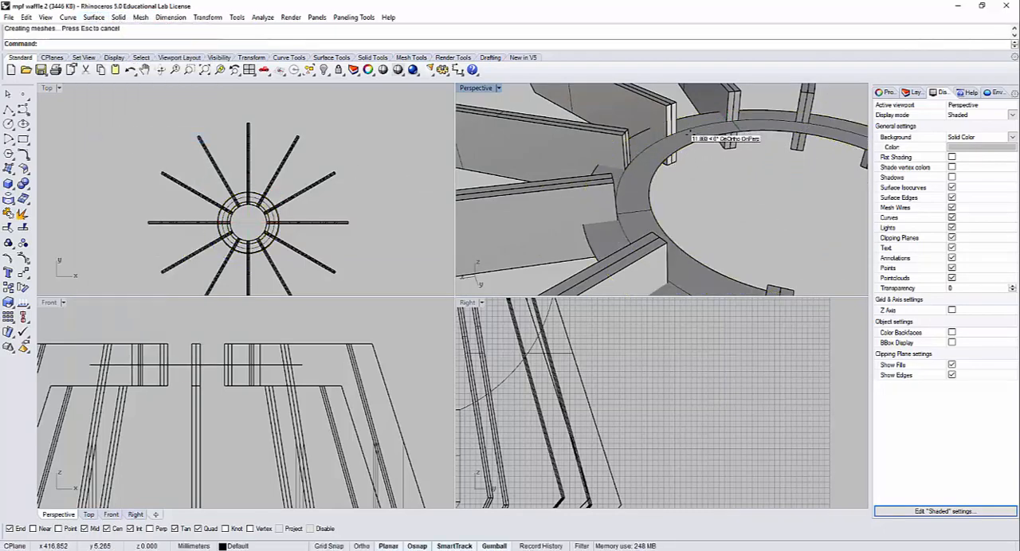
# Step: Extrude the base ring surface into a solid, 0.5 mm to both sides
pyautogui.scroll(3, 686, 151)
pyautogui.click(695, 148)
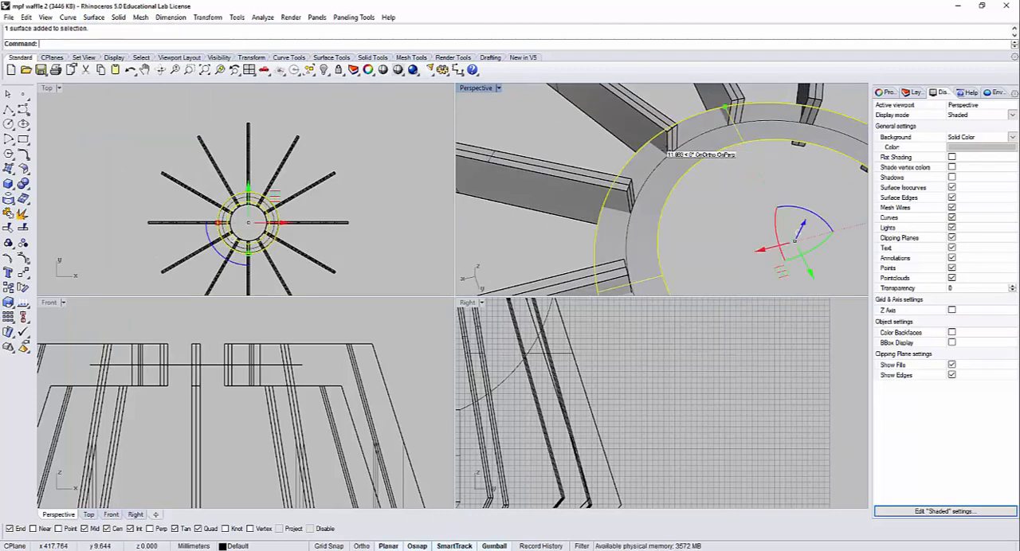
pyautogui.click(118, 17)
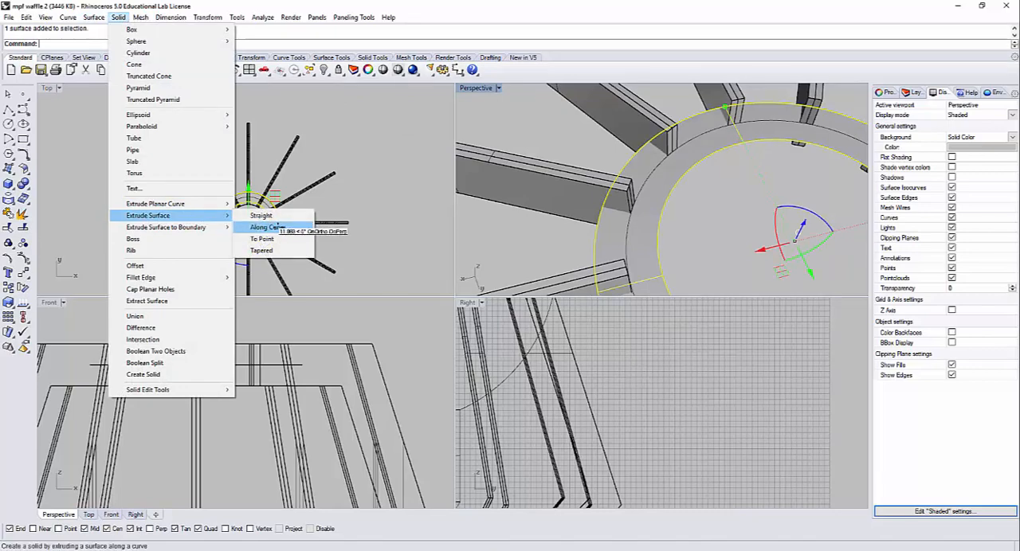
pyautogui.click(261, 204)
pyautogui.scroll(-5, 251, 446)
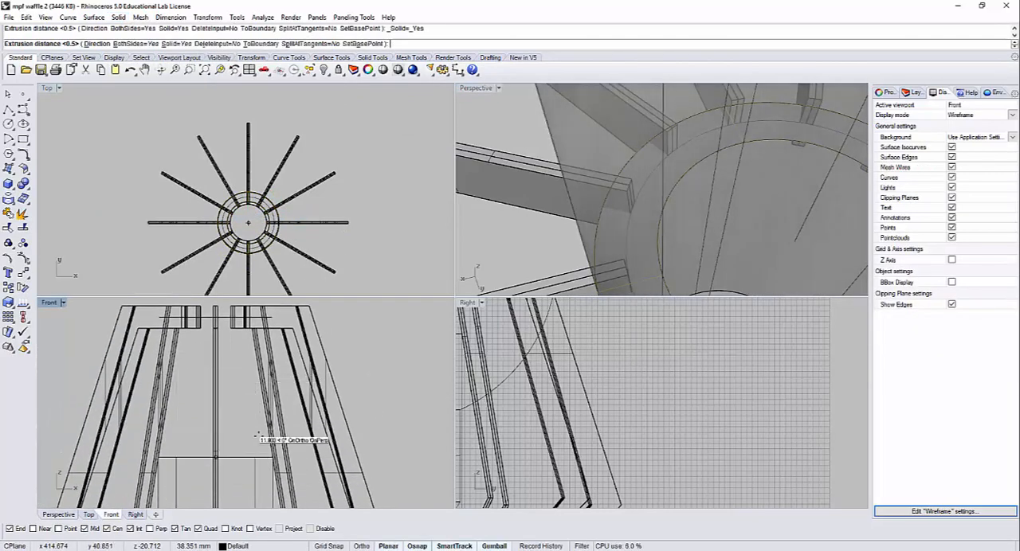
pyautogui.scroll(-2, 266, 360)
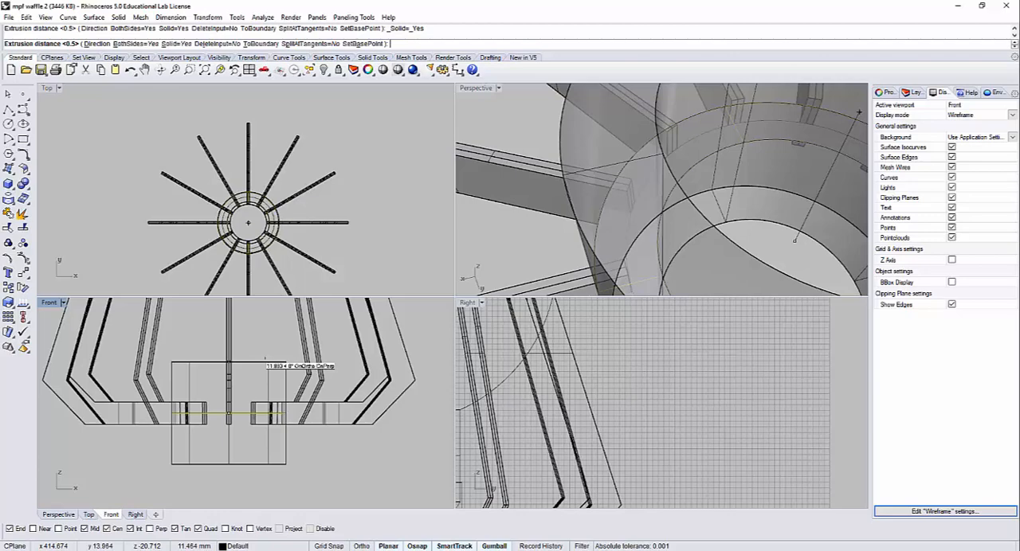
pyautogui.click(265, 360)
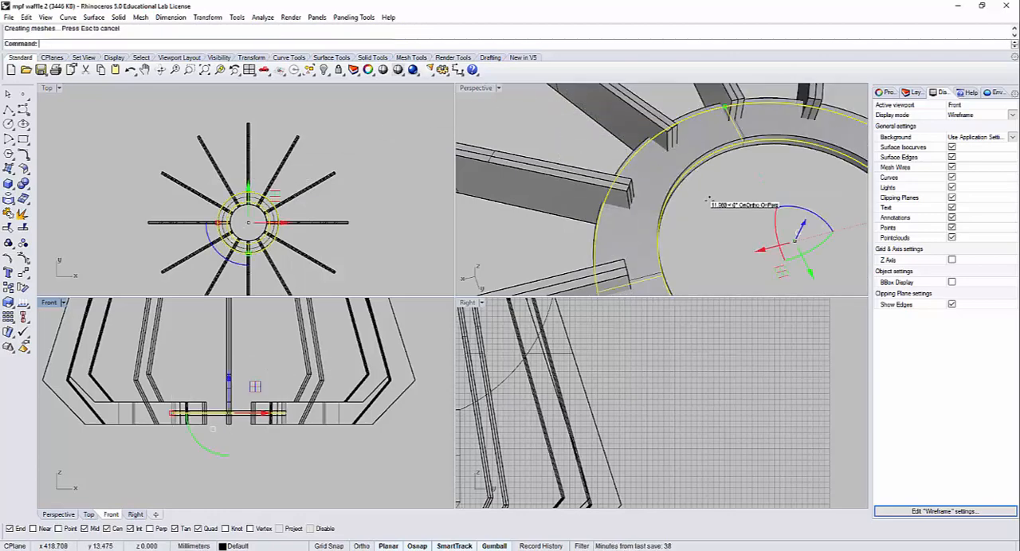
# Step: Hide the original flat surface left inside the solid base ring
pyautogui.click(721, 219)
pyautogui.moveTo(721, 219); pyautogui.dragTo(701, 137, button='right')
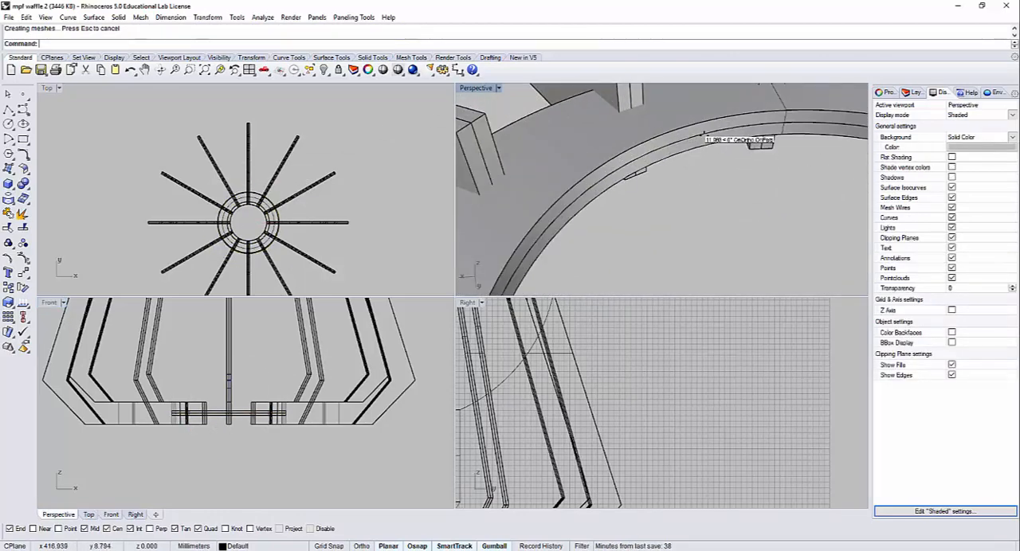
pyautogui.click(721, 145)
pyautogui.click(748, 164)
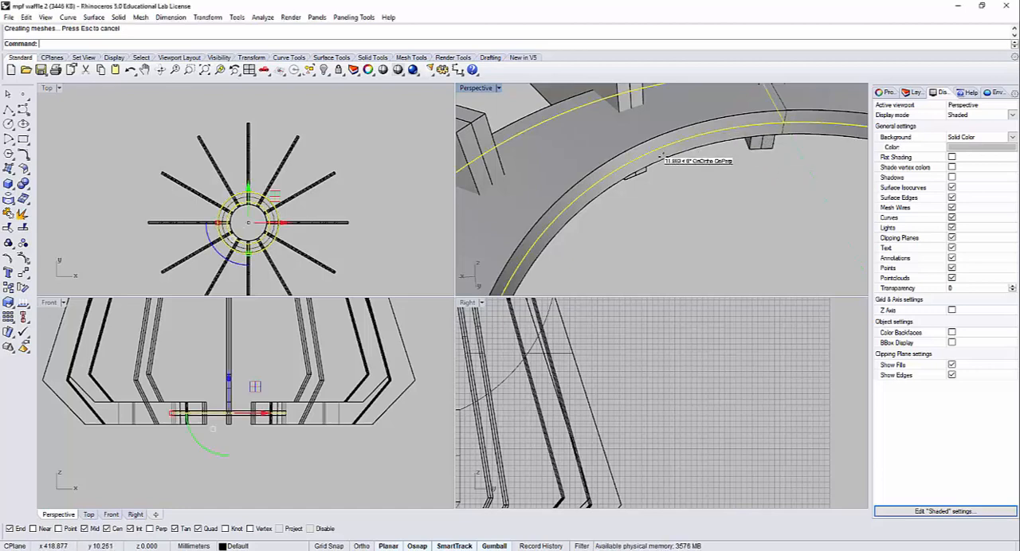
pyautogui.hotkey('ctrl', 'h')
# Step: Hide the leftover centre surfaces inside two of the solid ribs that meet the base ring
pyautogui.moveTo(661, 156); pyautogui.dragTo(638, 180, button='right')
pyautogui.click(635, 174)
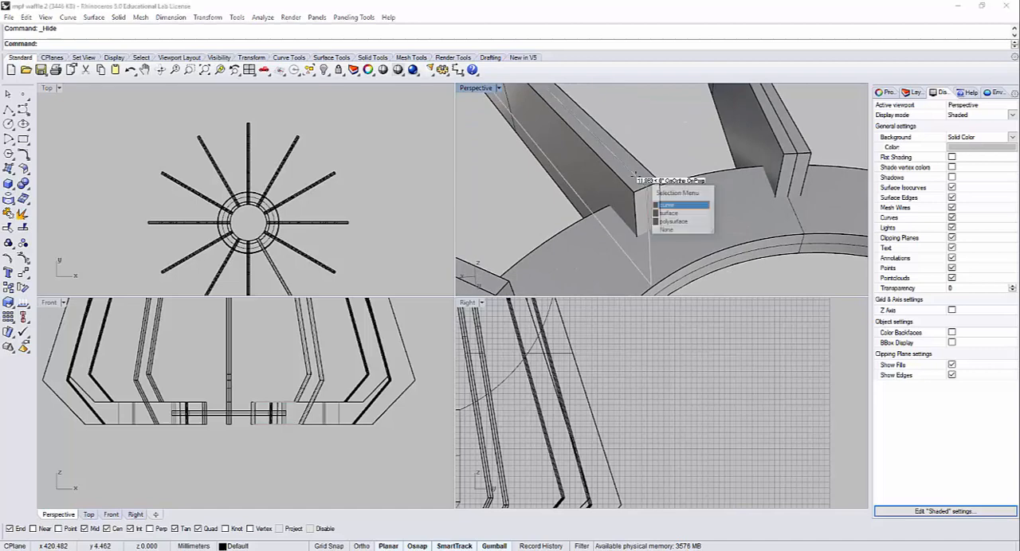
pyautogui.click(677, 206)
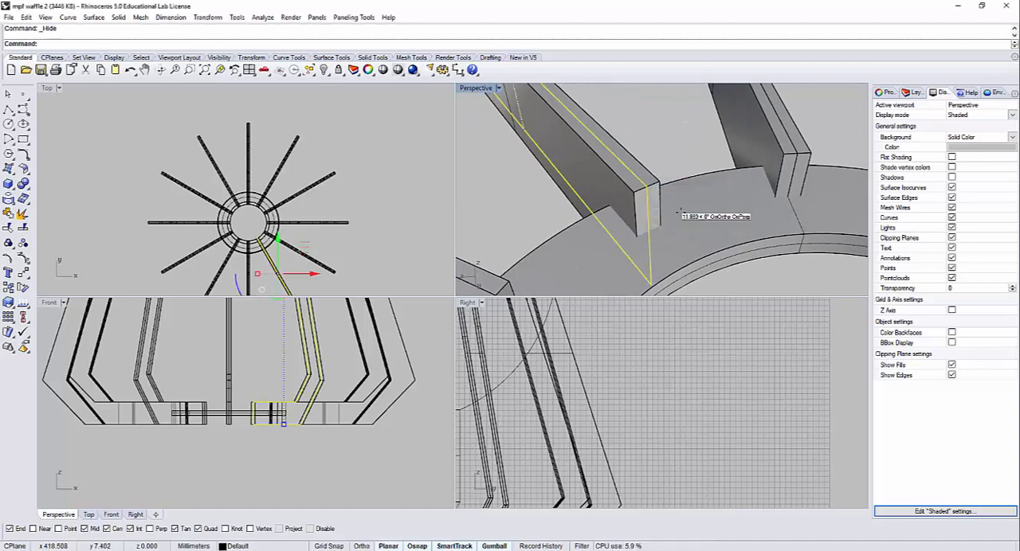
pyautogui.press('Escape')
pyautogui.click(786, 137)
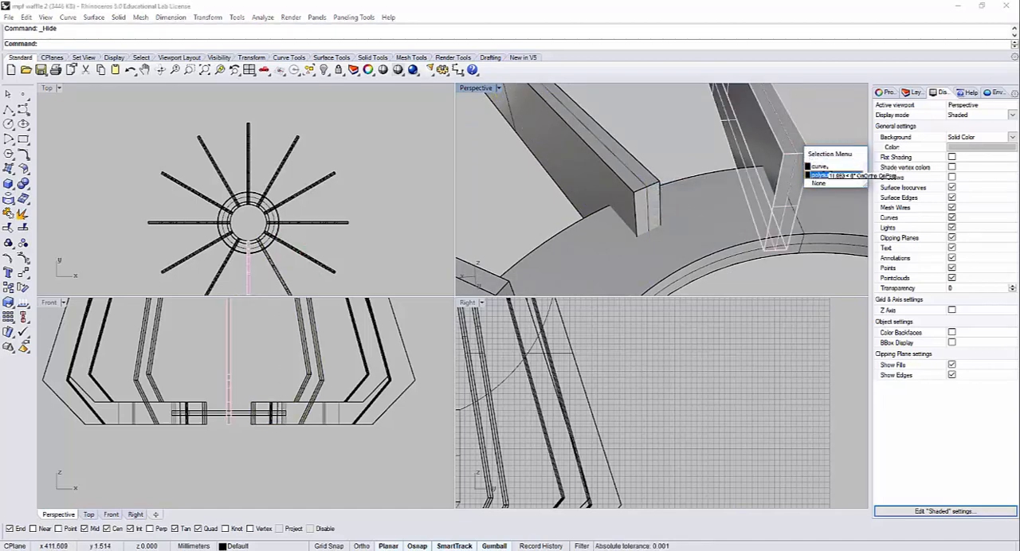
pyautogui.click(714, 152)
pyautogui.click(794, 138)
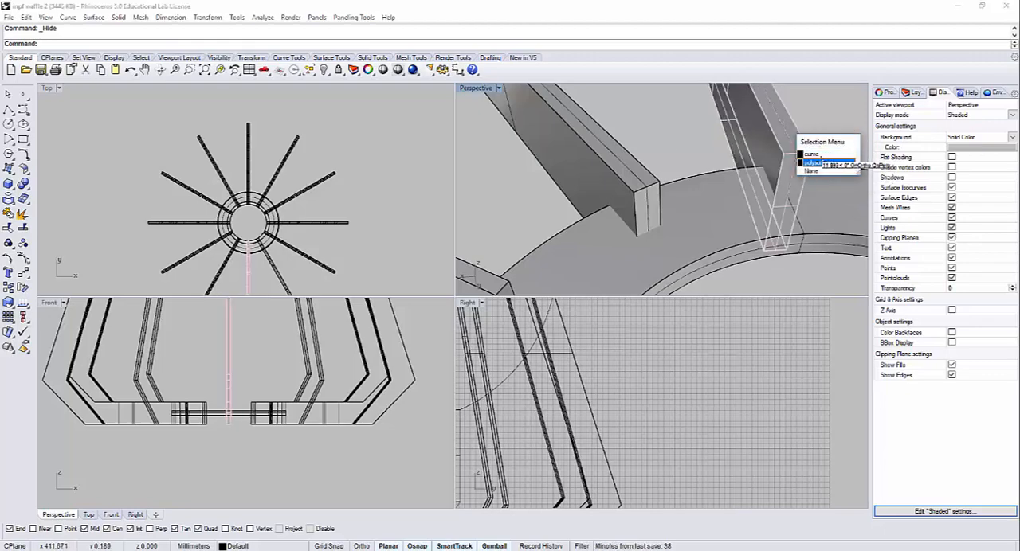
pyautogui.click(740, 119)
pyautogui.click(635, 169)
pyautogui.moveTo(589, 166); pyautogui.dragTo(562, 184, button='right')
pyautogui.click(567, 193)
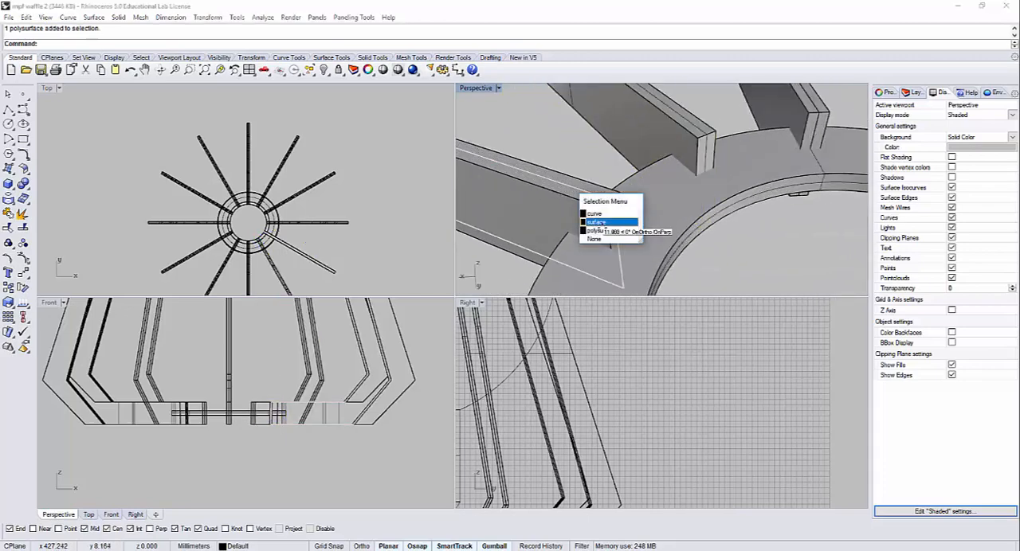
pyautogui.click(603, 222)
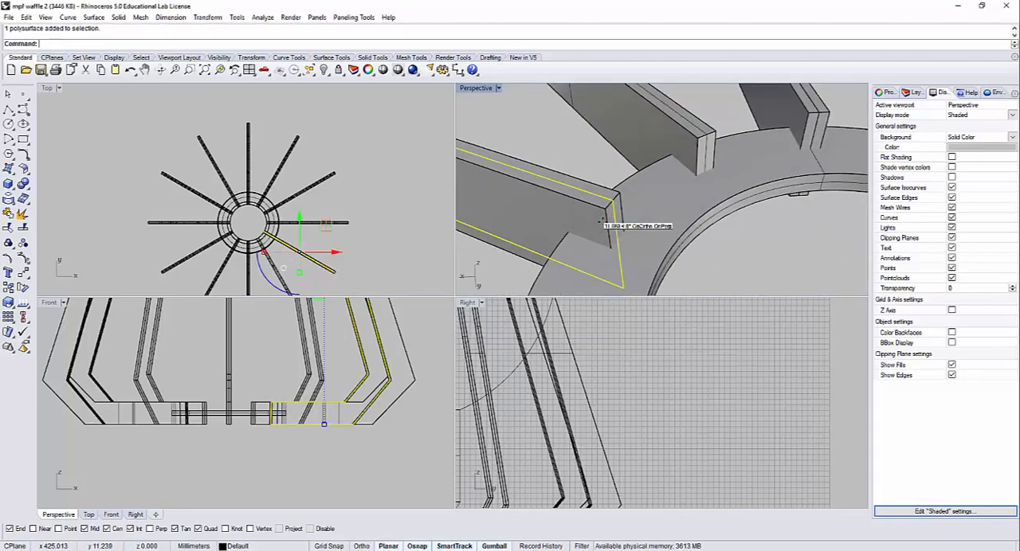
pyautogui.hotkey('ctrl', 'h')
pyautogui.moveTo(606, 145); pyautogui.dragTo(435, 193, button='right')
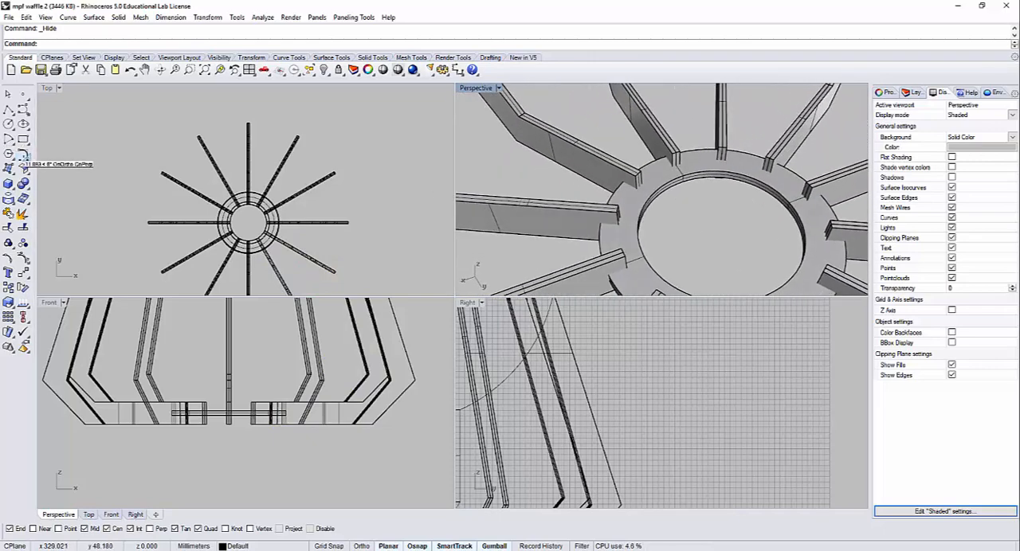
pyautogui.click(11, 187)
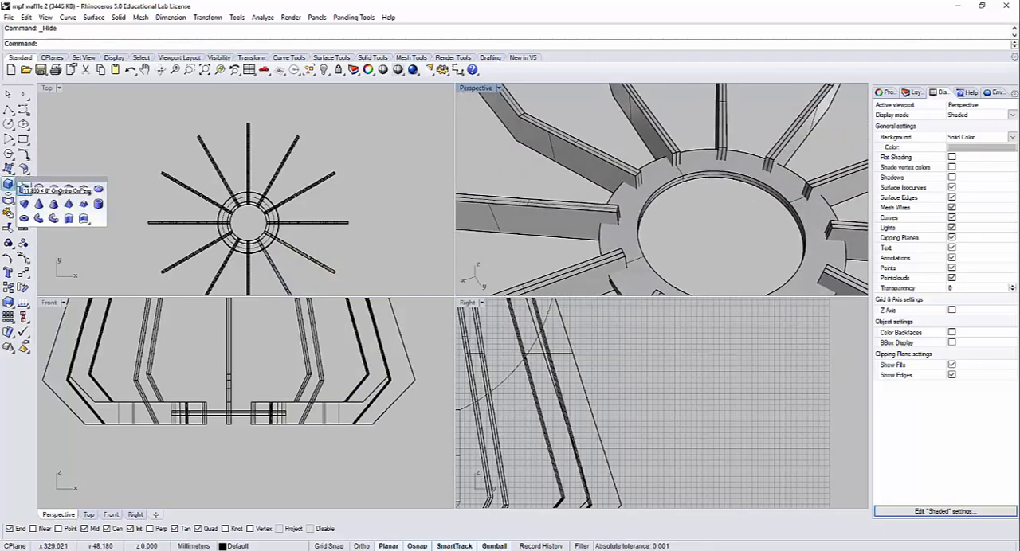
pyautogui.click(12, 172)
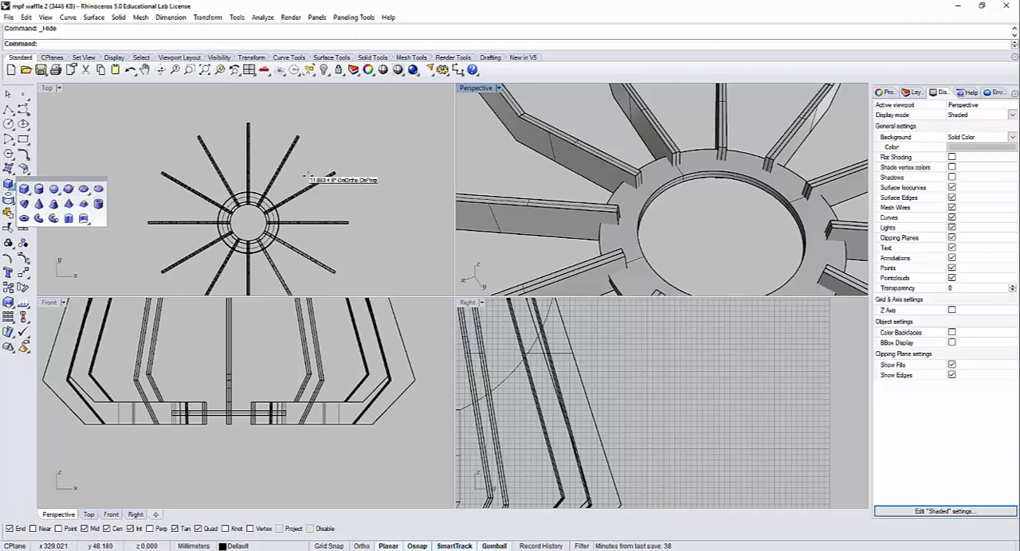
pyautogui.moveTo(672, 226); pyautogui.dragTo(684, 205, button='right')
pyautogui.click(665, 178)
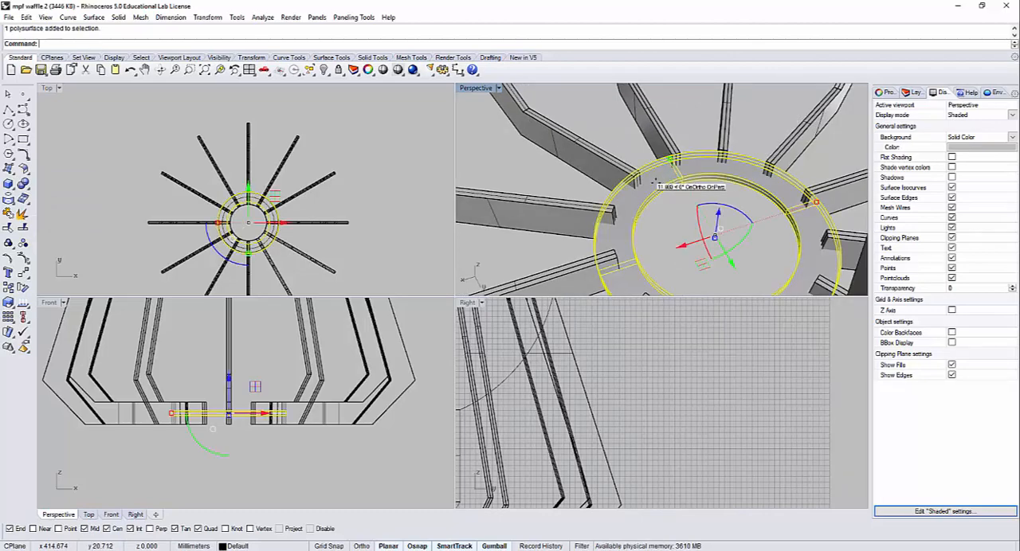
pyautogui.moveTo(645, 231); pyautogui.dragTo(668, 242, button='right')
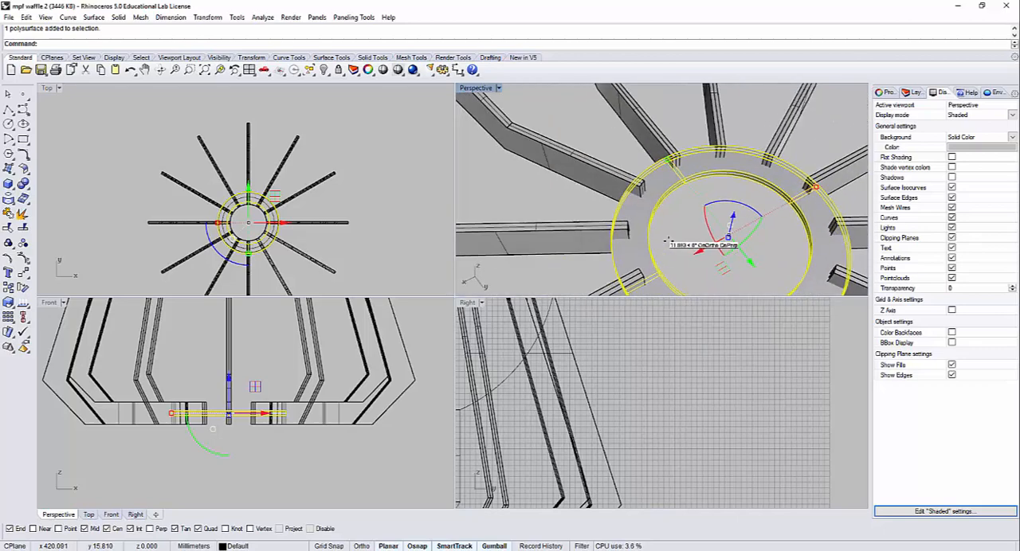
pyautogui.click(689, 244)
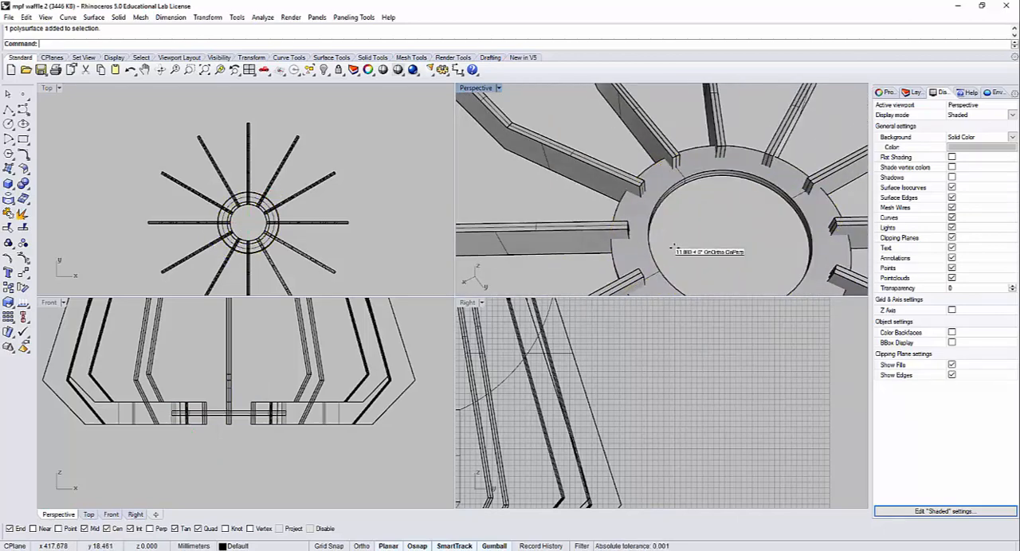
pyautogui.click(22, 184)
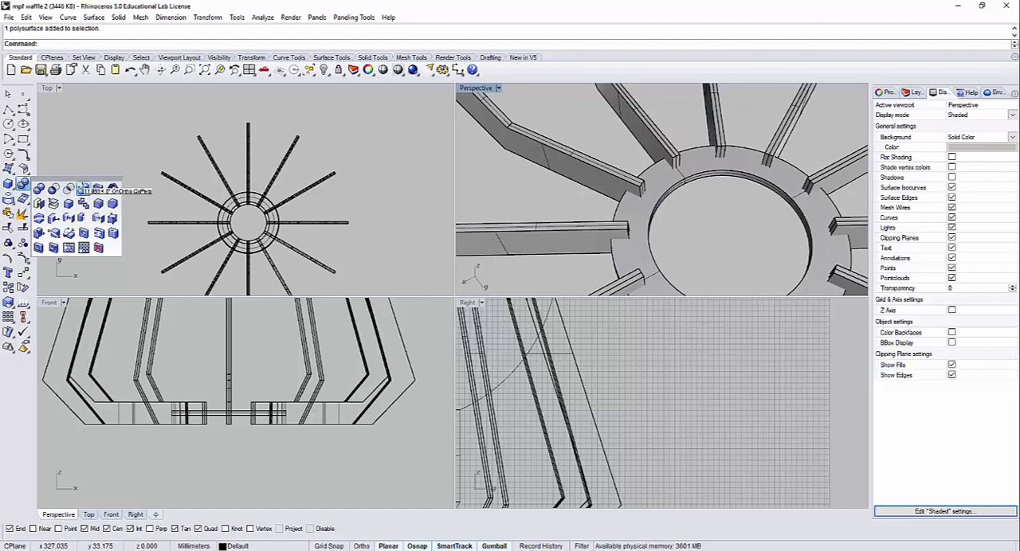
pyautogui.click(83, 187)
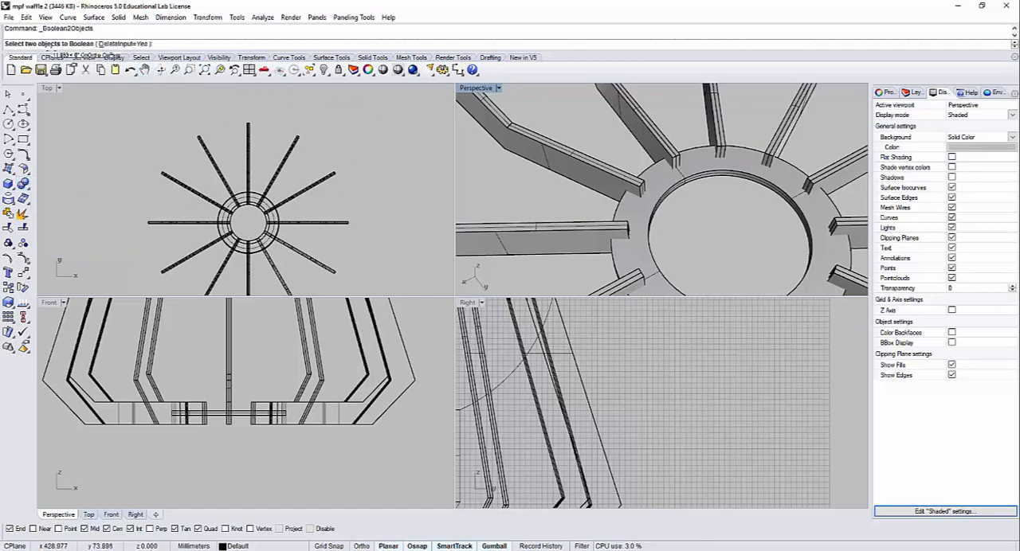
pyautogui.press('Escape')
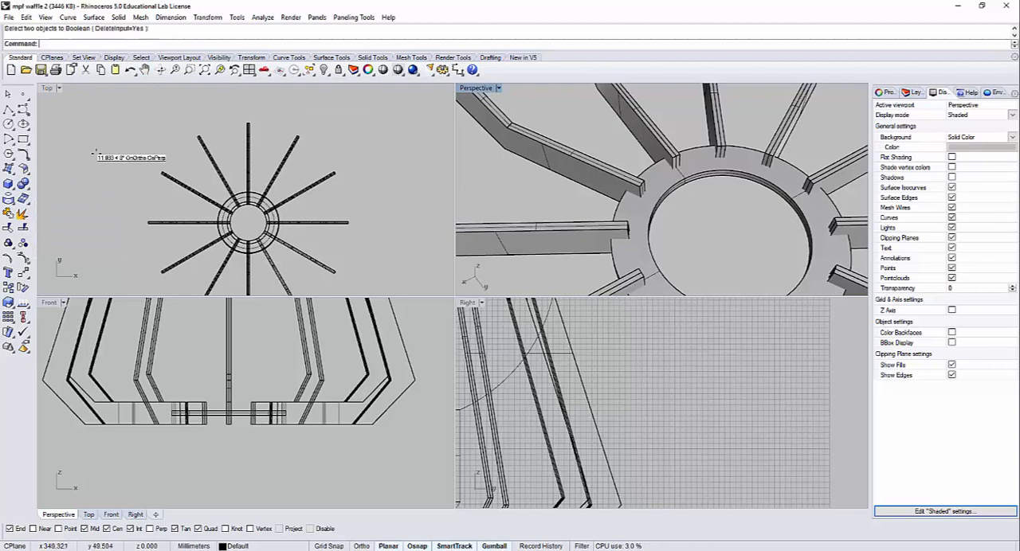
# Step: Try to Boolean split all the ribs together with the base ring, using the base ring as the cutting object
pyautogui.click(23, 184)
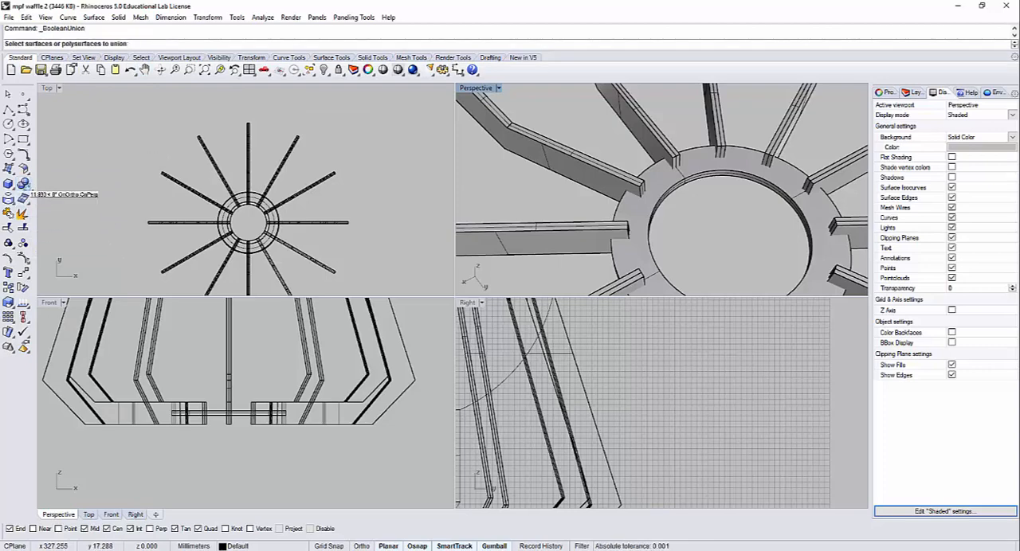
pyautogui.click(23, 184)
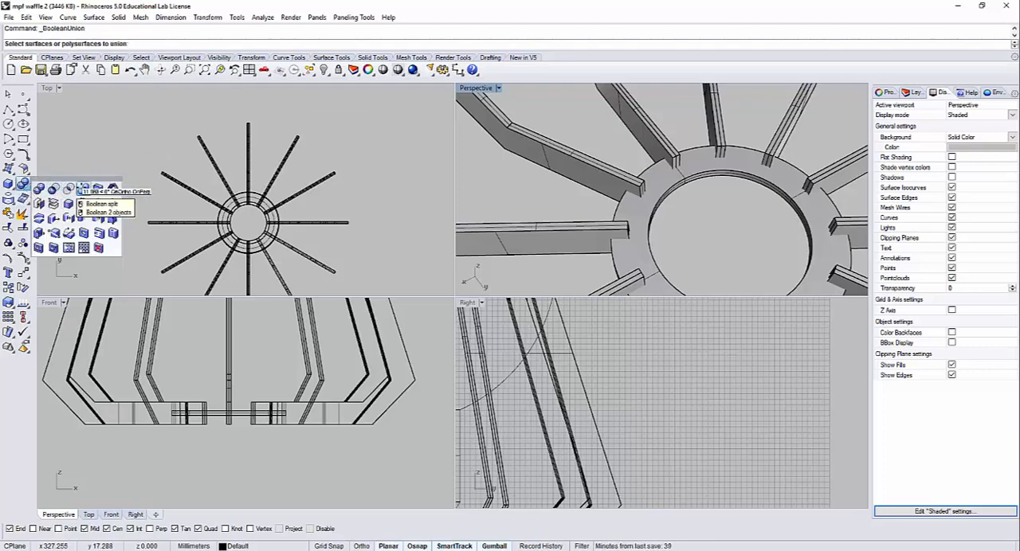
pyautogui.click(69, 188)
pyautogui.scroll(3, 602, 173)
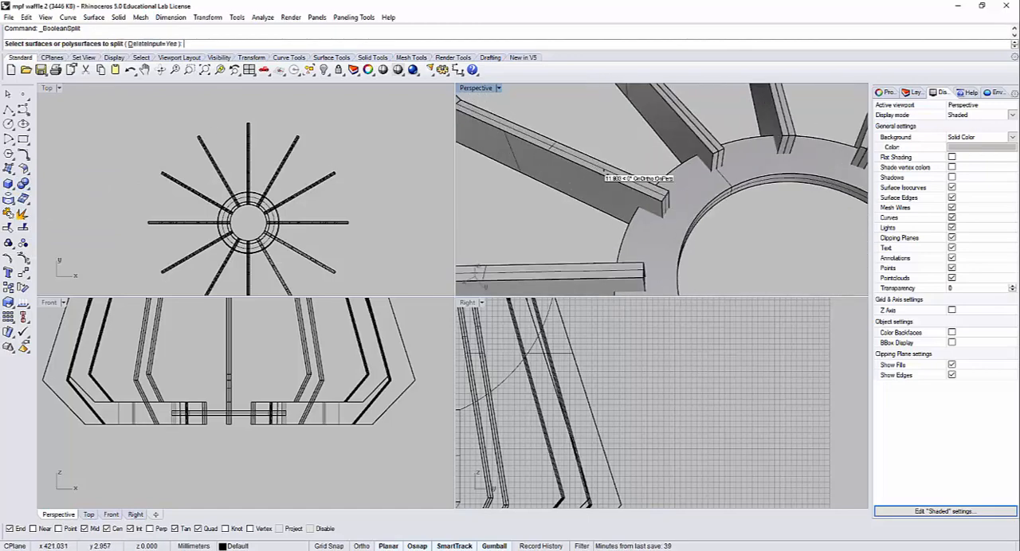
pyautogui.click(603, 201)
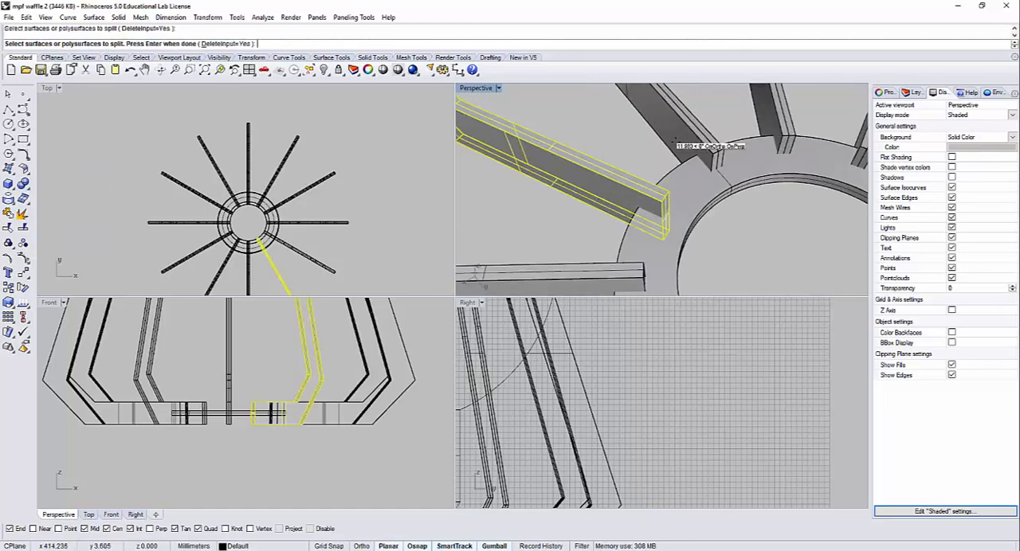
pyautogui.click(675, 141)
pyautogui.click(761, 107)
pyautogui.keyDown('shift'); pyautogui.moveTo(653, 262); pyautogui.dragTo(589, 129, button='right'); pyautogui.keyUp('shift')
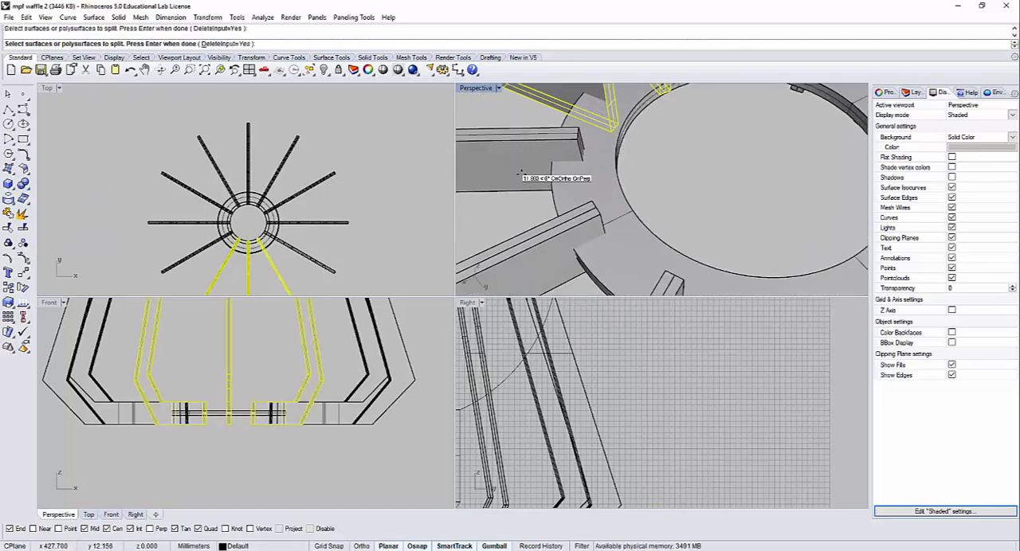
pyautogui.click(519, 173)
pyautogui.scroll(-4, 592, 202)
pyautogui.click(558, 229)
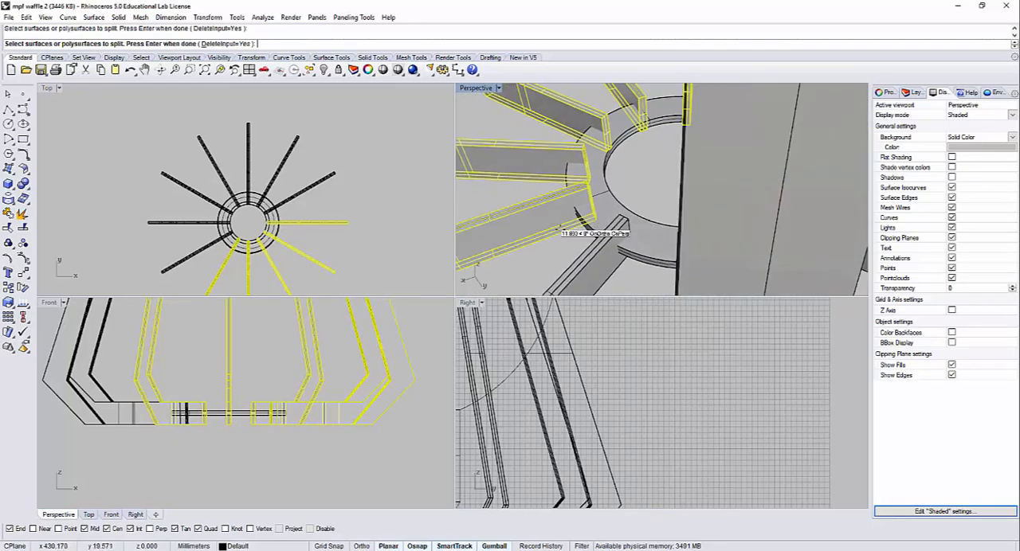
pyautogui.click(605, 263)
pyautogui.moveTo(655, 284); pyautogui.dragTo(602, 261, button='right')
pyautogui.click(598, 272)
pyautogui.click(526, 266)
pyautogui.click(558, 252)
pyautogui.click(567, 271)
pyautogui.click(567, 256)
pyautogui.click(575, 242)
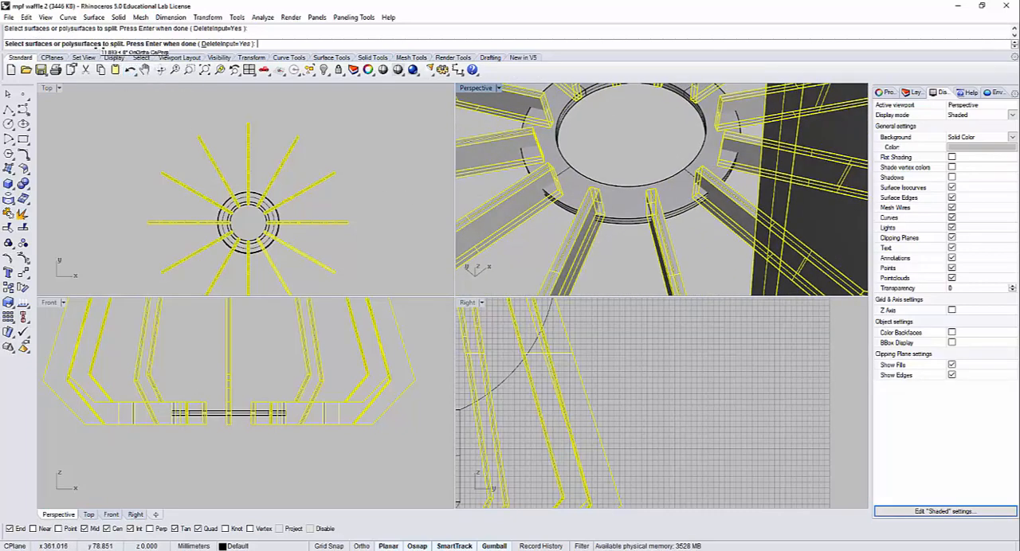
pyautogui.click(623, 208)
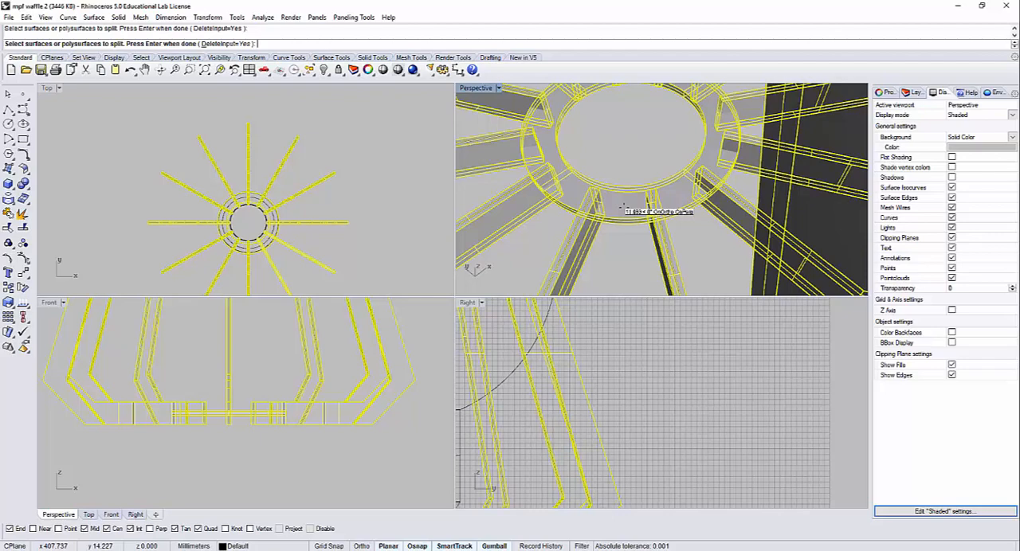
pyautogui.press('Return')
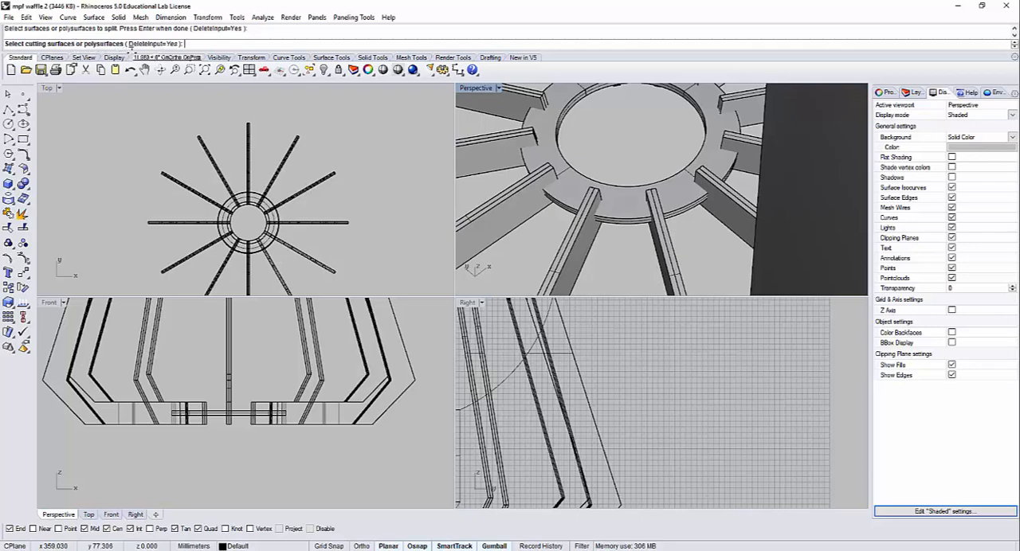
pyautogui.click(630, 212)
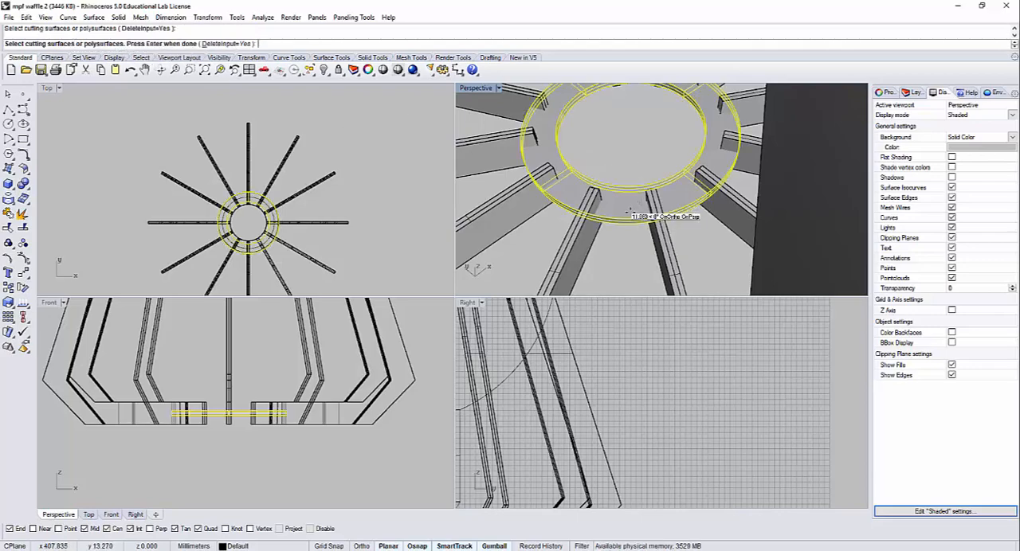
pyautogui.press('Return')
pyautogui.click(614, 193)
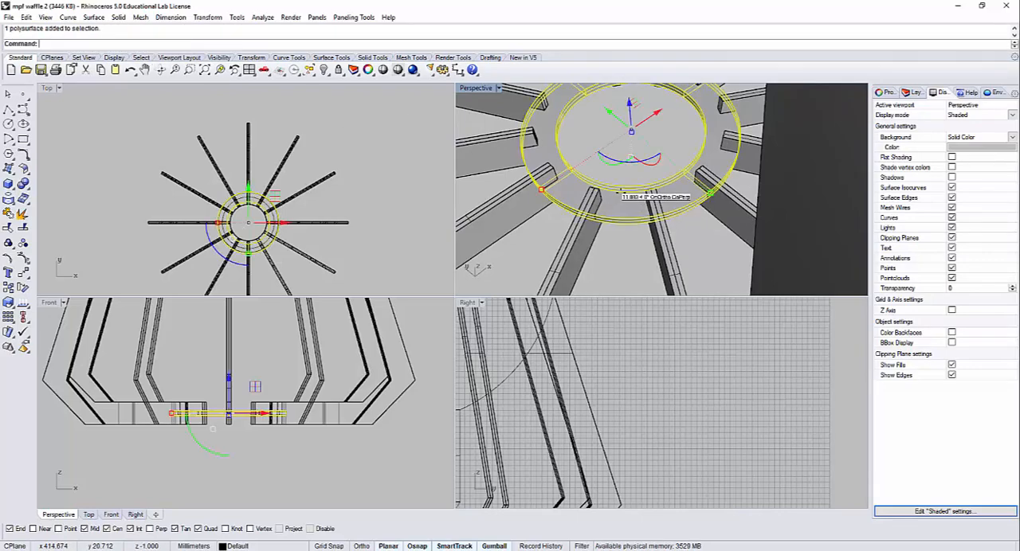
pyautogui.press('Escape')
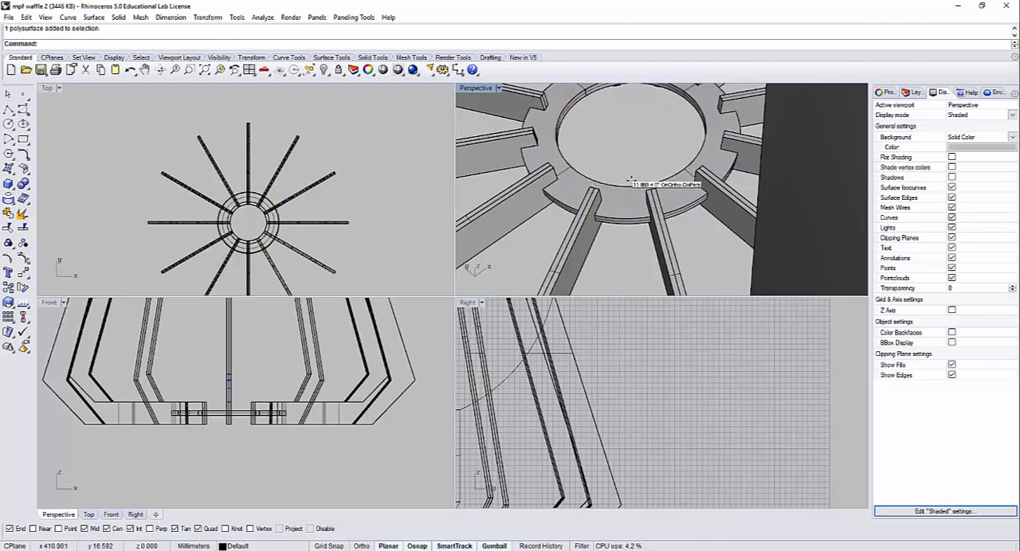
# Step: Try to Boolean split the base ring, using two neighbouring ribs as the cutting objects
pyautogui.press('Return')
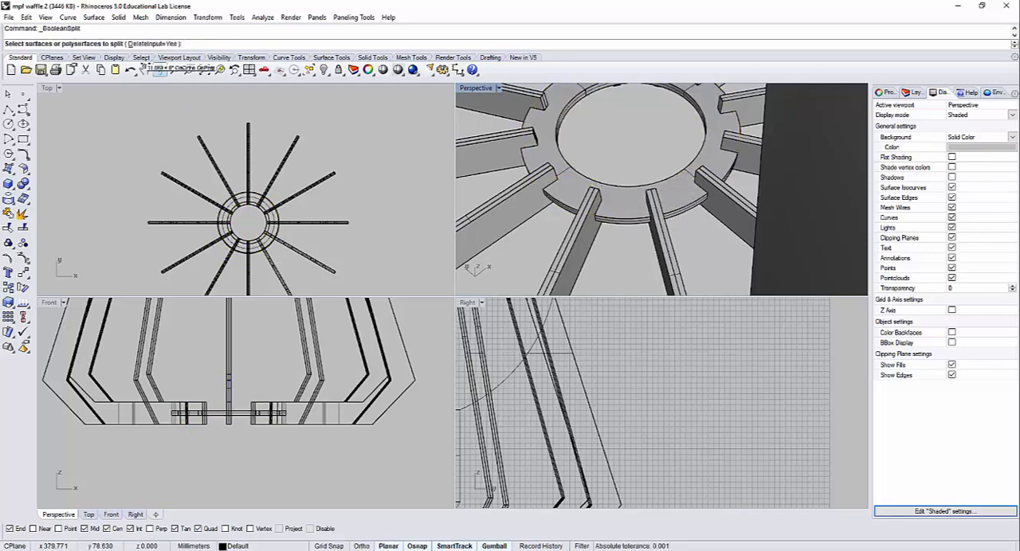
pyautogui.click(622, 205)
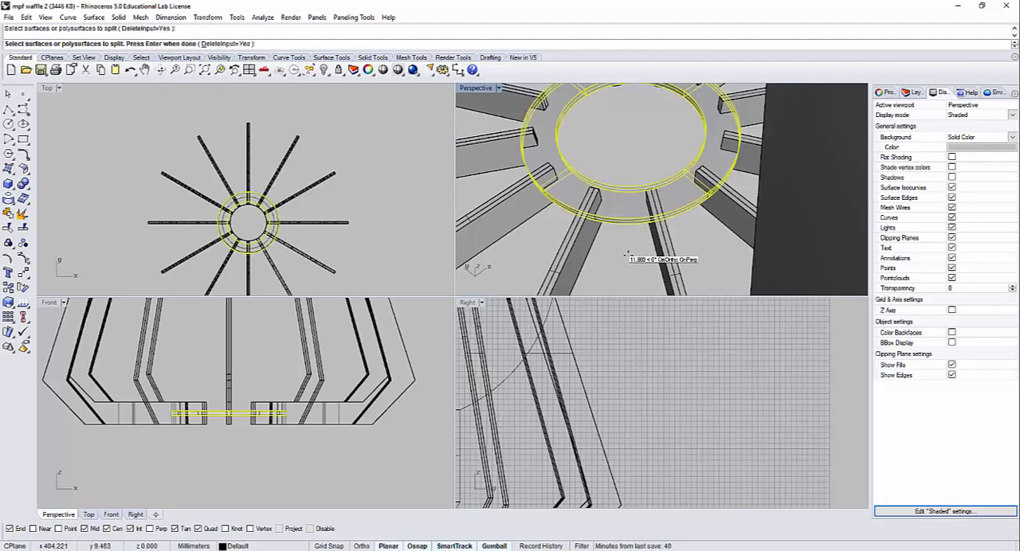
pyautogui.press('Return')
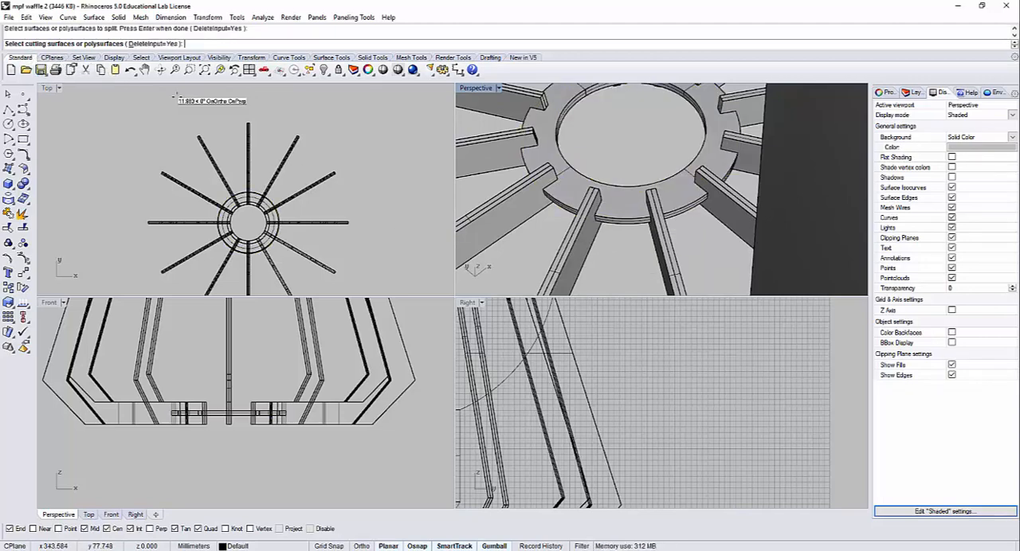
pyautogui.click(577, 249)
pyautogui.click(521, 209)
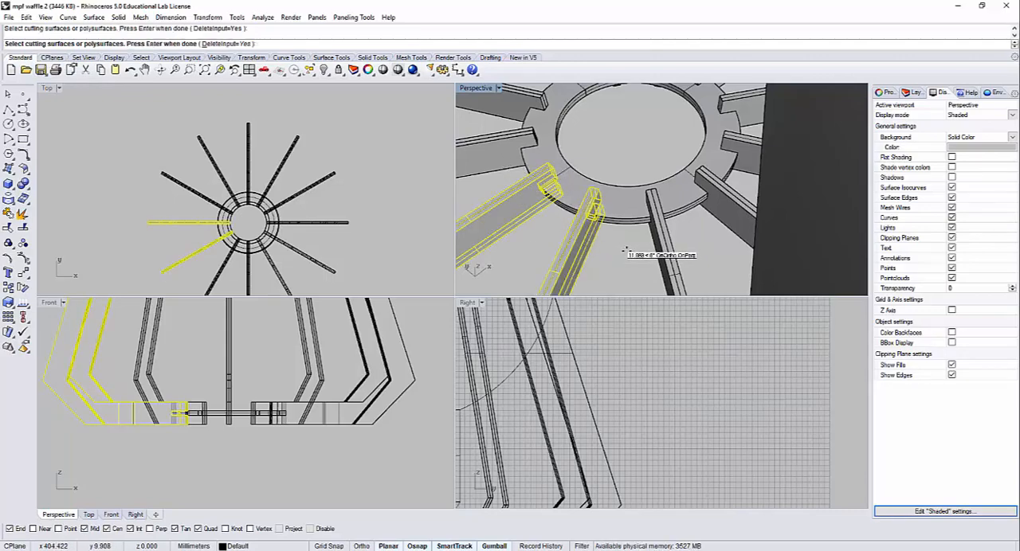
pyautogui.press('Return')
# Step: Move the base ring aside to inspect the cuts where it meets the ribs
pyautogui.click(588, 241)
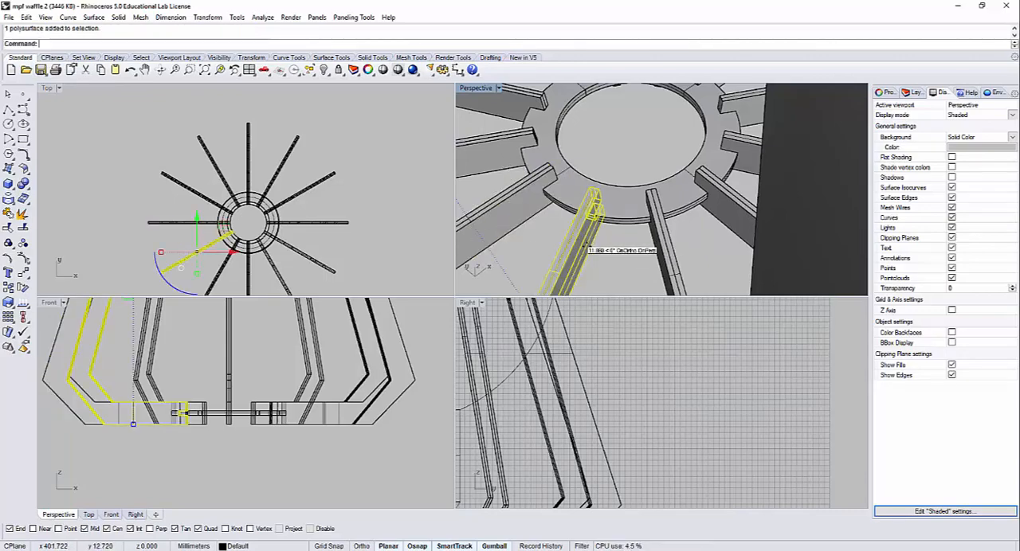
pyautogui.scroll(2, 590, 239)
pyautogui.click(606, 201)
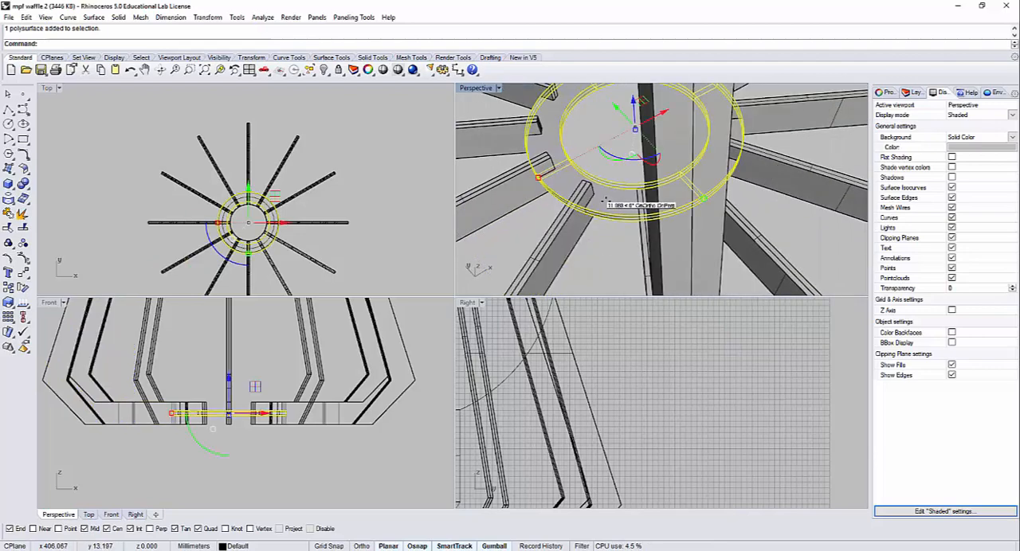
pyautogui.moveTo(602, 199); pyautogui.dragTo(627, 173)
pyautogui.click(619, 212)
pyautogui.scroll(5, 590, 201)
# Step: Hide the small block cut out of one rib's inner end to expose its slot
pyautogui.click(592, 210)
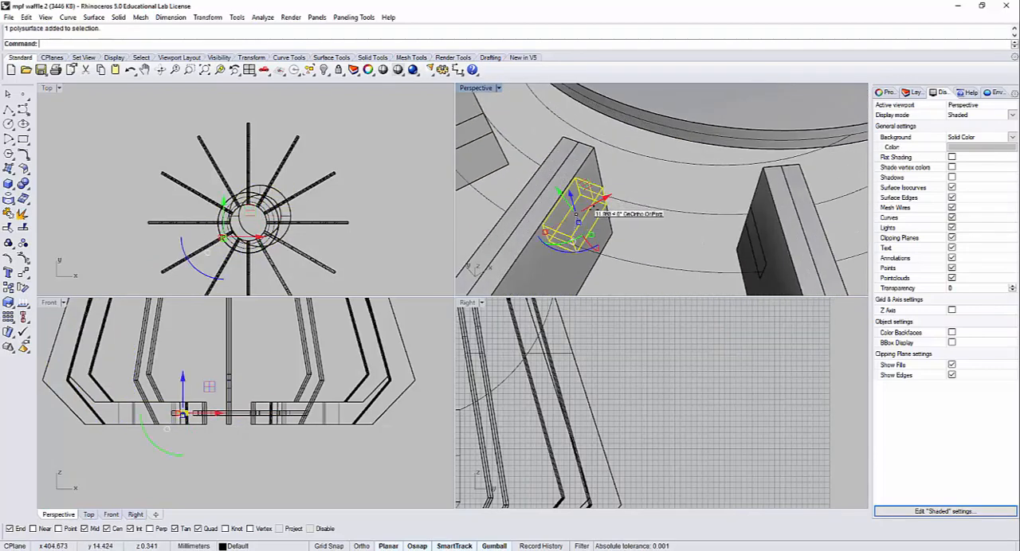
pyautogui.press('Delete')
pyautogui.moveTo(600, 238); pyautogui.dragTo(640, 224, button='right')
pyautogui.click(583, 217)
pyautogui.hotkey('ctrl', 'h')
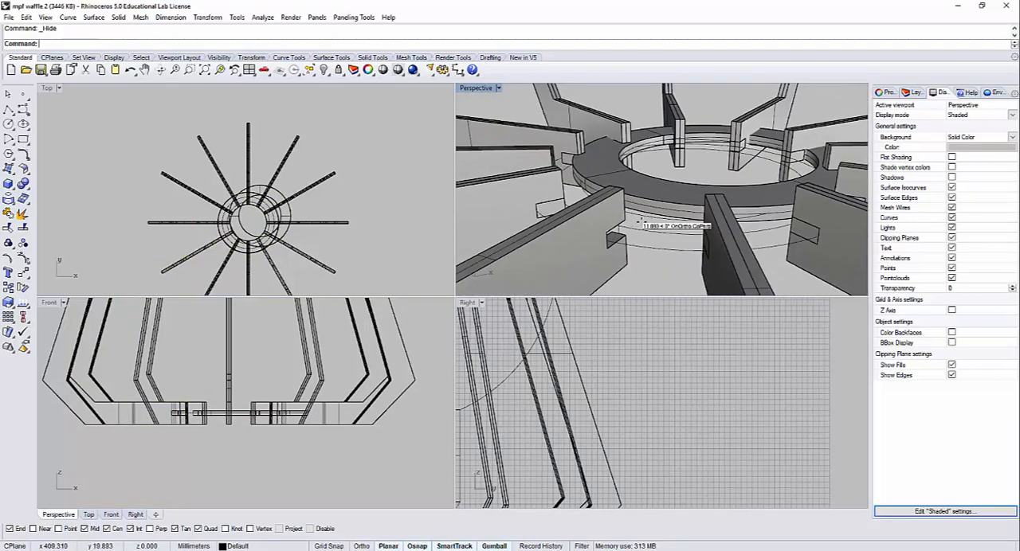
# Step: Undo the hiding of the cut-out block, the ring's move and the Boolean splits
pyautogui.hotkey('ctrl', 'z')
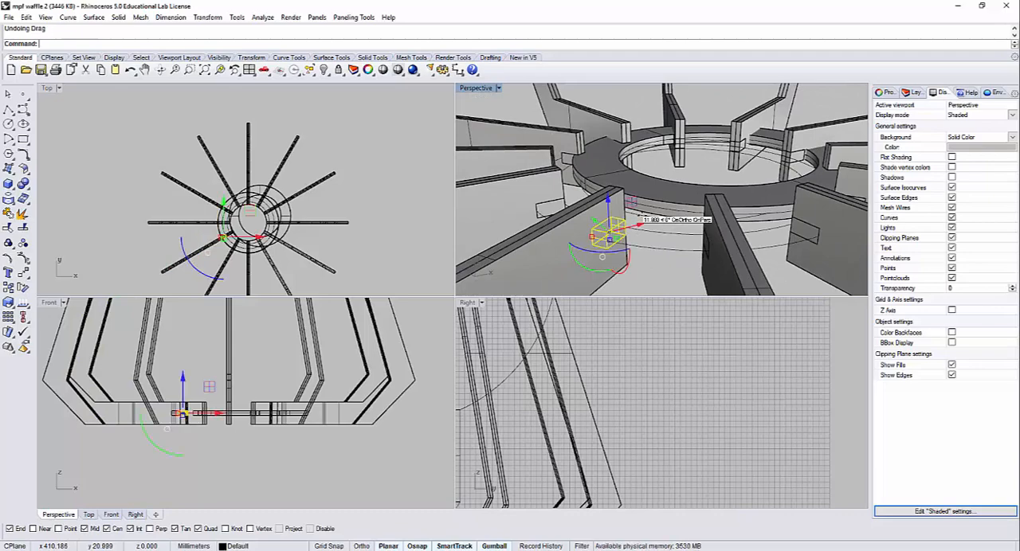
pyautogui.hotkey('ctrl', 'z')
pyautogui.click(635, 272)
pyautogui.click(608, 259)
pyautogui.click(657, 269)
pyautogui.hotkey('ctrl', 'z')
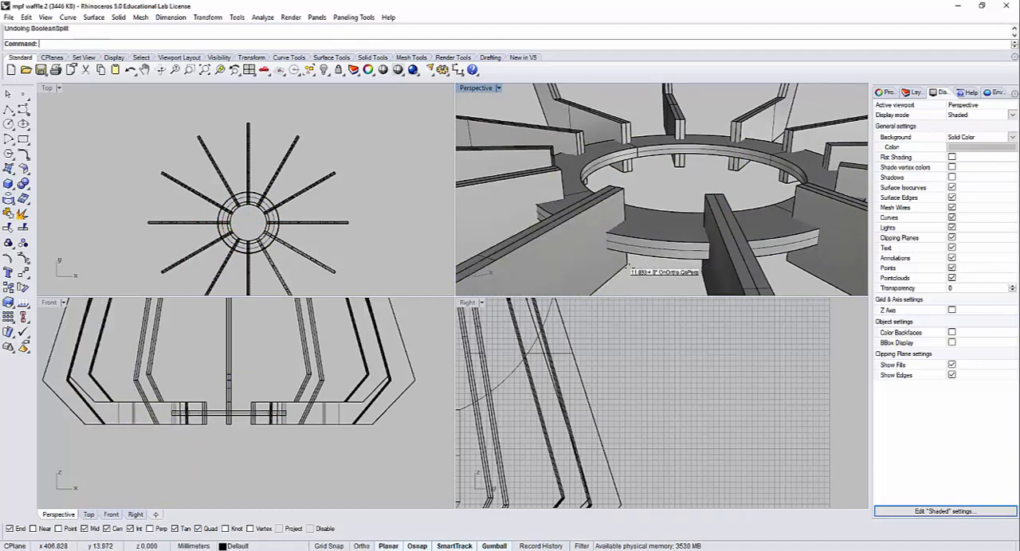
pyautogui.click(595, 261)
pyautogui.click(644, 265)
# Step: Select all surfaces in the model with SelSrf and hide them, leaving the solid ribs and ring
pyautogui.moveTo(620, 201); pyautogui.dragTo(618, 222, button='right')
pyautogui.scroll(-6, 626, 213)
pyautogui.scroll(-10, 626, 214)
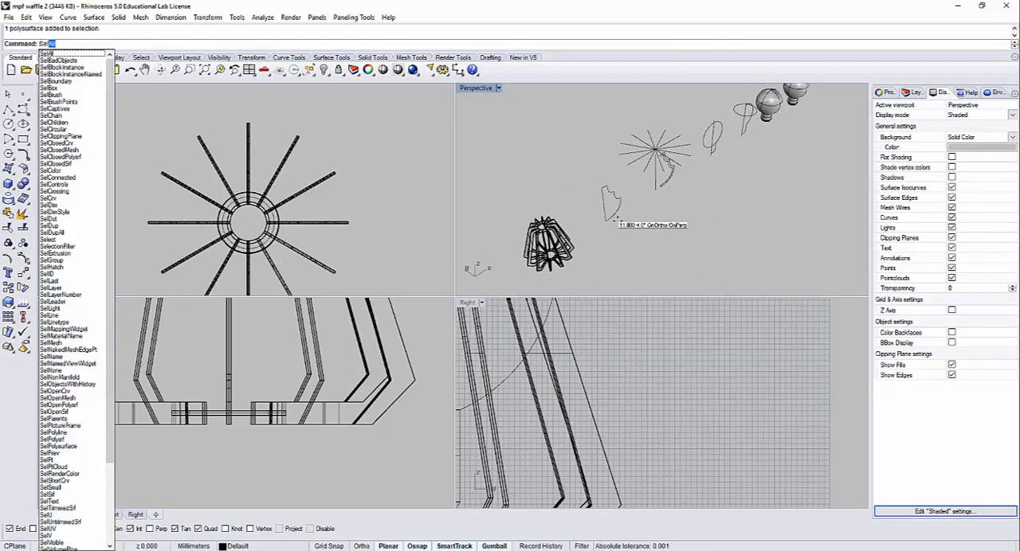
pyautogui.write('Srf')
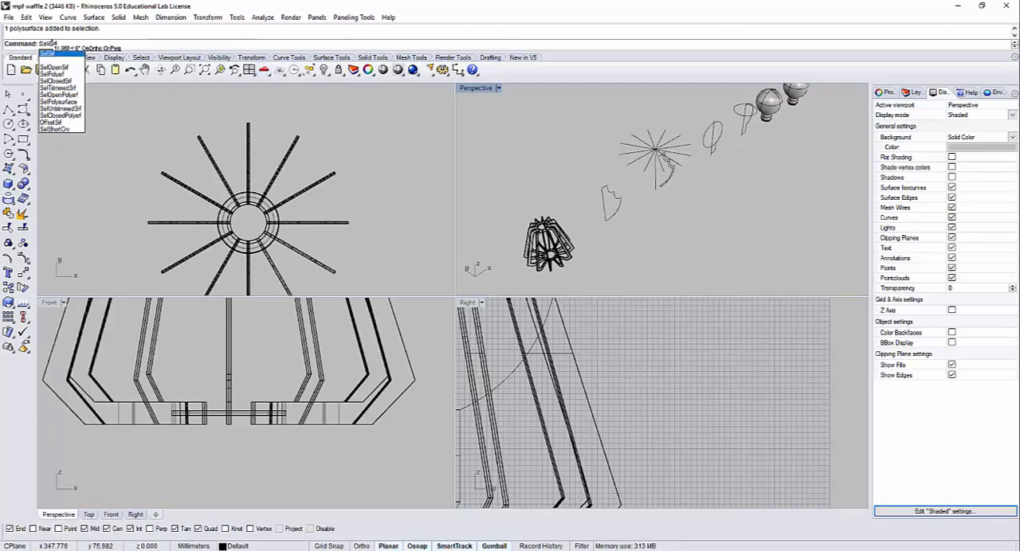
pyautogui.press('Return')
pyautogui.moveTo(621, 239)
pyautogui.mouseDown(button='right')
pyautogui.moveTo(659, 241)
pyautogui.moveTo(615, 221)
pyautogui.mouseUp(button='right')
pyautogui.scroll(14, 588, 216)
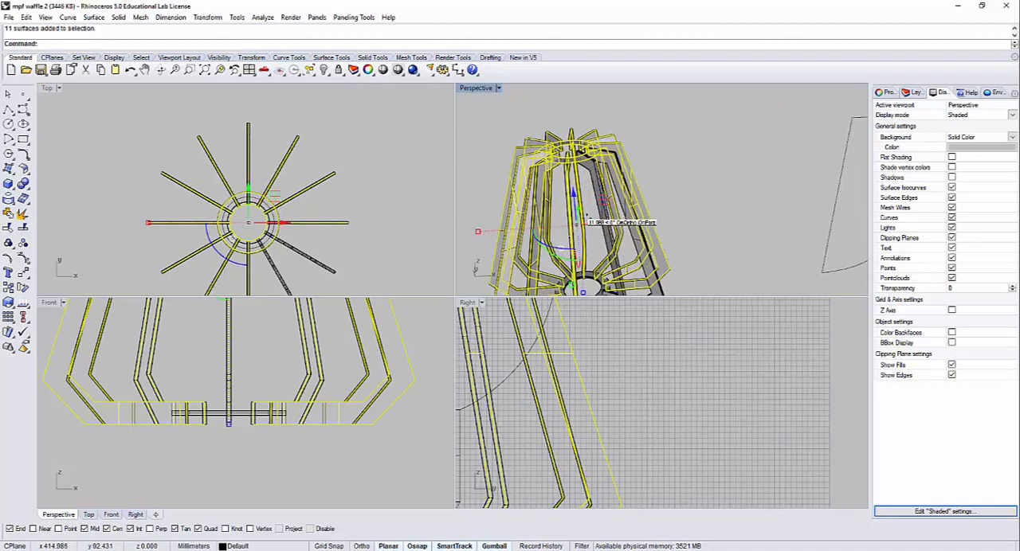
pyautogui.hotkey('ctrl', 'h')
pyautogui.scroll(5, 605, 228)
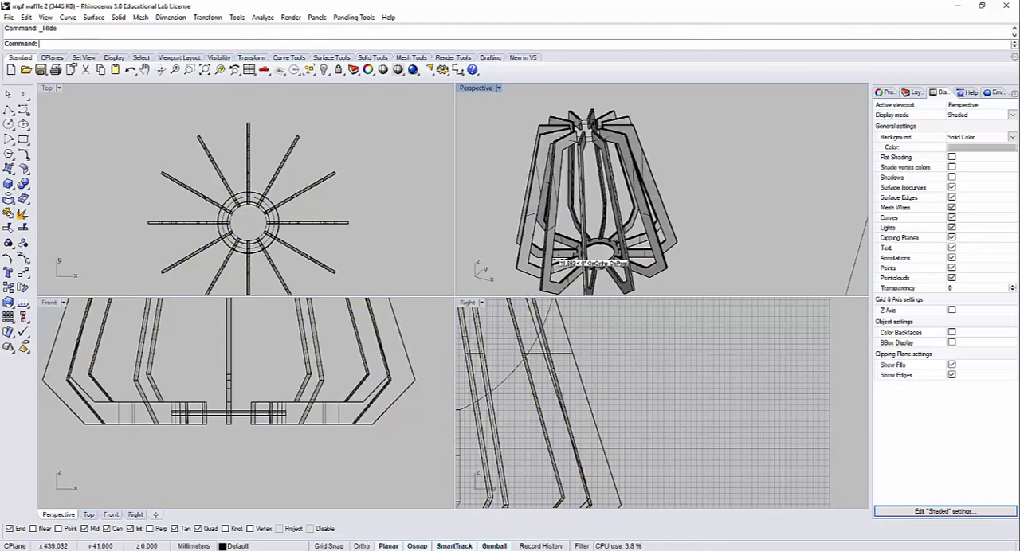
pyautogui.moveTo(605, 229); pyautogui.dragTo(600, 201, button='right')
pyautogui.click(598, 201)
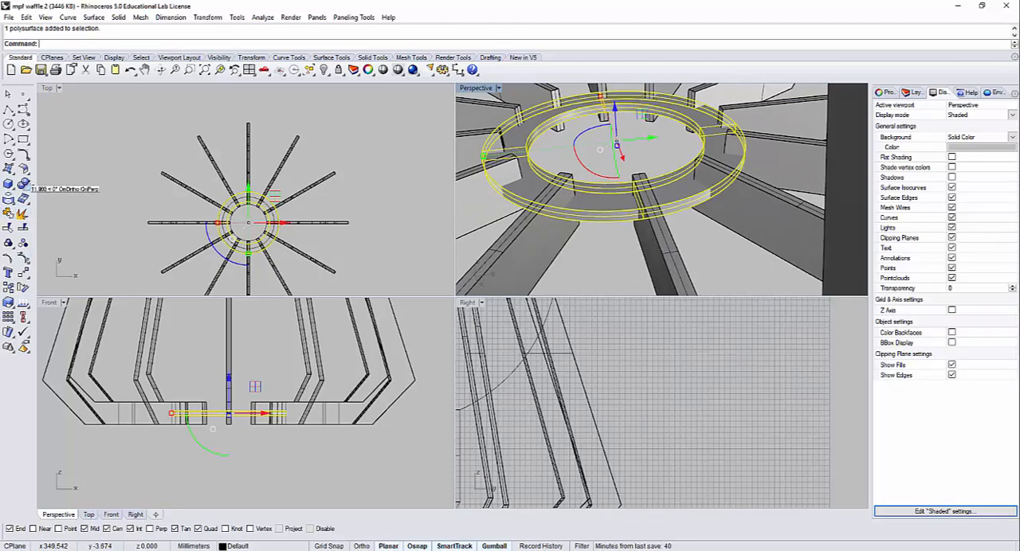
pyautogui.click(24, 184)
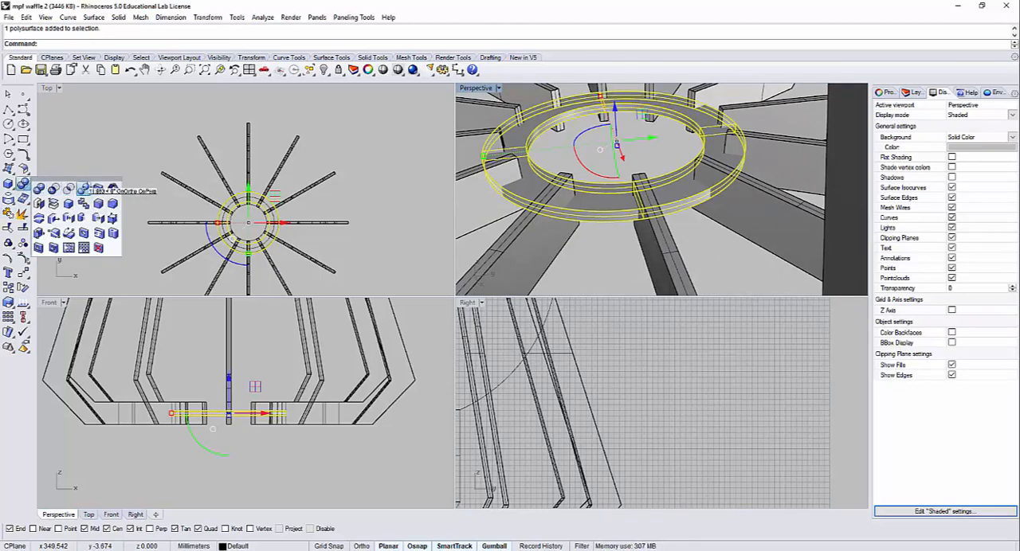
pyautogui.click(82, 188)
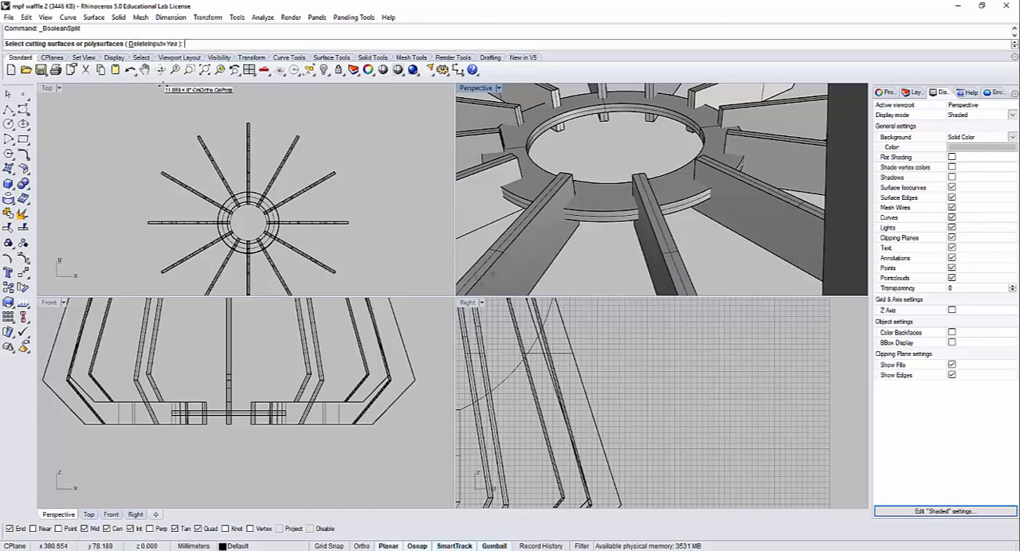
pyautogui.scroll(-3, 443, 191)
pyautogui.scroll(-2, 471, 209)
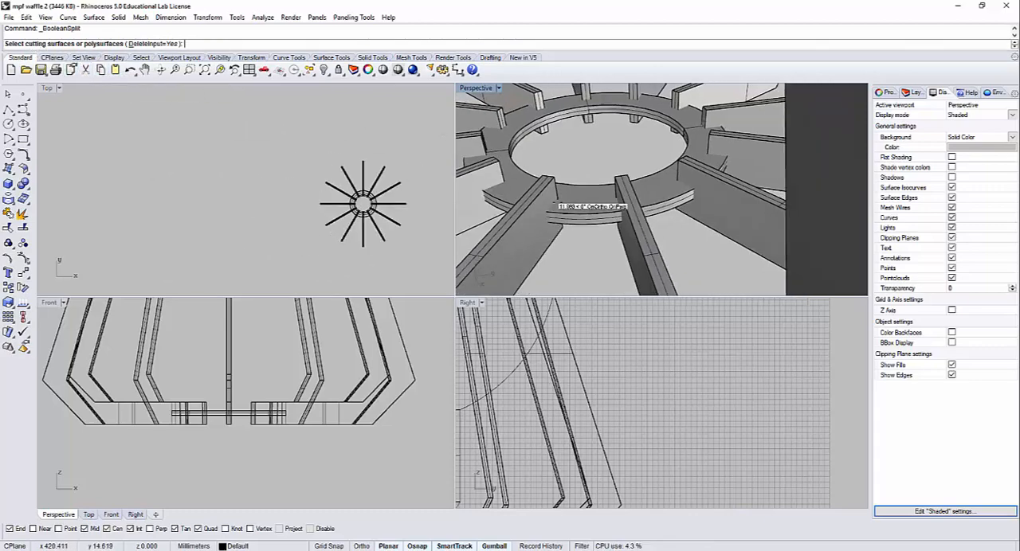
pyautogui.scroll(-6, 556, 206)
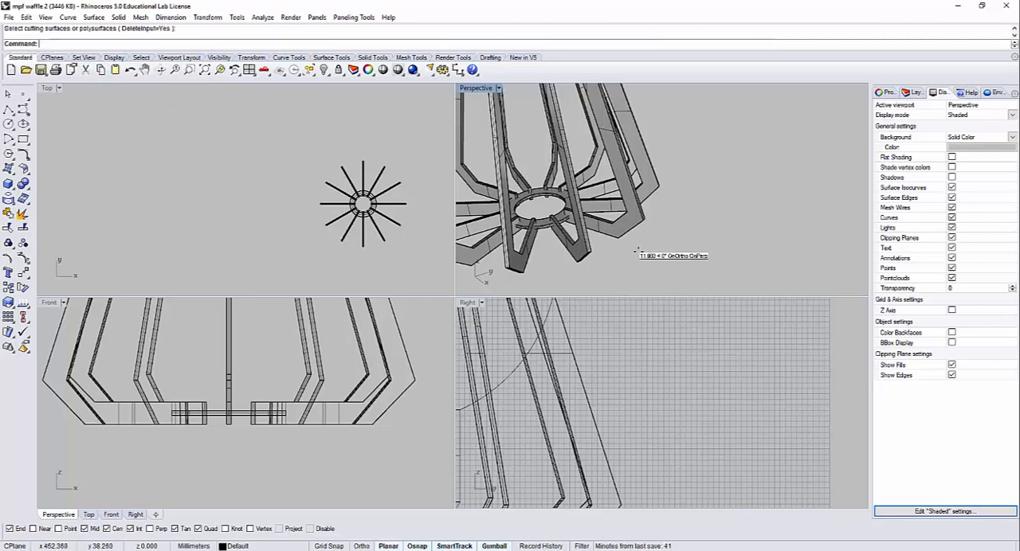
# Step: Boolean Split all the ribs and the base ring, using the same solids as the cutting objects
pyautogui.press('Return')
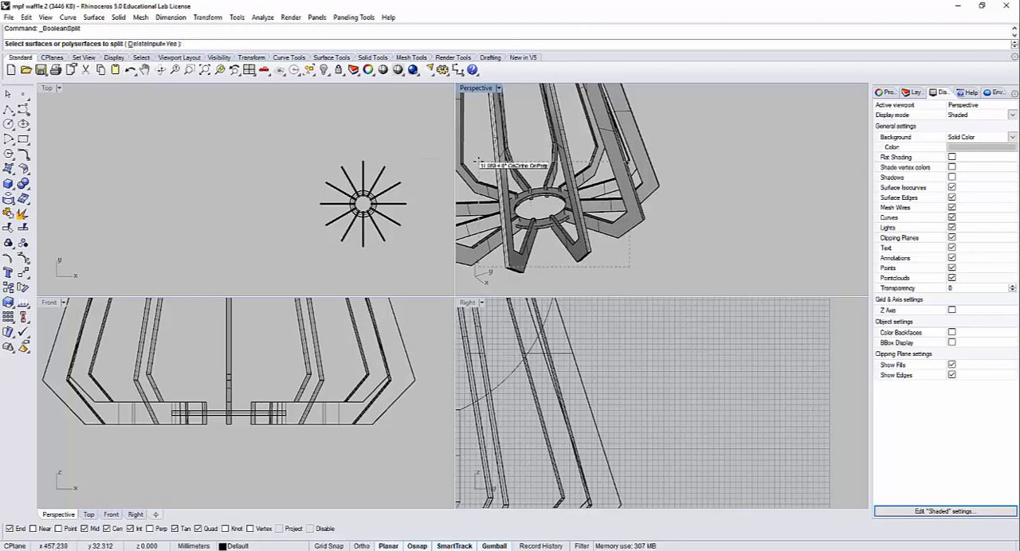
pyautogui.moveTo(478, 161); pyautogui.dragTo(488, 160)
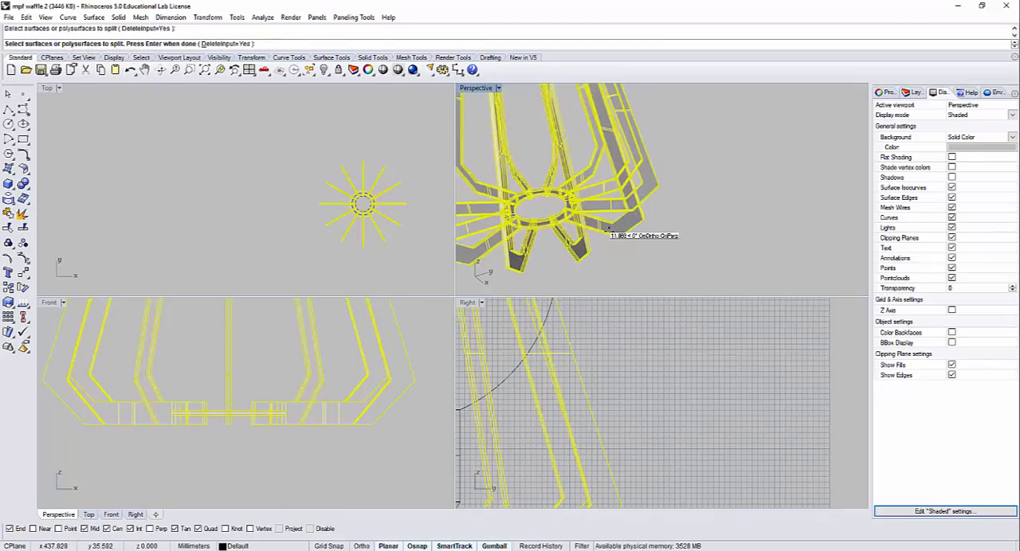
pyautogui.press('Return')
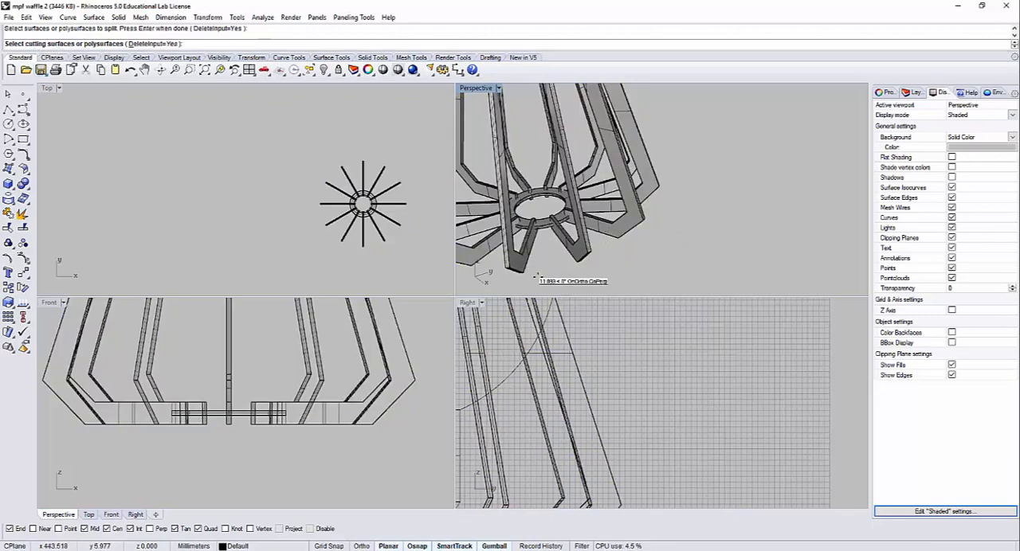
pyautogui.moveTo(587, 279); pyautogui.dragTo(482, 173)
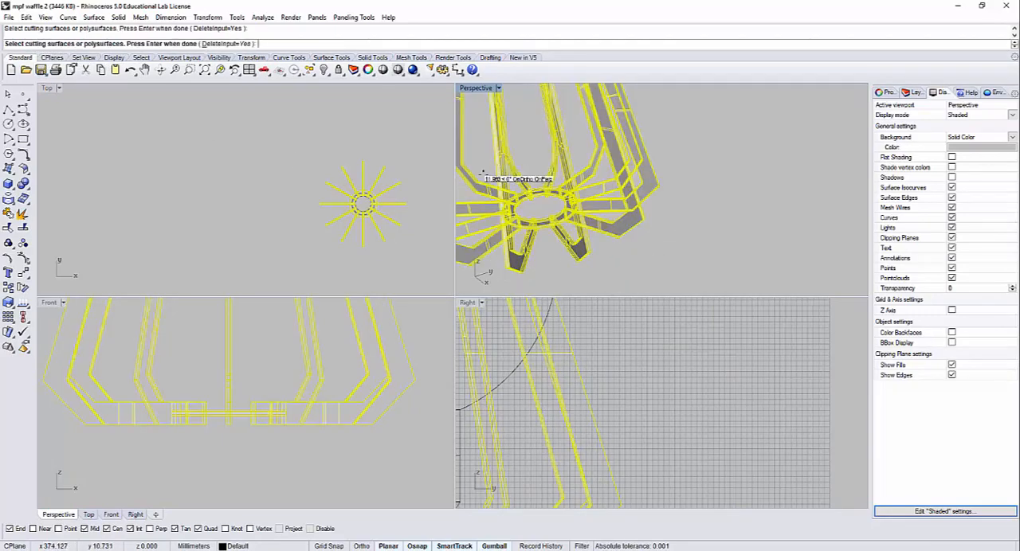
pyautogui.press('Return')
pyautogui.scroll(4, 542, 199)
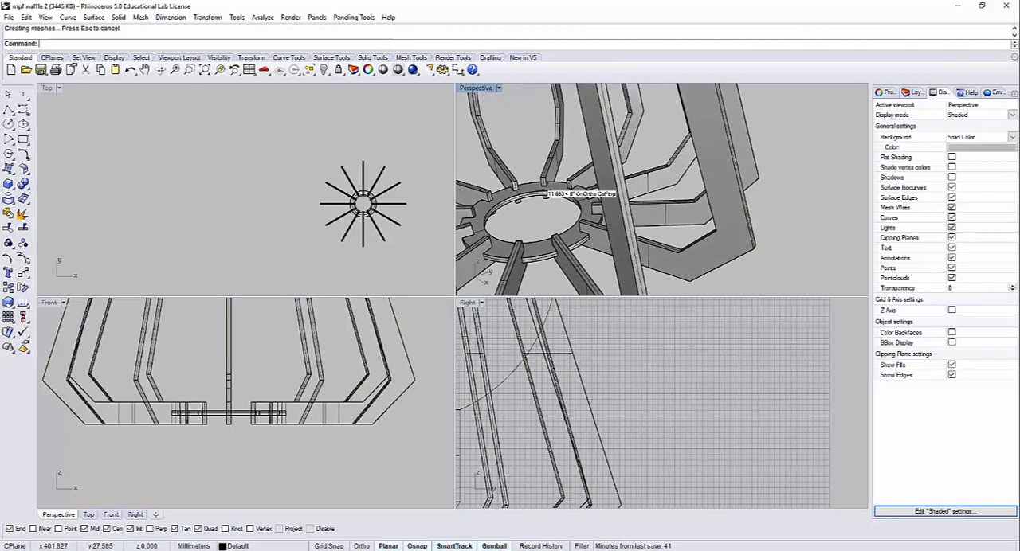
# Step: Move the notched base ring out to the side, clear of the ribs
pyautogui.click(563, 201)
pyautogui.scroll(-2, 545, 220)
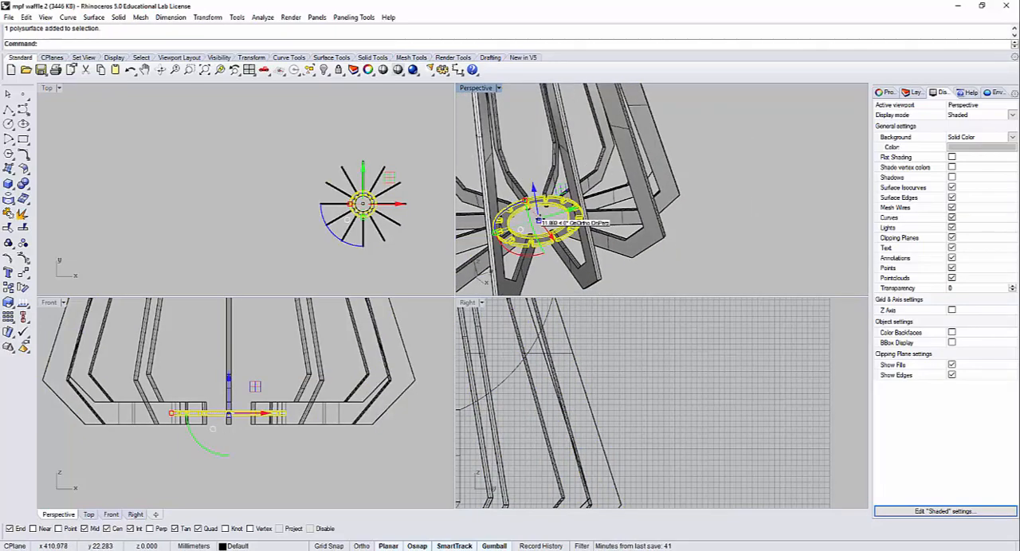
pyautogui.moveTo(538, 220); pyautogui.dragTo(739, 173)
pyautogui.moveTo(740, 173); pyautogui.dragTo(732, 167, button='right')
pyautogui.scroll(5, 772, 121)
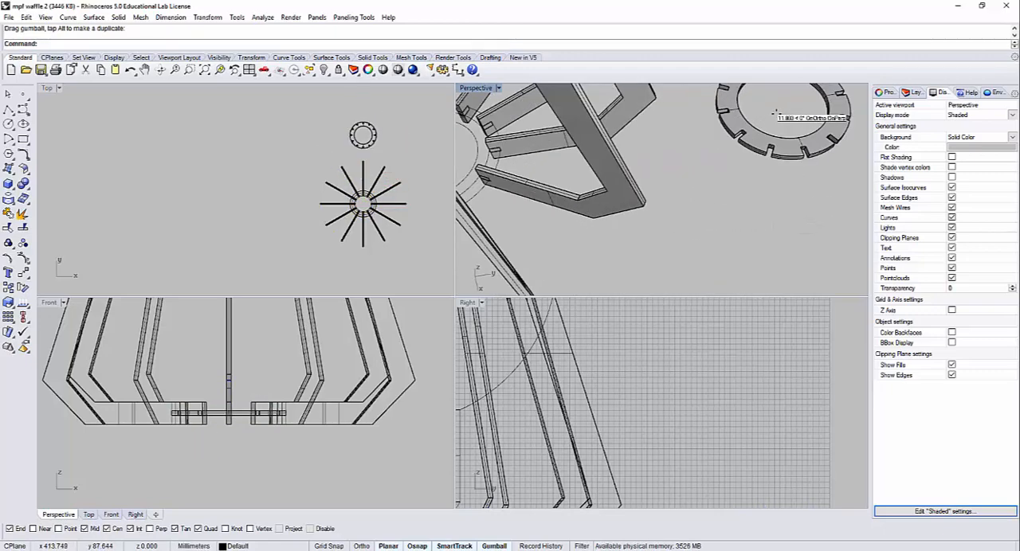
pyautogui.scroll(-3, 486, 215)
pyautogui.moveTo(470, 181); pyautogui.dragTo(653, 189, button='right')
pyautogui.scroll(-2, 653, 189)
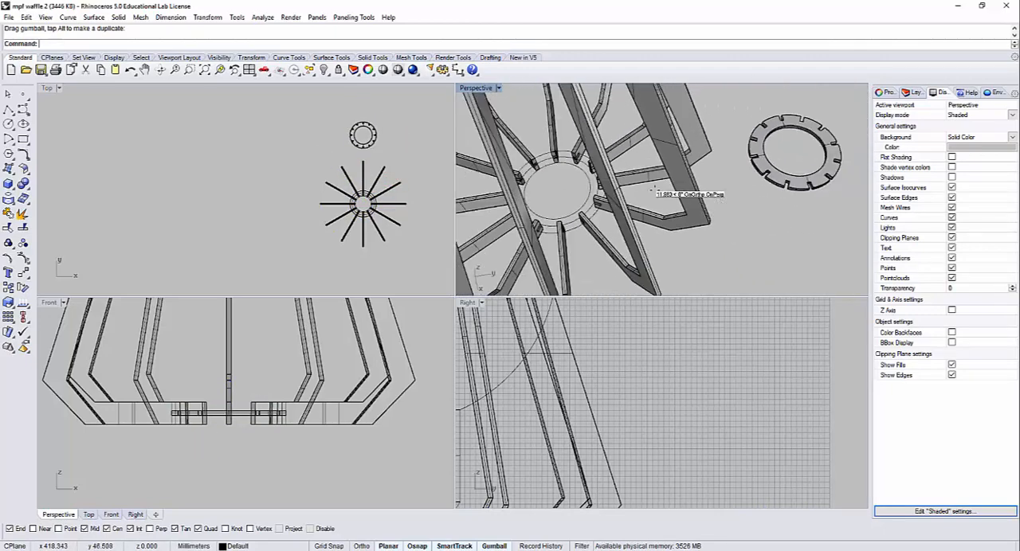
# Step: Lock all the ribs, leaving the cut-out blocks at their inner ends selectable
pyautogui.moveTo(648, 223)
pyautogui.mouseDown(button='right')
pyautogui.moveTo(662, 204)
pyautogui.moveTo(660, 217)
pyautogui.mouseUp(button='right')
pyautogui.click(650, 182)
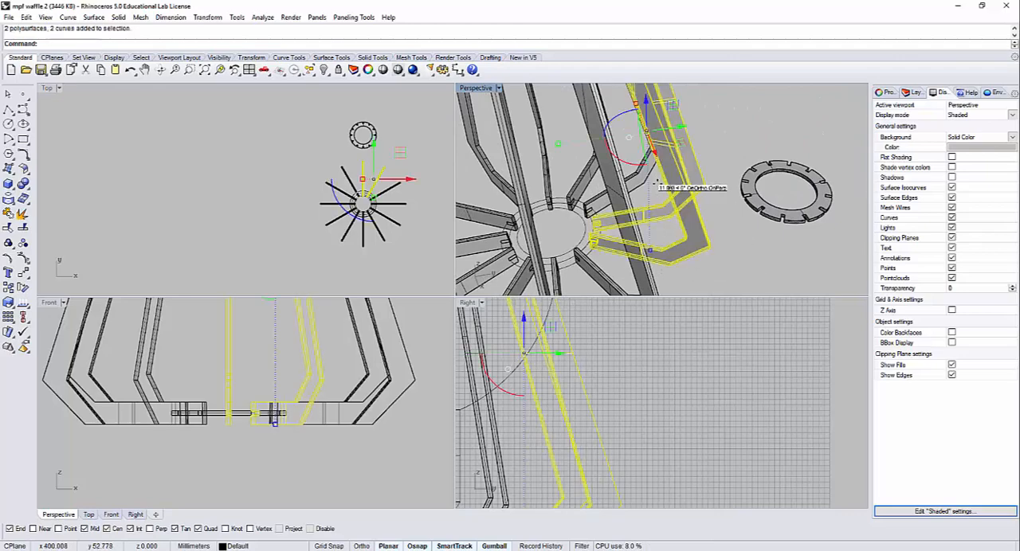
pyautogui.scroll(-3, 654, 167)
pyautogui.keyDown('shift'); pyautogui.click(520, 134); pyautogui.keyUp('shift')
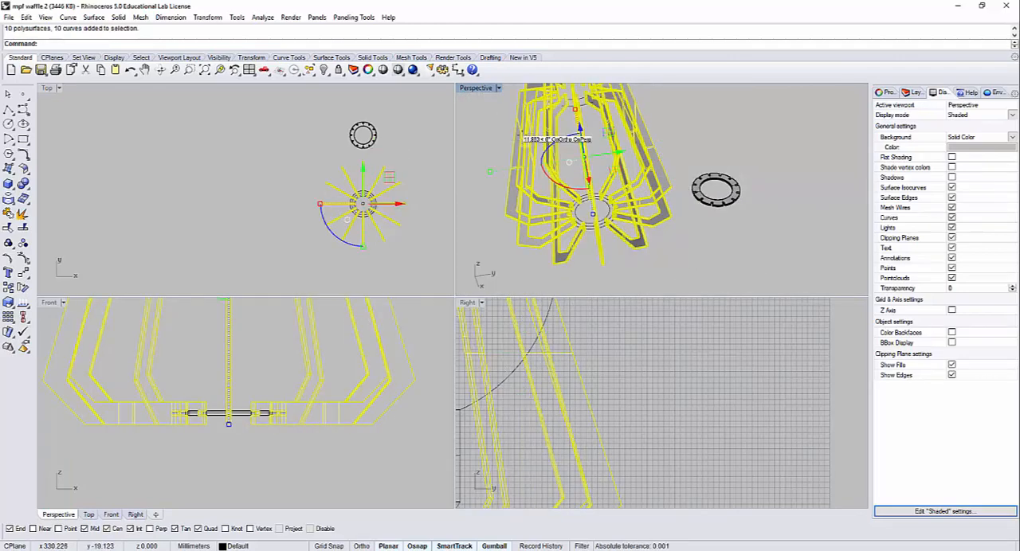
pyautogui.moveTo(612, 240); pyautogui.dragTo(603, 230, button='right')
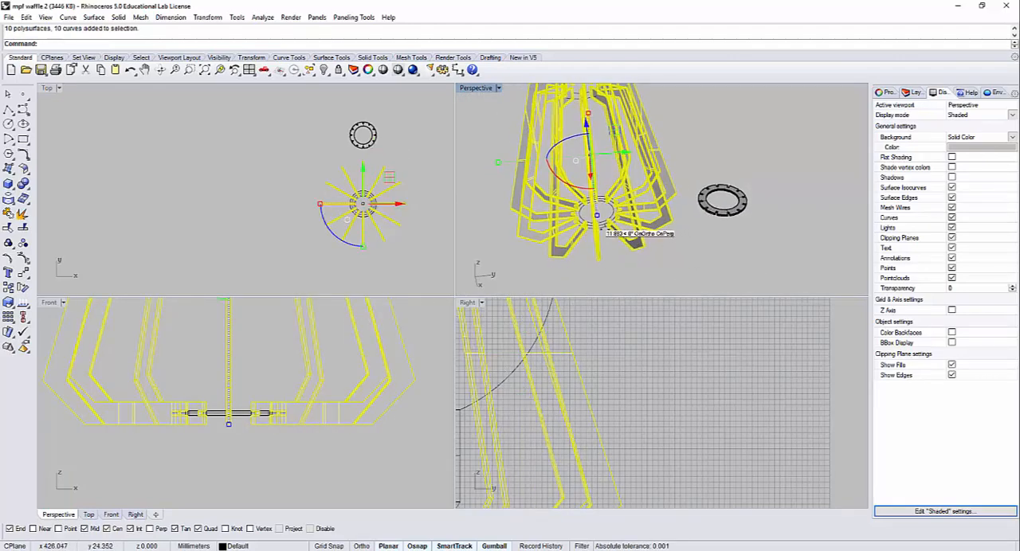
pyautogui.hotkey('ctrl', 'l')
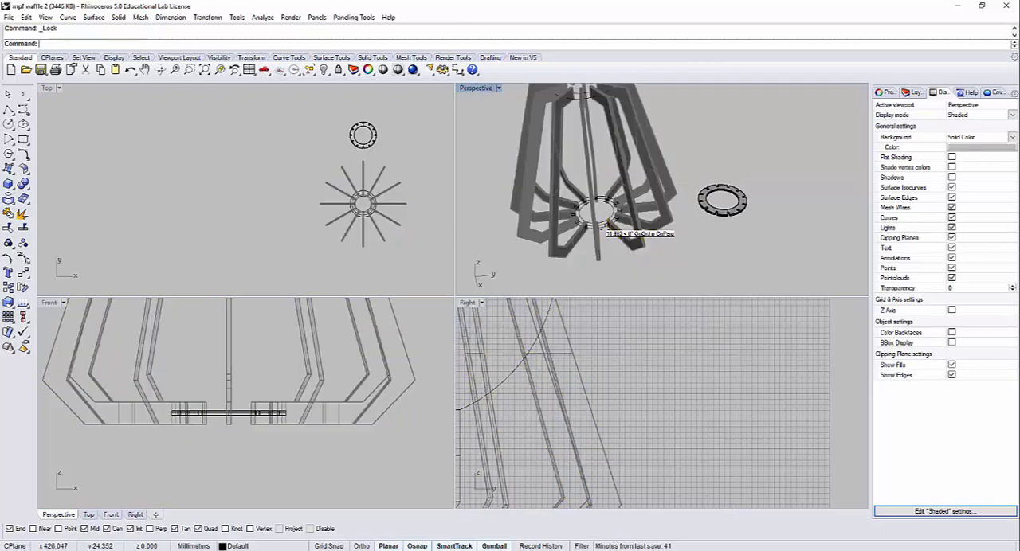
# Step: Delete one of the overlapping cut-out blocks at the inner ends of two neighbouring ribs
pyautogui.scroll(10, 566, 194)
pyautogui.click(532, 194)
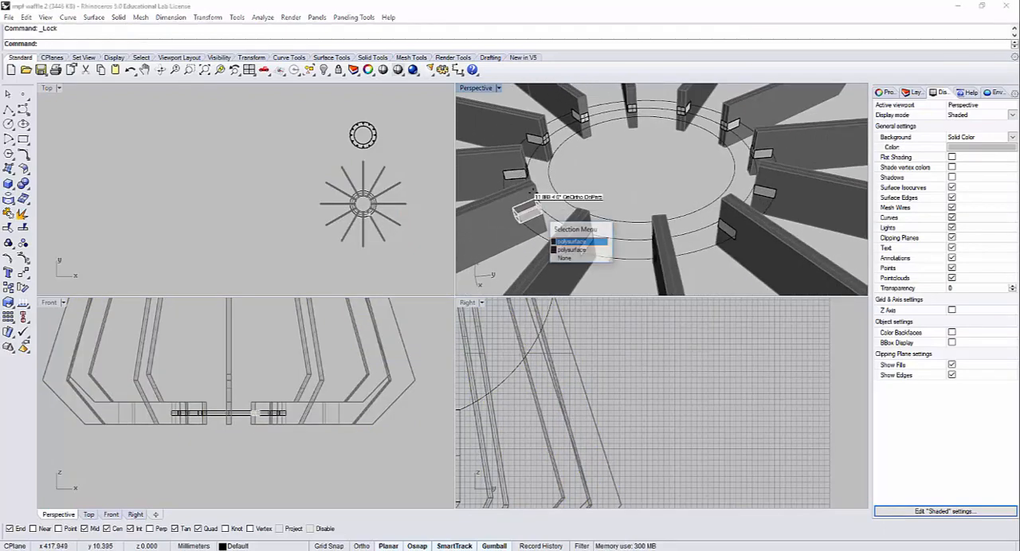
pyautogui.click(575, 242)
pyautogui.press('Delete')
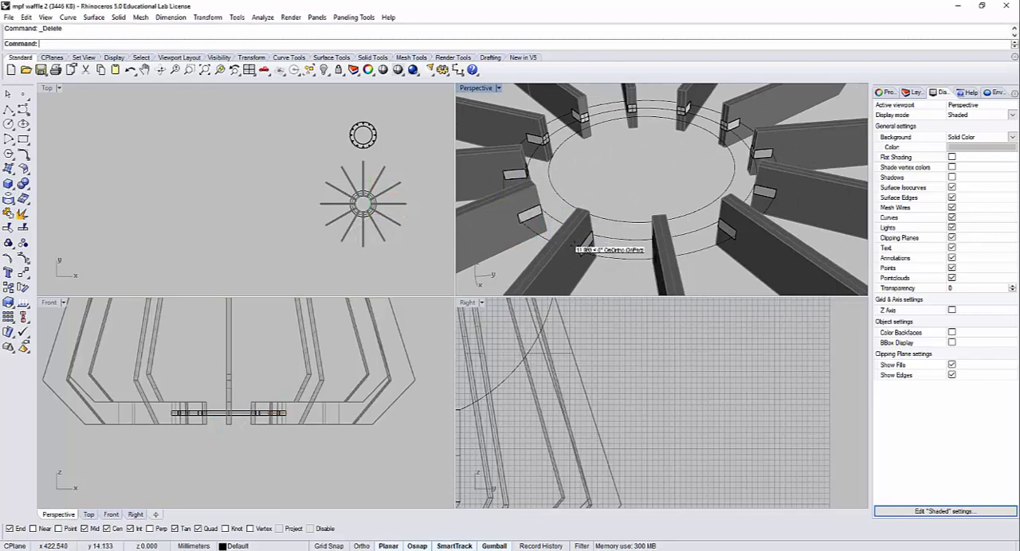
pyautogui.click(581, 241)
pyautogui.click(615, 271)
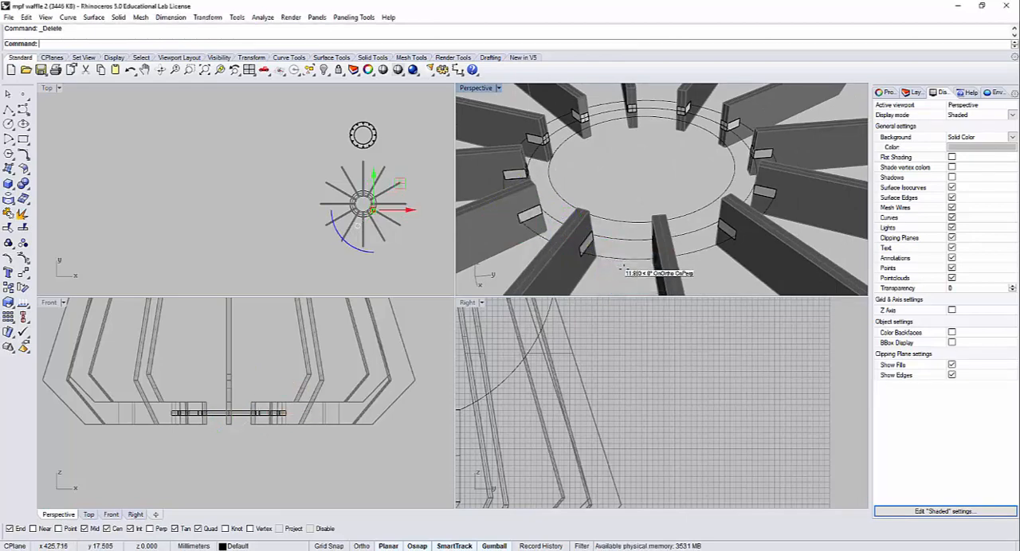
pyautogui.scroll(5, 630, 251)
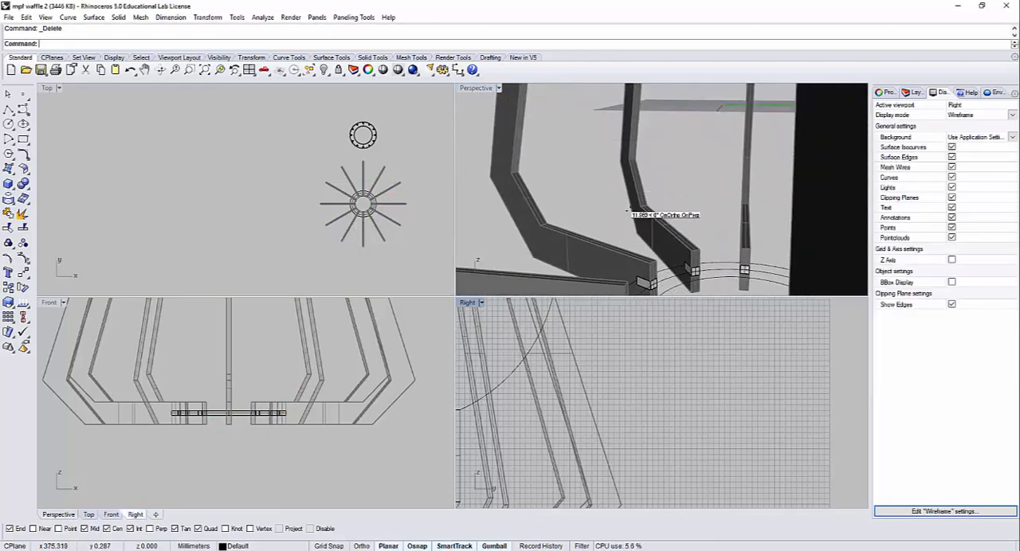
pyautogui.scroll(-5, 635, 241)
pyautogui.scroll(2, 553, 215)
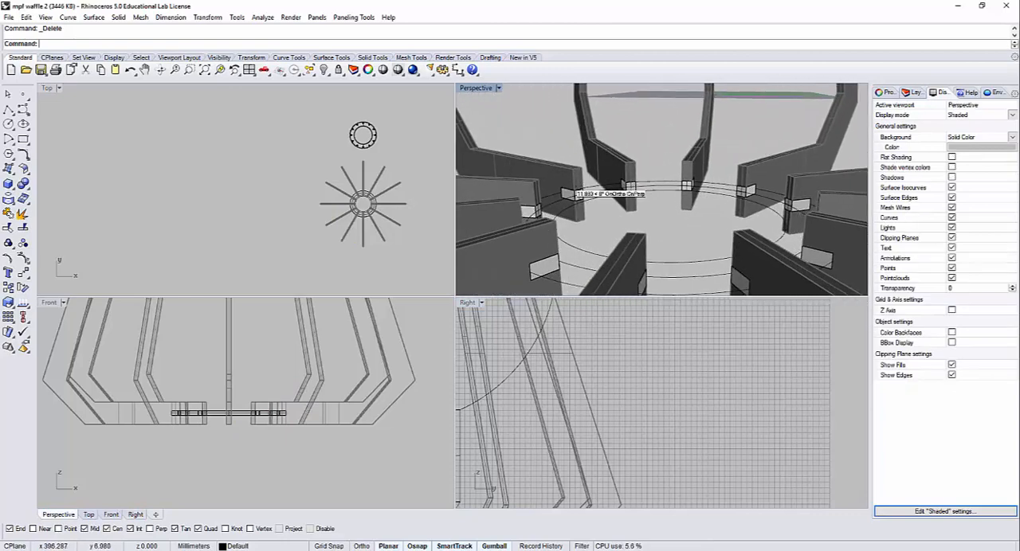
# Step: Delete the remaining duplicate blocks from three adjacent ribs to open their slots
pyautogui.click(526, 211)
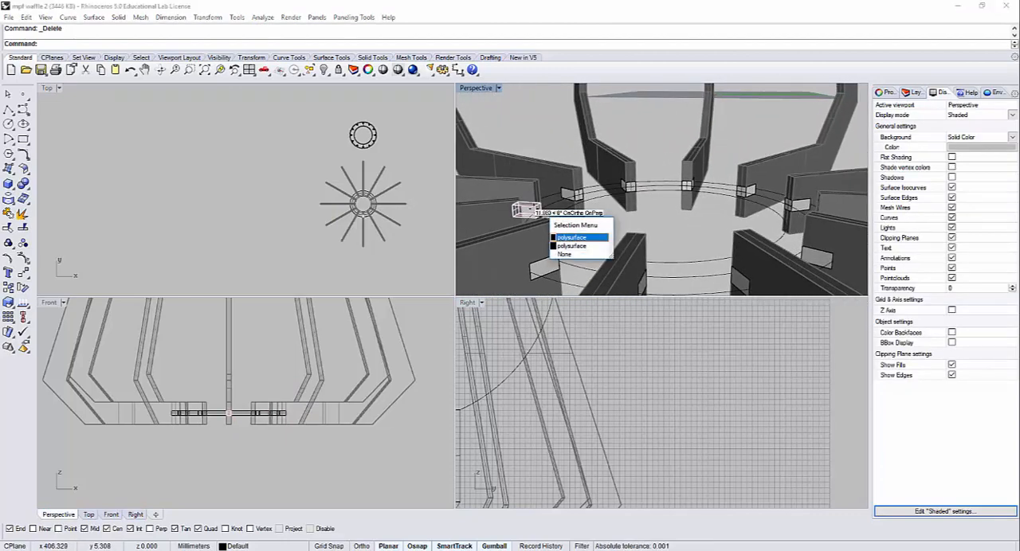
pyautogui.click(567, 237)
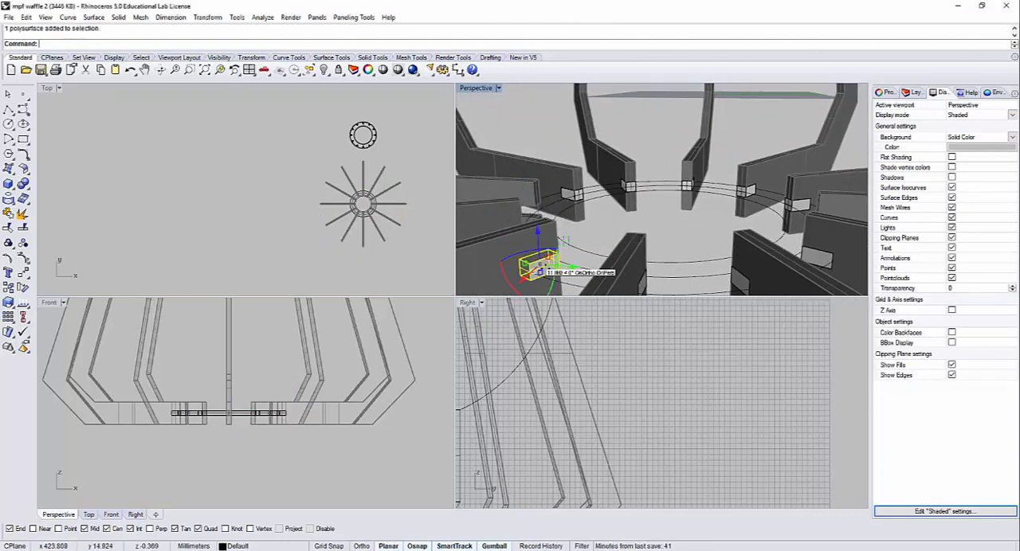
pyautogui.click(564, 193)
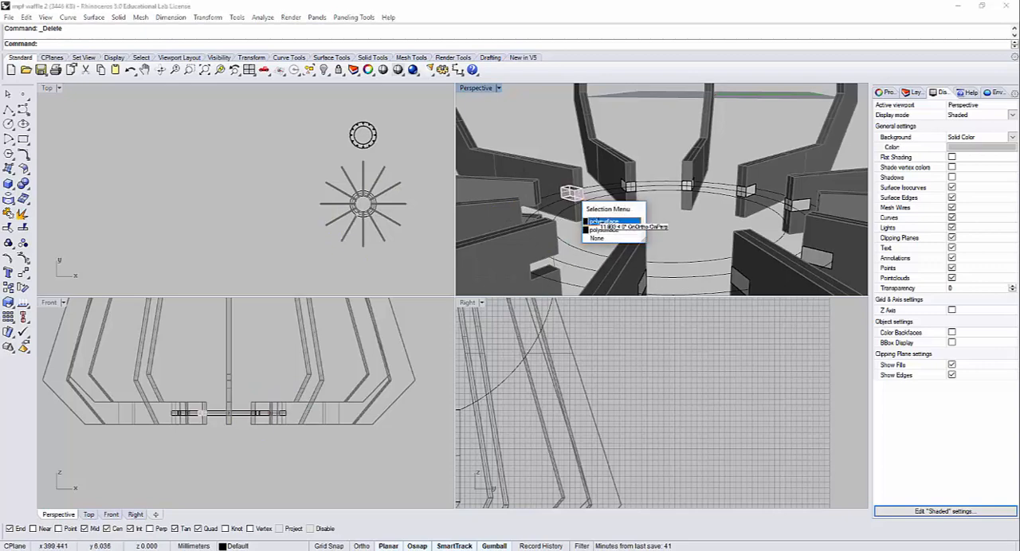
pyautogui.click(592, 220)
pyautogui.click(565, 193)
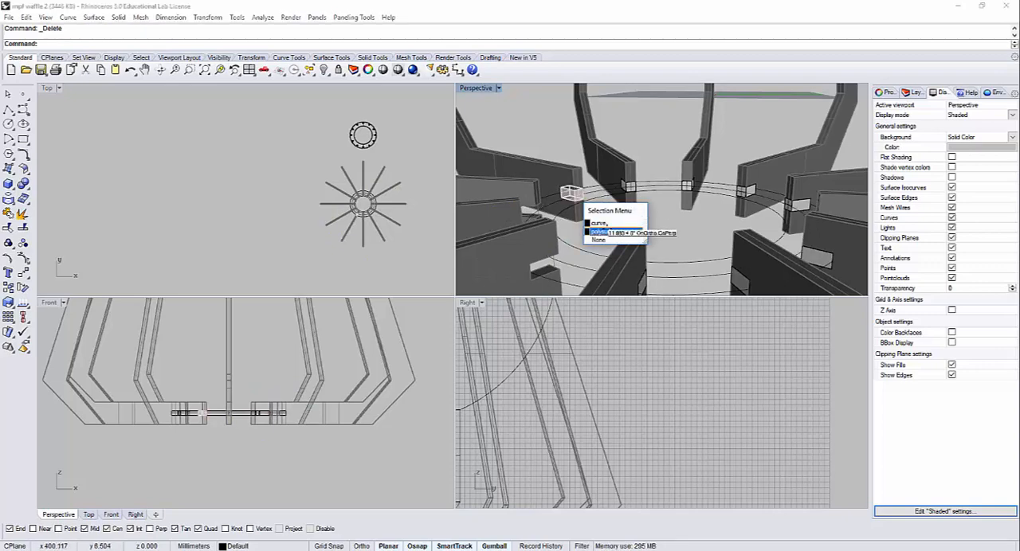
pyautogui.click(574, 191)
pyautogui.press('Delete')
pyautogui.scroll(6, 621, 214)
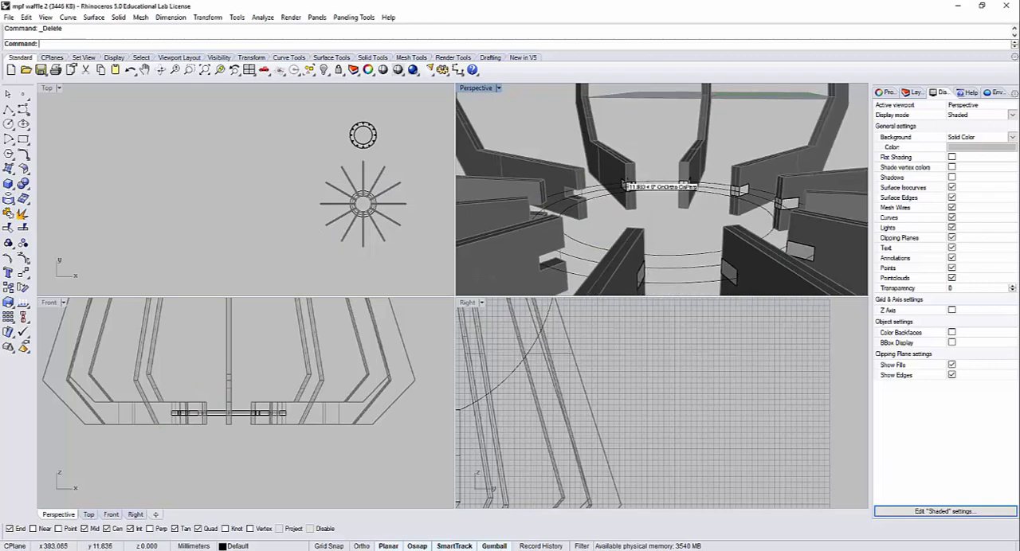
pyautogui.moveTo(621, 213); pyautogui.dragTo(666, 222, button='right')
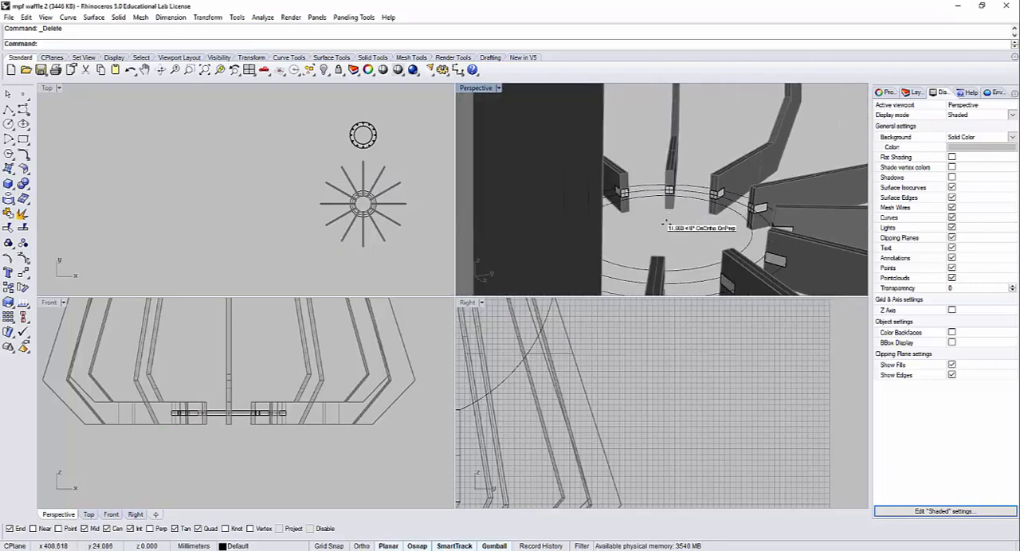
pyautogui.moveTo(683, 266); pyautogui.dragTo(716, 243, button='right')
pyautogui.scroll(-8, 743, 228)
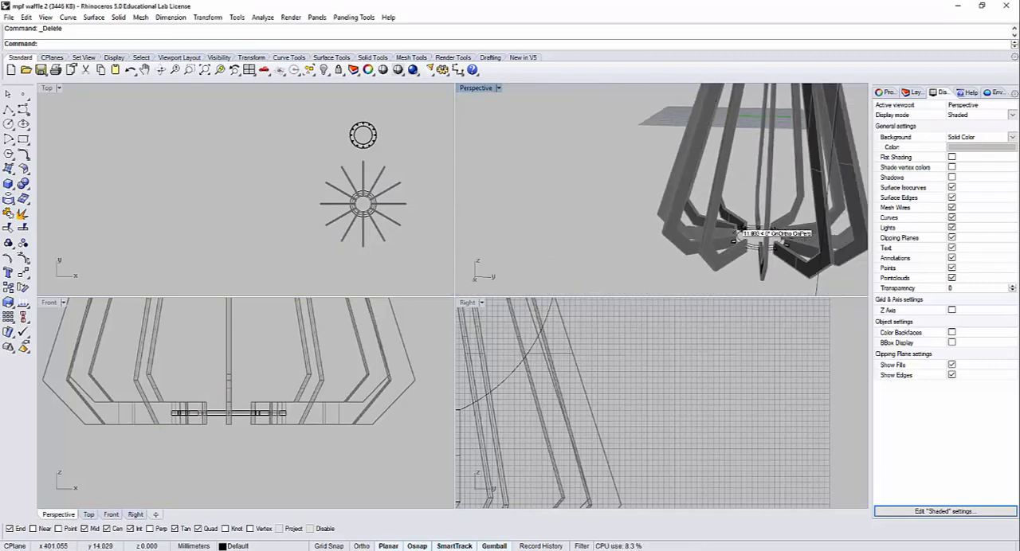
# Step: Unlock all the ribs with UnlockSelected
pyautogui.hotkey('ctrl', 'shift', 'l')
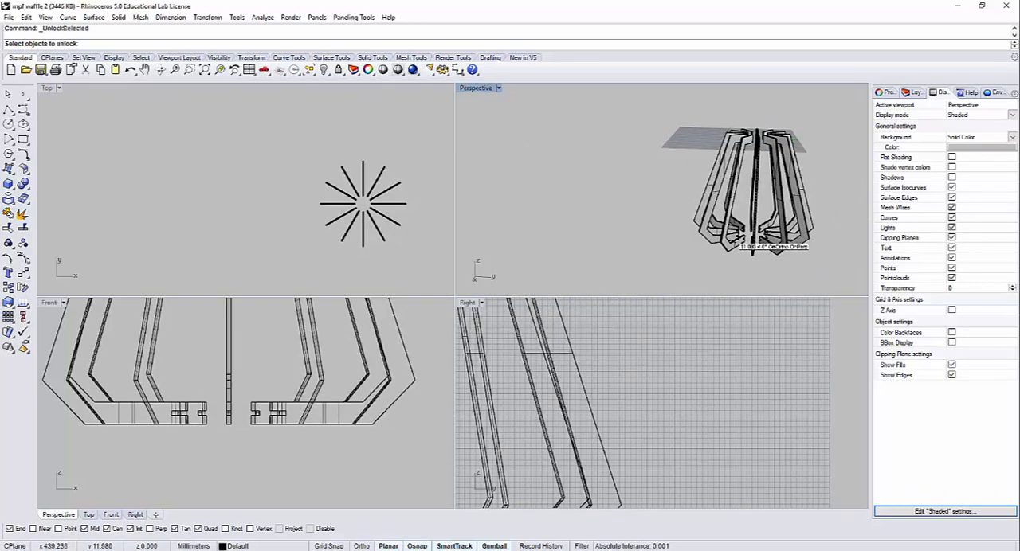
pyautogui.scroll(5, 735, 242)
pyautogui.scroll(-7, 764, 252)
pyautogui.moveTo(795, 262); pyautogui.dragTo(649, 189)
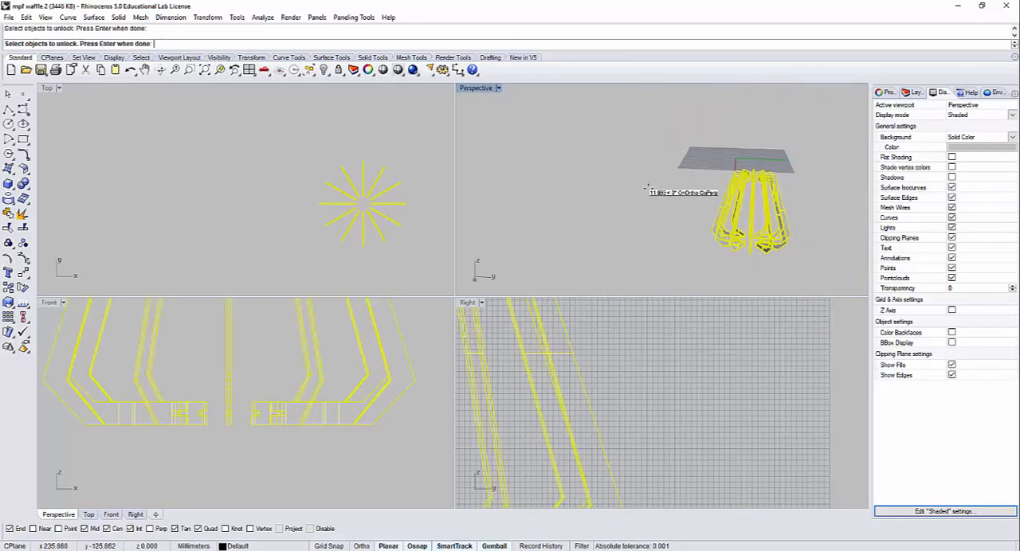
pyautogui.rightClick(649, 189)
# Step: Examine the slots at the ribs' inner ends against the notched ring set beside them
pyautogui.moveTo(648, 192); pyautogui.dragTo(712, 205, button='right')
pyautogui.scroll(-6, 576, 244)
pyautogui.scroll(10, 626, 133)
pyautogui.scroll(7, 618, 138)
pyautogui.scroll(-10, 617, 136)
pyautogui.scroll(10, 610, 199)
pyautogui.scroll(-6, 637, 168)
pyautogui.scroll(5, 676, 165)
pyautogui.moveTo(676, 164); pyautogui.dragTo(546, 181, button='right')
pyautogui.scroll(-4, 603, 180)
pyautogui.scroll(3, 547, 181)
pyautogui.scroll(-5, 547, 182)
pyautogui.scroll(2, 558, 194)
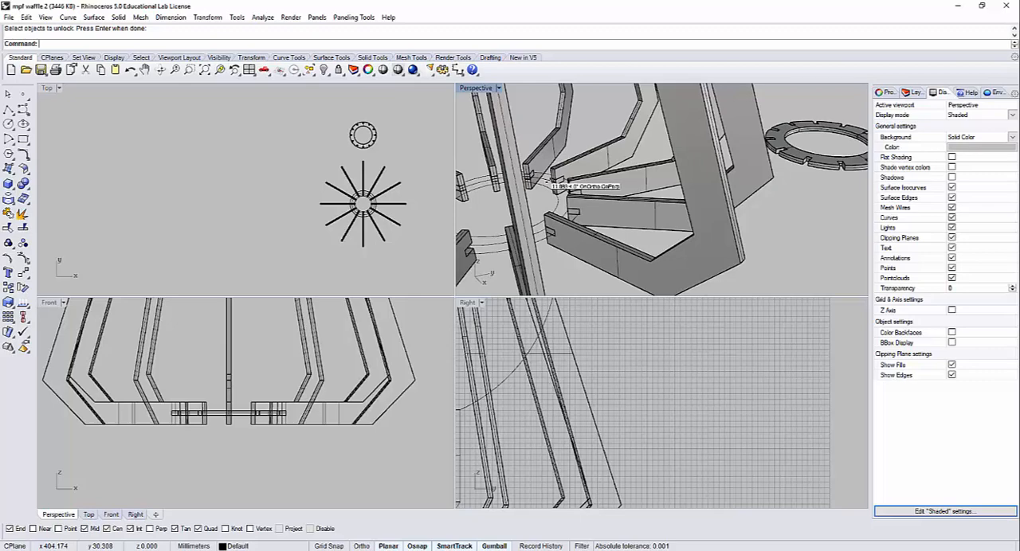
pyautogui.scroll(-2, 550, 182)
# Step: Undo the rib unlocking, the block deletions, the locking, the ring's move and the Boolean Split
pyautogui.hotkey('ctrl', 'z')
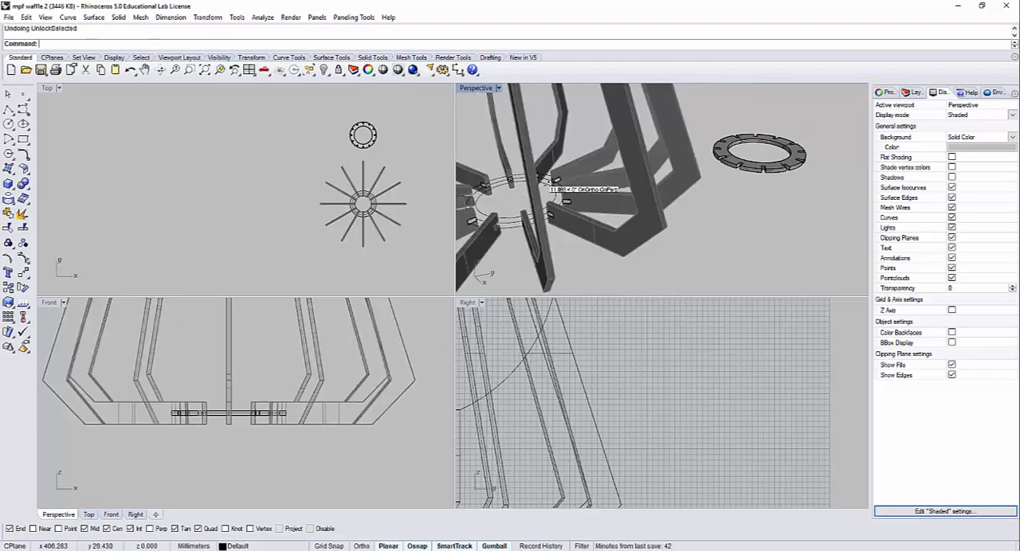
pyautogui.hotkey('ctrl', 'z')
pyautogui.hotkey('ctrl', 'z')
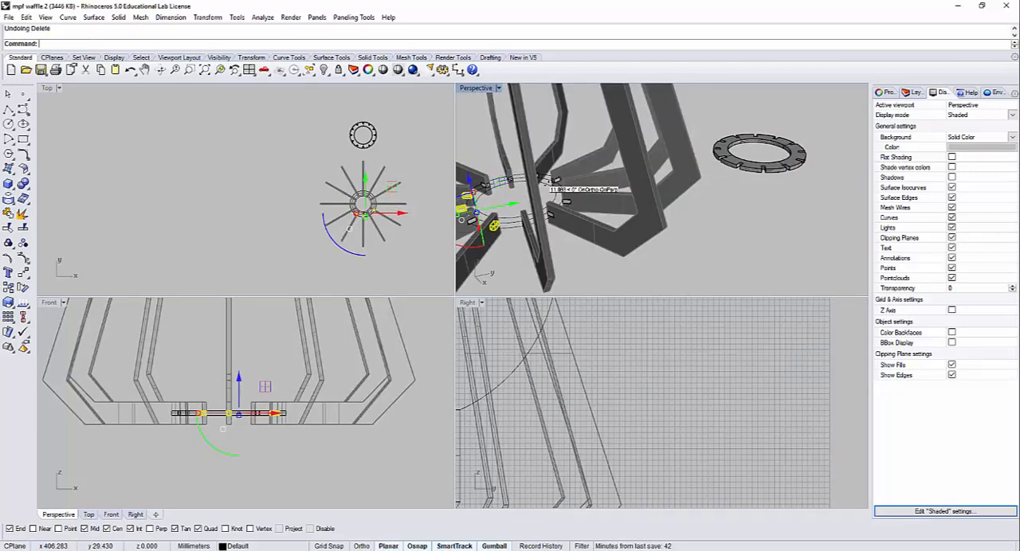
pyautogui.hotkey('ctrl', 'z')
pyautogui.hotkey('ctrl', 'z')
pyautogui.hotkey('ctrl', 'z')
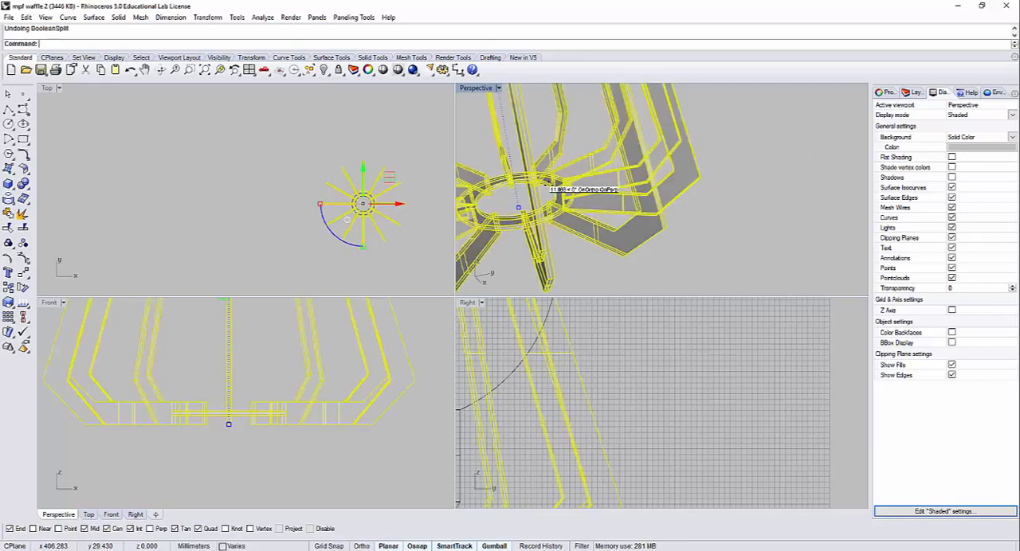
# Step: Examine the ring and the individual solid ribs where they intersect at the lampshade's base
pyautogui.click(686, 256)
pyautogui.moveTo(683, 257); pyautogui.dragTo(620, 225, button='right')
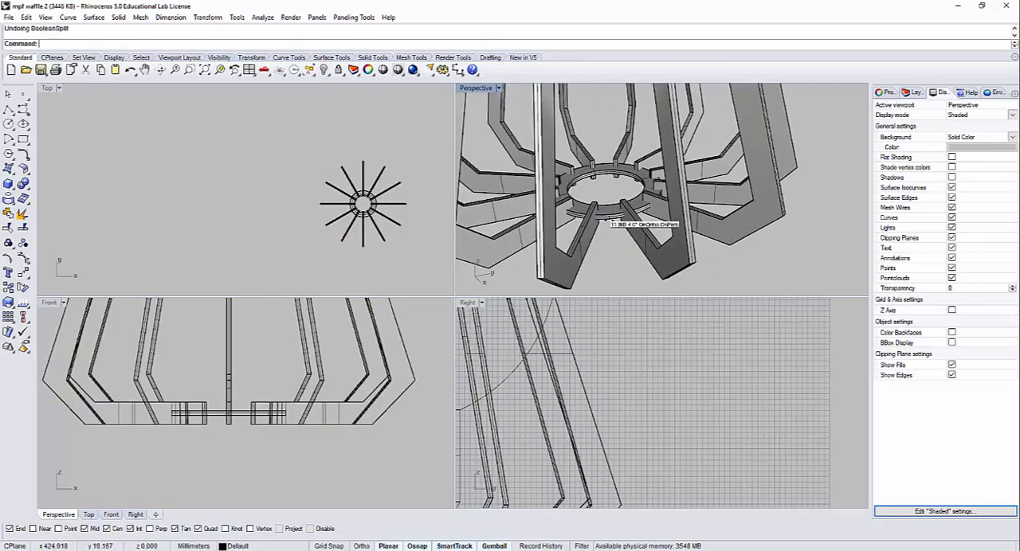
pyautogui.click(606, 214)
pyautogui.scroll(8, 607, 217)
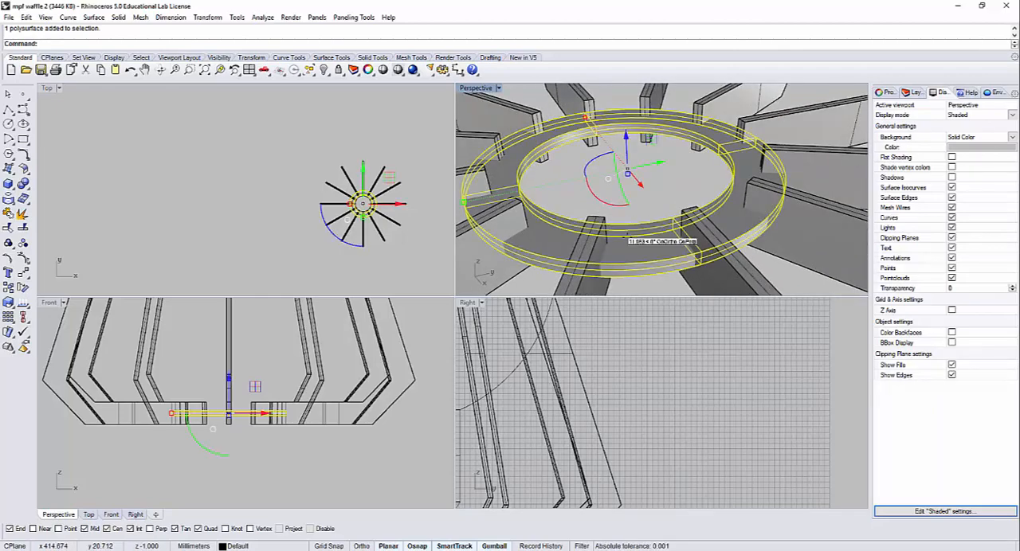
pyautogui.click(589, 189)
pyautogui.click(504, 107)
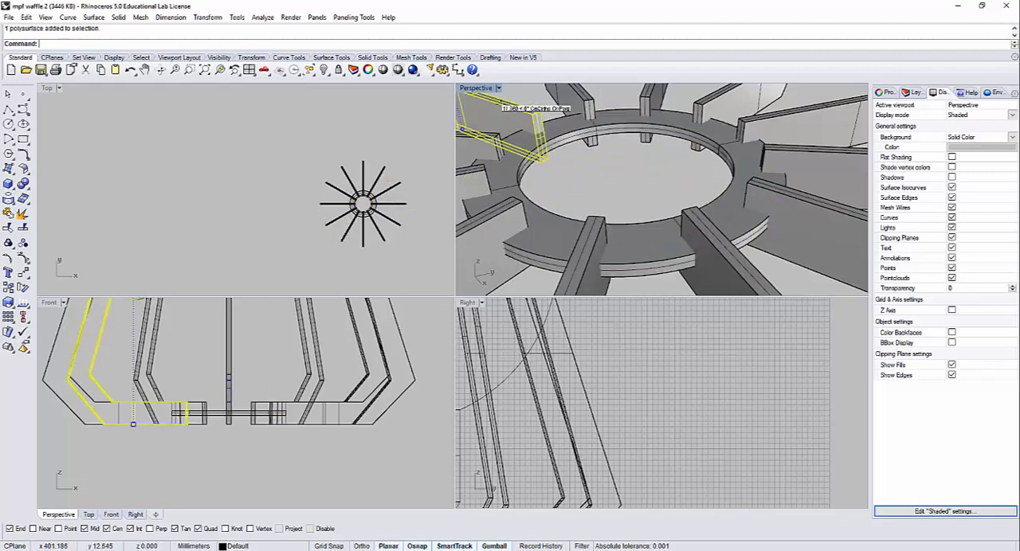
pyautogui.click(568, 105)
pyautogui.scroll(-5, 567, 106)
pyautogui.click(508, 130)
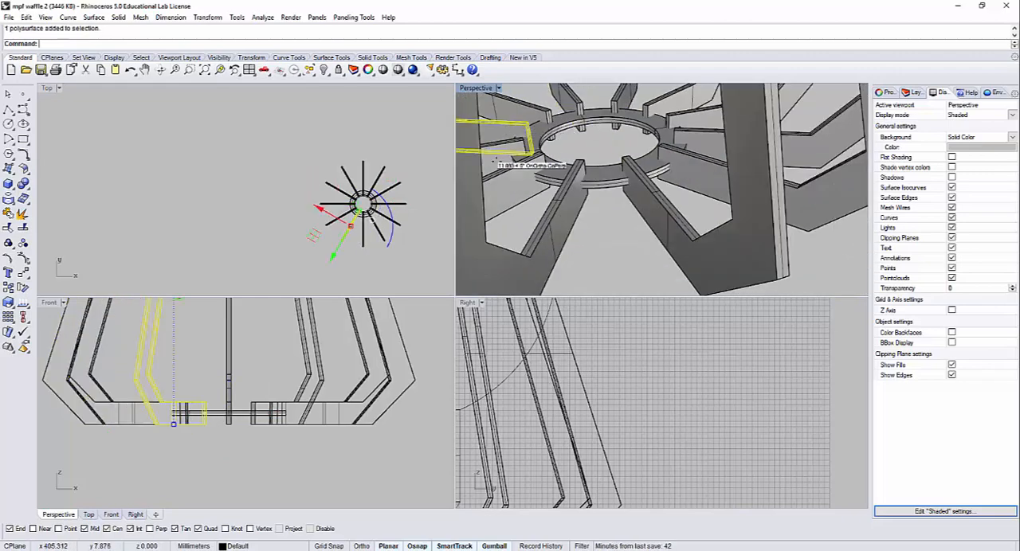
pyautogui.click(491, 160)
pyautogui.click(518, 187)
pyautogui.click(614, 221)
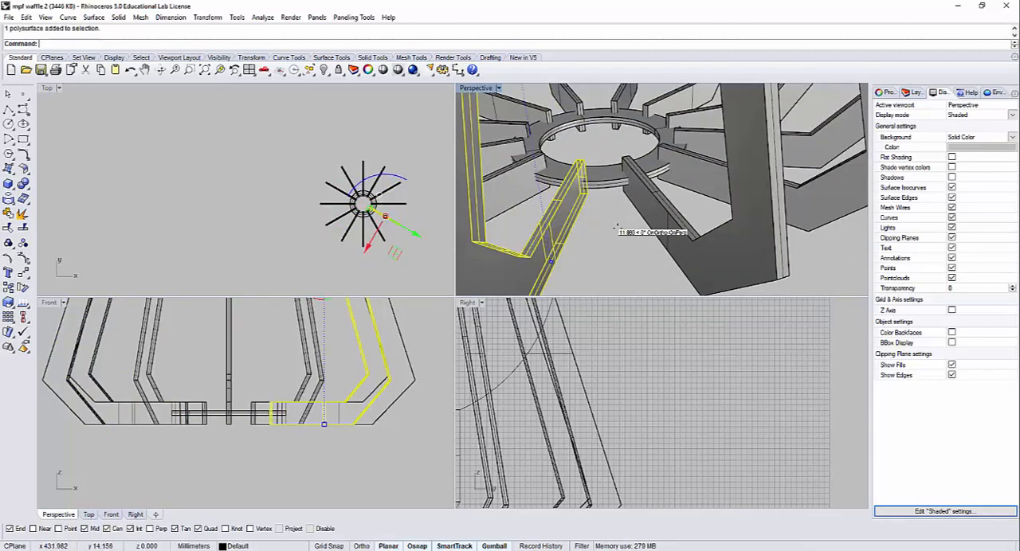
pyautogui.click(658, 208)
pyautogui.click(679, 175)
pyautogui.scroll(-3, 663, 184)
pyautogui.click(633, 234)
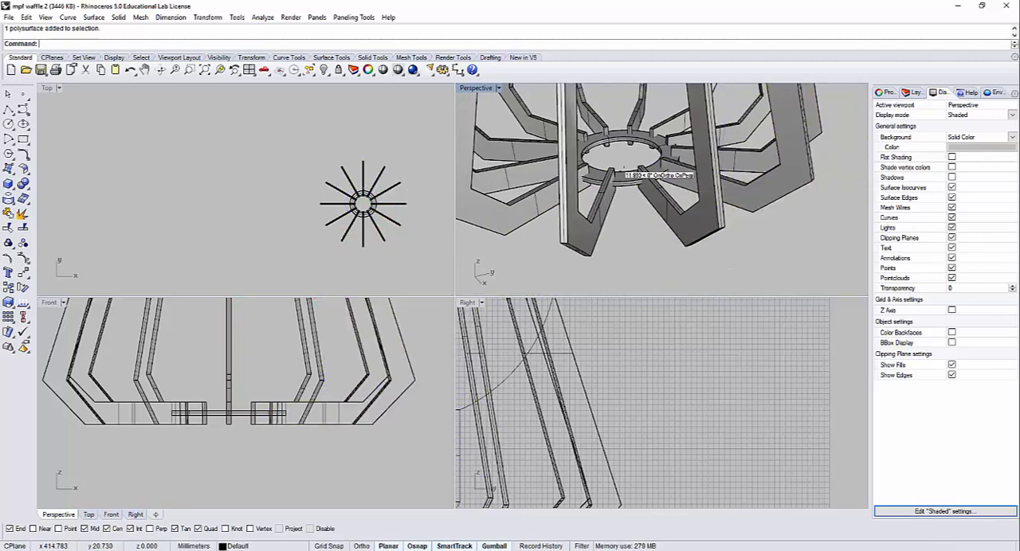
# Step: Copy the ring at the ribs' inner ends to the clipboard and clear the selection
pyautogui.click(624, 188)
pyautogui.click(663, 212)
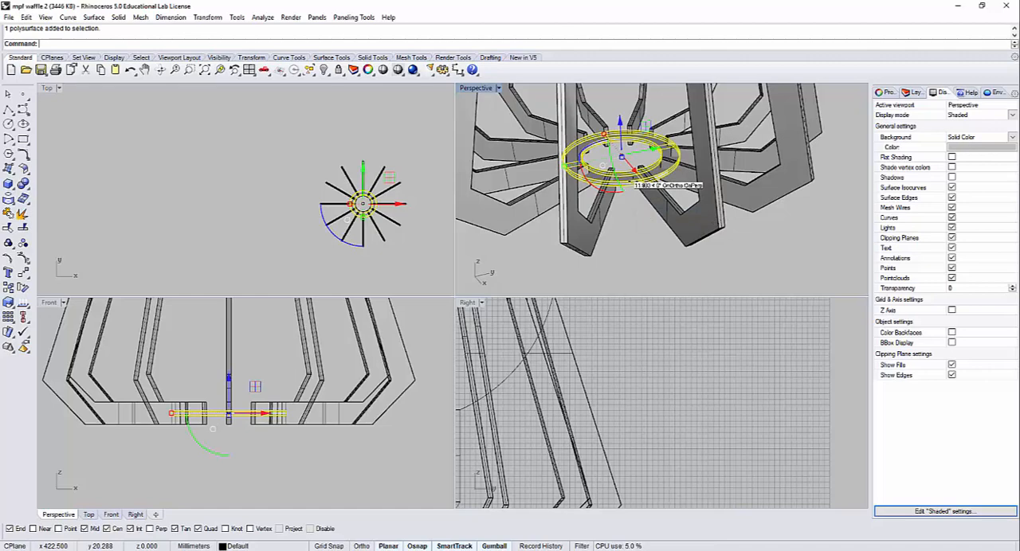
pyautogui.hotkey('ctrl', 'c')
pyautogui.press('Escape')
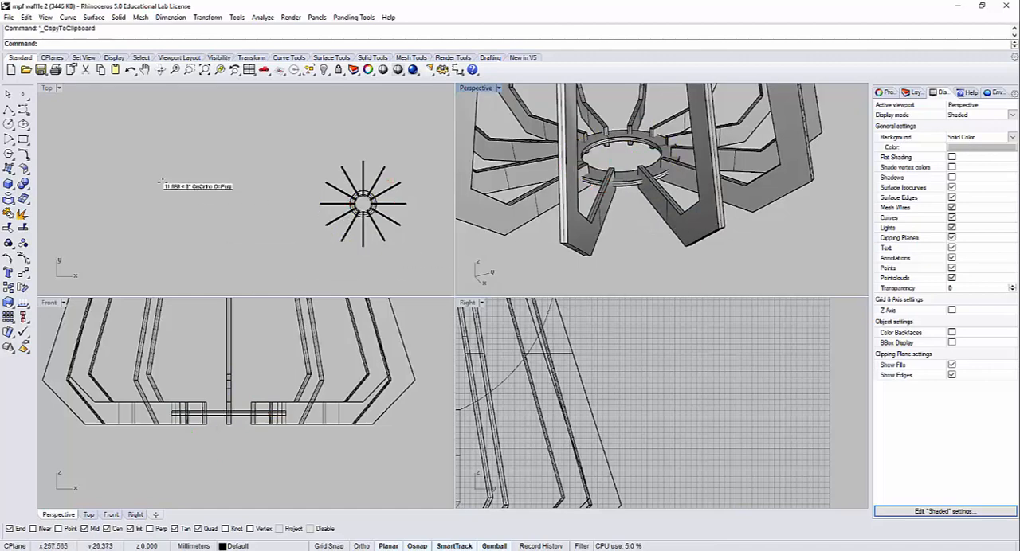
# Step: Subtract the base ring from all twelve solid ribs with Boolean Difference to cut their slots
pyautogui.click(26, 186)
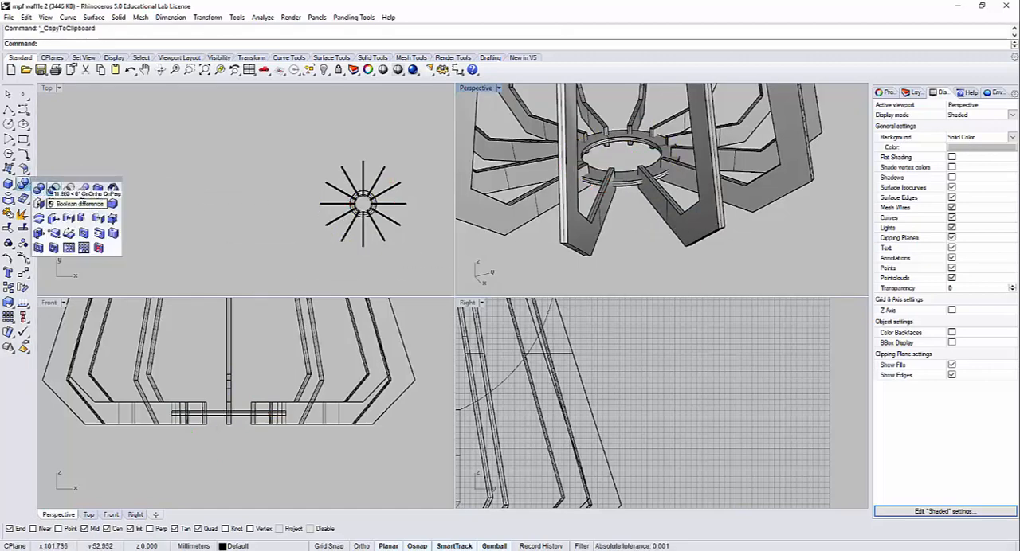
pyautogui.click(54, 188)
pyautogui.moveTo(647, 177); pyautogui.dragTo(647, 212, button='right')
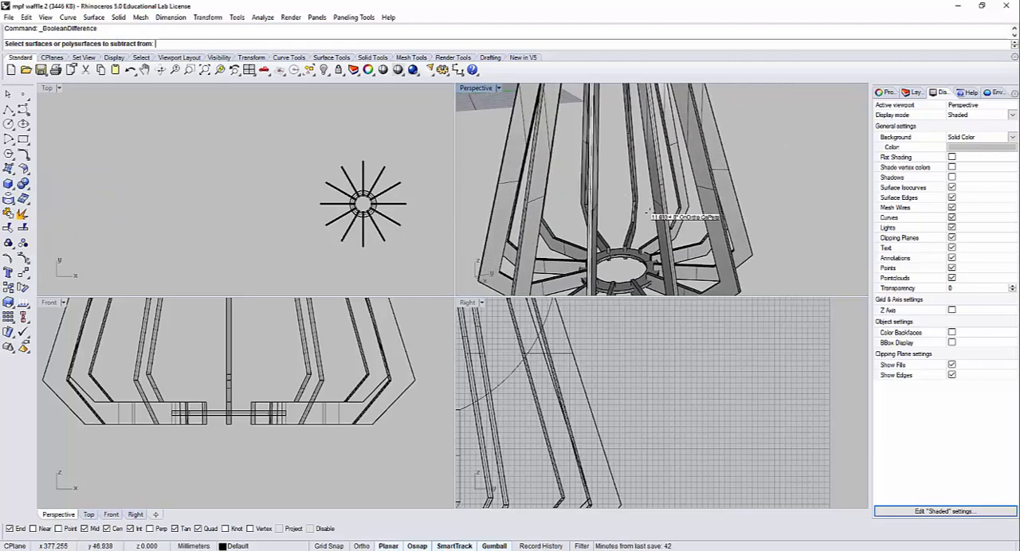
pyautogui.moveTo(767, 161); pyautogui.dragTo(481, 114)
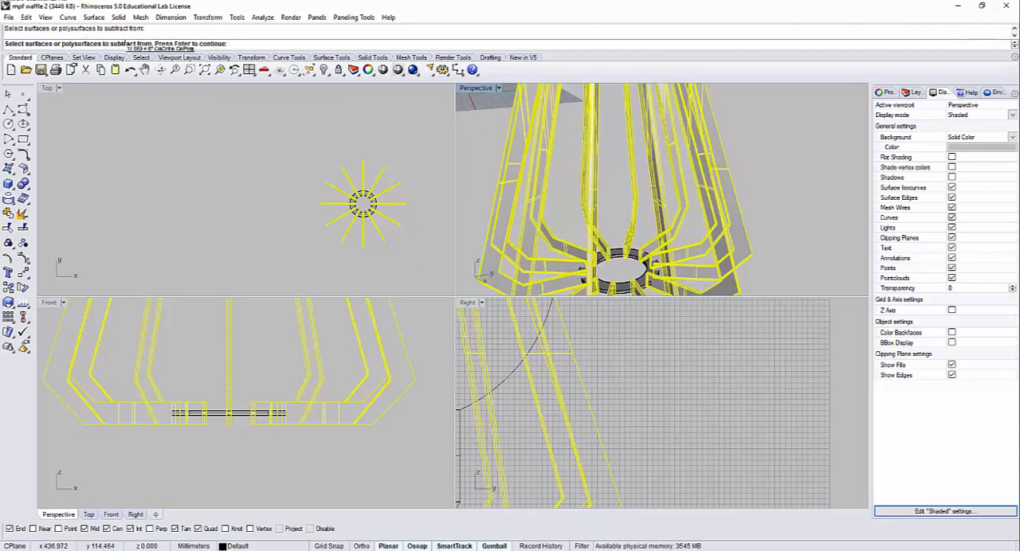
pyautogui.scroll(5, 611, 267)
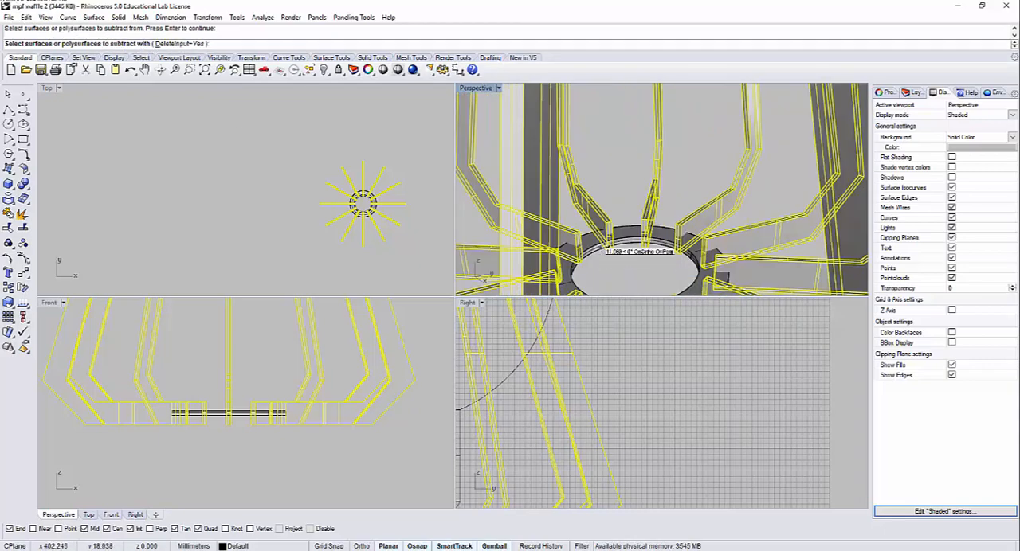
pyautogui.moveTo(610, 174); pyautogui.dragTo(635, 209, button='right')
pyautogui.click(627, 161)
pyautogui.press('Return')
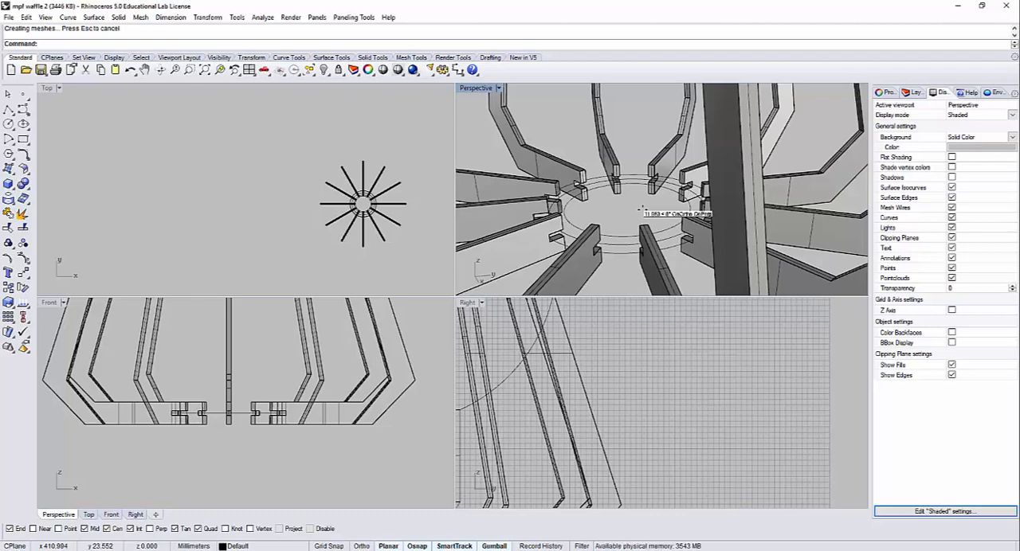
# Step: Hide the complete set of slotted ribs
pyautogui.moveTo(663, 171); pyautogui.dragTo(668, 261, button='right')
pyautogui.moveTo(749, 150); pyautogui.dragTo(789, 199, button='right')
pyautogui.moveTo(791, 199); pyautogui.dragTo(522, 165)
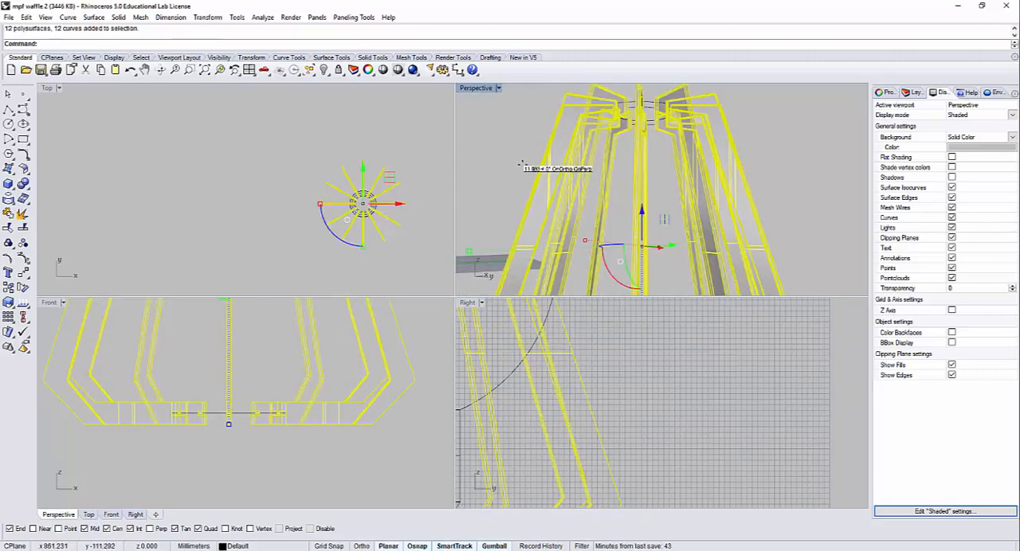
pyautogui.hotkey('ctrl', 'h')
# Step: Bring back the hidden lampshade and its ribs with ShowSelected, and hide the outer shade surface
pyautogui.hotkey('ctrl', 'shift', 'h')
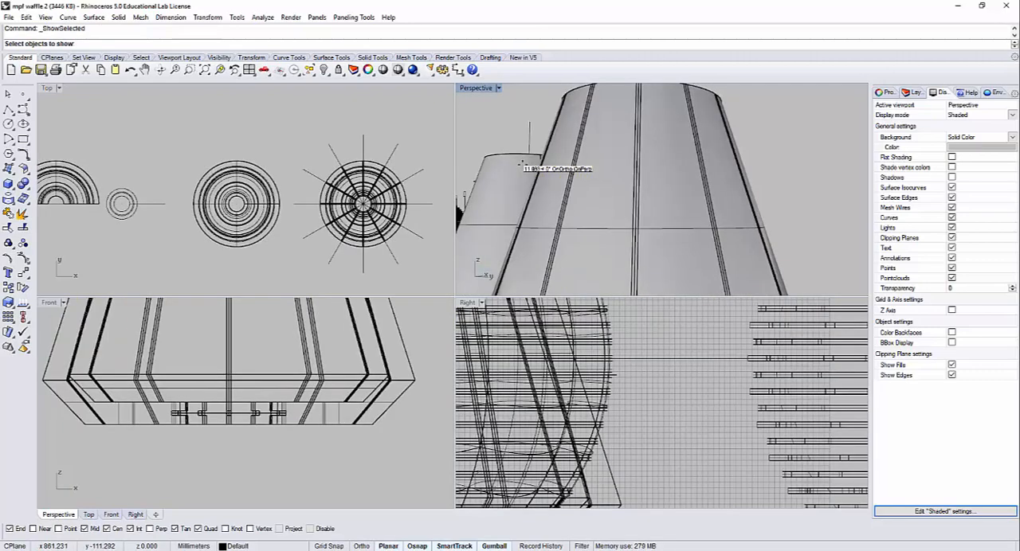
pyautogui.moveTo(521, 164); pyautogui.dragTo(763, 208, button='right')
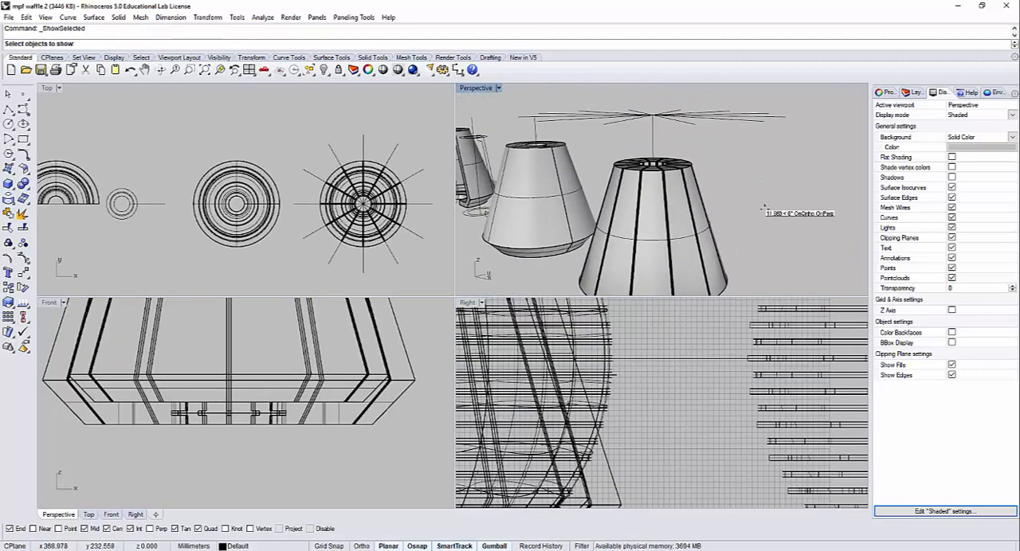
pyautogui.click(602, 182)
pyautogui.press('Return')
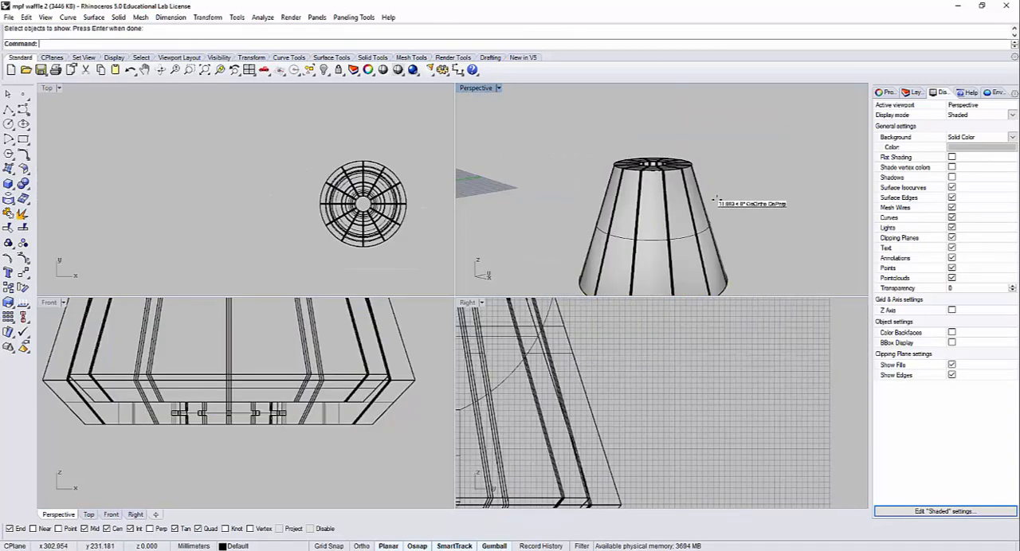
pyautogui.click(653, 202)
pyautogui.hotkey('ctrl', 'h')
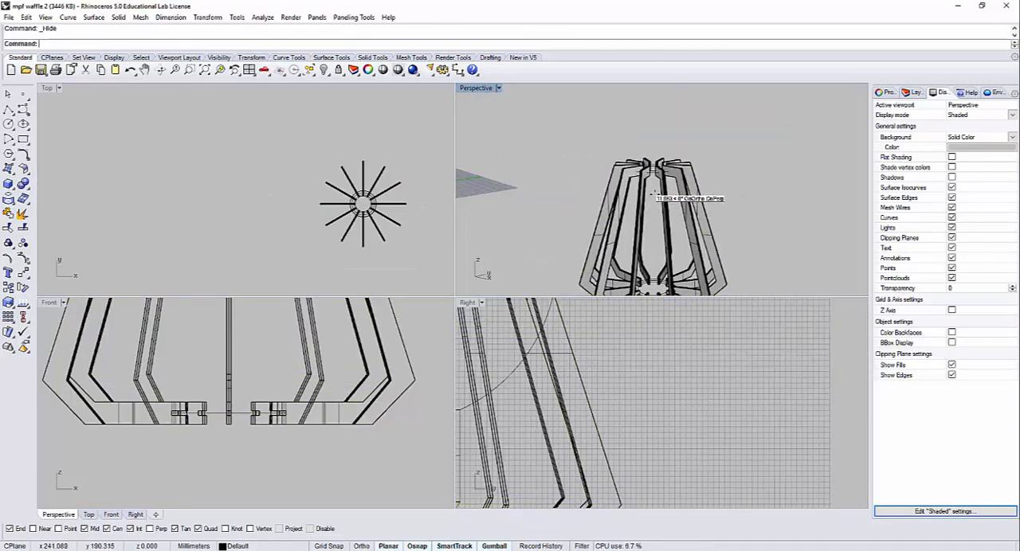
# Step: Hide the twelve solid ribs using SelPolysrf, excluding the two polysurfaces outside this lampshade from the selection
pyautogui.scroll(5, 661, 204)
pyautogui.write('Se')
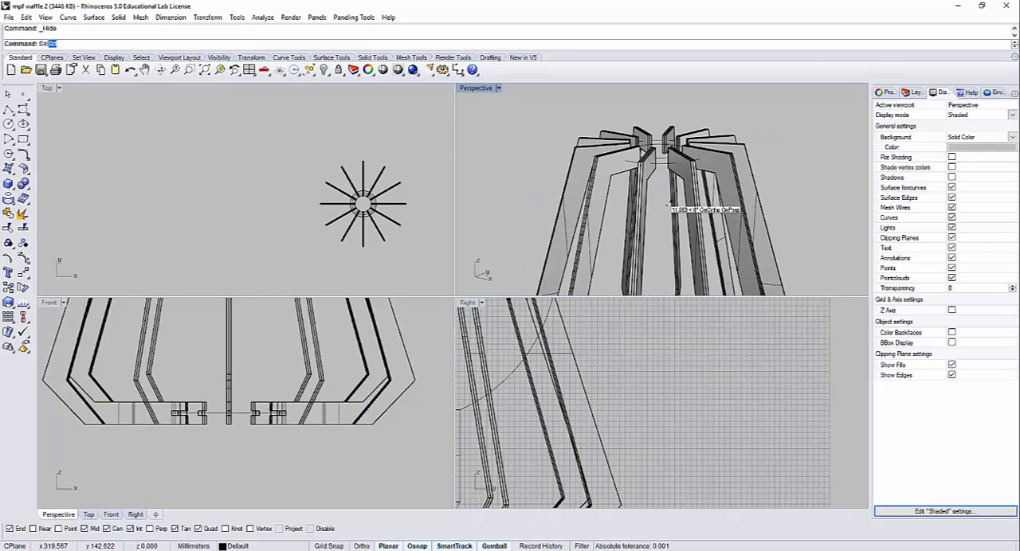
pyautogui.write('l')
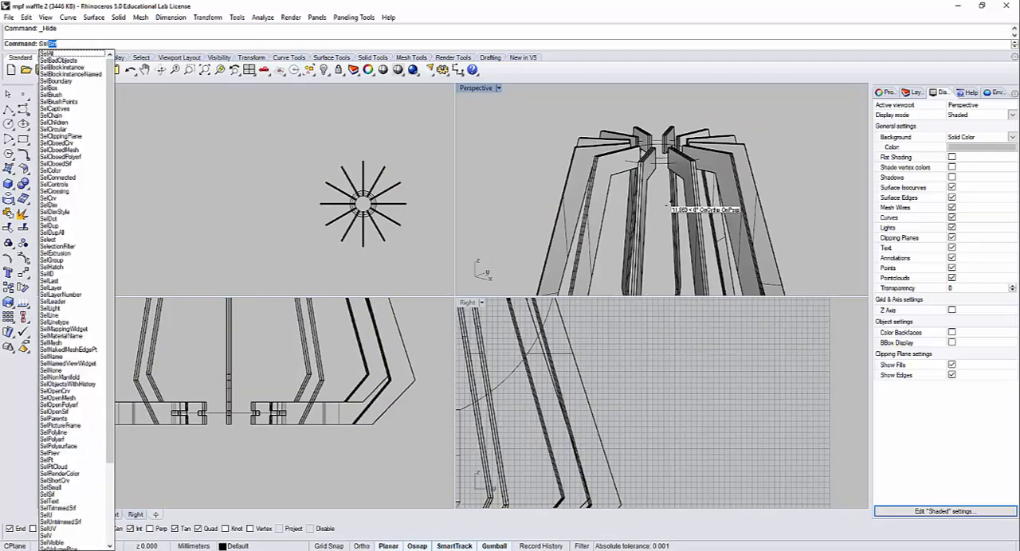
pyautogui.write('O')
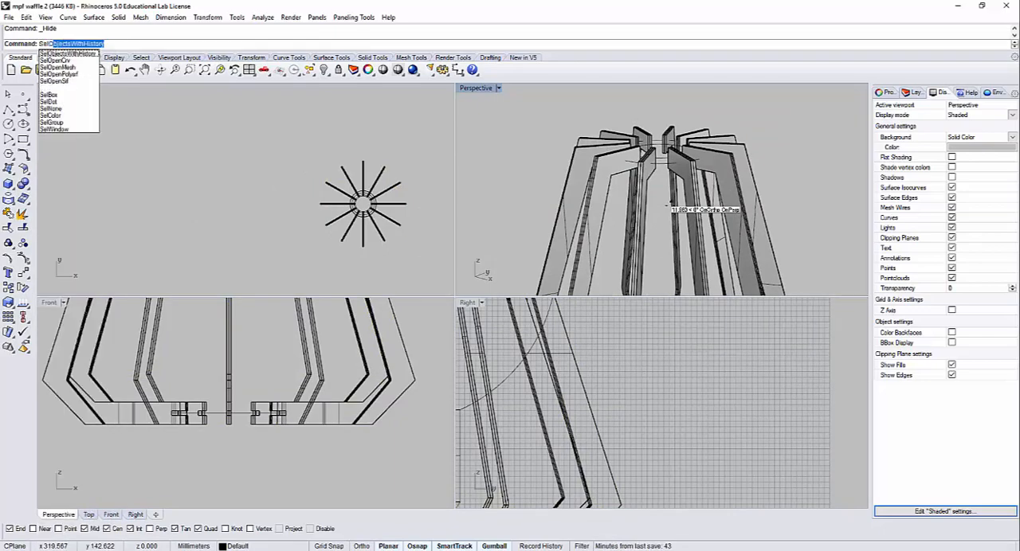
pyautogui.press('BackSpace')
pyautogui.press('BackSpace')
pyautogui.write('Po')
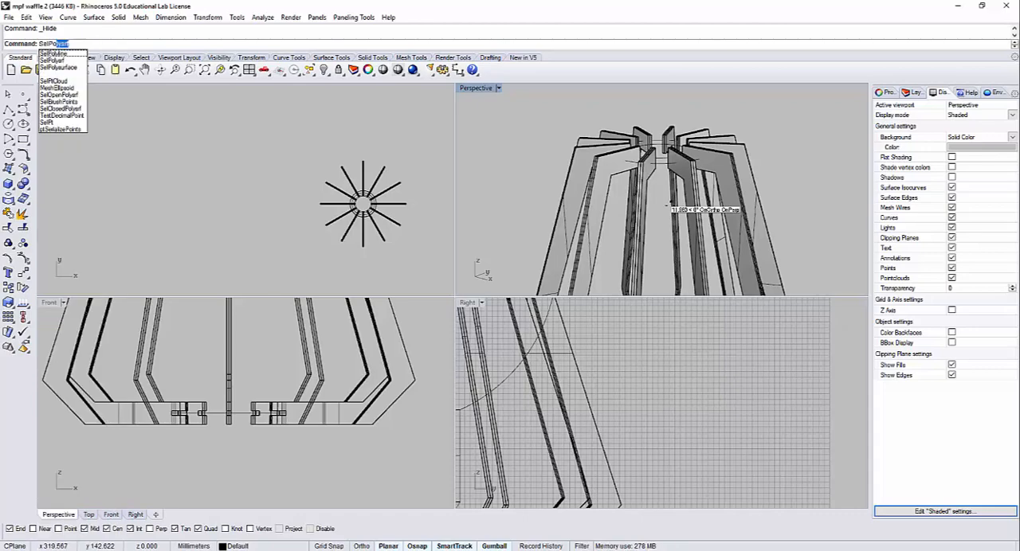
pyautogui.press('Return')
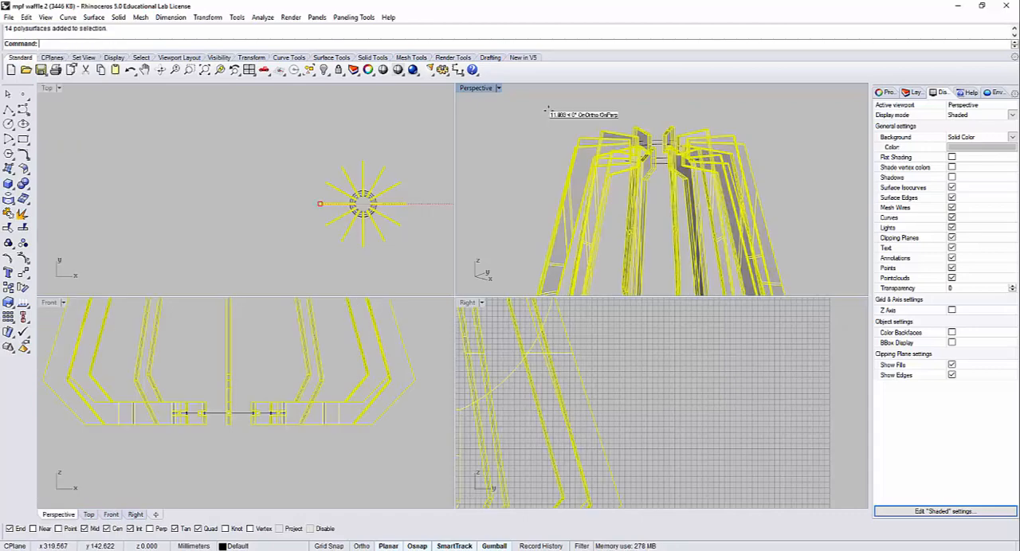
pyautogui.scroll(-6, 605, 163)
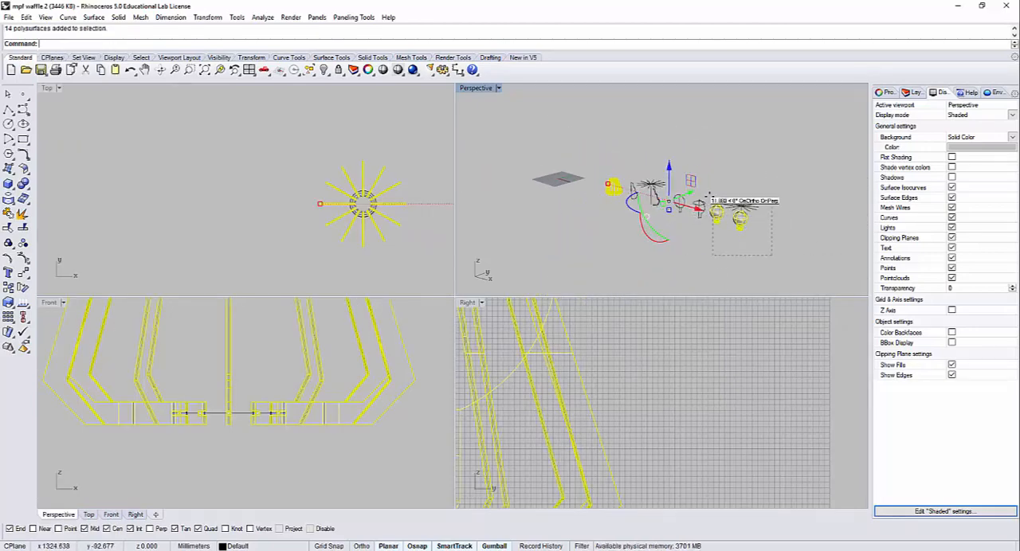
pyautogui.keyDown('ctrl'); pyautogui.moveTo(712, 209); pyautogui.dragTo(710, 206); pyautogui.keyUp('ctrl')
pyautogui.scroll(6, 609, 148)
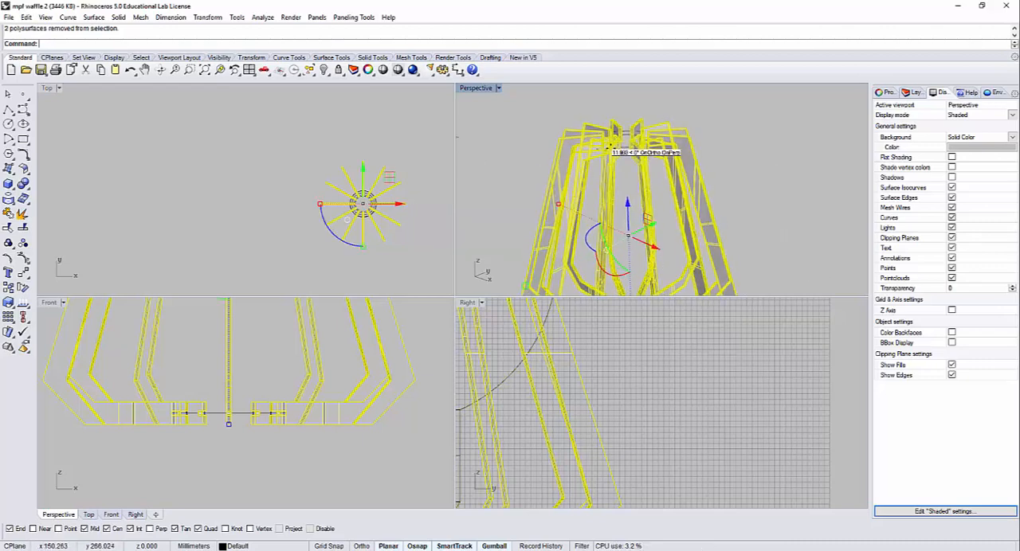
pyautogui.moveTo(609, 148); pyautogui.dragTo(629, 151, button='right')
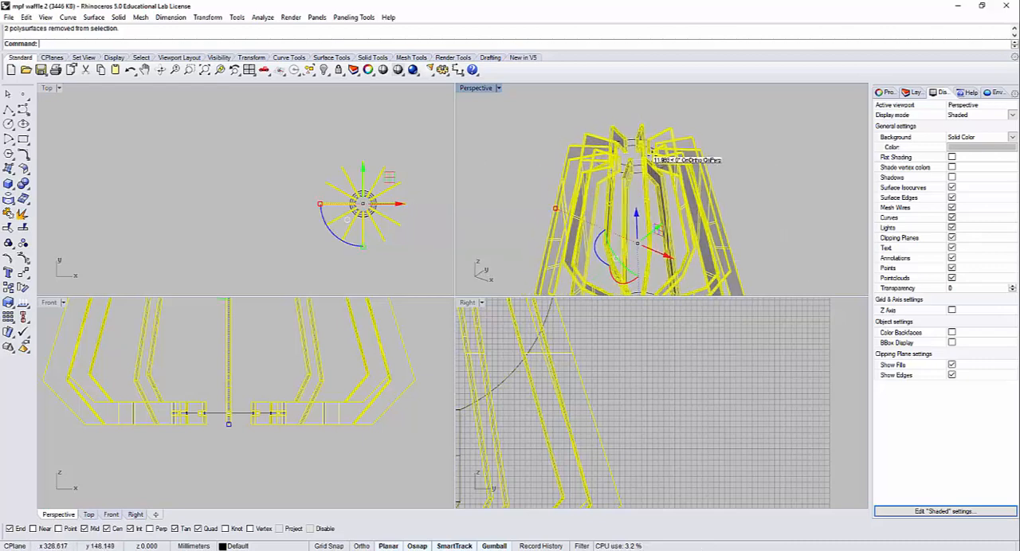
pyautogui.hotkey('ctrl', 'h')
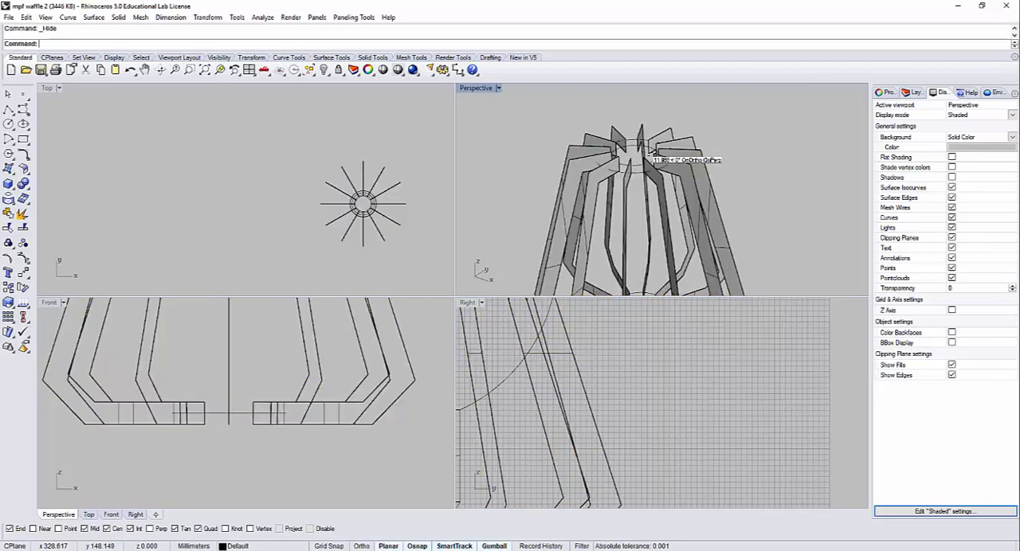
# Step: Maximize the Perspective viewport and frame the upper ends of the flat rib surfaces
pyautogui.scroll(3, 642, 147)
pyautogui.scroll(-2, 642, 147)
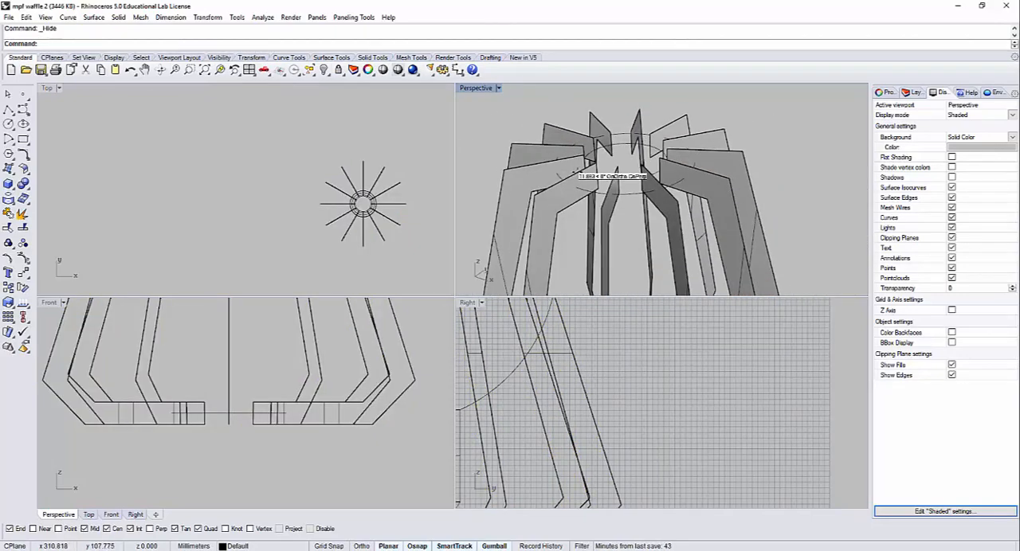
pyautogui.scroll(-5, 566, 136)
pyautogui.moveTo(578, 150); pyautogui.dragTo(464, 96, button='right')
pyautogui.doubleClick(475, 88)
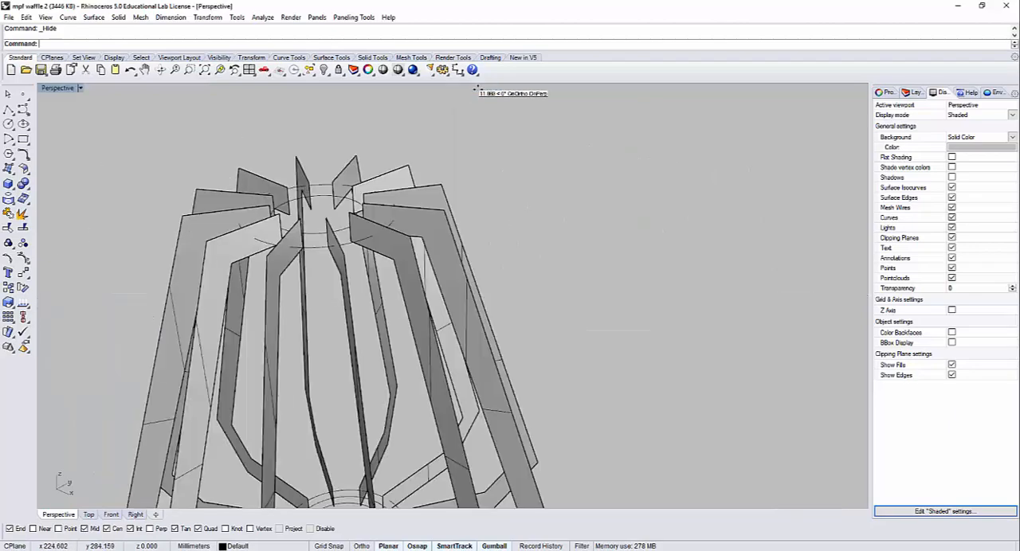
pyautogui.moveTo(375, 196); pyautogui.dragTo(553, 306, button='right')
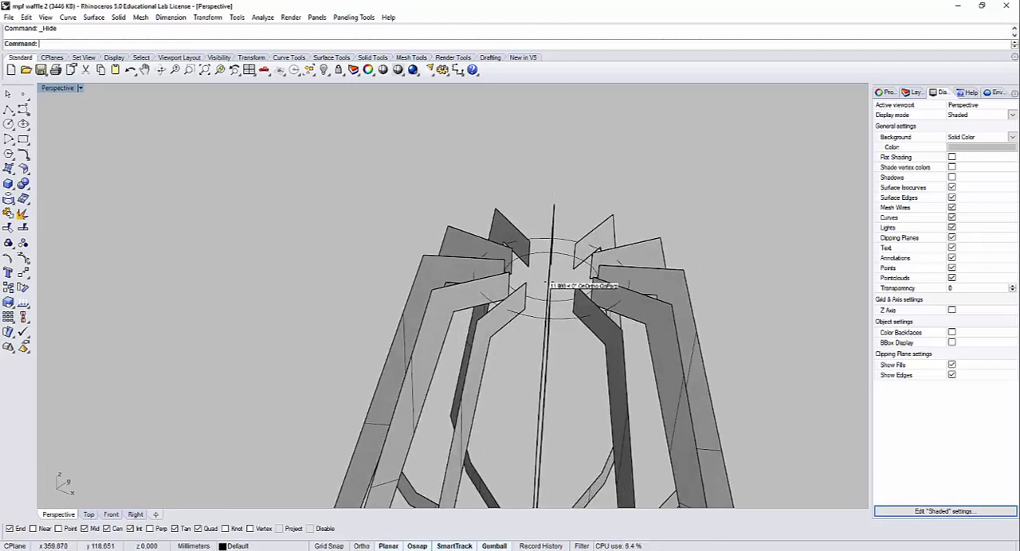
# Step: Create a flat ring surface from the two concentric circles at the ribs' upper ends with PlanarSrf
pyautogui.scroll(4, 540, 248)
pyautogui.click(544, 253)
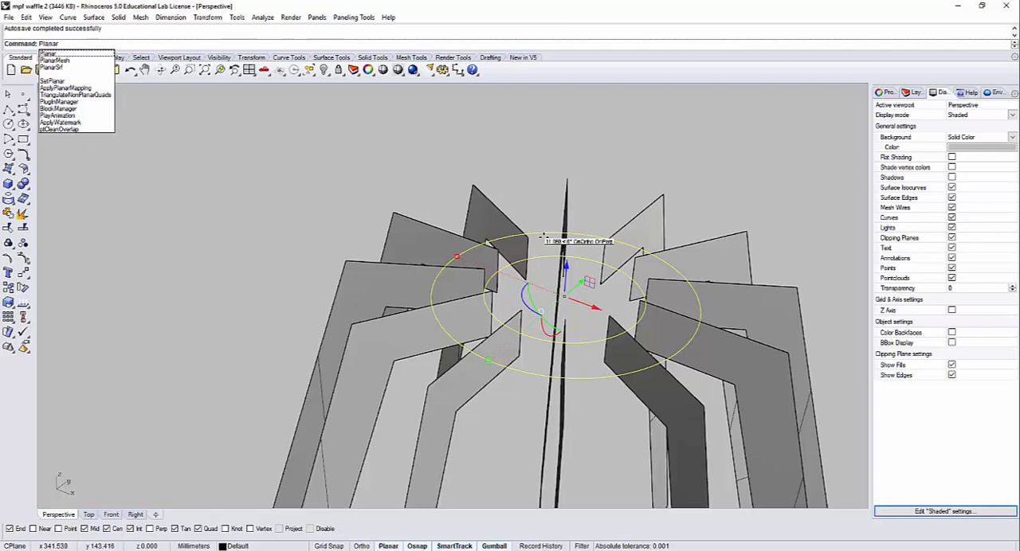
pyautogui.press('Down')
pyautogui.press('Down')
pyautogui.press('Down')
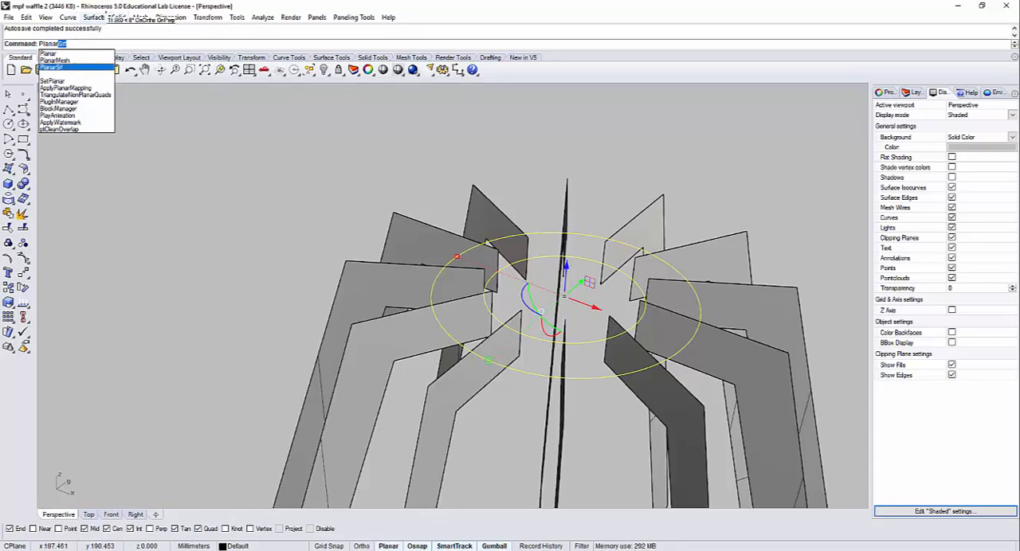
pyautogui.press('Return')
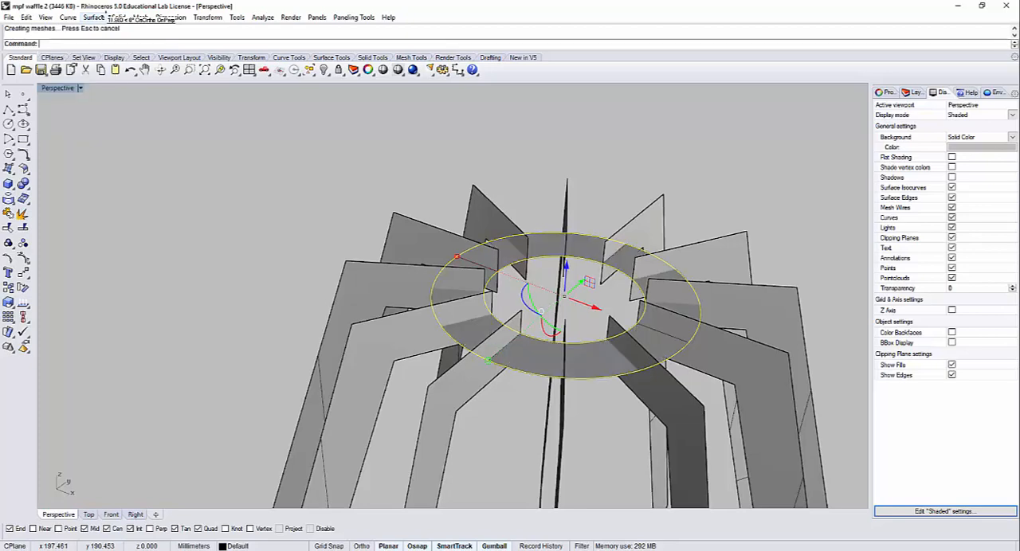
pyautogui.click(225, 209)
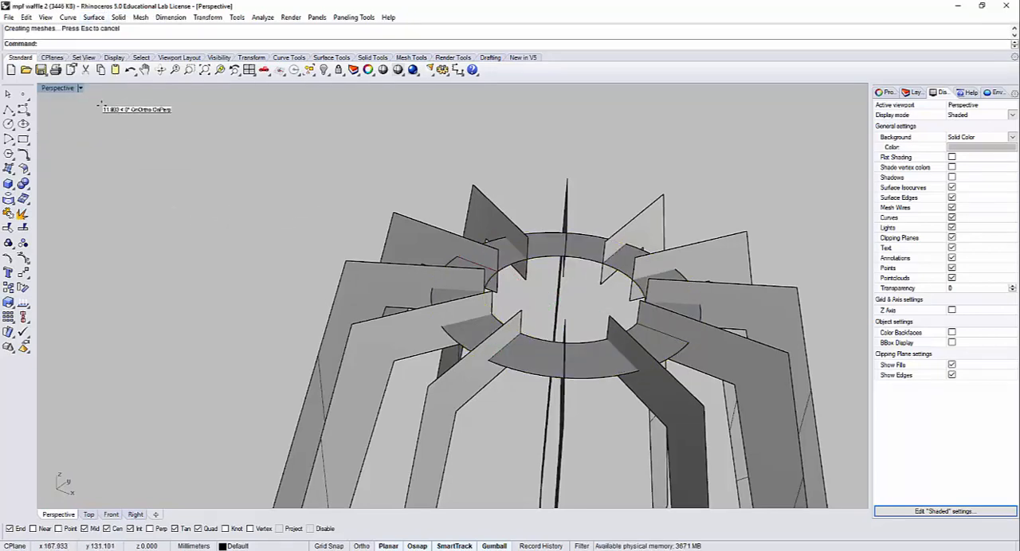
# Step: Set the Perspective viewport's display mode to Ghosted
pyautogui.click(79, 88)
pyautogui.click(104, 132)
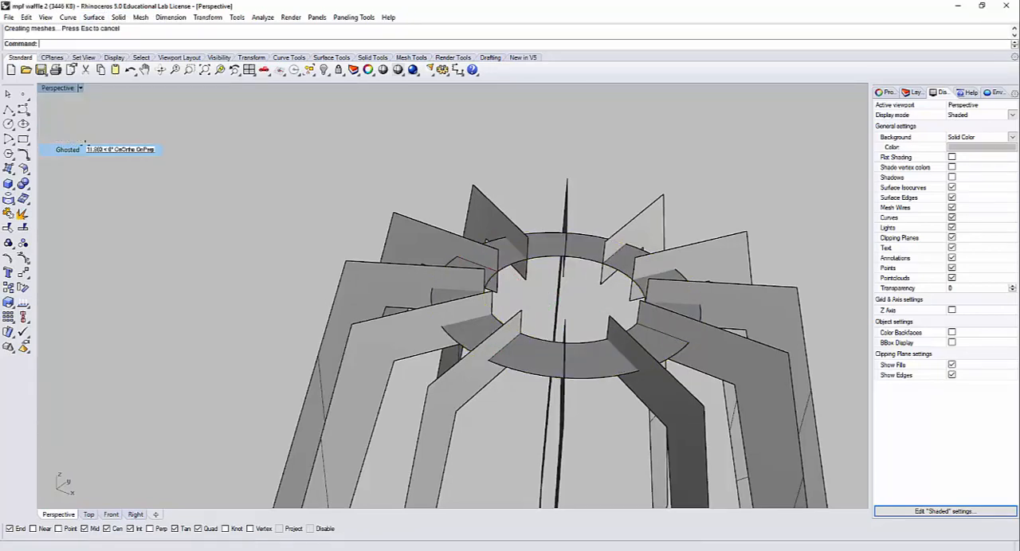
# Step: Create the intersection curves between the flat ring surface and the ribs by running Intersect on all visible objects
pyautogui.moveTo(519, 292); pyautogui.dragTo(478, 303, button='right')
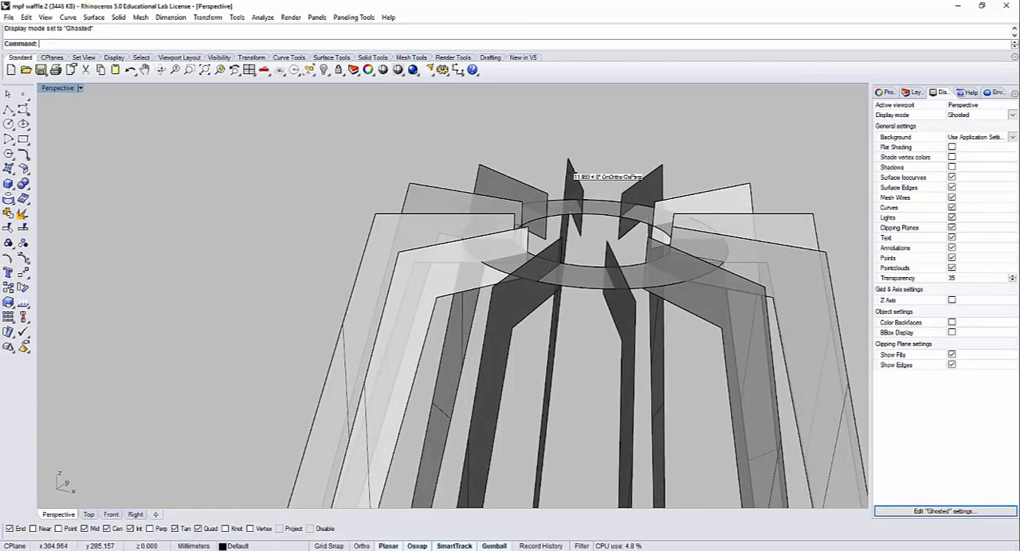
pyautogui.write('Intes')
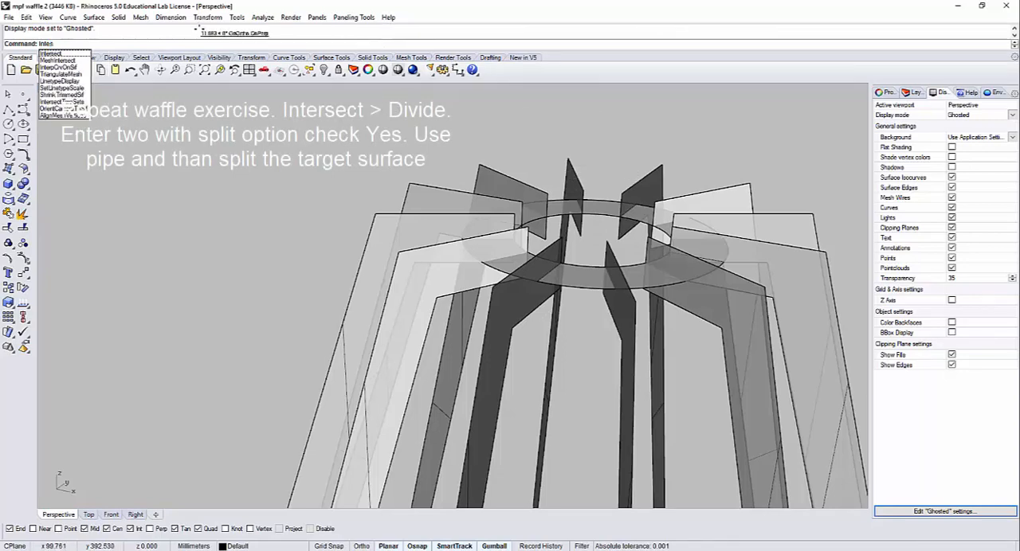
pyautogui.click(69, 53)
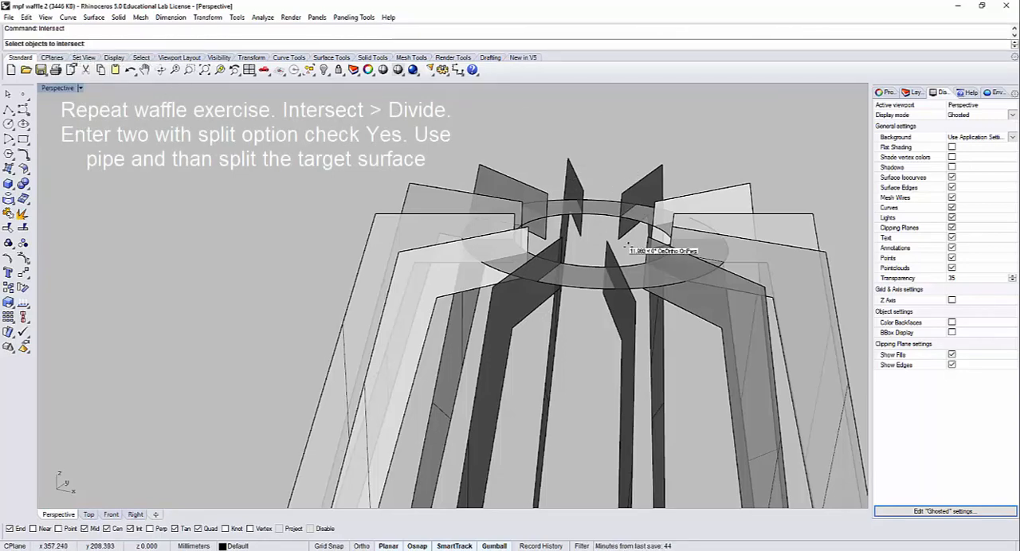
pyautogui.moveTo(715, 287); pyautogui.dragTo(710, 273, button='right')
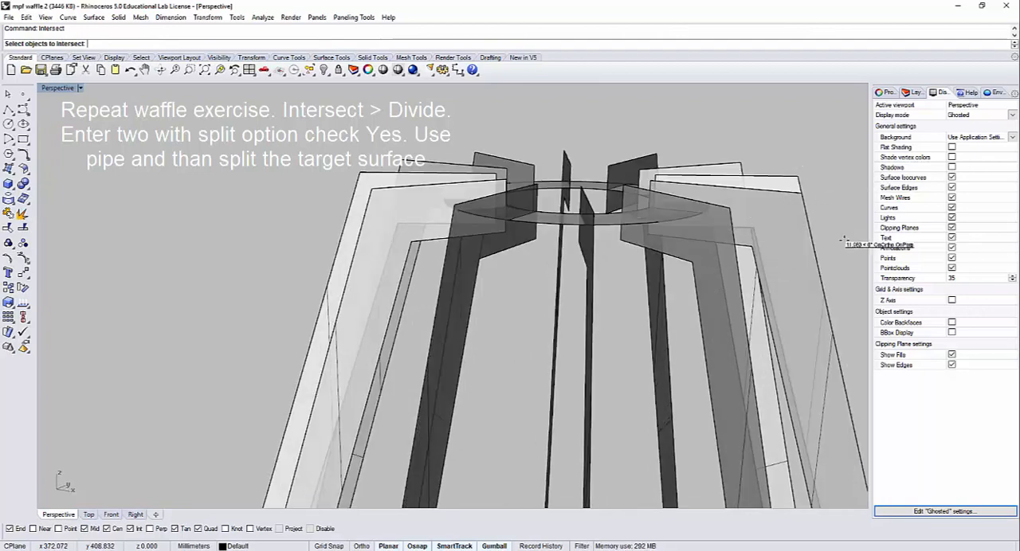
pyautogui.hotkey('ctrl', 'a')
pyautogui.moveTo(587, 133); pyautogui.dragTo(592, 151, button='right')
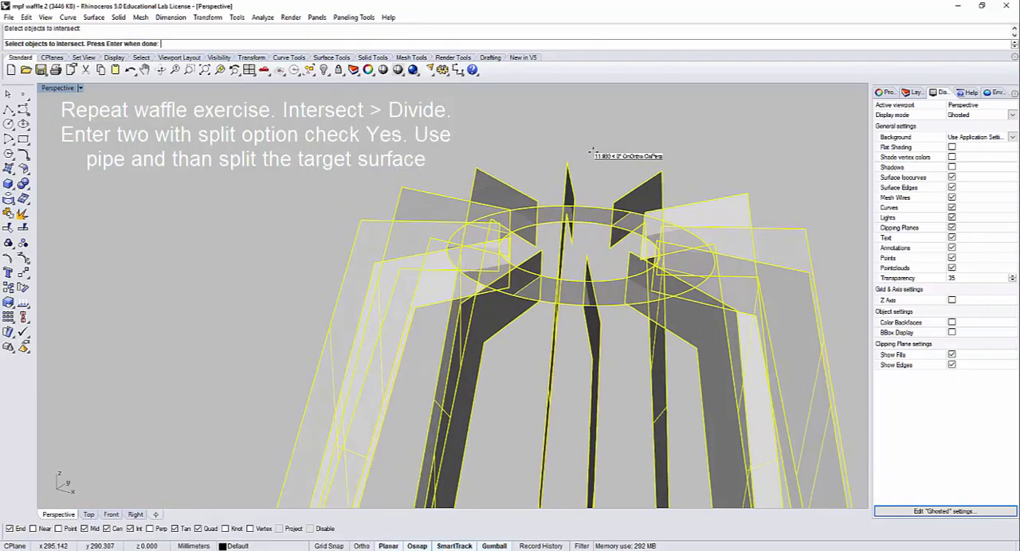
pyautogui.press('Return')
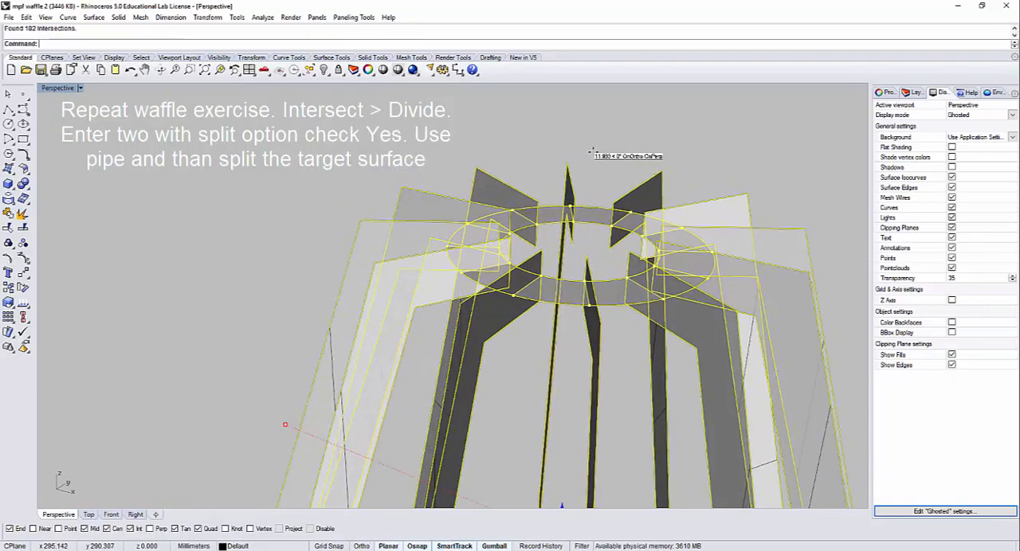
pyautogui.moveTo(588, 169); pyautogui.dragTo(627, 182, button='right')
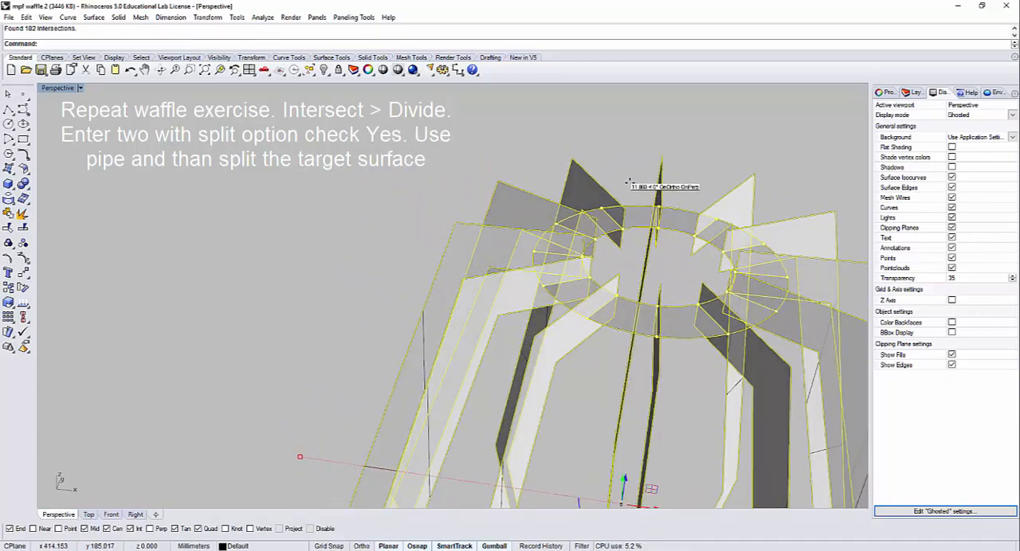
pyautogui.press('Escape')
# Step: Set the Perspective viewport's display mode to Wireframe and clear the ring surface selection
pyautogui.scroll(3, 611, 204)
pyautogui.click(611, 207)
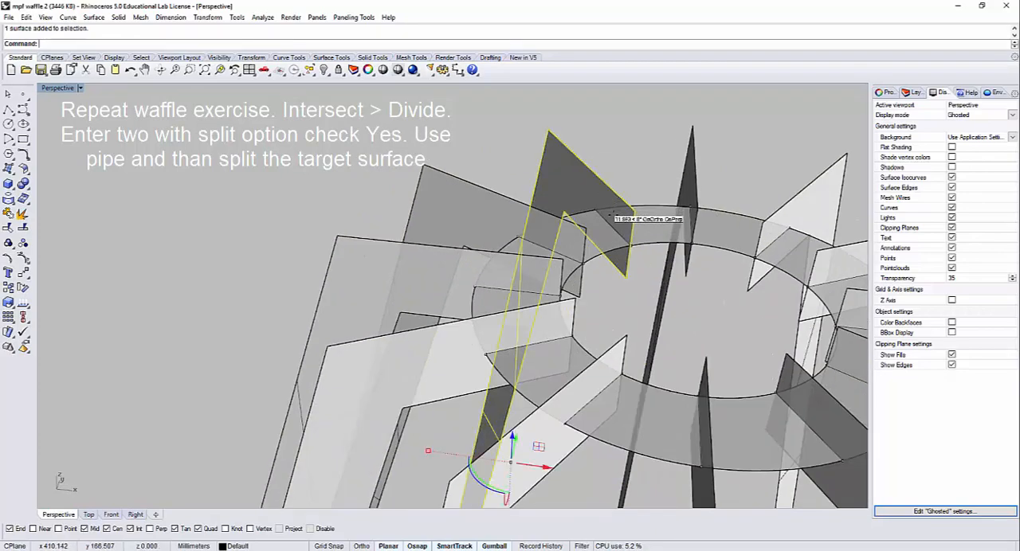
pyautogui.click(641, 230)
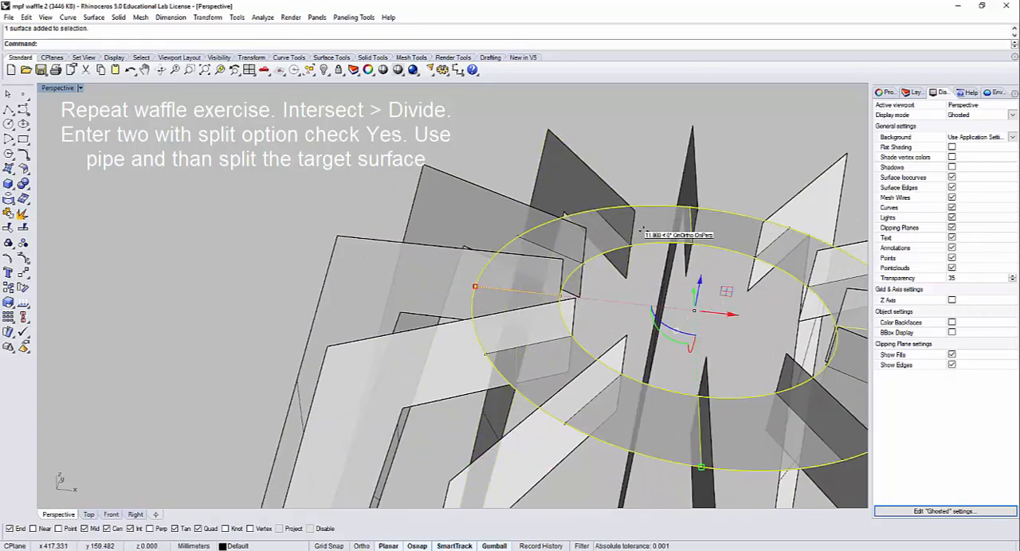
pyautogui.click(80, 87)
pyautogui.click(67, 126)
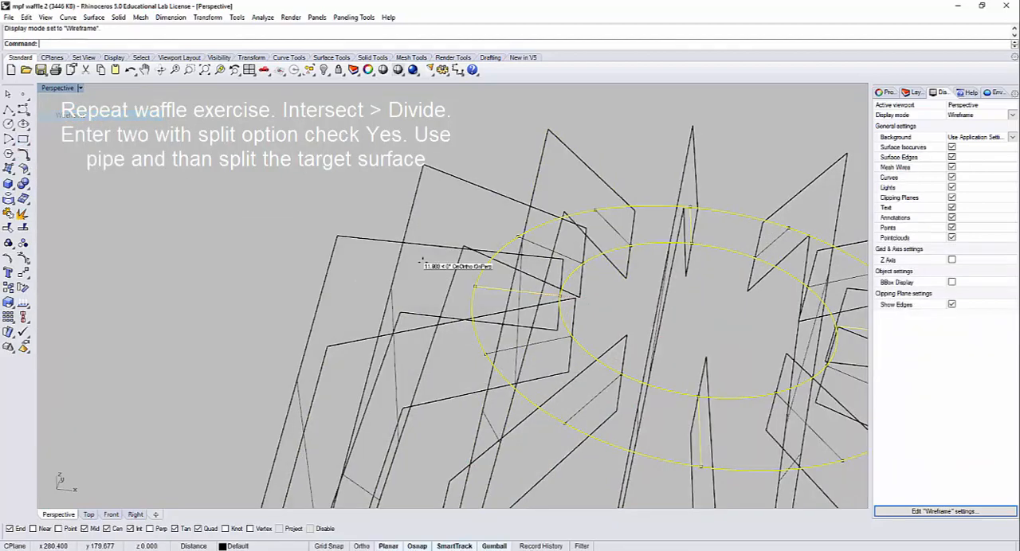
pyautogui.press('Escape')
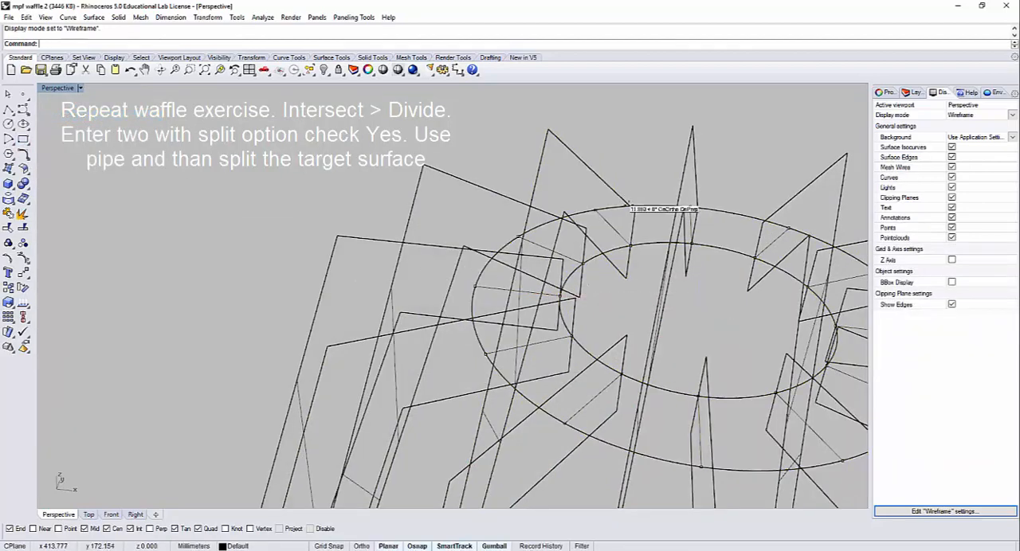
# Step: Select a short intersection line that crosses the ring between its inner and outer circles at one rib
pyautogui.click(618, 228)
pyautogui.moveTo(621, 233); pyautogui.dragTo(504, 258, button='right')
pyautogui.press('Escape')
pyautogui.click(618, 235)
pyautogui.click(634, 224)
pyautogui.scroll(-5, 409, 239)
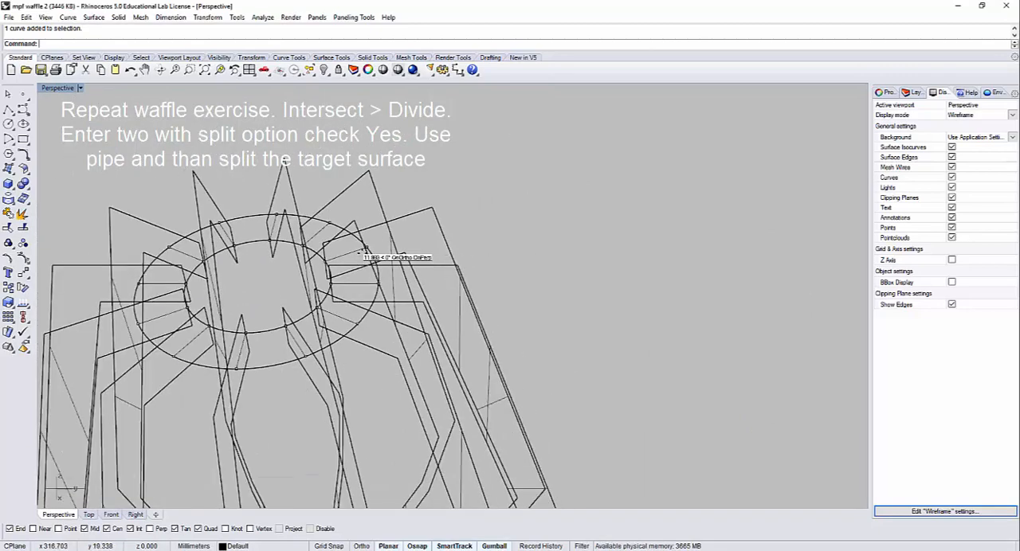
pyautogui.moveTo(371, 257); pyautogui.dragTo(414, 271, button='right')
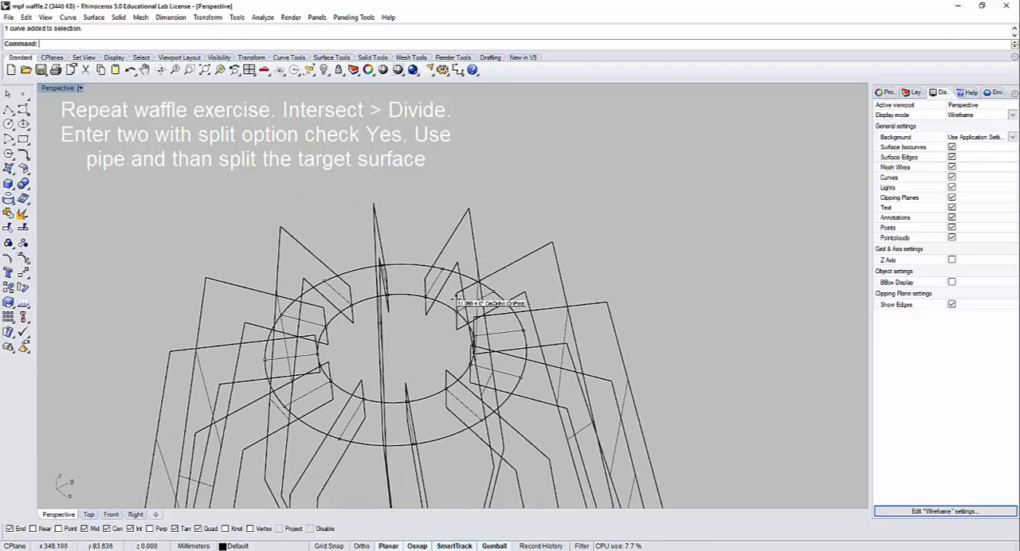
pyautogui.scroll(3, 455, 297)
pyautogui.click(421, 254)
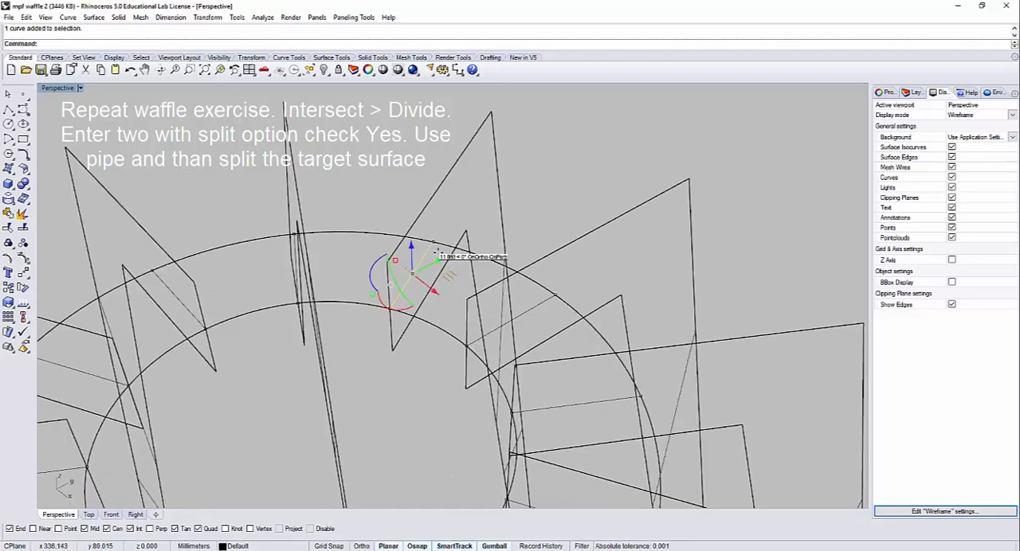
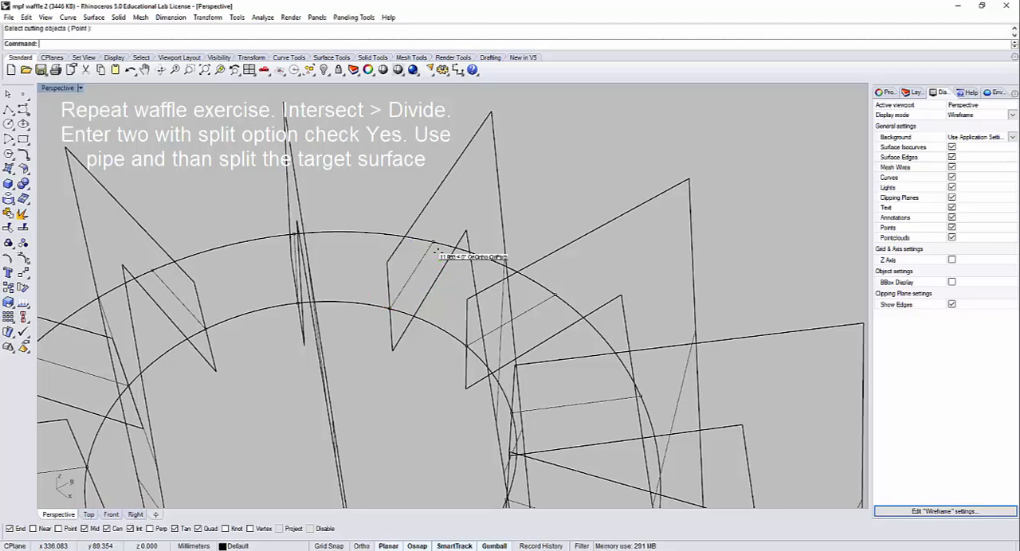
# Step: Divide the short intersection line across the ring into 2 segments with the Split option set to Yes
pyautogui.click(419, 262)
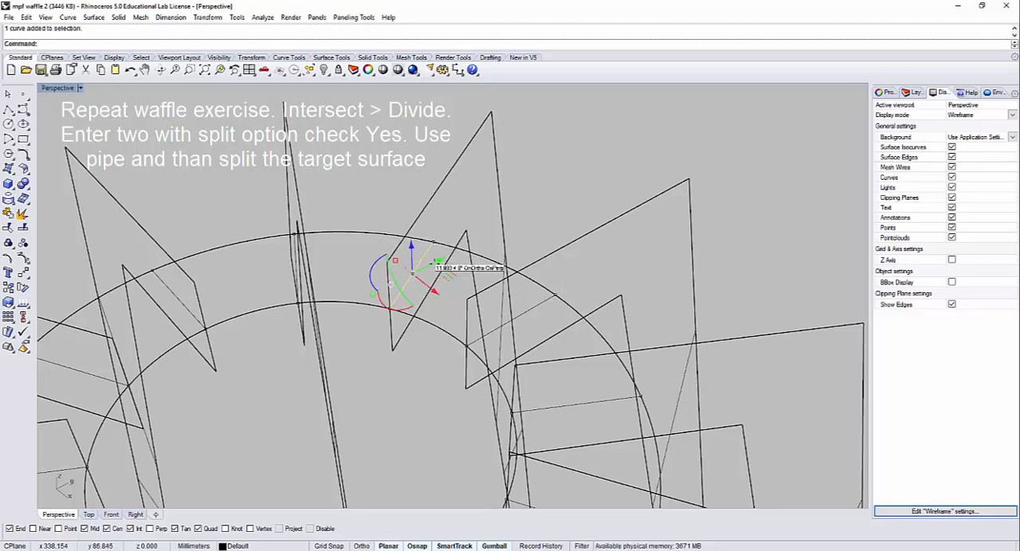
pyautogui.press('Return')
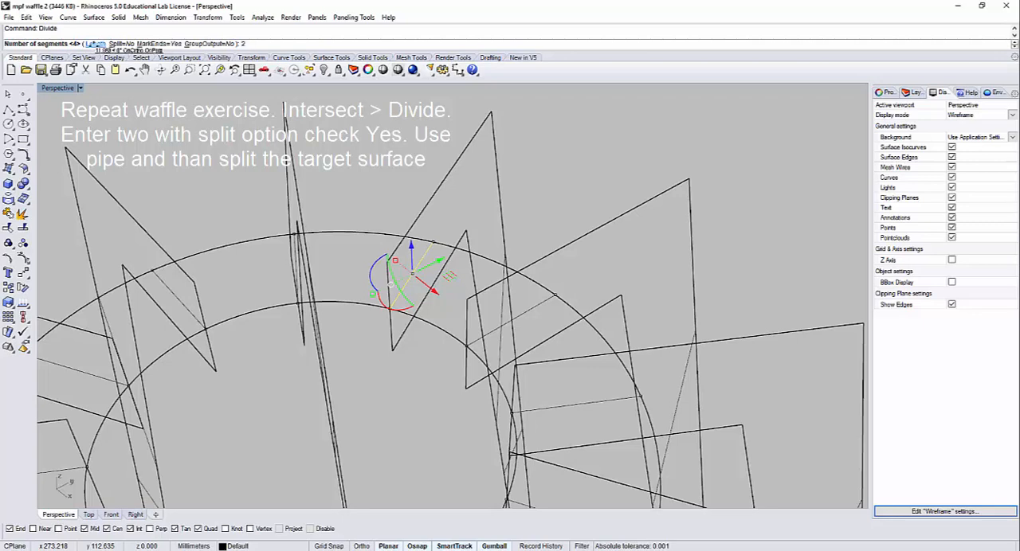
pyautogui.write('2')
pyautogui.click(118, 44)
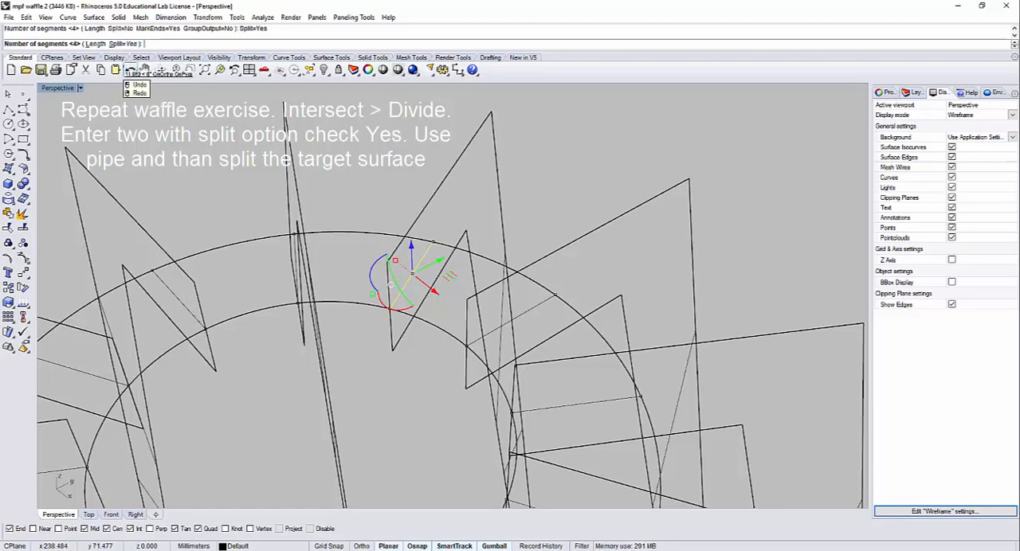
pyautogui.press('Return')
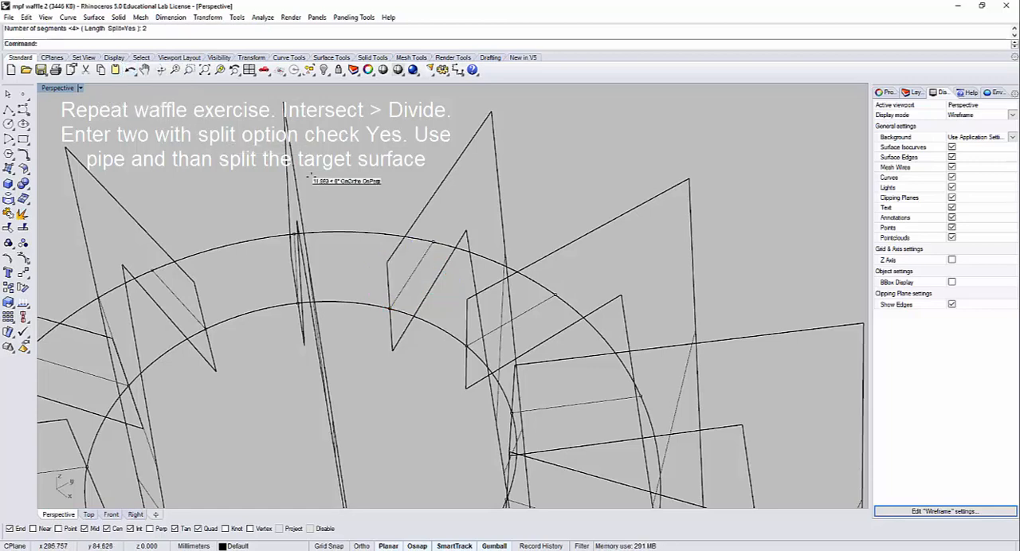
# Step: Try a pipe with a 1.000 radius at both ends around the outer half of the split intersection line
pyautogui.click(417, 267)
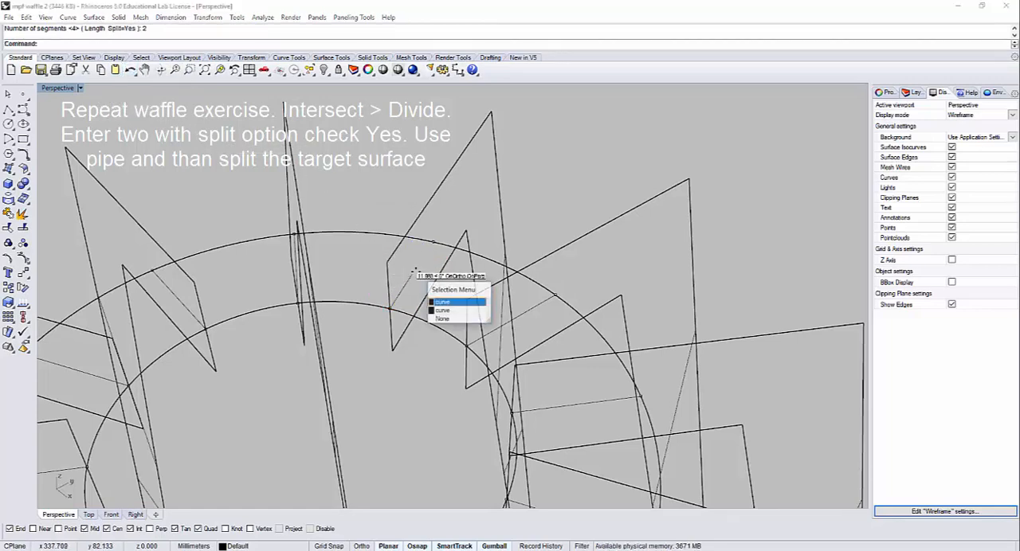
pyautogui.click(447, 300)
pyautogui.moveTo(447, 298); pyautogui.dragTo(381, 282, button='right')
pyautogui.click(364, 282)
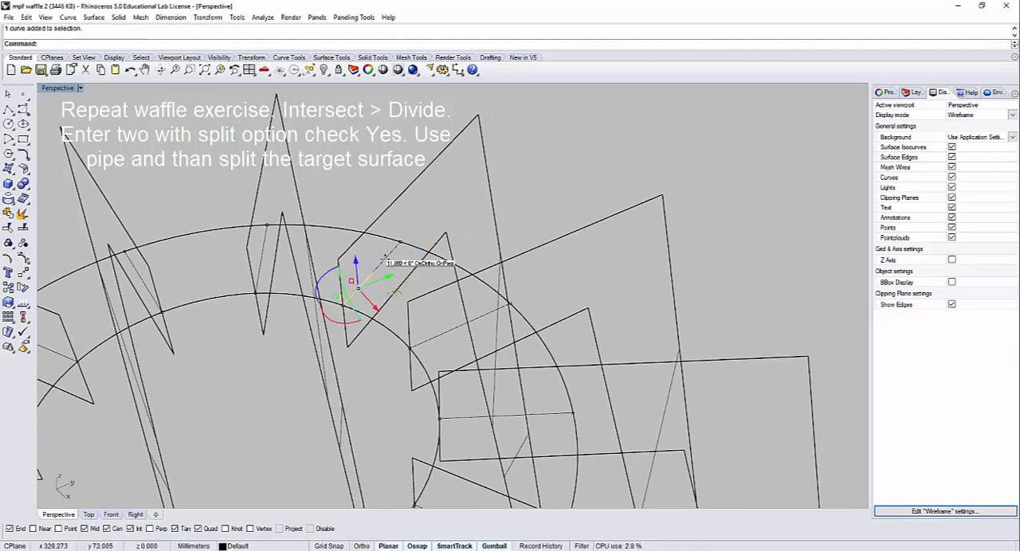
pyautogui.click(383, 261)
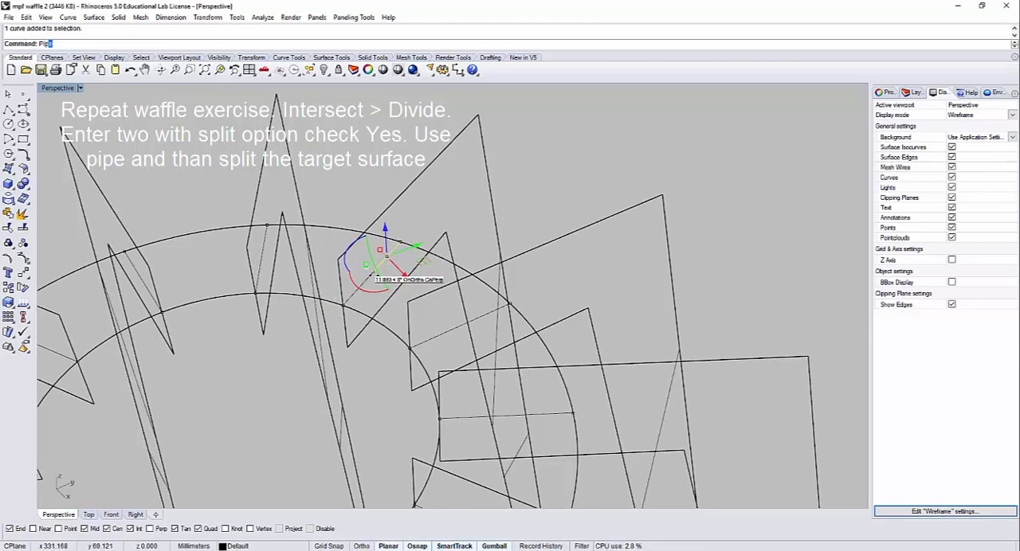
pyautogui.write('Pip')
pyautogui.press('Return')
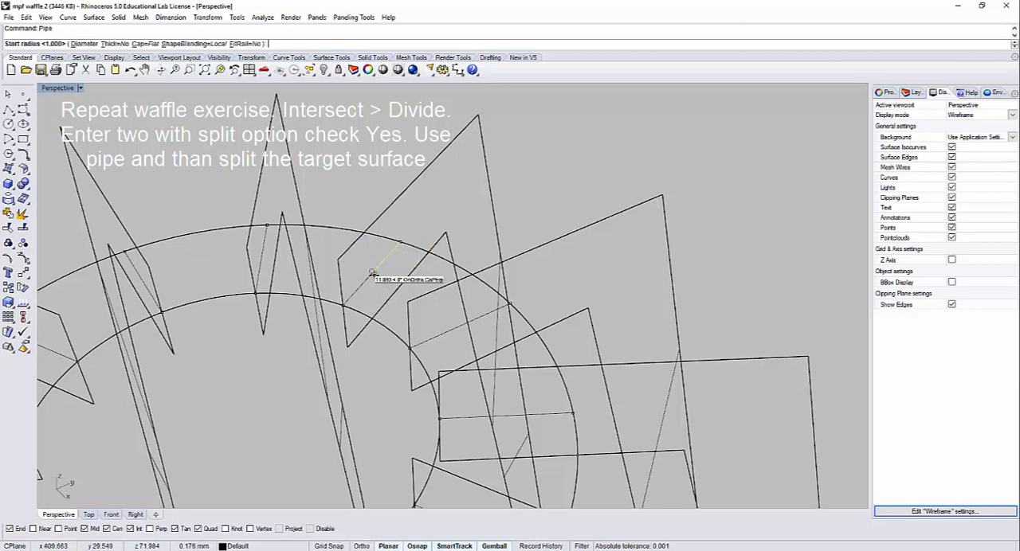
pyautogui.click(383, 274)
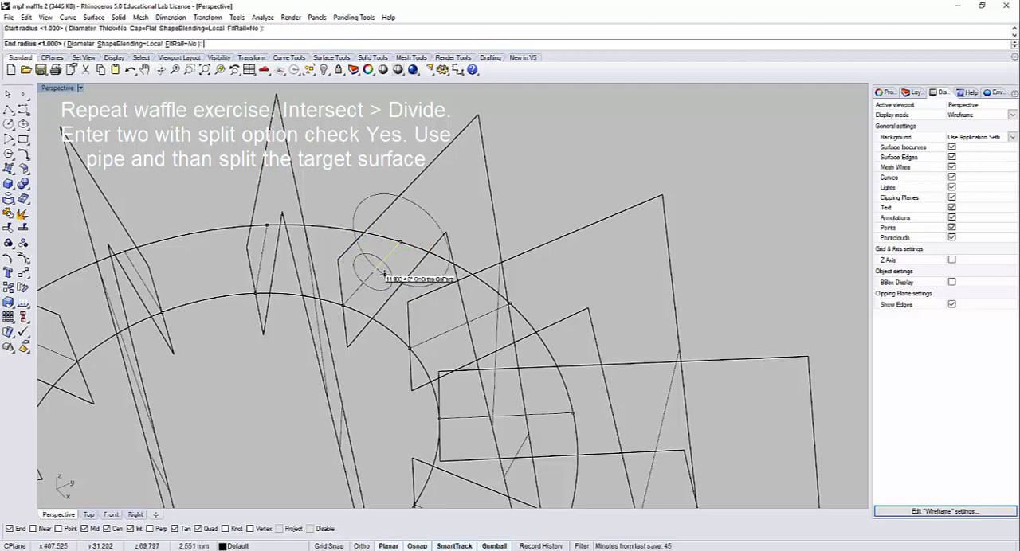
pyautogui.click(383, 274)
pyautogui.press('Return')
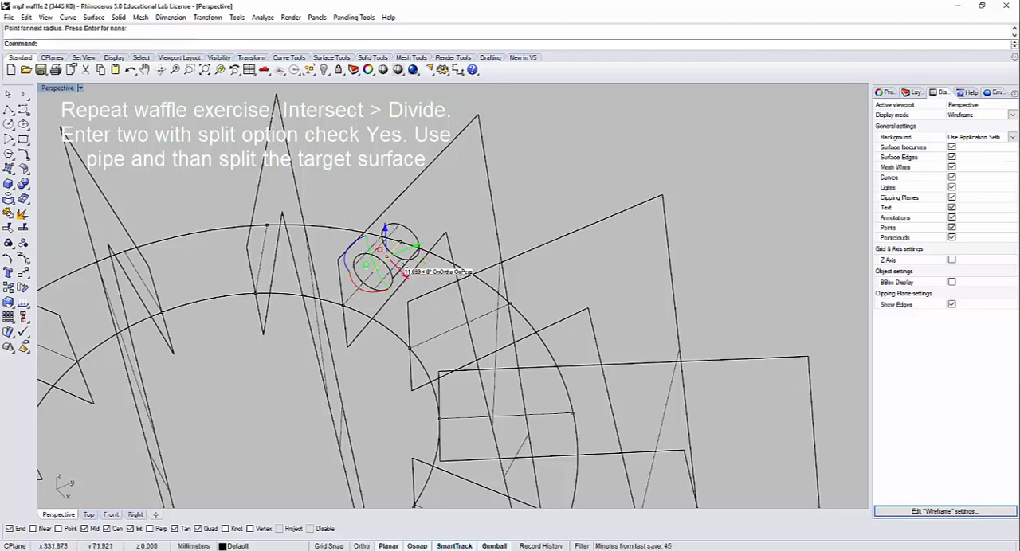
pyautogui.press('Escape')
pyautogui.moveTo(523, 220); pyautogui.dragTo(575, 256, button='right')
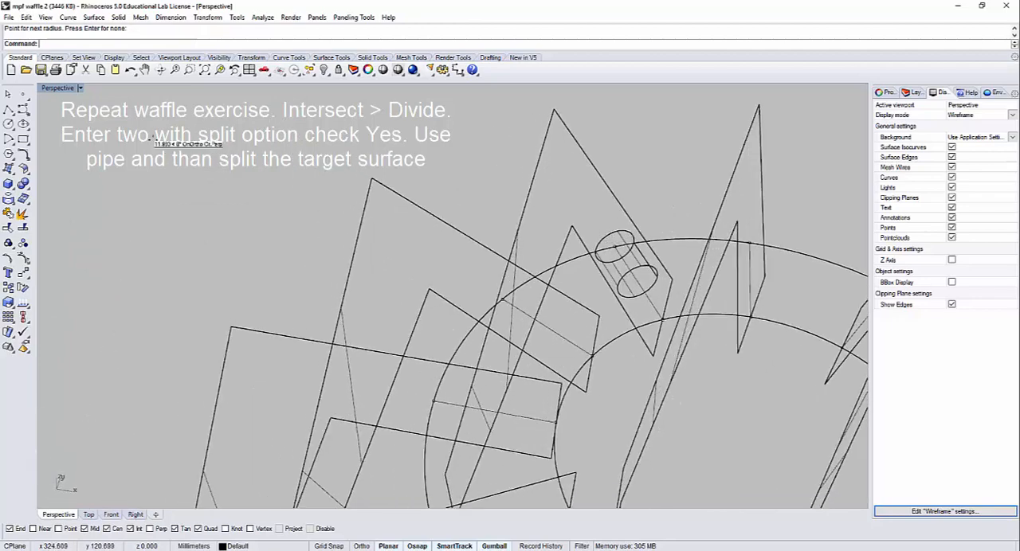
pyautogui.hotkey('ctrl', 'z')
# Step: Try a pipe around the outer half segment with a 1.000 start radius and the end size given as a diameter
pyautogui.press('Return')
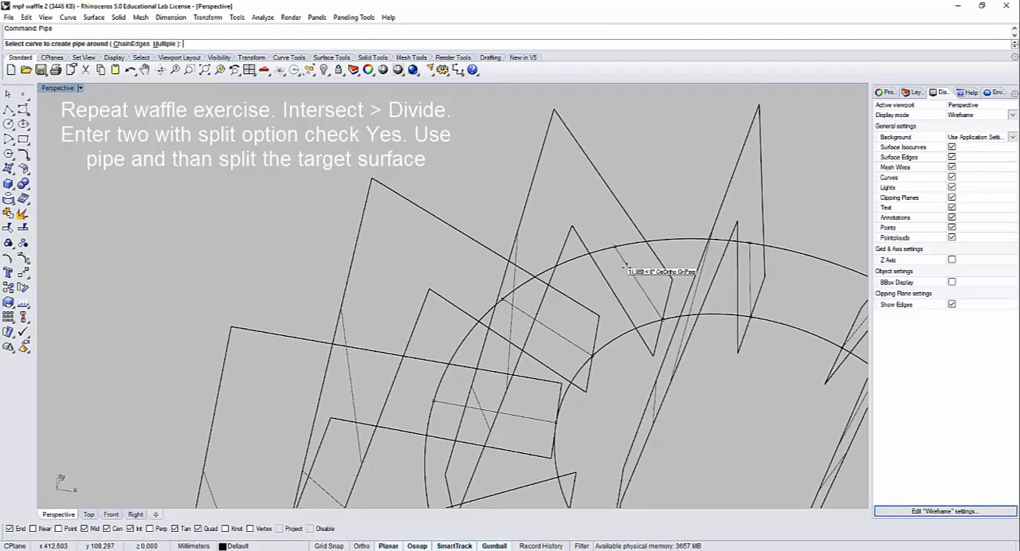
pyautogui.click(626, 265)
pyautogui.click(624, 265)
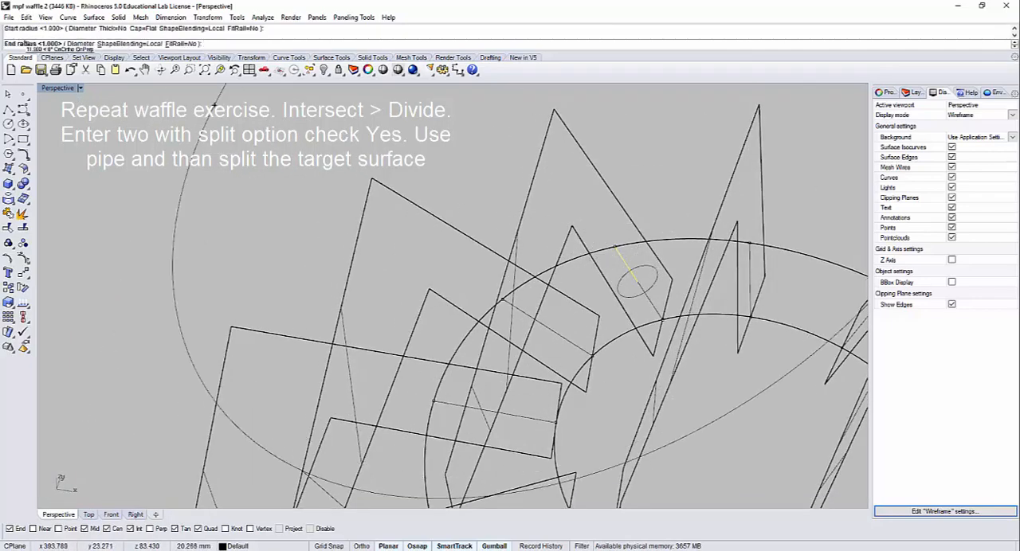
pyautogui.click(80, 44)
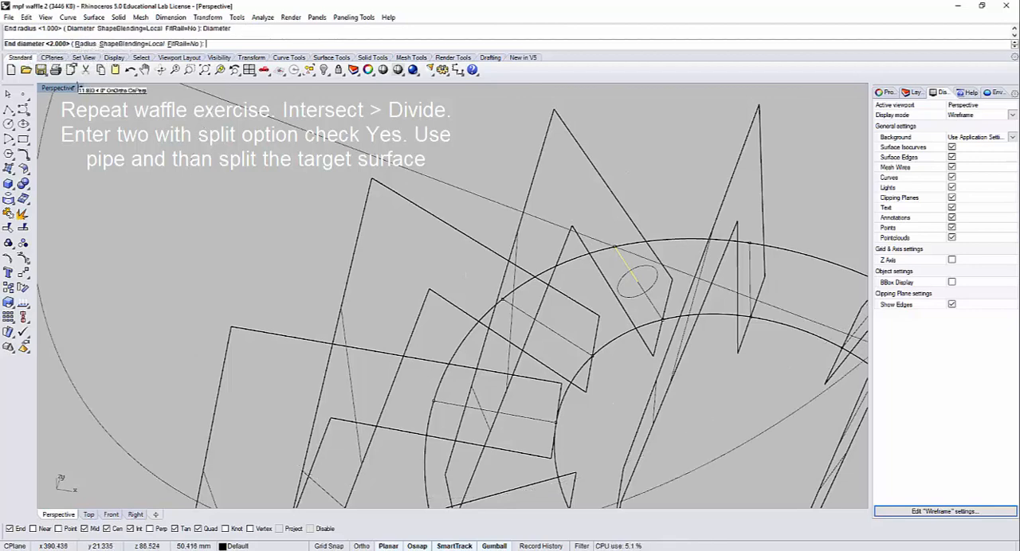
pyautogui.press('Return')
pyautogui.press('Return')
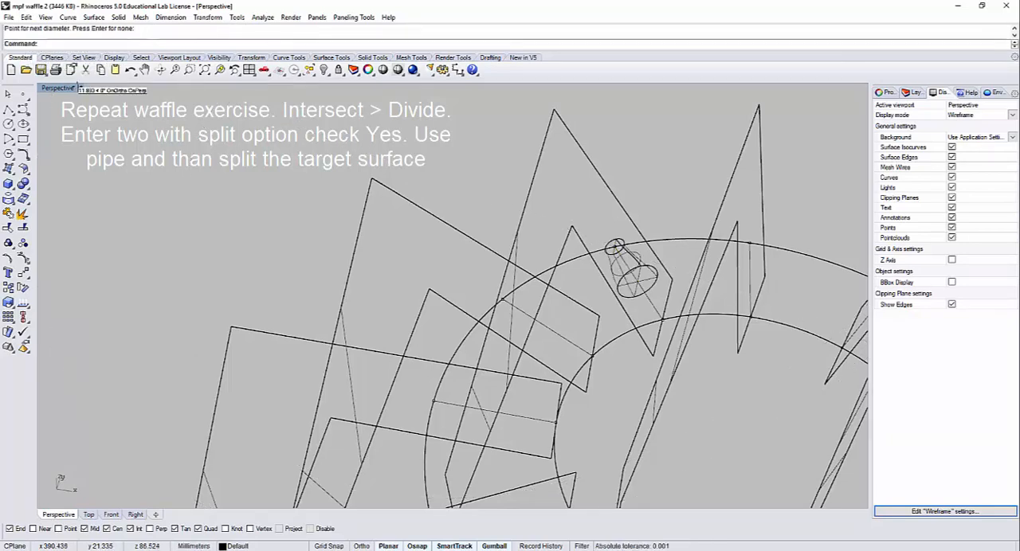
pyautogui.hotkey('ctrl', 'z')
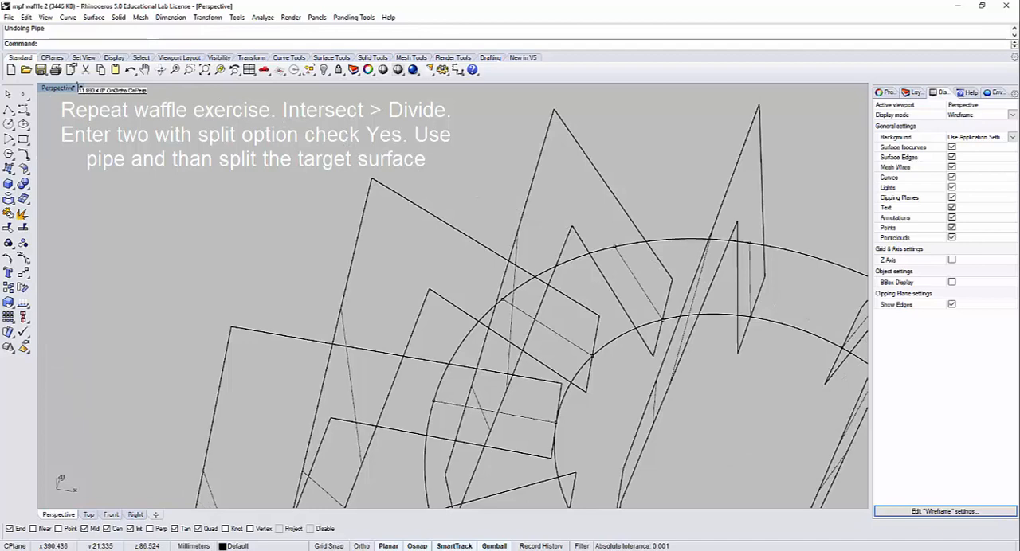
# Step: Create a pipe with a 1.000 start and end diameter around the outer half of the split intersection line
pyautogui.click(634, 269)
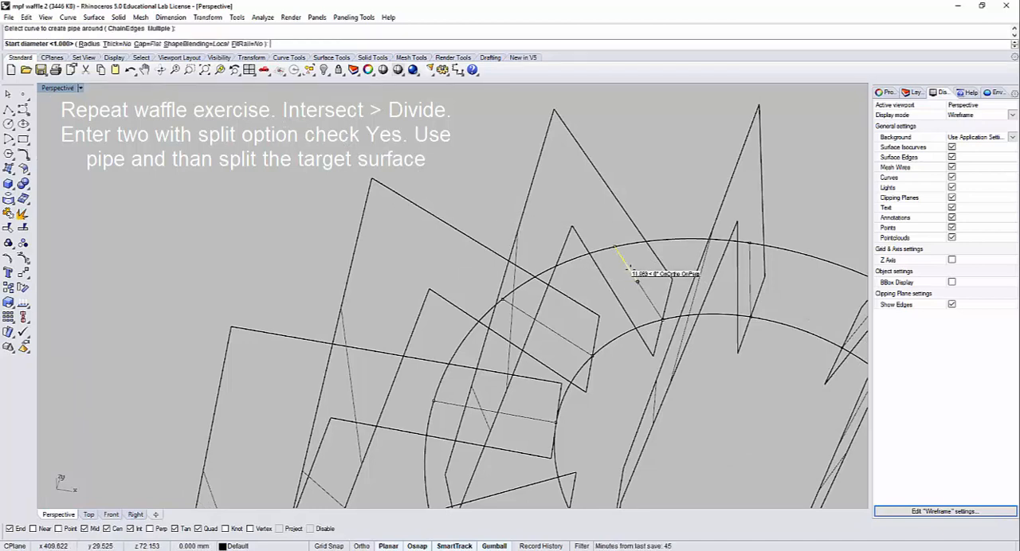
pyautogui.press('Return')
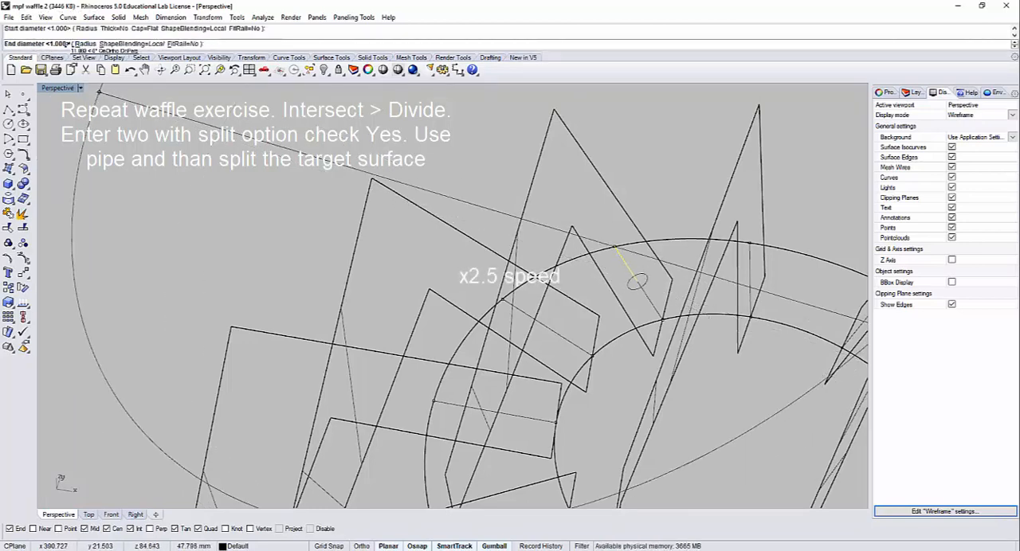
pyautogui.press('Return')
pyautogui.press('Return')
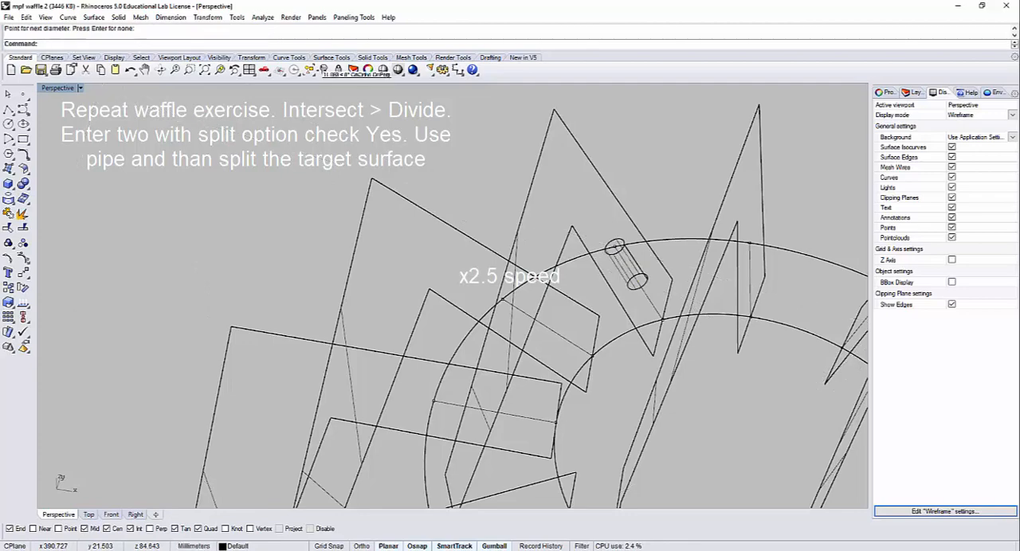
# Step: Set the Perspective viewport's display mode to Shaded and hide the rib surface that crosses the new pipe
pyautogui.moveTo(628, 200); pyautogui.dragTo(639, 170, button='right')
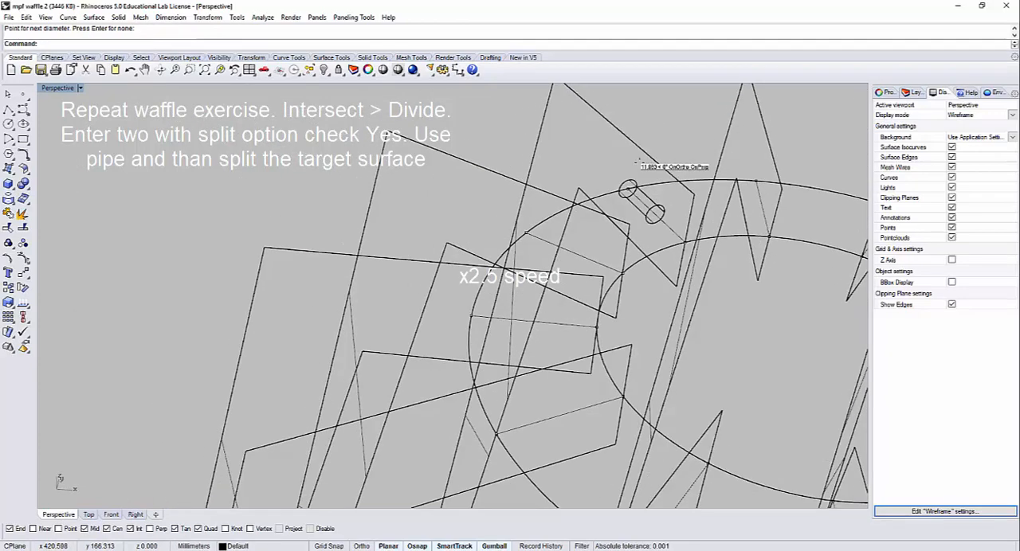
pyautogui.click(61, 87)
pyautogui.click(90, 125)
pyautogui.click(587, 166)
pyautogui.hotkey('ctrl', 'h')
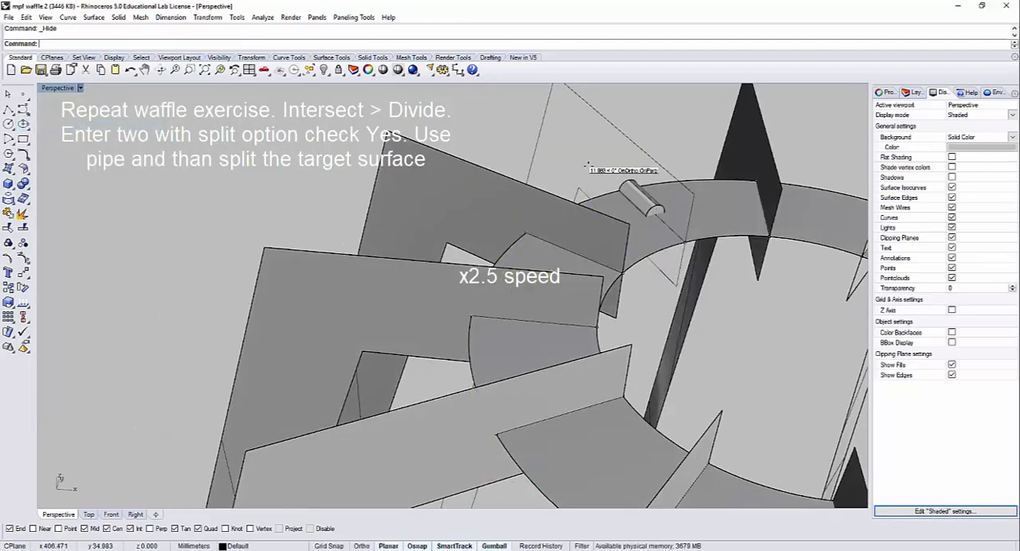
# Step: Split the ring surface with the pipe, and delete the pipe and the cut-out piece to leave an outer slot
pyautogui.scroll(7, 625, 178)
pyautogui.write('Spli')
pyautogui.click(618, 232)
pyautogui.press('Return')
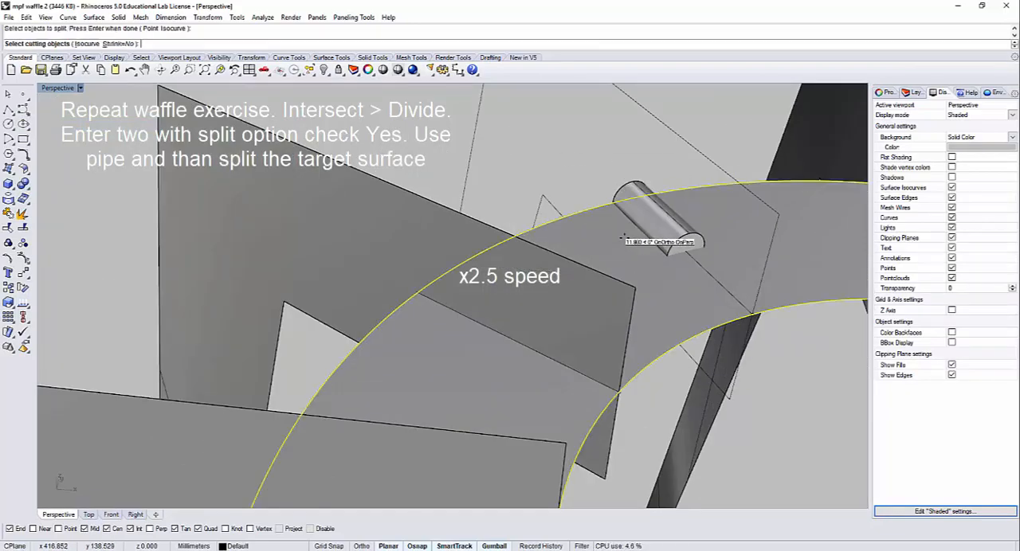
pyautogui.click(640, 218)
pyautogui.press('Return')
pyautogui.click(643, 211)
pyautogui.press('Delete')
pyautogui.click(637, 220)
pyautogui.press('Delete')
# Step: Create a pipe with a 1.000 start and end diameter around the inner half of the same intersection line
pyautogui.scroll(-6, 639, 220)
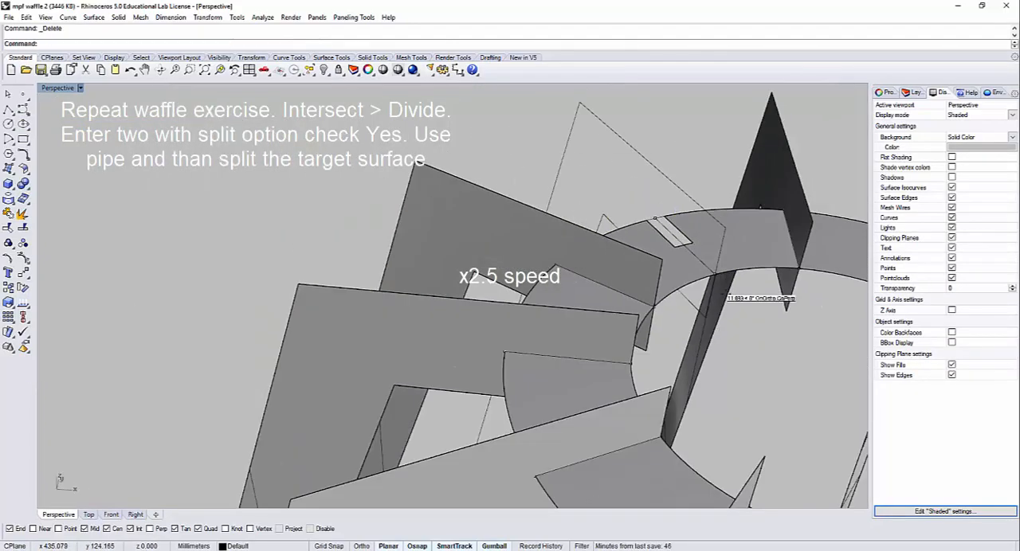
pyautogui.moveTo(727, 290); pyautogui.dragTo(611, 185, button='right')
pyautogui.scroll(4, 692, 215)
pyautogui.hotkey('ctrl', 'shift', 'h')
pyautogui.press('Escape')
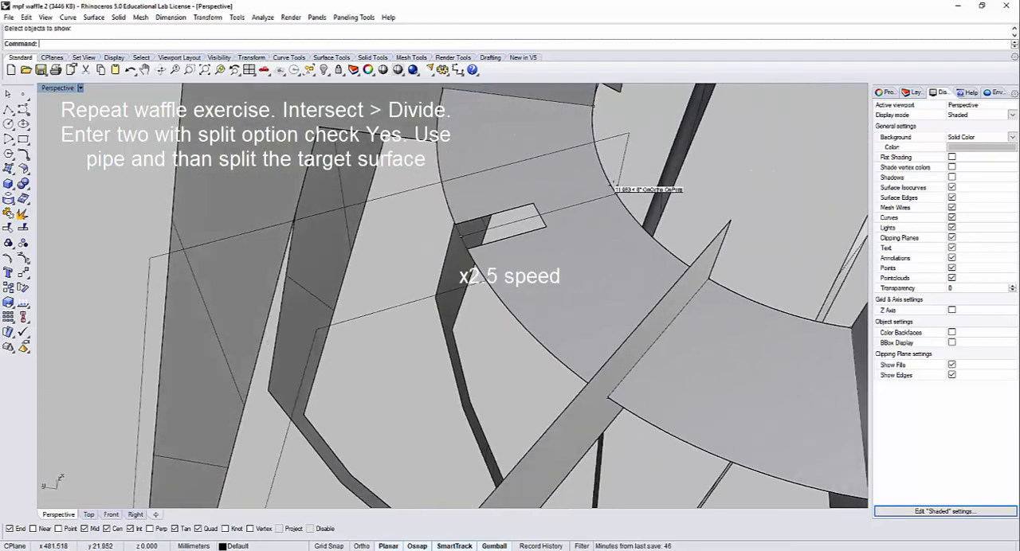
pyautogui.write('Pip')
pyautogui.press('Return')
pyautogui.click(611, 194)
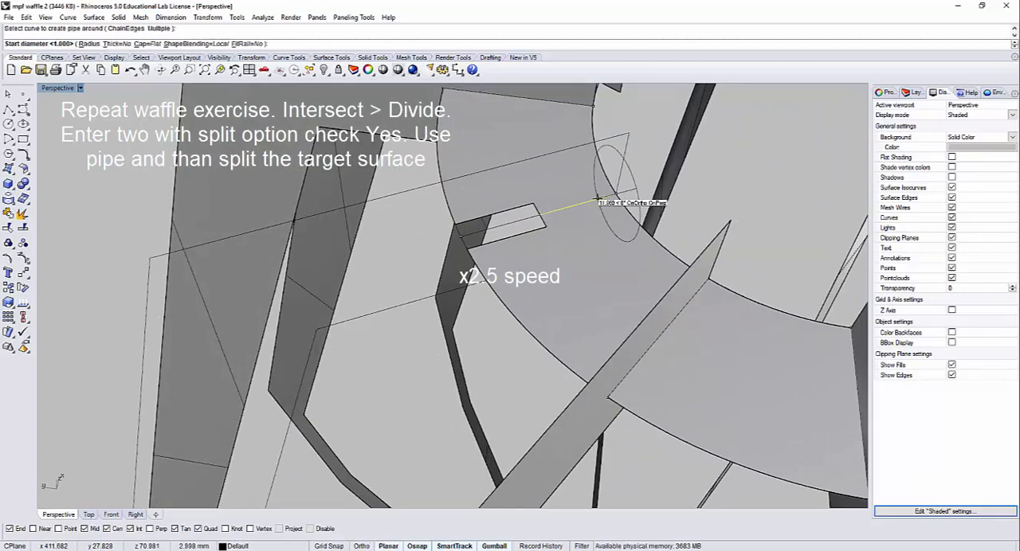
pyautogui.press('Return')
pyautogui.press('Return')
pyautogui.press('Return')
# Step: Show only the hidden rib surface belonging to the slotted ring position again
pyautogui.hotkey('ctrl', 'shift', 'h')
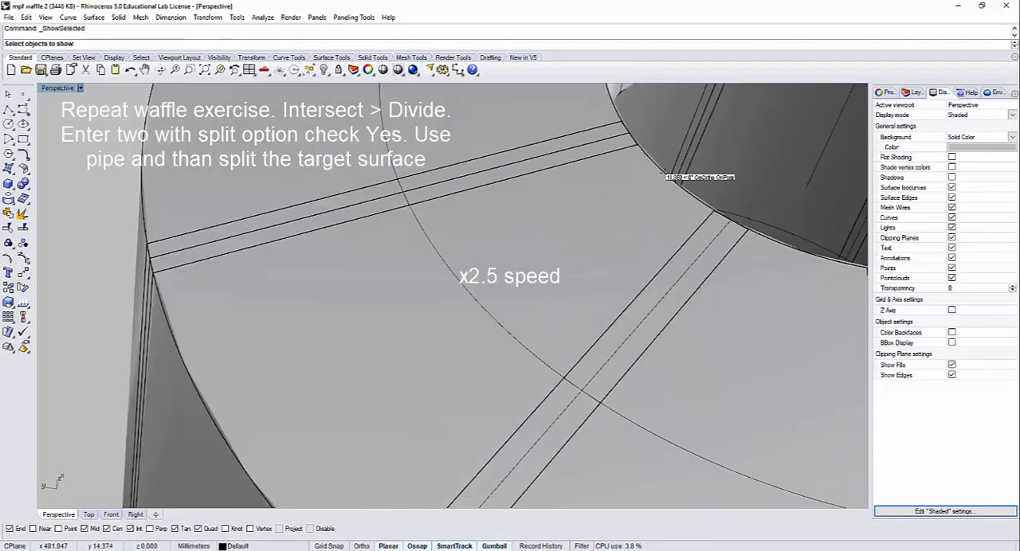
pyautogui.click(630, 143)
pyautogui.click(650, 164)
pyautogui.press('Return')
# Step: Split the rib surface with the inner pipe, and delete the pipe and the cut-out piece to leave a notch
pyautogui.moveTo(650, 164); pyautogui.dragTo(642, 209, button='right')
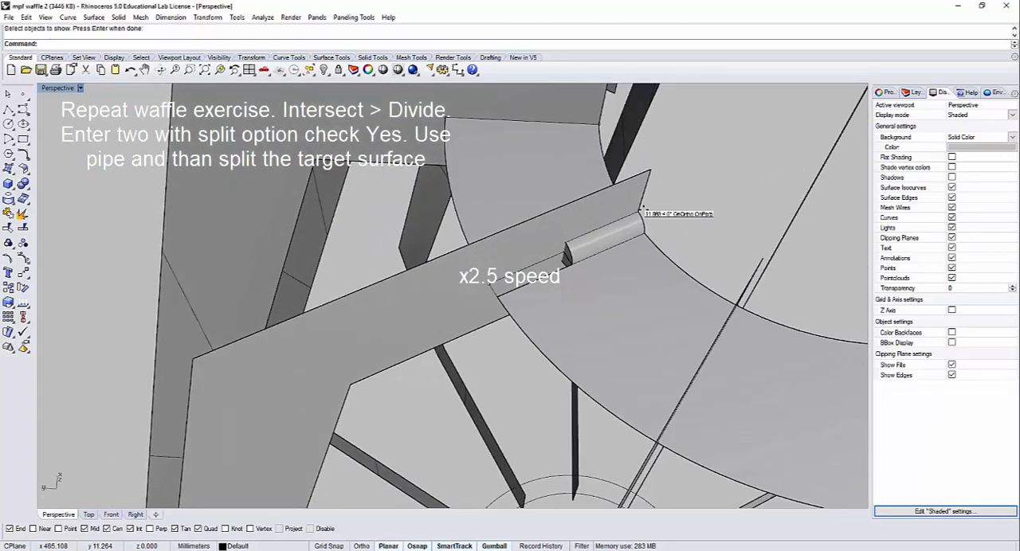
pyautogui.click(422, 295)
pyautogui.press('Return')
pyautogui.click(586, 237)
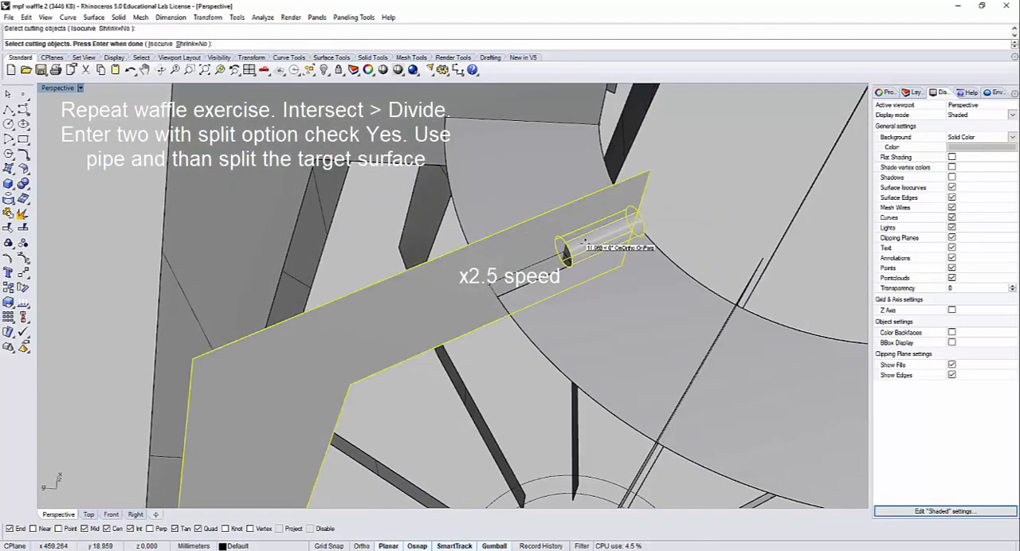
pyautogui.press('Return')
pyautogui.click(590, 232)
pyautogui.press('Delete')
# Step: Examine from several sides how the rib's notch and the ring's slot interlock
pyautogui.scroll(3, 604, 228)
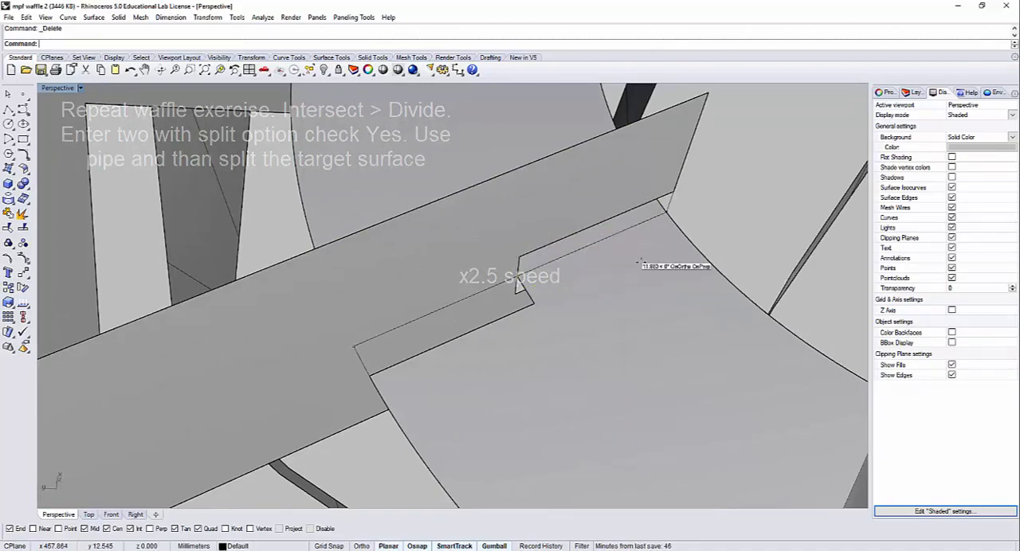
pyautogui.moveTo(658, 263); pyautogui.dragTo(464, 191, button='right')
pyautogui.scroll(-6, 575, 251)
pyautogui.scroll(6, 457, 193)
pyautogui.moveTo(400, 238); pyautogui.dragTo(340, 263, button='right')
pyautogui.scroll(6, 304, 239)
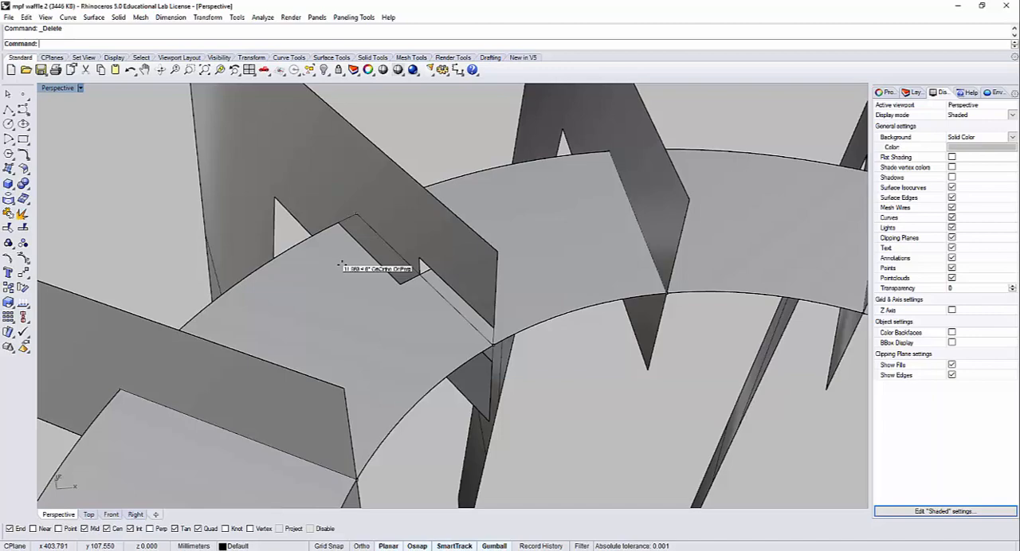
pyautogui.moveTo(317, 260); pyautogui.dragTo(351, 242, button='right')
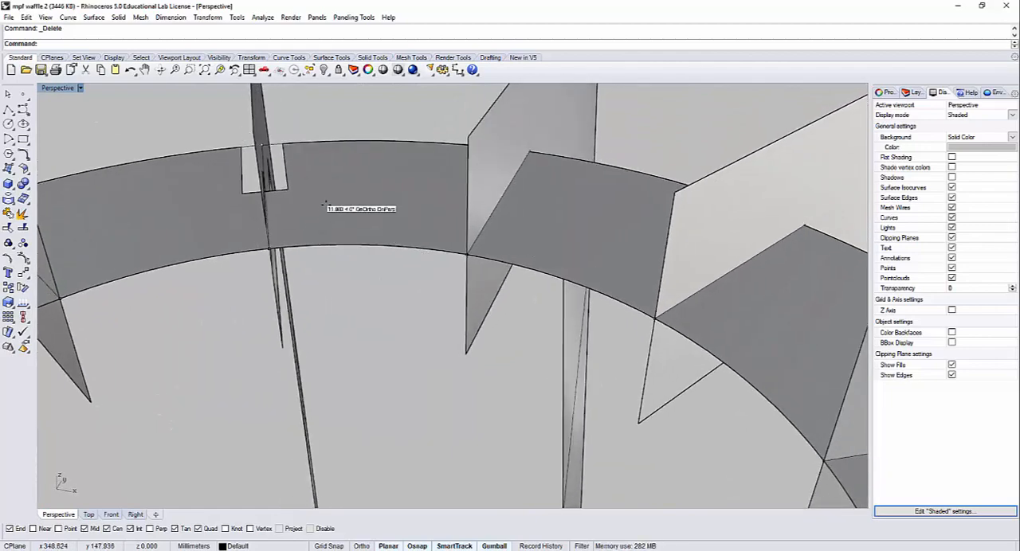
pyautogui.moveTo(325, 205); pyautogui.dragTo(327, 204, button='right')
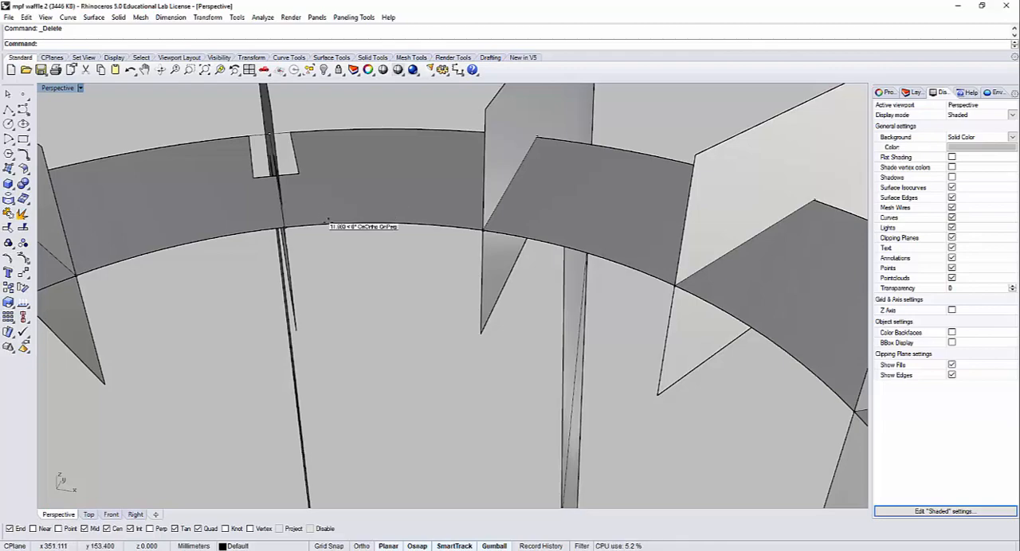
# Step: Select the whole ribbed lampshade with its rings and hide it, leaving the flat profile curves in view
pyautogui.scroll(-10, 337, 227)
pyautogui.scroll(-12, 381, 255)
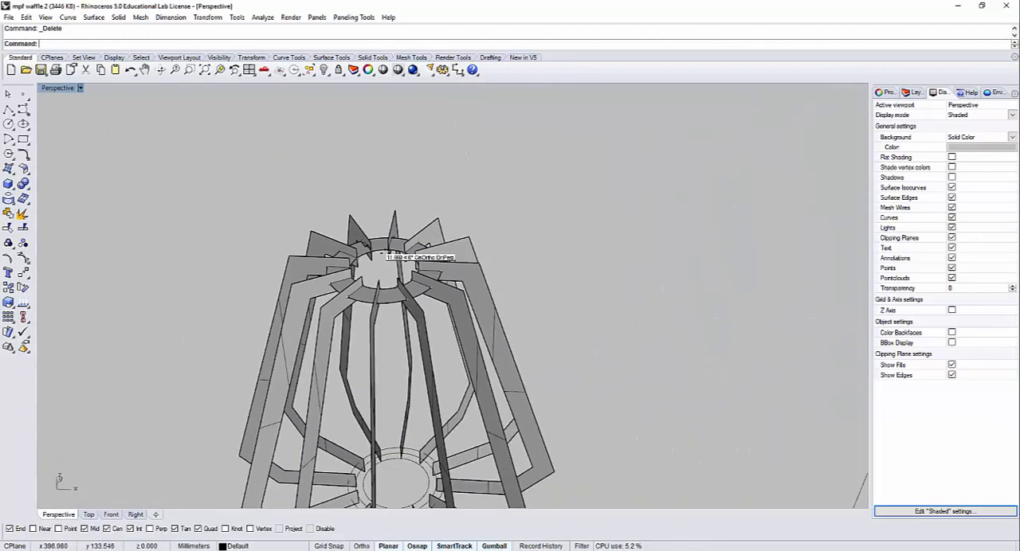
pyautogui.moveTo(404, 290); pyautogui.dragTo(428, 306, button='right')
pyautogui.moveTo(476, 418); pyautogui.dragTo(224, 150)
pyautogui.hotkey('ctrl', 'h')
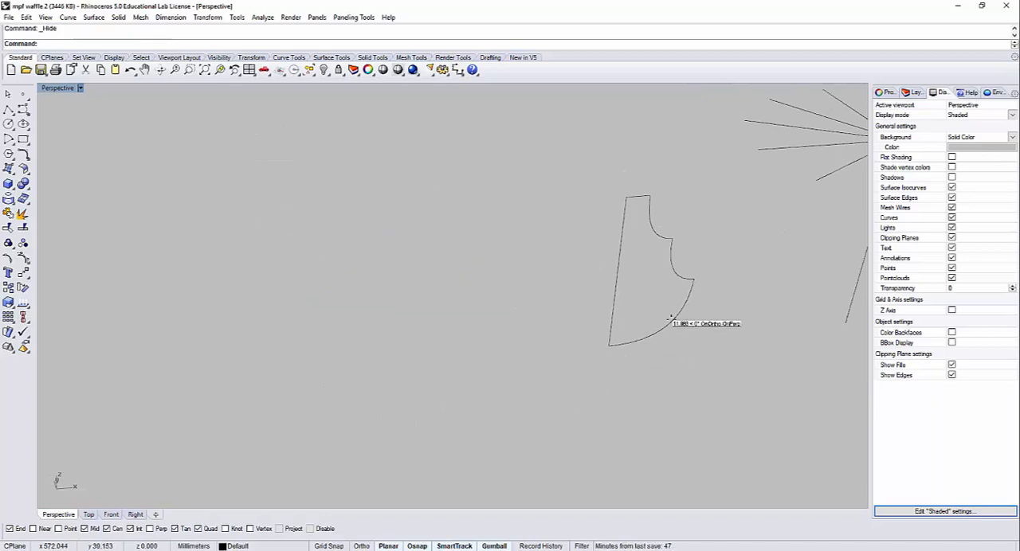
pyautogui.keyDown('shift'); pyautogui.moveTo(665, 307); pyautogui.dragTo(363, 342, button='right'); pyautogui.keyUp('shift')
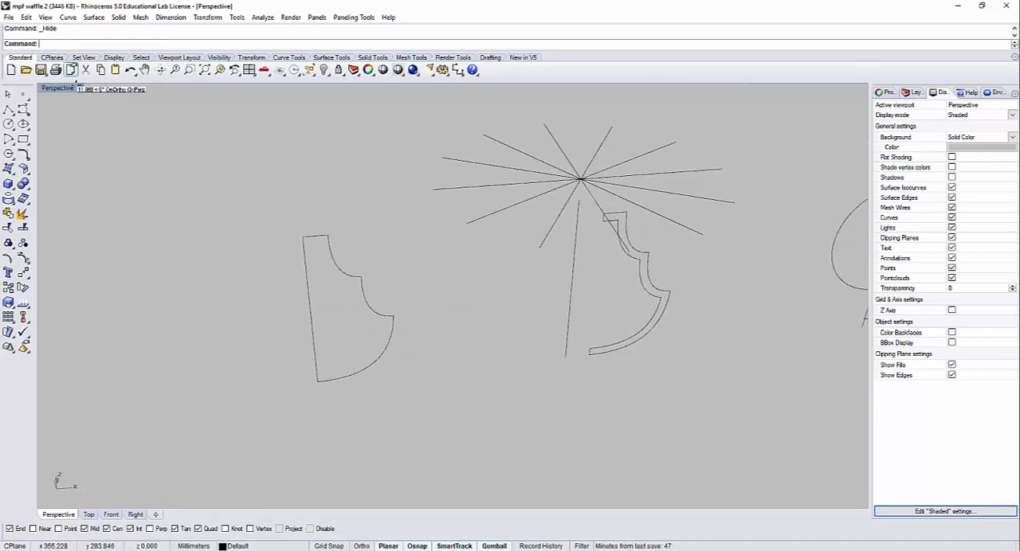
# Step: Restore the four-viewport layout and select the leftmost profile's curves in the Front view
pyautogui.doubleClick(69, 87)
pyautogui.scroll(-3, 669, 169)
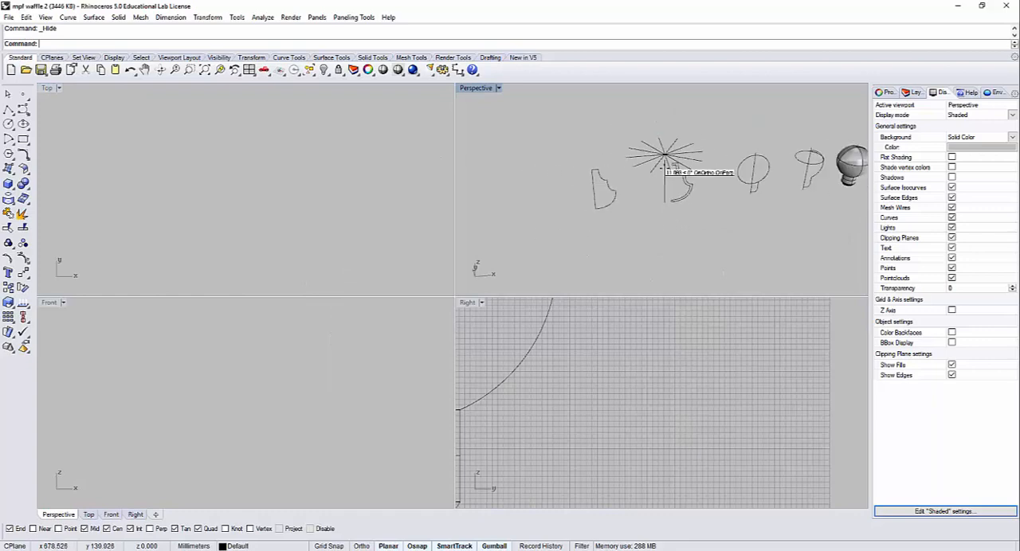
pyautogui.scroll(-5, 294, 177)
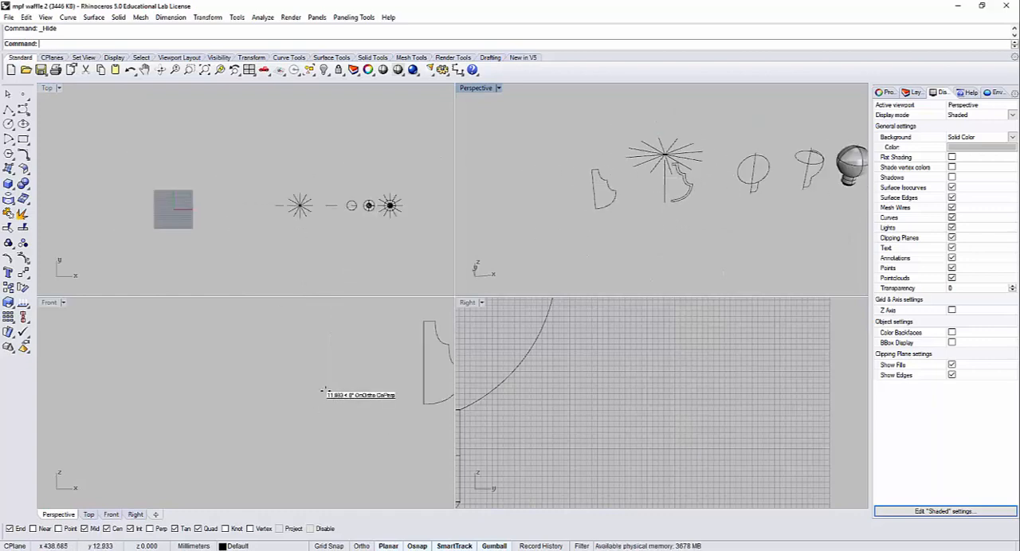
pyautogui.scroll(-4, 298, 394)
pyautogui.click(299, 393)
pyautogui.scroll(3, 274, 388)
pyautogui.scroll(12, 262, 410)
pyautogui.moveTo(172, 398); pyautogui.dragTo(272, 406, button='right')
pyautogui.scroll(-8, 271, 406)
pyautogui.moveTo(304, 462); pyautogui.dragTo(234, 377)
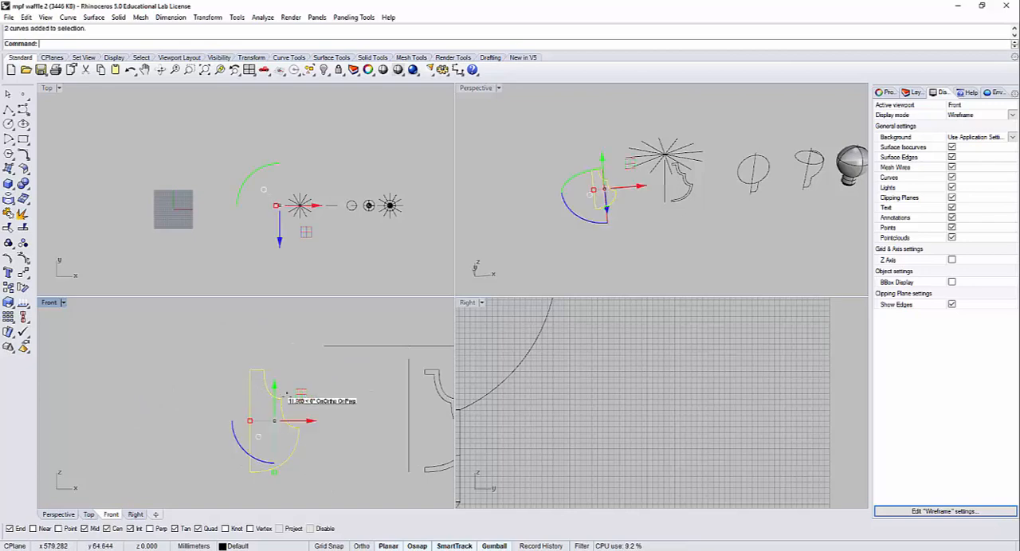
# Step: Move only the straight vertical line of the leftmost profile horizontally away to the left of its scalloped curve
pyautogui.click(229, 394)
pyautogui.click(251, 399)
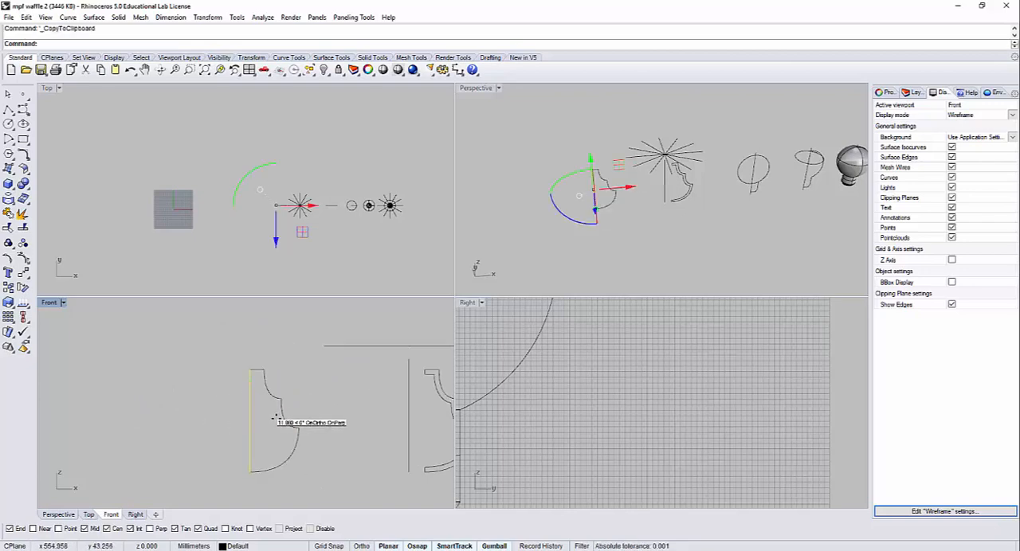
pyautogui.write('M')
pyautogui.press('Return')
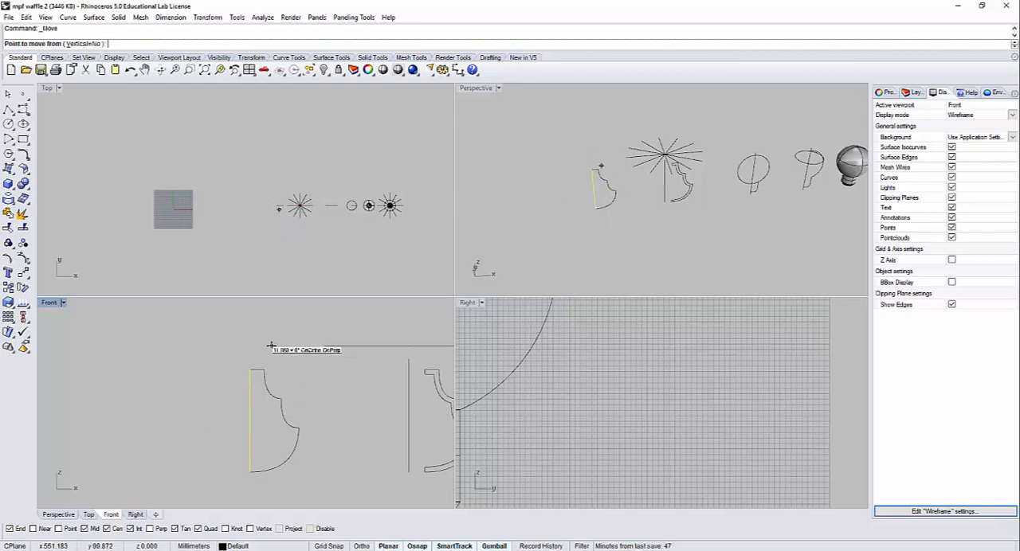
pyautogui.click(271, 345)
pyautogui.click(180, 344)
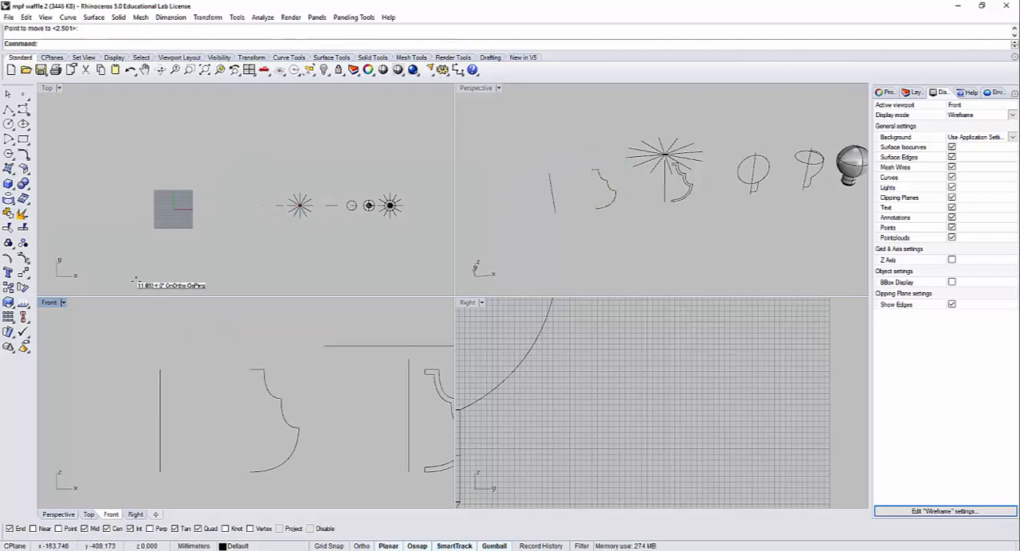
# Step: Draw a three-point degree 3 curve bulging outward from the moved line's lower end, about 41 mm wide and 31 mm tall
pyautogui.click(23, 108)
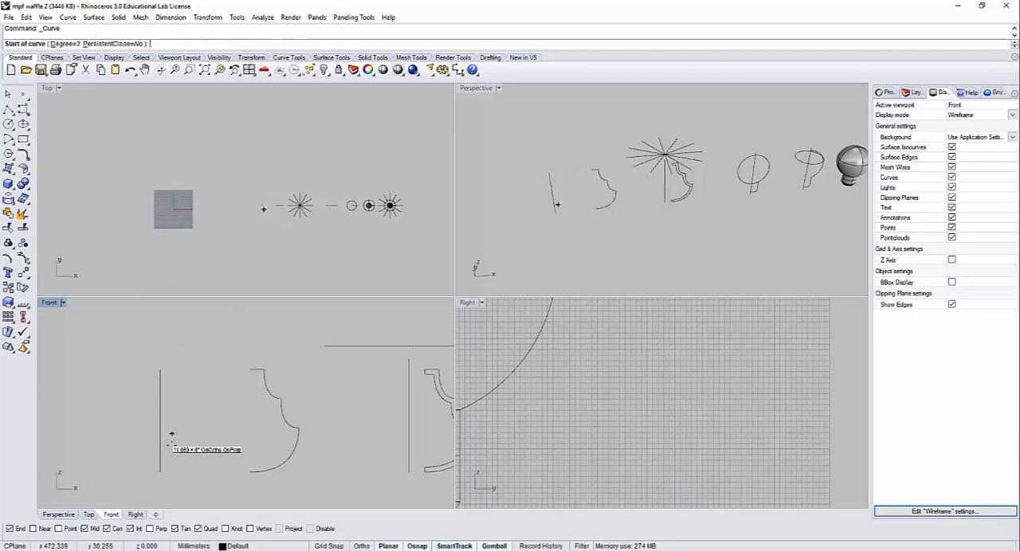
pyautogui.click(160, 473)
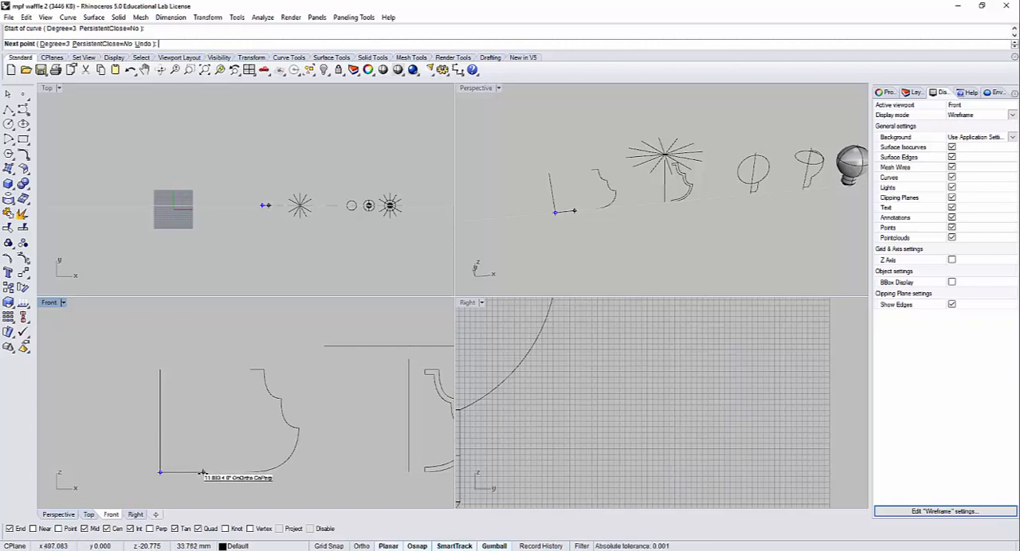
pyautogui.click(203, 473)
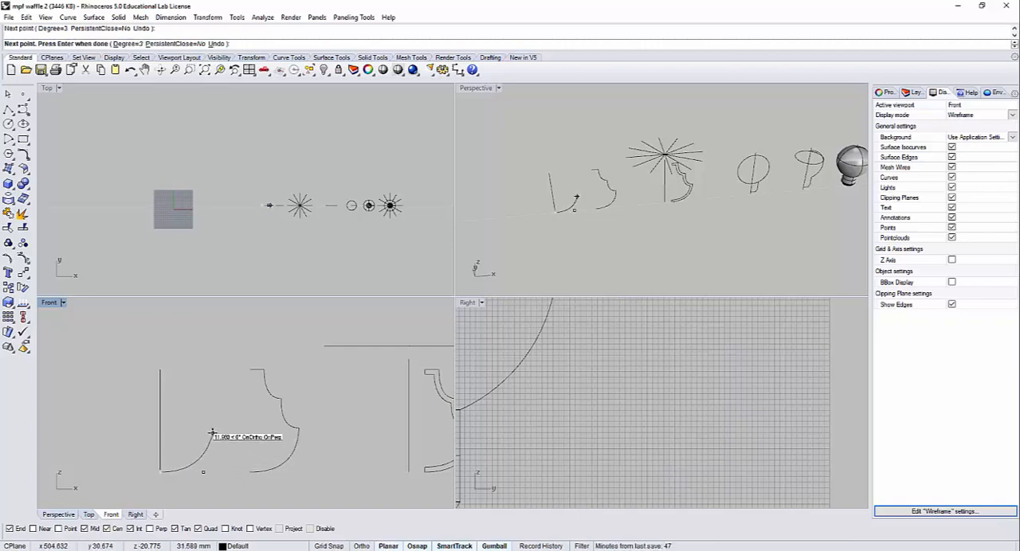
pyautogui.click(213, 432)
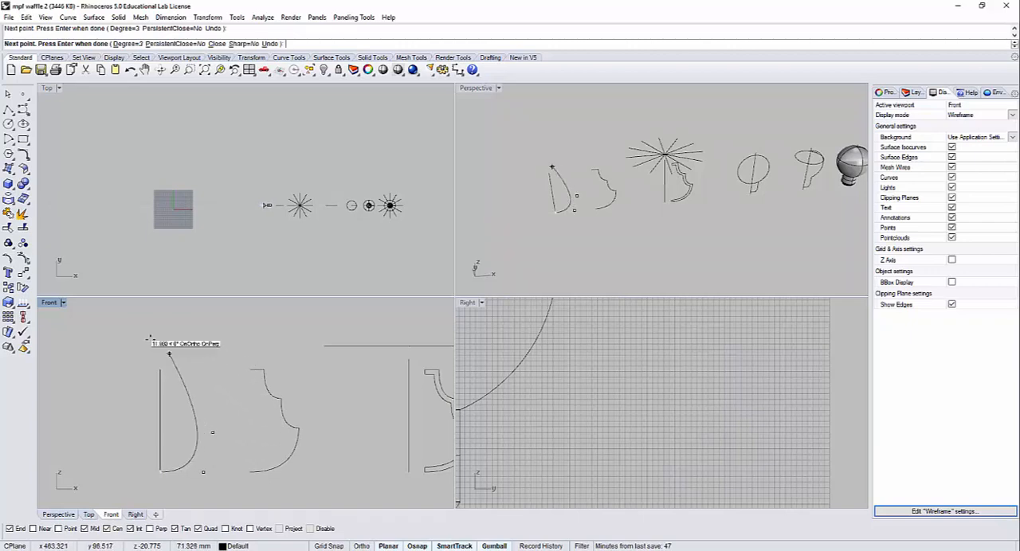
pyautogui.click(160, 370)
pyautogui.press('Return')
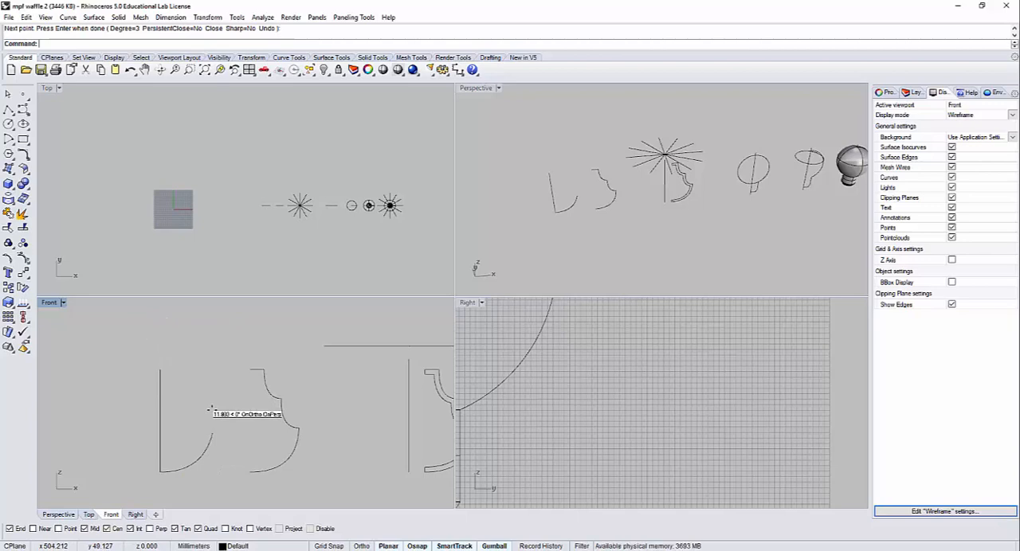
# Step: Draw a second, inward-curving arc from the first curve's upper end, about 18 mm wide and 19 mm tall
pyautogui.press('Return')
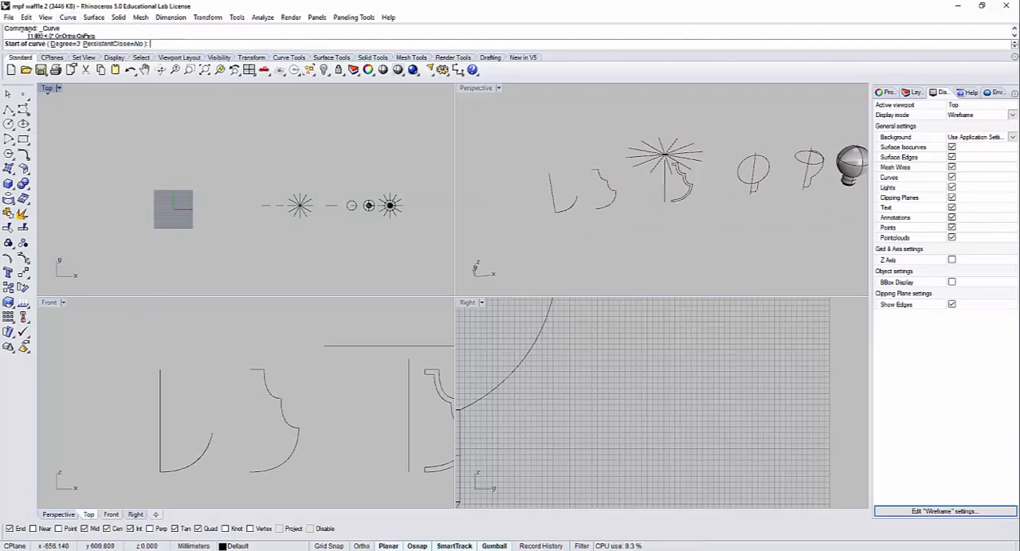
pyautogui.click(213, 433)
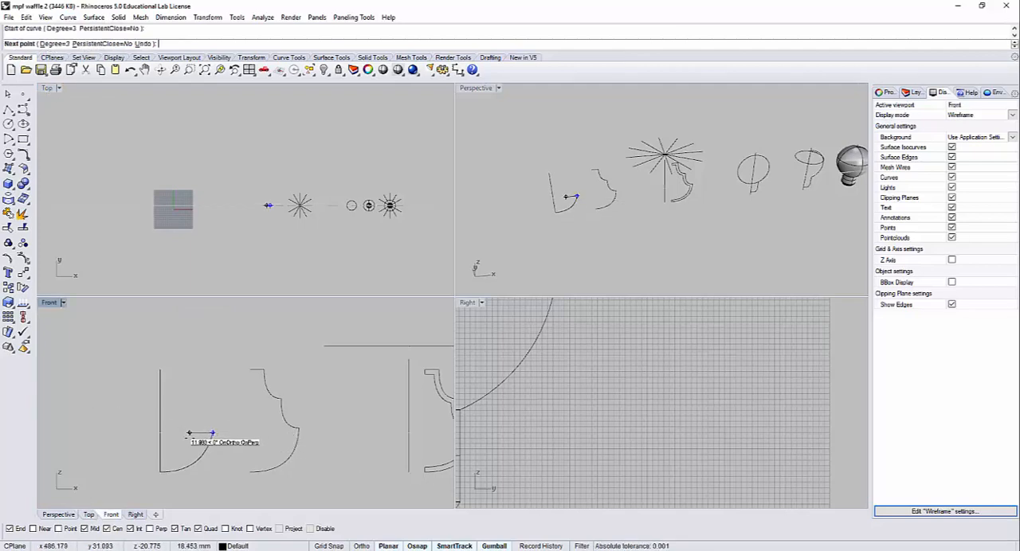
pyautogui.click(189, 433)
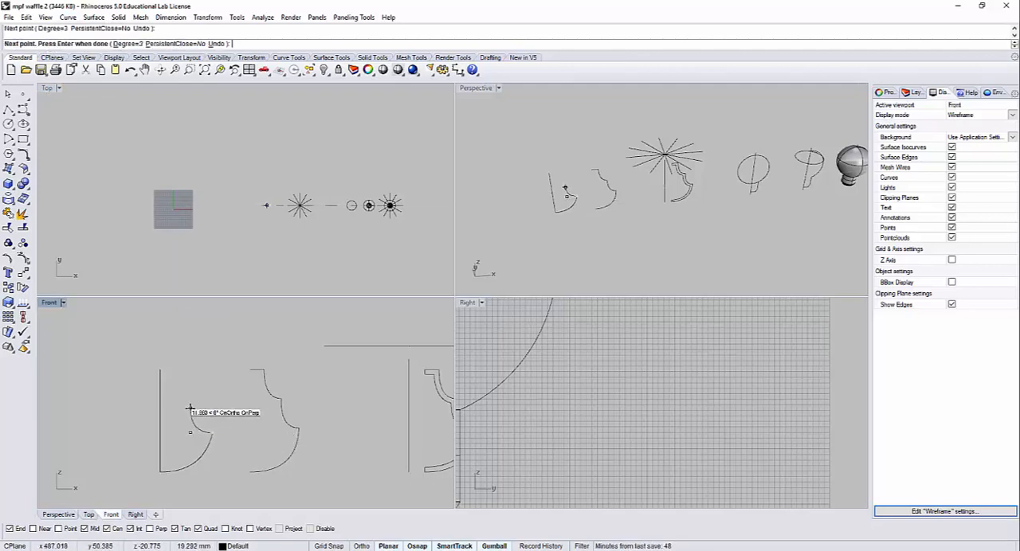
pyautogui.press('Return')
pyautogui.press('Return')
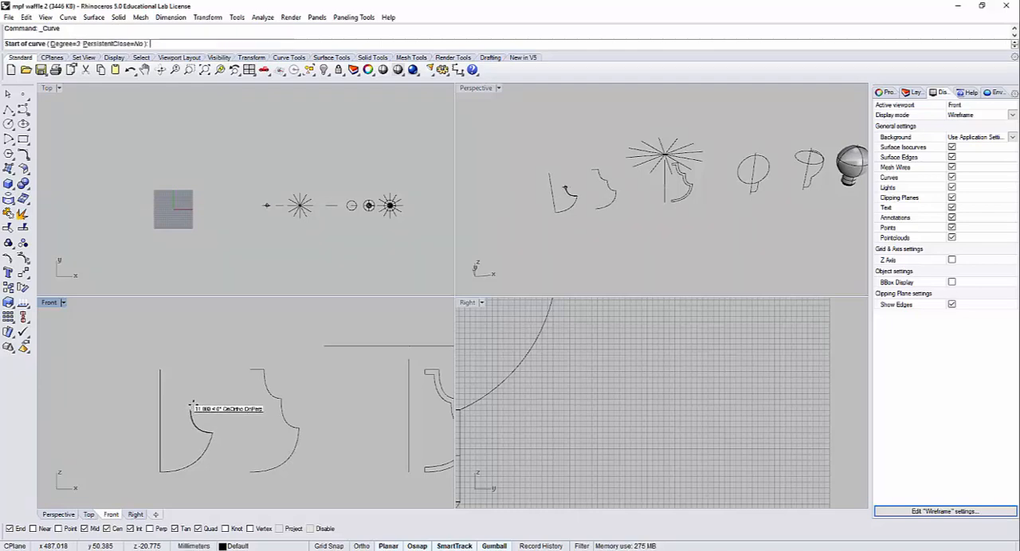
# Step: Draw a third, smaller inward-curving arc from the second curve's upper end, about 13 mm wide and 18 mm tall
pyautogui.click(189, 408)
pyautogui.click(175, 406)
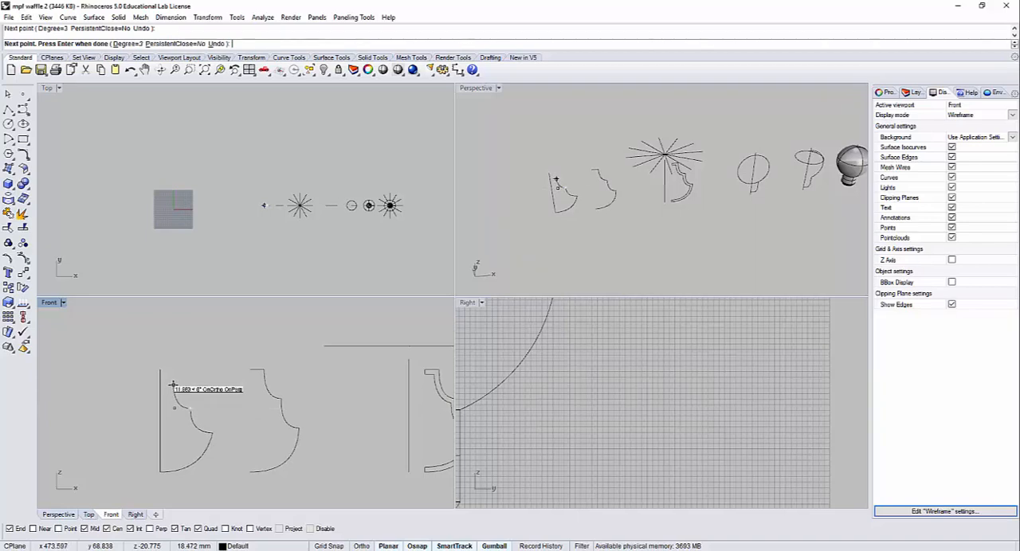
pyautogui.click(172, 386)
pyautogui.press('Return')
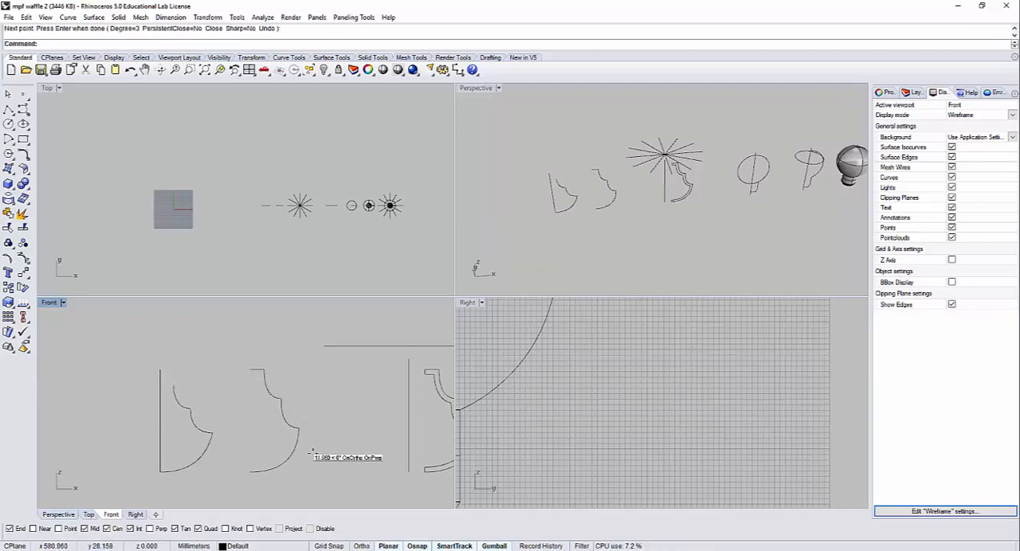
# Step: Offset the original scalloped profile 4 mm inward with flat caps to form a closed rib outline, and clear the selection
pyautogui.moveTo(337, 448); pyautogui.dragTo(224, 425, button='right')
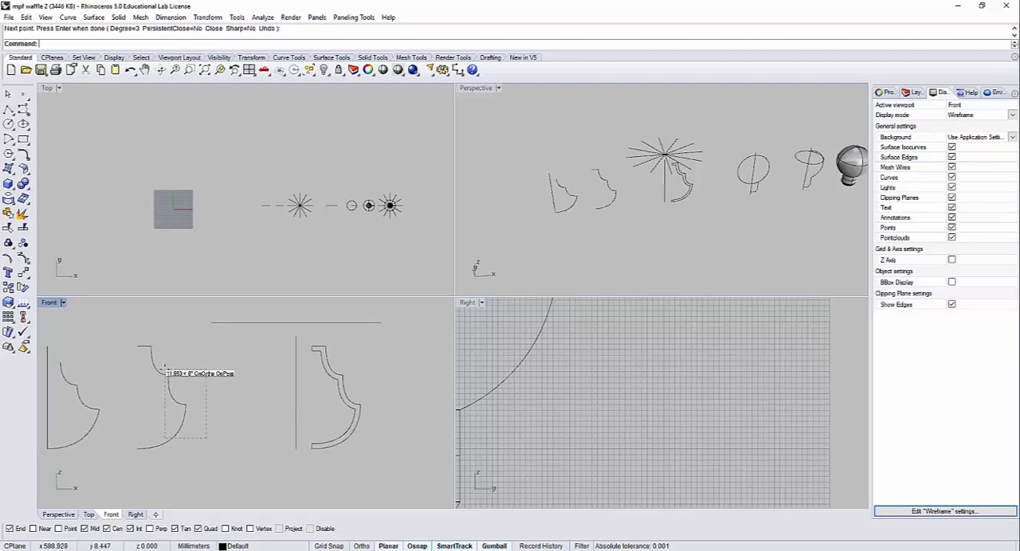
pyautogui.moveTo(165, 368); pyautogui.dragTo(165, 369)
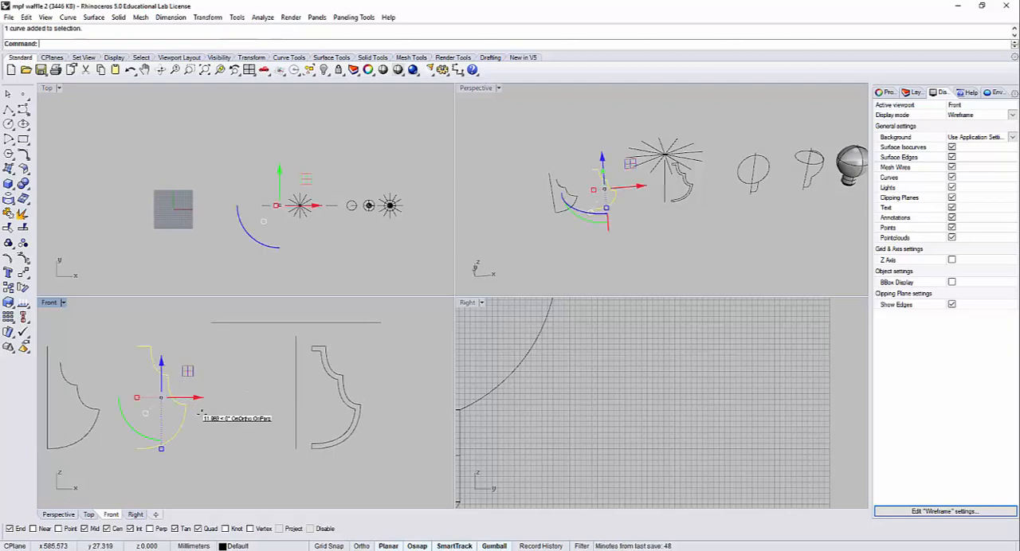
pyautogui.press('Return')
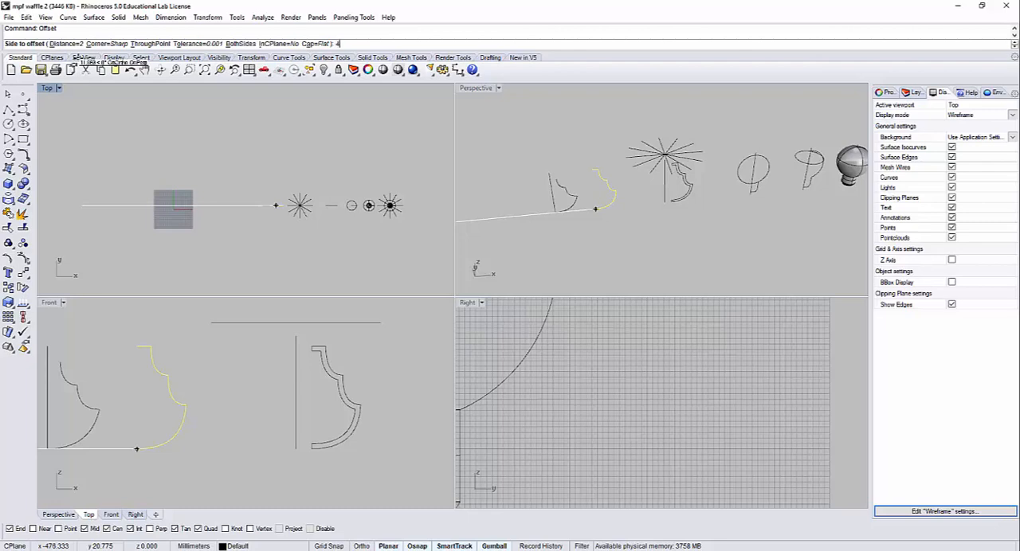
pyautogui.press('Return')
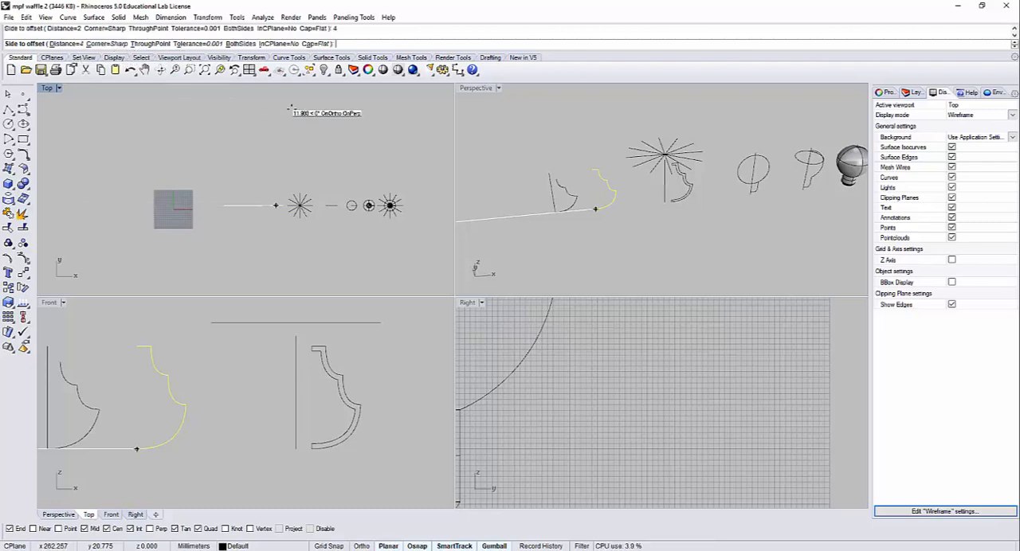
pyautogui.click(156, 427)
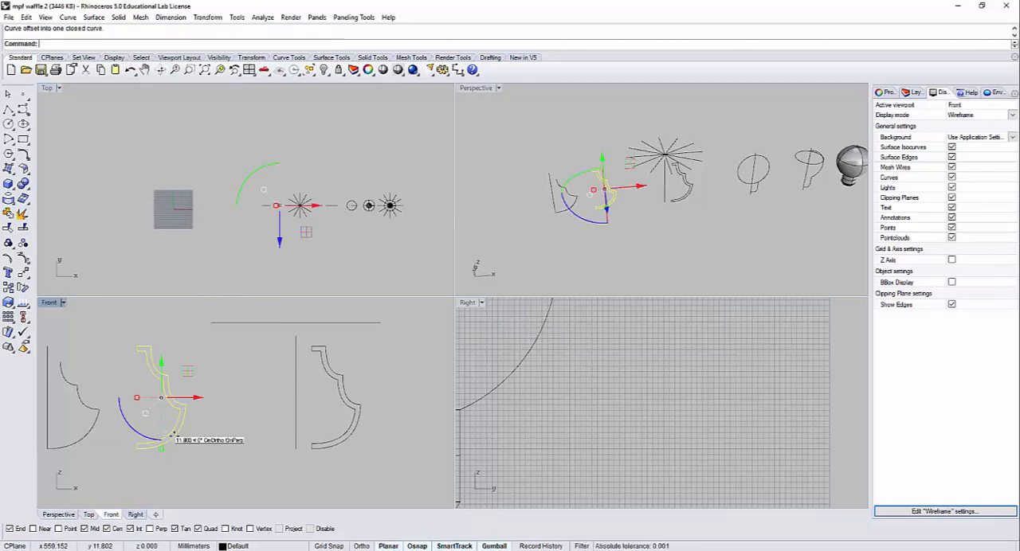
pyautogui.click(198, 442)
pyautogui.moveTo(194, 439); pyautogui.dragTo(238, 446, button='right')
pyautogui.click(221, 435)
pyautogui.click(253, 450)
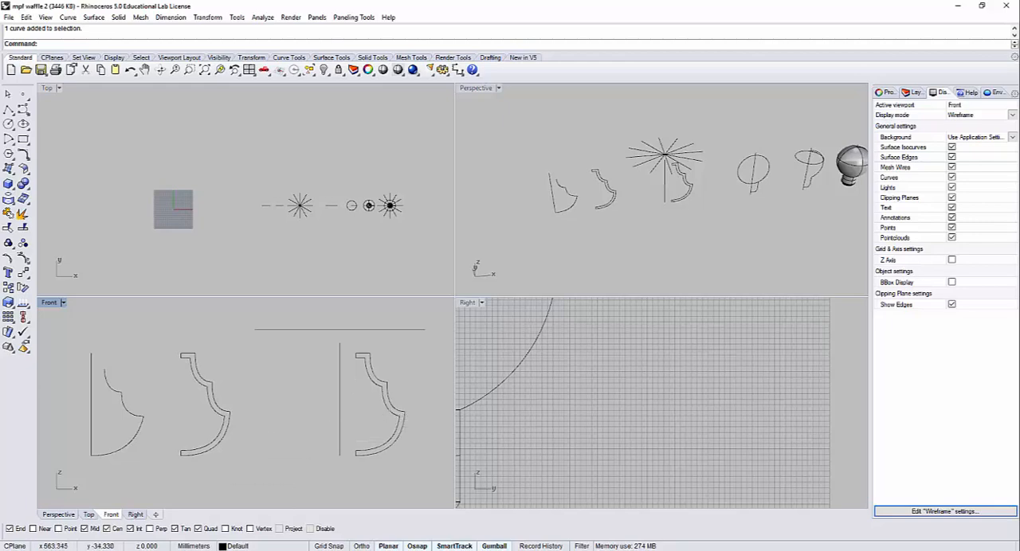
# Step: Switch to the browser, review the reference photos of slatted wooden lampshades, and return to Rhino
pyautogui.hotkey('alt', 'Tab')
pyautogui.click(505, 17)
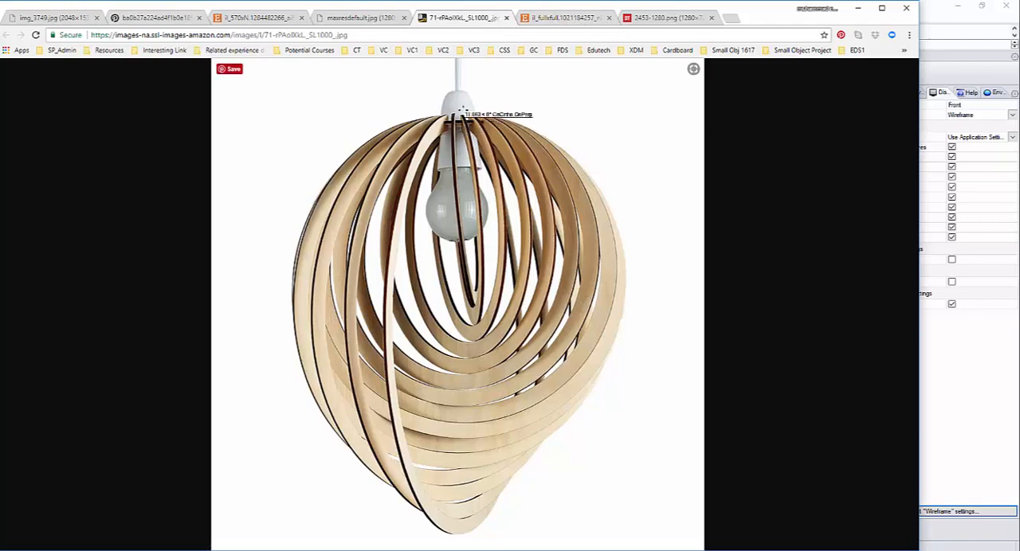
pyautogui.hotkey('ctrl', 'Tab')
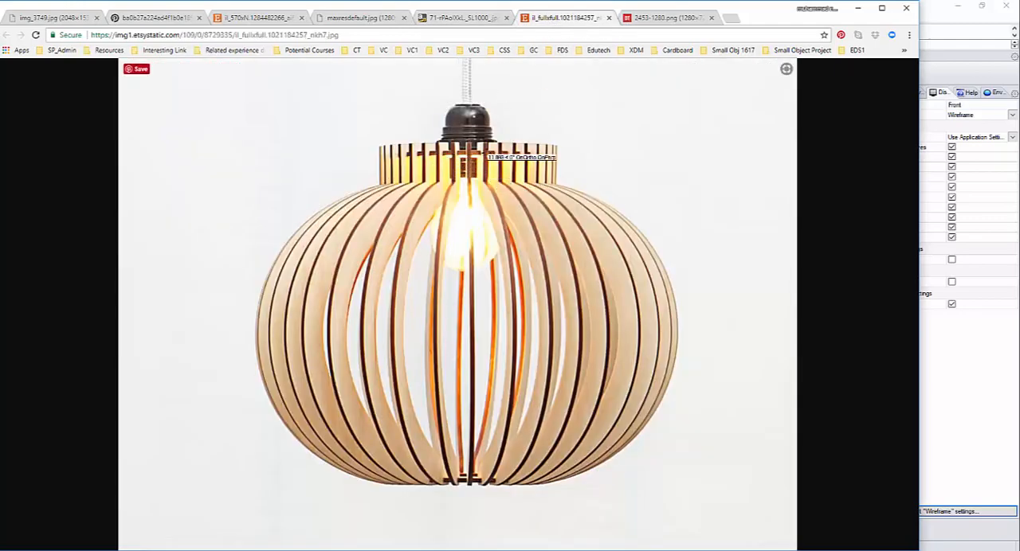
pyautogui.hotkey('ctrl', 'Tab')
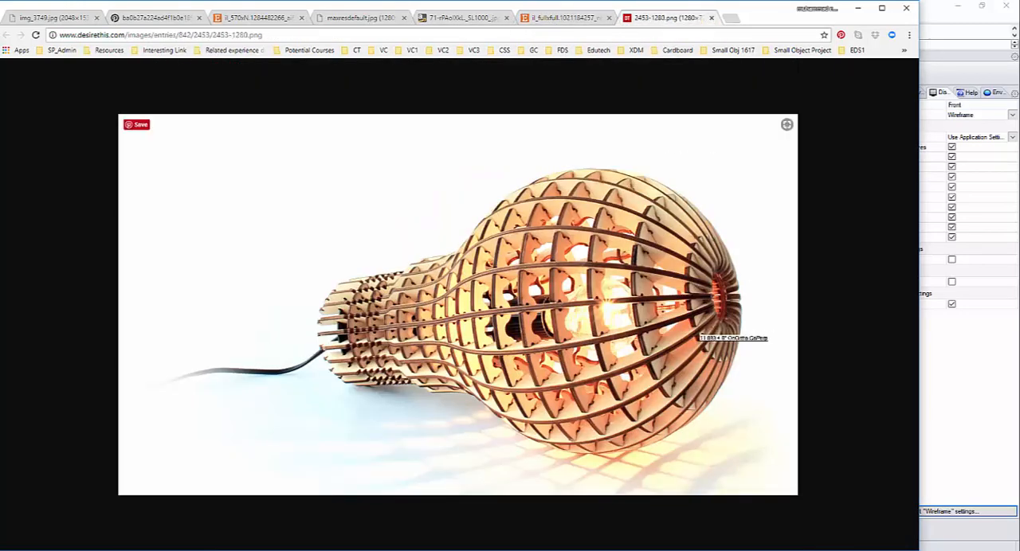
pyautogui.click(930, 13)
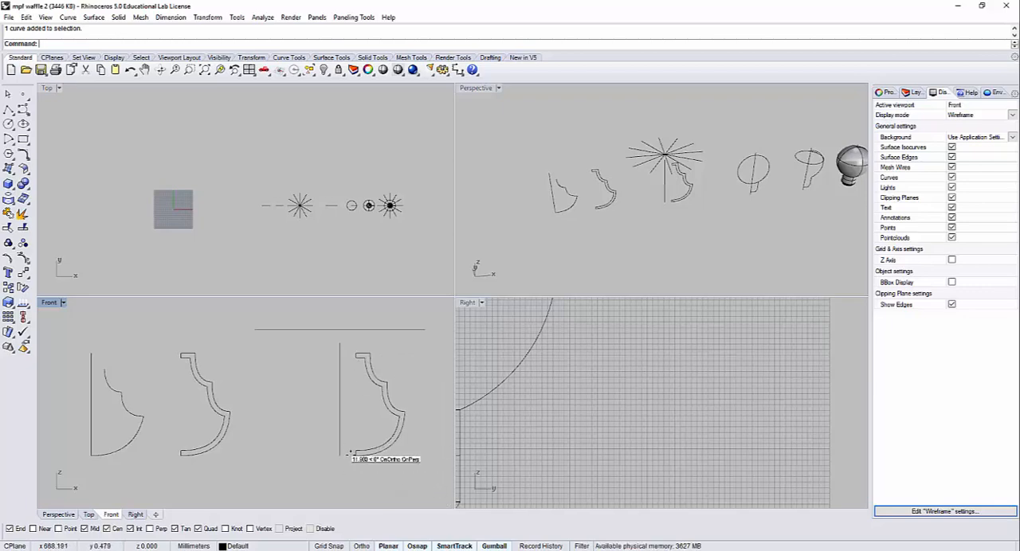
# Step: Explode the closed rib outline beside the vertical axis line into separate segments
pyautogui.moveTo(372, 450); pyautogui.dragTo(303, 415, button='right')
pyautogui.scroll(8, 282, 418)
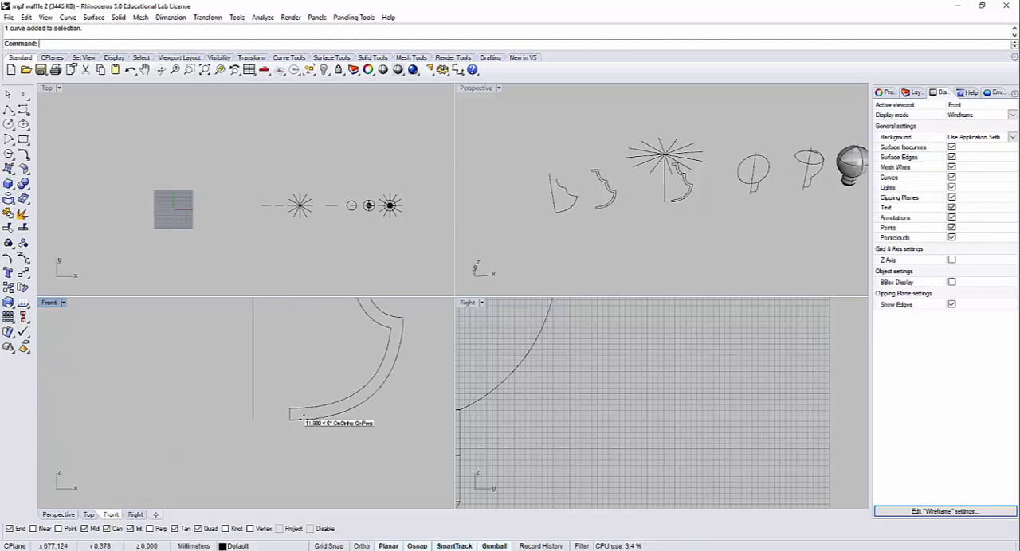
pyautogui.click(8, 108)
pyautogui.press('Escape')
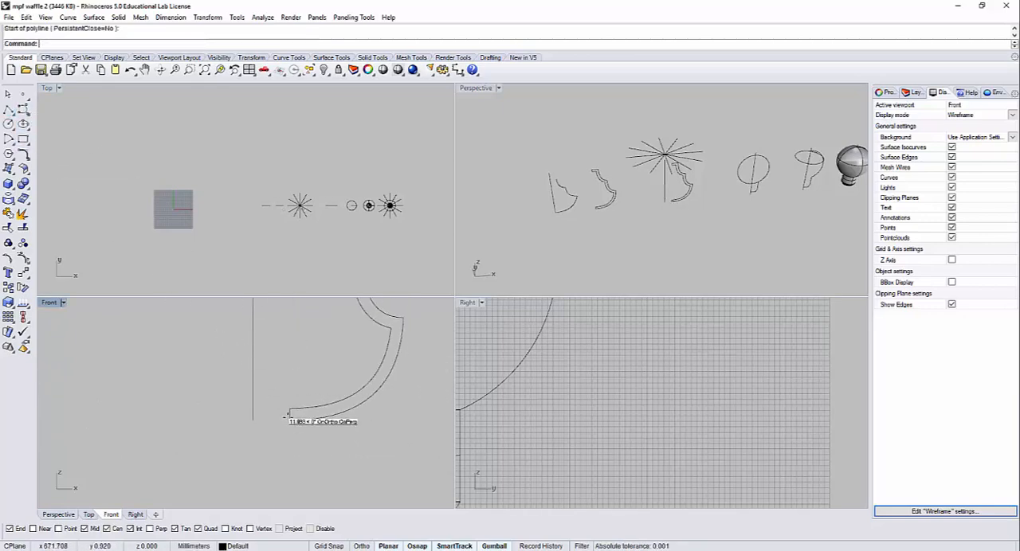
pyautogui.click(288, 414)
pyautogui.click(8, 213)
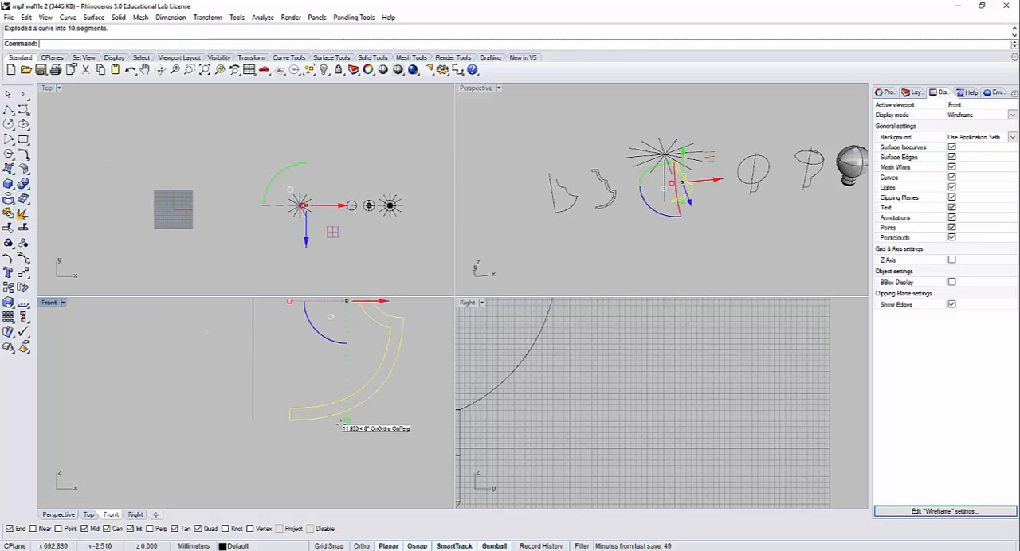
# Step: Join all of the outline's segments except the short lower end cap, and delete that cap
pyautogui.scroll(2, 327, 418)
pyautogui.keyDown('ctrl'); pyautogui.click(257, 408); pyautogui.keyUp('ctrl')
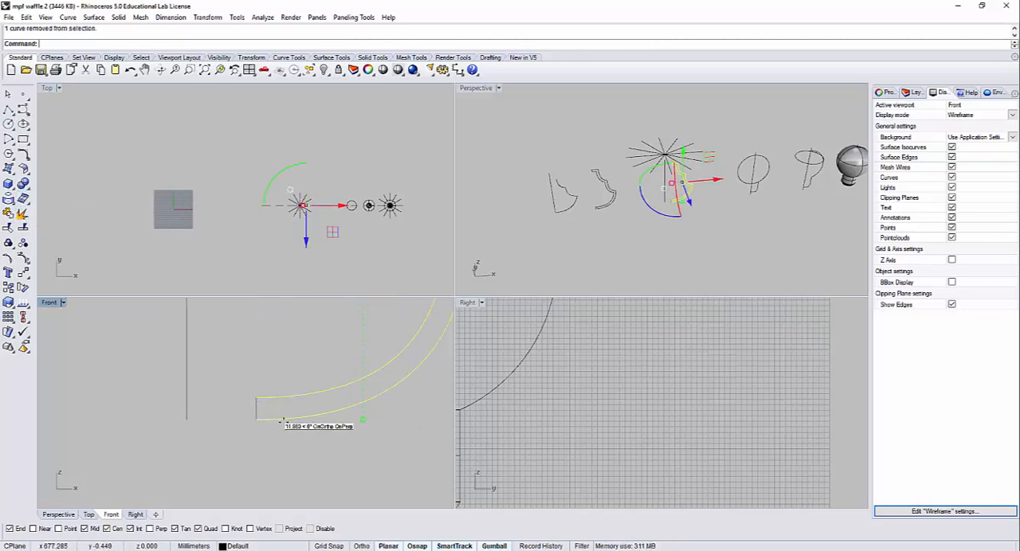
pyautogui.click(276, 433)
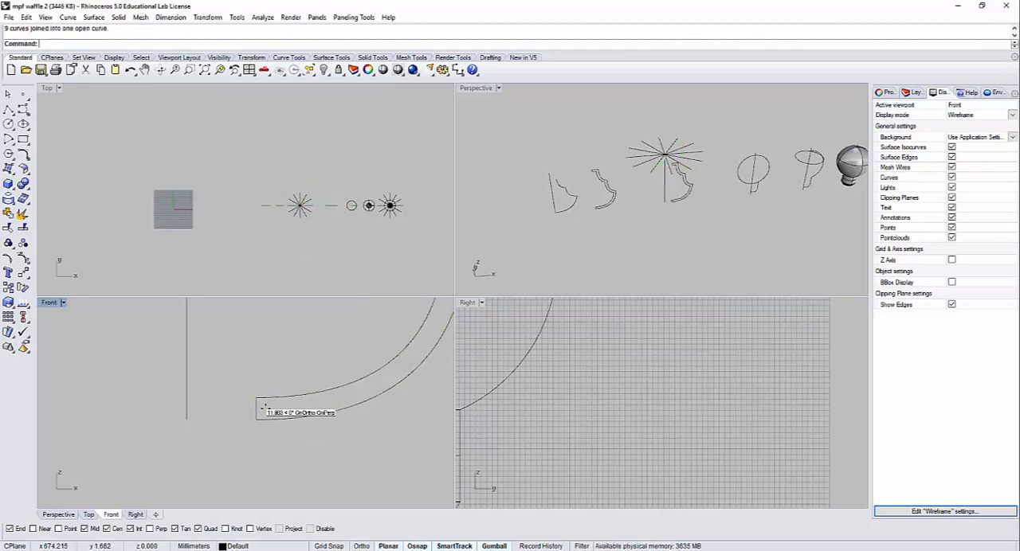
pyautogui.click(256, 409)
pyautogui.press('Delete')
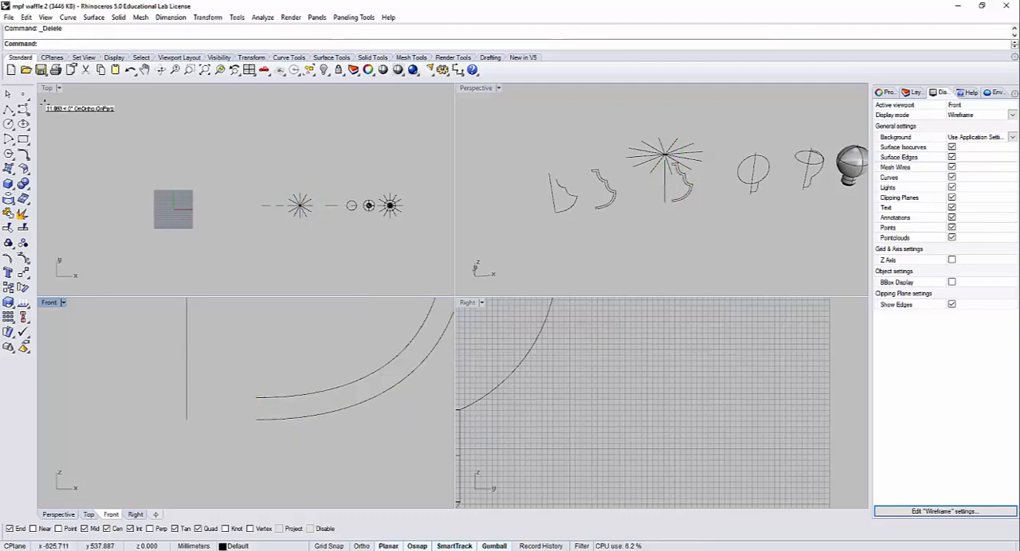
# Step: Draw two horizontal lines extending the rib outline's open lower ends to the vertical axis line
pyautogui.click(8, 109)
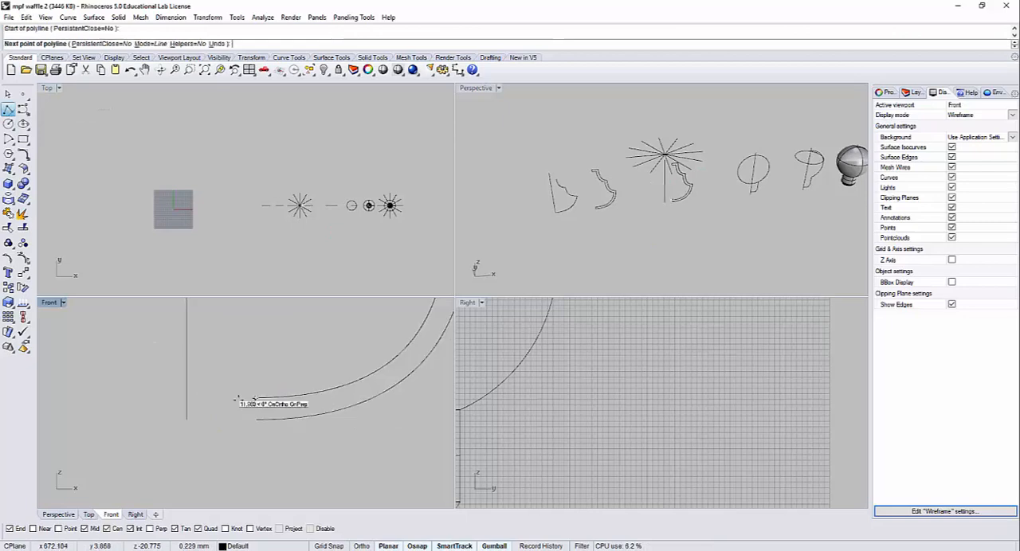
pyautogui.click(209, 398)
pyautogui.click(188, 394)
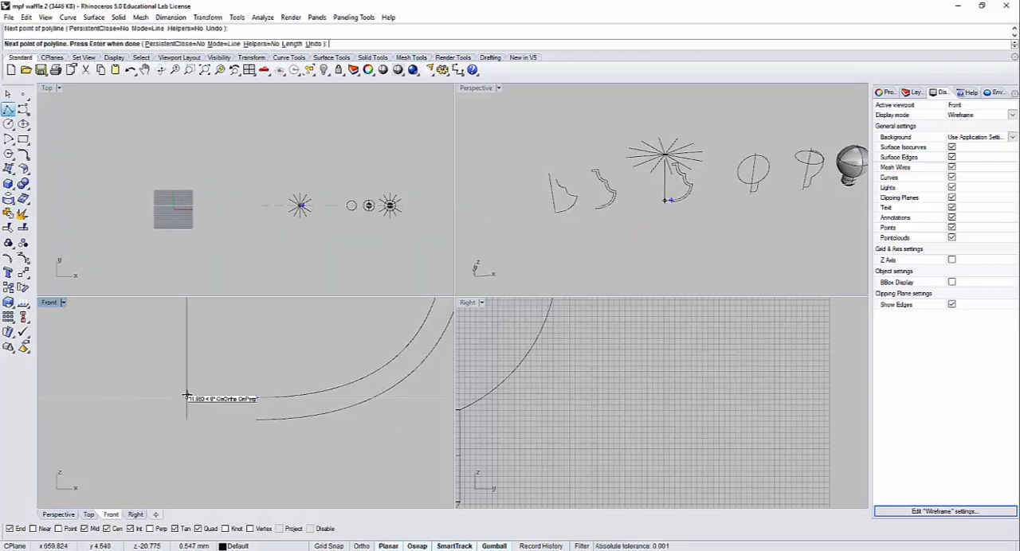
pyautogui.rightClick(215, 386)
pyautogui.rightClick(244, 421)
pyautogui.click(254, 420)
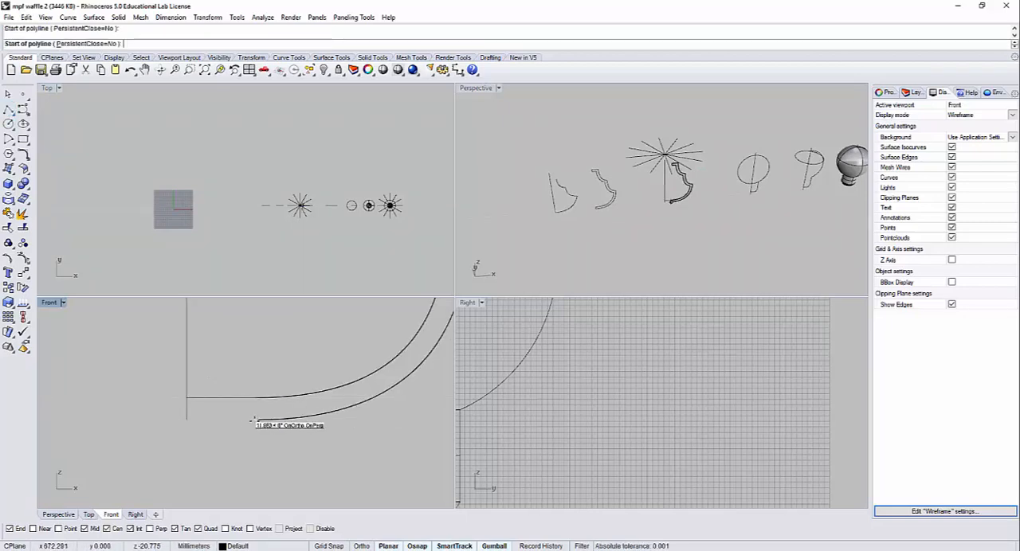
pyautogui.click(188, 418)
pyautogui.rightClick(214, 416)
# Step: Join the two extension lines with the rib outline into one open curve, and clear the selection
pyautogui.moveTo(276, 436); pyautogui.dragTo(235, 365)
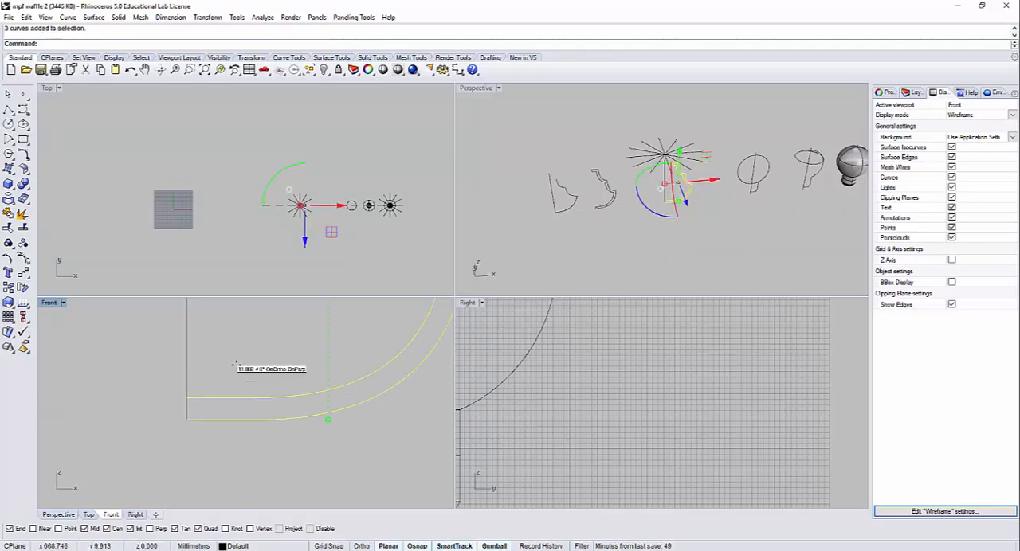
pyautogui.scroll(-5, 291, 391)
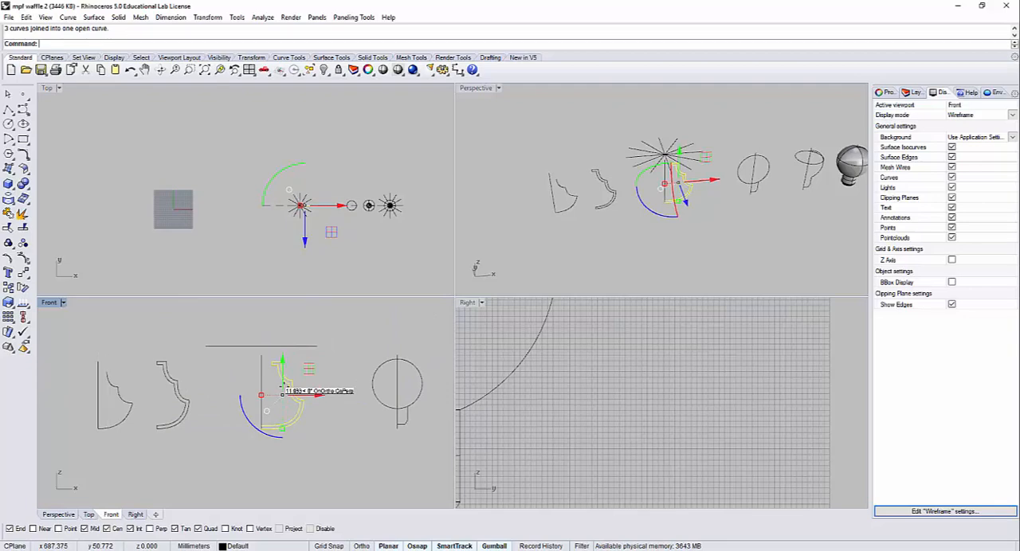
pyautogui.scroll(6, 283, 392)
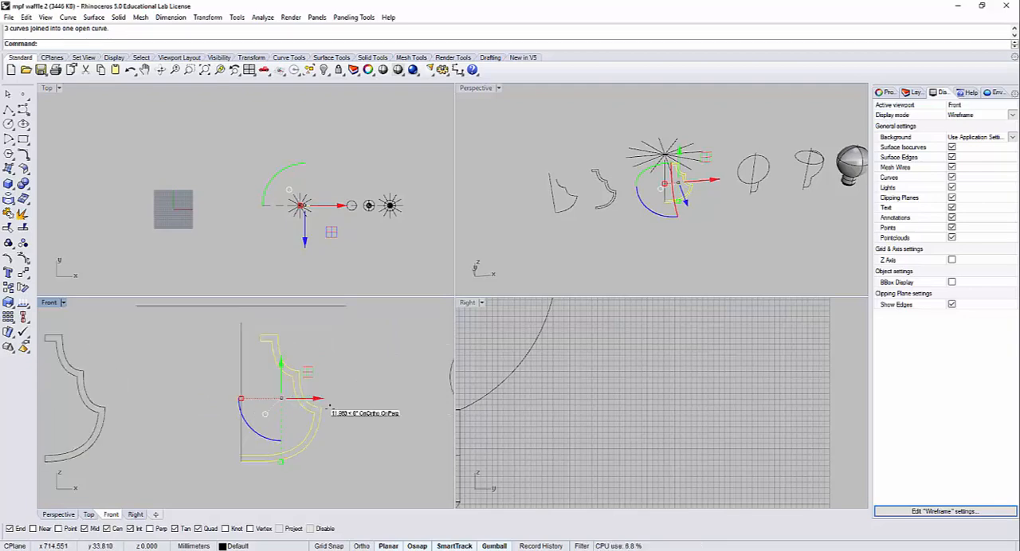
pyautogui.click(352, 368)
# Step: Move the vertical axis line away from the rib outline's open ends, and undo the move
pyautogui.click(285, 445)
pyautogui.click(258, 436)
pyautogui.moveTo(256, 440); pyautogui.dragTo(200, 424)
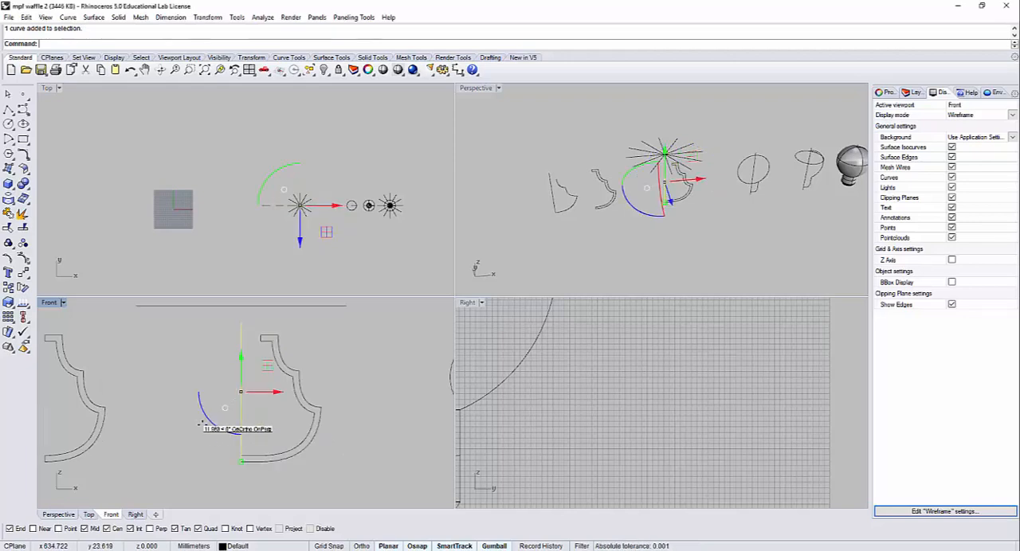
pyautogui.moveTo(250, 392); pyautogui.dragTo(240, 434)
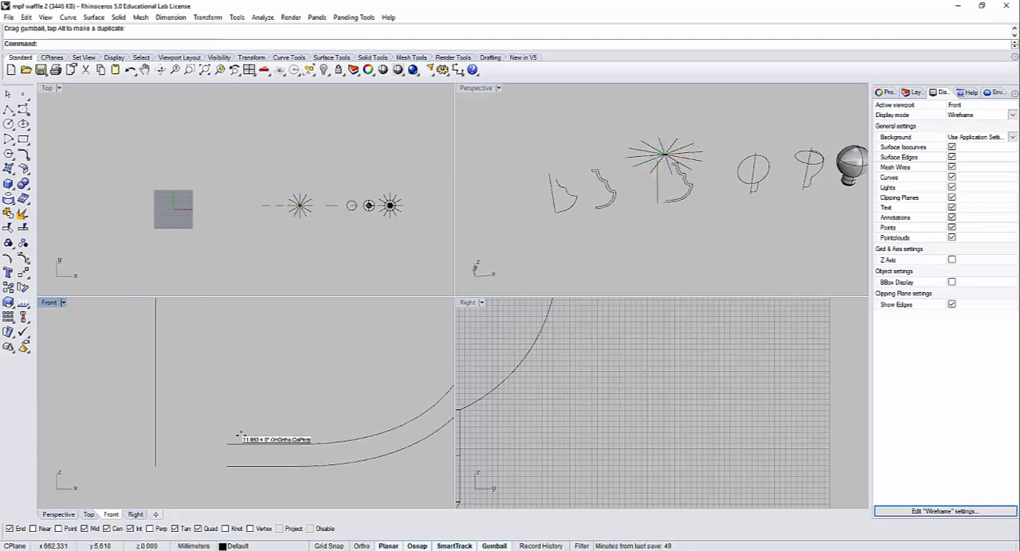
pyautogui.hotkey('ctrl', 'z')
pyautogui.scroll(-8, 265, 383)
pyautogui.moveTo(269, 371); pyautogui.dragTo(334, 390, button='right')
pyautogui.scroll(-7, 301, 428)
pyautogui.click(333, 424)
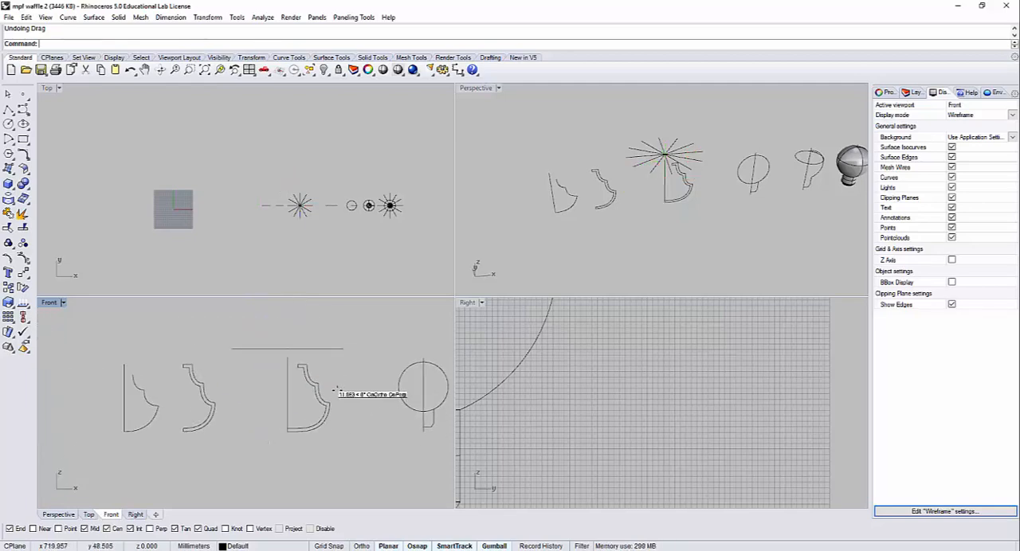
# Step: Revolve the extended rib outline a full turn around the vertical axis, inspect the resulting form, and undo the revolve
pyautogui.scroll(6, 687, 164)
pyautogui.moveTo(685, 164); pyautogui.dragTo(652, 149, button='right')
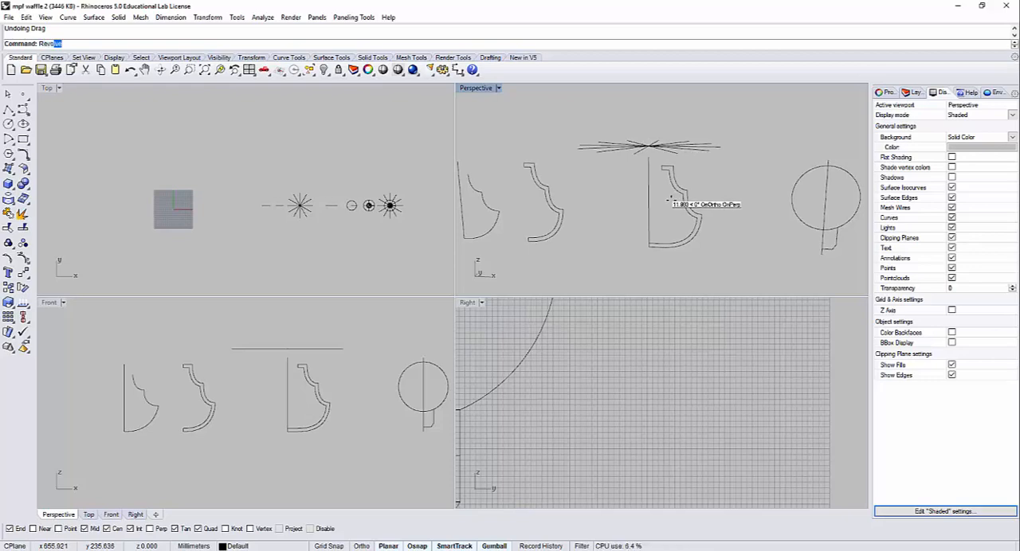
pyautogui.press('Return')
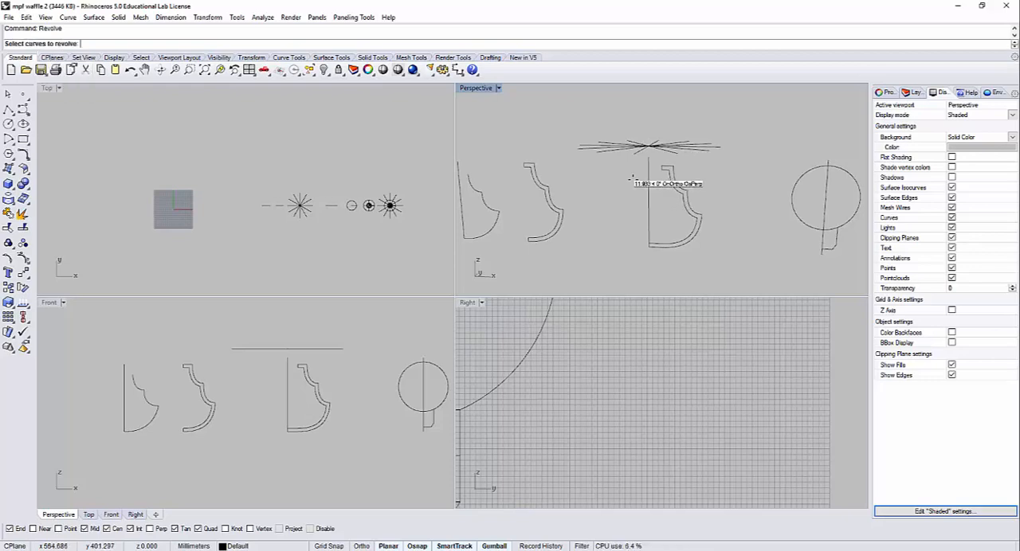
pyautogui.click(324, 406)
pyautogui.press('Return')
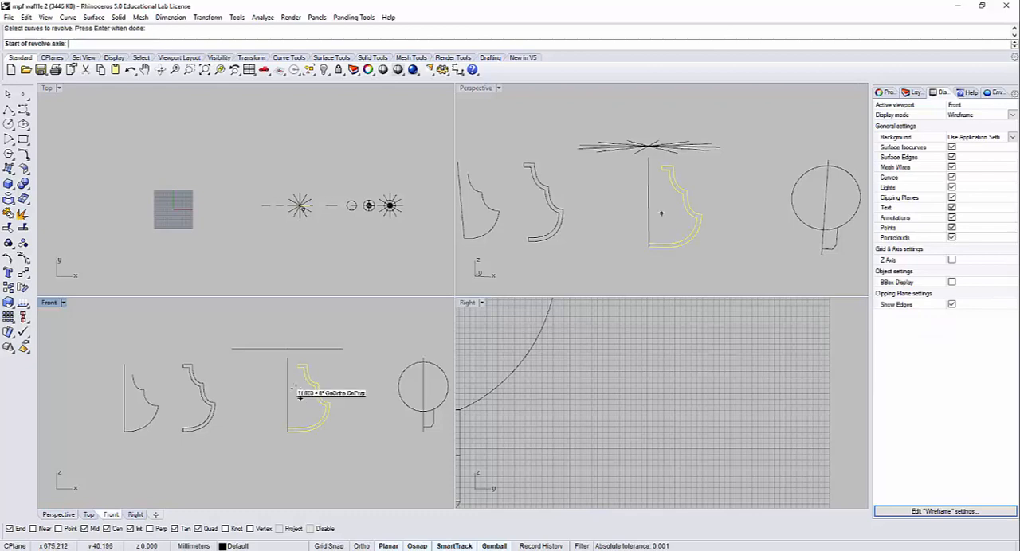
pyautogui.click(286, 358)
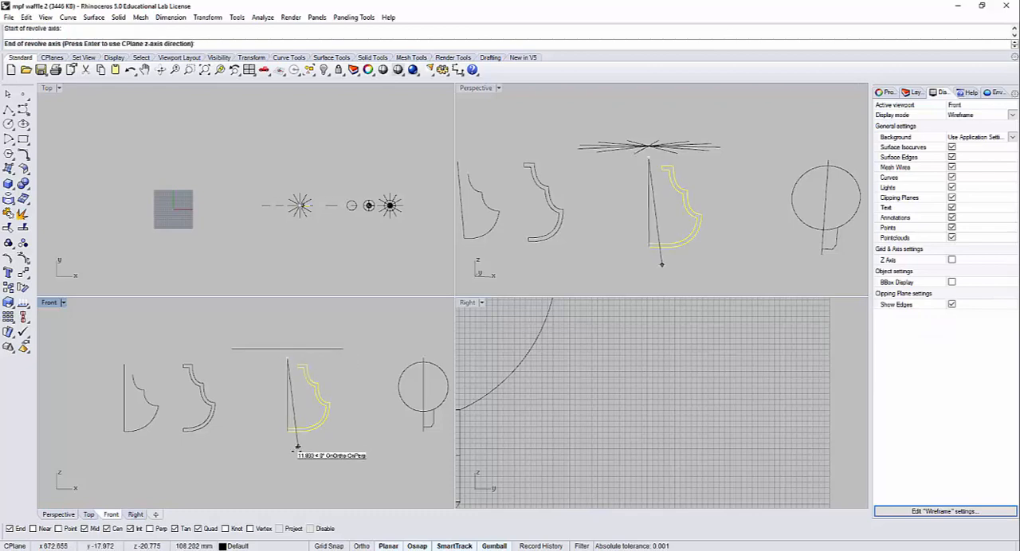
pyautogui.click(287, 446)
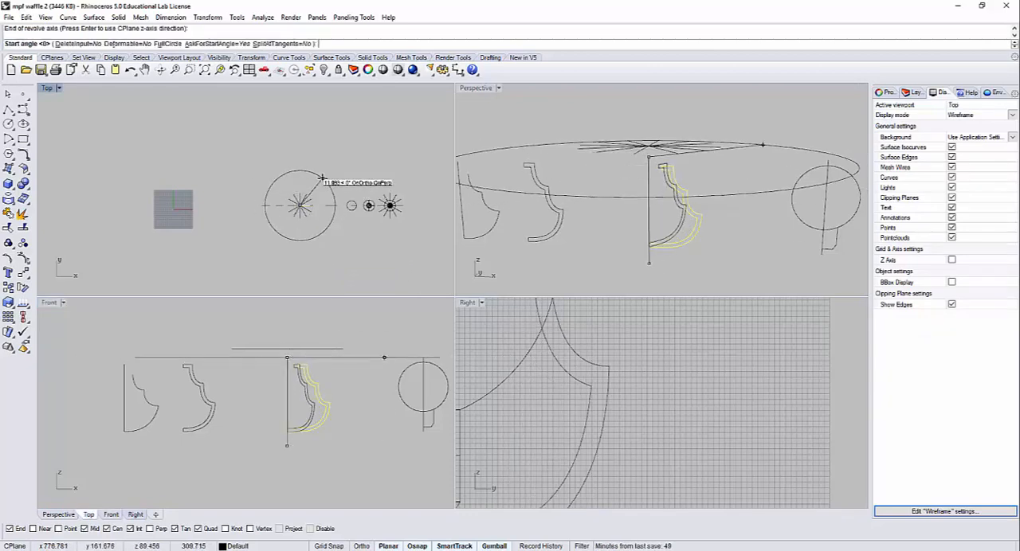
pyautogui.click(322, 177)
pyautogui.press('Return')
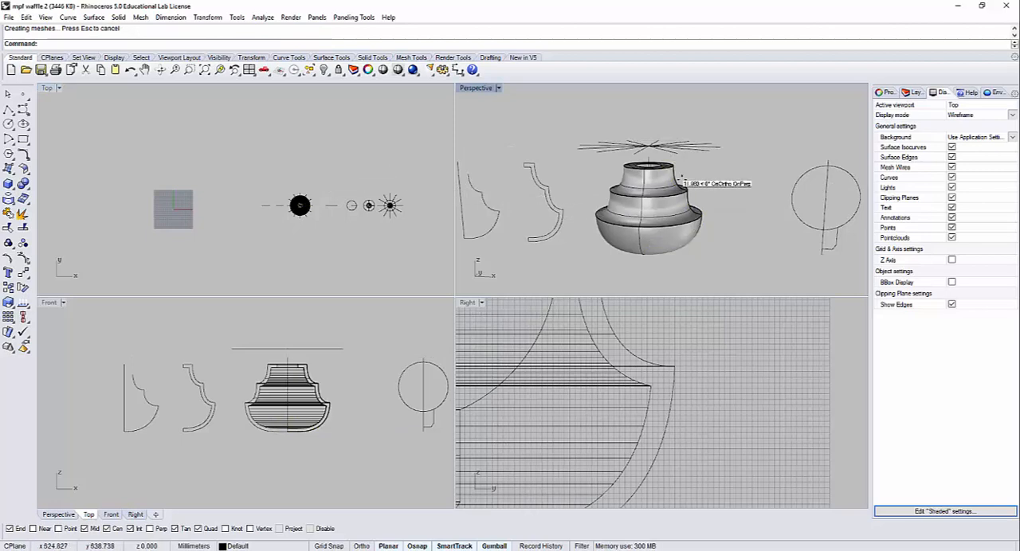
pyautogui.moveTo(682, 178)
pyautogui.mouseDown(button='right')
pyautogui.moveTo(690, 269)
pyautogui.moveTo(682, 177)
pyautogui.mouseUp(button='right')
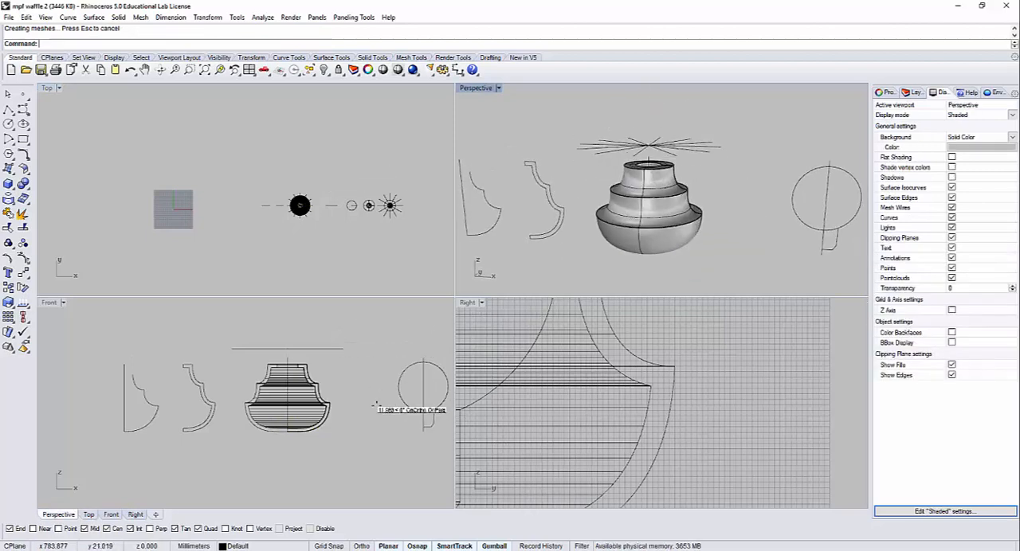
pyautogui.hotkey('ctrl', 'z')
# Step: Move the rib outline slightly towards the vertical axis line so its open lower ends cross it
pyautogui.click(294, 412)
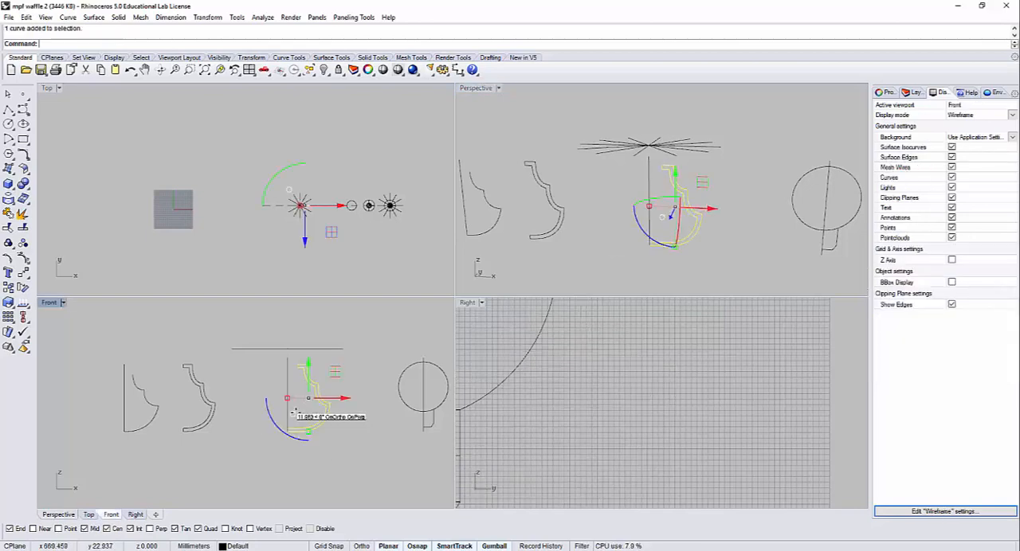
pyautogui.moveTo(342, 397); pyautogui.dragTo(336, 396)
pyautogui.click(303, 450)
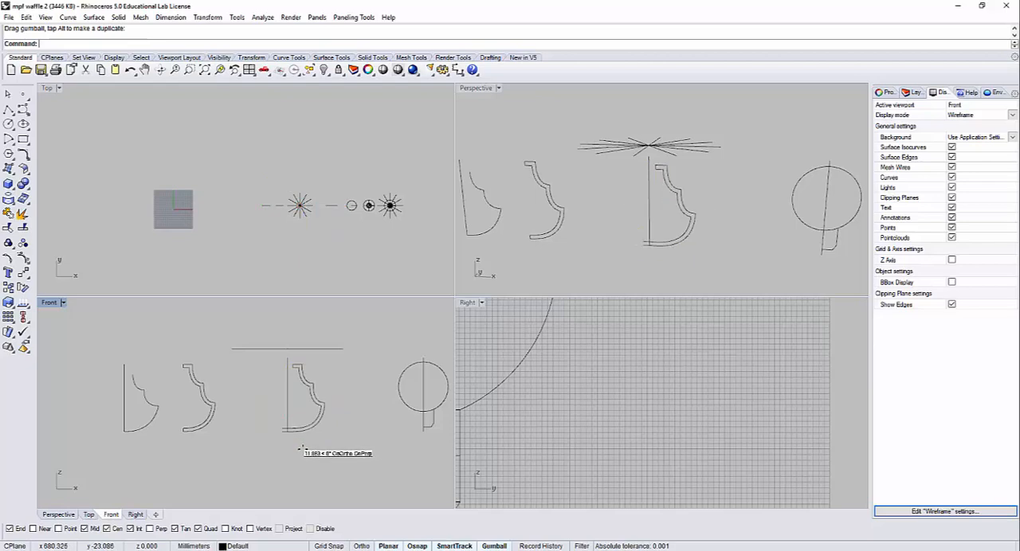
# Step: Trim the rib outline's lower ends that overrun the vertical axis line, using the axis as the cutting object
pyautogui.scroll(6, 301, 447)
pyautogui.press('Return')
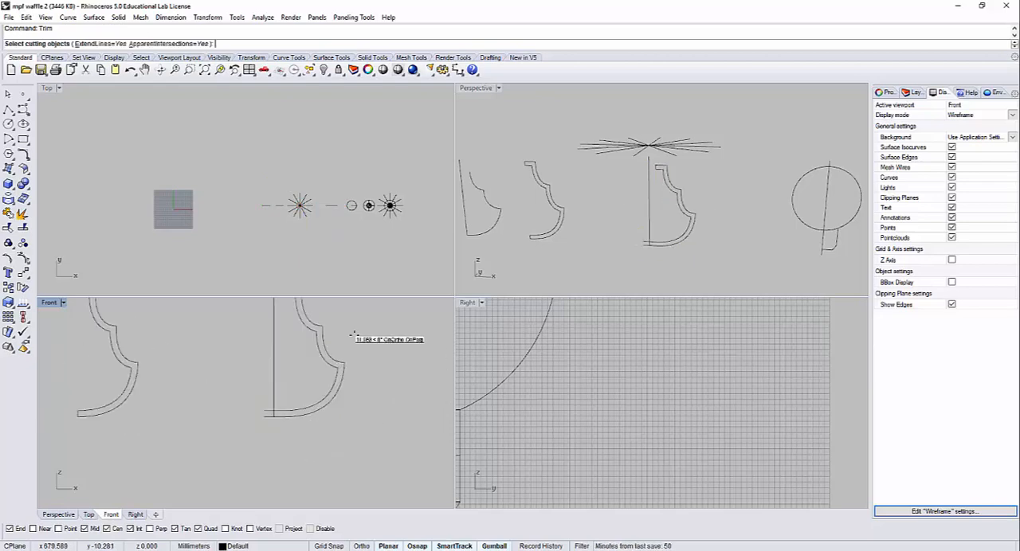
pyautogui.moveTo(247, 339); pyautogui.dragTo(246, 338)
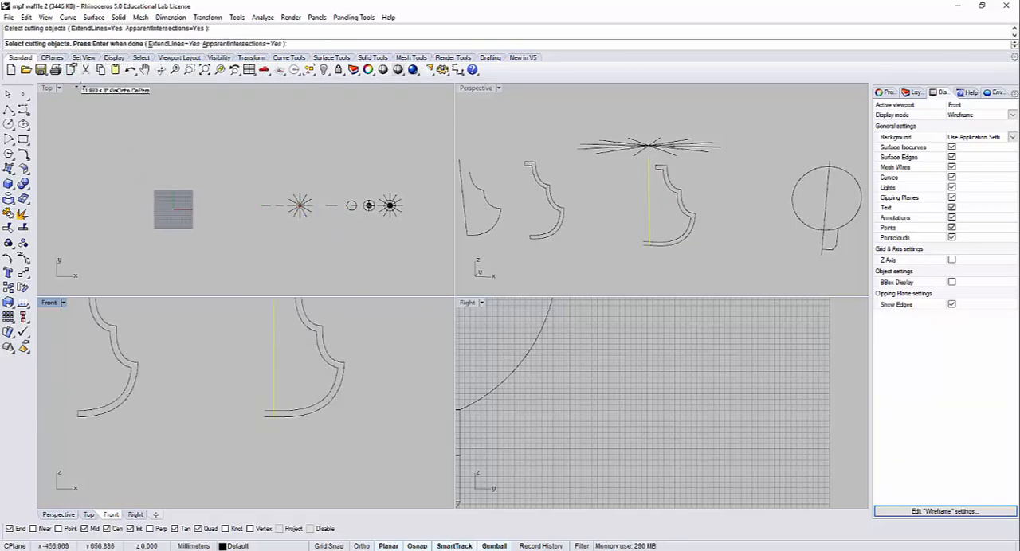
pyautogui.press('Return')
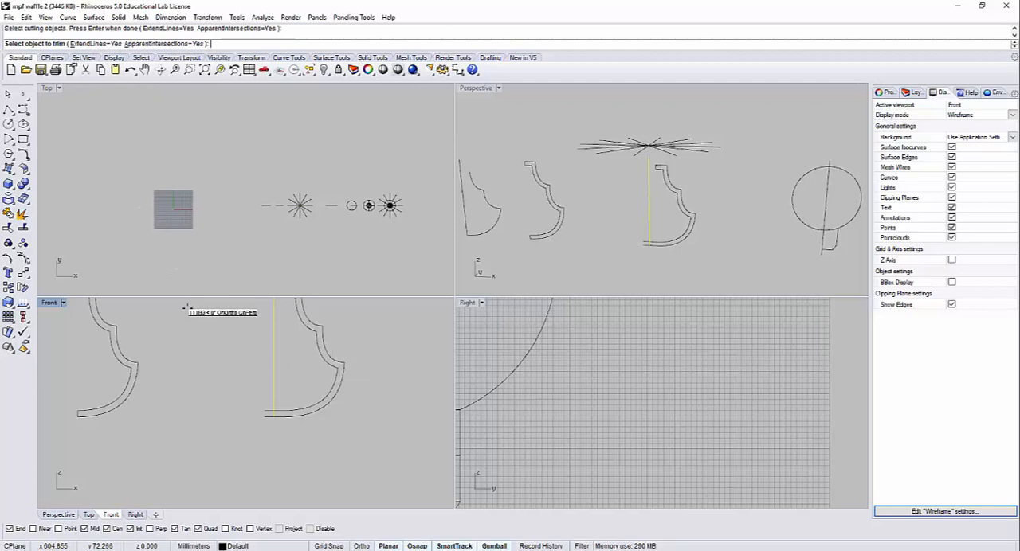
pyautogui.click(269, 413)
pyautogui.press('Return')
pyautogui.moveTo(364, 421); pyautogui.dragTo(379, 469, button='right')
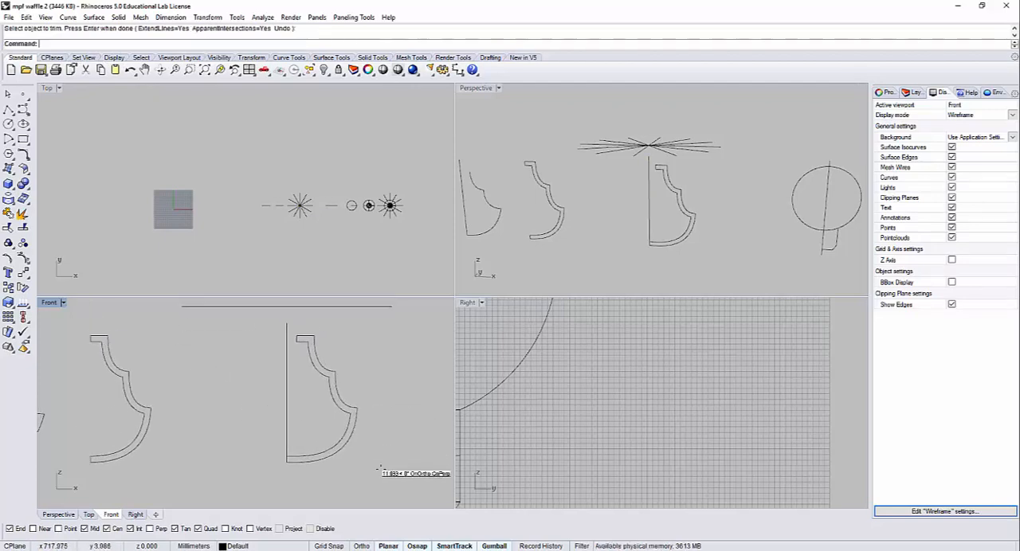
# Step: Revolve the trimmed rib outline around the vertical axis line with the FullCircle option
pyautogui.click(335, 408)
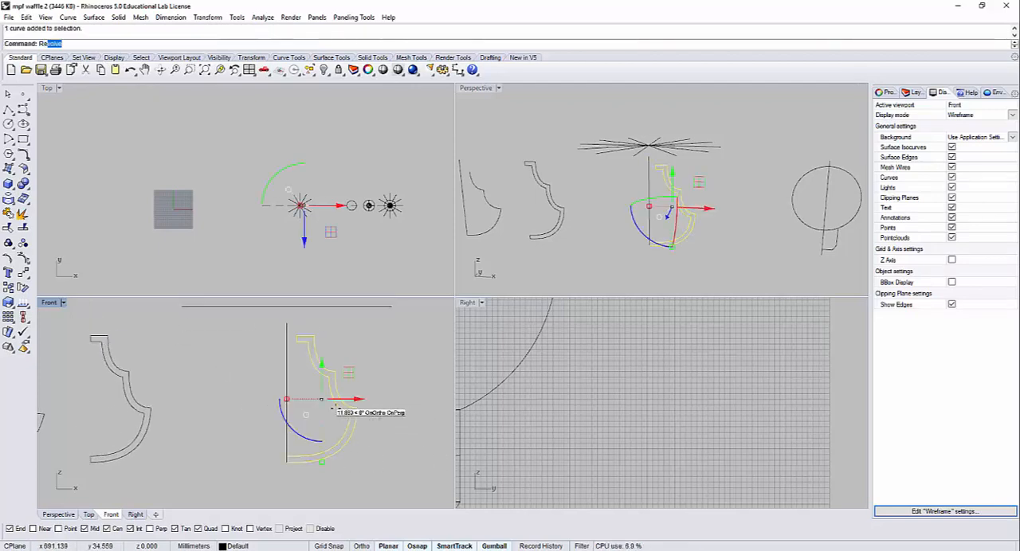
pyautogui.write('Re')
pyautogui.press('Return')
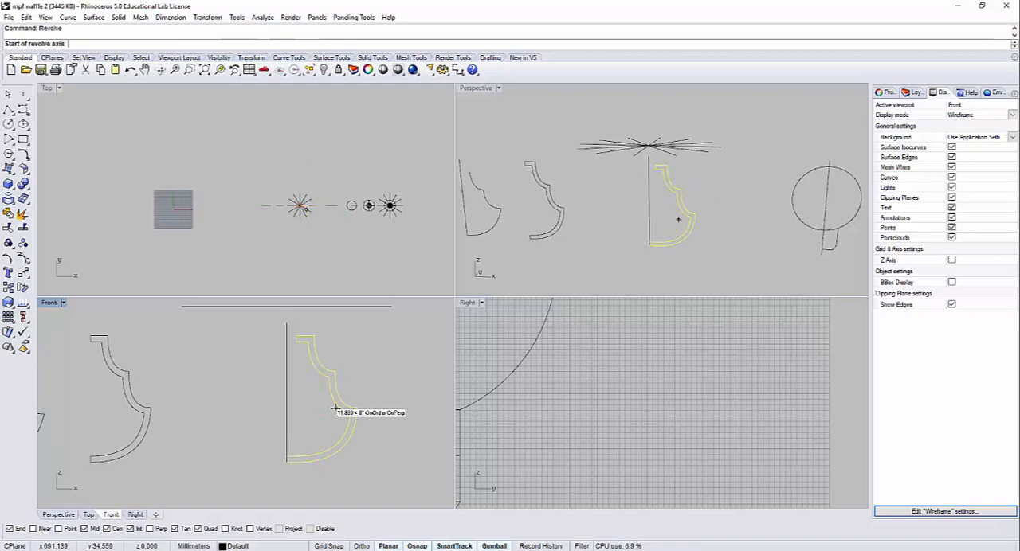
pyautogui.click(286, 463)
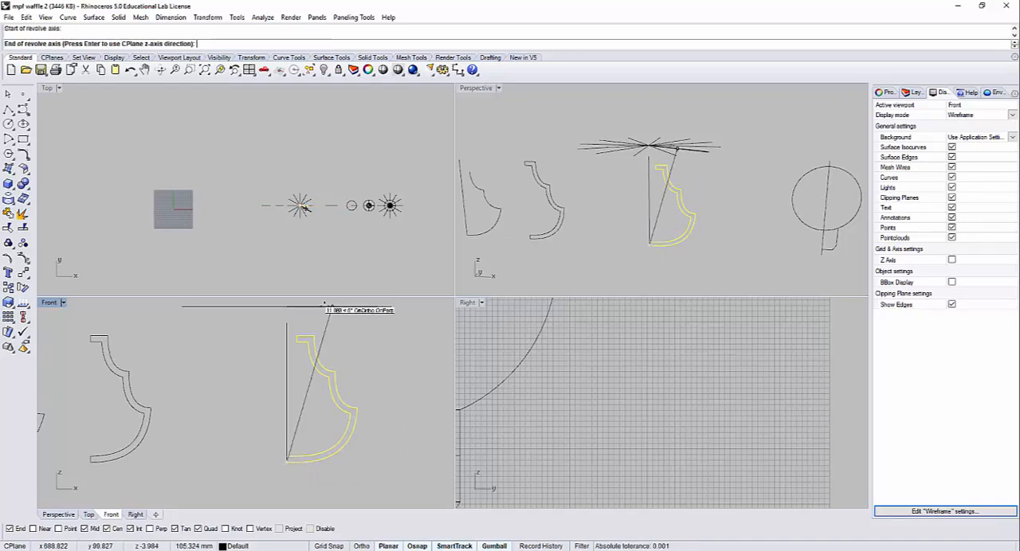
pyautogui.click(287, 323)
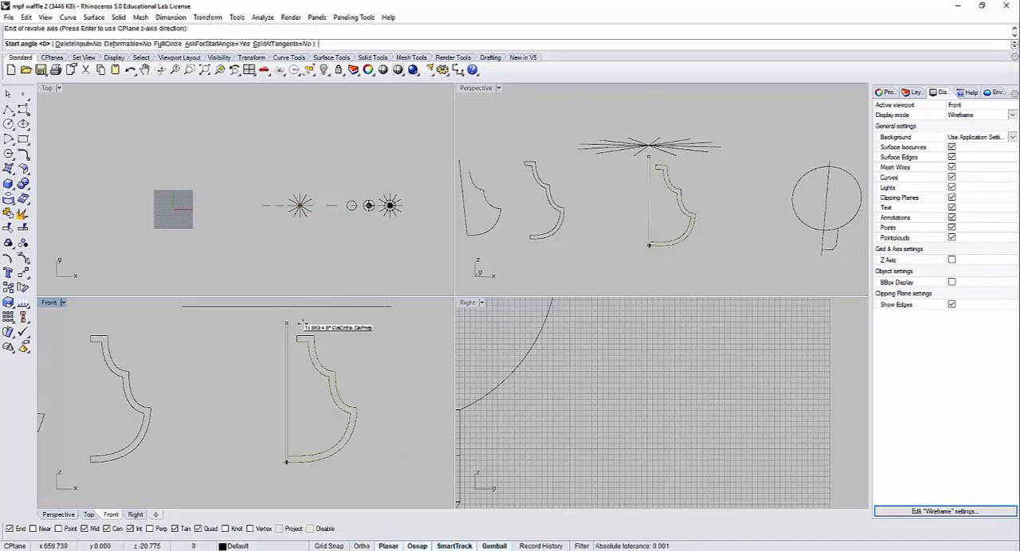
pyautogui.click(541, 282)
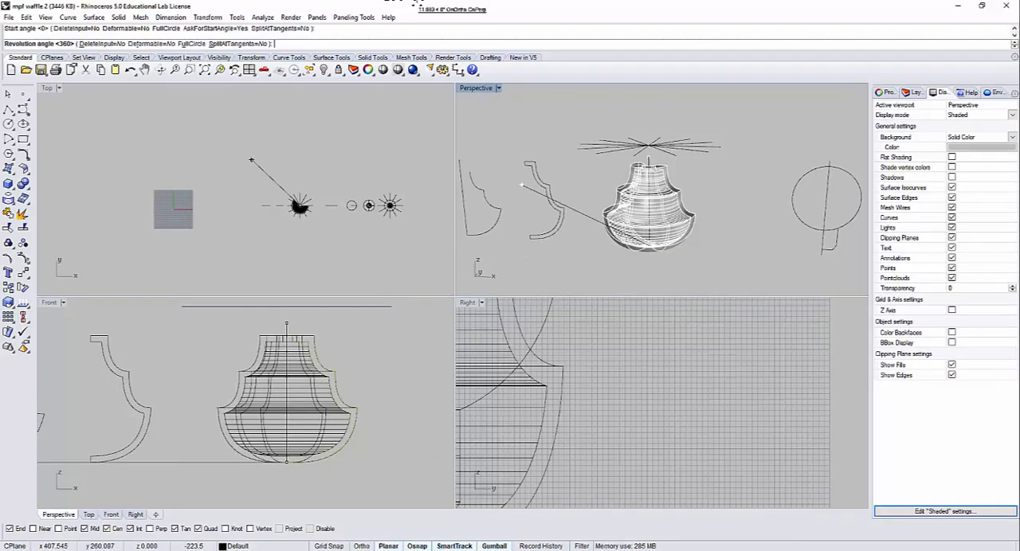
pyautogui.click(190, 44)
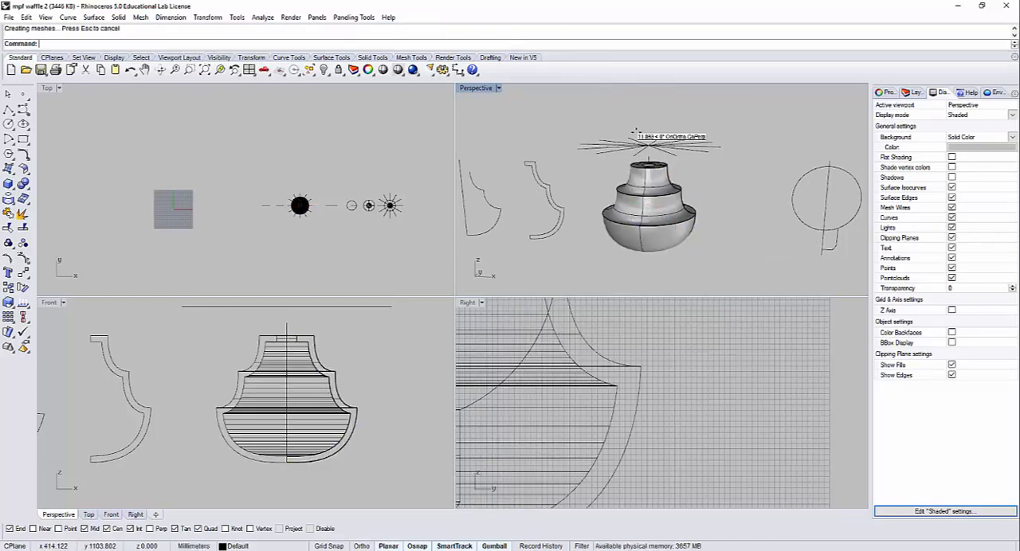
# Step: Project the 12 radial lines above the lampshade onto its revolved surface from the top view
pyautogui.scroll(3, 647, 145)
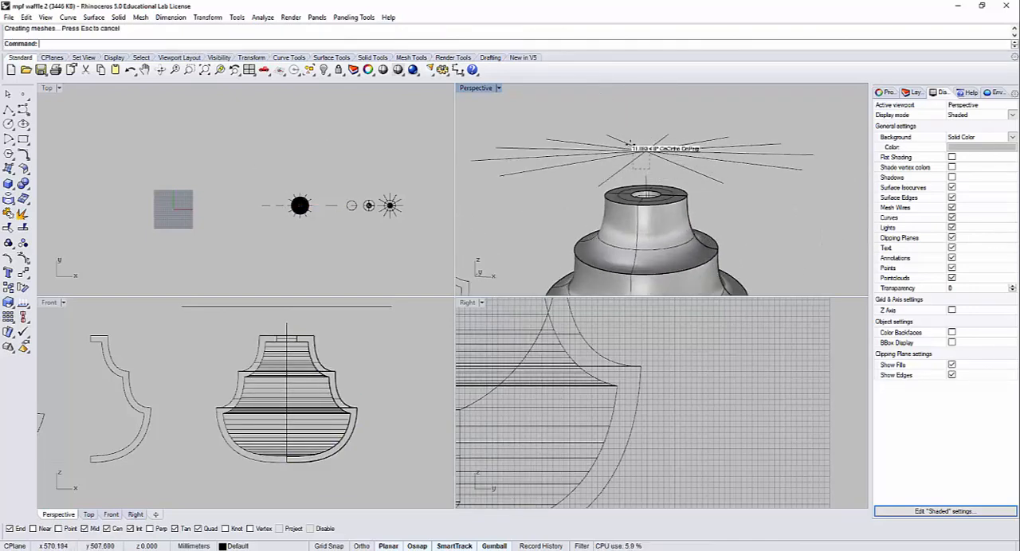
pyautogui.click(647, 152)
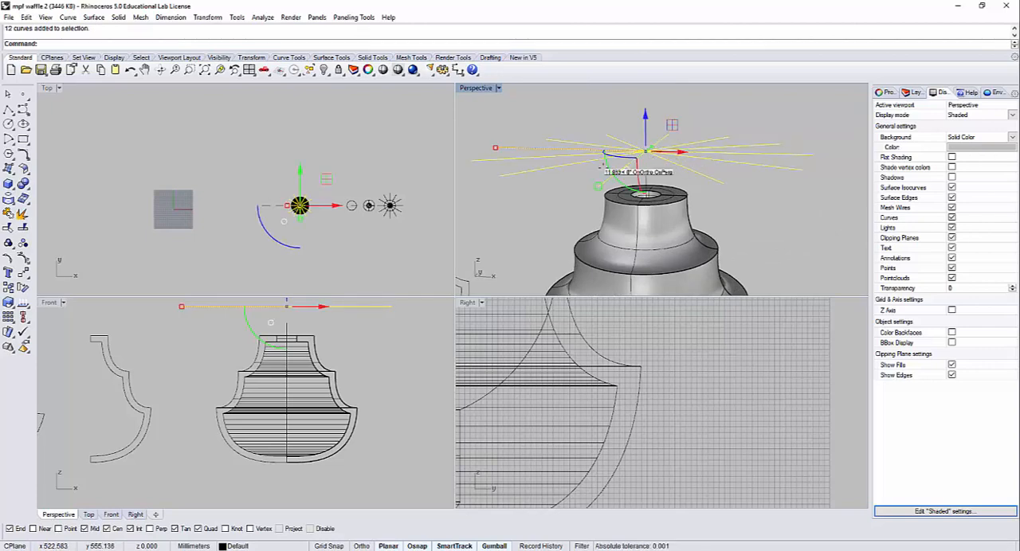
pyautogui.scroll(5, 295, 195)
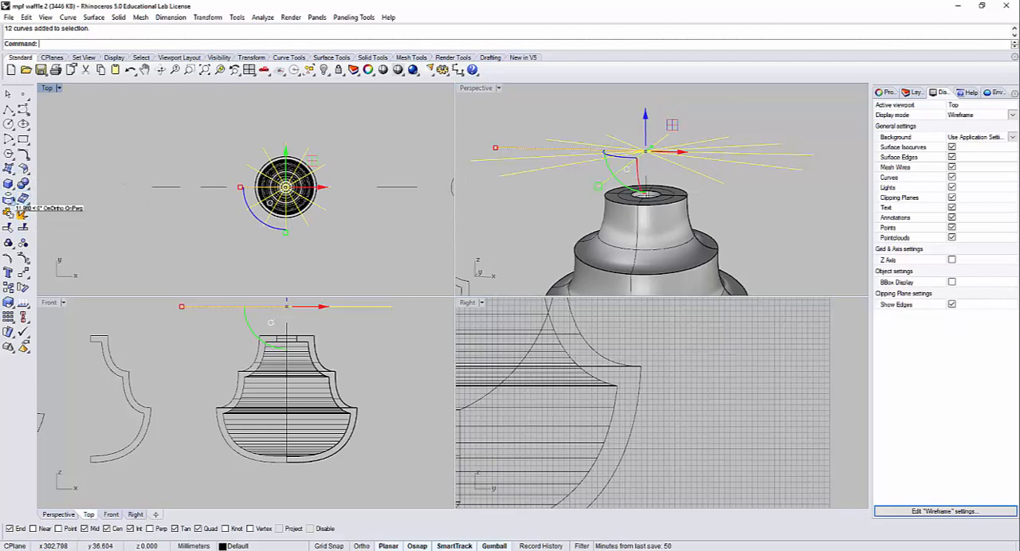
pyautogui.click(9, 201)
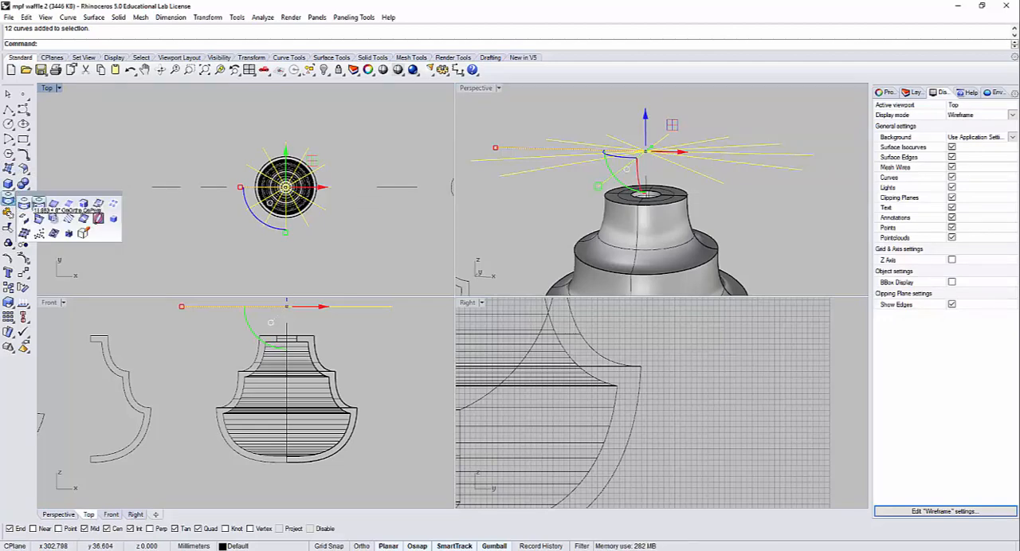
pyautogui.click(24, 202)
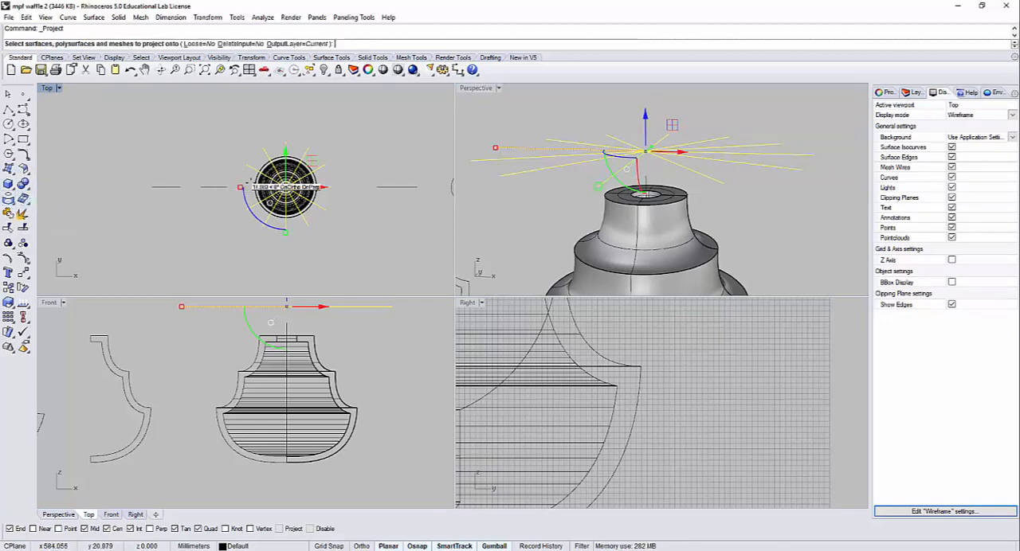
pyautogui.scroll(4, 281, 191)
pyautogui.scroll(3, 279, 190)
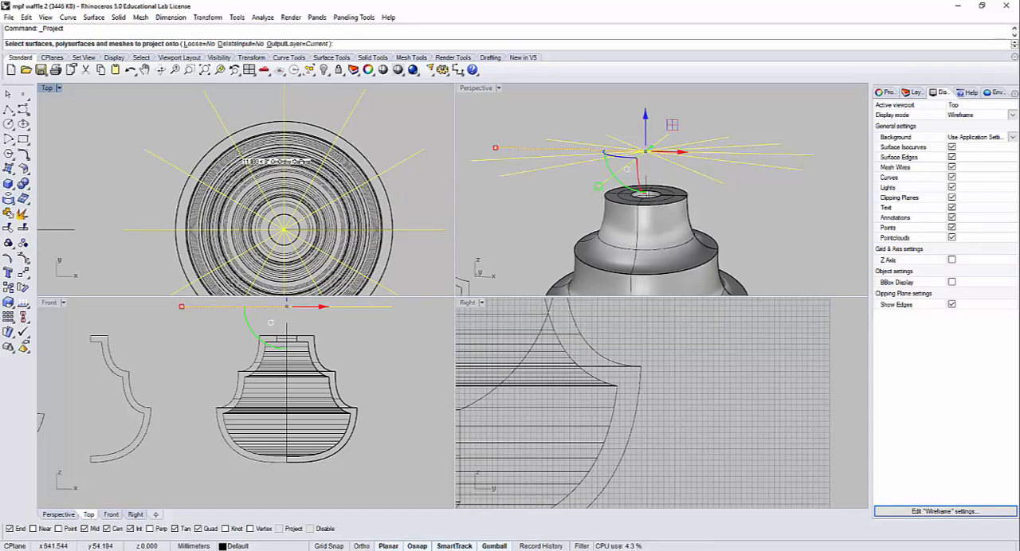
pyautogui.click(223, 165)
pyautogui.press('Return')
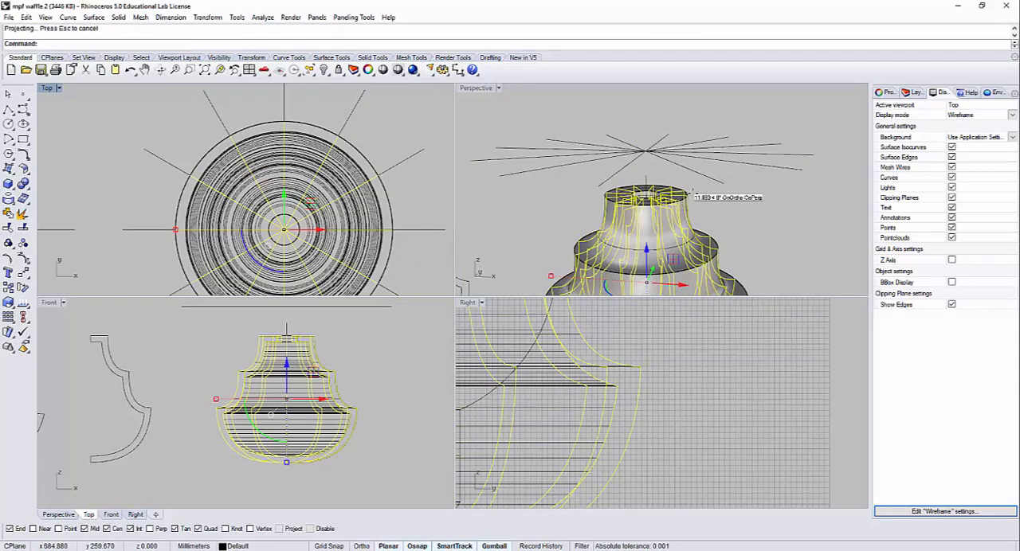
# Step: Hide the revolved lampshade surface and the 12 radial lines above the projected rib curves
pyautogui.keyDown('shift'); pyautogui.moveTo(691, 193); pyautogui.dragTo(680, 127, button='right'); pyautogui.keyUp('shift')
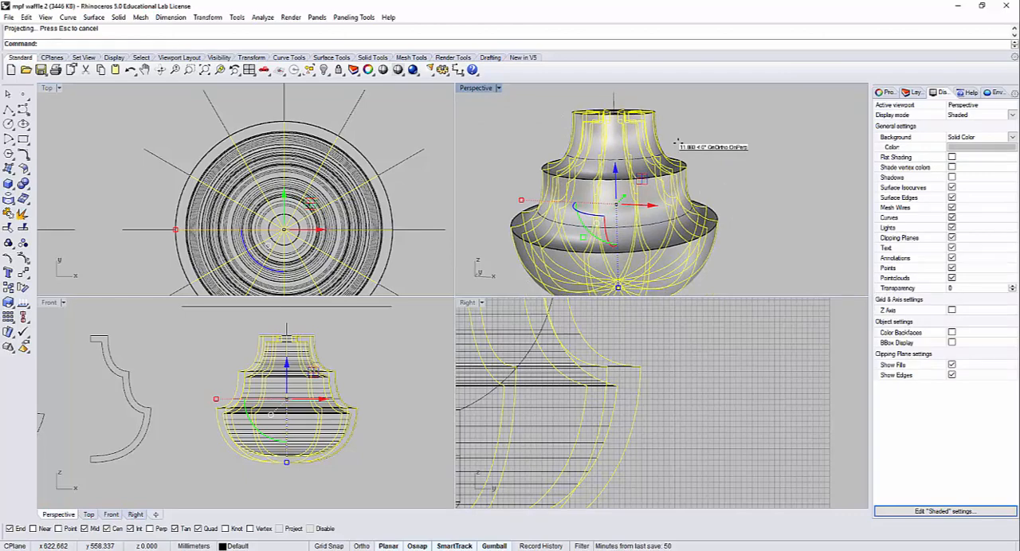
pyautogui.press('Escape')
pyautogui.click(619, 198)
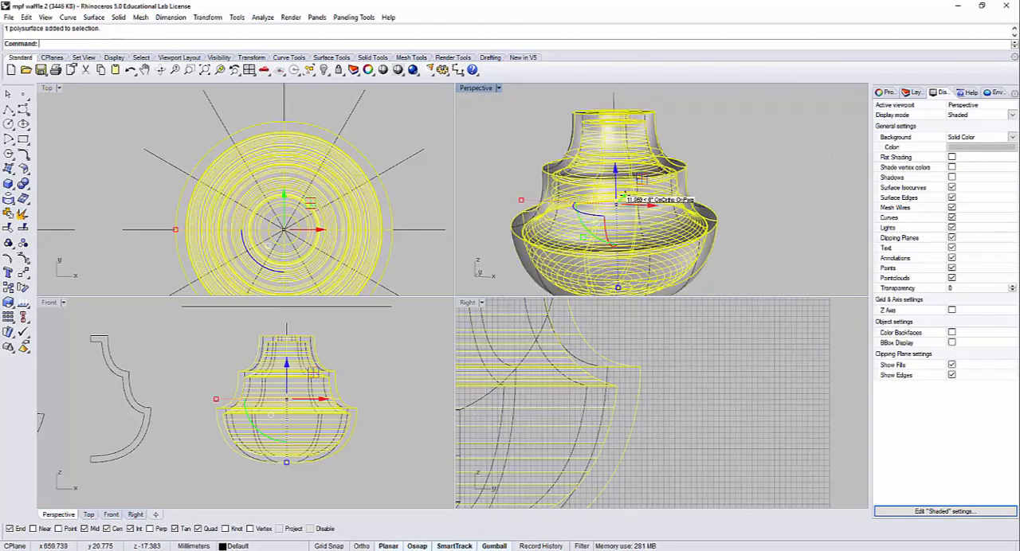
pyautogui.hotkey('ctrl', 'h')
pyautogui.keyDown('shift'); pyautogui.moveTo(637, 128); pyautogui.dragTo(613, 174, button='right'); pyautogui.keyUp('shift')
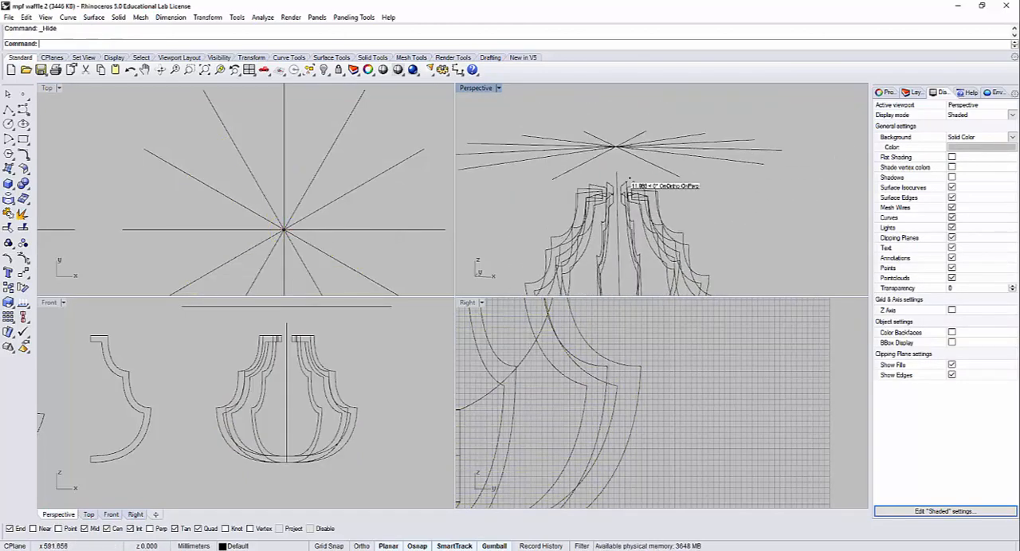
pyautogui.click(612, 172)
pyautogui.press('Escape')
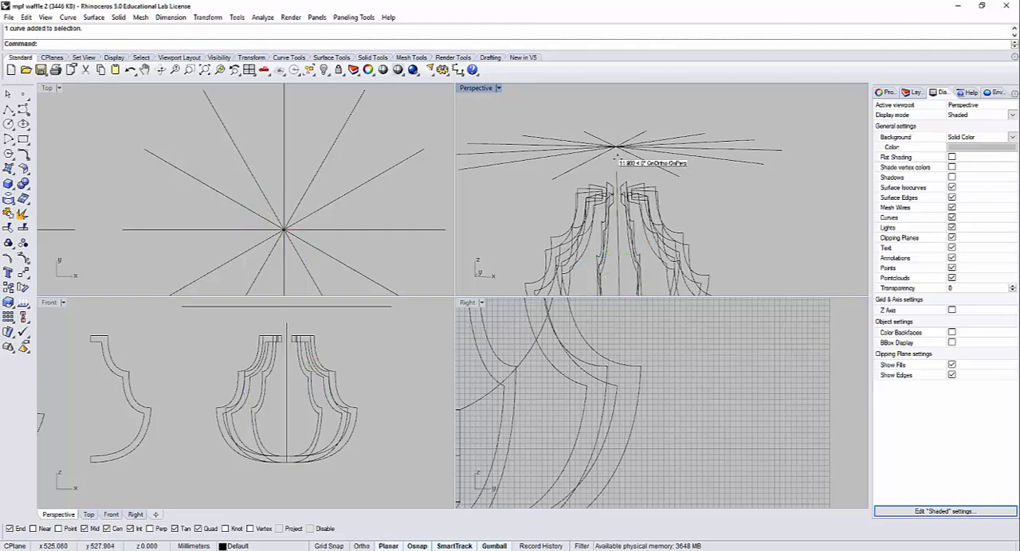
pyautogui.moveTo(618, 159); pyautogui.dragTo(579, 129)
pyautogui.hotkey('ctrl', 'h')
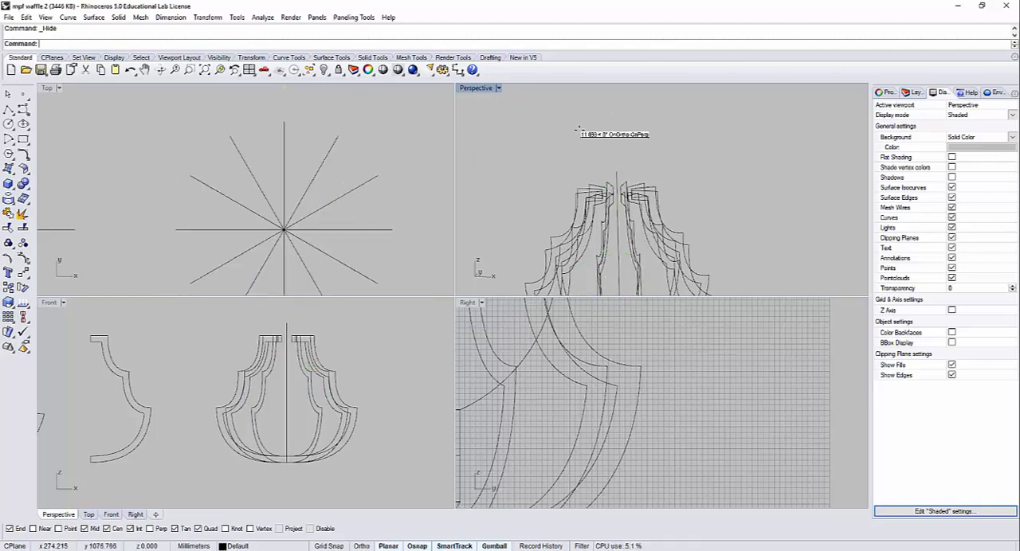
# Step: Hide the two source profile outlines beside the ribbed lampshade
pyautogui.scroll(-6, 589, 171)
pyautogui.keyDown('shift'); pyautogui.moveTo(560, 204); pyautogui.dragTo(606, 218, button='right'); pyautogui.keyUp('shift')
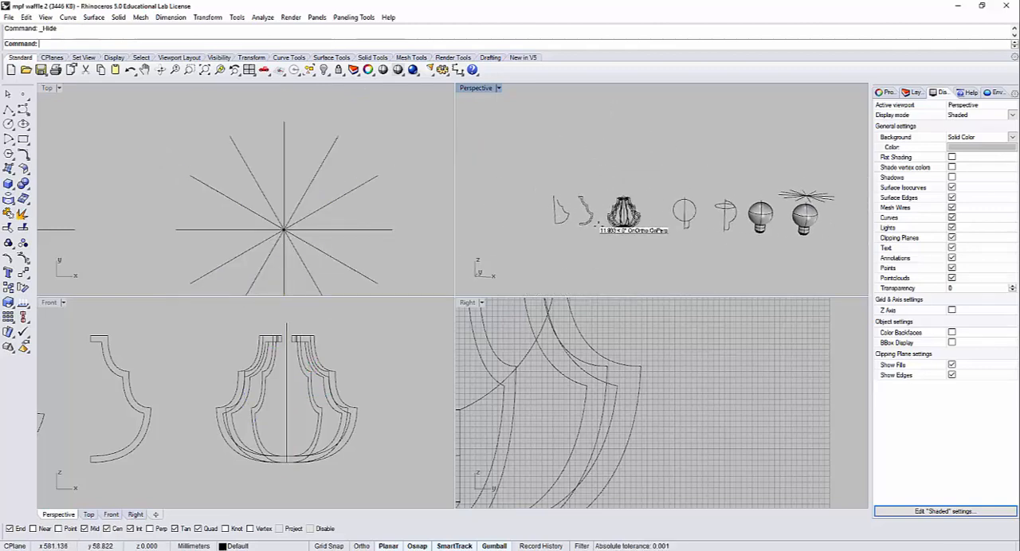
pyautogui.moveTo(599, 226); pyautogui.dragTo(499, 162)
pyautogui.hotkey('ctrl', 'h')
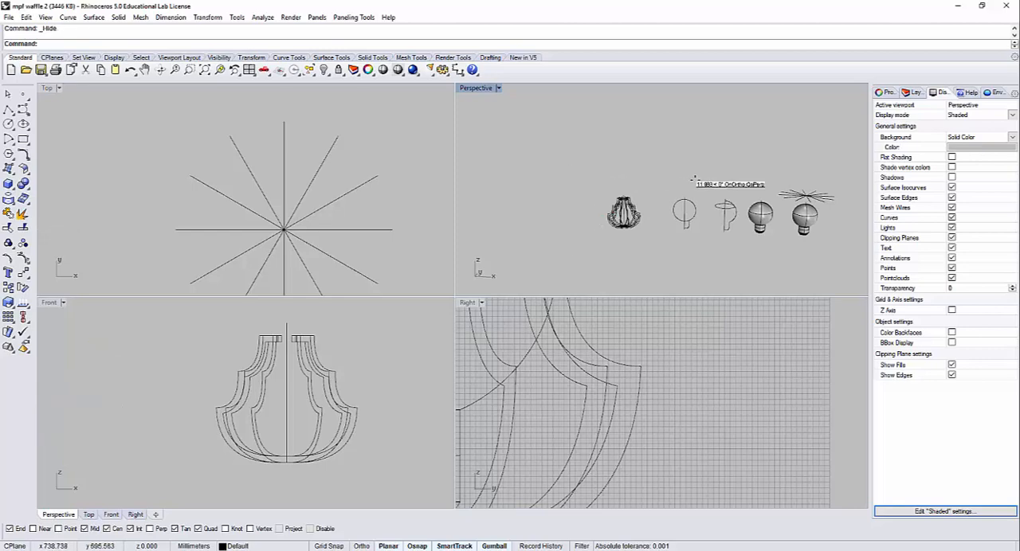
# Step: Examine the projected rib curves around their lower meeting points, selecting individual curves to check how they are joined
pyautogui.scroll(10, 674, 196)
pyautogui.keyDown('shift'); pyautogui.moveTo(612, 224); pyautogui.dragTo(726, 202, button='right'); pyautogui.keyUp('shift')
pyautogui.moveTo(664, 279); pyautogui.dragTo(642, 153, button='right')
pyautogui.scroll(10, 641, 278)
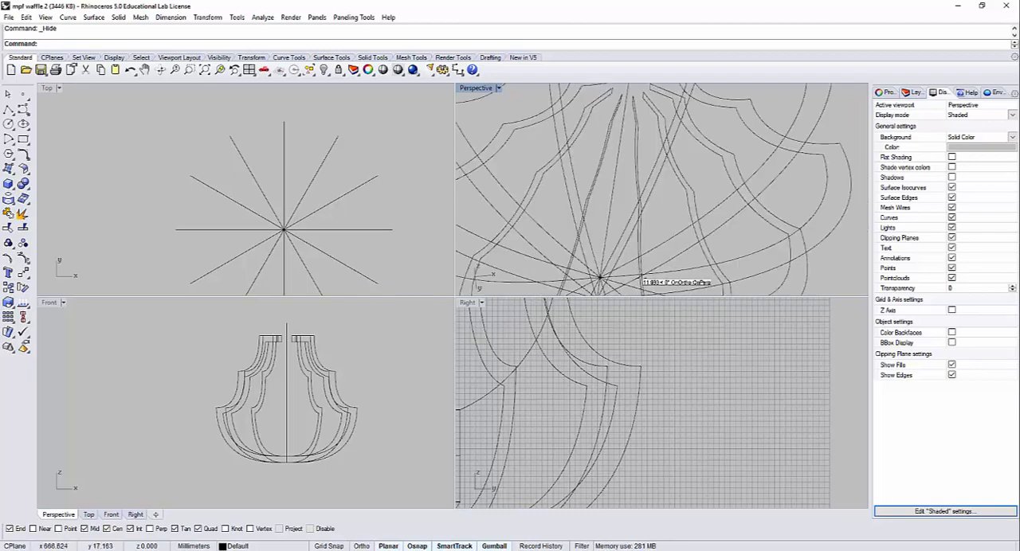
pyautogui.scroll(-6, 641, 278)
pyautogui.click(646, 226)
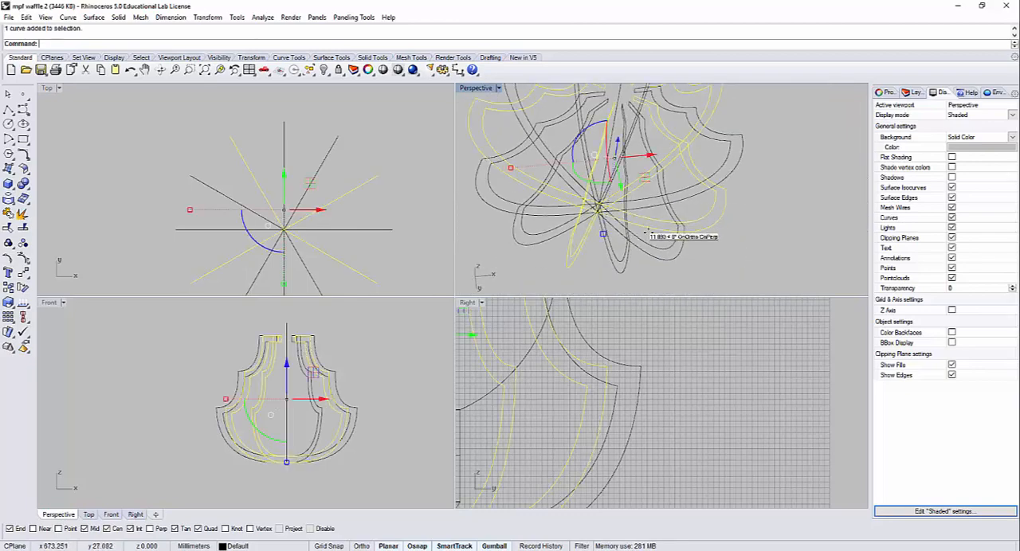
pyautogui.moveTo(646, 231)
pyautogui.mouseDown(button='right')
pyautogui.moveTo(603, 228)
pyautogui.moveTo(683, 191)
pyautogui.moveTo(751, 189)
pyautogui.moveTo(781, 229)
pyautogui.moveTo(723, 212)
pyautogui.moveTo(727, 172)
pyautogui.moveTo(701, 199)
pyautogui.moveTo(642, 229)
pyautogui.moveTo(584, 196)
pyautogui.moveTo(600, 144)
pyautogui.moveTo(647, 185)
pyautogui.moveTo(640, 230)
pyautogui.moveTo(603, 263)
pyautogui.moveTo(573, 215)
pyautogui.moveTo(561, 231)
pyautogui.moveTo(577, 255)
pyautogui.moveTo(584, 263)
pyautogui.moveTo(662, 230)
pyautogui.mouseUp(button='right')
pyautogui.press('Escape')
pyautogui.click(781, 229)
pyautogui.click(691, 225)
pyautogui.click(699, 187)
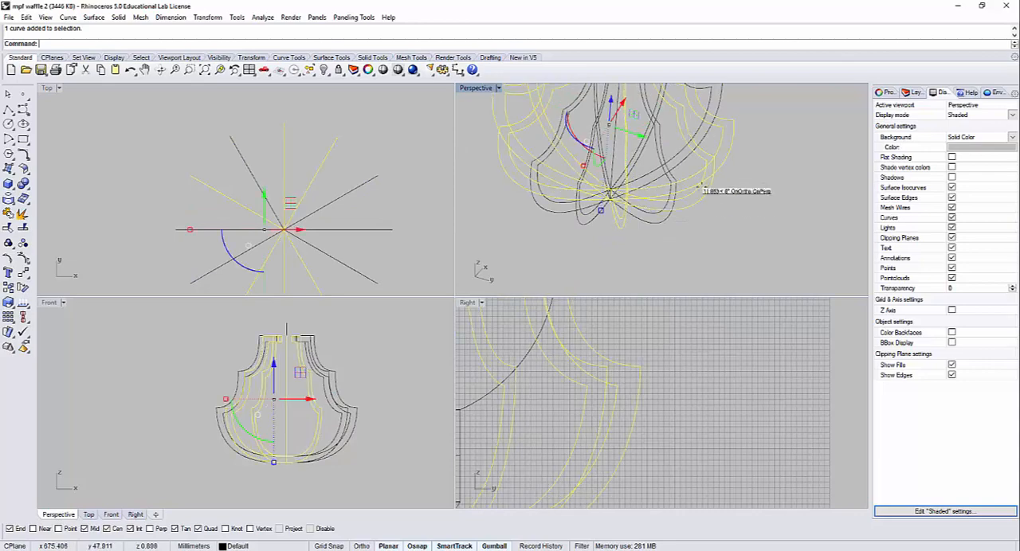
pyautogui.click(720, 179)
pyautogui.moveTo(720, 178); pyautogui.dragTo(658, 136, button='right')
pyautogui.scroll(6, 663, 163)
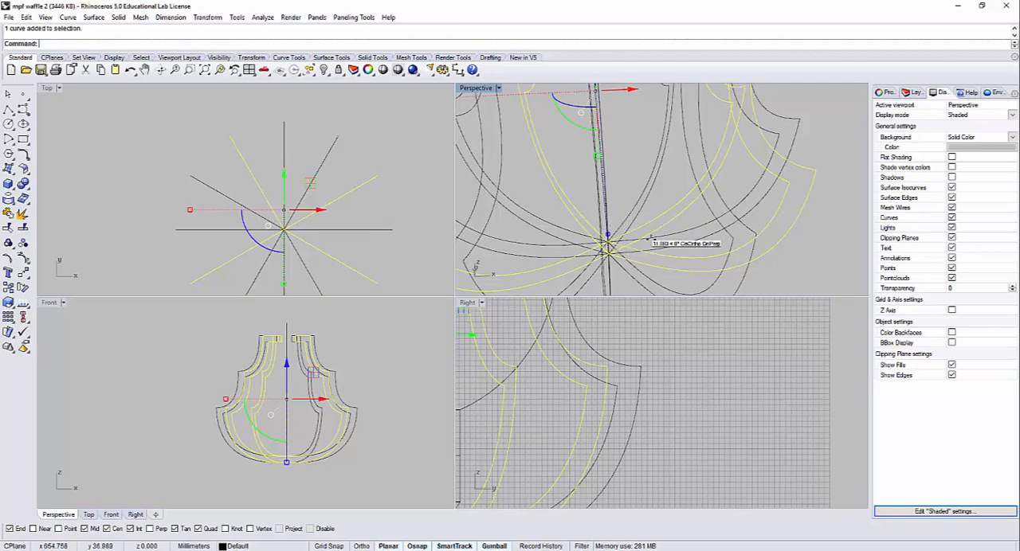
pyautogui.scroll(-3, 649, 239)
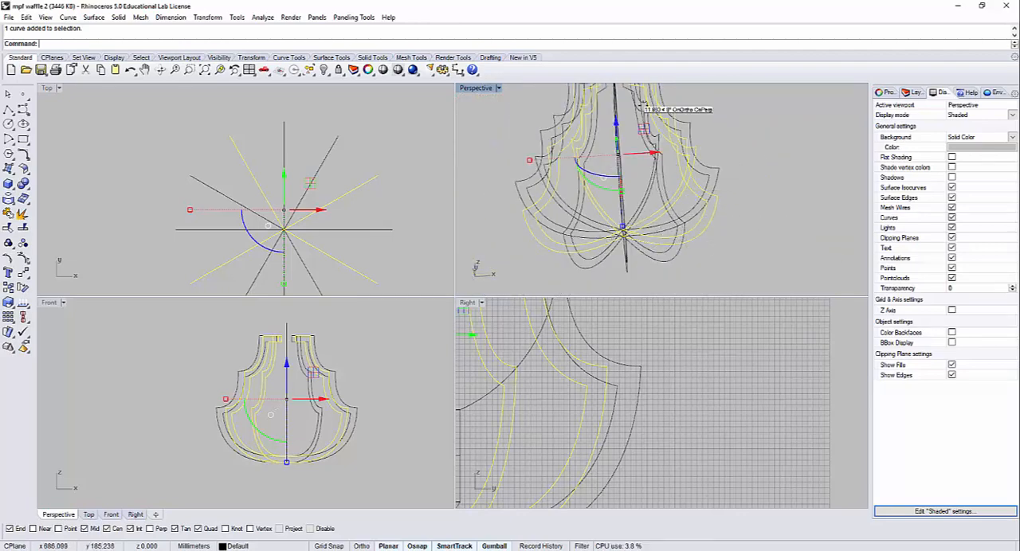
# Step: Undo the hiding of the profiles, radial lines and revolved surface, and undo the join of the rib curves
pyautogui.click(396, 209)
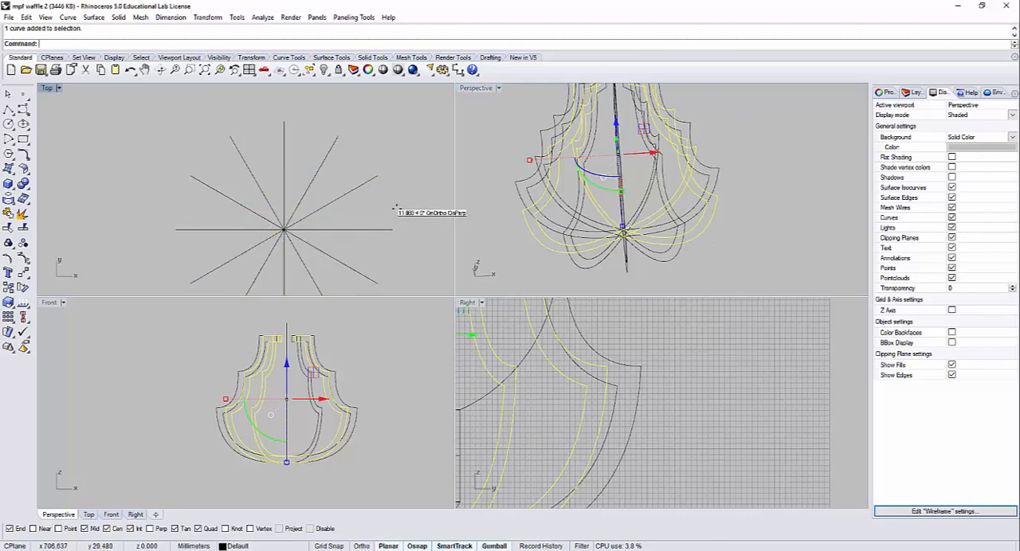
pyautogui.hotkey('ctrl', 'z')
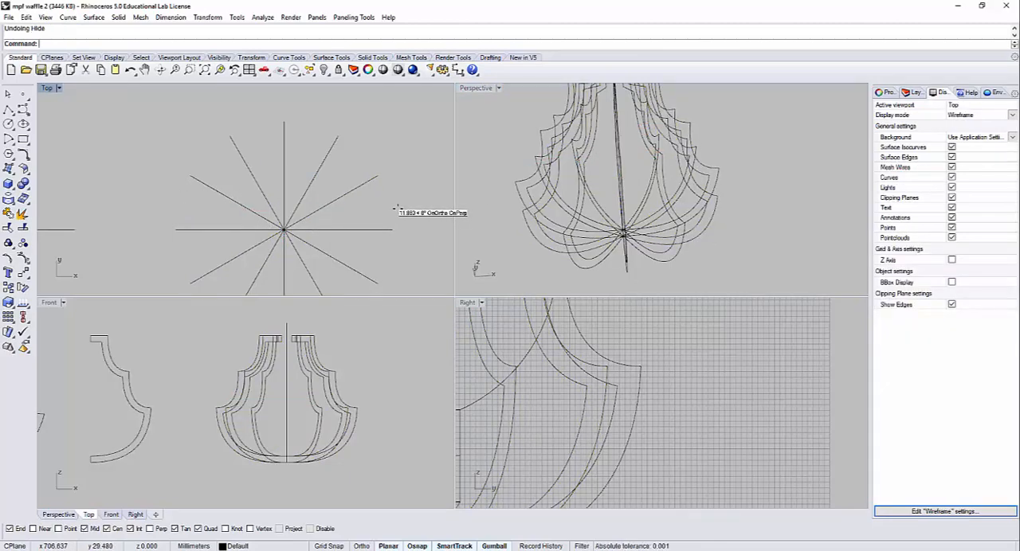
pyautogui.click(574, 188)
pyautogui.click(386, 184)
pyautogui.hotkey('ctrl', 'z')
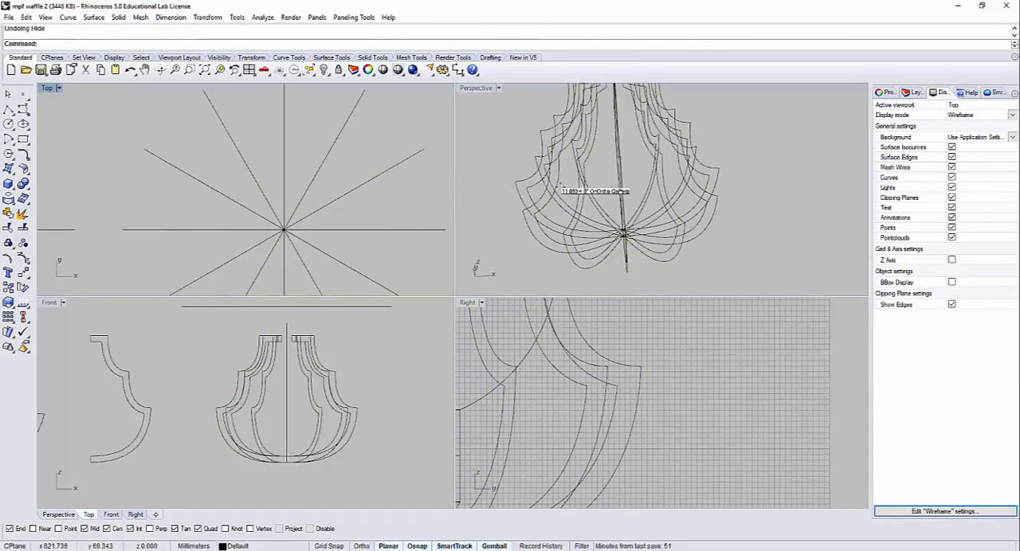
pyautogui.click(570, 186)
pyautogui.click(475, 163)
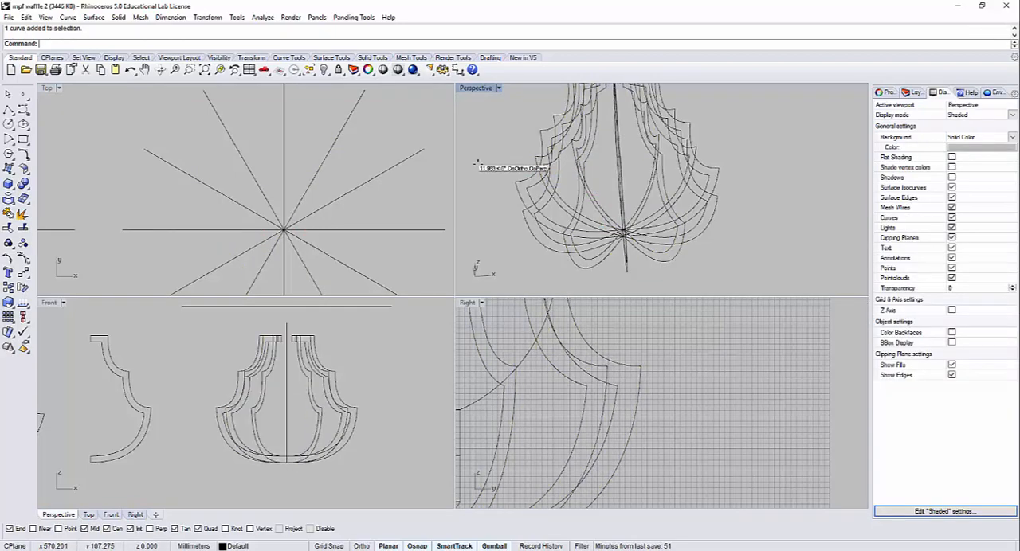
pyautogui.hotkey('ctrl', 'z')
pyautogui.click(733, 193)
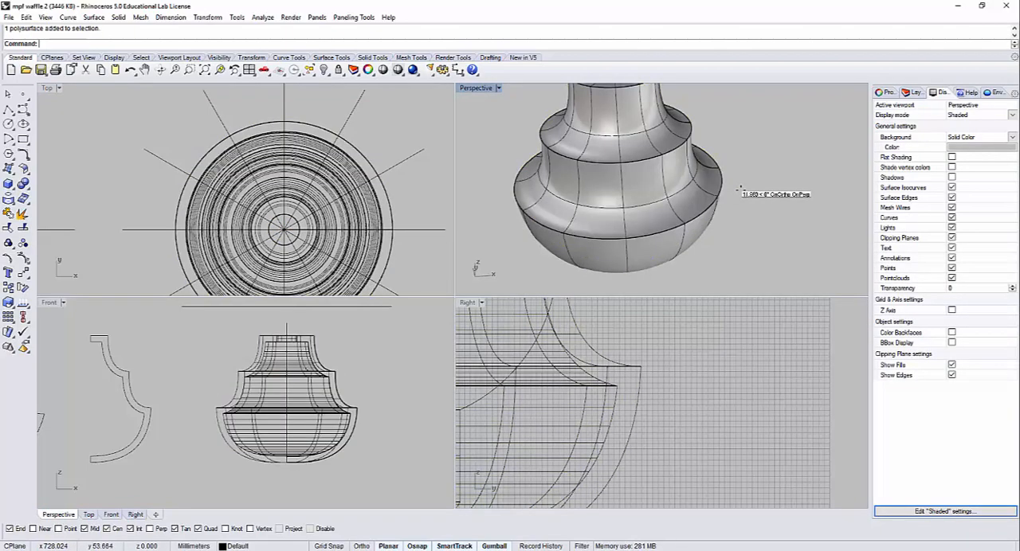
pyautogui.hotkey('ctrl', 'z')
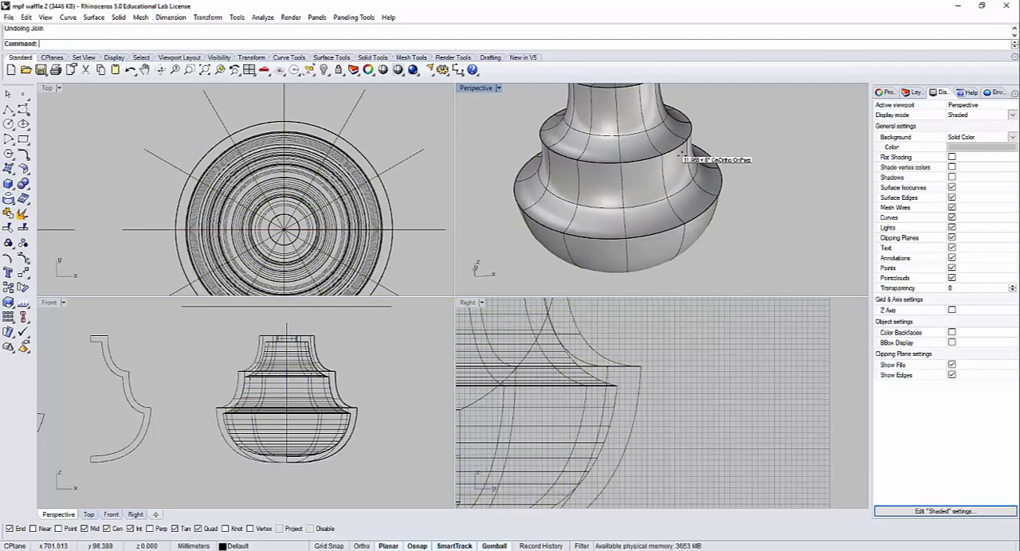
# Step: Hide the revolved lampshade surface and check single projected rib curves at their lower meeting point
pyautogui.click(670, 160)
pyautogui.hotkey('ctrl', 'h')
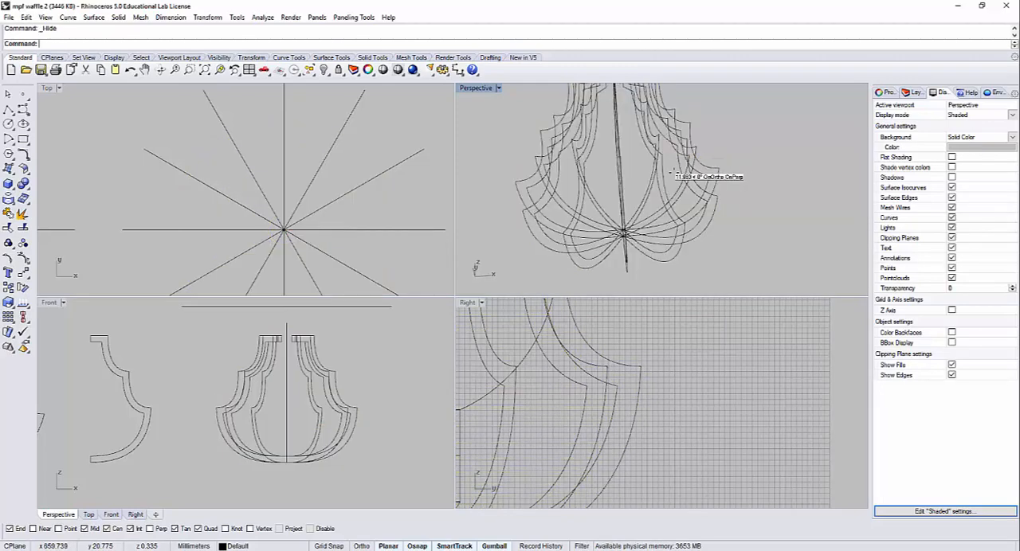
pyautogui.click(686, 176)
pyautogui.click(724, 248)
pyautogui.moveTo(724, 248); pyautogui.dragTo(698, 210, button='right')
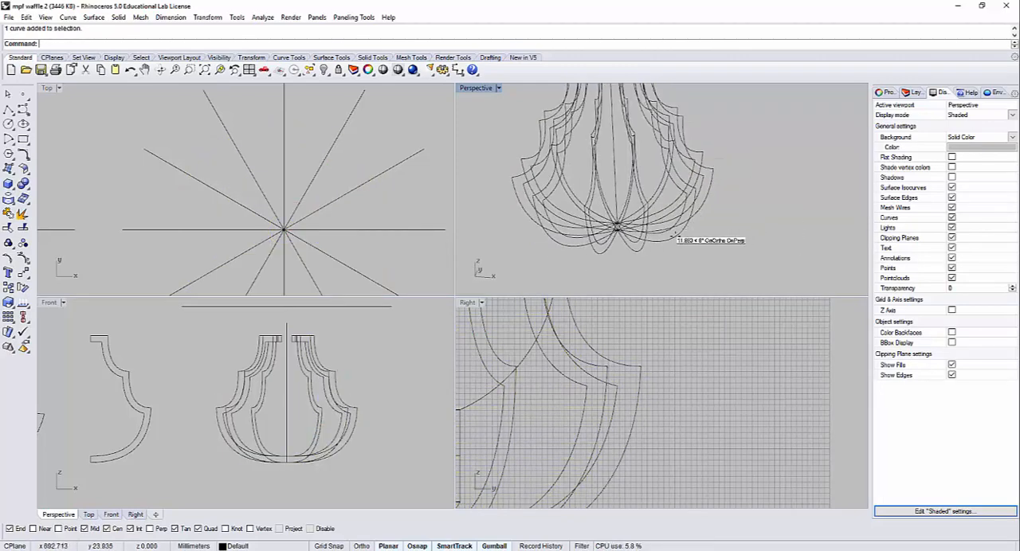
pyautogui.click(675, 235)
pyautogui.click(682, 249)
pyautogui.click(632, 249)
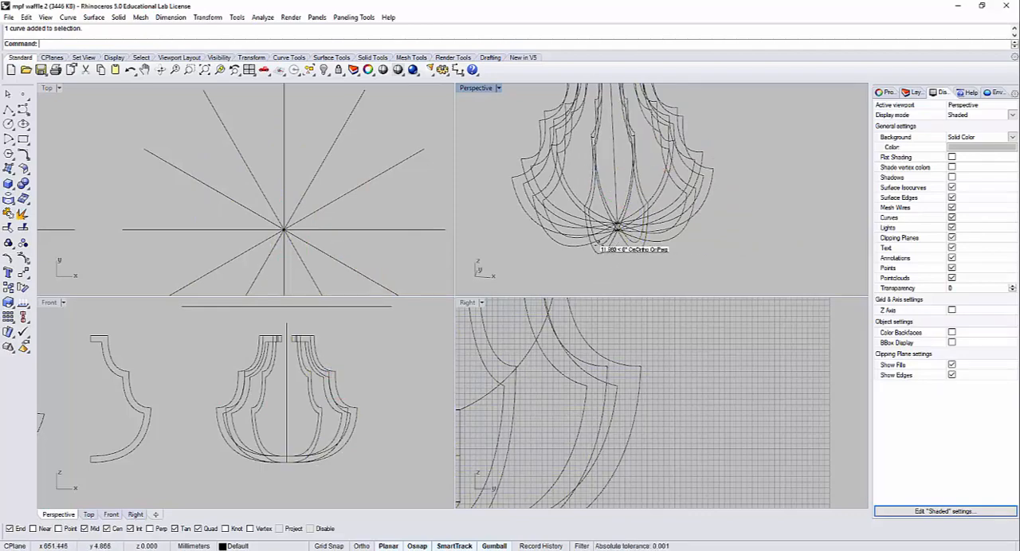
pyautogui.scroll(5, 617, 231)
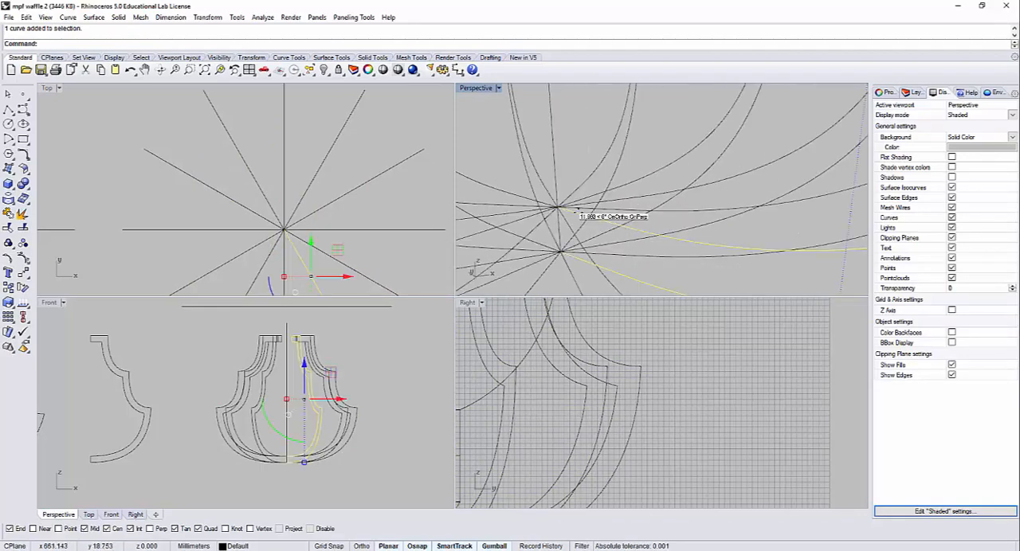
# Step: Hide the 12 radial lines together with the profile outlines beside the unjoined rib curves
pyautogui.scroll(-10, 577, 210)
pyautogui.moveTo(577, 170); pyautogui.dragTo(613, 136, button='right')
pyautogui.click(585, 117)
pyautogui.click(586, 125)
pyautogui.moveTo(539, 224); pyautogui.dragTo(642, 196, button='right')
pyautogui.scroll(-4, 642, 196)
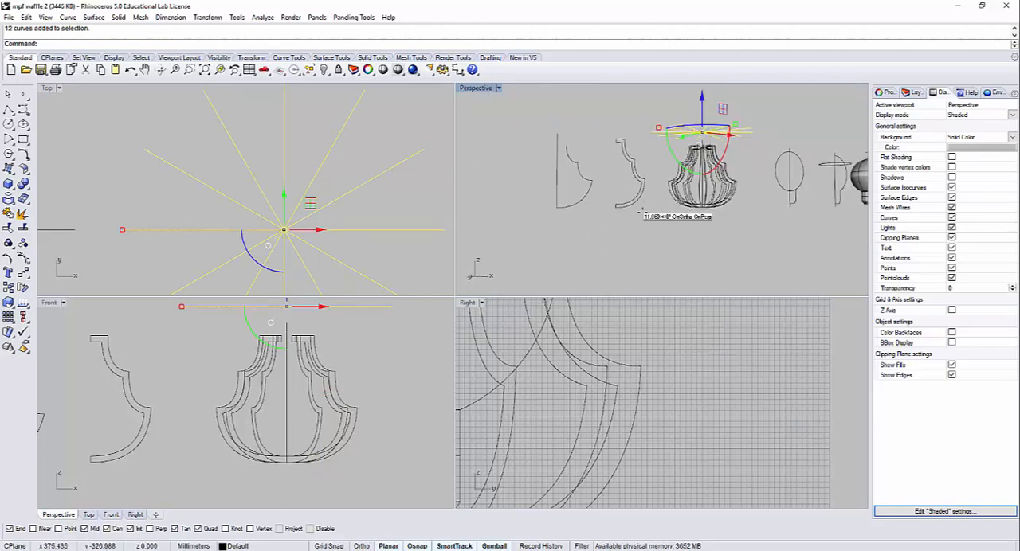
pyautogui.keyDown('shift'); pyautogui.moveTo(642, 212); pyautogui.dragTo(554, 123); pyautogui.keyUp('shift')
pyautogui.hotkey('ctrl', 'h')
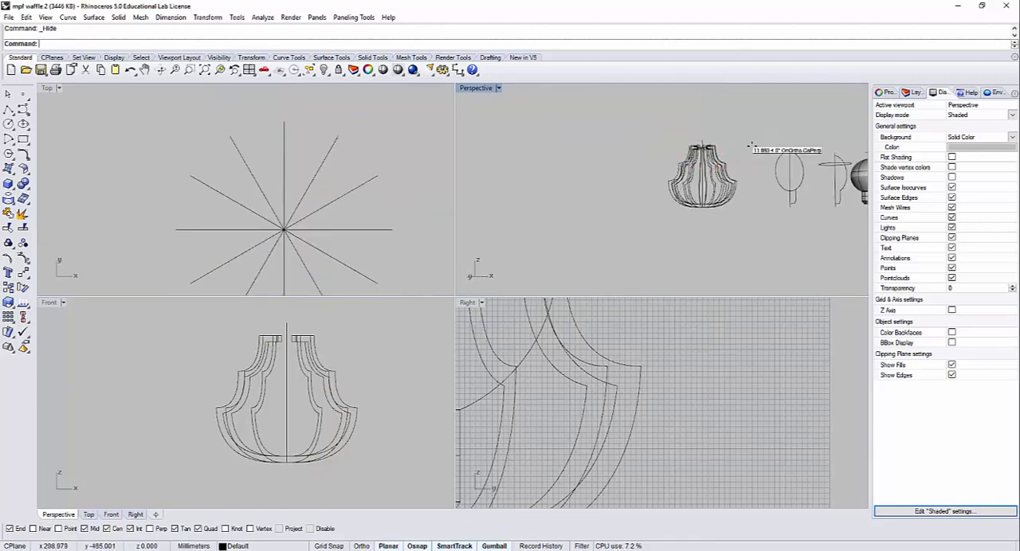
# Step: Isolate the opposing rib pair running along the Y direction by hiding all other projected rib curves
pyautogui.moveTo(737, 159); pyautogui.dragTo(701, 193, button='right')
pyautogui.moveTo(299, 222); pyautogui.dragTo(296, 157, button='right')
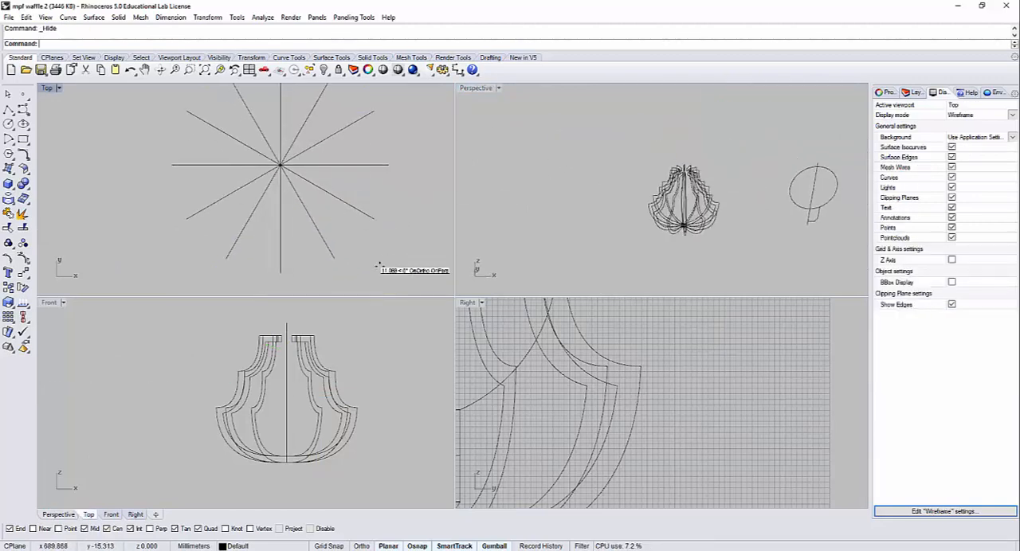
pyautogui.moveTo(330, 156); pyautogui.dragTo(294, 111)
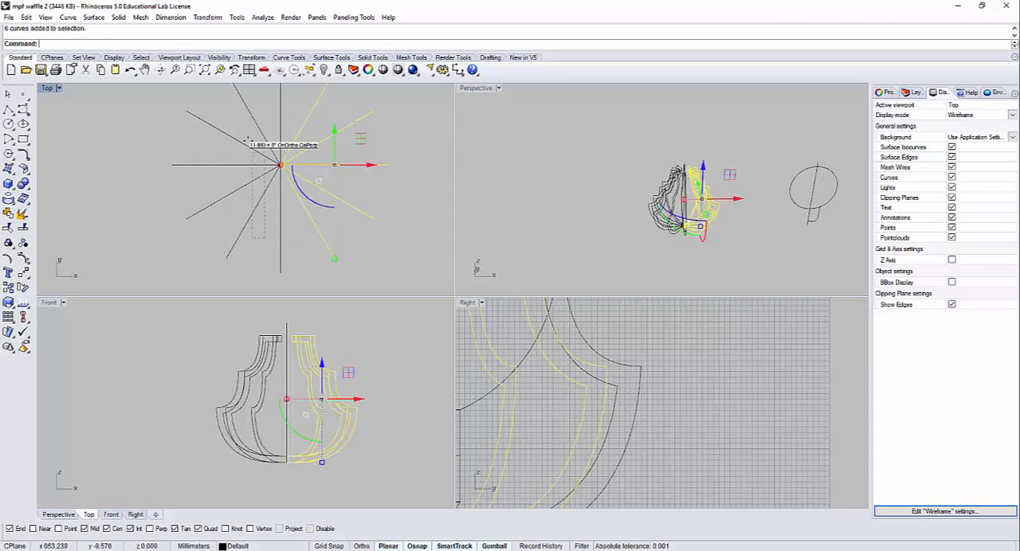
pyautogui.moveTo(247, 140); pyautogui.dragTo(238, 116)
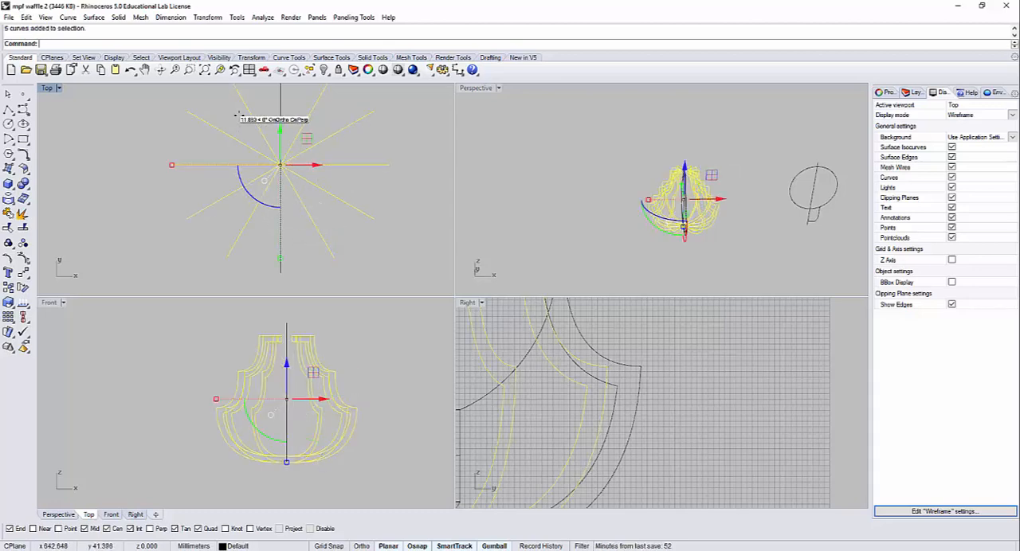
pyautogui.hotkey('ctrl', 'h')
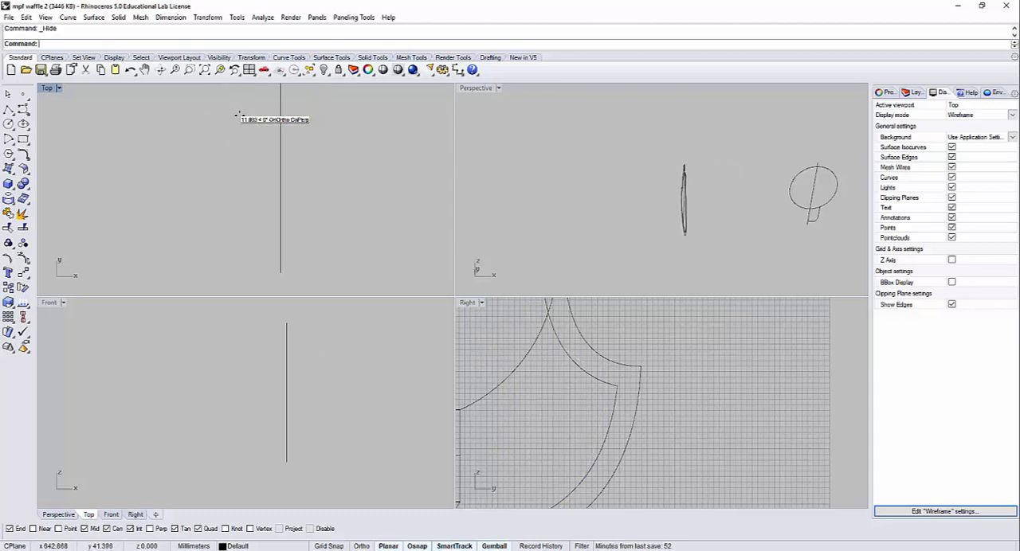
# Step: Join the two opposing rib curves into one closed outline
pyautogui.moveTo(712, 210); pyautogui.dragTo(608, 174, button='right')
pyautogui.scroll(4, 608, 173)
pyautogui.click(625, 211)
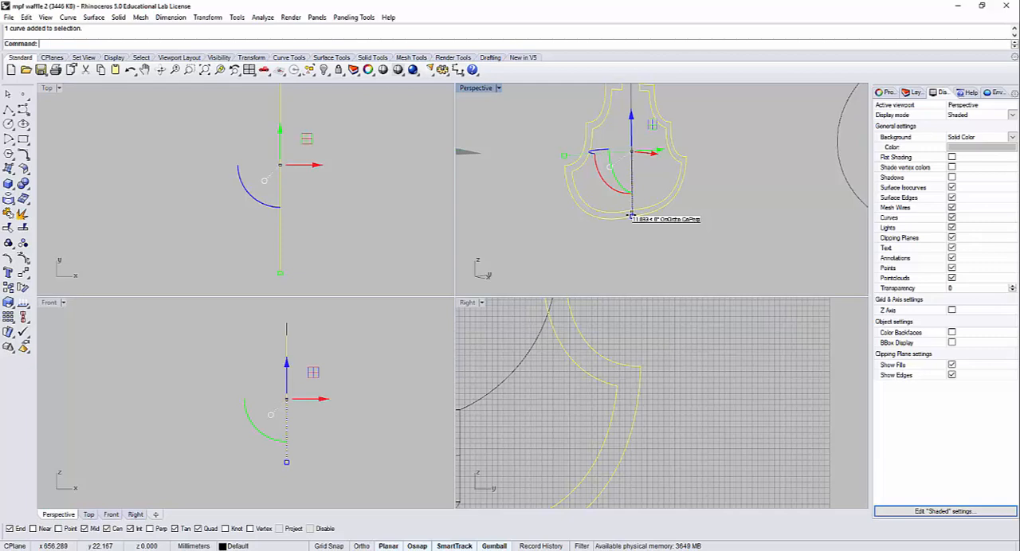
pyautogui.hotkey('ctrl', 'j')
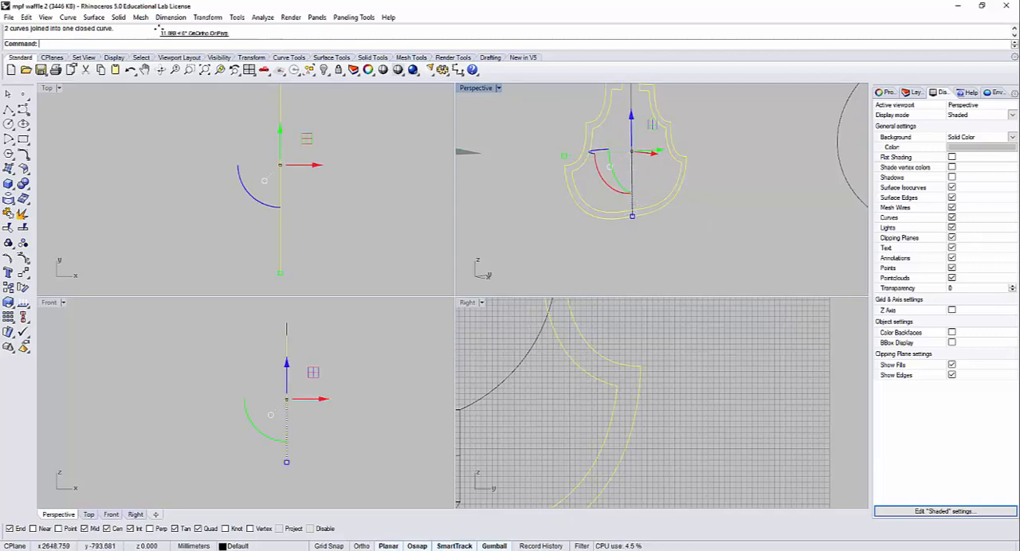
# Step: Create a planar surface from the closed rib outline with PlanarSrf
pyautogui.click(103, 16)
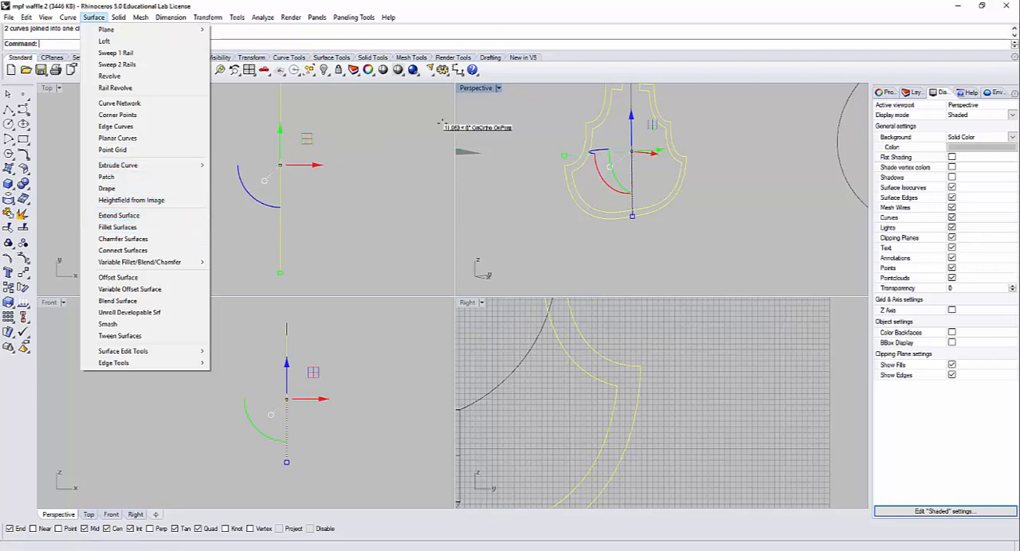
pyautogui.click(708, 198)
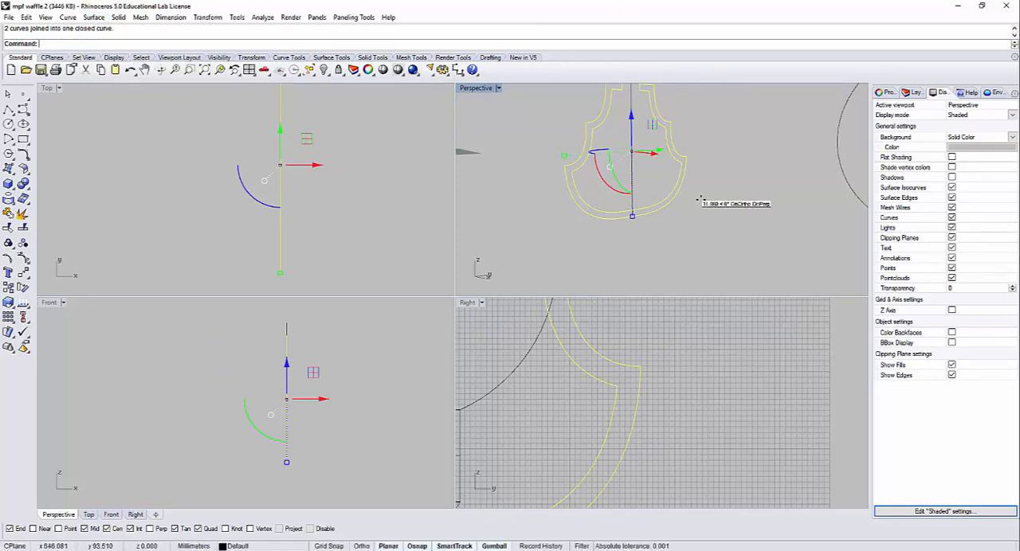
pyautogui.write('Planar')
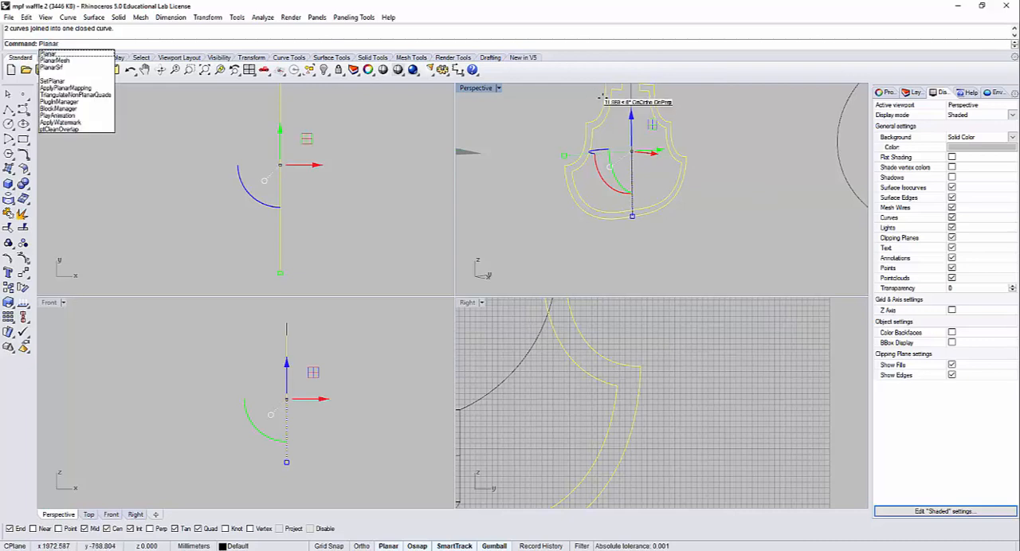
pyautogui.press('Return')
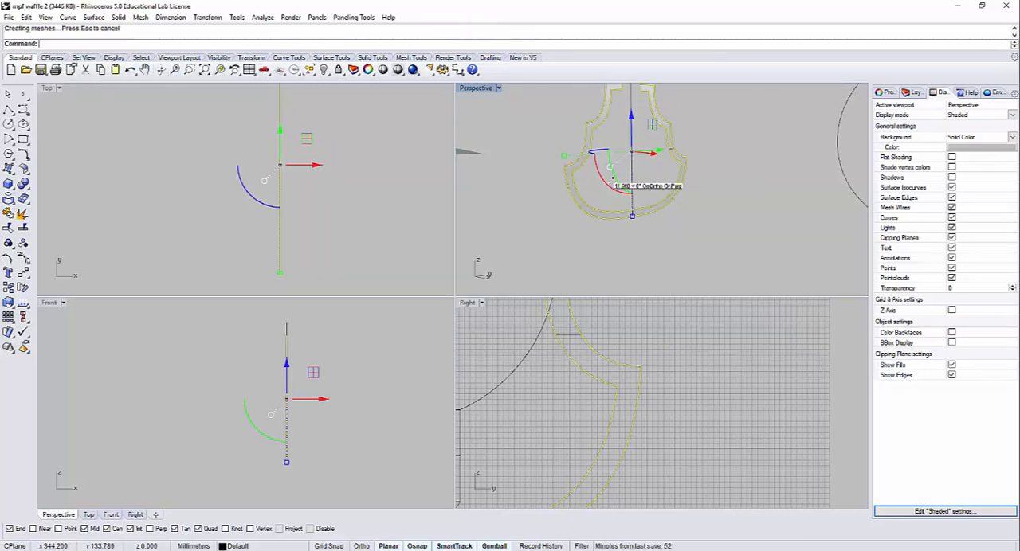
pyautogui.scroll(5, 695, 225)
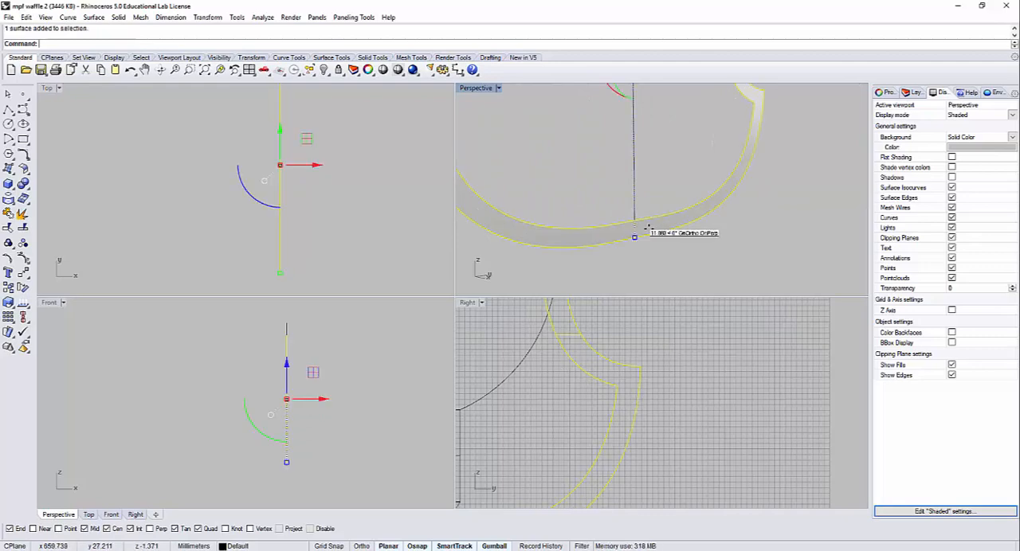
# Step: Polar array the planar rib surface into 12 items over 360 degrees about the ribs' central bottom point
pyautogui.write('Arra')
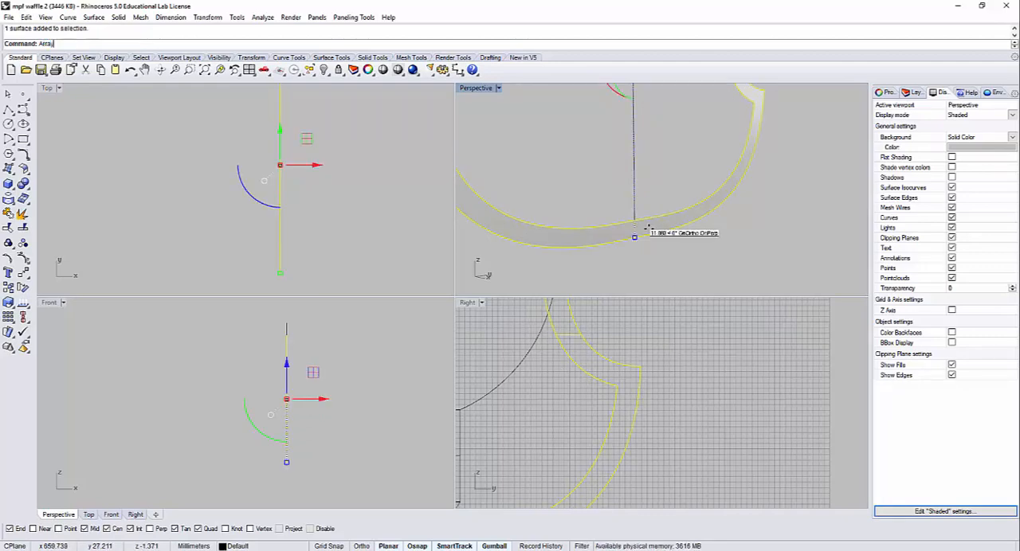
pyautogui.write('y')
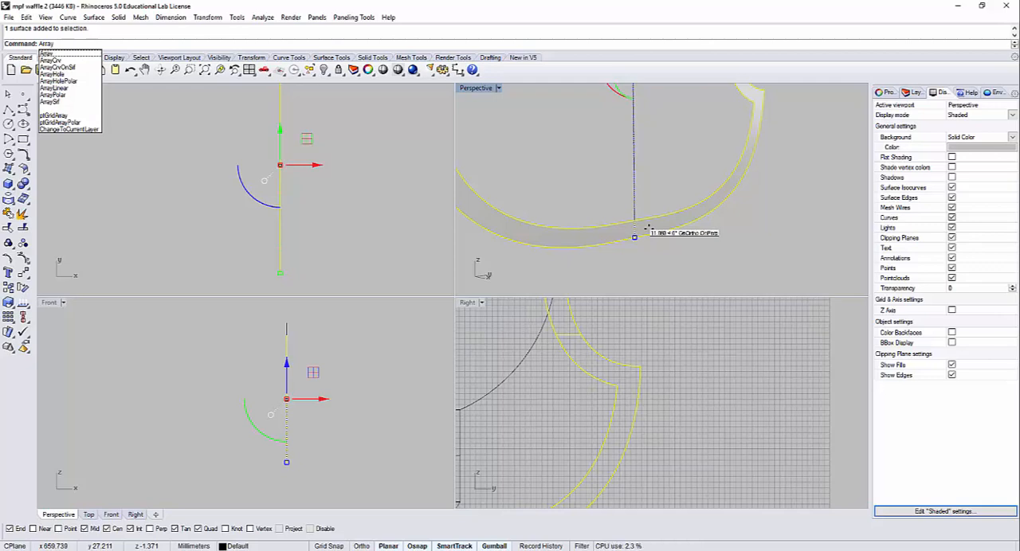
pyautogui.write('Polar')
pyautogui.press('Return')
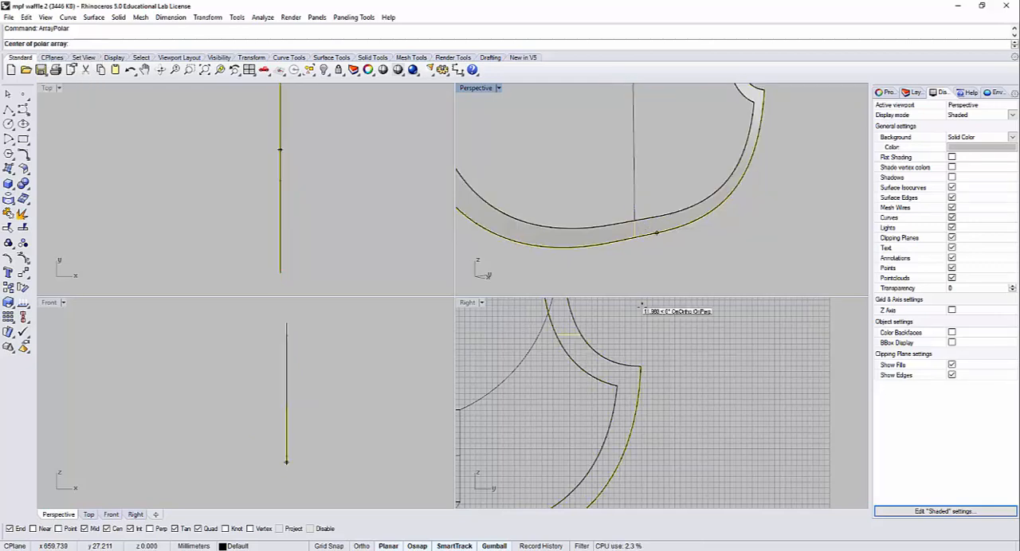
pyautogui.click(635, 237)
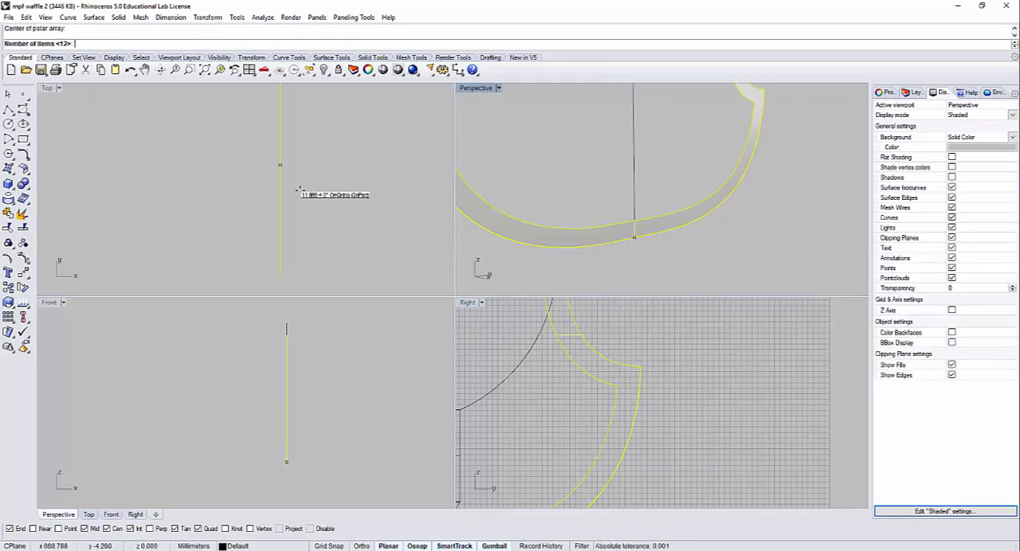
pyautogui.moveTo(315, 144)
pyautogui.mouseDown(button='right')
pyautogui.moveTo(309, 180)
pyautogui.moveTo(278, 143)
pyautogui.mouseUp(button='right')
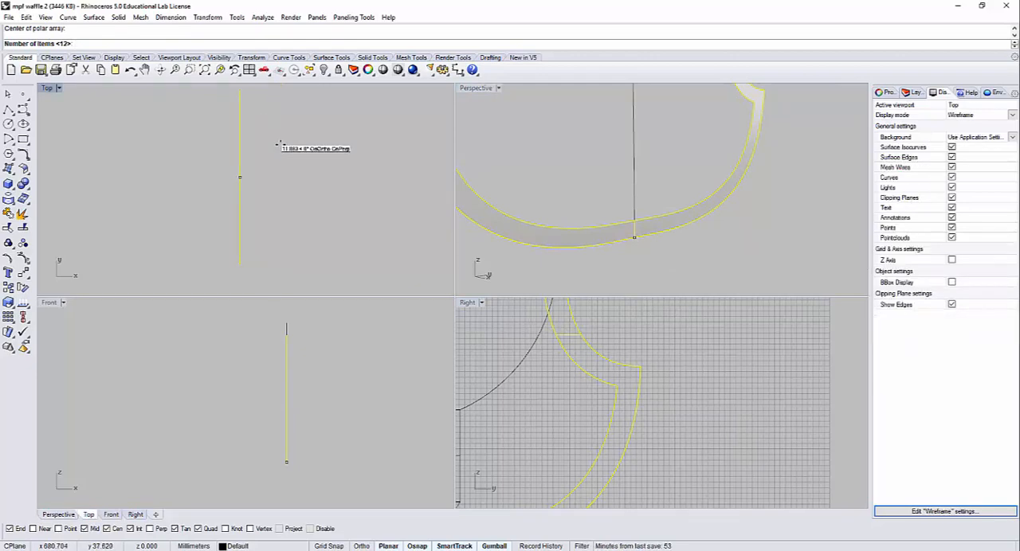
pyautogui.press('Return')
pyautogui.press('Return')
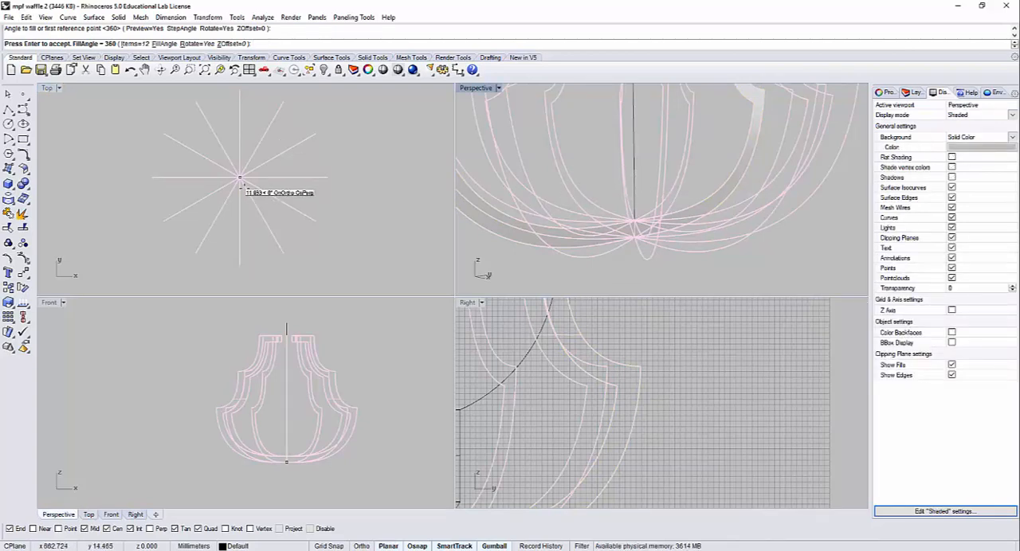
pyautogui.press('Return')
# Step: Check the arrayed ribs for overlapping copies by picking individual ribs and running SelDup
pyautogui.click(577, 185)
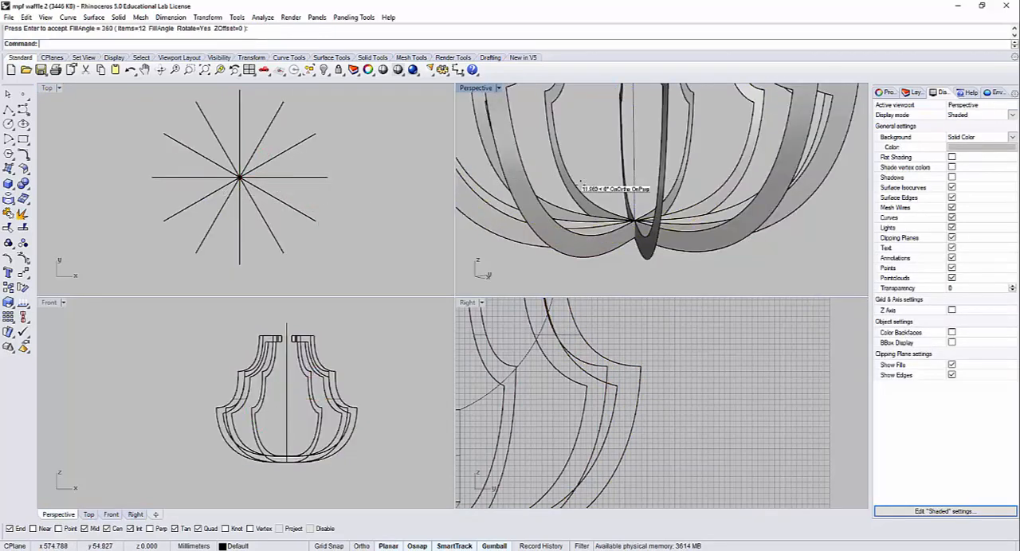
pyautogui.click(608, 215)
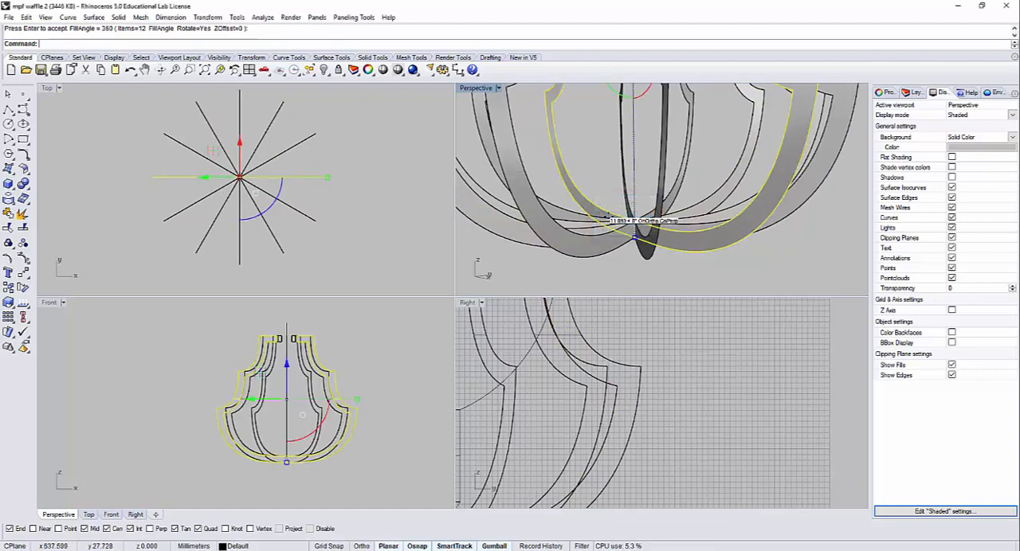
pyautogui.moveTo(588, 161); pyautogui.dragTo(595, 184, button='right')
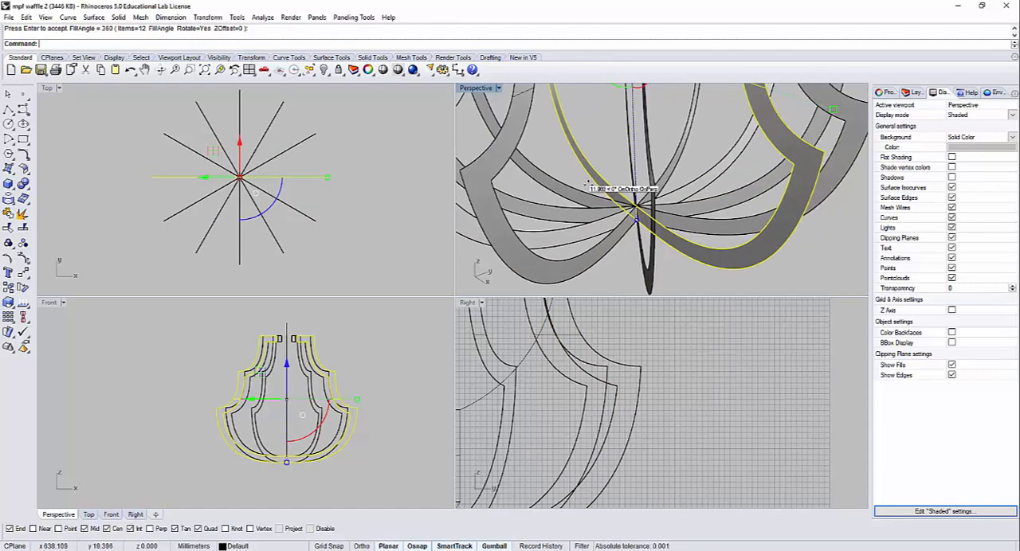
pyautogui.scroll(-4, 590, 185)
pyautogui.click(589, 189)
pyautogui.click(604, 214)
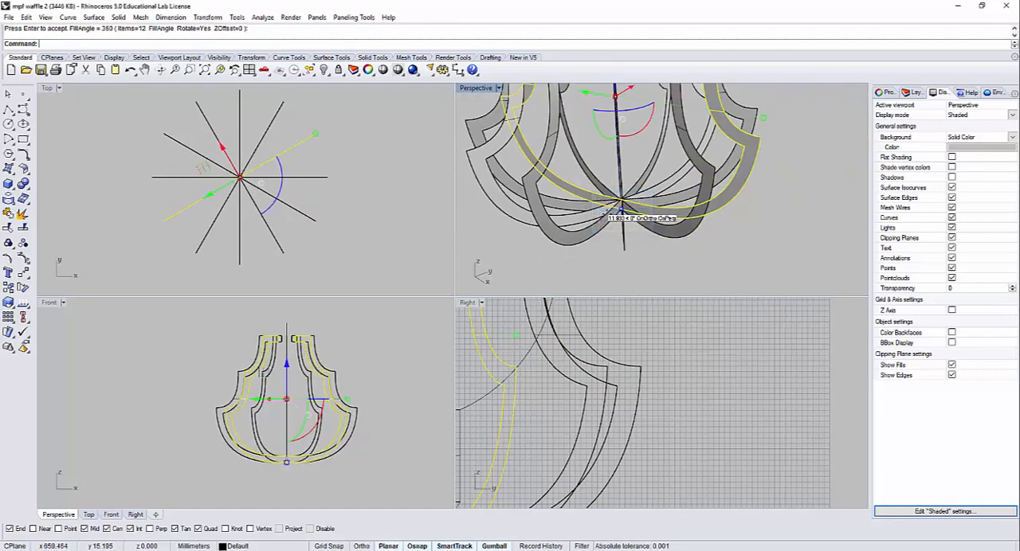
pyautogui.click(611, 252)
pyautogui.scroll(-4, 627, 243)
pyautogui.moveTo(611, 253); pyautogui.dragTo(723, 229, button='right')
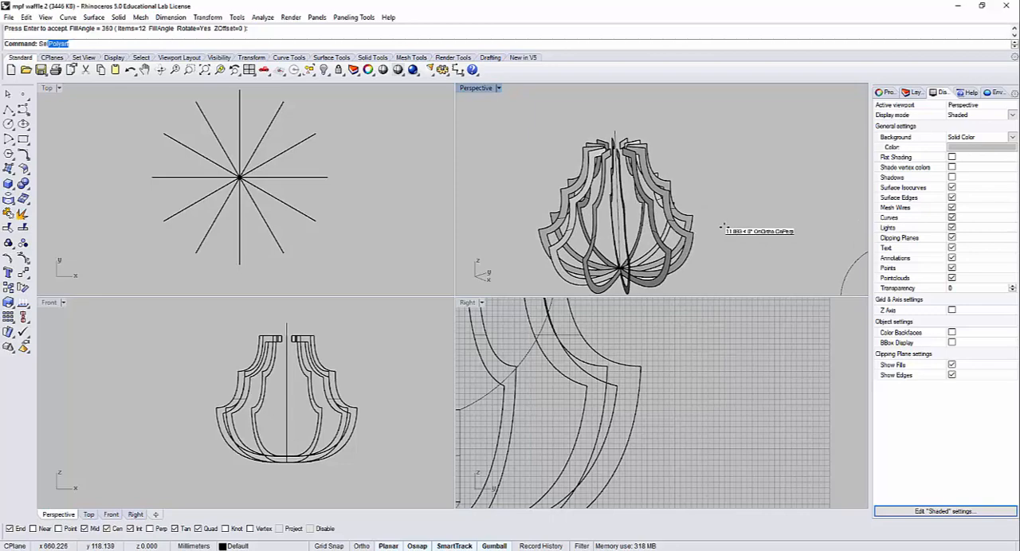
pyautogui.write('Dup')
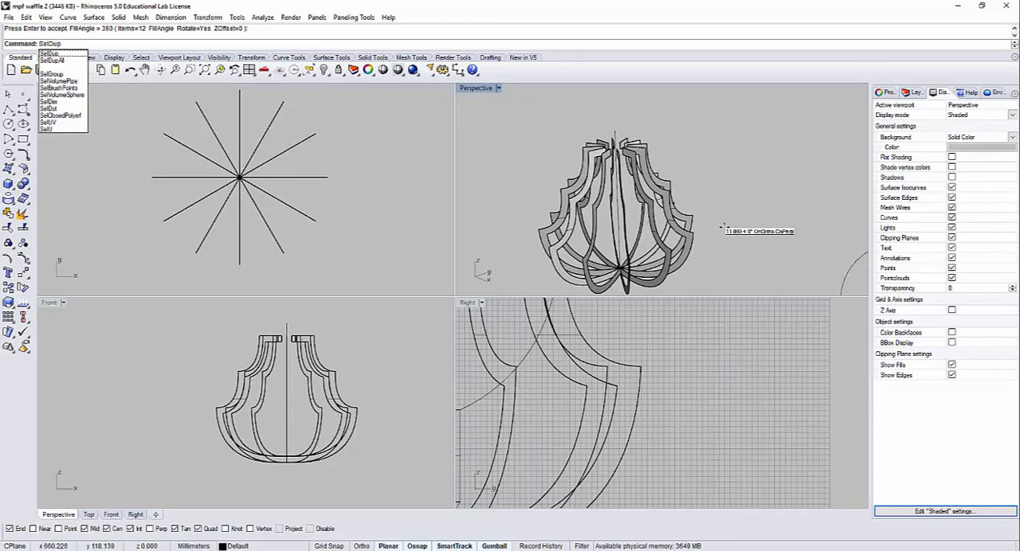
pyautogui.press('Return')
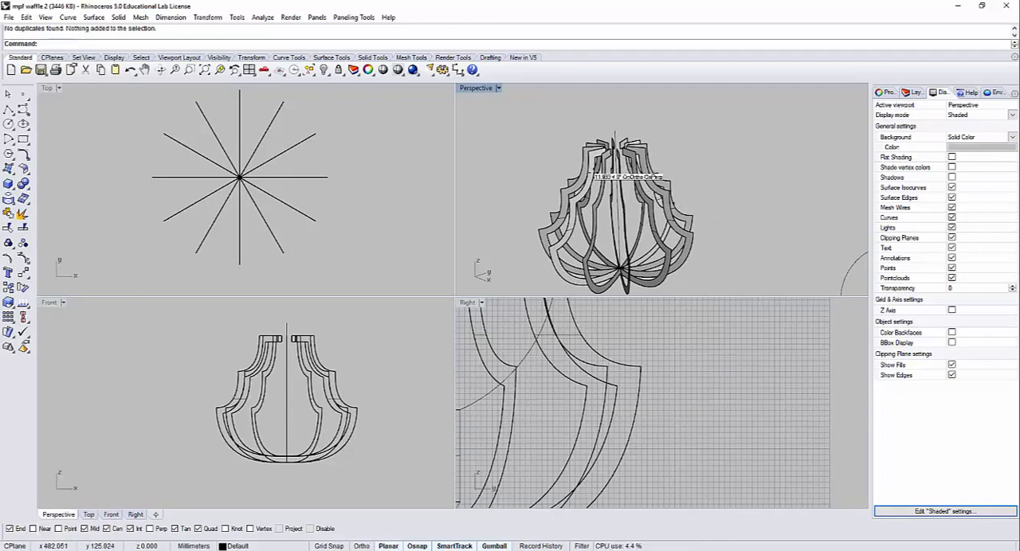
# Step: Delete the overlapping extra copy of each arrayed rib surface, keeping one surface per rib position
pyautogui.scroll(6, 605, 151)
pyautogui.click(604, 137)
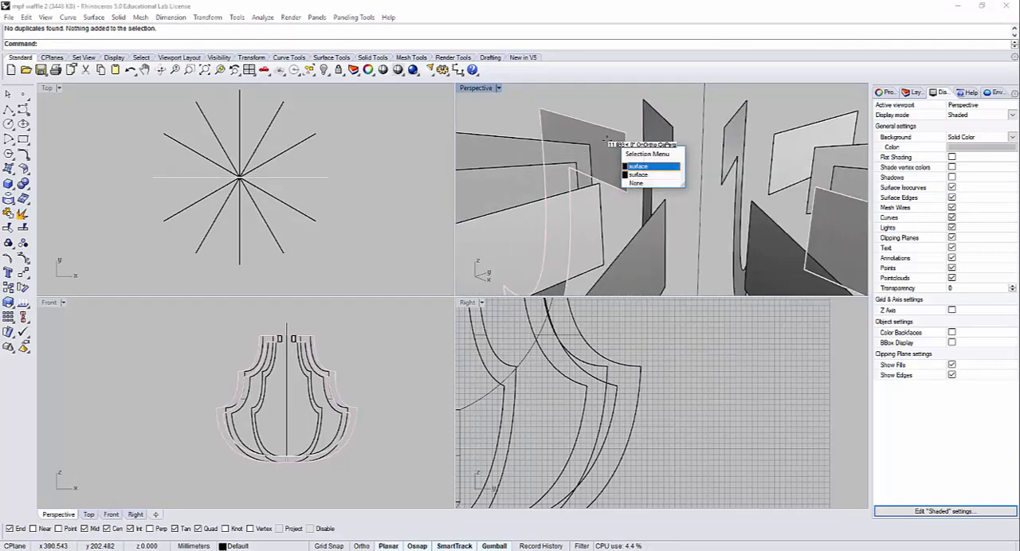
pyautogui.click(641, 166)
pyautogui.press('Delete')
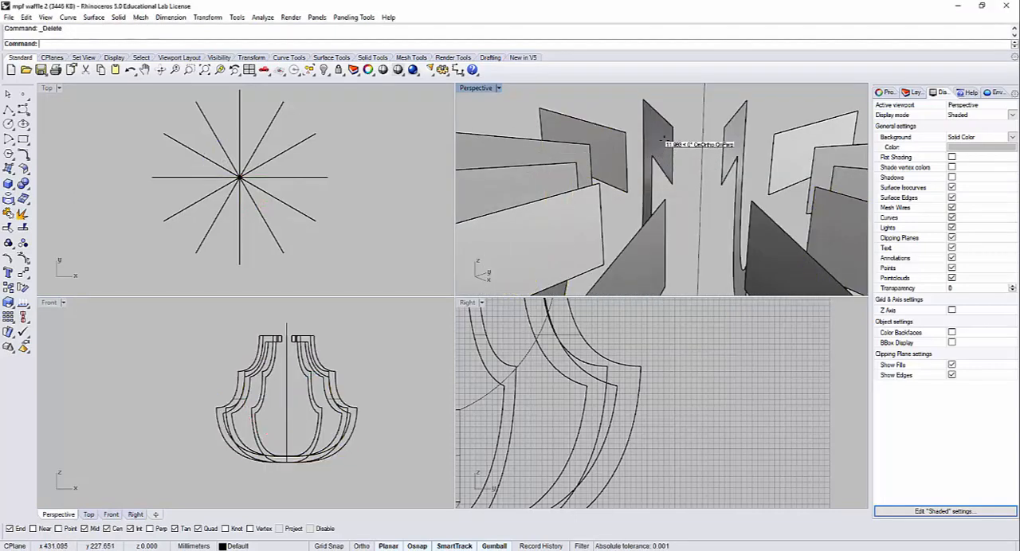
pyautogui.click(676, 145)
pyautogui.click(707, 169)
pyautogui.press('Delete')
pyautogui.click(747, 144)
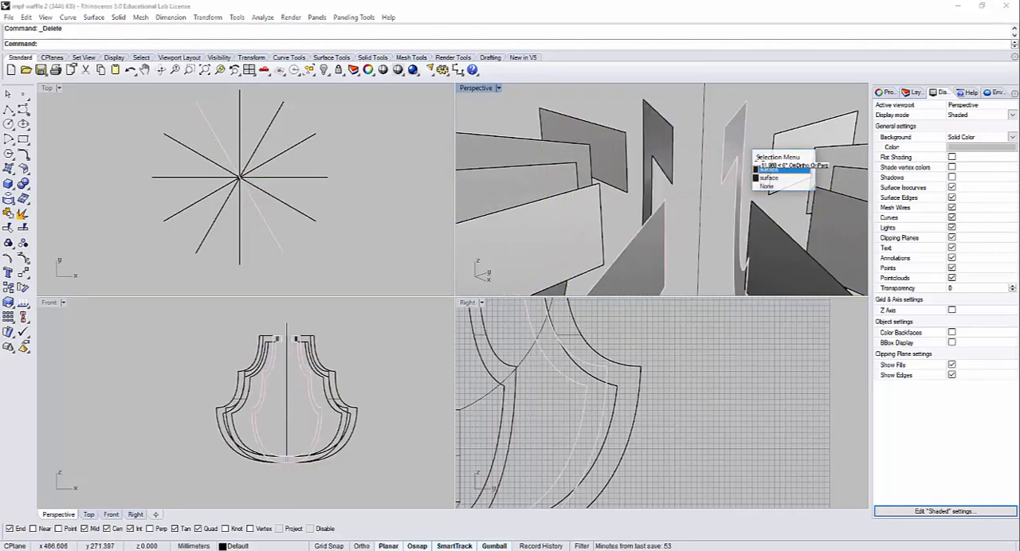
pyautogui.click(768, 168)
pyautogui.press('Delete')
pyautogui.click(813, 149)
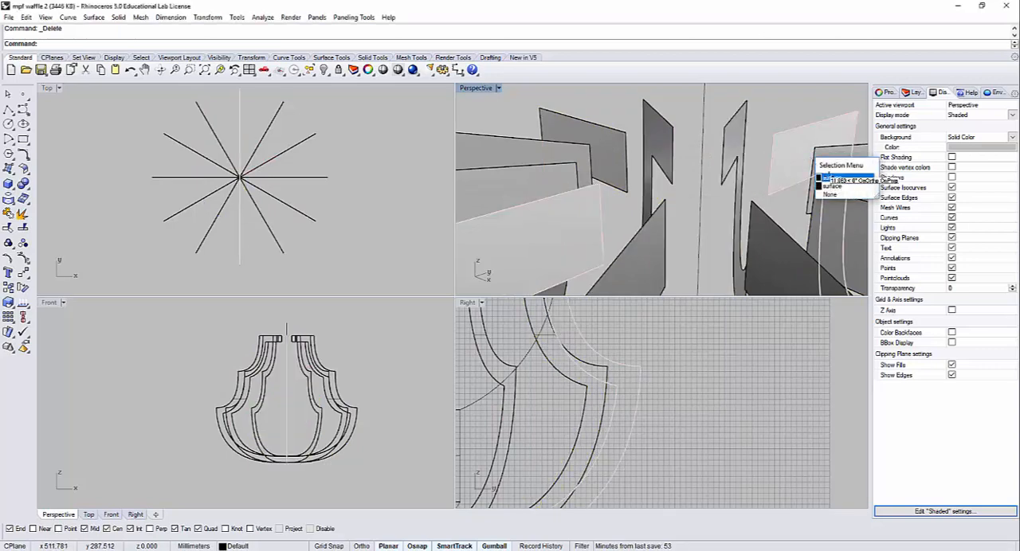
pyautogui.click(827, 175)
pyautogui.press('Delete')
pyautogui.click(845, 178)
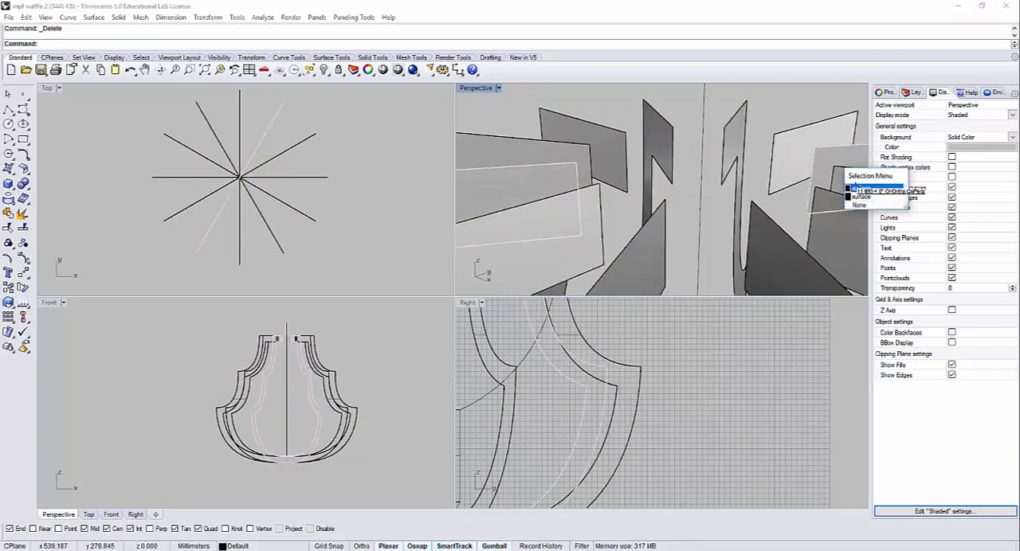
pyautogui.click(852, 188)
pyautogui.press('Delete')
pyautogui.moveTo(821, 183); pyautogui.dragTo(719, 169, button='right')
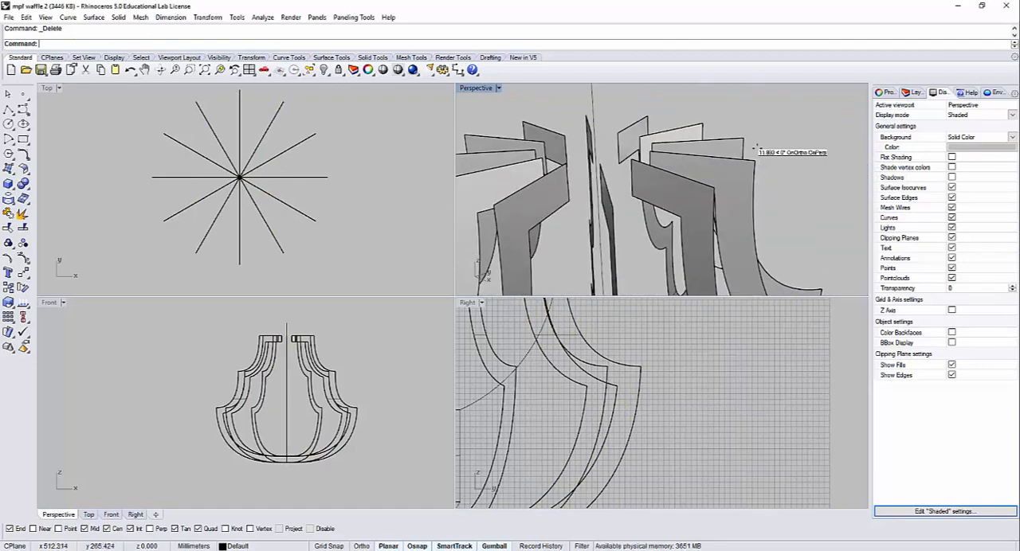
pyautogui.click(731, 153)
pyautogui.press('Delete')
pyautogui.click(738, 186)
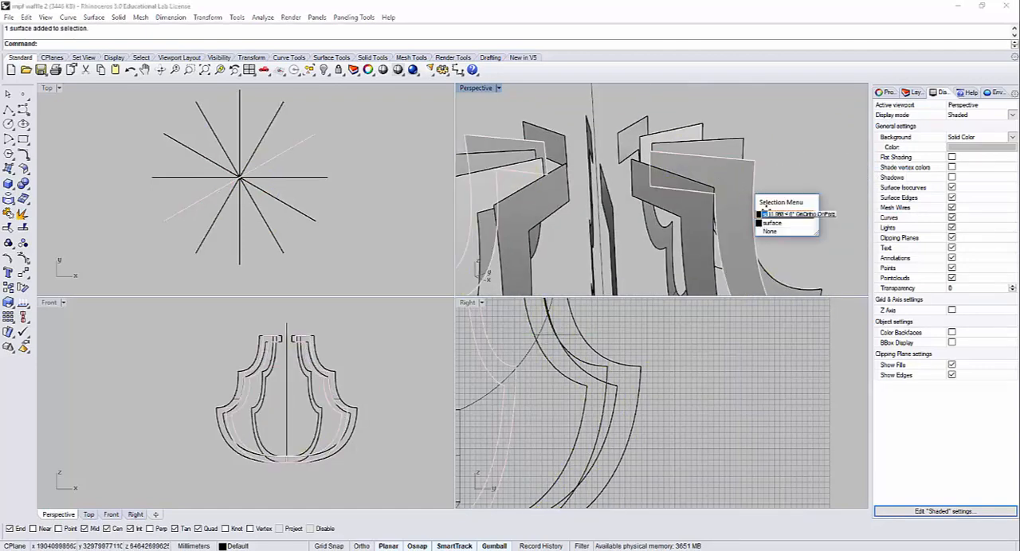
pyautogui.click(768, 211)
pyautogui.click(791, 203)
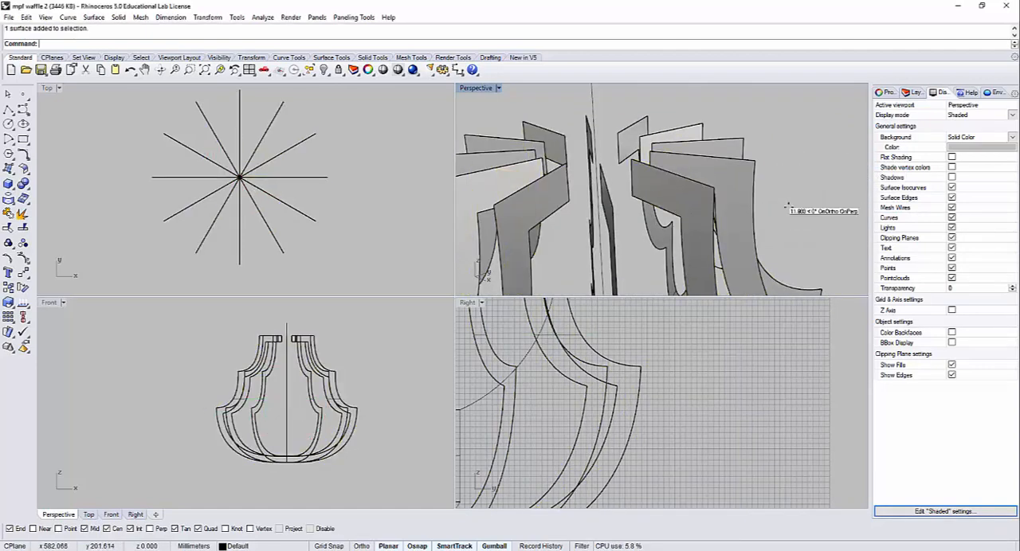
# Step: Examine where the ribs converge at the base and compare it with the slatted wooden bulb lamp image in the browser
pyautogui.scroll(-6, 785, 207)
pyautogui.doubleClick(469, 87)
pyautogui.moveTo(517, 239); pyautogui.dragTo(416, 334, button='right')
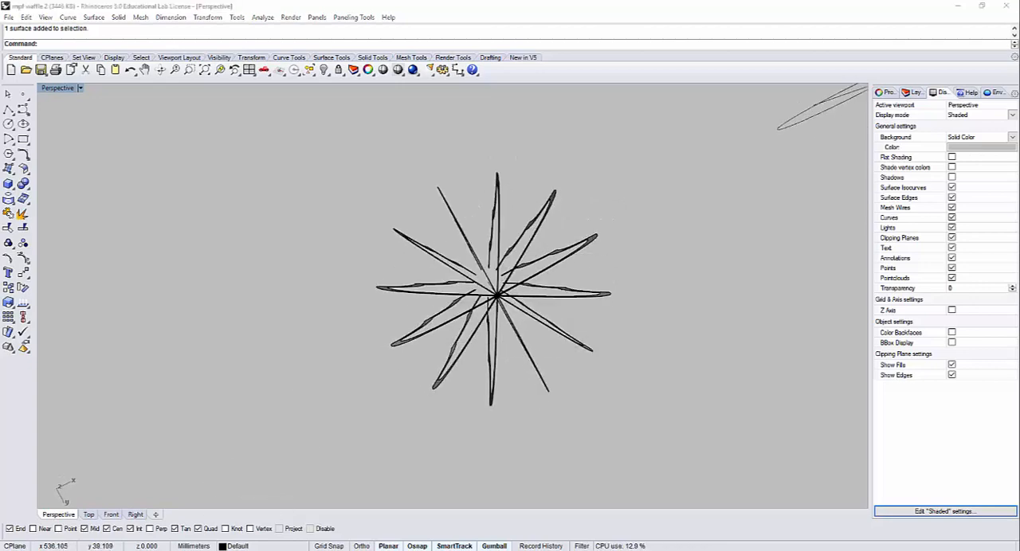
pyautogui.hotkey('alt', 'Tab')
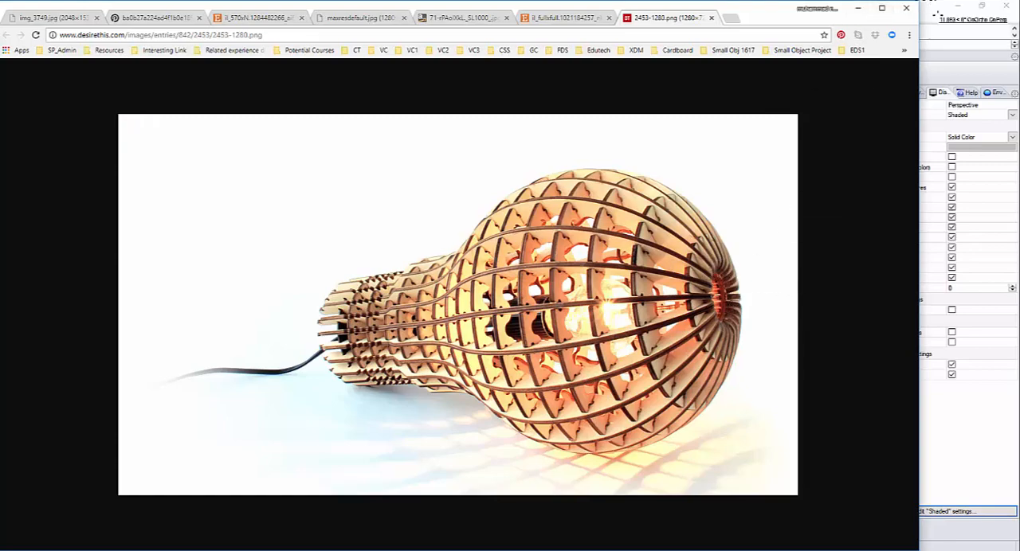
pyautogui.hotkey('alt', 'Tab')
pyautogui.moveTo(542, 190); pyautogui.dragTo(465, 350, button='right')
pyautogui.scroll(6, 494, 333)
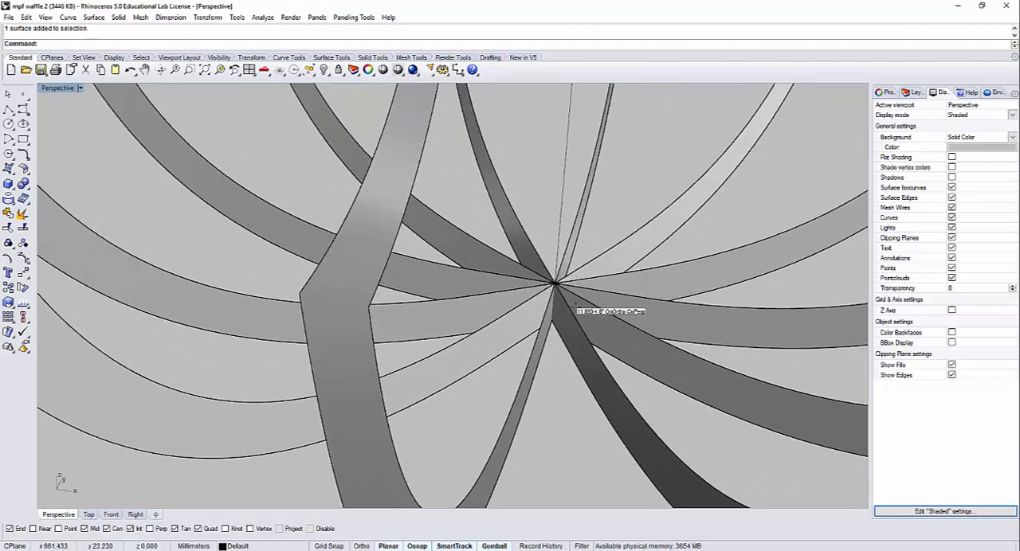
# Step: Draw a circle about 14 mm in diameter in the horizontal plane, centred on the point where the ribs converge
pyautogui.click(8, 123)
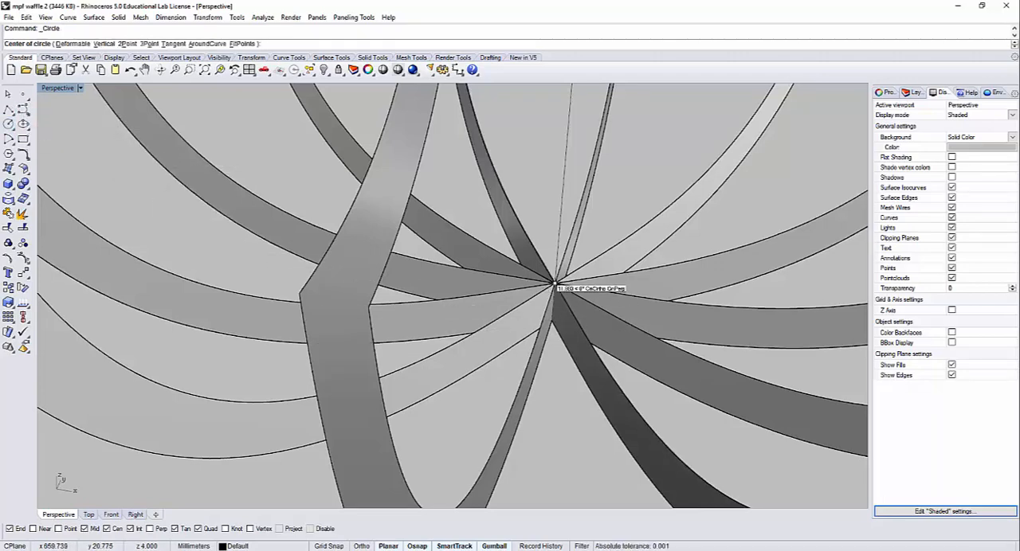
pyautogui.click(554, 282)
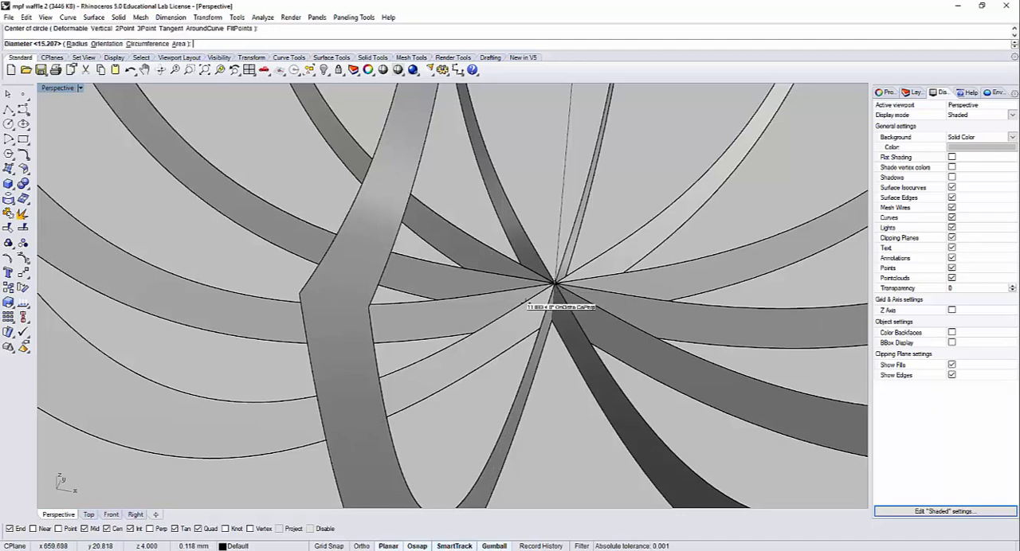
pyautogui.doubleClick(57, 87)
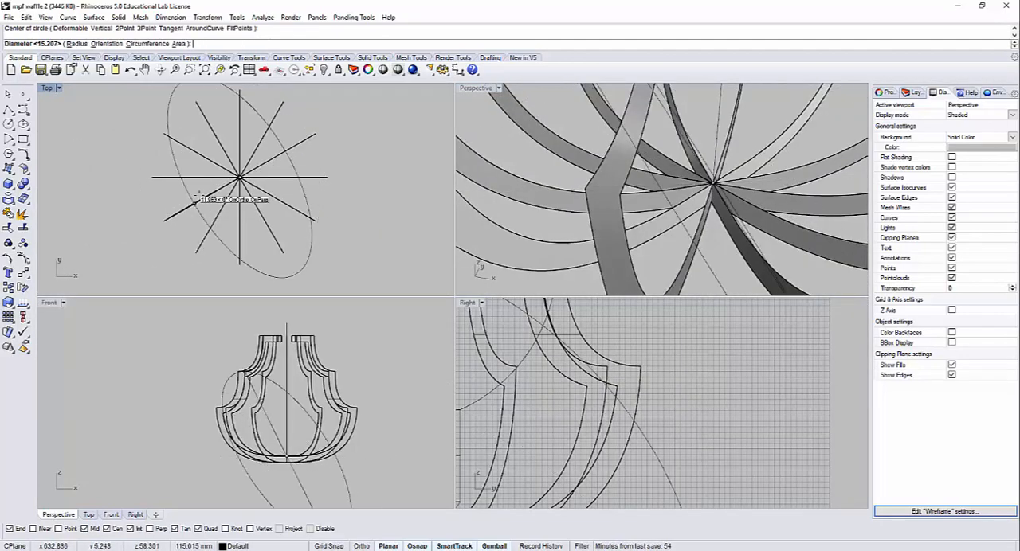
pyautogui.scroll(5, 195, 199)
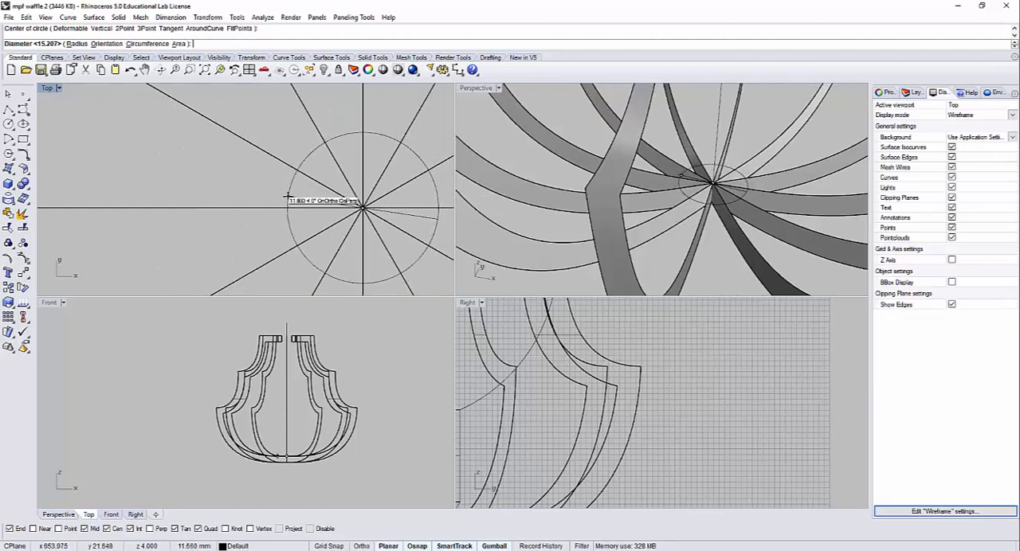
pyautogui.click(271, 192)
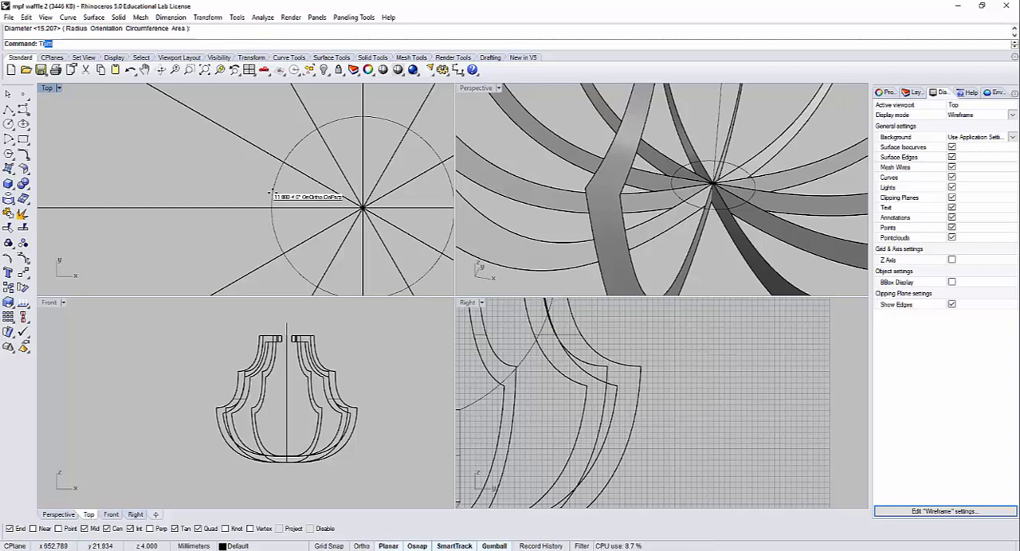
# Step: Trim away the rib surfaces inside the circle at the base, using the circle as the cutting object
pyautogui.write('Trim')
pyautogui.press('Return')
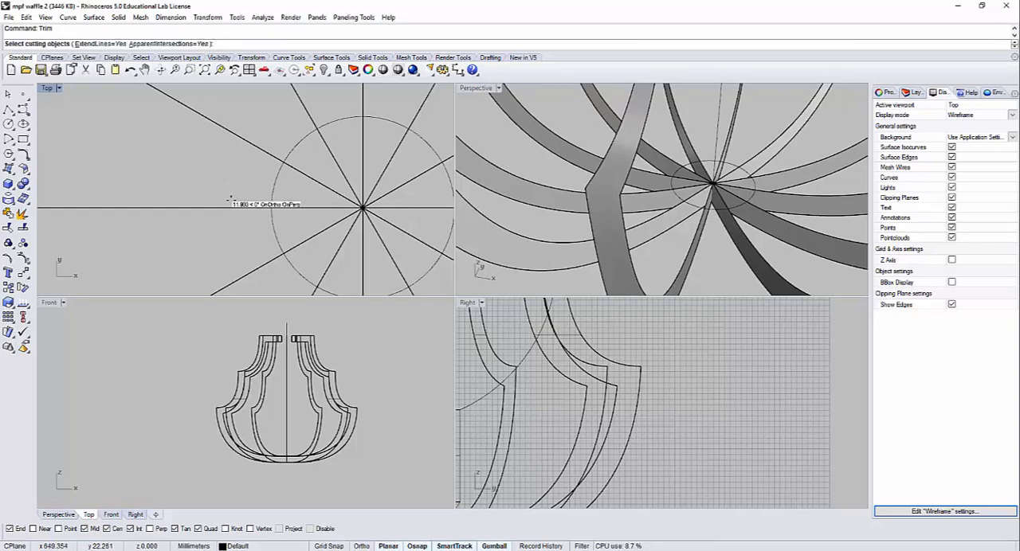
pyautogui.click(273, 189)
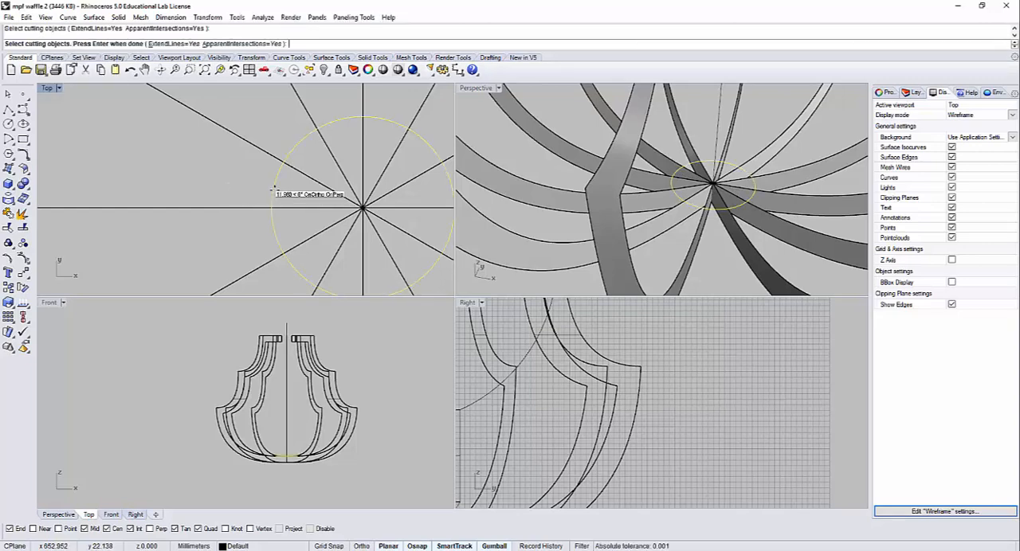
pyautogui.press('Return')
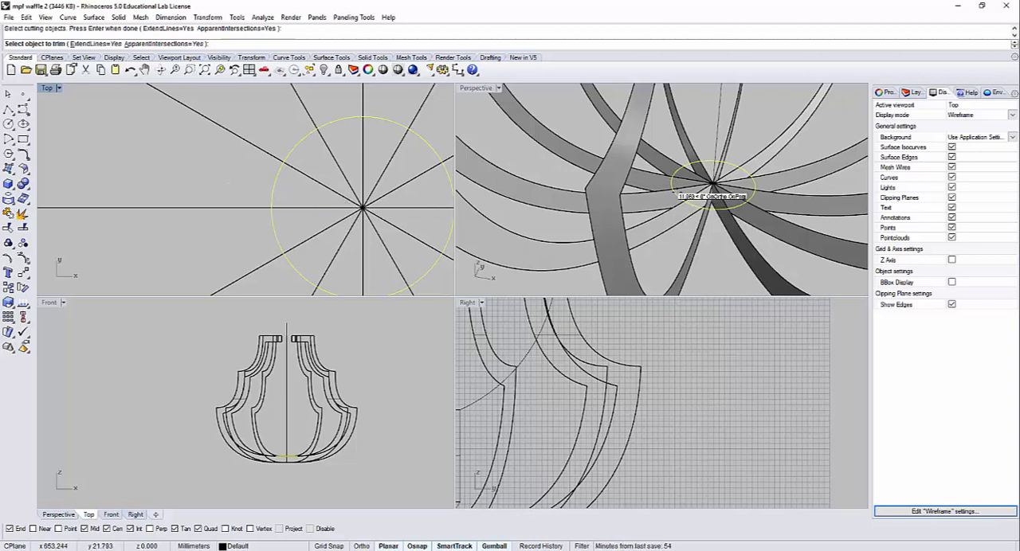
pyautogui.scroll(-10, 676, 192)
pyautogui.moveTo(391, 212); pyautogui.dragTo(359, 200, button='right')
pyautogui.moveTo(362, 230); pyautogui.dragTo(289, 152)
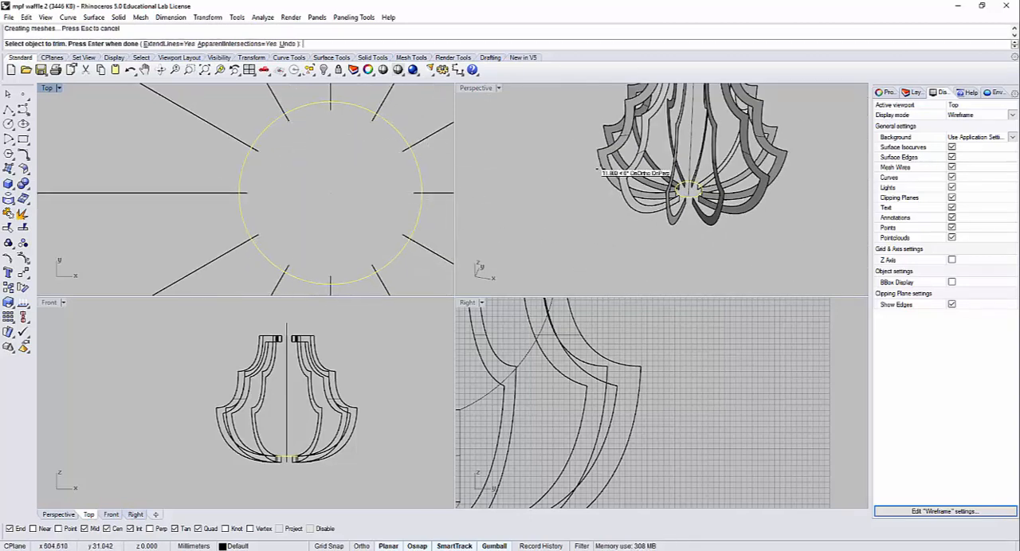
pyautogui.moveTo(528, 152)
pyautogui.mouseDown(button='right')
pyautogui.moveTo(619, 154)
pyautogui.moveTo(619, 223)
pyautogui.moveTo(622, 208)
pyautogui.mouseUp(button='right')
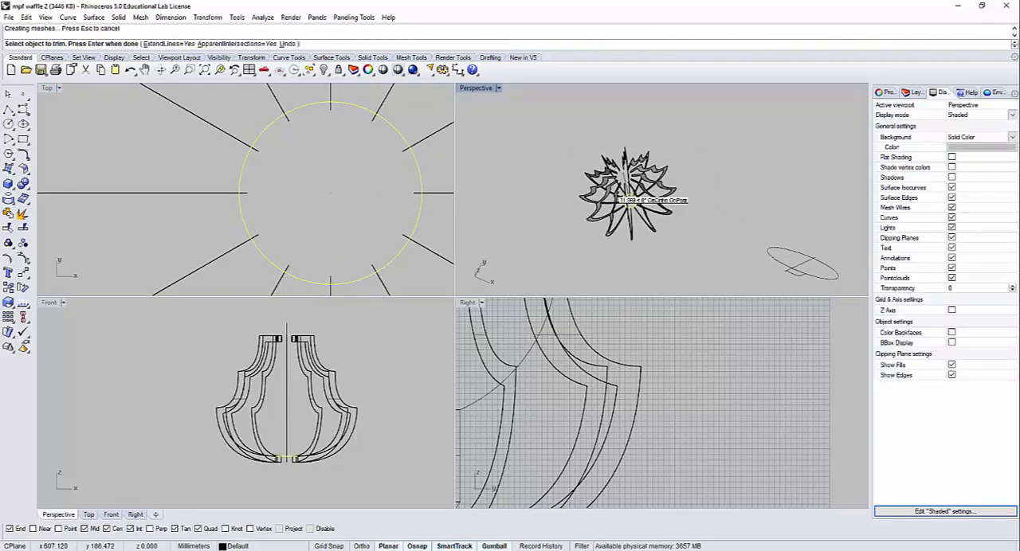
pyautogui.scroll(5, 625, 168)
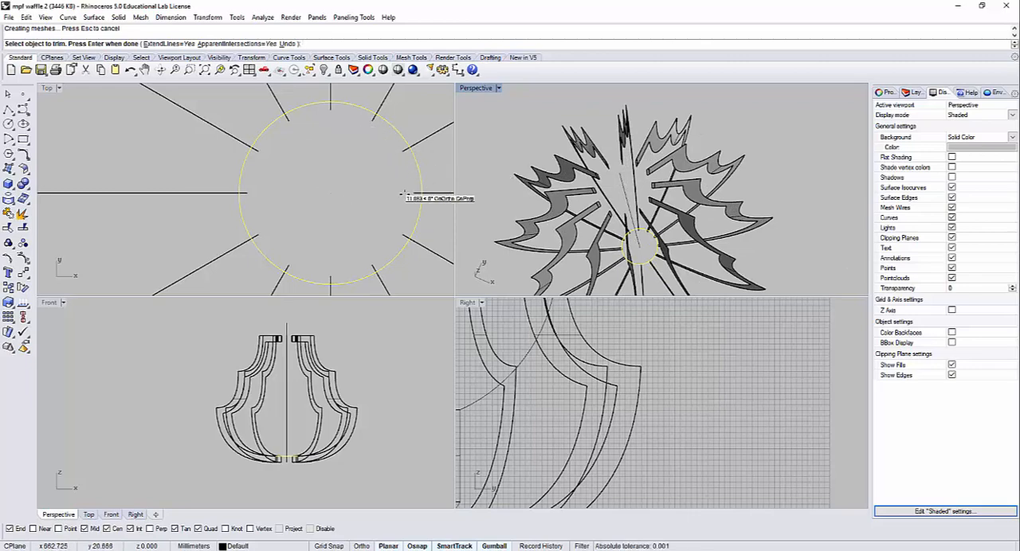
pyautogui.moveTo(631, 208); pyautogui.dragTo(665, 233, button='right')
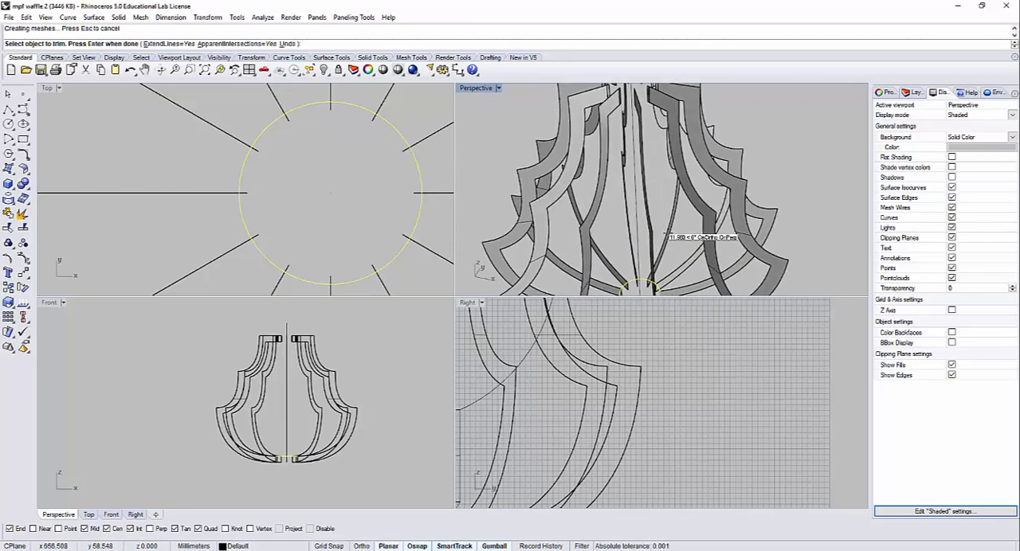
pyautogui.press('Return')
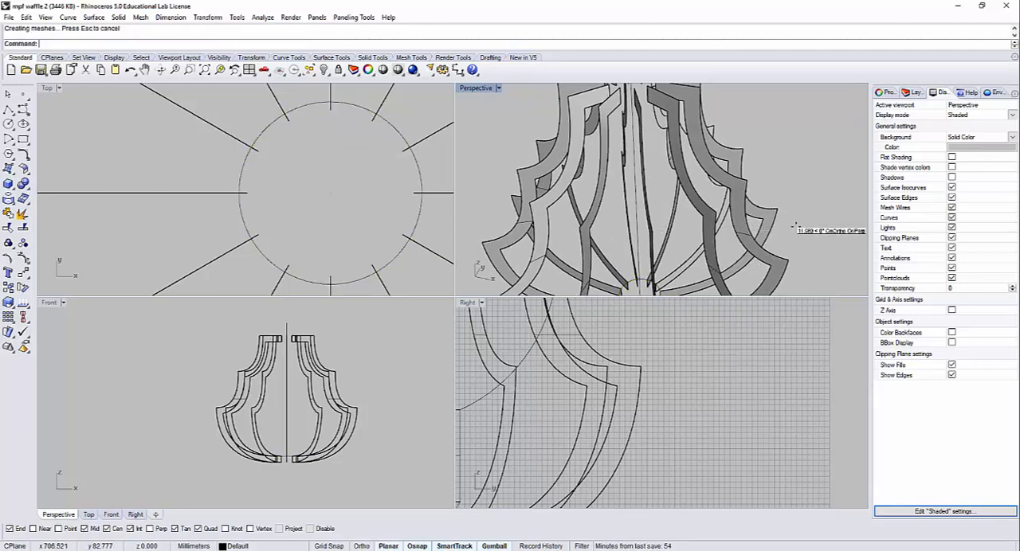
# Step: Check the opening left at the base of the lampshade and undo the trim of the ribs
pyautogui.moveTo(795, 225); pyautogui.dragTo(763, 157, button='right')
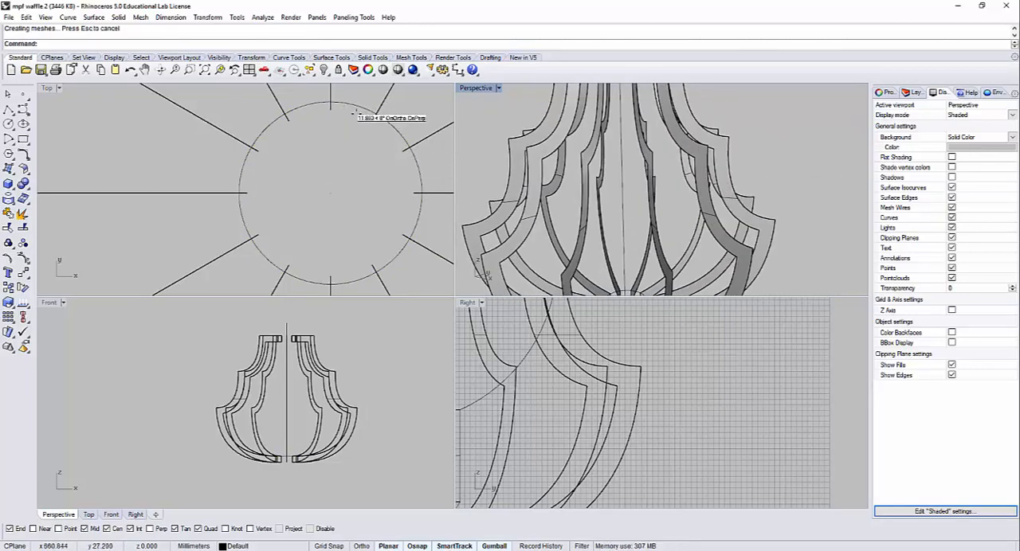
pyautogui.scroll(-5, 610, 149)
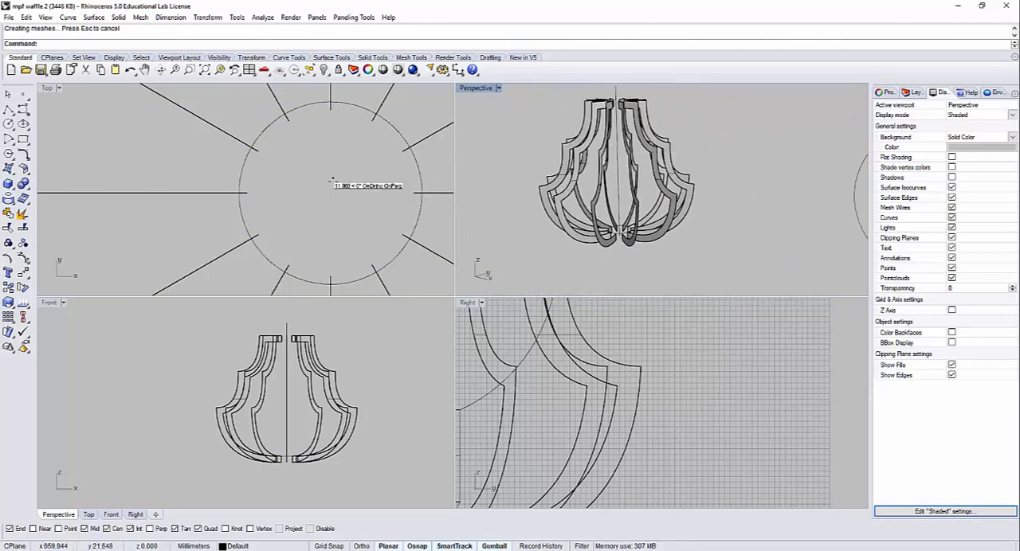
pyautogui.hotkey('ctrl', 'z')
# Step: Scale the base circle down about its centre to roughly two thirds of its size
pyautogui.click(277, 132)
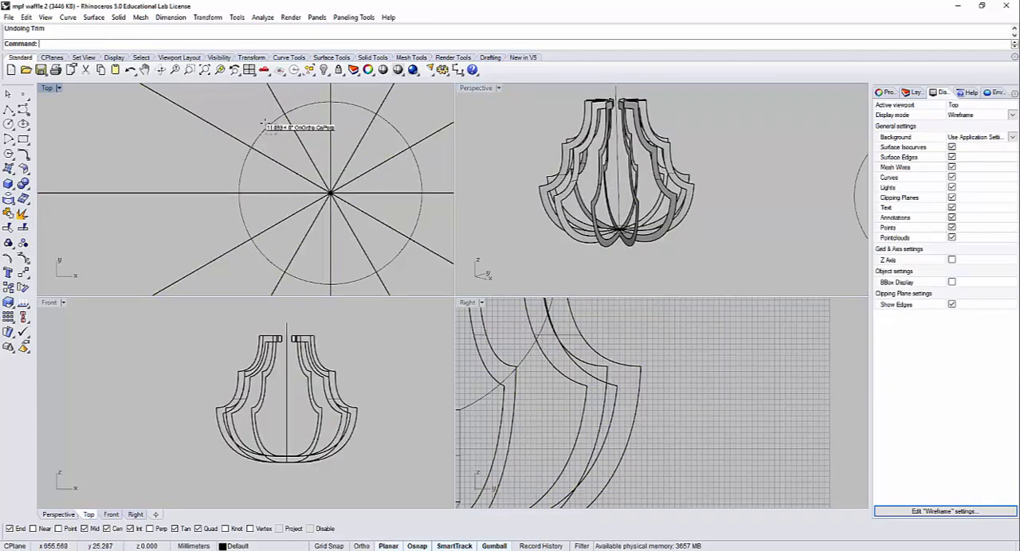
pyautogui.click(265, 125)
pyautogui.moveTo(237, 192); pyautogui.dragTo(275, 194)
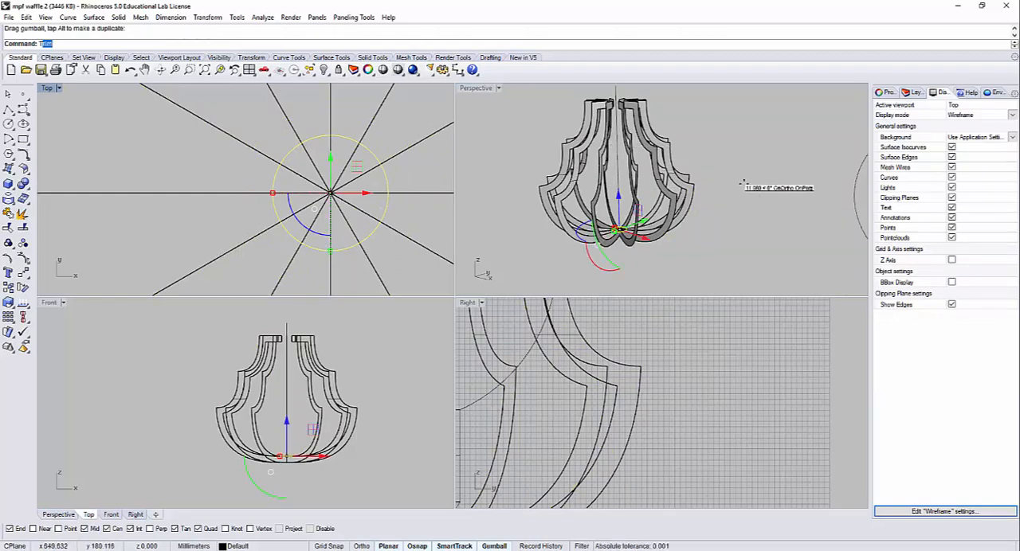
# Step: Trim away the rib portions inside the reduced base circle, opening the ribs at the centre
pyautogui.write('Trim')
pyautogui.press('Return')
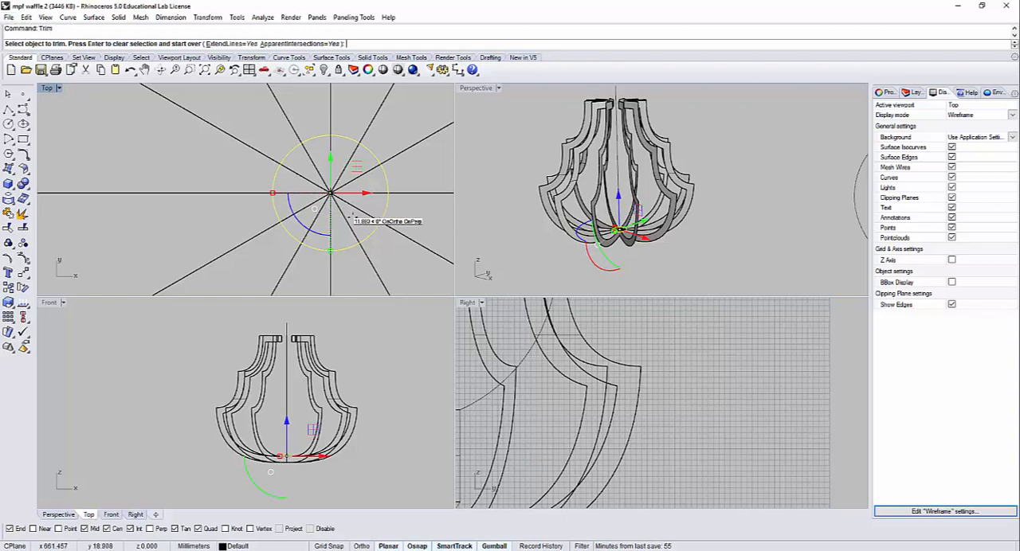
pyautogui.click(316, 187)
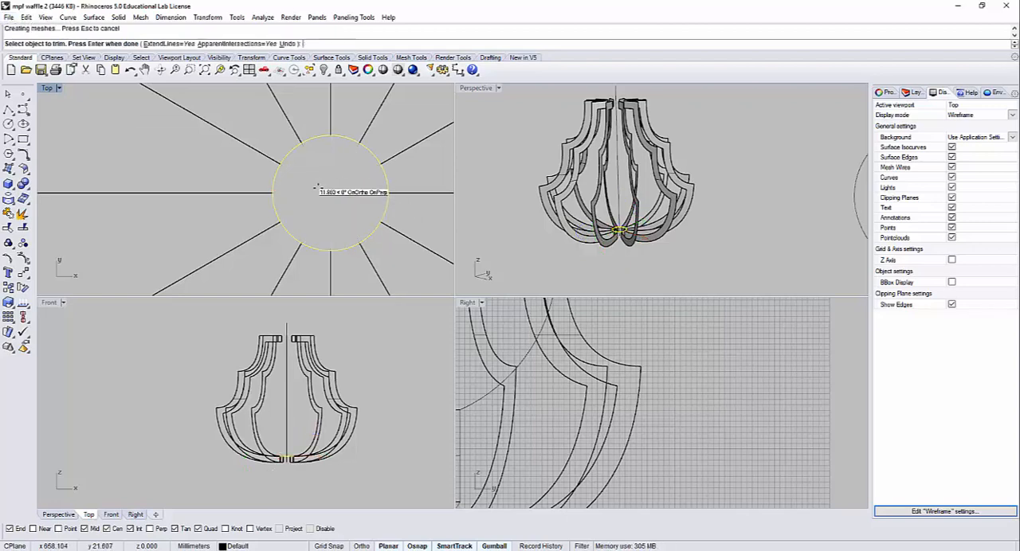
pyautogui.press('Return')
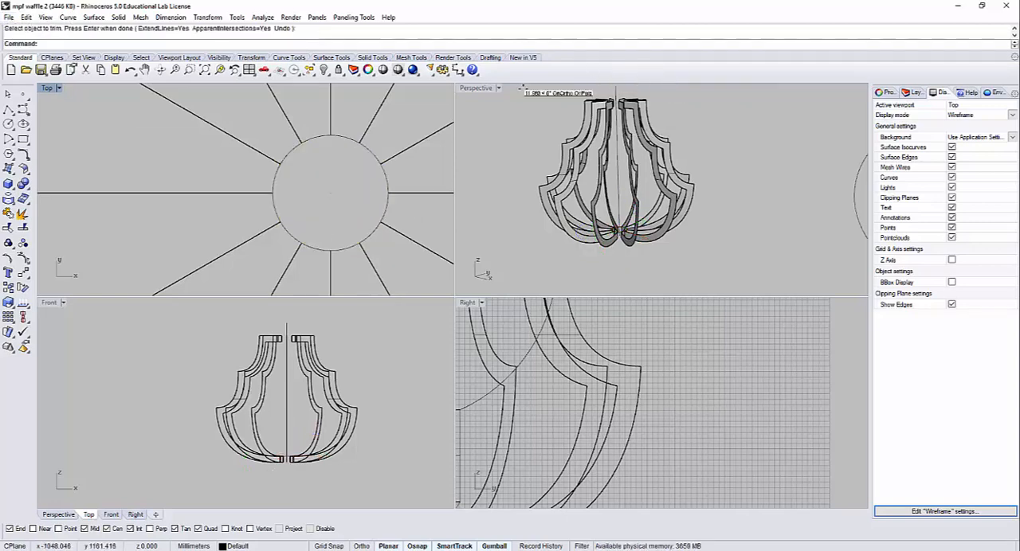
# Step: Move the base circle straight down from the upper corner of a trimmed rib end to the midpoint of that end edge
pyautogui.doubleClick(481, 89)
pyautogui.moveTo(502, 157)
pyautogui.mouseDown(button='right')
pyautogui.moveTo(516, 249)
pyautogui.moveTo(500, 249)
pyautogui.mouseUp(button='right')
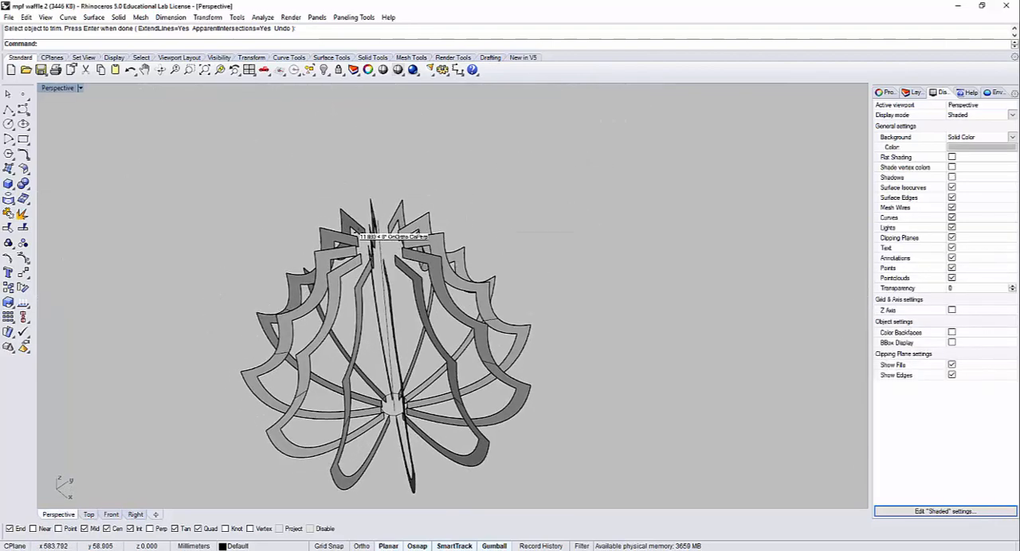
pyautogui.moveTo(434, 310); pyautogui.dragTo(455, 408, button='right')
pyautogui.moveTo(394, 448); pyautogui.dragTo(470, 392, button='right')
pyautogui.moveTo(476, 251); pyautogui.dragTo(491, 429, button='right')
pyautogui.scroll(5, 491, 429)
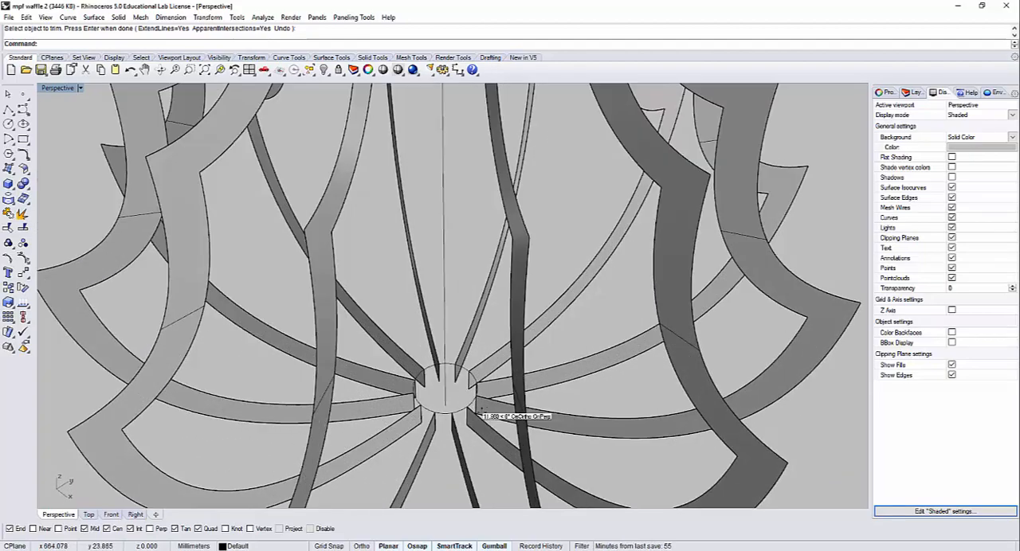
pyautogui.click(439, 409)
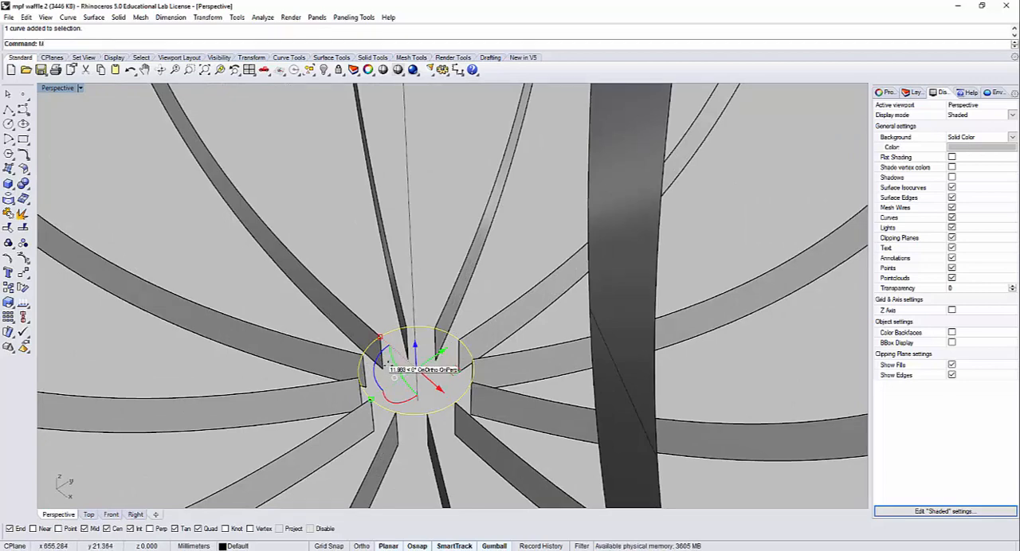
pyautogui.write('M')
pyautogui.press('Return')
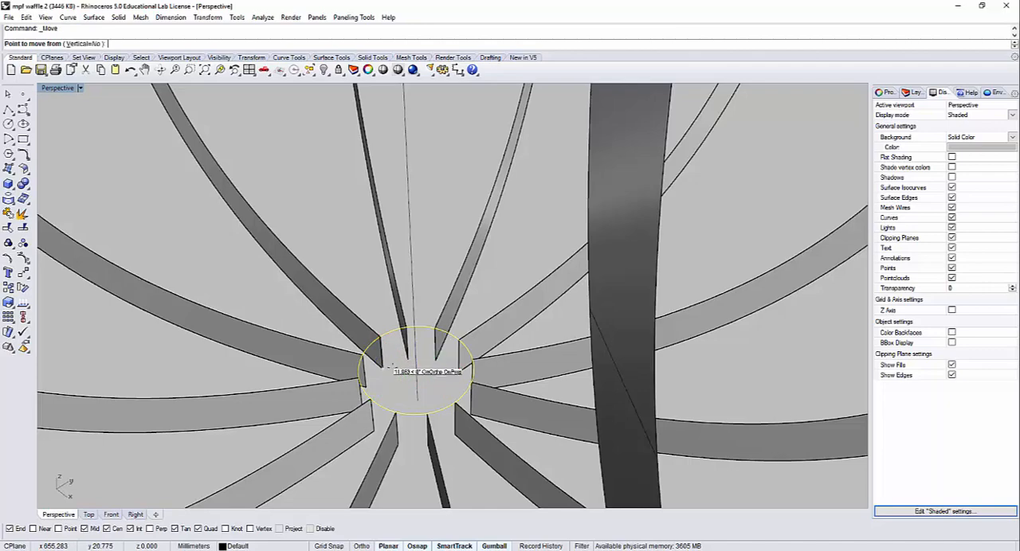
pyautogui.click(460, 352)
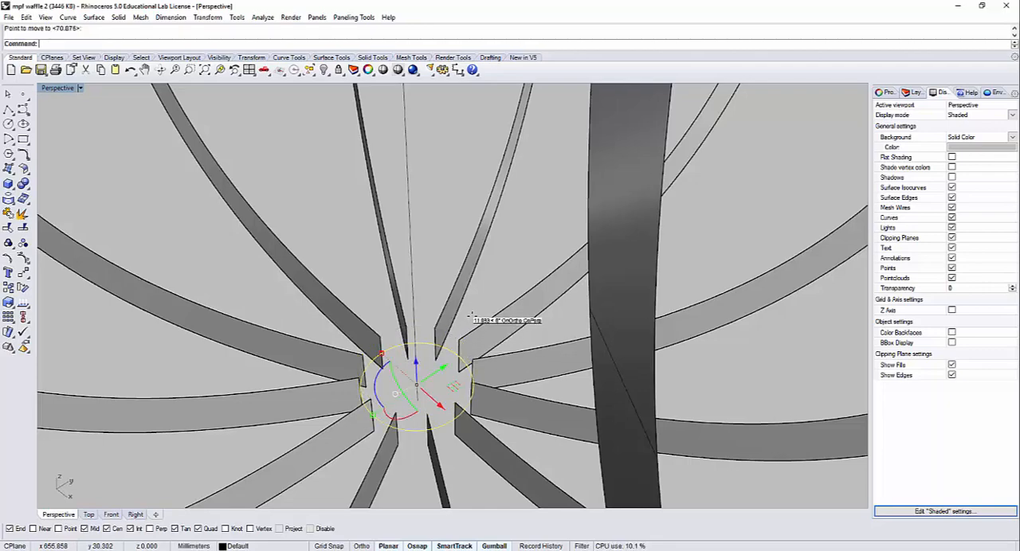
pyautogui.click(468, 315)
pyautogui.scroll(-6, 468, 313)
pyautogui.moveTo(464, 375); pyautogui.dragTo(483, 366, button='right')
pyautogui.moveTo(460, 285)
pyautogui.mouseDown(button='right')
pyautogui.moveTo(480, 272)
pyautogui.moveTo(469, 275)
pyautogui.mouseUp(button='right')
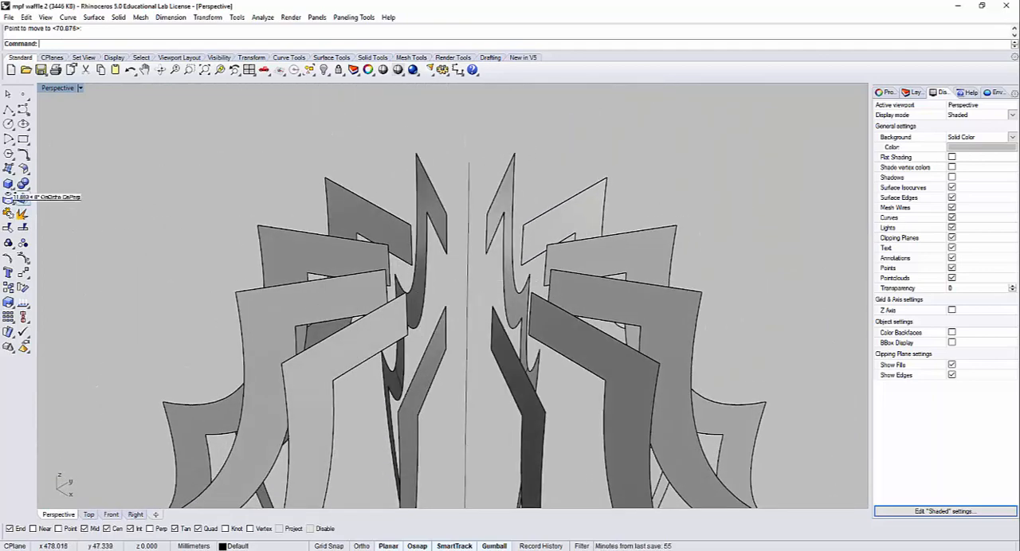
pyautogui.click(7, 123)
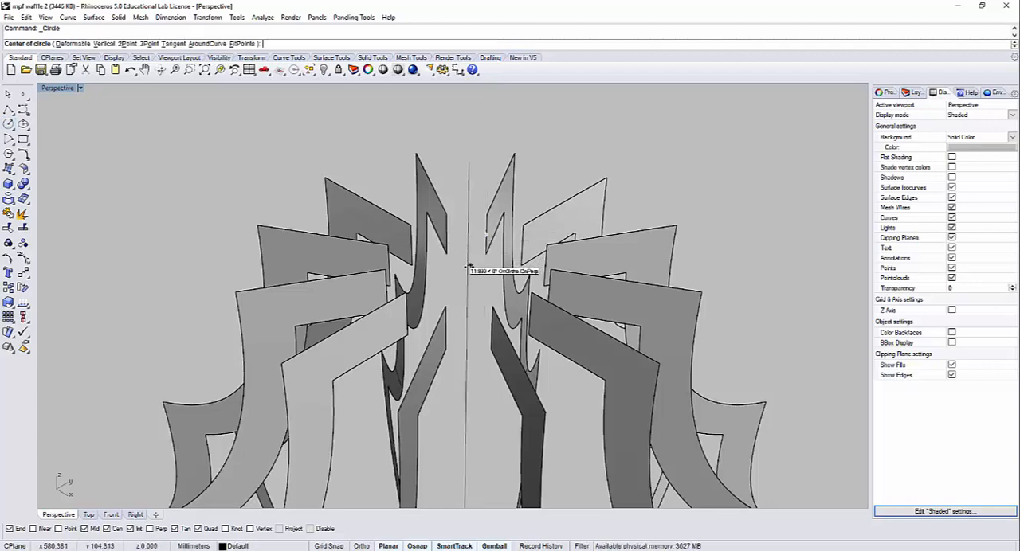
pyautogui.moveTo(468, 284); pyautogui.dragTo(432, 287, button='right')
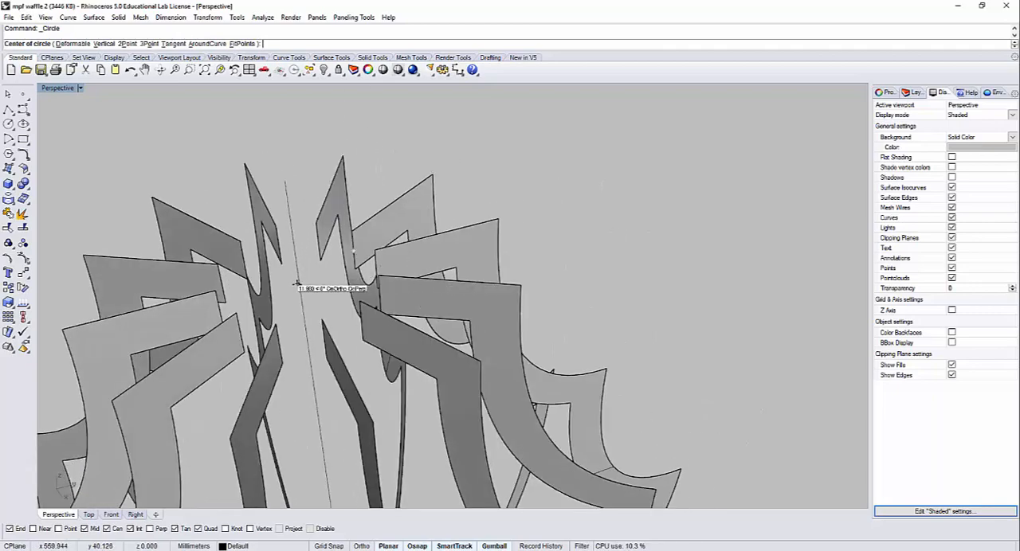
pyautogui.moveTo(301, 285); pyautogui.dragTo(286, 289, button='right')
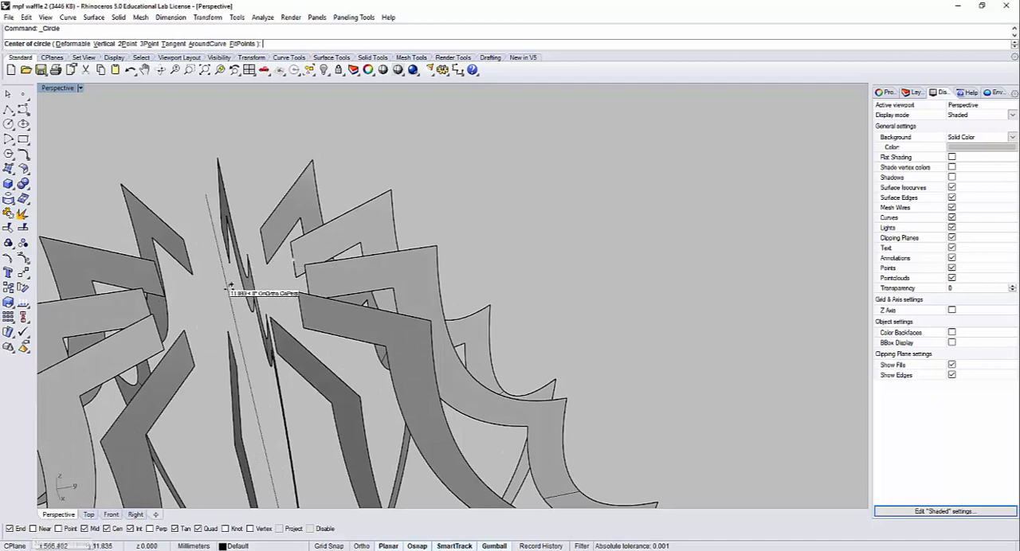
pyautogui.moveTo(232, 292); pyautogui.dragTo(248, 240, button='right')
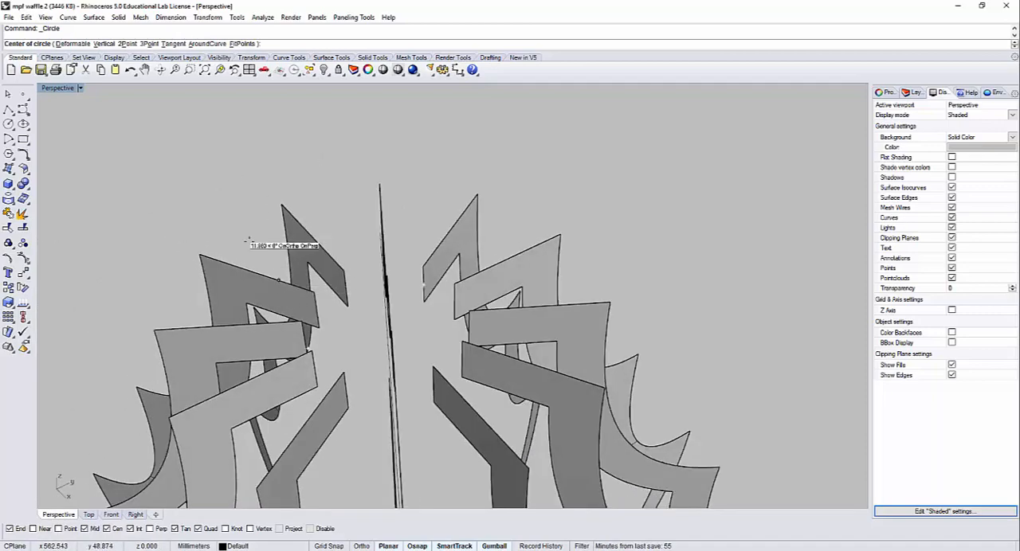
pyautogui.press('Escape')
# Step: Draw a horizontal circle about 12.9 mm in diameter, centred on the lampshade's axis and touching the upper inner corners of the rib tops
pyautogui.doubleClick(73, 86)
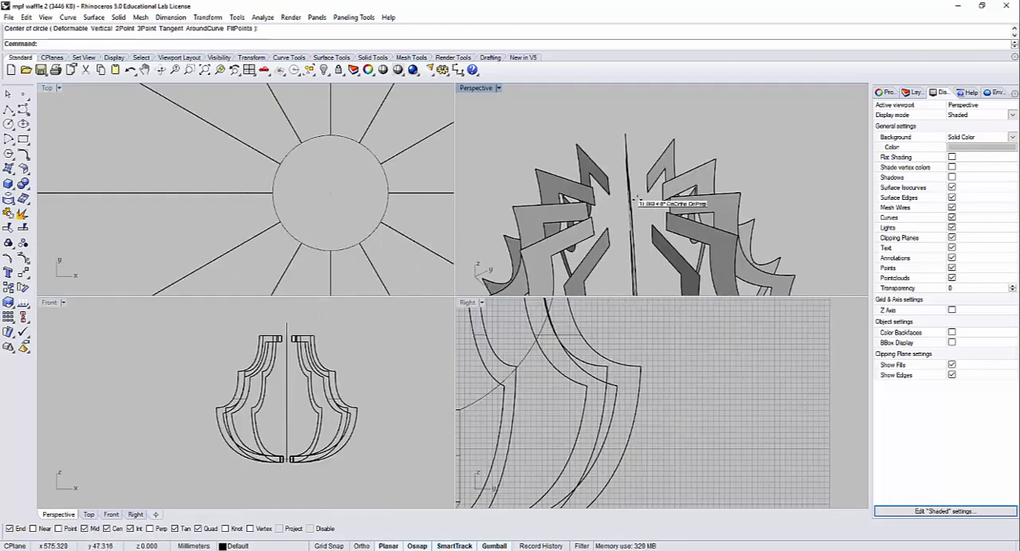
pyautogui.moveTo(691, 183); pyautogui.dragTo(737, 190, button='right')
pyautogui.rightClick(746, 194)
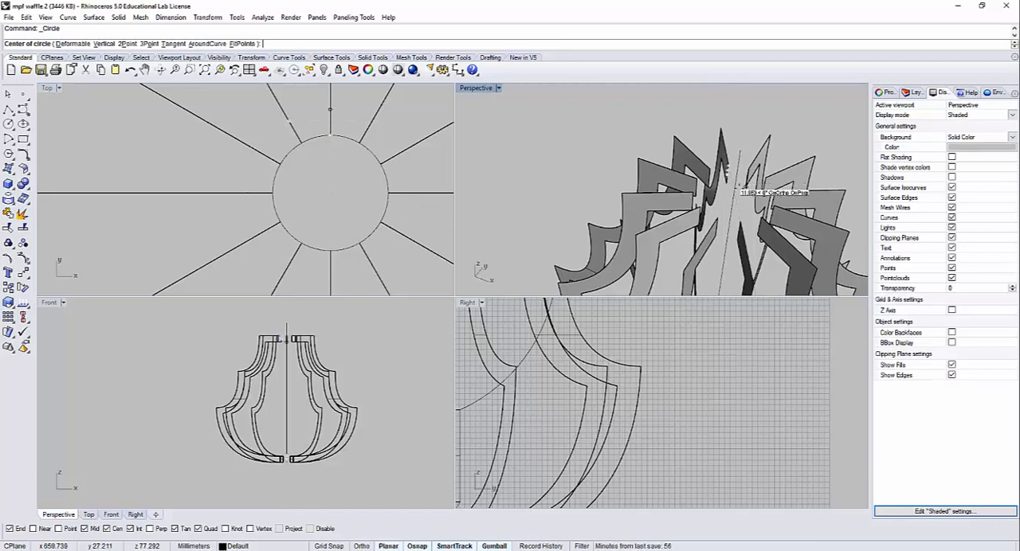
pyautogui.moveTo(732, 193)
pyautogui.mouseDown(button='right')
pyautogui.moveTo(746, 195)
pyautogui.moveTo(736, 197)
pyautogui.mouseUp(button='right')
pyautogui.click(742, 197)
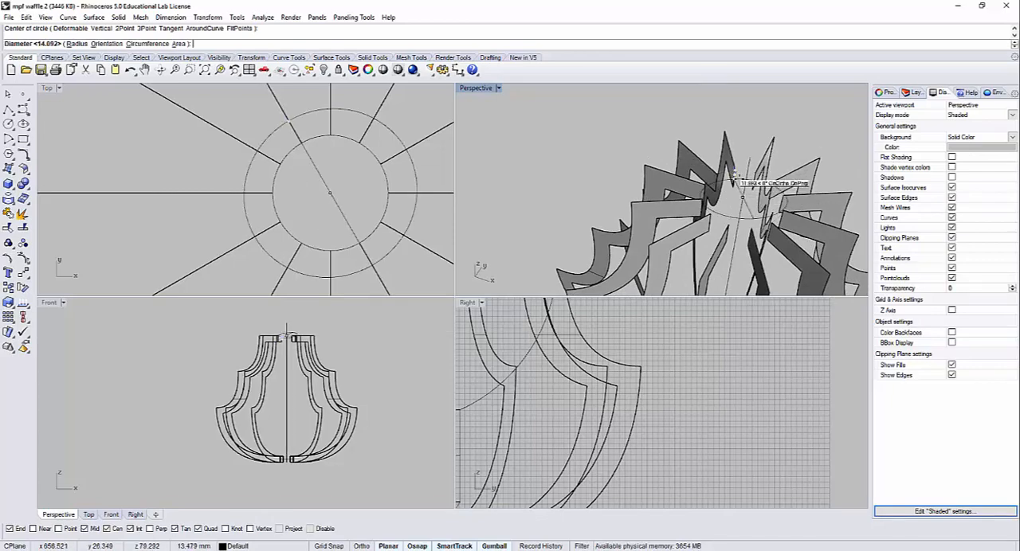
pyautogui.scroll(3, 741, 175)
pyautogui.moveTo(762, 164); pyautogui.dragTo(769, 179, button='right')
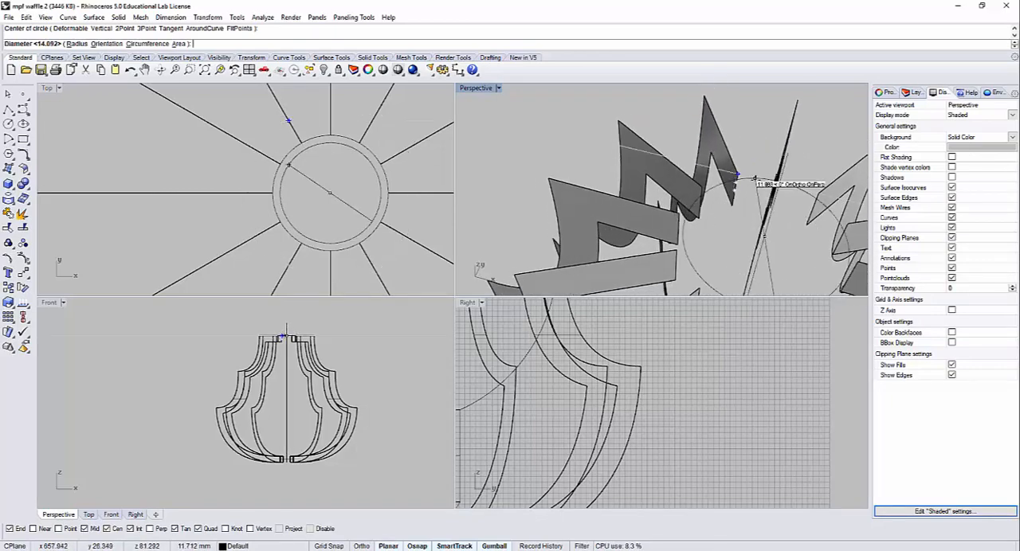
pyautogui.moveTo(753, 219); pyautogui.dragTo(737, 240, button='right')
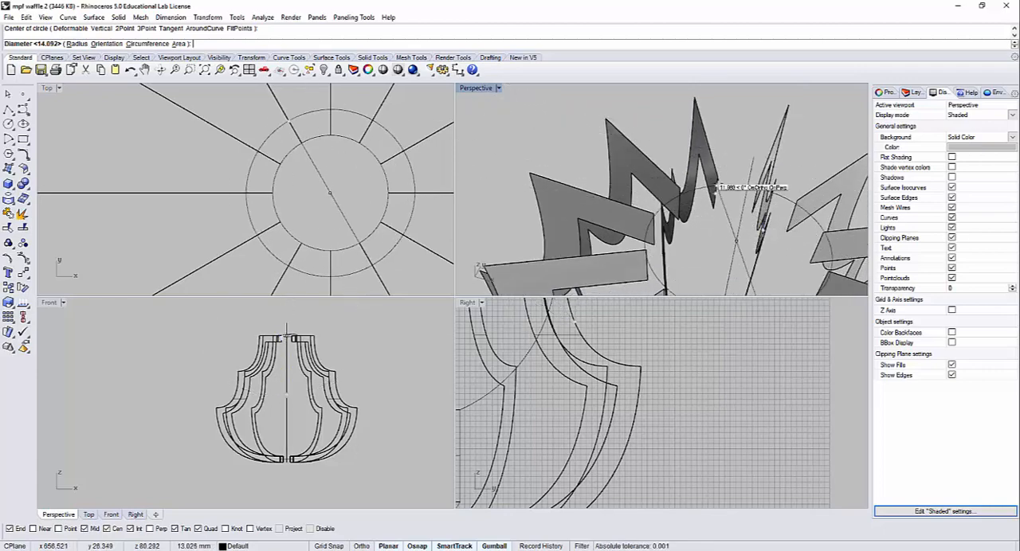
pyautogui.moveTo(740, 173)
pyautogui.mouseDown(button='right')
pyautogui.moveTo(763, 168)
pyautogui.moveTo(741, 167)
pyautogui.mouseUp(button='right')
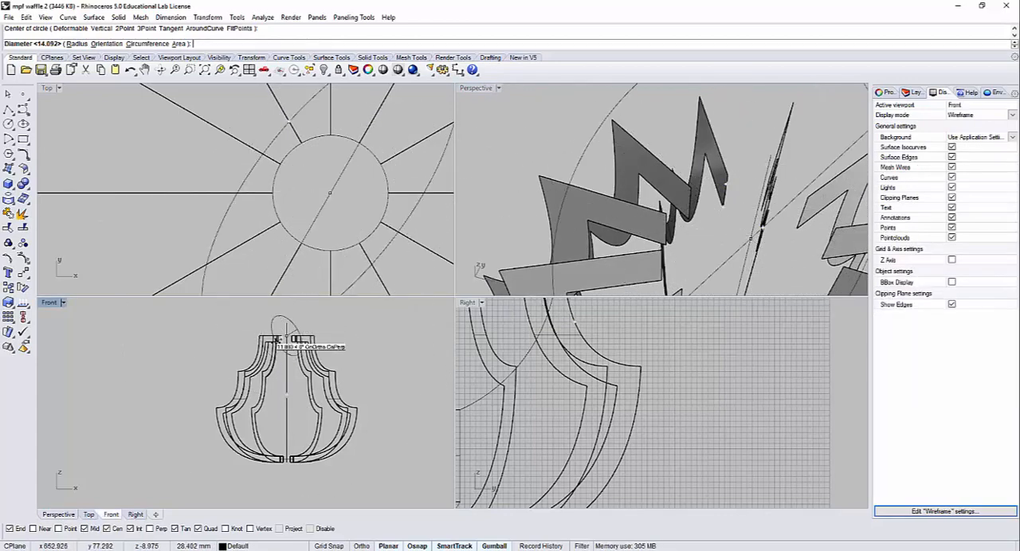
pyautogui.click(728, 177)
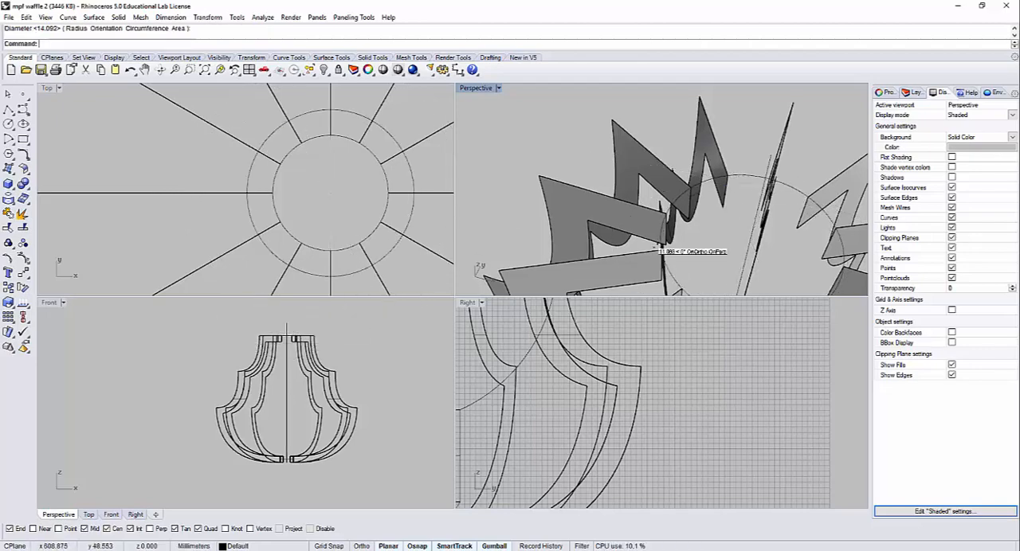
# Step: Move the upper circle straight down from a rib's upper inner corner to the midpoint of its inner end edge
pyautogui.moveTo(660, 250); pyautogui.dragTo(727, 189, button='right')
pyautogui.click(750, 149)
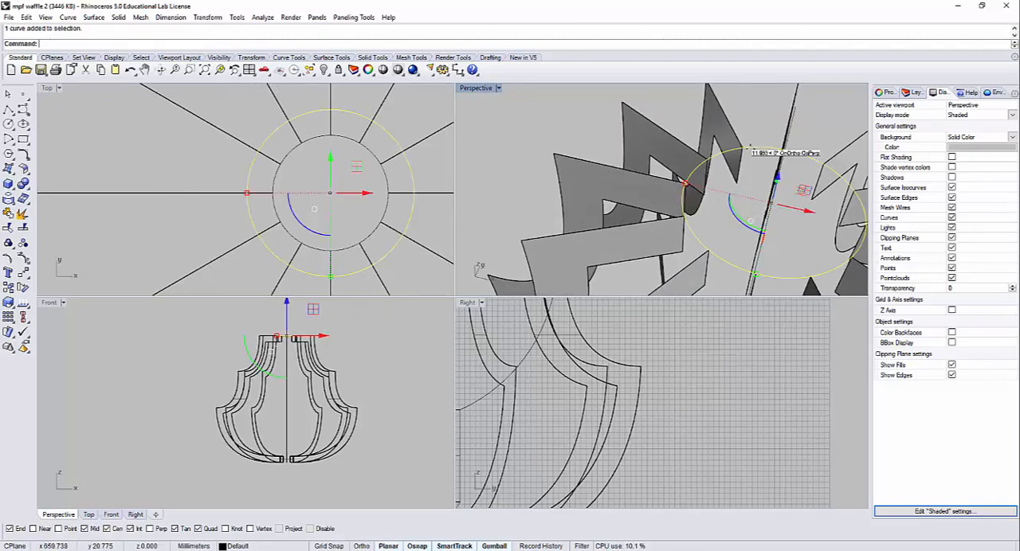
pyautogui.press('Return')
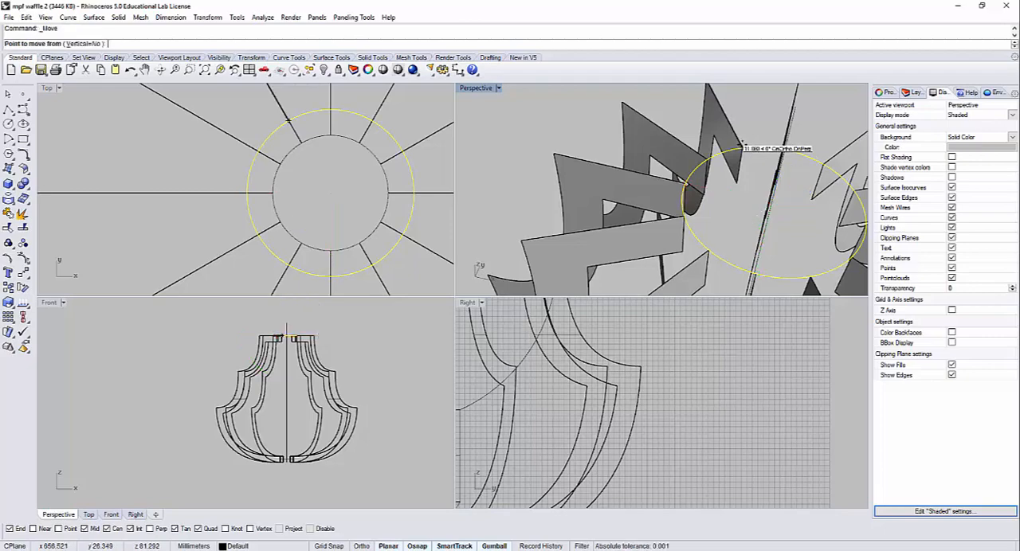
pyautogui.click(742, 147)
pyautogui.click(740, 166)
pyautogui.click(756, 143)
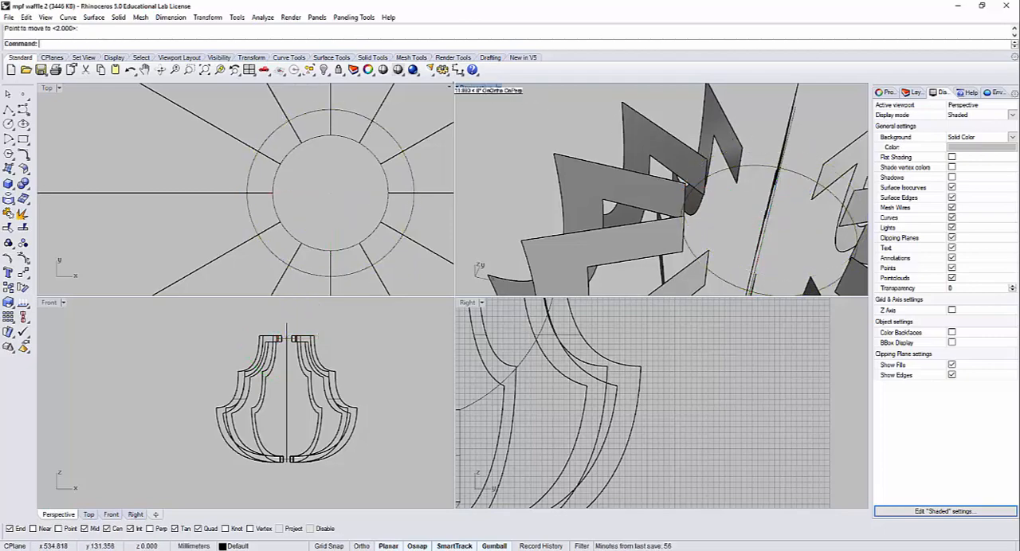
# Step: Offset the lower circle outward by 4 mm around the inner rib ends at the lampshade's base
pyautogui.doubleClick(475, 88)
pyautogui.scroll(-5, 512, 232)
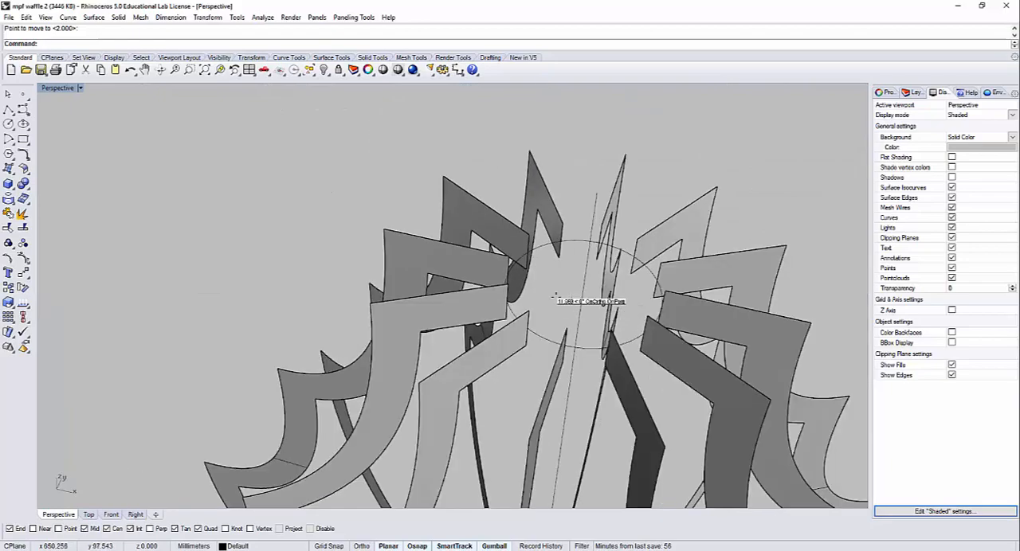
pyautogui.scroll(3, 526, 347)
pyautogui.moveTo(553, 298); pyautogui.dragTo(494, 140, button='right')
pyautogui.moveTo(443, 429); pyautogui.dragTo(465, 397, button='right')
pyautogui.scroll(10, 423, 332)
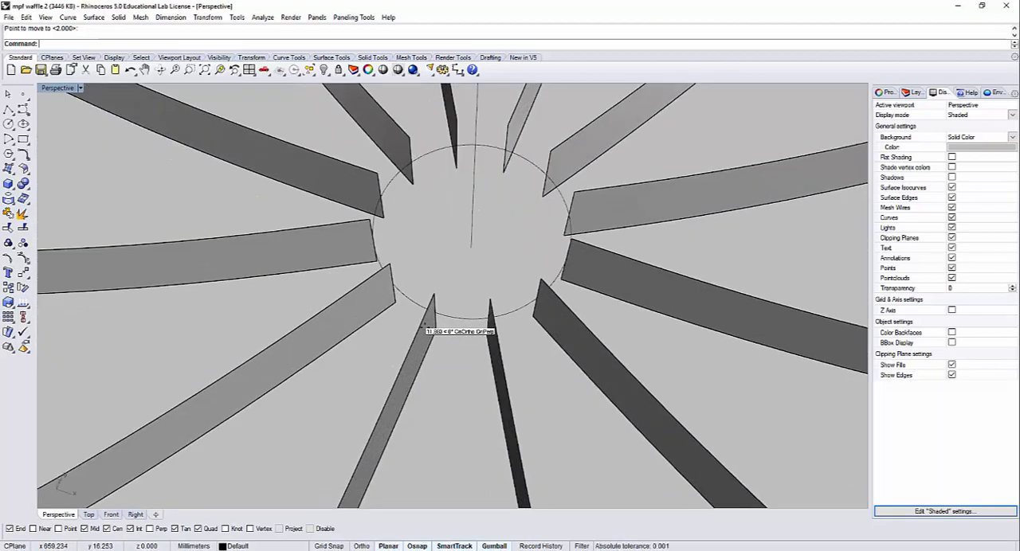
pyautogui.write('t')
pyautogui.press('Return')
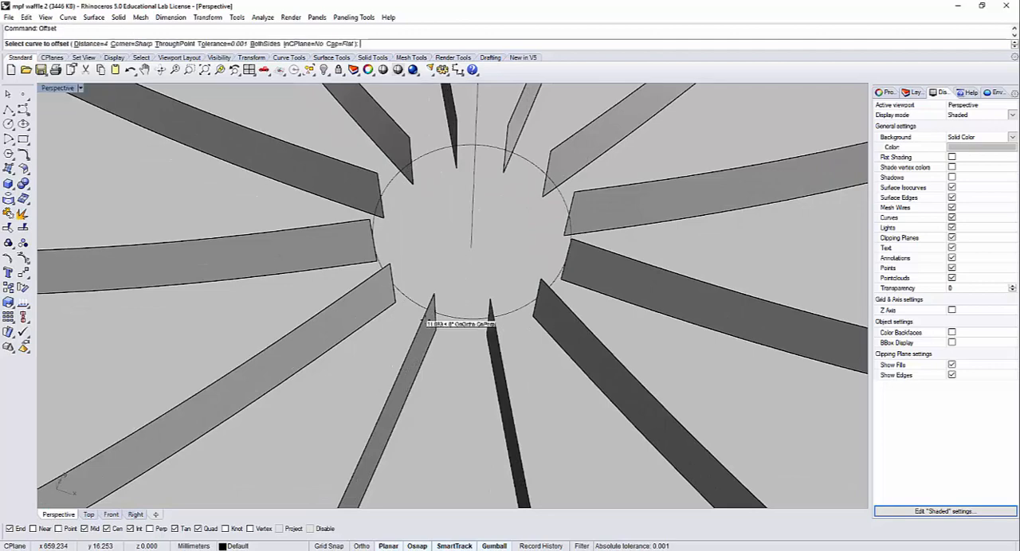
pyautogui.click(458, 316)
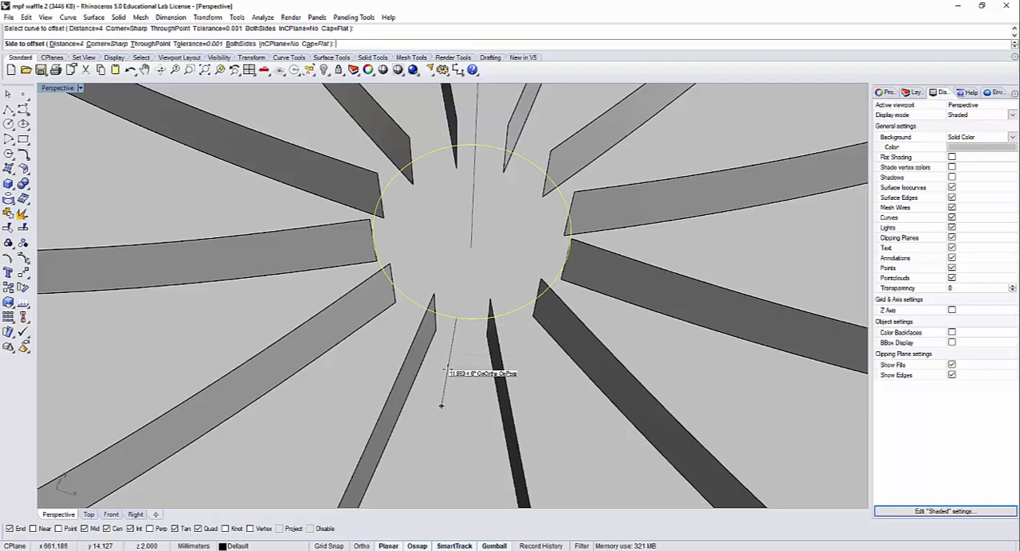
pyautogui.click(446, 368)
# Step: Offset the upper circle outward by 4 mm around the inner ends of the rib tops
pyautogui.scroll(-5, 458, 368)
pyautogui.keyDown('shift'); pyautogui.moveTo(447, 251); pyautogui.dragTo(476, 310, button='right'); pyautogui.keyUp('shift')
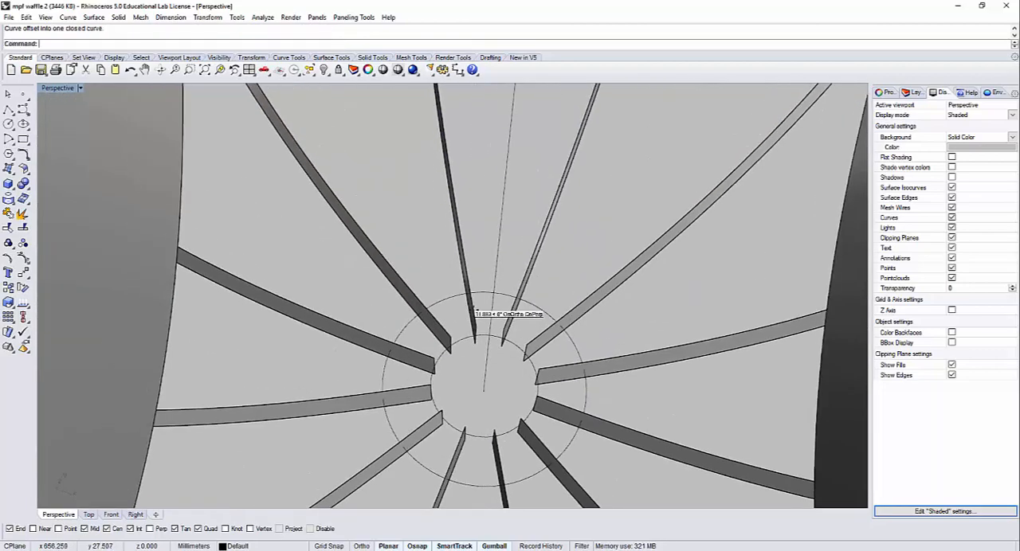
pyautogui.scroll(-8, 477, 279)
pyautogui.scroll(-2, 478, 235)
pyautogui.keyDown('shift'); pyautogui.moveTo(481, 208); pyautogui.dragTo(491, 275, button='right'); pyautogui.keyUp('shift')
pyautogui.scroll(5, 483, 250)
pyautogui.moveTo(490, 330); pyautogui.dragTo(491, 287, button='right')
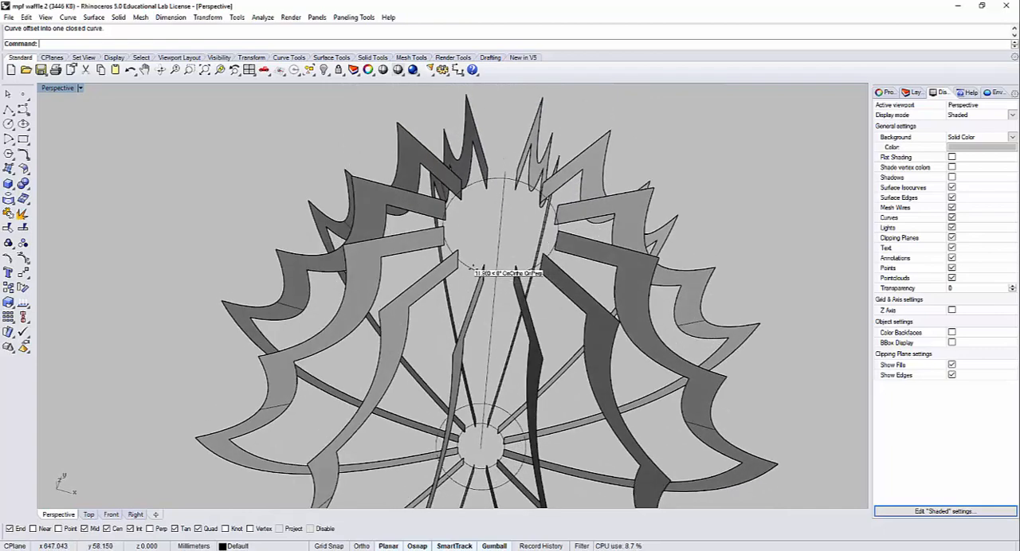
pyautogui.click(468, 268)
pyautogui.rightClick(467, 283)
pyautogui.click(458, 298)
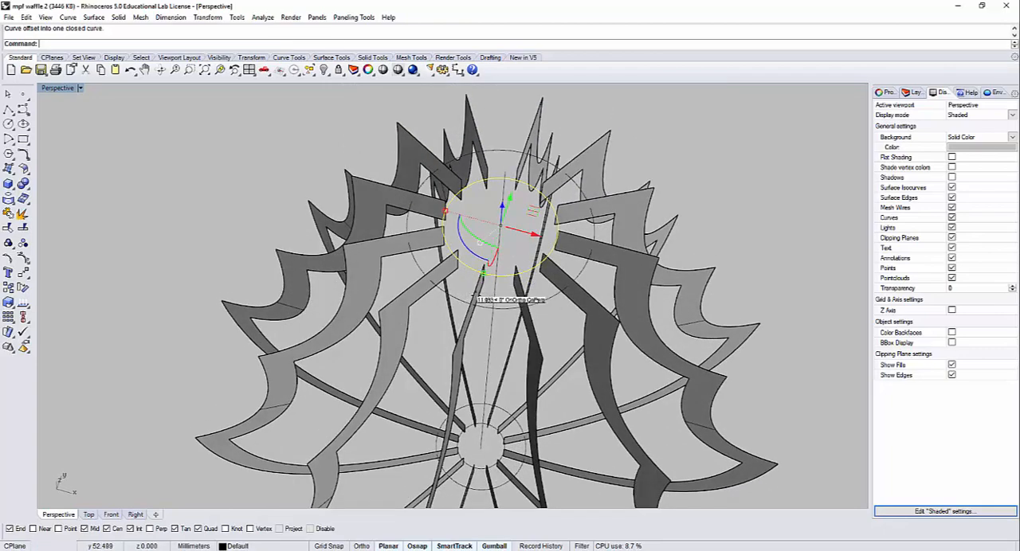
# Step: Create a planar ring surface between the two concentric upper circles with PlanarSrf
pyautogui.click(506, 308)
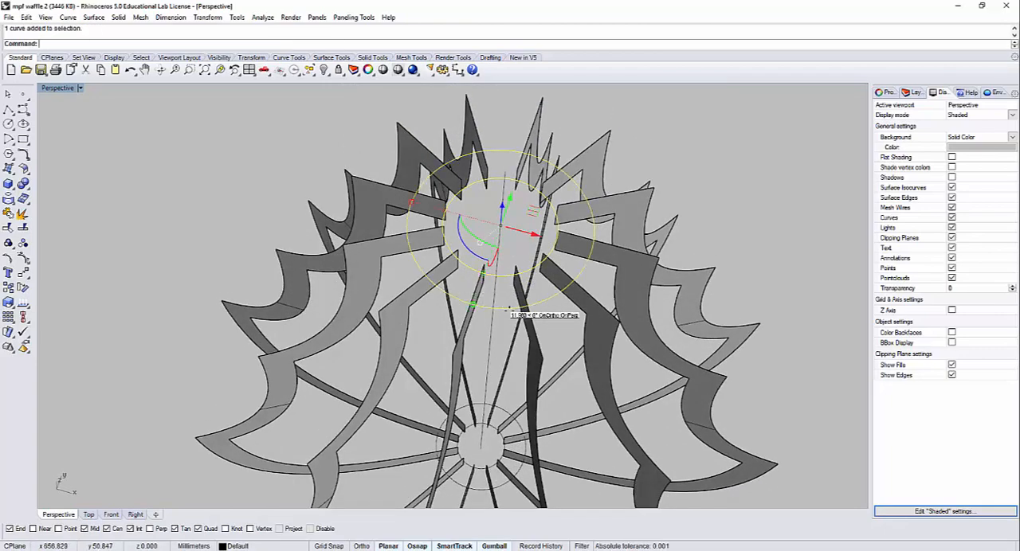
pyautogui.write('PlanarSrf')
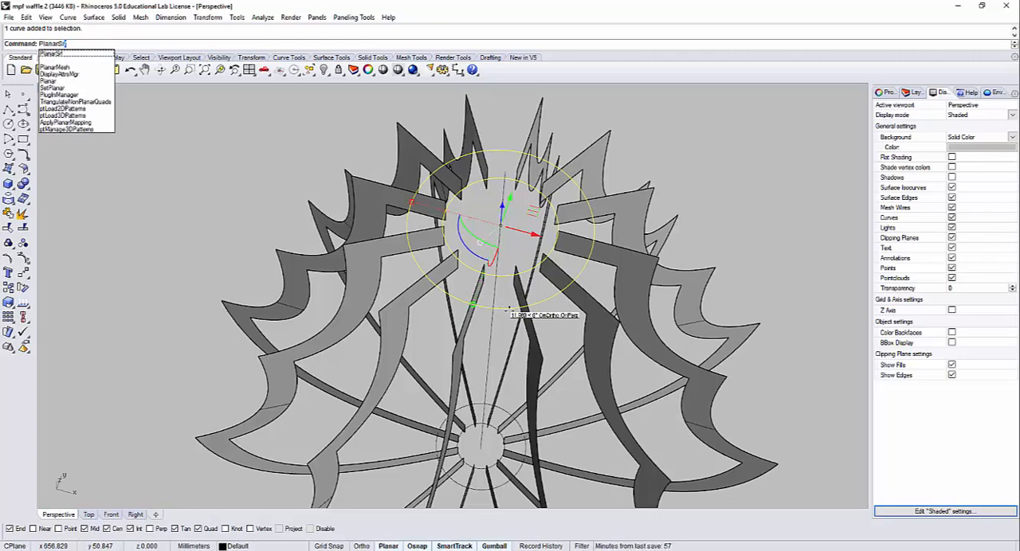
pyautogui.press('Return')
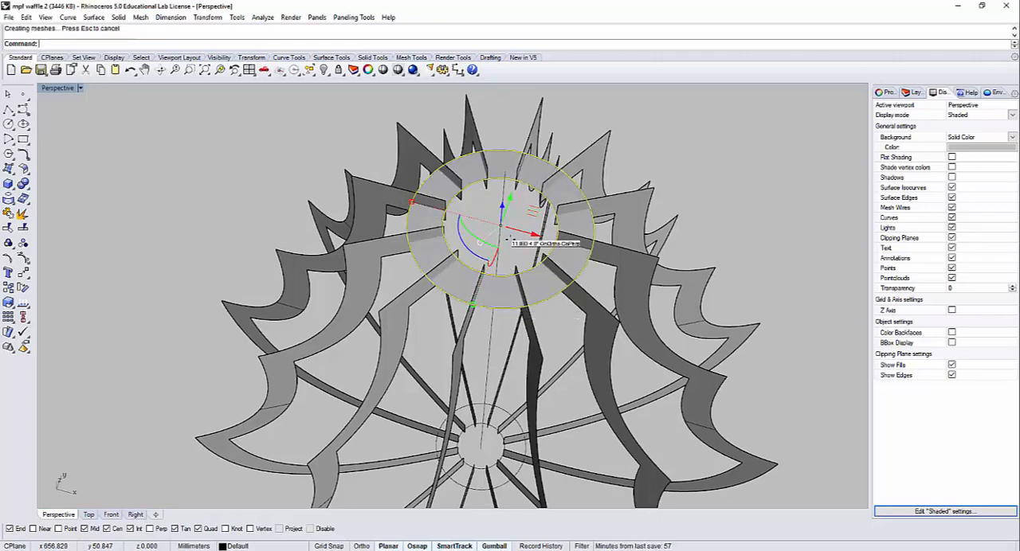
pyautogui.click(196, 224)
# Step: Create a planar ring surface between the two concentric circles at the lampshade's base
pyautogui.moveTo(362, 323); pyautogui.dragTo(456, 411, button='right')
pyautogui.rightClick(456, 419)
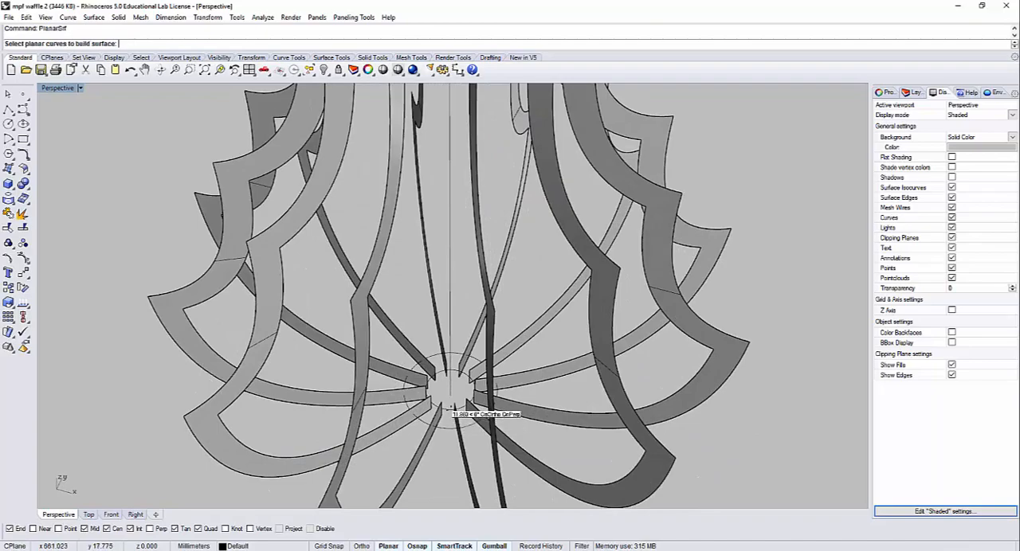
pyautogui.click(451, 409)
pyautogui.rightClick(447, 425)
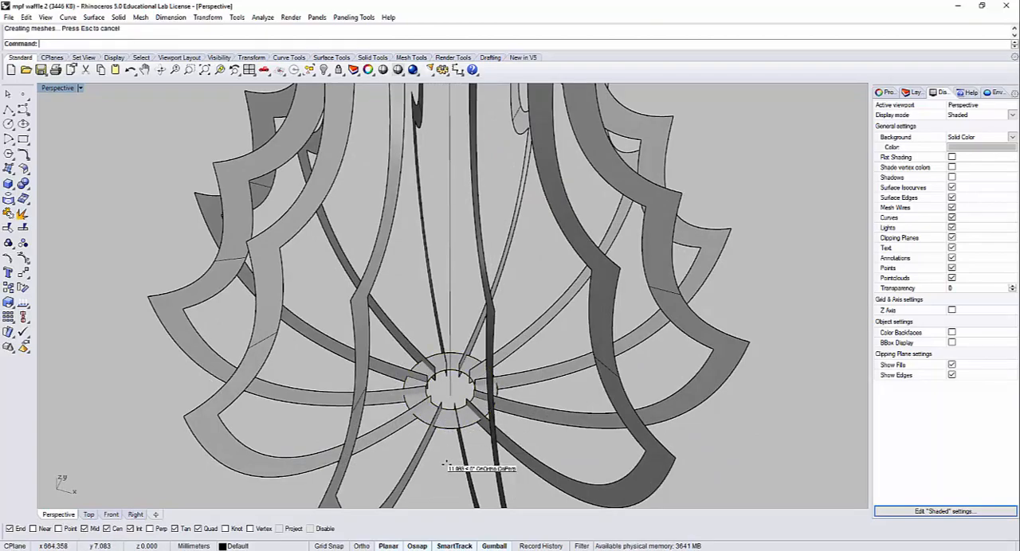
# Step: Copy the complete lampshade, including its ribs, both rings and the axis line, to the clipboard
pyautogui.moveTo(448, 460); pyautogui.dragTo(483, 333, button='right')
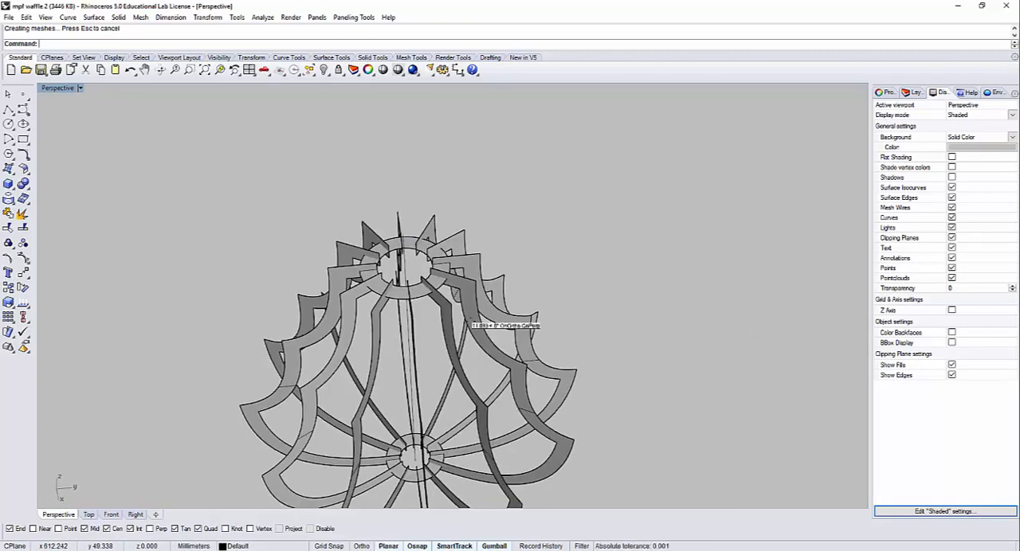
pyautogui.moveTo(399, 273); pyautogui.dragTo(521, 387, button='right')
pyautogui.moveTo(549, 422); pyautogui.dragTo(570, 396, button='right')
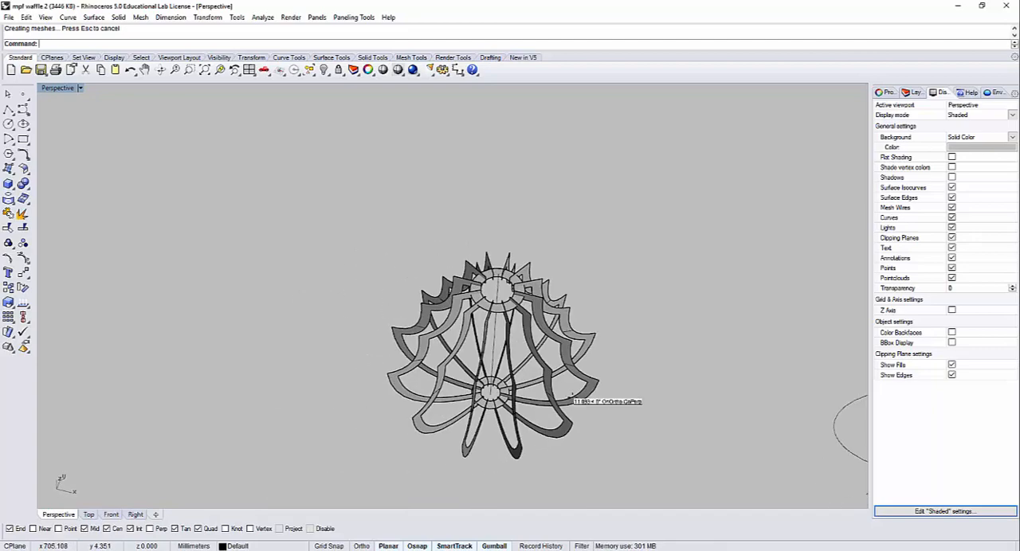
pyautogui.scroll(5, 510, 269)
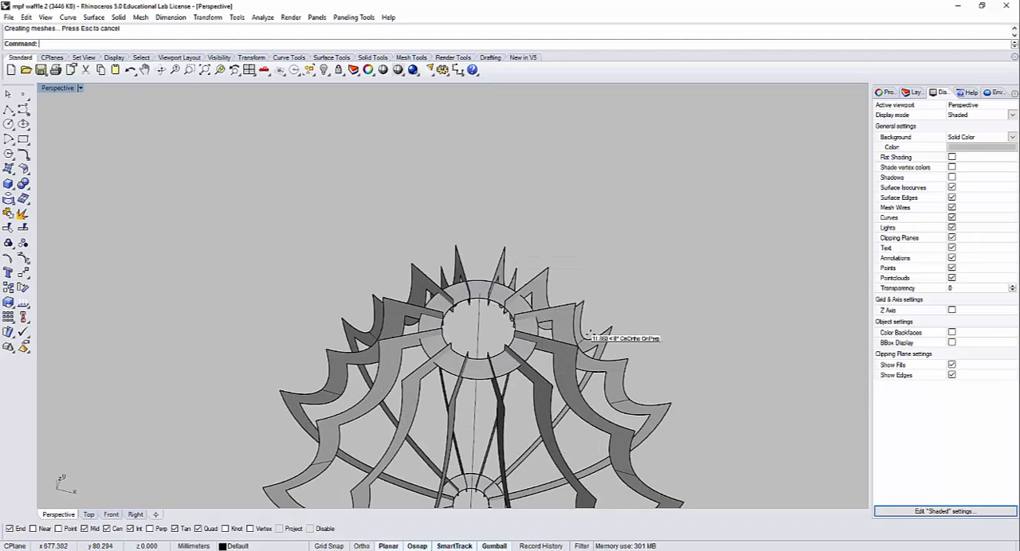
pyautogui.scroll(-7, 590, 334)
pyautogui.keyDown('shift'); pyautogui.moveTo(619, 313); pyautogui.dragTo(649, 197, button='right'); pyautogui.keyUp('shift')
pyautogui.moveTo(686, 408); pyautogui.dragTo(451, 129)
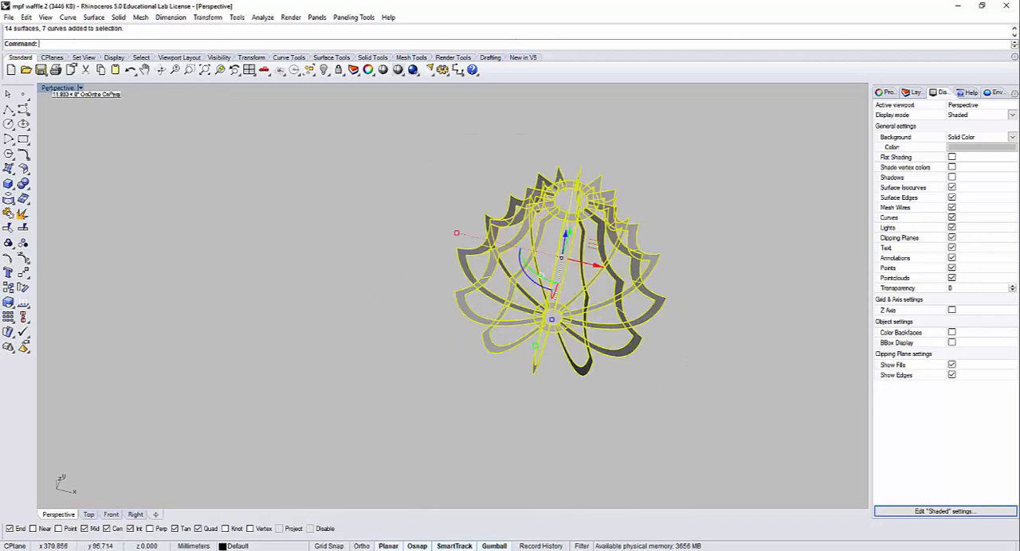
pyautogui.doubleClick(56, 87)
pyautogui.scroll(-5, 307, 182)
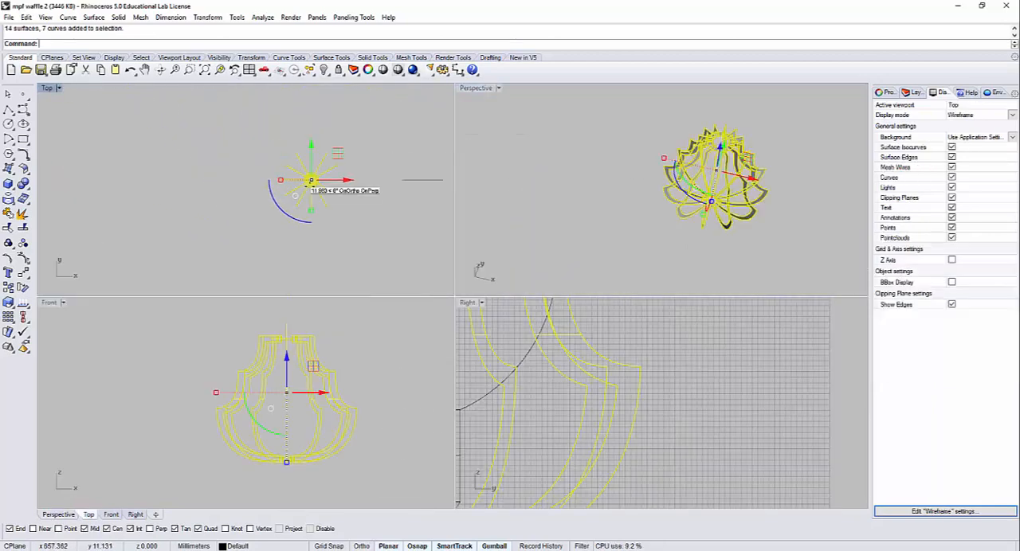
pyautogui.hotkey('ctrl', 'c')
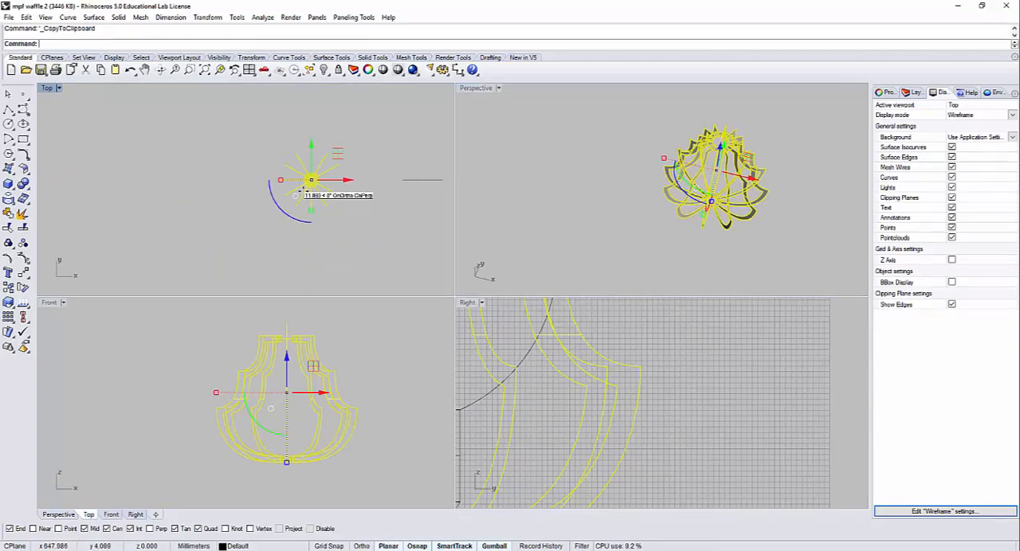
pyautogui.rightClick(344, 253)
pyautogui.click(346, 251)
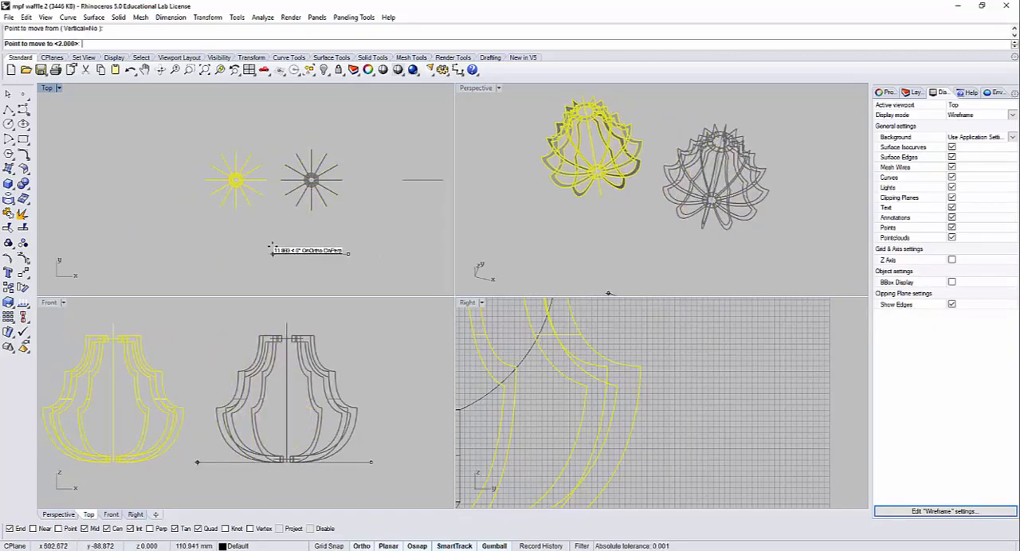
pyautogui.click(272, 242)
pyautogui.hotkey('ctrl', 'z')
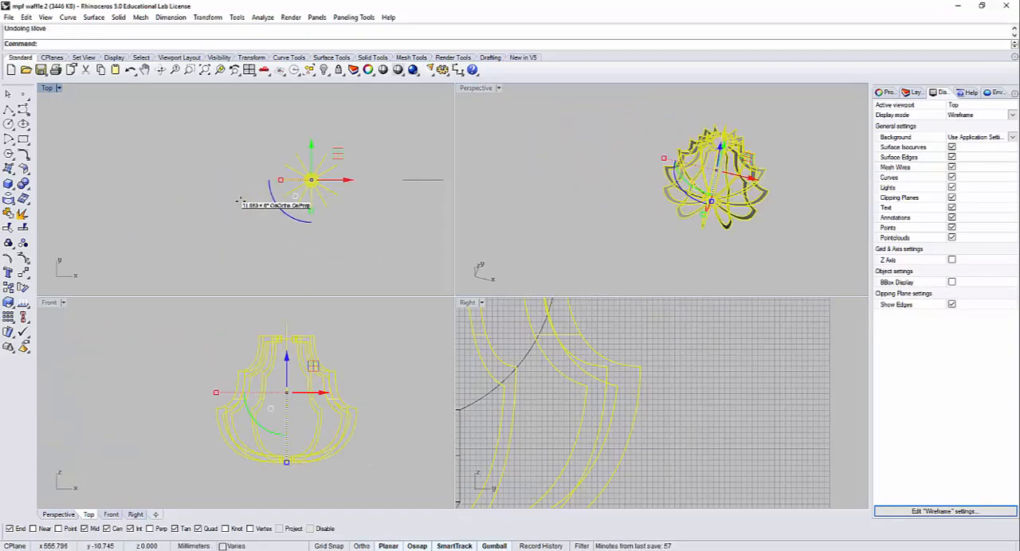
# Step: Move a duplicate of the lampshade about 130 mm along negative X, clear of the original
pyautogui.press('Return')
pyautogui.click(328, 243)
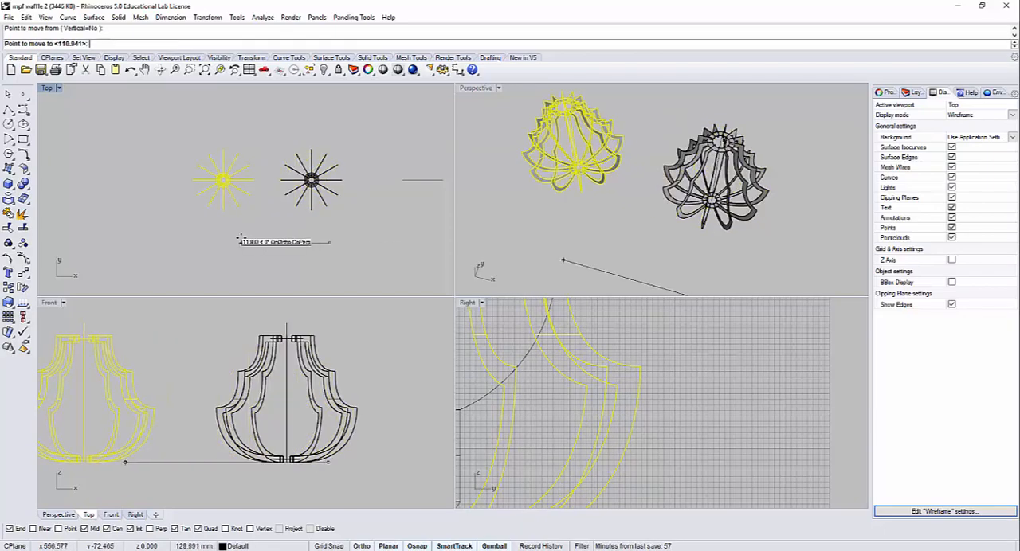
pyautogui.click(240, 242)
# Step: Delete every rib of the duplicate lampshade except the one pointing along positive Y, keeping both rings and the axis
pyautogui.scroll(10, 237, 194)
pyautogui.moveTo(263, 190); pyautogui.dragTo(279, 213, button='right')
pyautogui.moveTo(296, 244); pyautogui.dragTo(240, 119)
pyautogui.press('Delete')
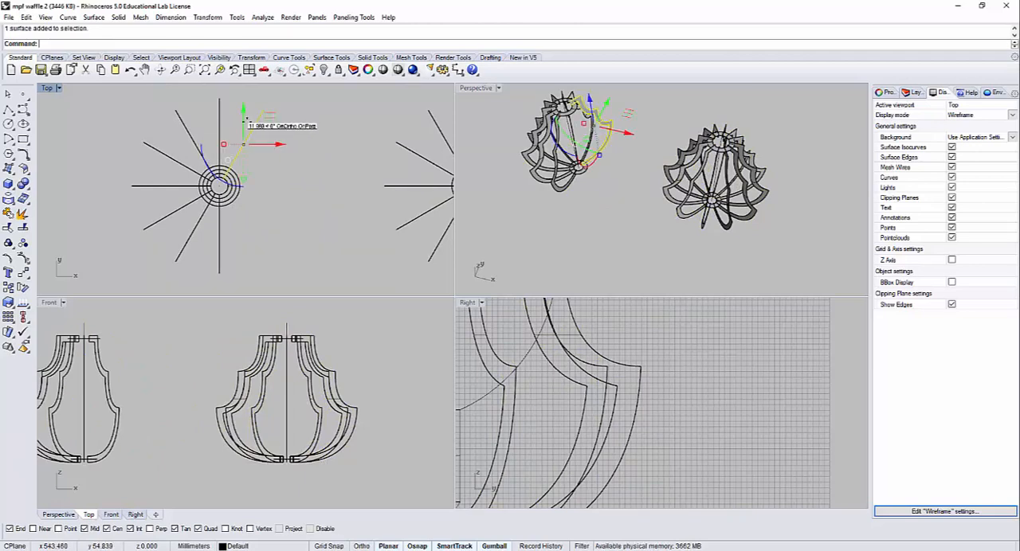
pyautogui.press('Delete')
pyautogui.moveTo(247, 255); pyautogui.dragTo(163, 138)
pyautogui.press('Delete')
pyautogui.press('Delete')
pyautogui.press('Delete')
# Step: Draw a straight polyline from the remaining rib's upper inner end to the centre of the upper ring
pyautogui.scroll(5, 228, 171)
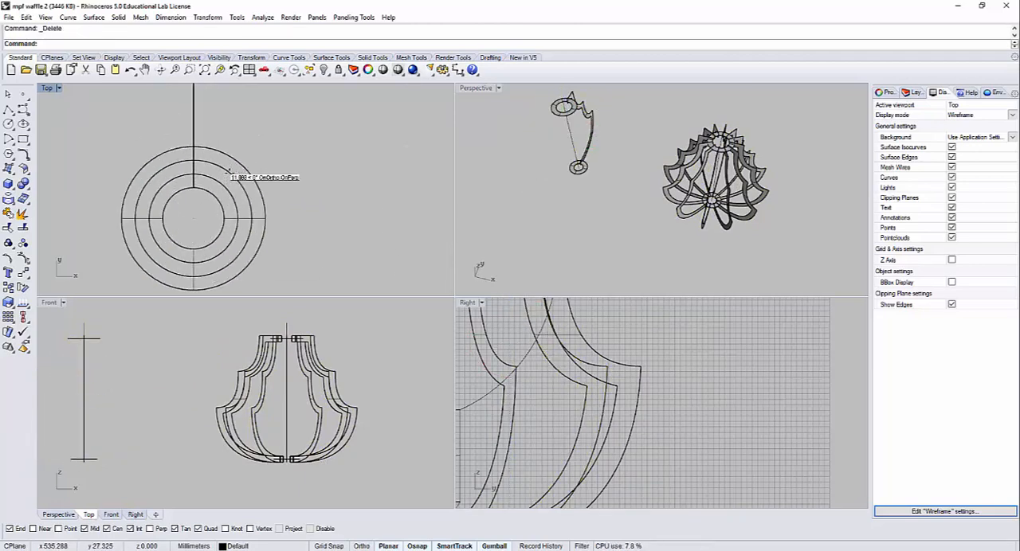
pyautogui.scroll(6, 614, 160)
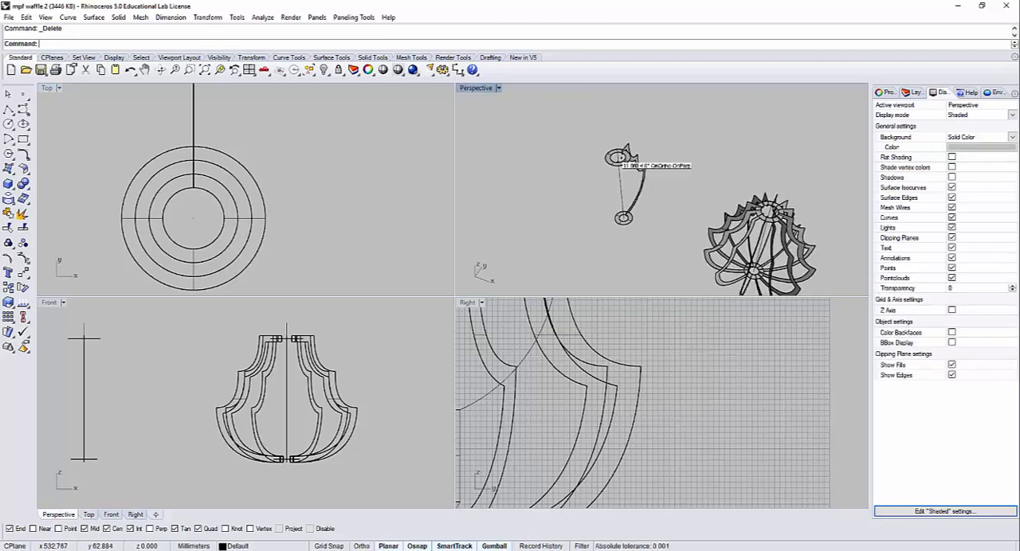
pyautogui.moveTo(612, 210); pyautogui.dragTo(643, 206, button='right')
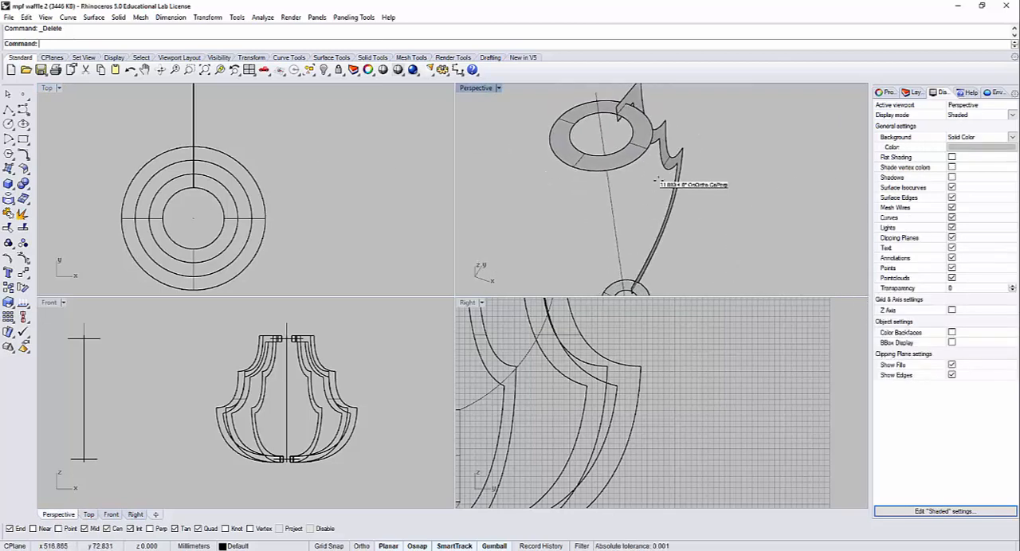
pyautogui.moveTo(654, 171); pyautogui.dragTo(647, 196, button='right')
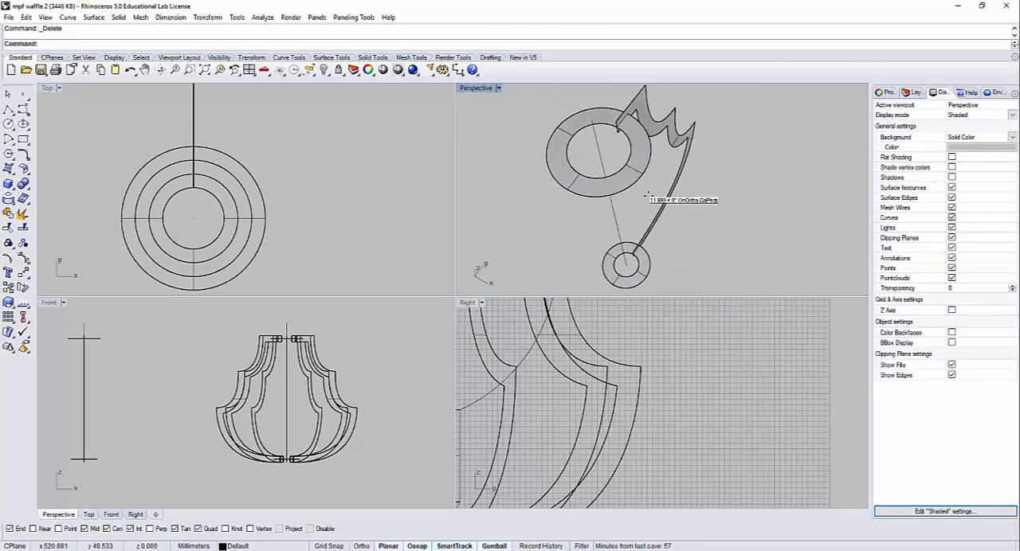
pyautogui.click(8, 109)
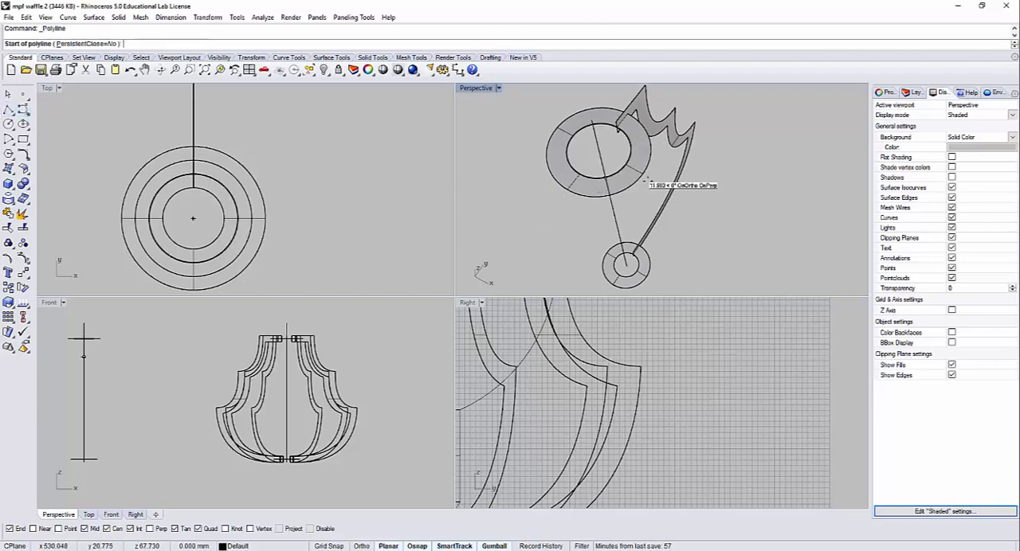
pyautogui.click(618, 127)
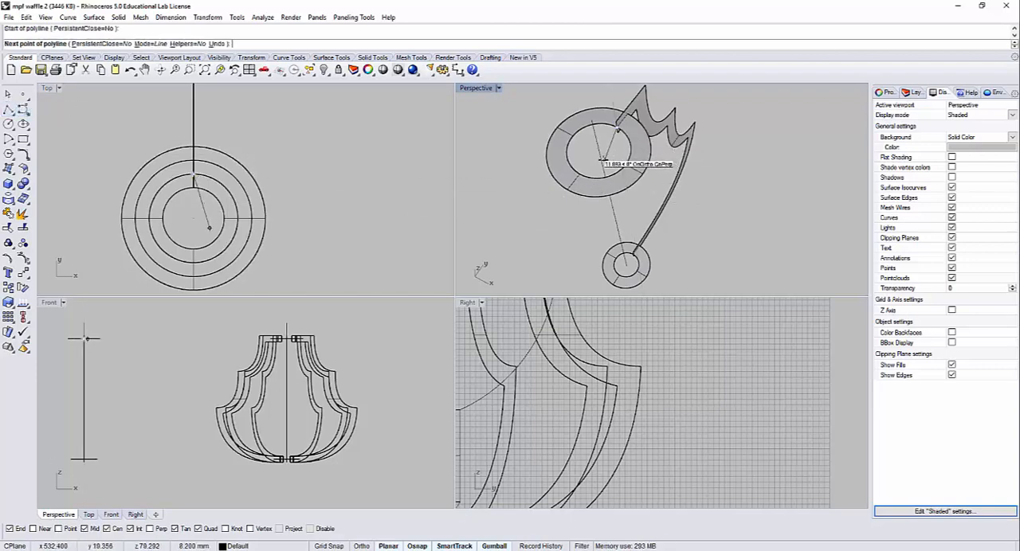
pyautogui.click(608, 153)
pyautogui.press('Return')
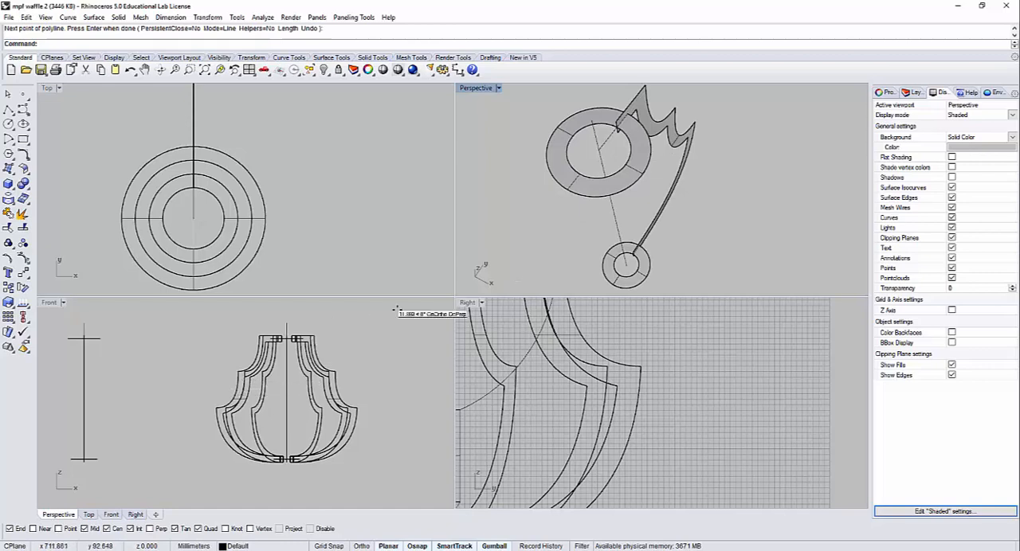
# Step: Rotate the remaining rib in plan about the midpoint of its overlap with the upper ring, taking the first reference along negative Y
pyautogui.click(651, 114)
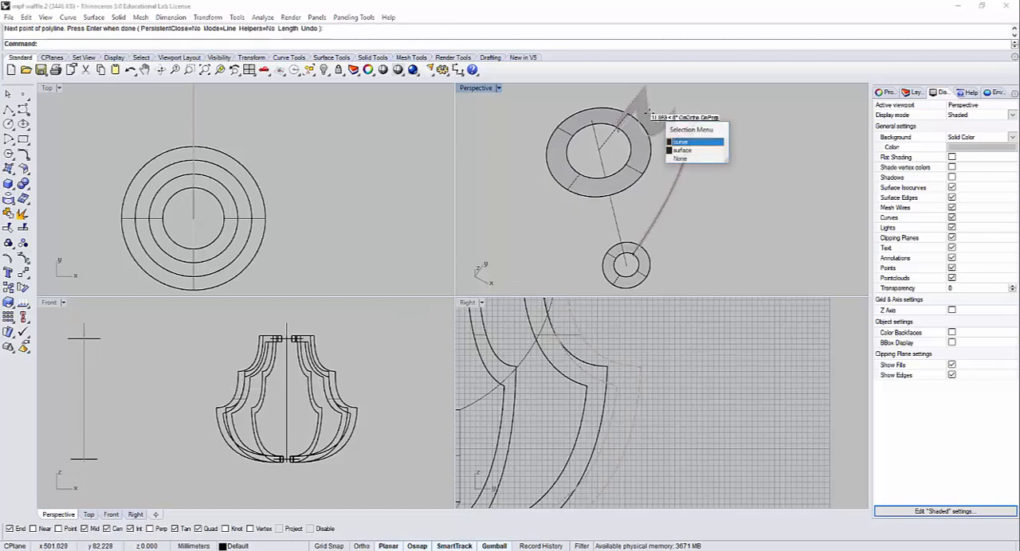
pyautogui.click(717, 106)
pyautogui.click(643, 104)
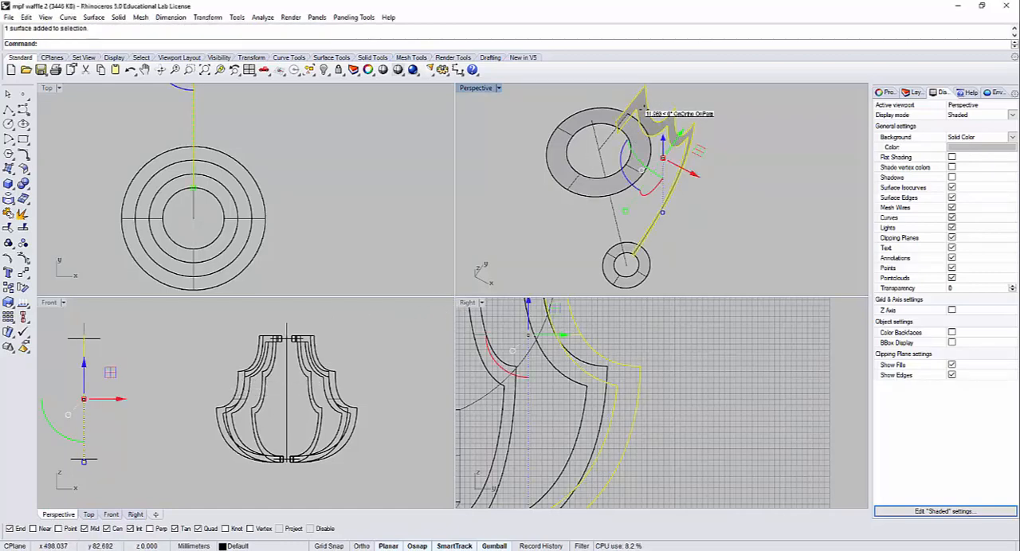
pyautogui.write('Rotate')
pyautogui.press('Return')
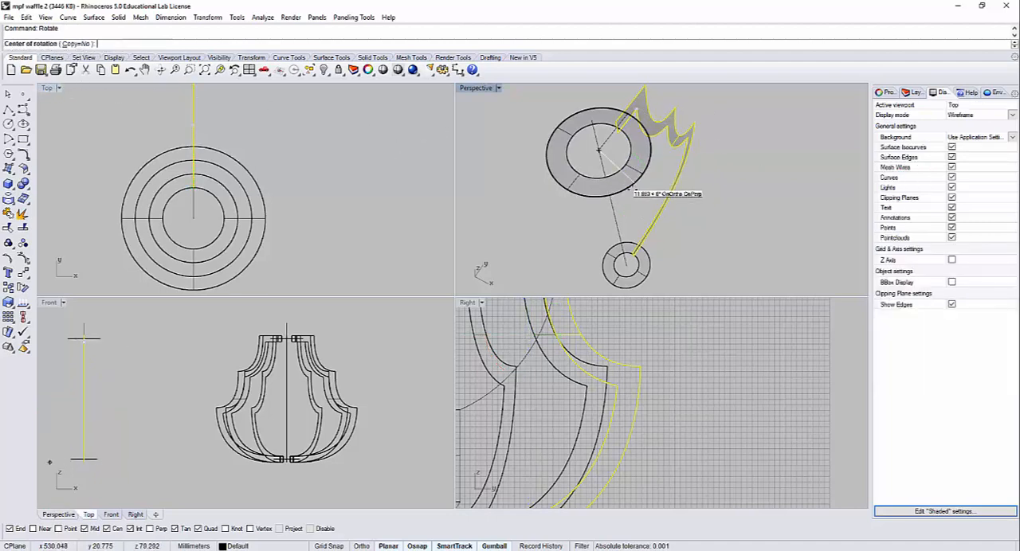
pyautogui.moveTo(633, 190)
pyautogui.mouseDown(button='right')
pyautogui.moveTo(650, 252)
pyautogui.moveTo(628, 225)
pyautogui.moveTo(635, 203)
pyautogui.mouseUp(button='right')
pyautogui.scroll(5, 635, 204)
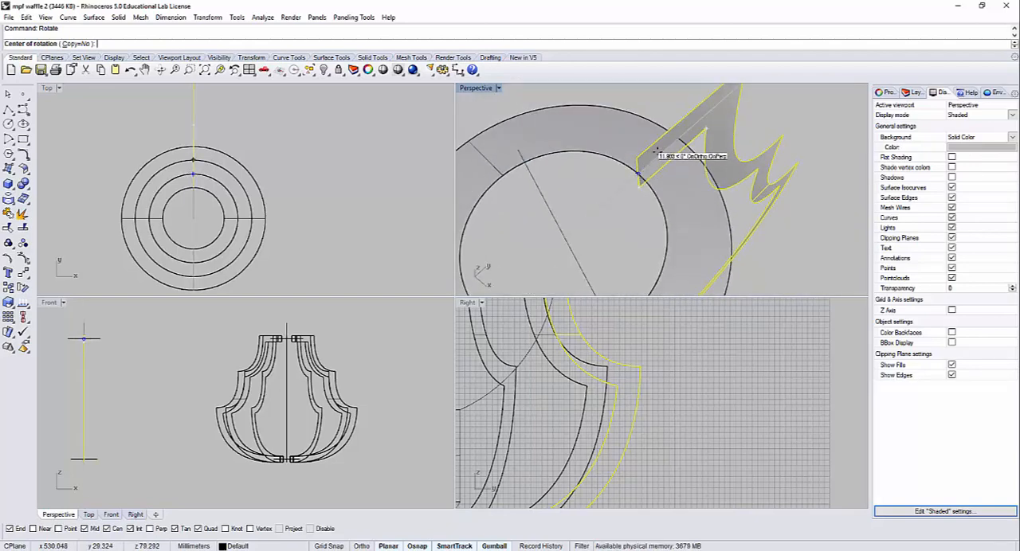
pyautogui.click(658, 154)
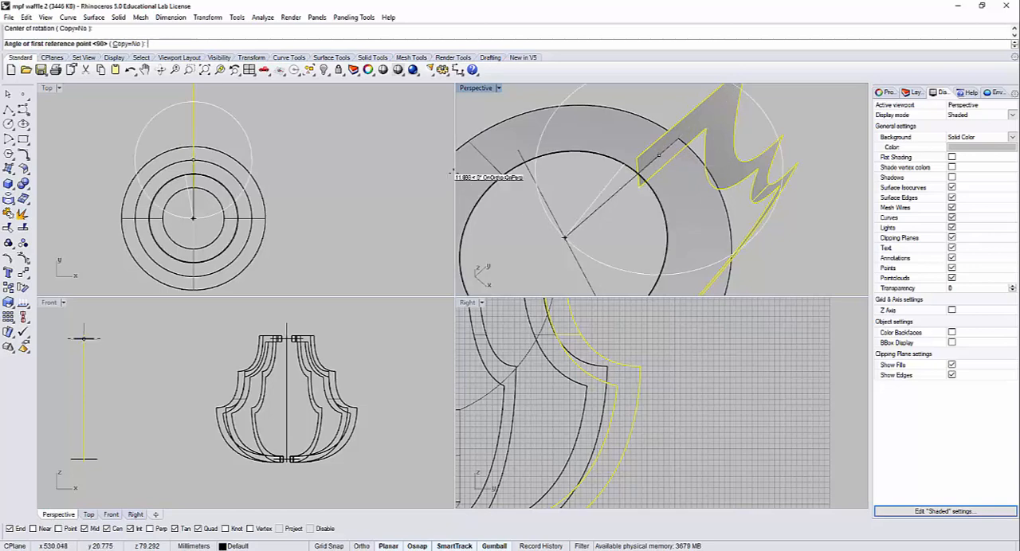
pyautogui.scroll(-4, 293, 175)
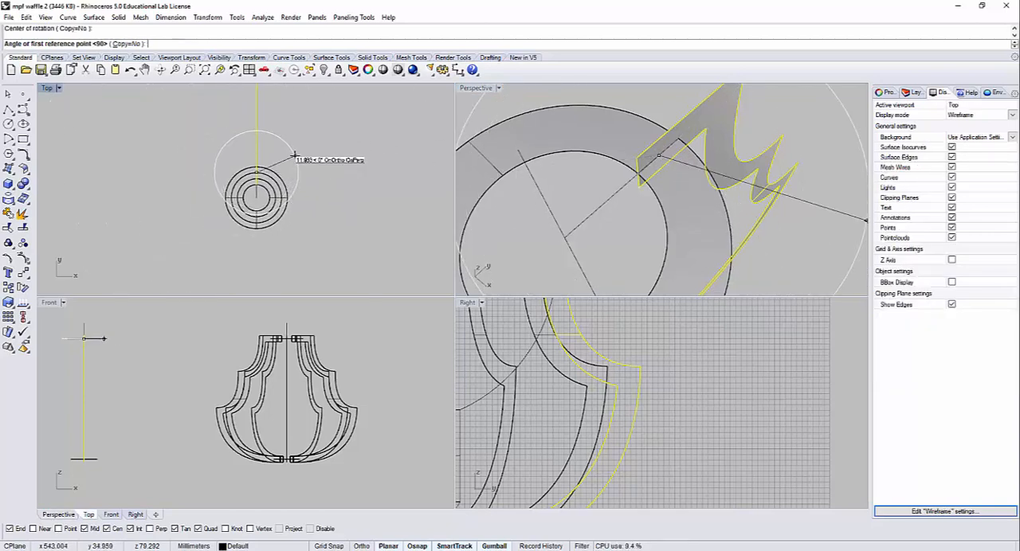
pyautogui.click(261, 257)
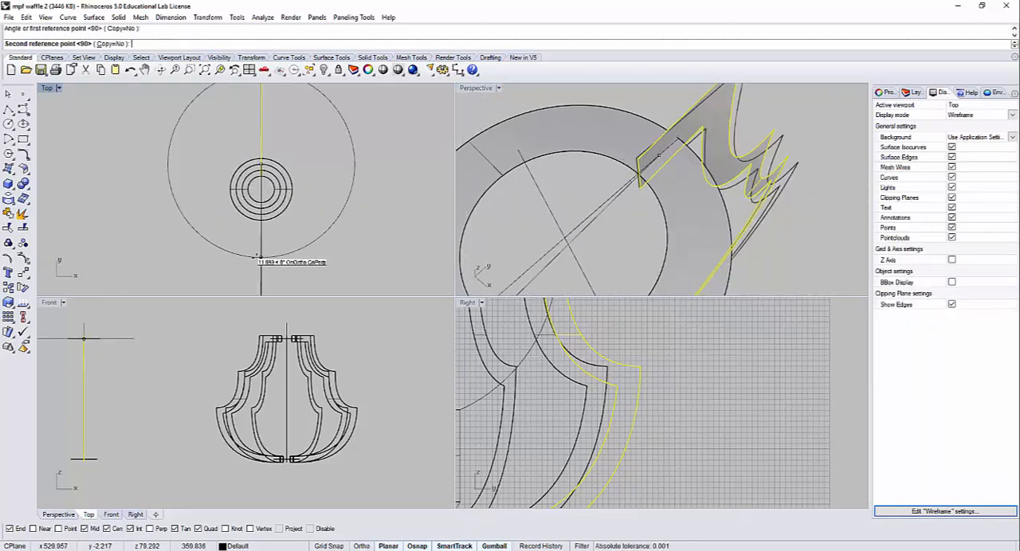
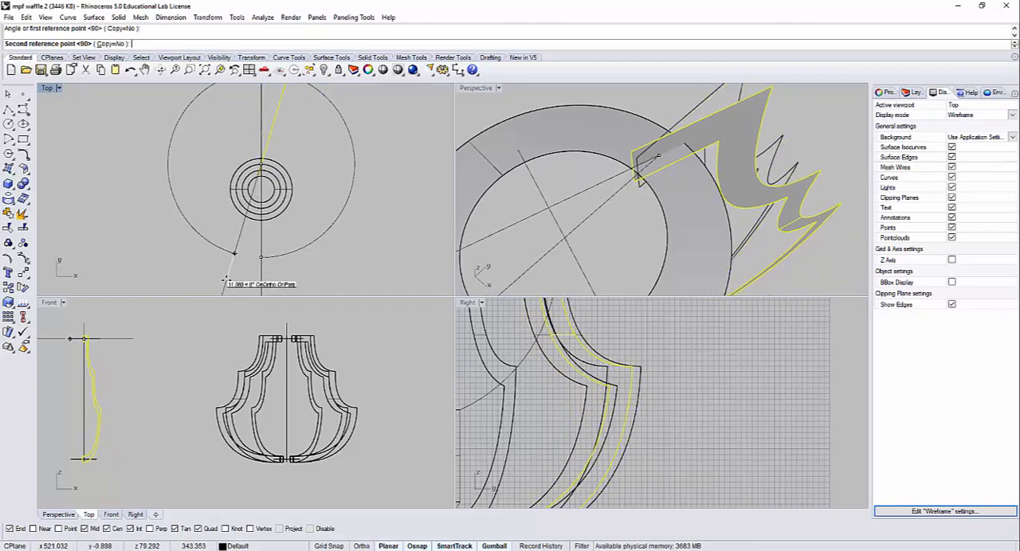
# Step: Finish rotating the rib surface in the Top view so it is tilted away from the central vertical axis
pyautogui.click(226, 278)
pyautogui.press('Escape')
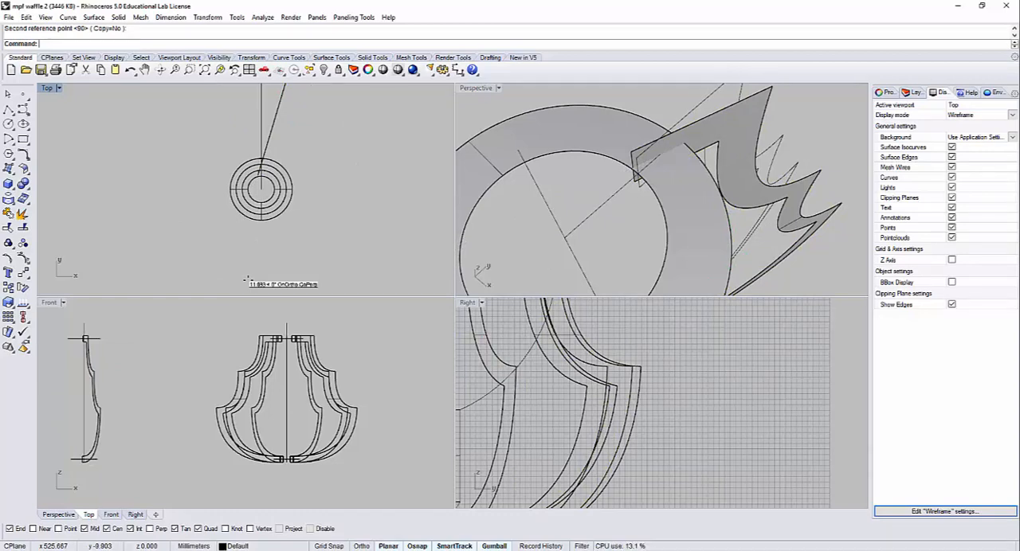
# Step: Try a polar array of the tilted rib around the ring's centre with 12 items over 360 degrees
pyautogui.write('Polararray')
pyautogui.press('BackSpace')
pyautogui.press('BackSpace')
pyautogui.press('BackSpace')
pyautogui.press('BackSpace')
pyautogui.press('BackSpace')
pyautogui.press('BackSpace')
pyautogui.press('BackSpace')
pyautogui.press('BackSpace')
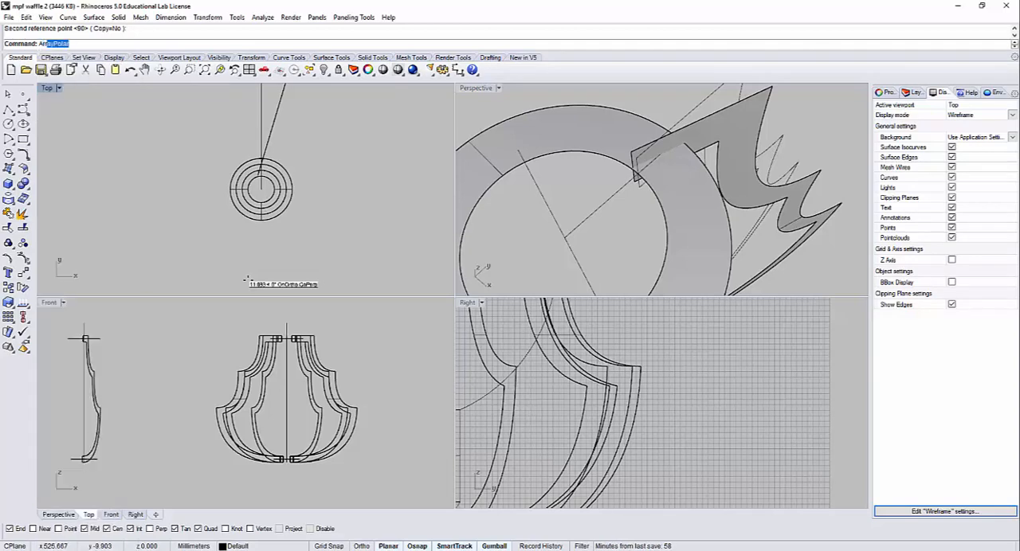
pyautogui.write('yPo')
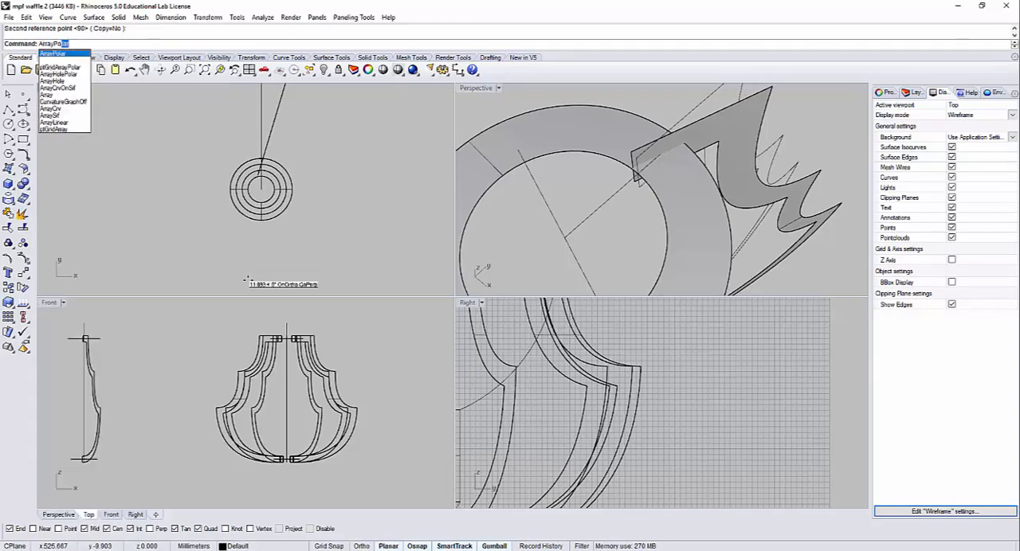
pyautogui.press('Return')
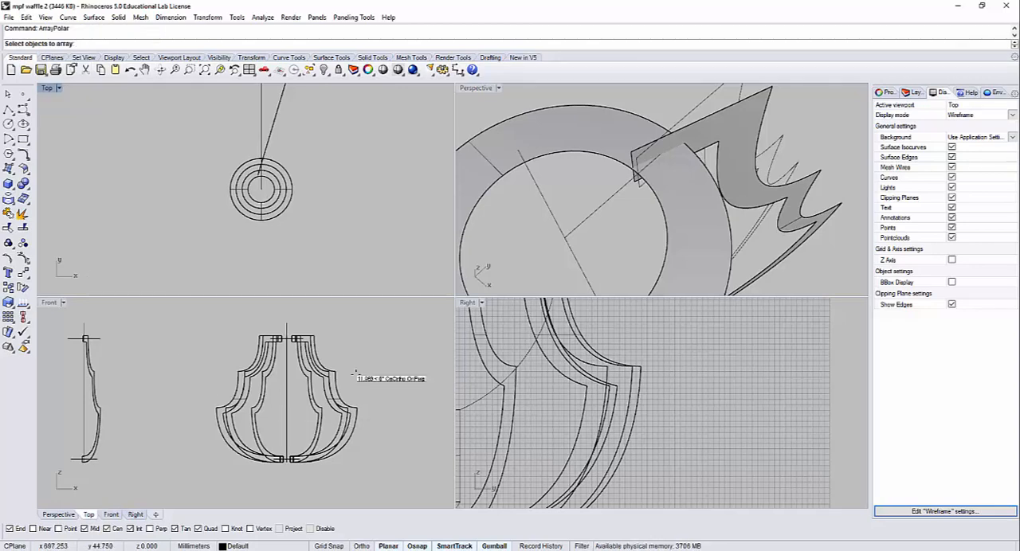
pyautogui.moveTo(594, 228); pyautogui.dragTo(603, 220, button='right')
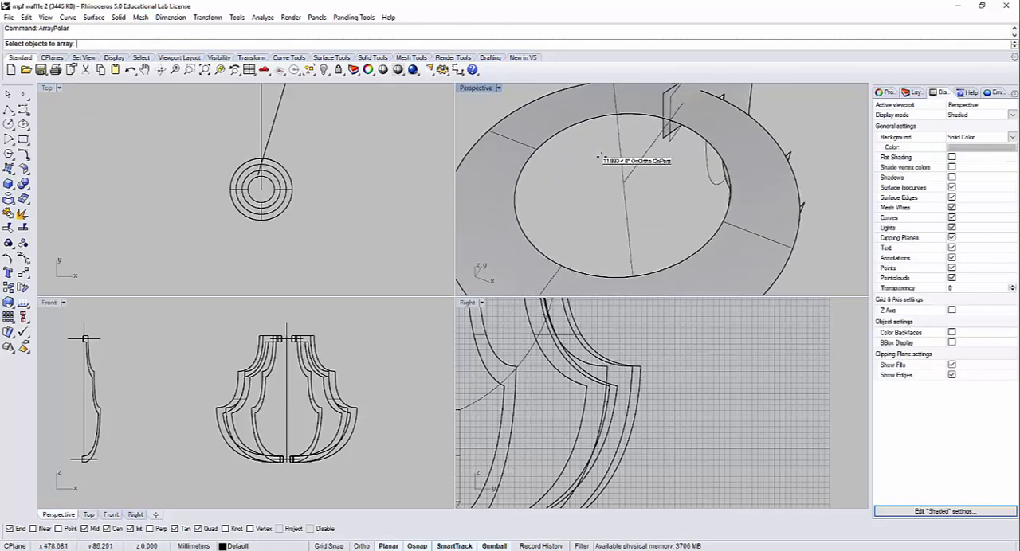
pyautogui.moveTo(729, 101); pyautogui.dragTo(718, 127, button='right')
pyautogui.click(720, 121)
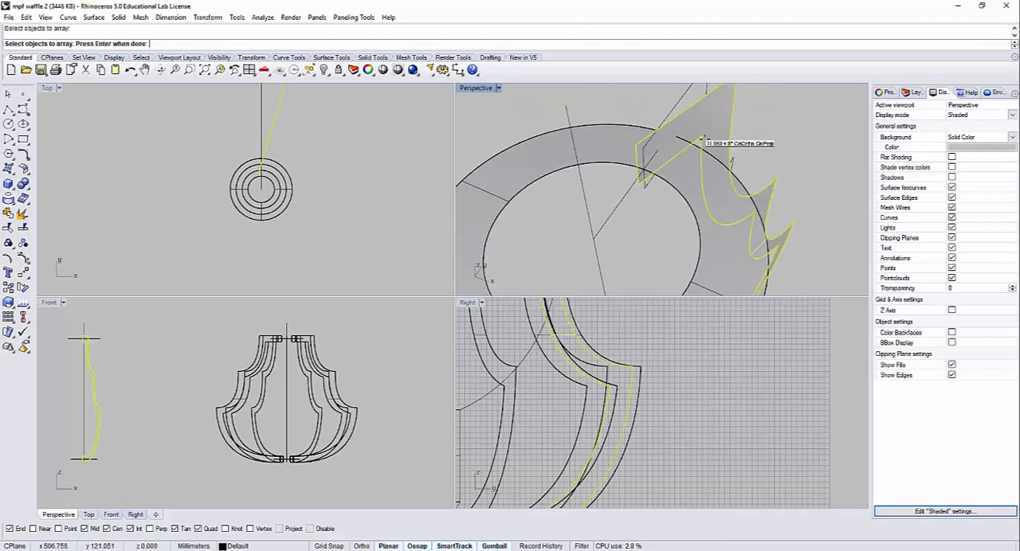
pyautogui.press('Return')
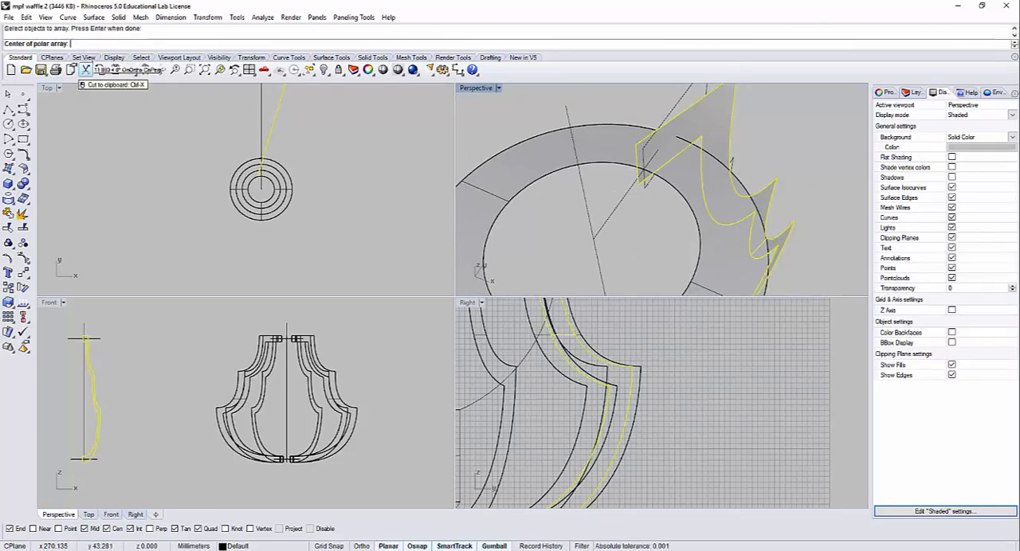
pyautogui.click(590, 239)
pyautogui.press('Return')
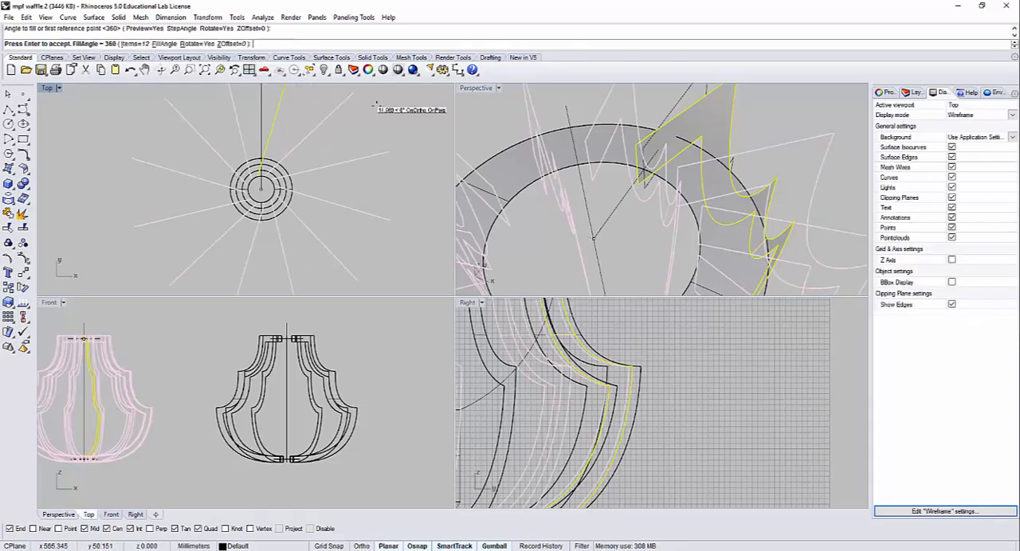
pyautogui.rightClick(510, 119)
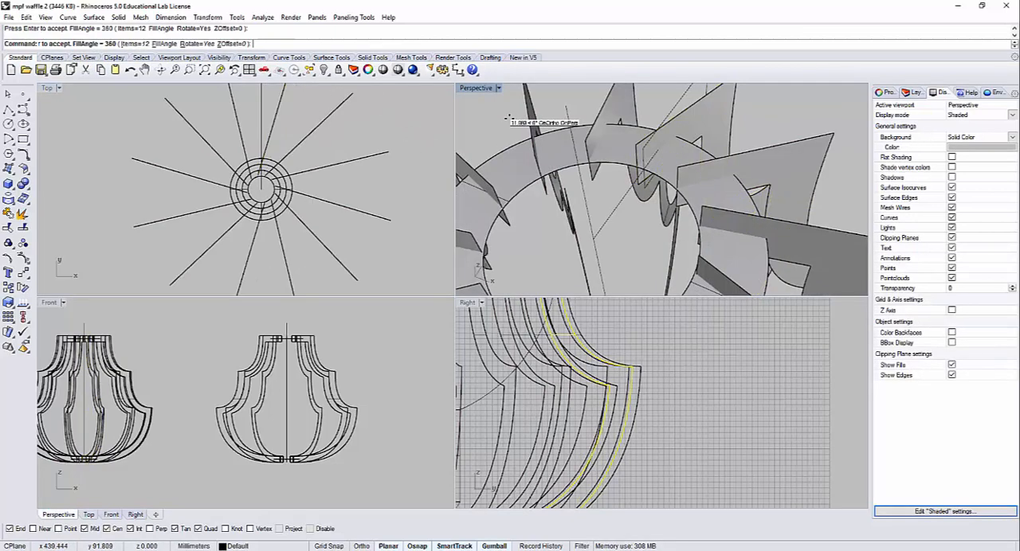
# Step: Undo the 12-item polar array of the rib
pyautogui.scroll(-5, 609, 191)
pyautogui.moveTo(608, 191); pyautogui.dragTo(621, 160, button='right')
pyautogui.moveTo(330, 225); pyautogui.dragTo(325, 167, button='right')
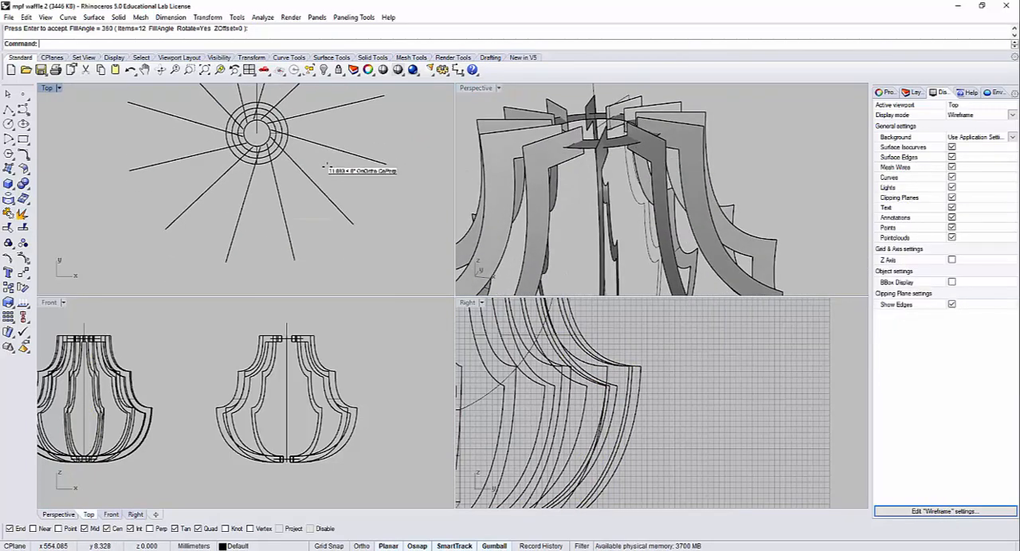
pyautogui.scroll(-6, 552, 163)
pyautogui.moveTo(588, 143); pyautogui.dragTo(645, 180, button='right')
pyautogui.scroll(5, 588, 237)
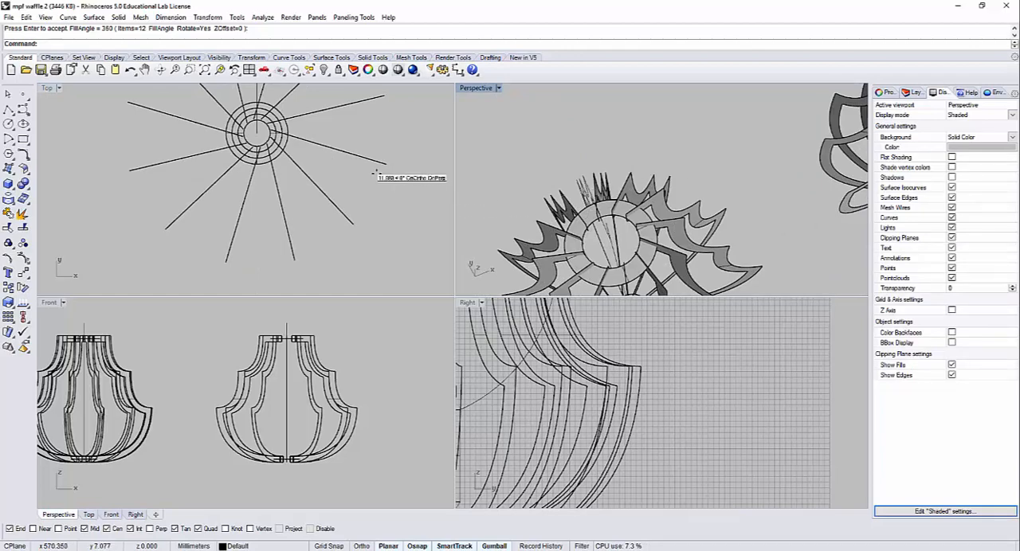
pyautogui.hotkey('ctrl', 'z')
# Step: Shift the rib slightly outward along its own length in the Top view and rotate it further clockwise from the axis
pyautogui.moveTo(323, 137); pyautogui.dragTo(342, 195, button='right')
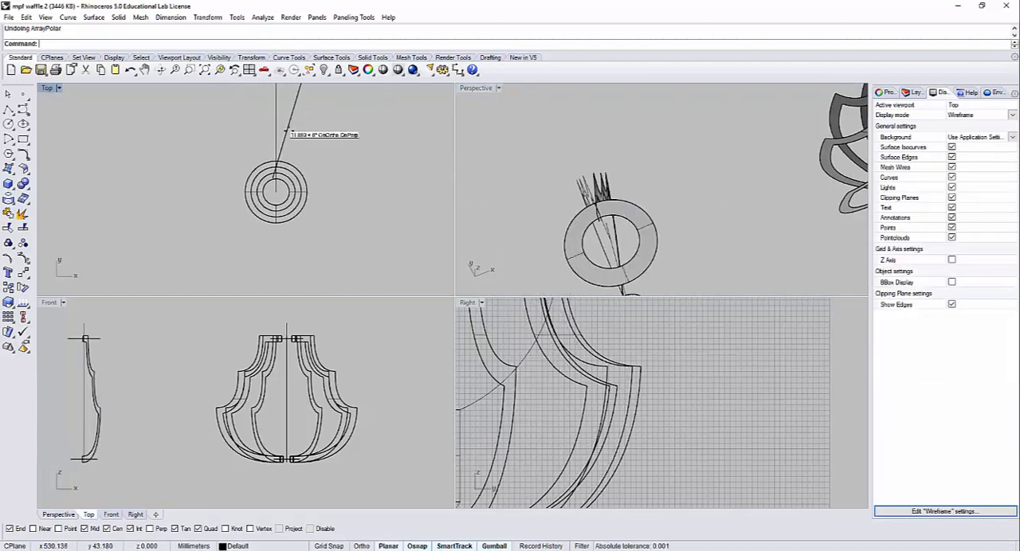
pyautogui.click(287, 131)
pyautogui.moveTo(288, 131); pyautogui.dragTo(290, 159, button='right')
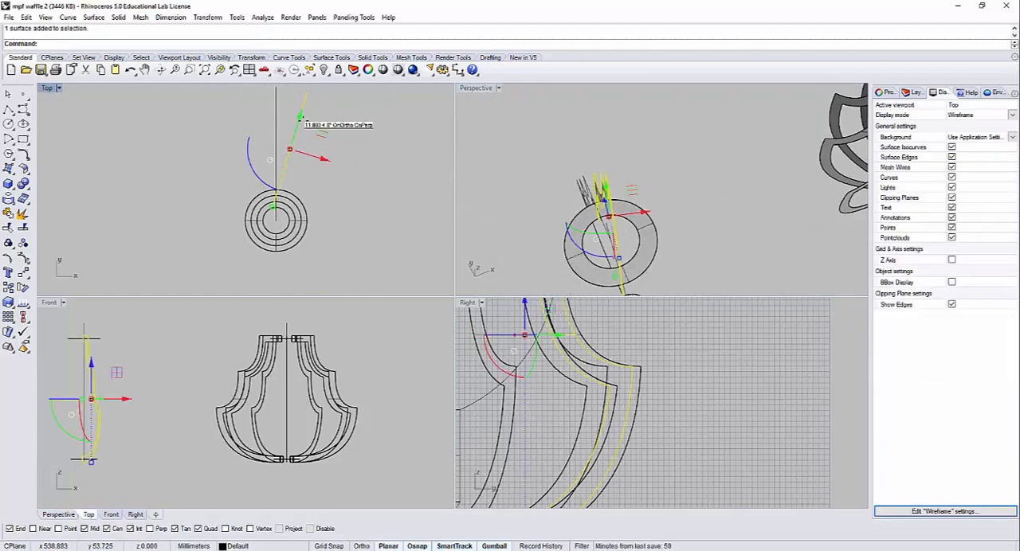
pyautogui.moveTo(301, 112); pyautogui.dragTo(305, 124)
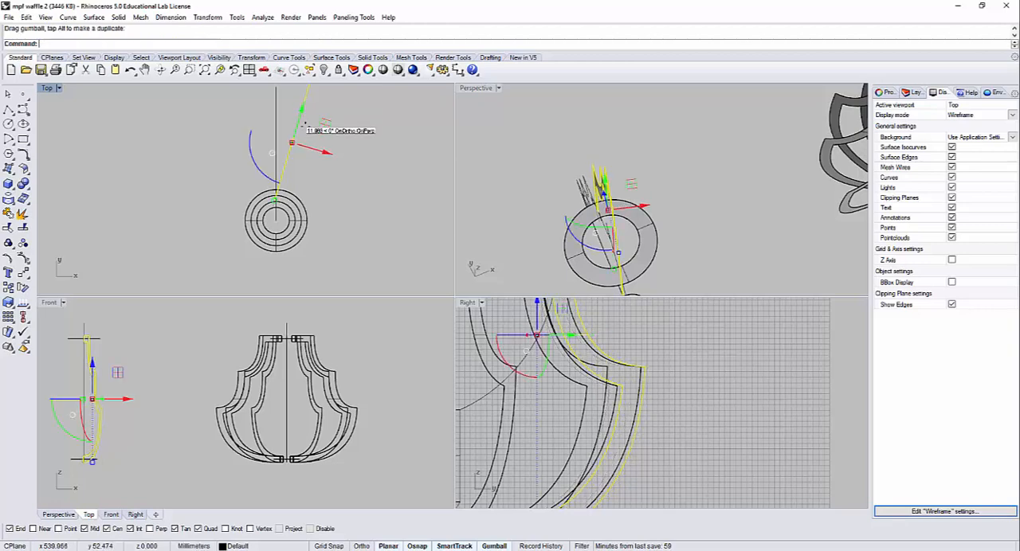
pyautogui.moveTo(256, 160); pyautogui.dragTo(324, 173)
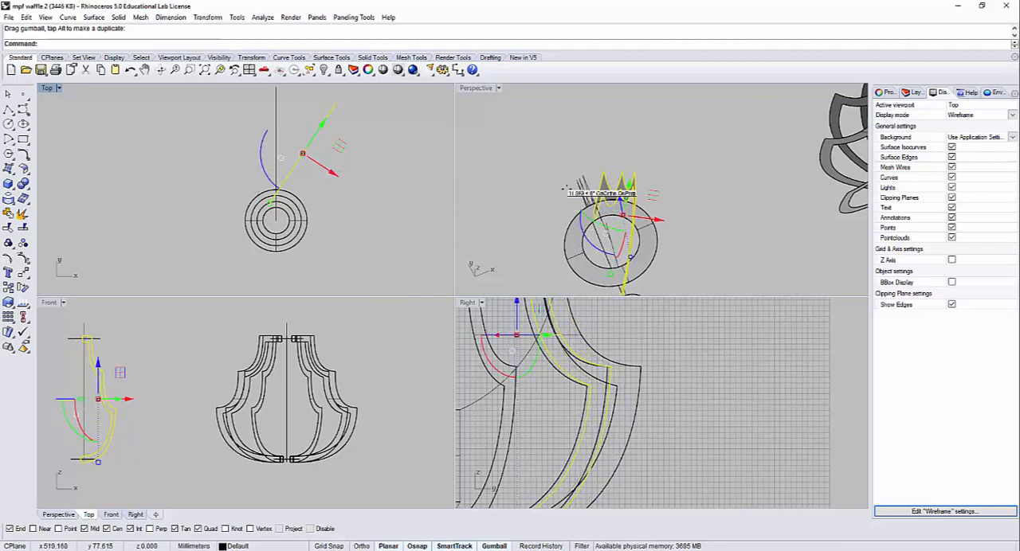
pyautogui.click(661, 178)
# Step: Create a polar array of the rib around the ring's centre with 20 items over 360 degrees
pyautogui.moveTo(661, 179); pyautogui.dragTo(636, 195, button='right')
pyautogui.scroll(3, 278, 193)
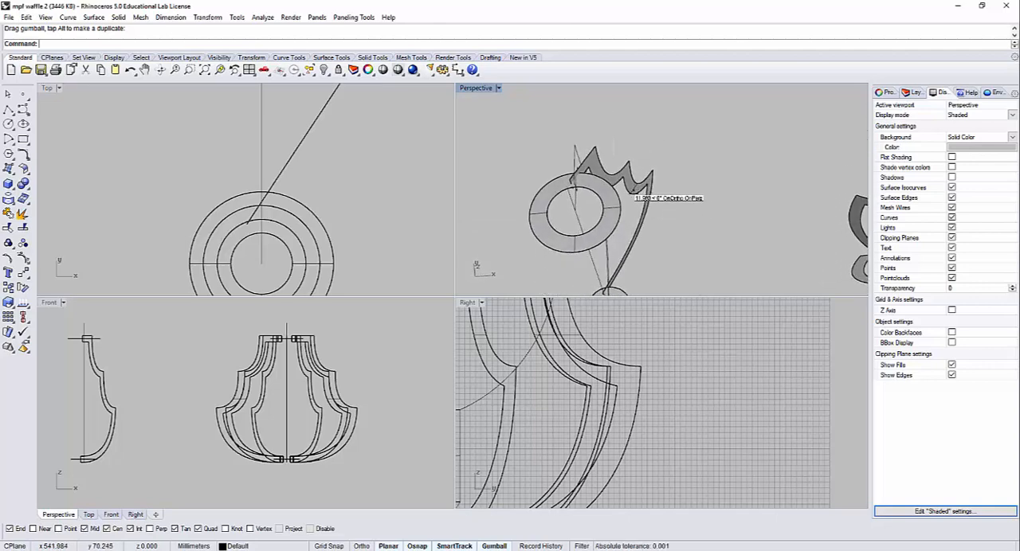
pyautogui.click(635, 192)
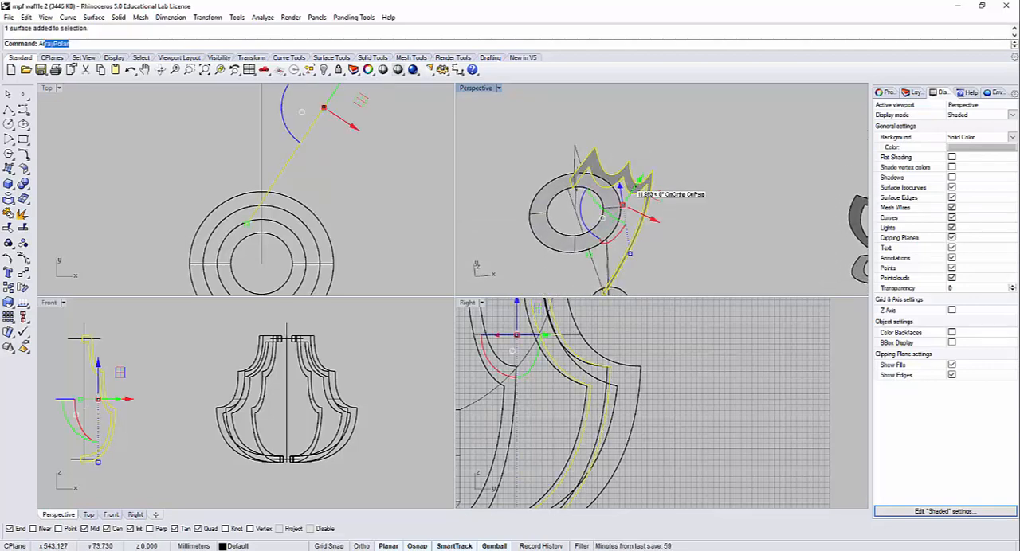
pyautogui.write('ArrayPolar')
pyautogui.press('Return')
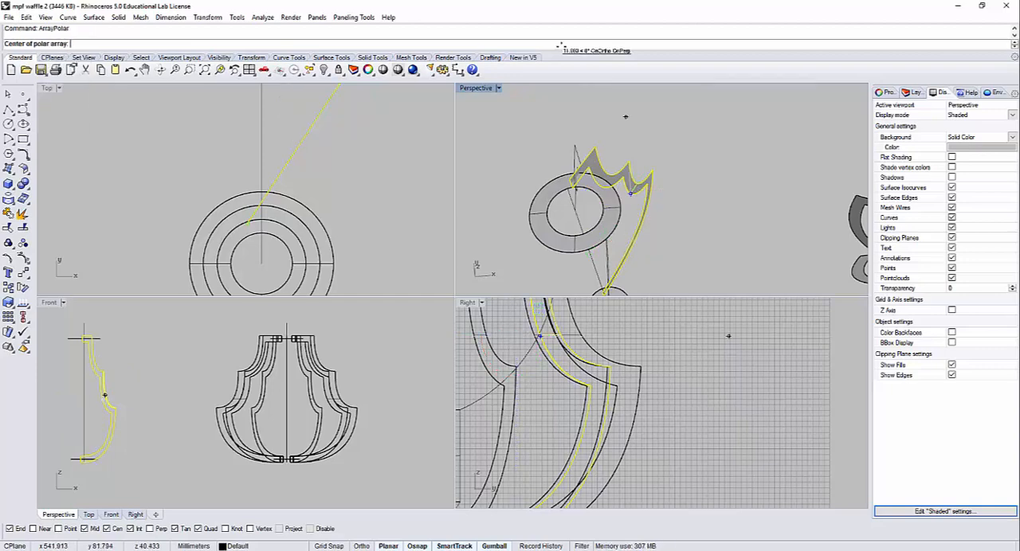
pyautogui.moveTo(571, 215)
pyautogui.mouseDown(button='right')
pyautogui.moveTo(562, 232)
pyautogui.moveTo(561, 217)
pyautogui.mouseUp(button='right')
pyautogui.click(563, 193)
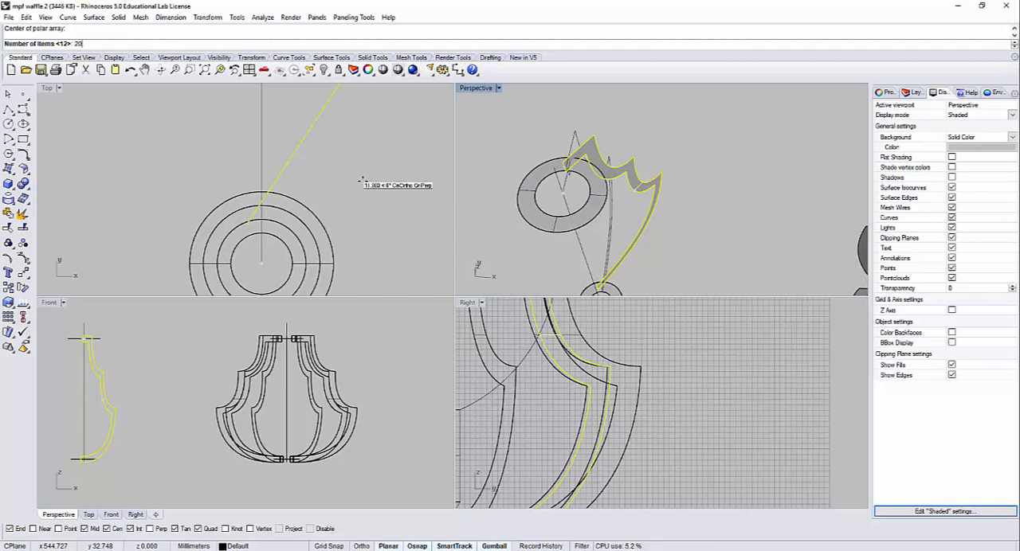
pyautogui.press('Return')
pyautogui.press('Return')
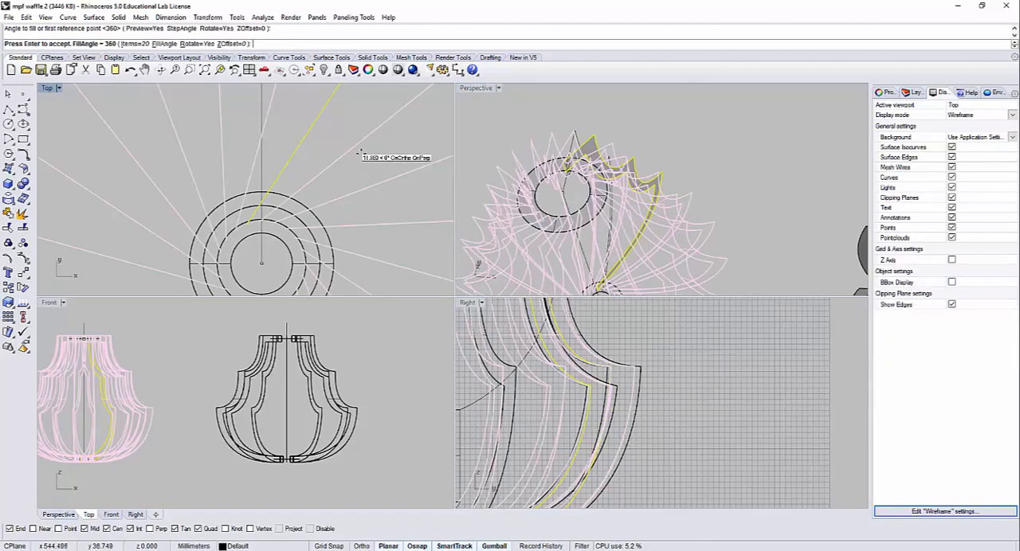
pyautogui.rightClick(494, 132)
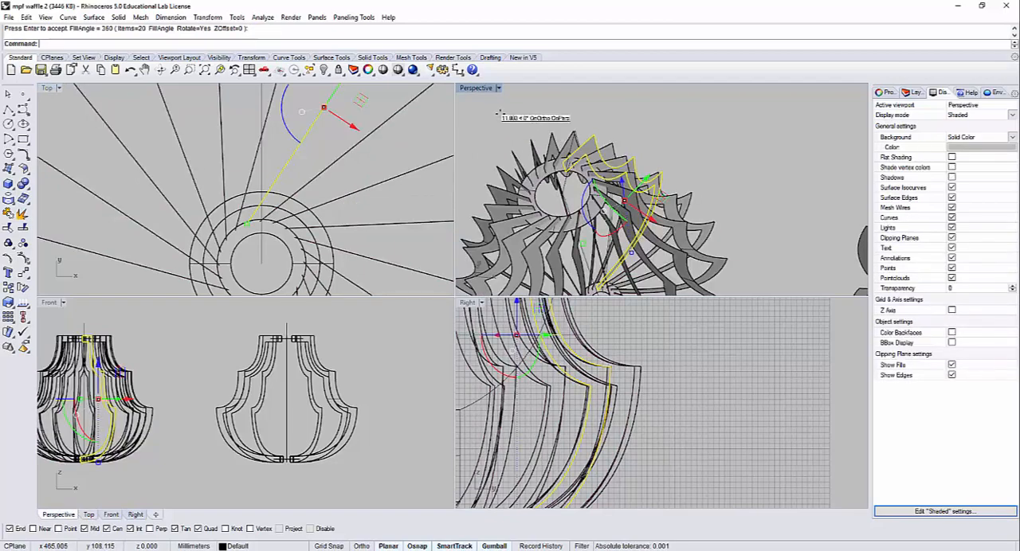
# Step: Examine the angled-rib lamp in the maximized Perspective view from the side, above and close up, beside the neighbouring lamp
pyautogui.doubleClick(479, 90)
pyautogui.scroll(-5, 532, 226)
pyautogui.moveTo(542, 319)
pyautogui.mouseDown(button='right')
pyautogui.moveTo(593, 347)
pyautogui.moveTo(578, 398)
pyautogui.moveTo(591, 288)
pyautogui.moveTo(540, 334)
pyautogui.mouseUp(button='right')
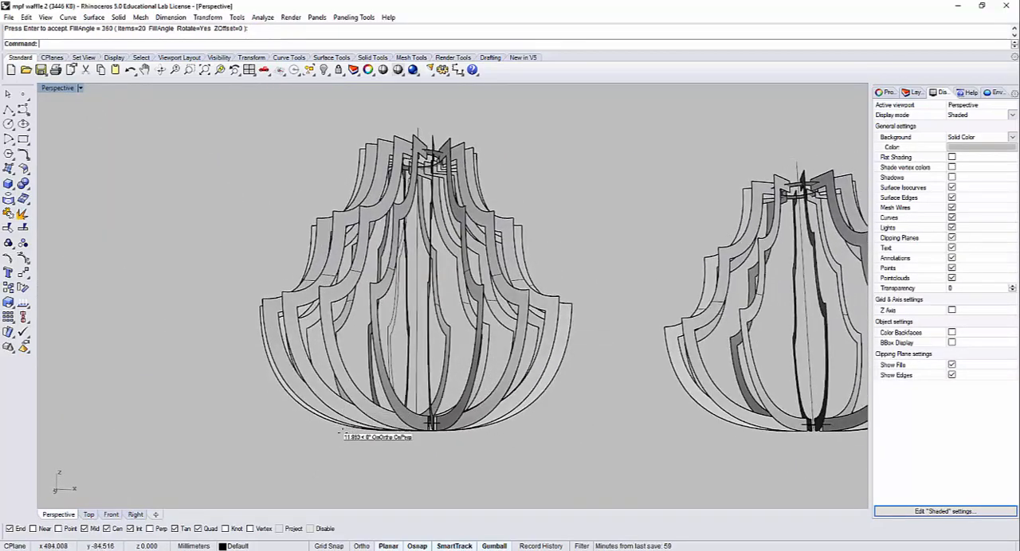
pyautogui.moveTo(341, 435); pyautogui.dragTo(366, 176, button='right')
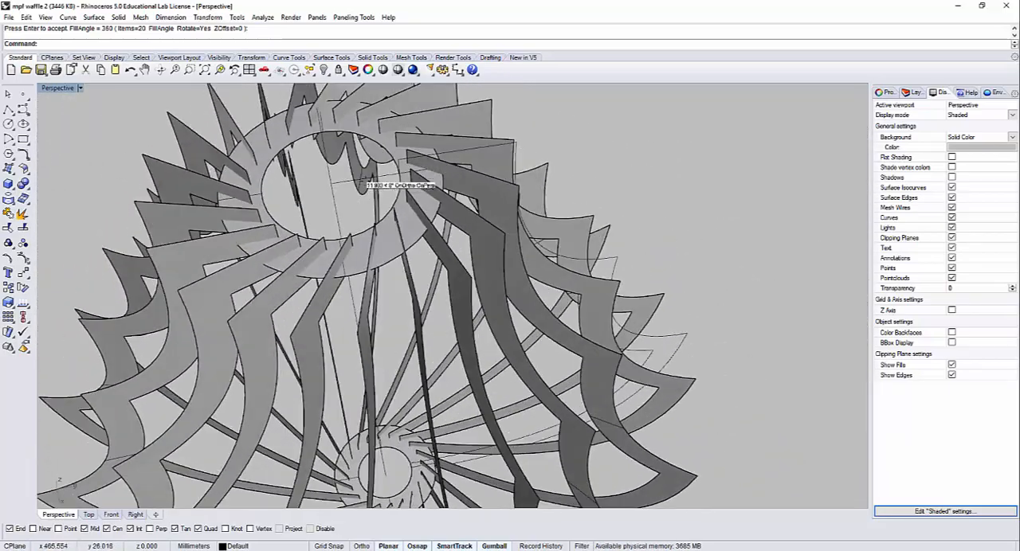
pyautogui.moveTo(357, 223); pyautogui.dragTo(370, 185, button='right')
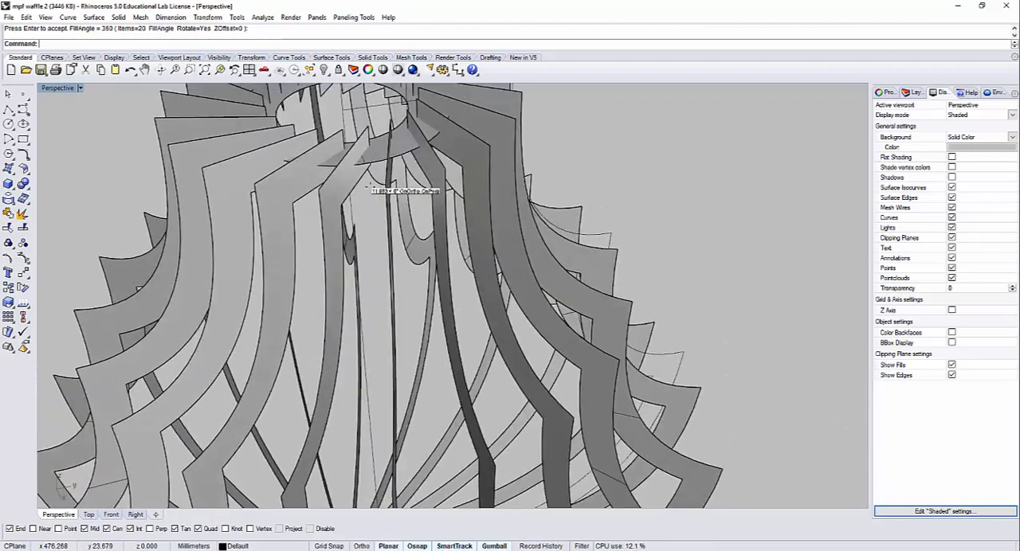
pyautogui.scroll(-5, 370, 185)
pyautogui.moveTo(419, 277); pyautogui.dragTo(567, 320, button='right')
pyautogui.scroll(-3, 474, 307)
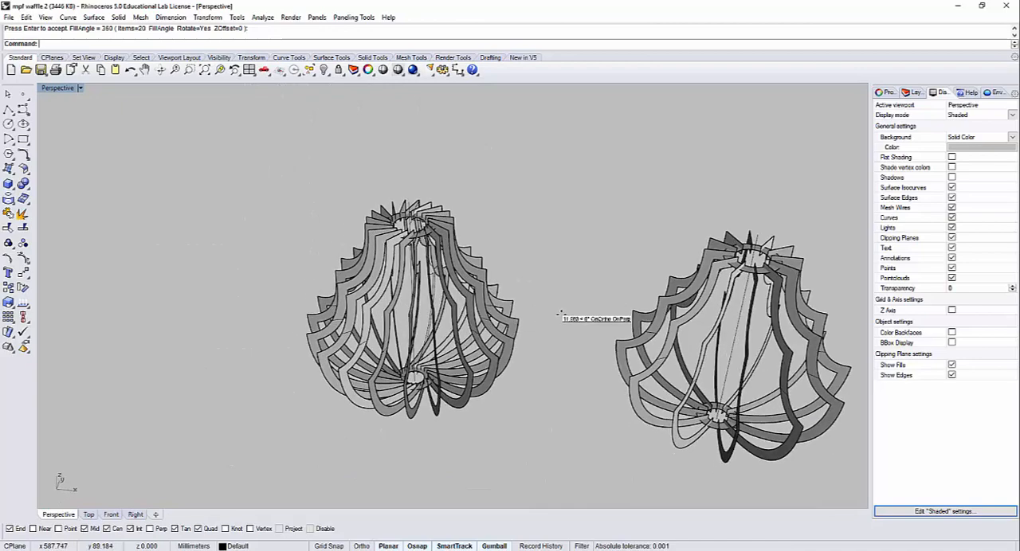
# Step: Hide both ribbed lamps together with their curves and save the file
pyautogui.scroll(-3, 567, 320)
pyautogui.moveTo(796, 442); pyautogui.dragTo(336, 194)
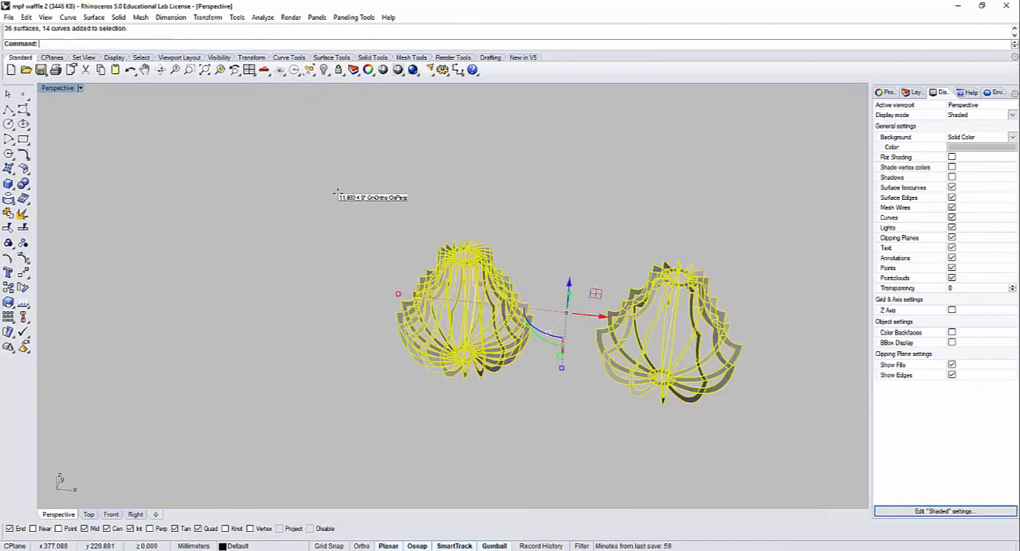
pyautogui.hotkey('ctrl', 'h')
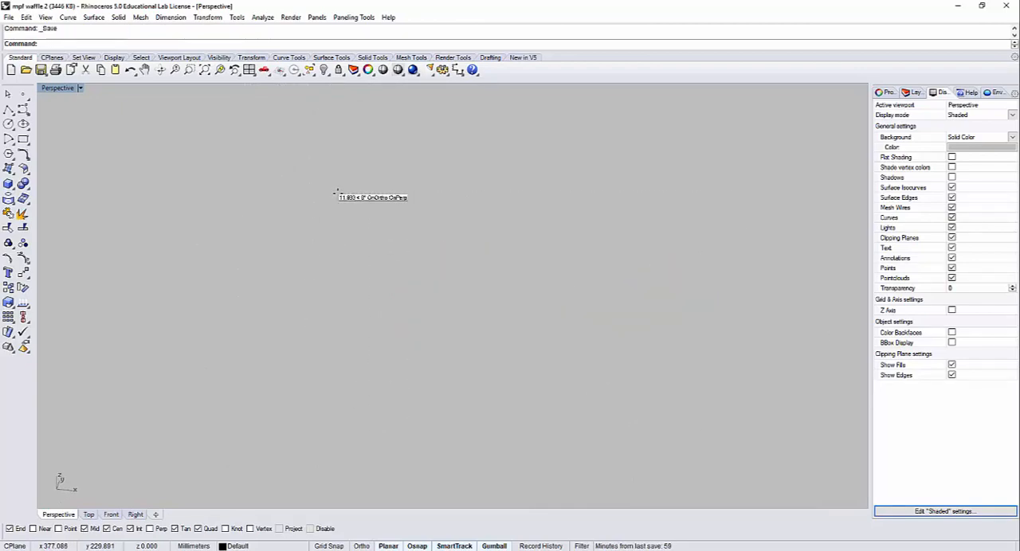
# Step: Bring the bulb models into view, switch to the browser to look at the wooden lattice bulb lamp photo, and close the browser
pyautogui.scroll(-7, 522, 313)
pyautogui.keyDown('shift'); pyautogui.moveTo(550, 318); pyautogui.dragTo(389, 309, button='right'); pyautogui.keyUp('shift')
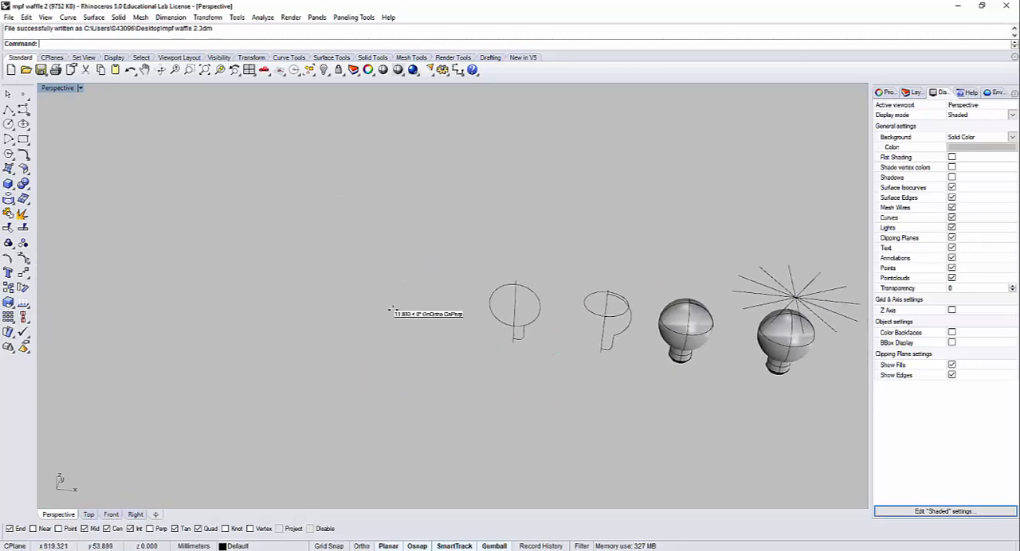
pyautogui.scroll(6, 543, 309)
pyautogui.keyDown('shift'); pyautogui.moveTo(545, 310); pyautogui.dragTo(420, 344, button='right'); pyautogui.keyUp('shift')
pyautogui.moveTo(512, 374); pyautogui.dragTo(401, 331, button='right')
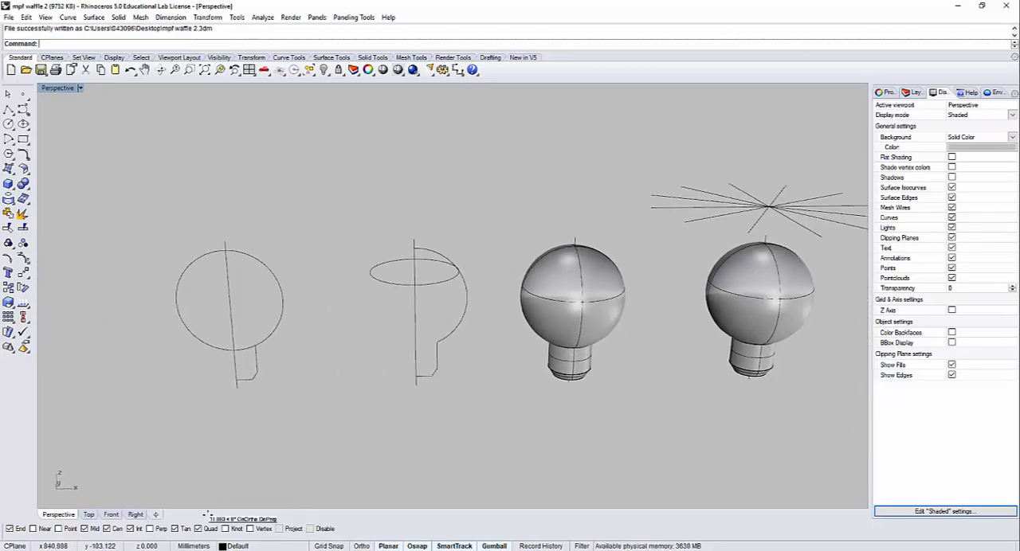
pyautogui.hotkey('alt', 'Tab')
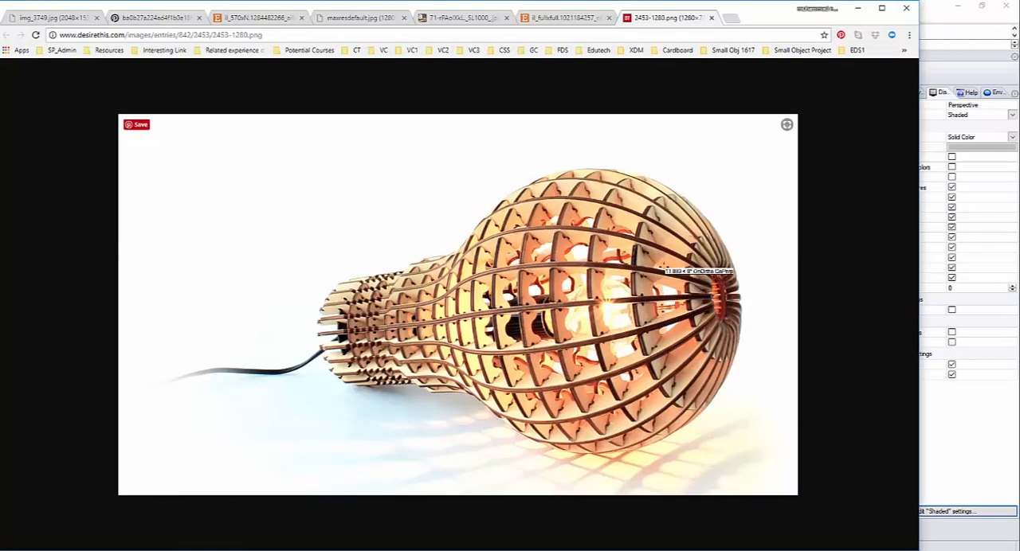
pyautogui.click(910, 10)
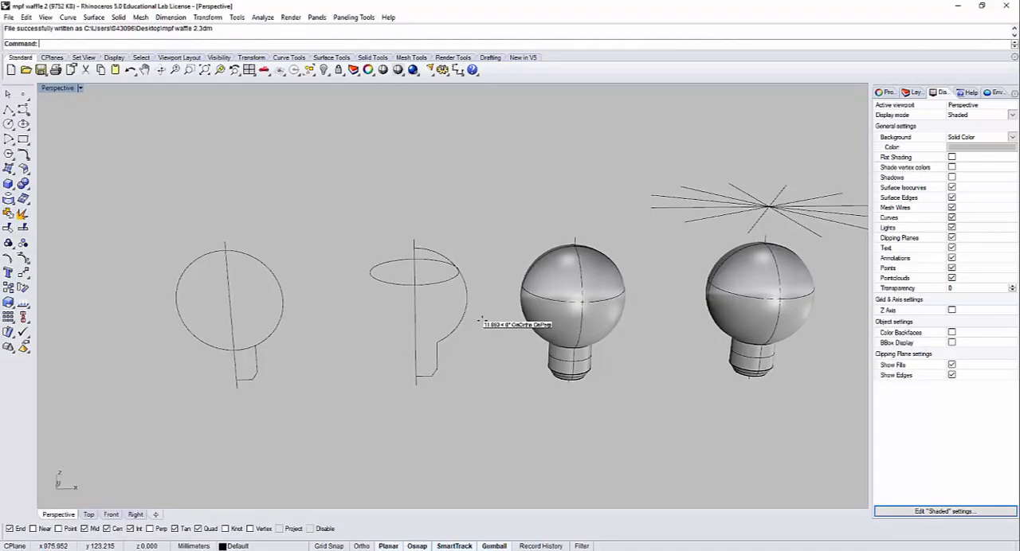
# Step: Return to the four-view layout and examine the bulb's circle, centre axis and base profile in the Front view
pyautogui.keyDown('shift'); pyautogui.moveTo(479, 318); pyautogui.dragTo(362, 310, button='right'); pyautogui.keyUp('shift')
pyautogui.doubleClick(58, 88)
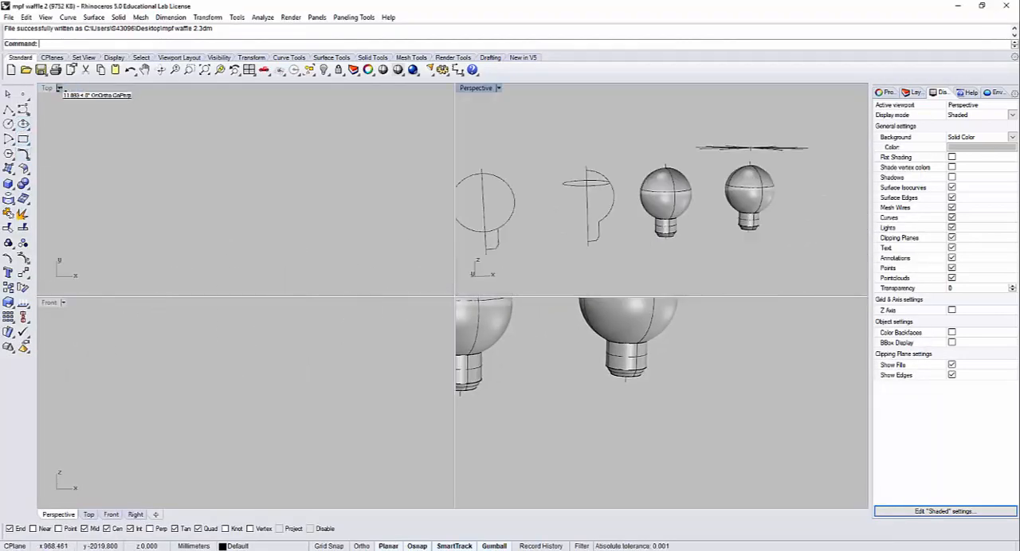
pyautogui.scroll(-14, 265, 434)
pyautogui.scroll(10, 252, 399)
pyautogui.moveTo(335, 429); pyautogui.dragTo(244, 416, button='right')
pyautogui.scroll(4, 166, 409)
pyautogui.scroll(3, 143, 415)
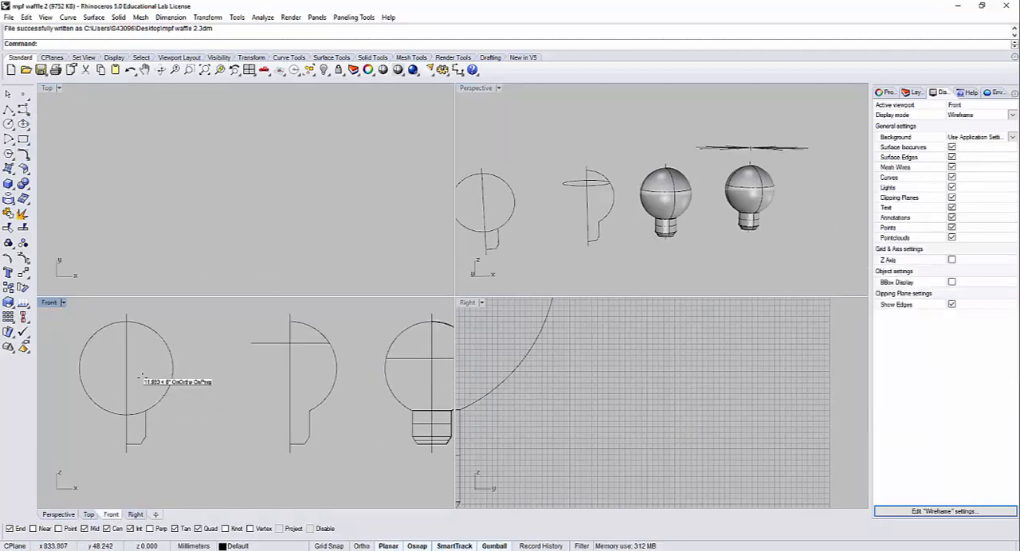
pyautogui.click(107, 410)
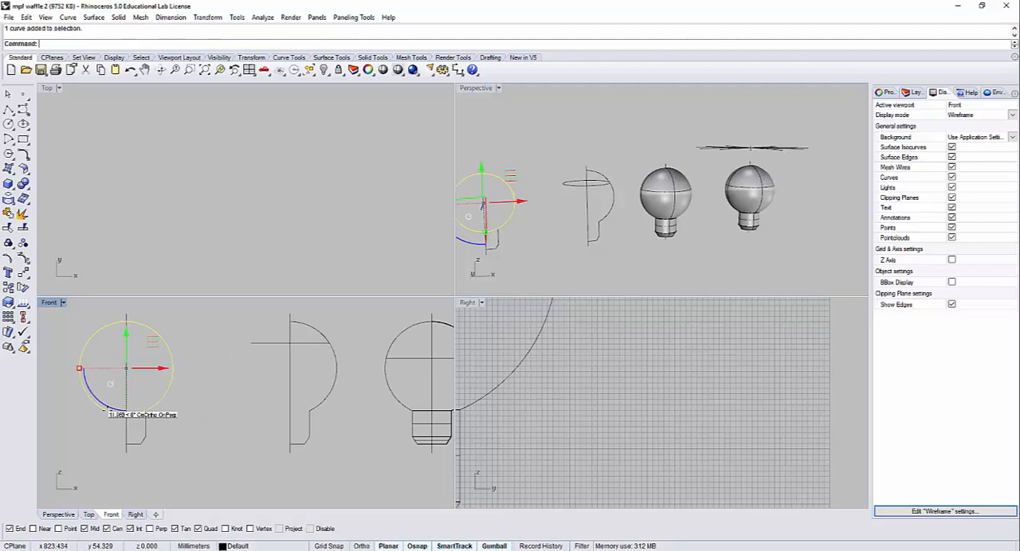
pyautogui.click(125, 340)
pyautogui.click(159, 334)
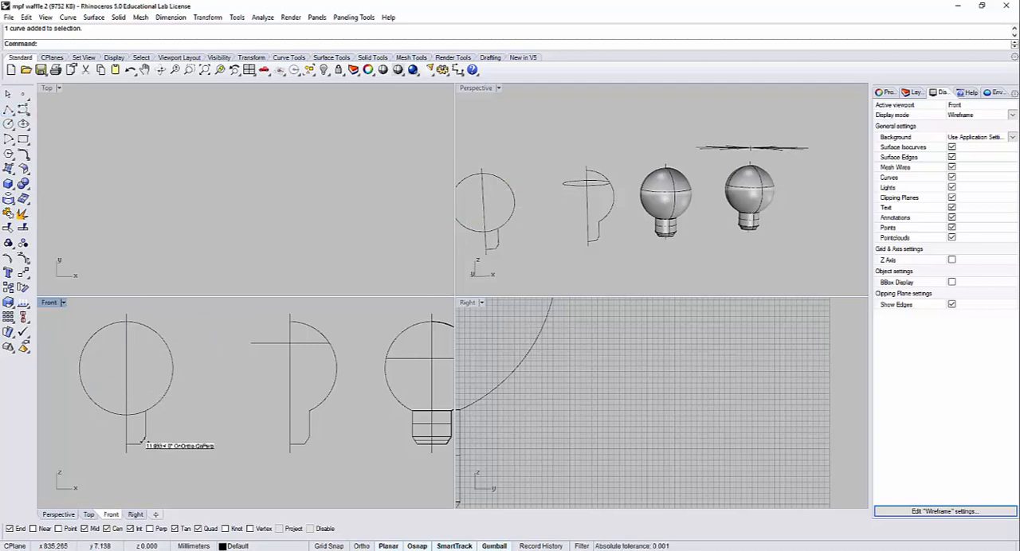
# Step: Trim away the half of the bulb circle beyond the centre axis and the part inside the base profile
pyautogui.press('Return')
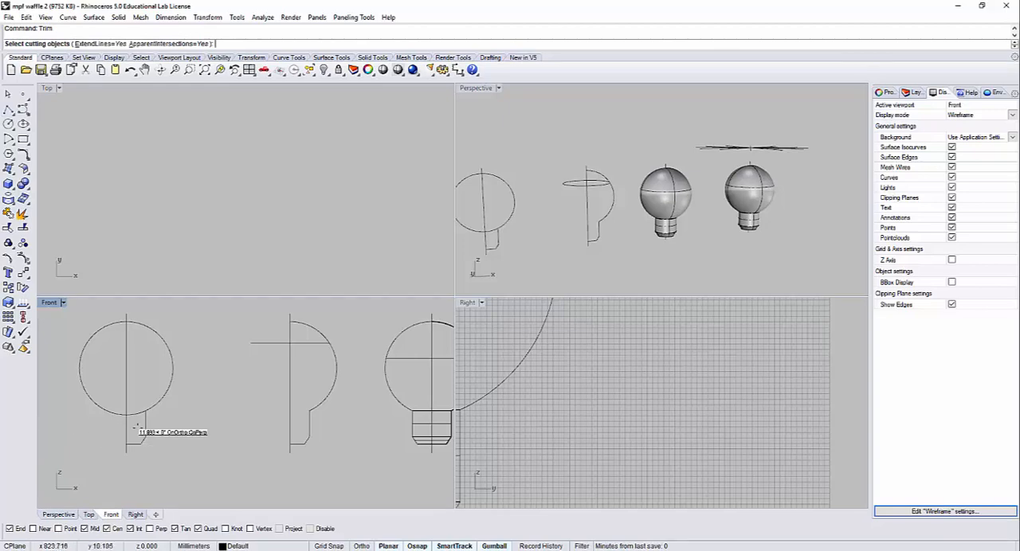
pyautogui.click(91, 345)
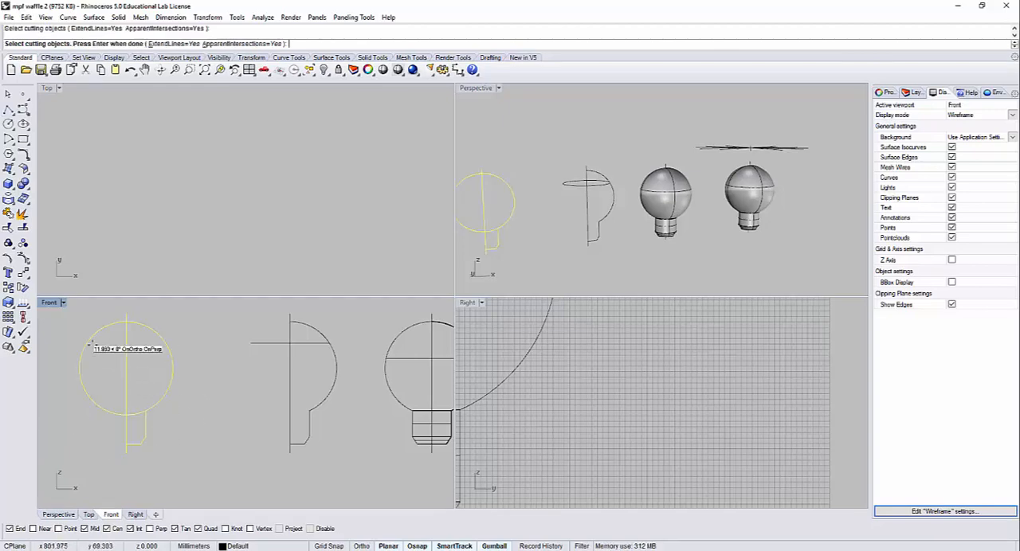
pyautogui.press('Return')
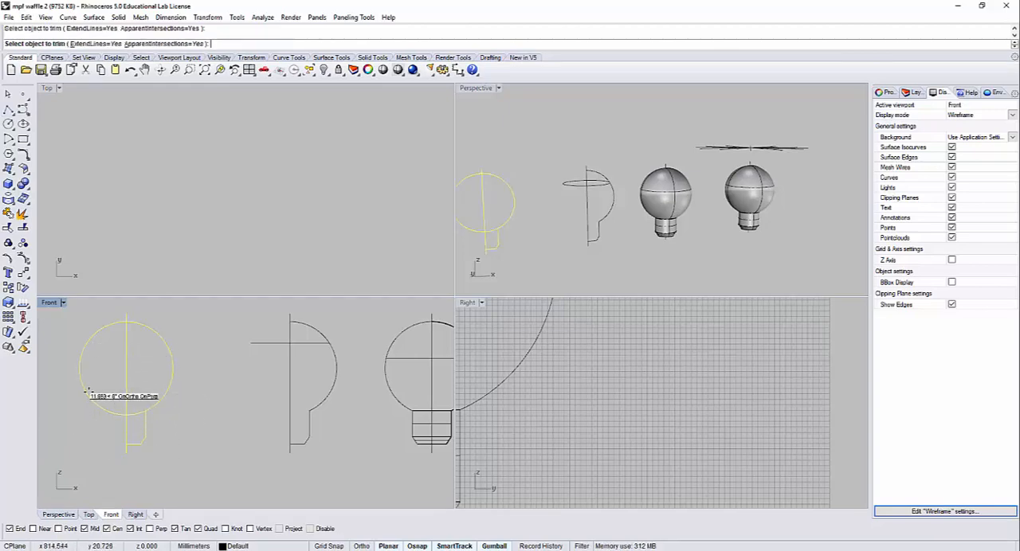
pyautogui.click(87, 390)
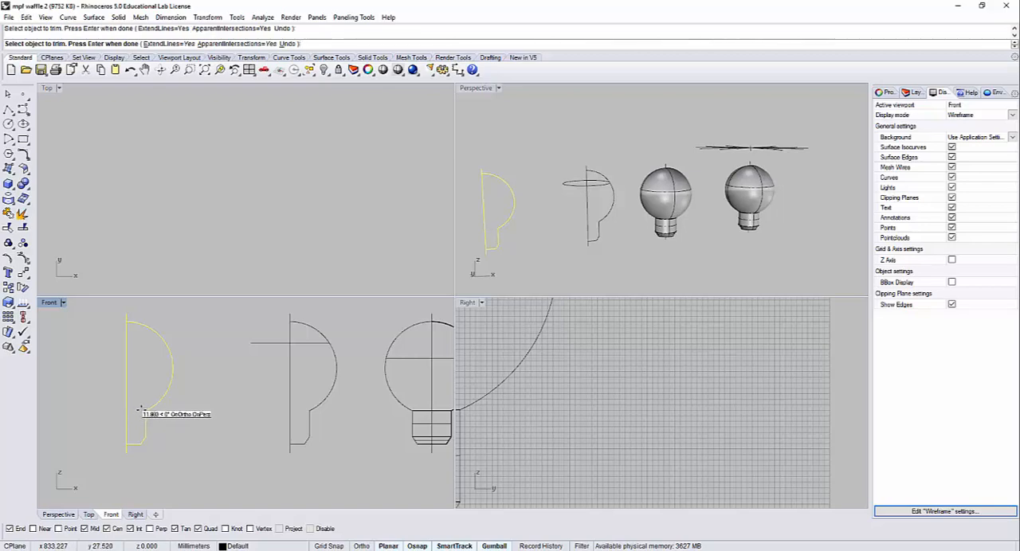
pyautogui.press('Return')
# Step: Join the remaining bulb arc and the base profile into one curve
pyautogui.moveTo(132, 389); pyautogui.dragTo(133, 390)
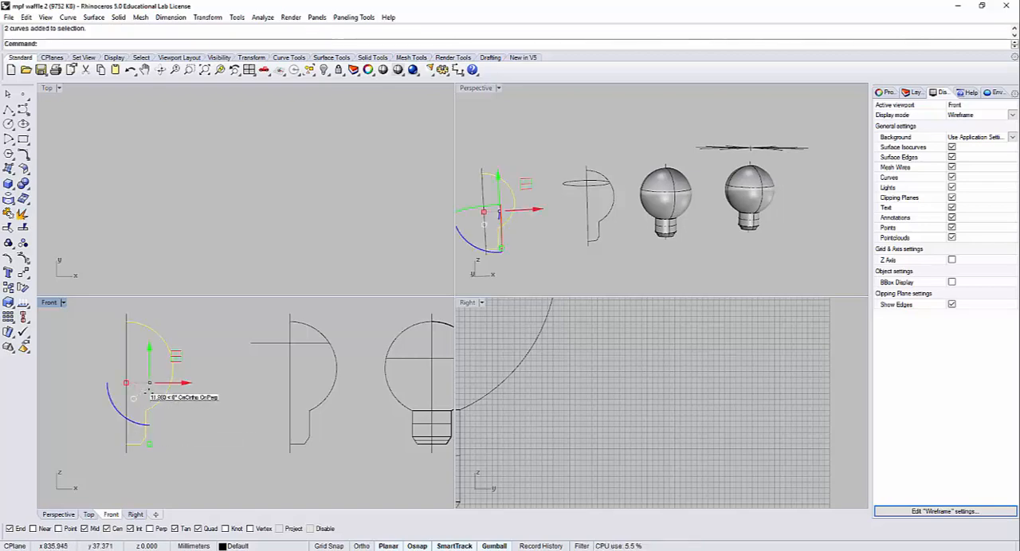
pyautogui.hotkey('ctrl', 'j')
pyautogui.click(201, 421)
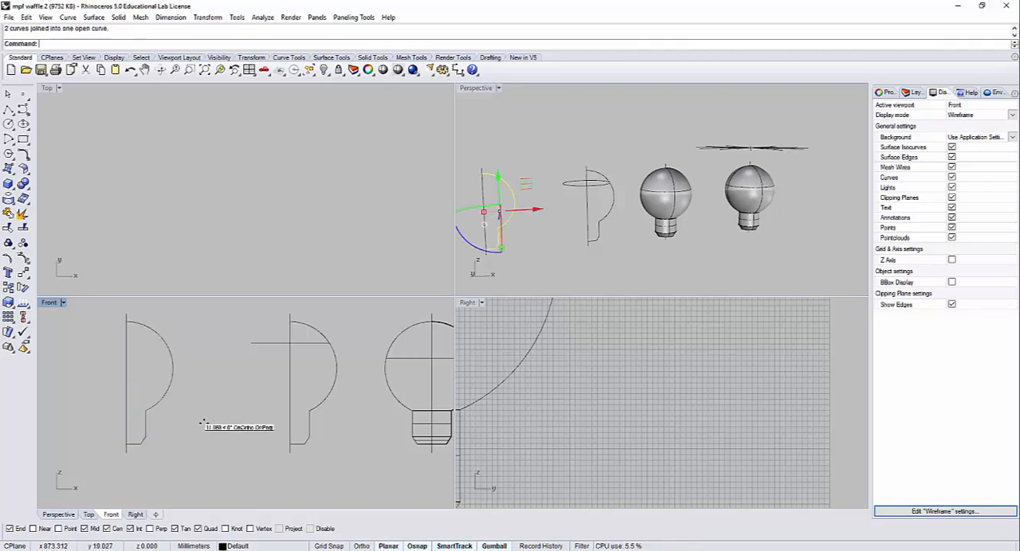
# Step: Examine the half profile, the solid bulbs and the radial lines above the end bulb in the maximized Perspective view
pyautogui.moveTo(625, 216)
pyautogui.mouseDown(button='right')
pyautogui.moveTo(608, 226)
pyautogui.moveTo(559, 126)
pyautogui.mouseUp(button='right')
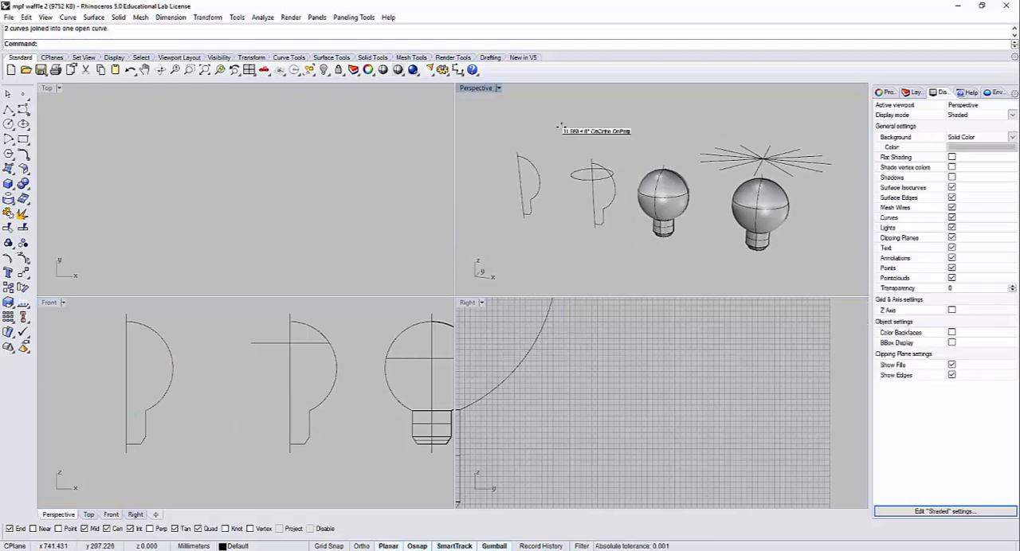
pyautogui.doubleClick(477, 88)
pyautogui.moveTo(498, 177); pyautogui.dragTo(457, 282, button='right')
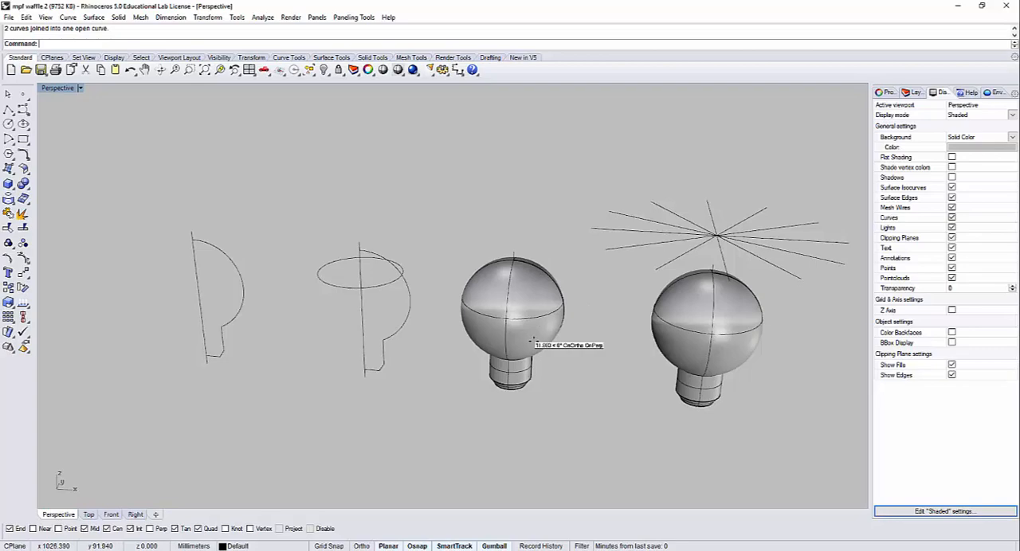
pyautogui.moveTo(580, 340); pyautogui.dragTo(475, 296, button='right')
pyautogui.moveTo(695, 349); pyautogui.dragTo(612, 267, button='right')
pyautogui.moveTo(599, 244); pyautogui.dragTo(555, 198)
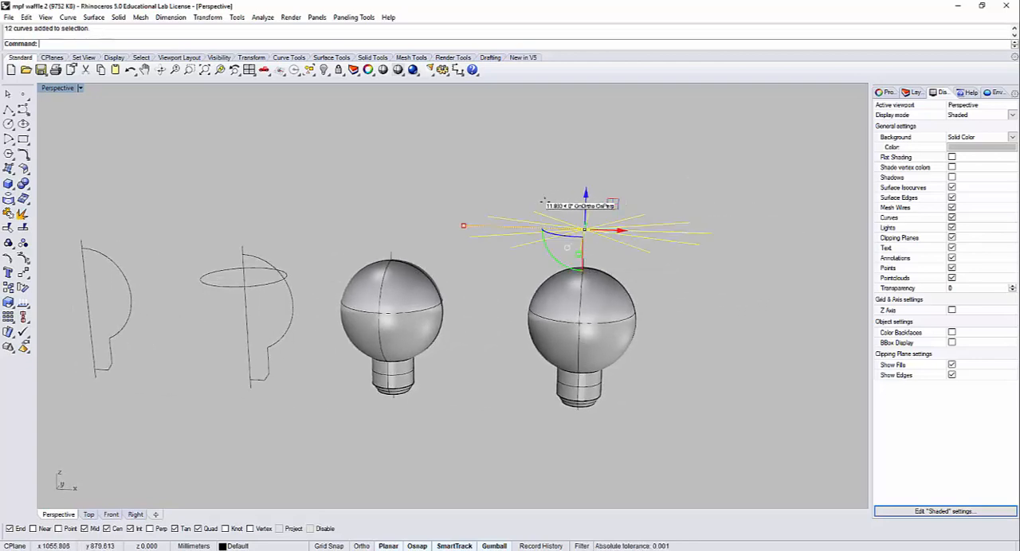
pyautogui.moveTo(614, 252); pyautogui.dragTo(595, 251, button='right')
pyautogui.click(546, 186)
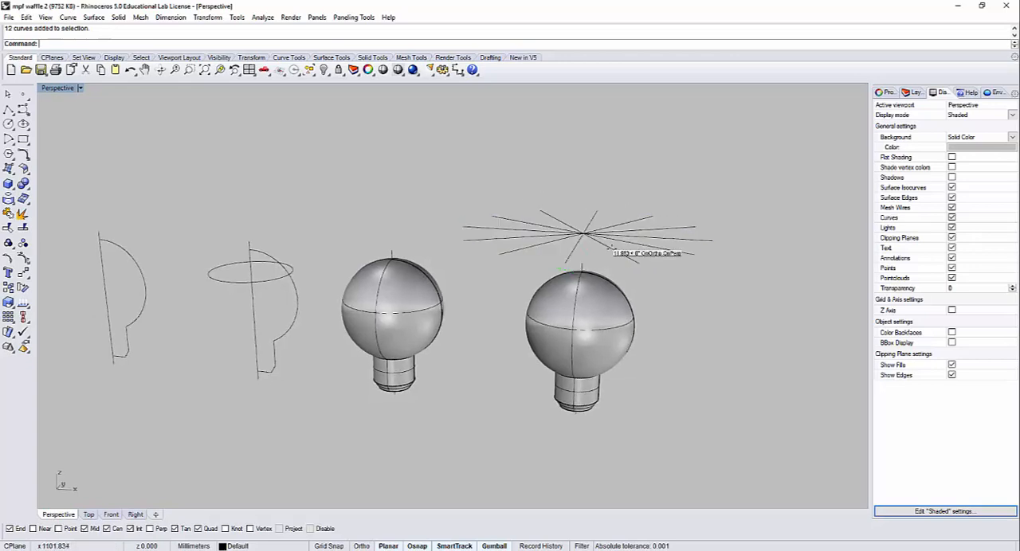
# Step: Project the radial lines onto the bulb beneath them from the Top view, using the four-view layout
pyautogui.click(561, 220)
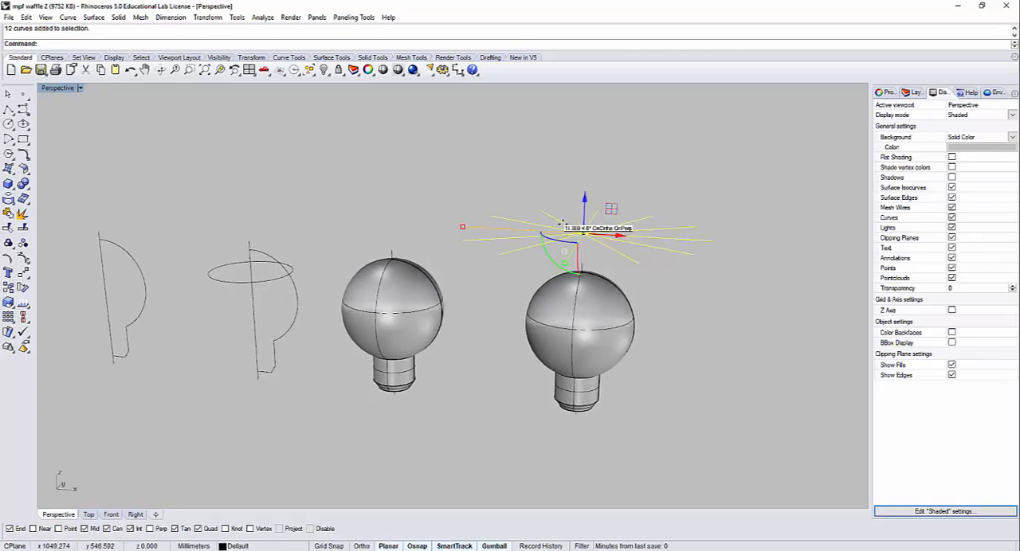
pyautogui.doubleClick(78, 87)
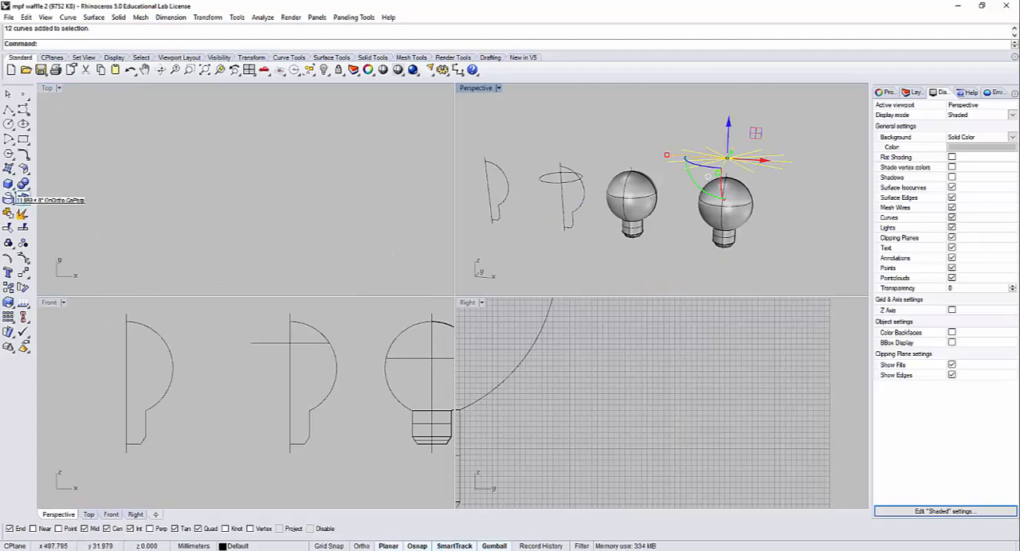
pyautogui.click(9, 199)
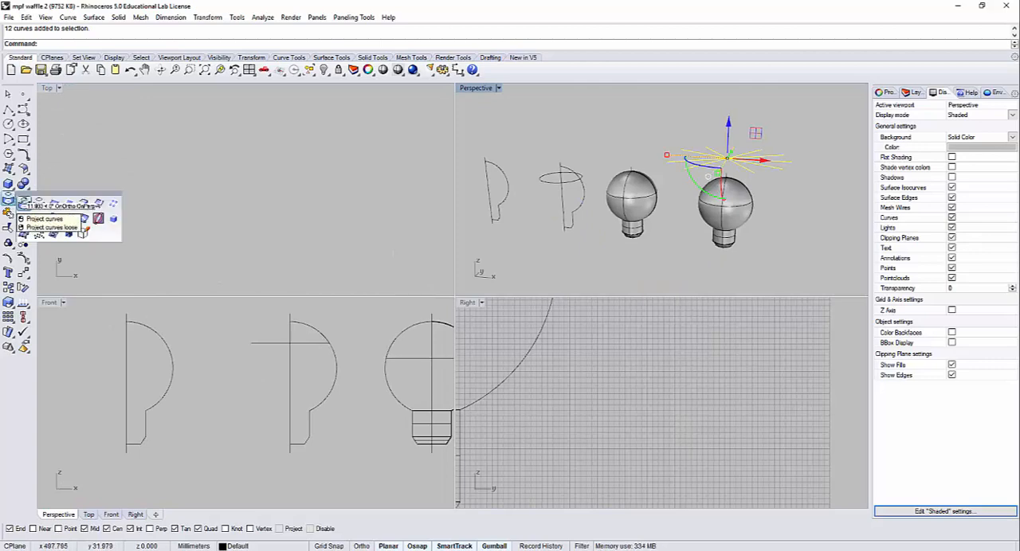
pyautogui.click(25, 202)
pyautogui.click(305, 210)
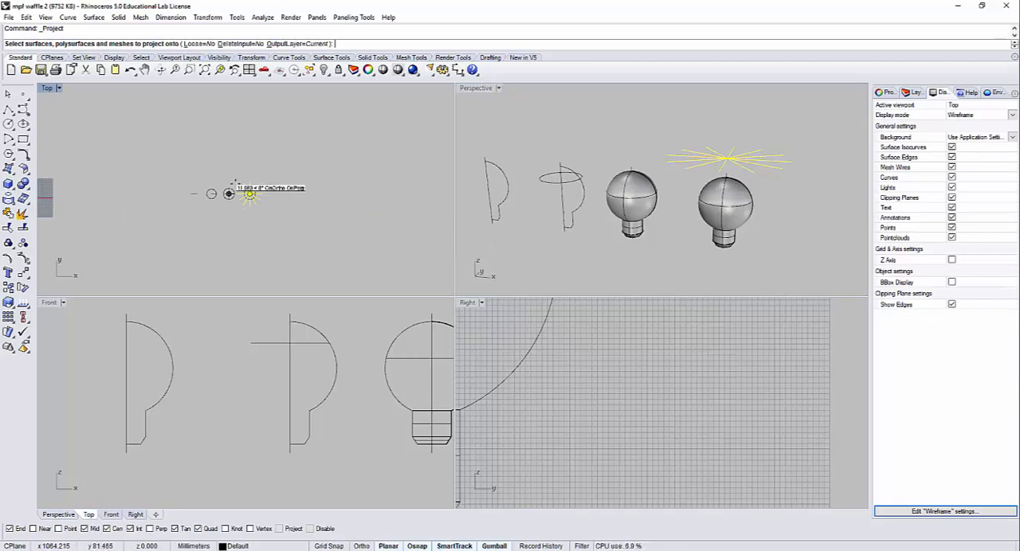
pyautogui.scroll(10, 240, 195)
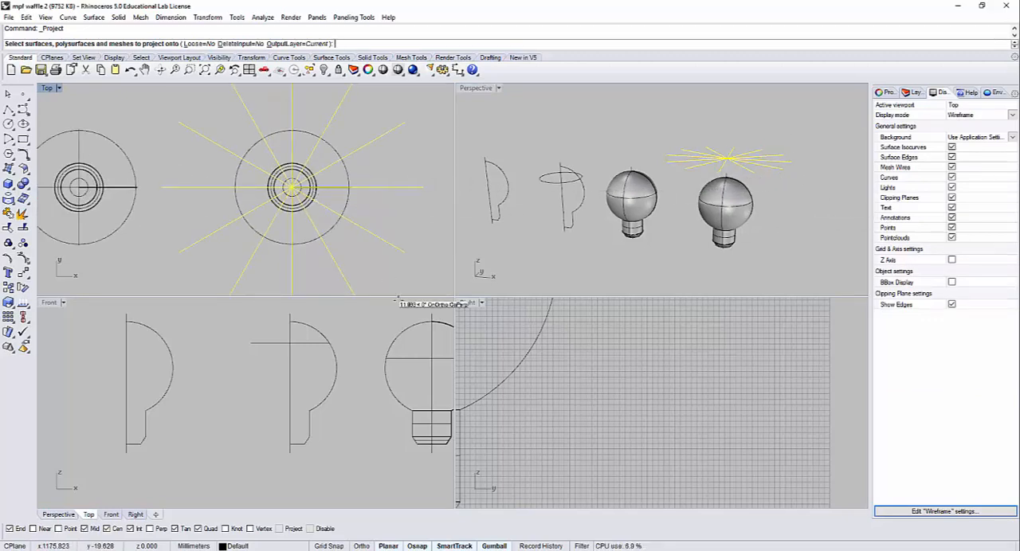
pyautogui.scroll(-5, 351, 327)
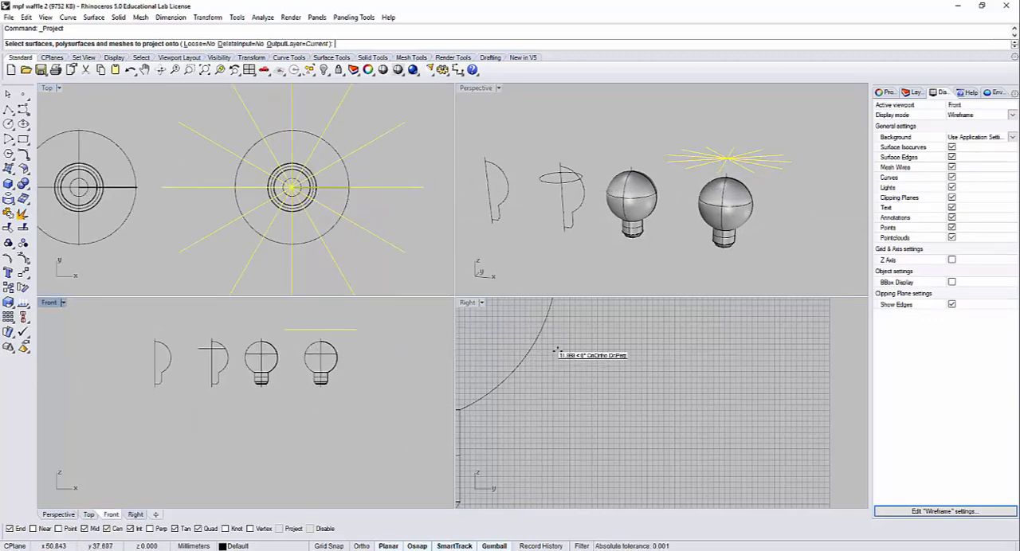
pyautogui.scroll(-6, 557, 351)
pyautogui.scroll(5, 292, 171)
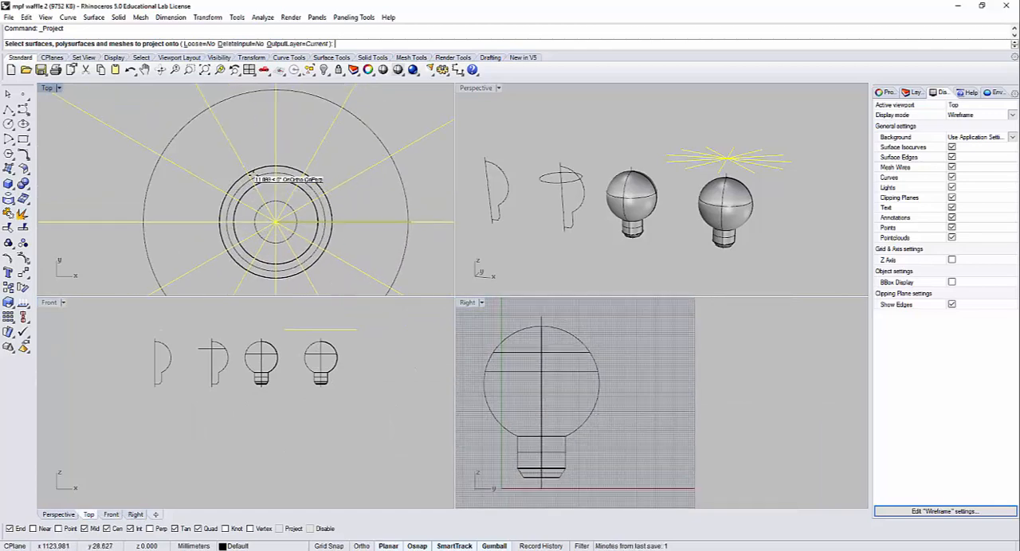
pyautogui.scroll(-4, 316, 149)
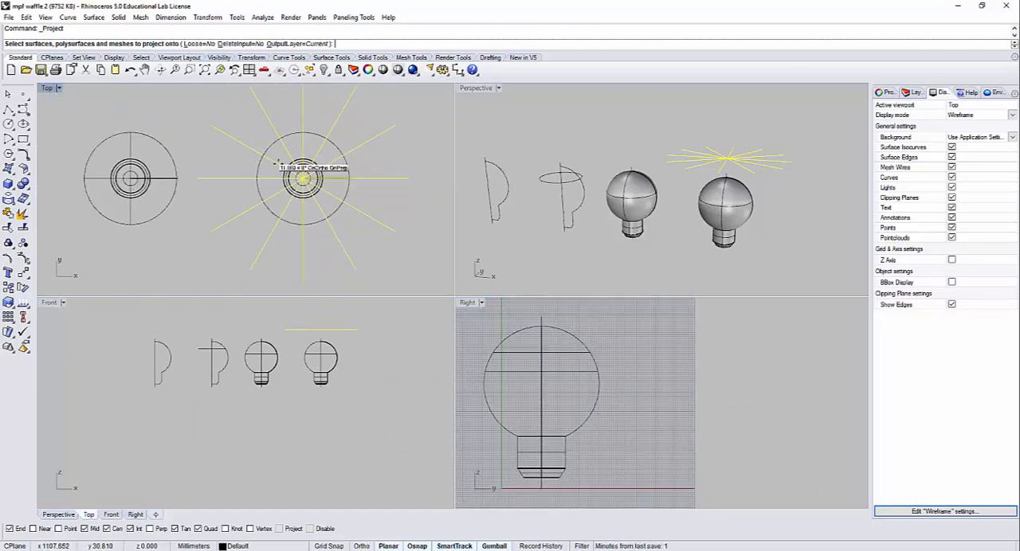
pyautogui.moveTo(328, 139); pyautogui.dragTo(258, 127, button='right')
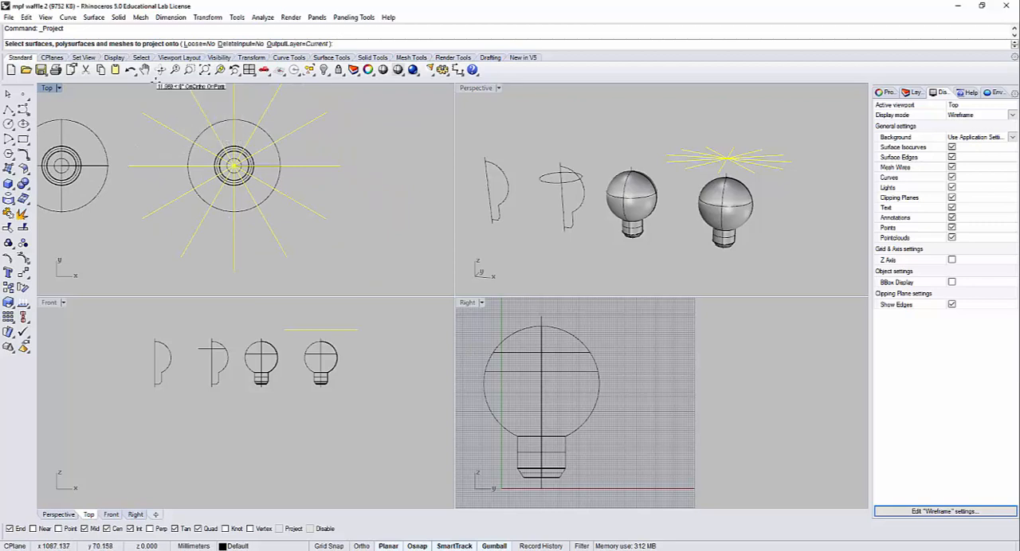
pyautogui.click(203, 131)
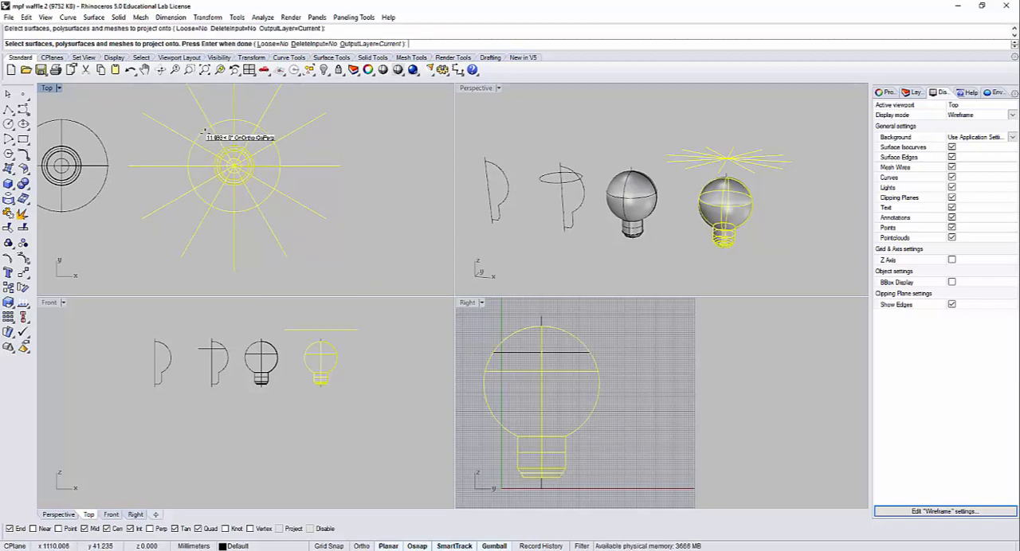
pyautogui.press('Return')
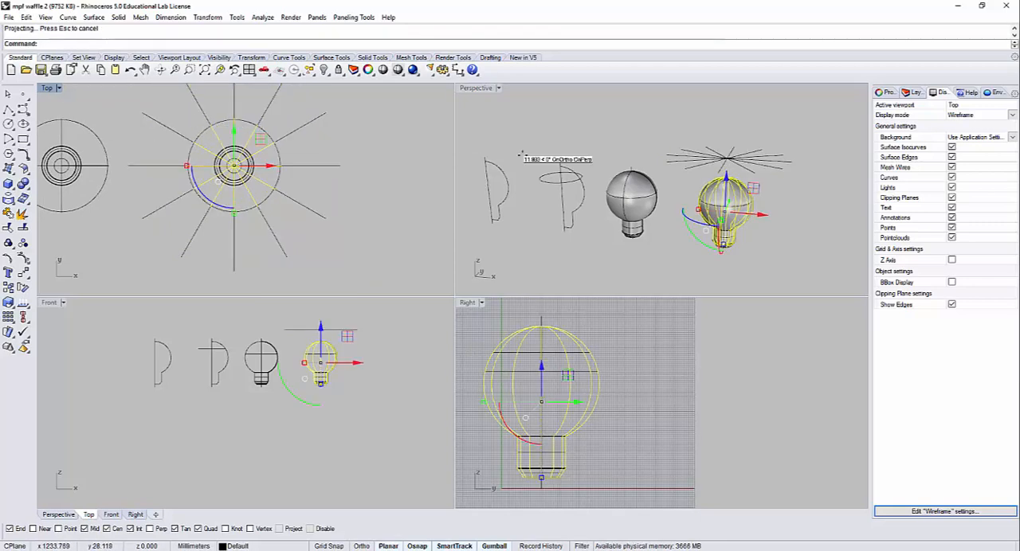
# Step: Move the projected curves sideways out of the bulb so they stand clear beside it
pyautogui.keyDown('shift'); pyautogui.moveTo(779, 211); pyautogui.dragTo(506, 169, button='right'); pyautogui.keyUp('shift')
pyautogui.scroll(4, 644, 173)
pyautogui.scroll(8, 677, 156)
pyautogui.scroll(-4, 677, 169)
pyautogui.moveTo(507, 169); pyautogui.dragTo(785, 206)
pyautogui.press('Escape')
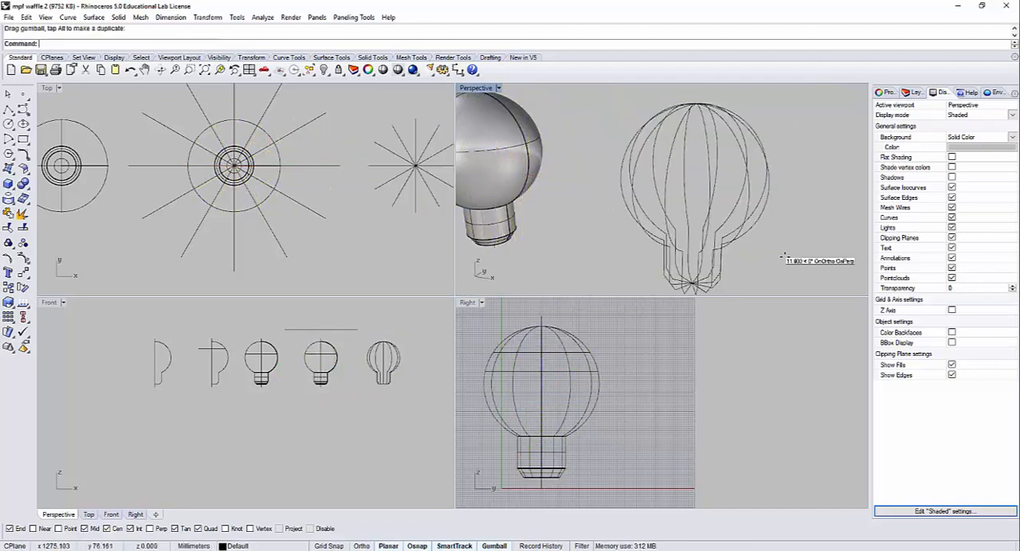
# Step: Examine the separated rib curves in the maximized Perspective view, checking a single curve and comparing the set with the other bulb models
pyautogui.moveTo(791, 211); pyautogui.dragTo(664, 206, button='right')
pyautogui.click(797, 209)
pyautogui.press('Escape')
pyautogui.doubleClick(478, 88)
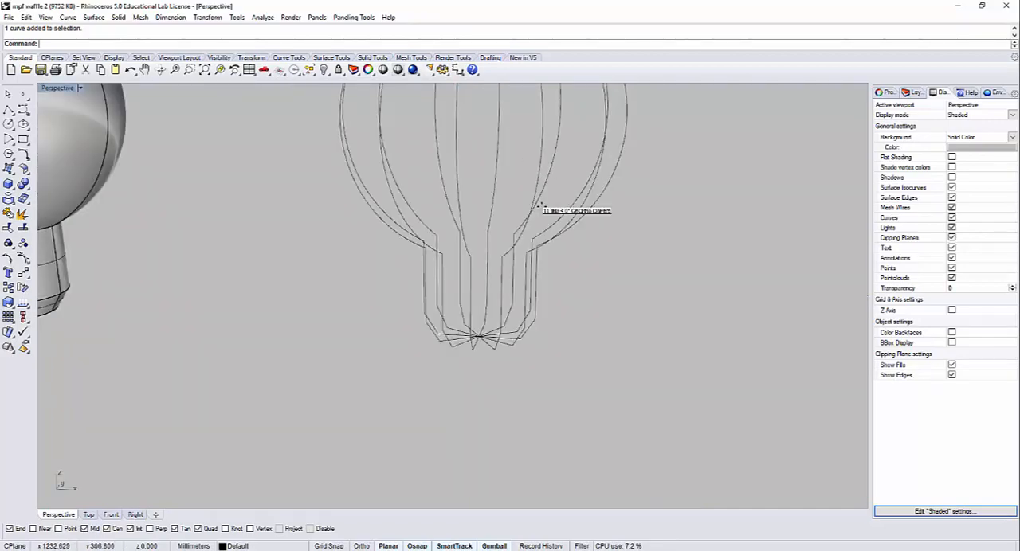
pyautogui.moveTo(528, 204); pyautogui.dragTo(594, 231, button='right')
pyautogui.click(595, 240)
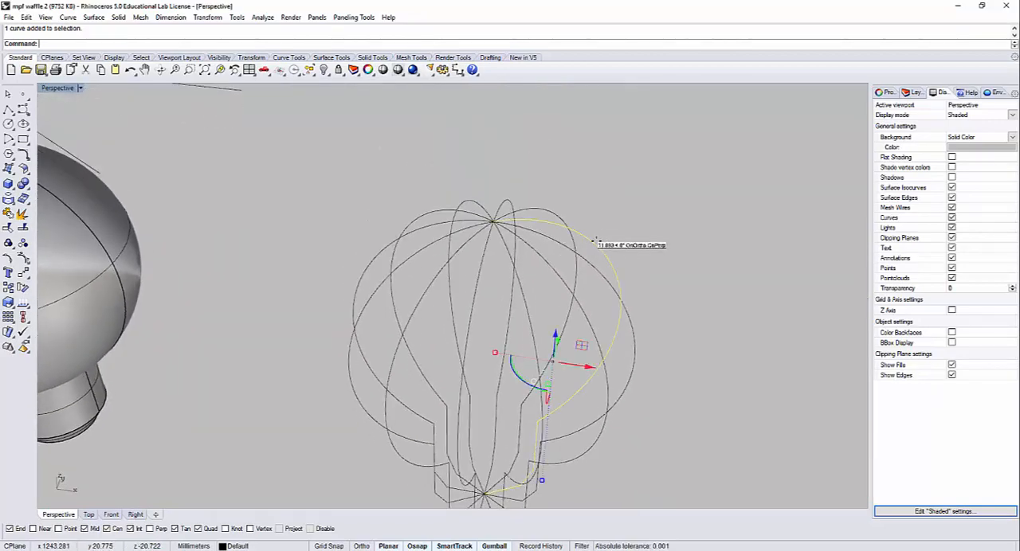
pyautogui.click(639, 239)
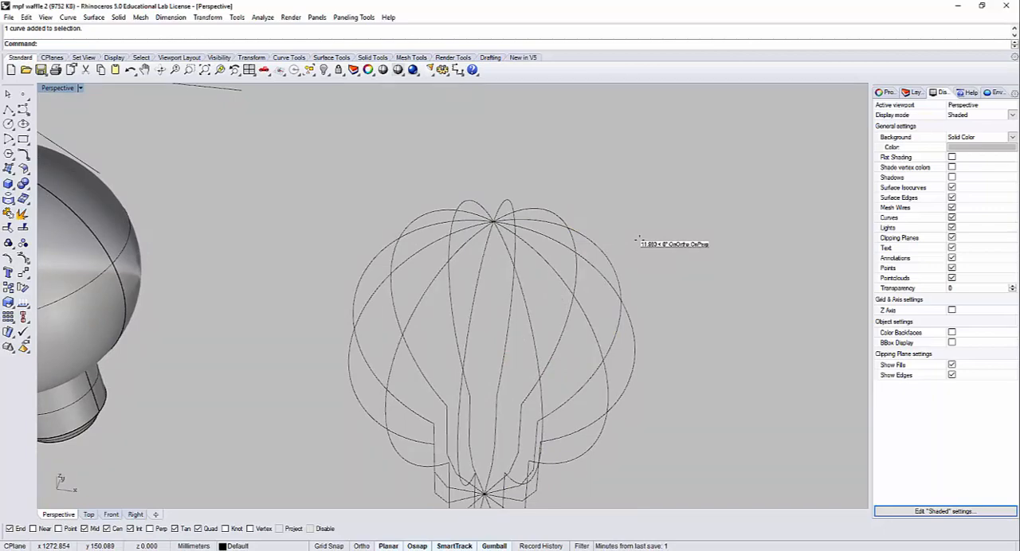
pyautogui.scroll(-6, 638, 239)
pyautogui.moveTo(646, 305); pyautogui.dragTo(668, 271, button='right')
pyautogui.keyDown('shift'); pyautogui.moveTo(209, 295); pyautogui.dragTo(363, 243, button='right'); pyautogui.keyUp('shift')
pyautogui.scroll(-5, 362, 243)
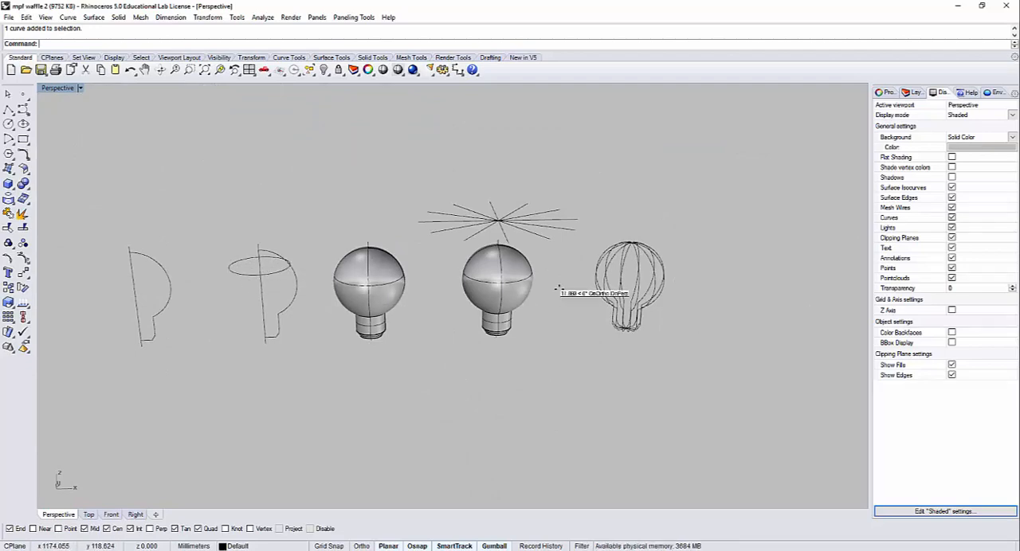
pyautogui.scroll(2, 610, 271)
pyautogui.scroll(5, 611, 271)
# Step: Offset the rib curve lying along the X axis outward by 4 mm in the Front view, with sharp corners
pyautogui.click(676, 341)
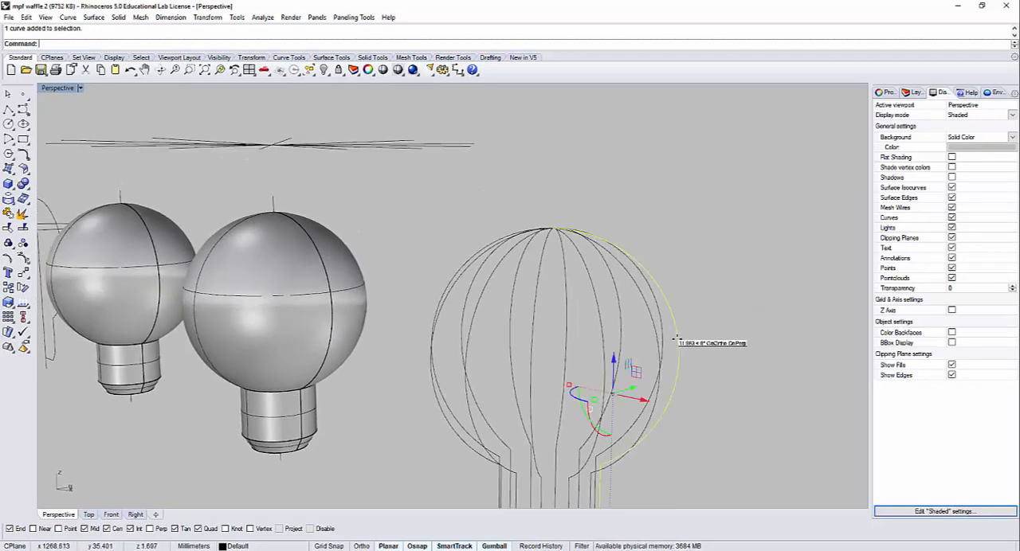
pyautogui.doubleClick(57, 88)
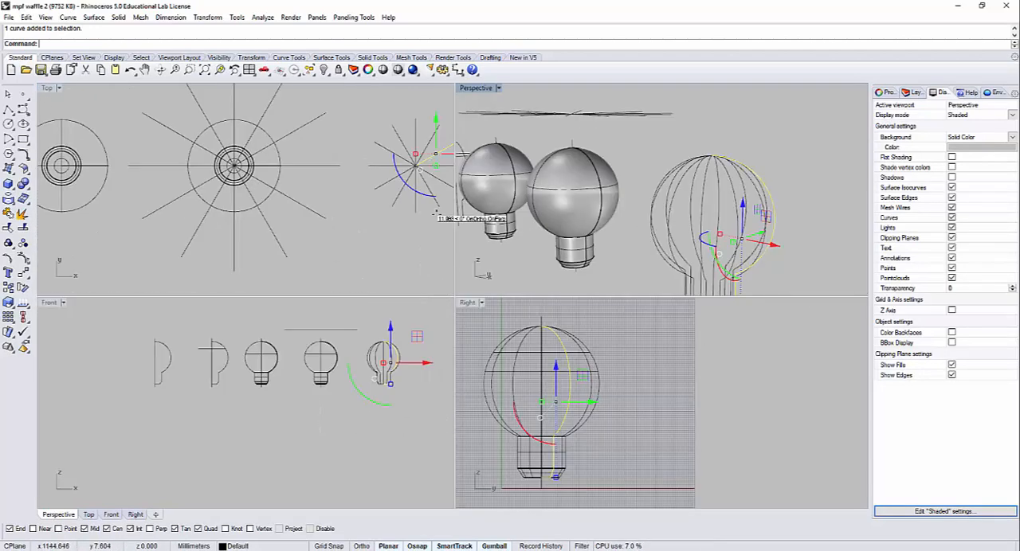
pyautogui.moveTo(399, 192); pyautogui.dragTo(319, 193, button='right')
pyautogui.click(376, 167)
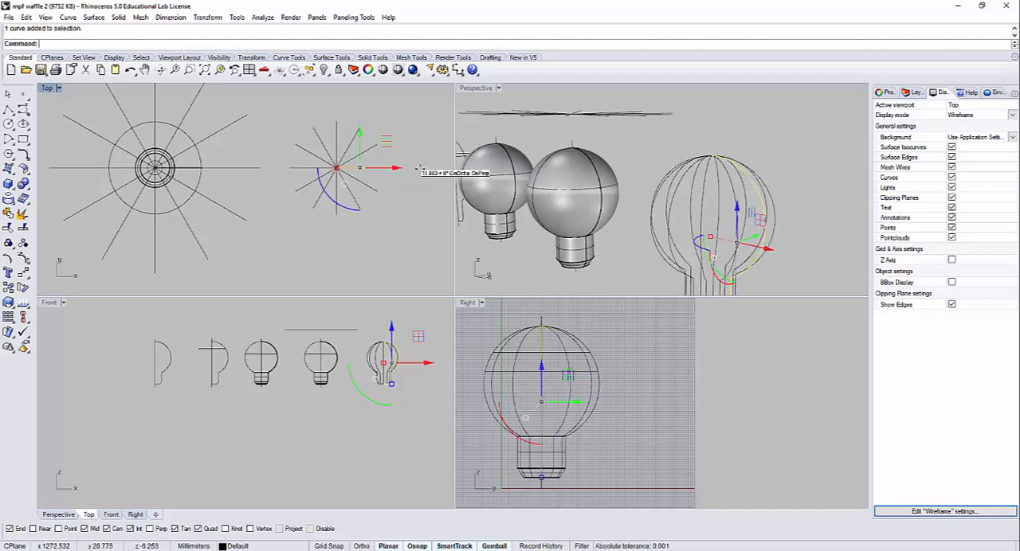
pyautogui.moveTo(731, 240); pyautogui.dragTo(483, 322, button='right')
pyautogui.scroll(6, 406, 358)
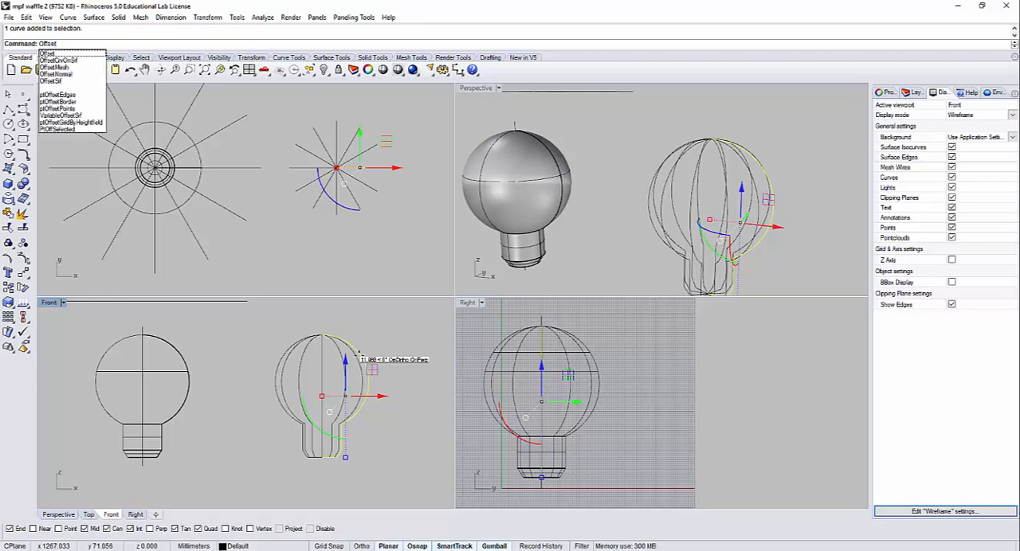
pyautogui.press('Return')
pyautogui.scroll(2, 350, 358)
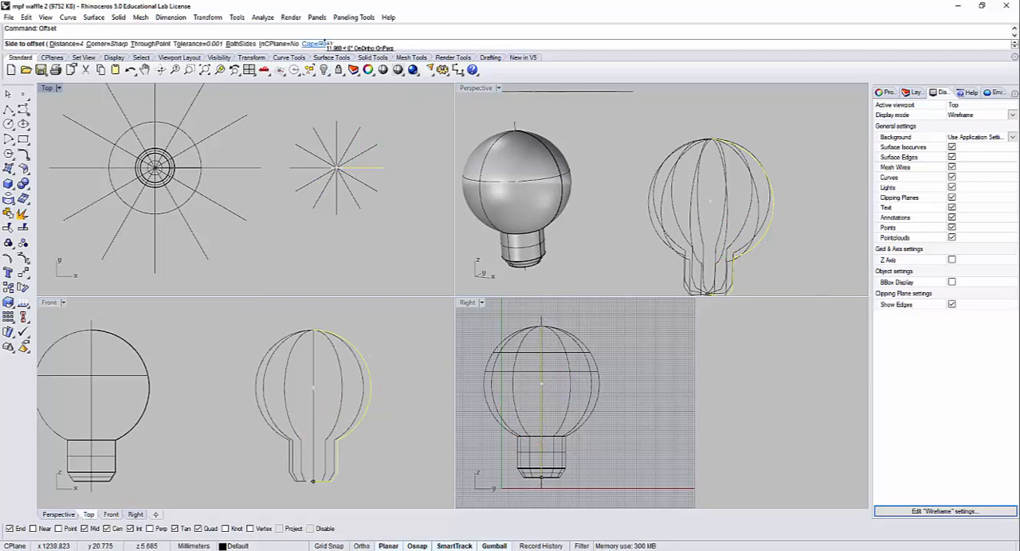
pyautogui.click(407, 353)
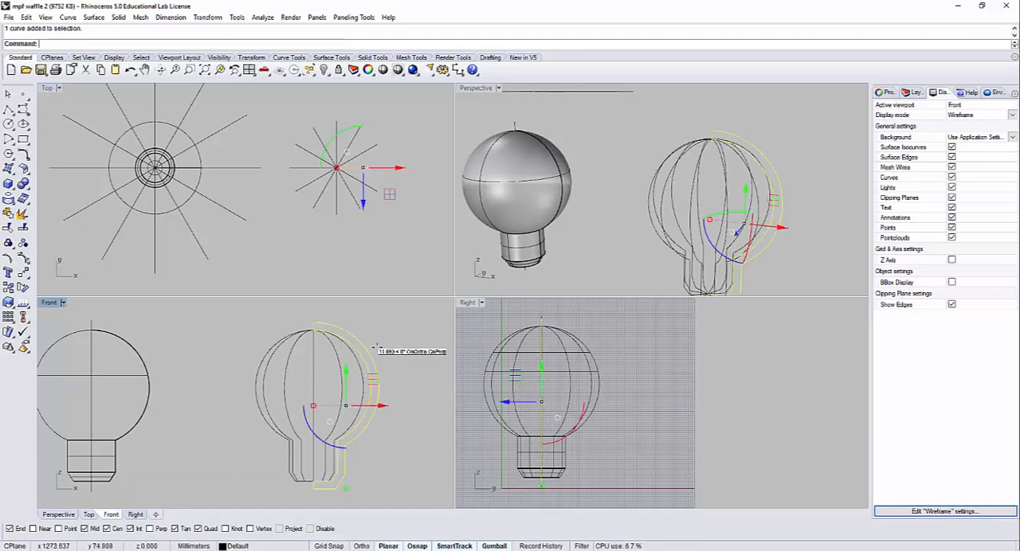
# Step: Create a planar surface from the closed, offset rib outline lying along the X axis
pyautogui.click(785, 184)
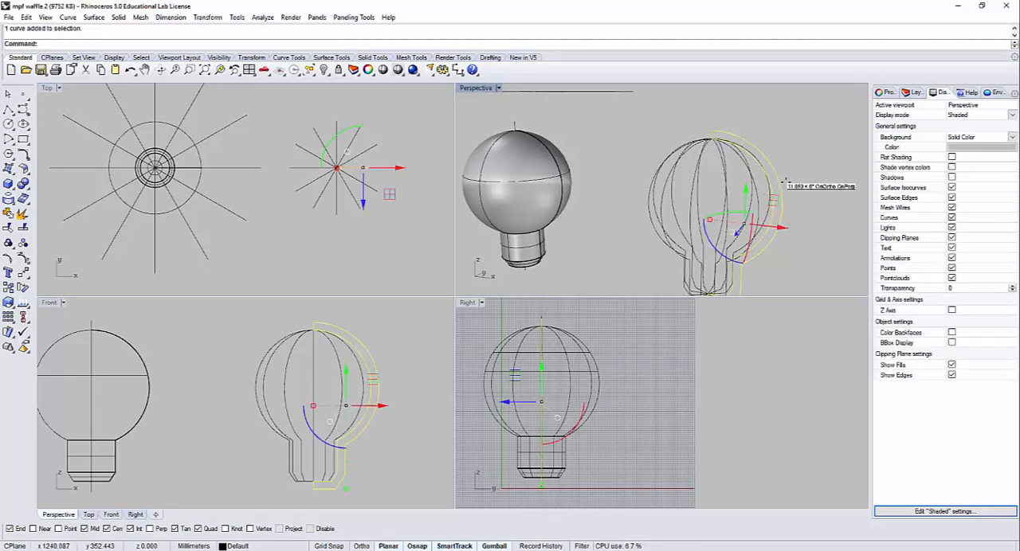
pyautogui.write('Plana')
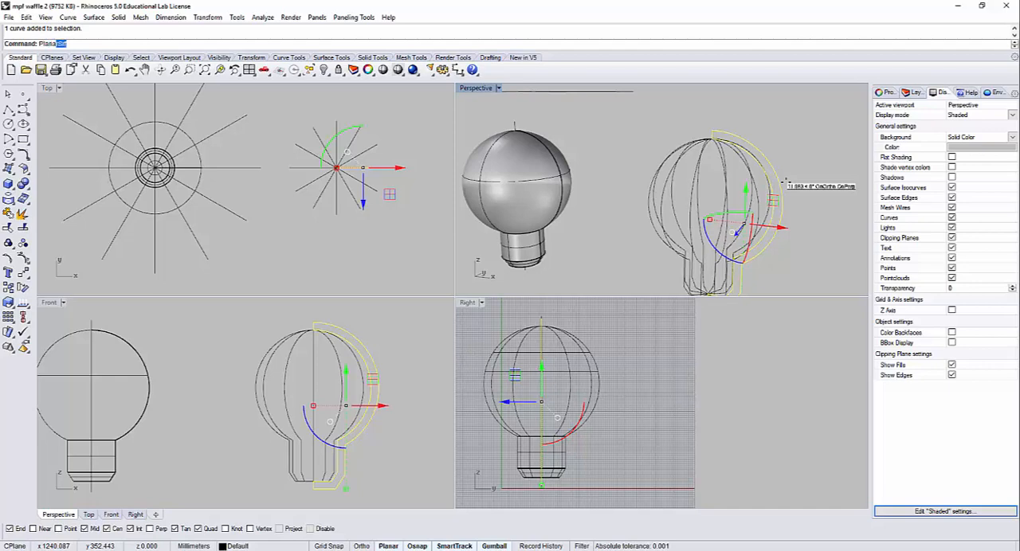
pyautogui.write('r')
pyautogui.press('Down')
pyautogui.press('Down')
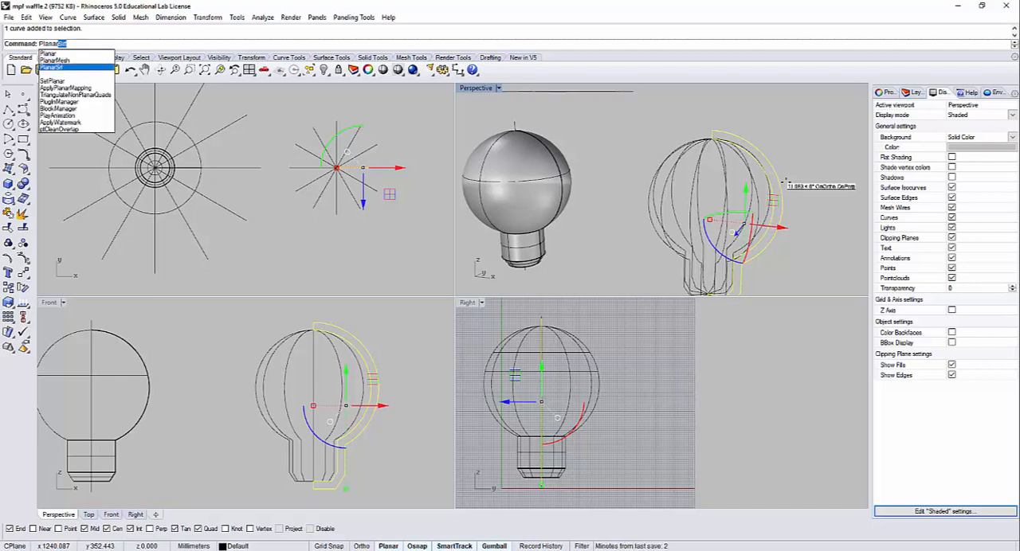
pyautogui.press('Return')
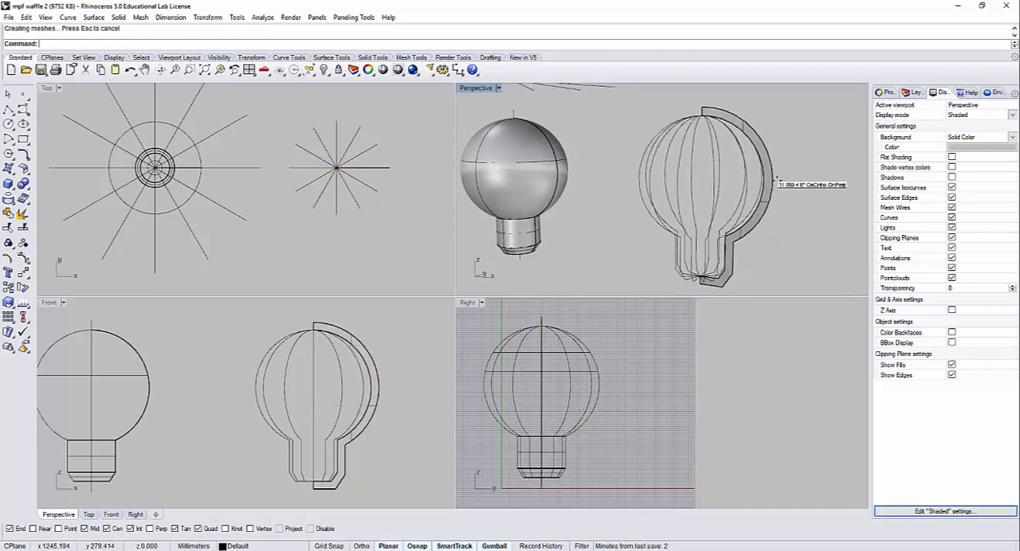
# Step: Polar-array the rib surface around the inner top end of the rib, with 12 items over 360 degrees
pyautogui.moveTo(777, 179); pyautogui.dragTo(793, 145, button='right')
pyautogui.click(792, 143)
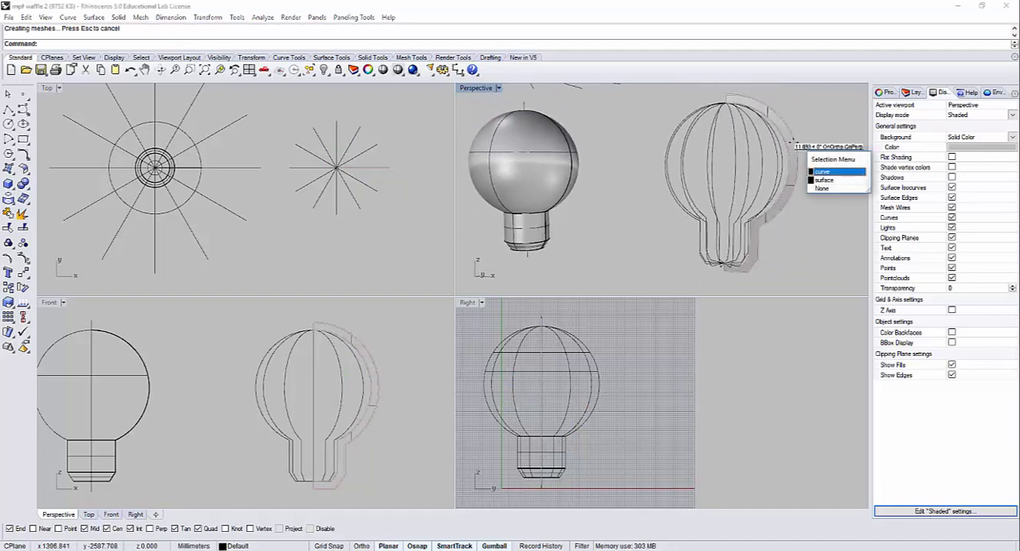
pyautogui.click(821, 123)
pyautogui.click(785, 127)
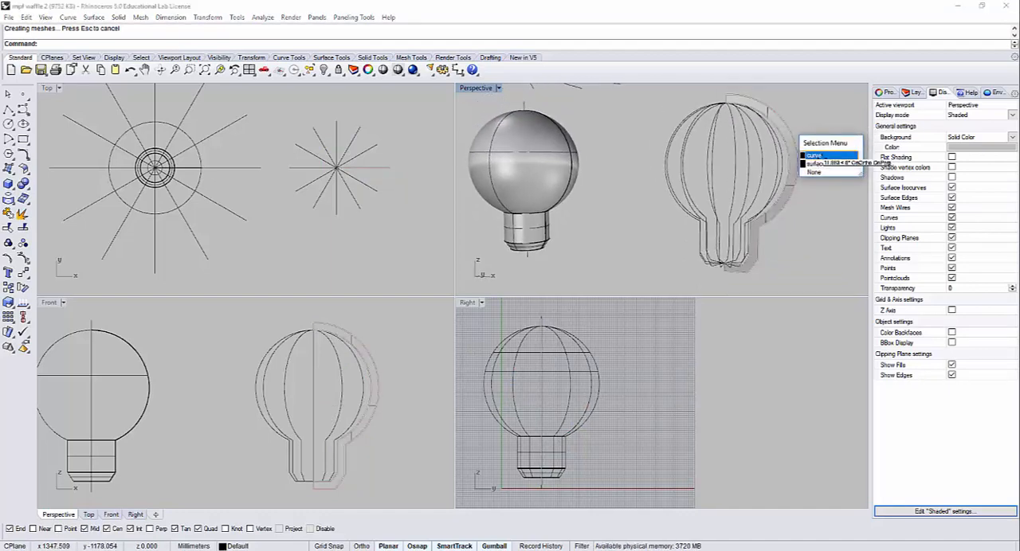
pyautogui.click(820, 156)
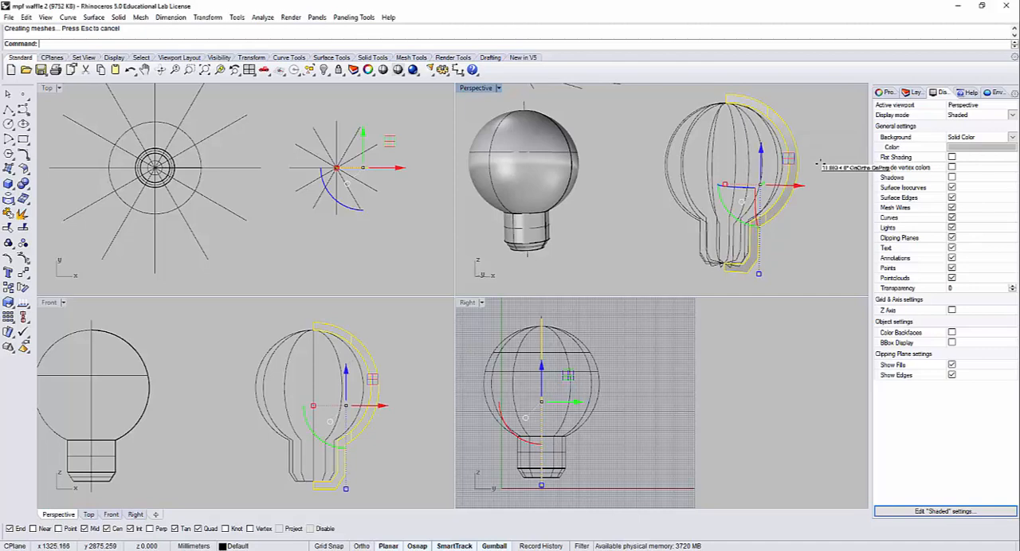
pyautogui.write('yPolar')
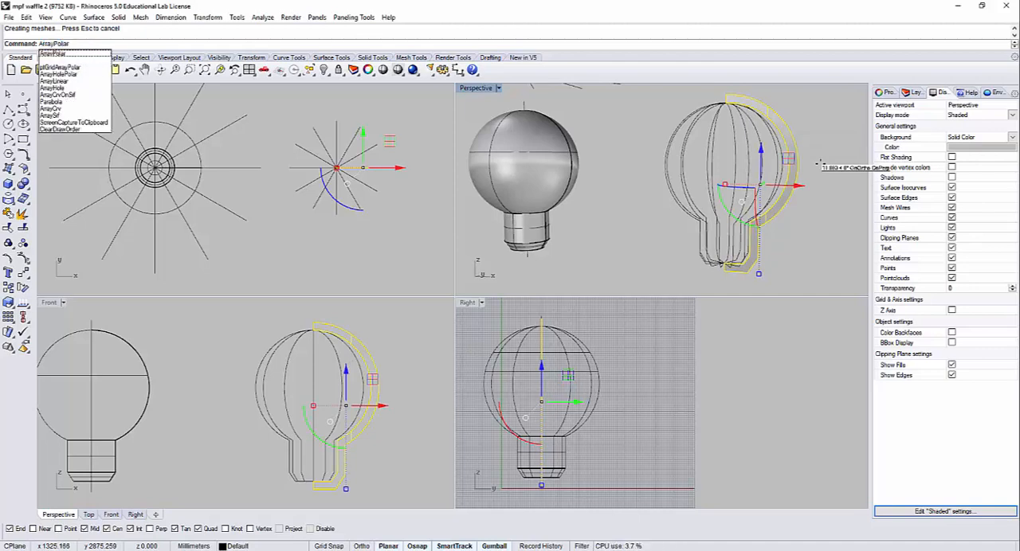
pyautogui.press('Return')
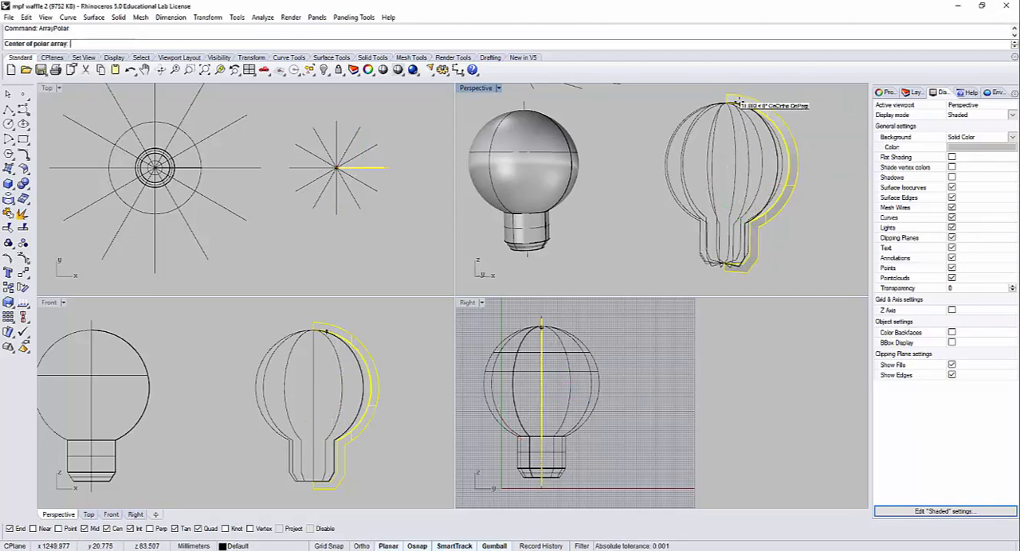
pyautogui.click(726, 94)
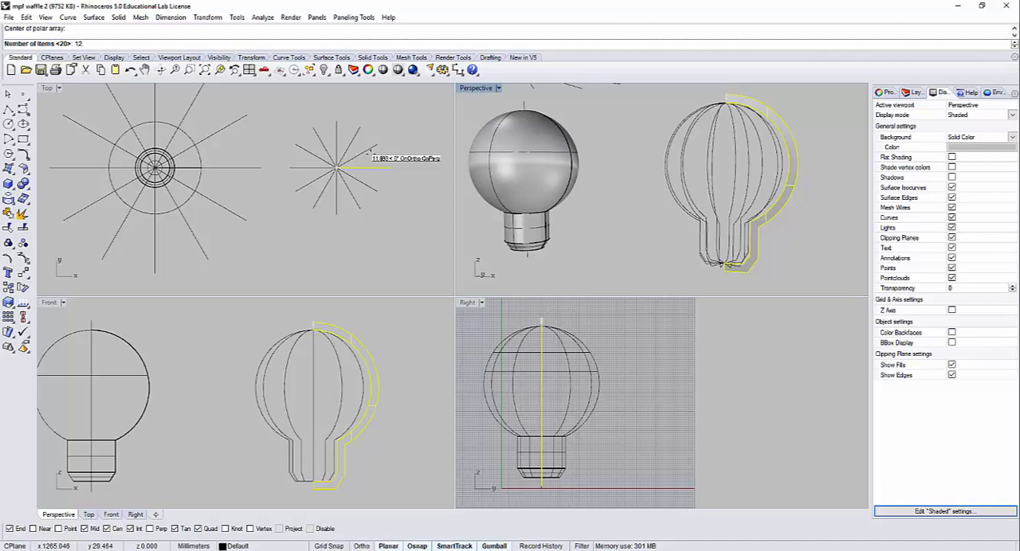
pyautogui.write('12')
pyautogui.press('Return')
pyautogui.press('Return')
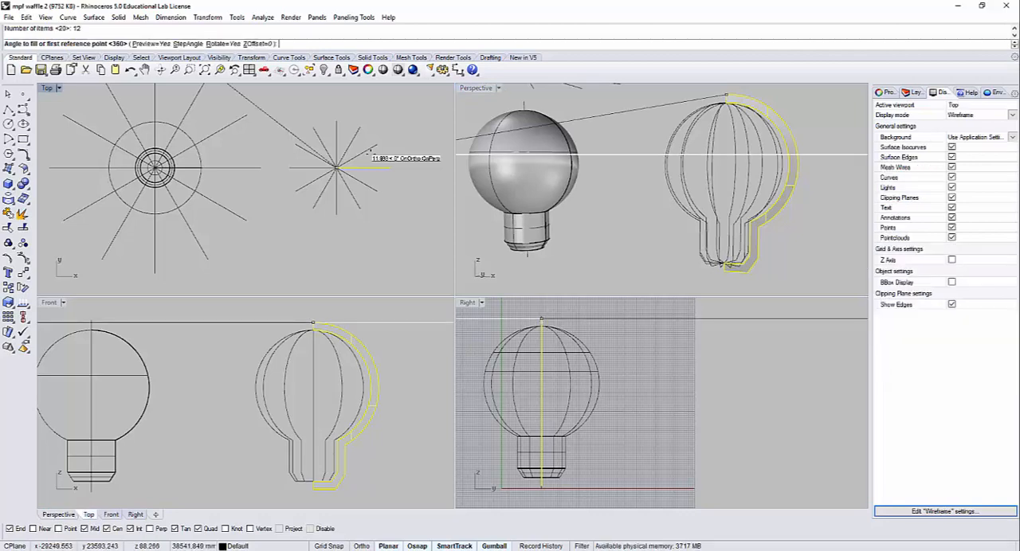
pyautogui.rightClick(720, 277)
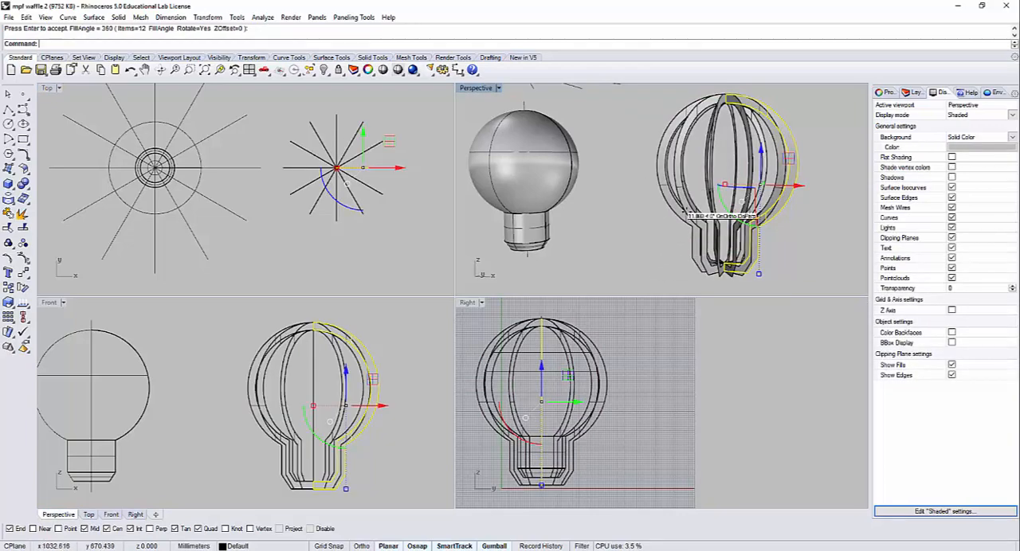
# Step: Inspect the radial rib array in Perspective and compare it with the wooden bulb lamp photo in the browser
pyautogui.click(640, 265)
pyautogui.moveTo(681, 206); pyautogui.dragTo(658, 184, button='right')
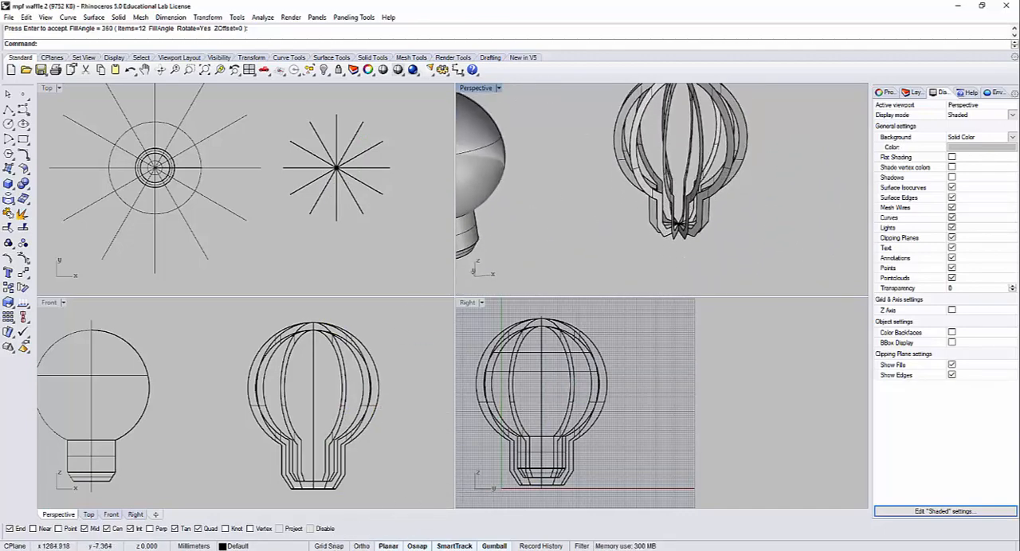
pyautogui.click(169, 550)
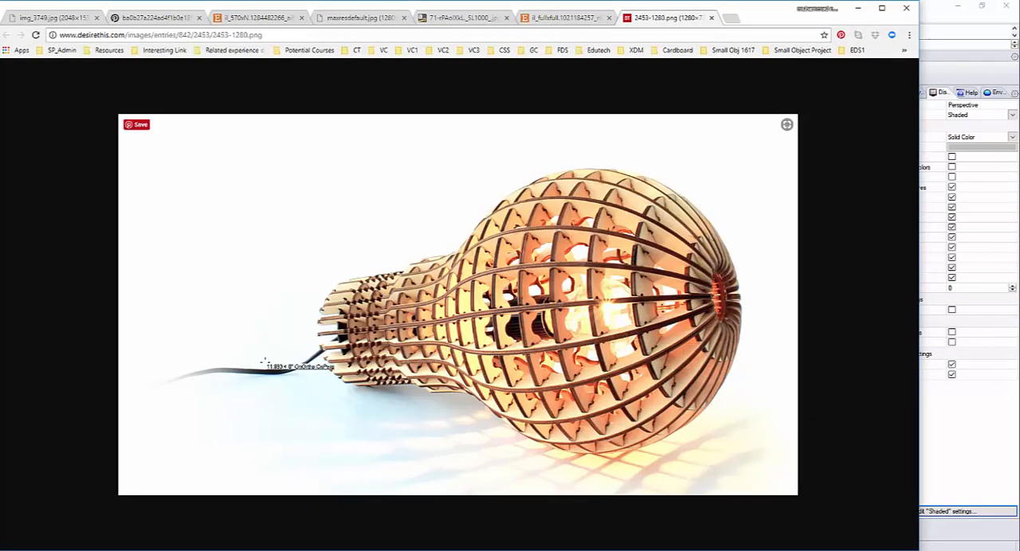
pyautogui.click(928, 15)
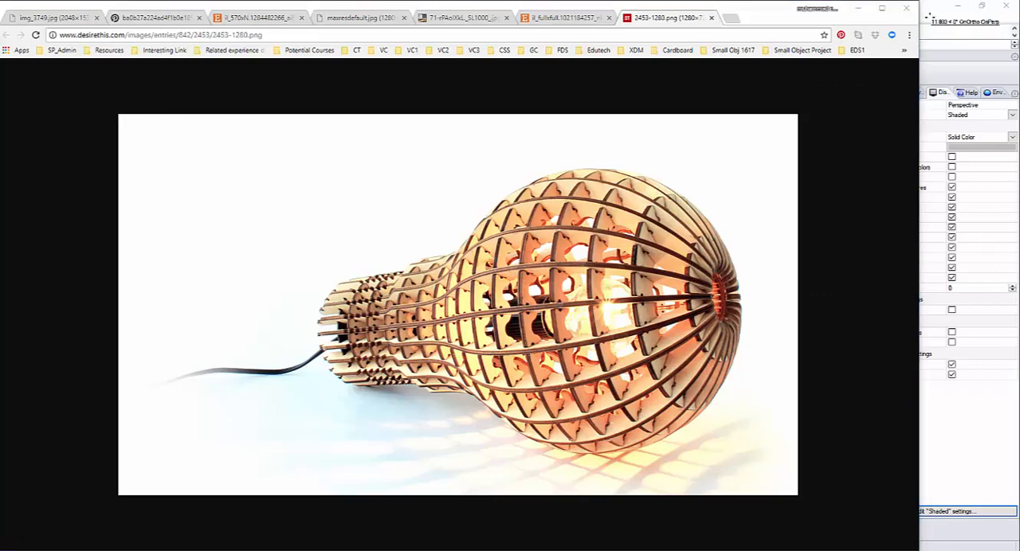
# Step: Try horizontal contours through the solid bulb, running straight up from its base in the Front view at 10 mm spacing, and delete them
pyautogui.moveTo(158, 411); pyautogui.dragTo(288, 396, button='right')
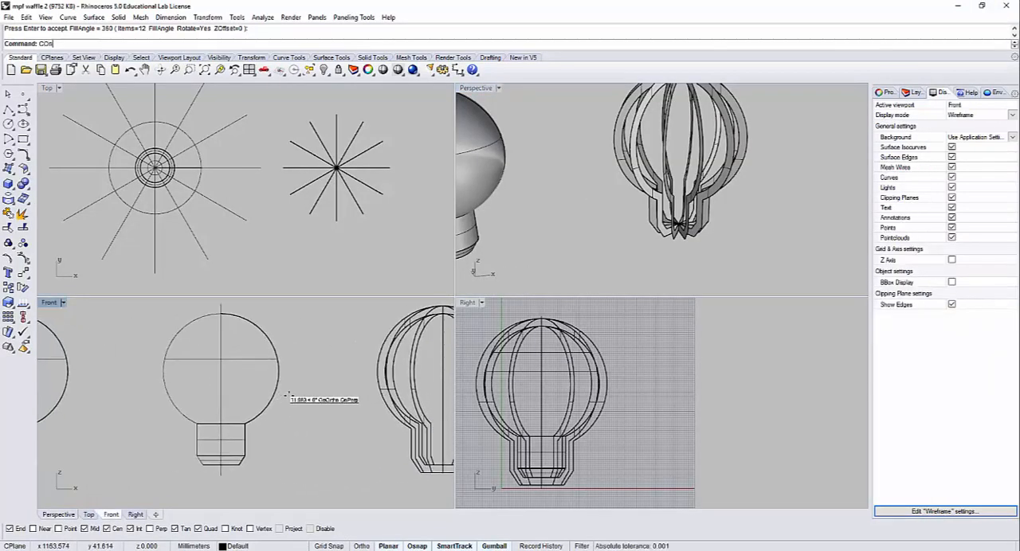
pyautogui.write('Contour')
pyautogui.press('Return')
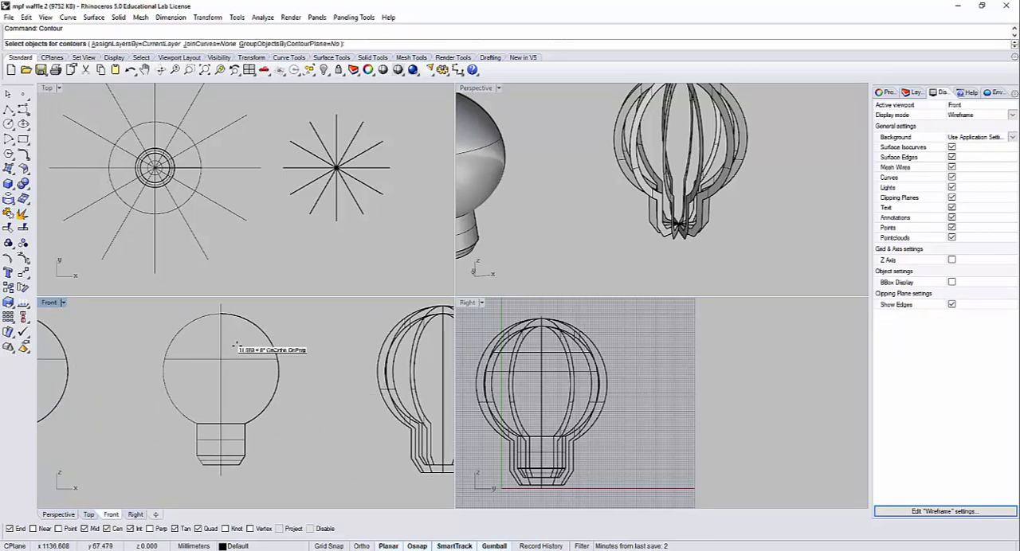
pyautogui.moveTo(608, 166); pyautogui.dragTo(663, 169, button='right')
pyautogui.click(572, 165)
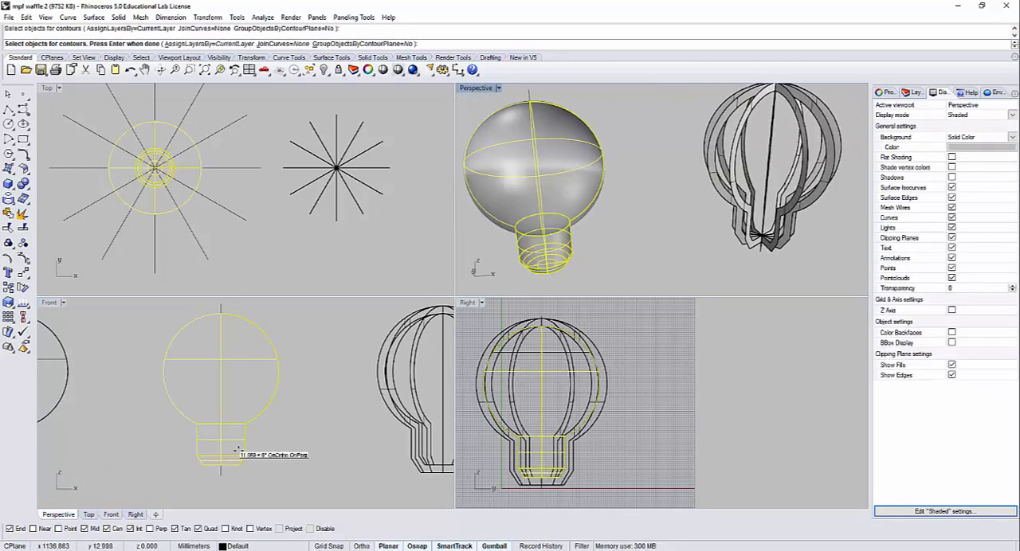
pyautogui.press('Return')
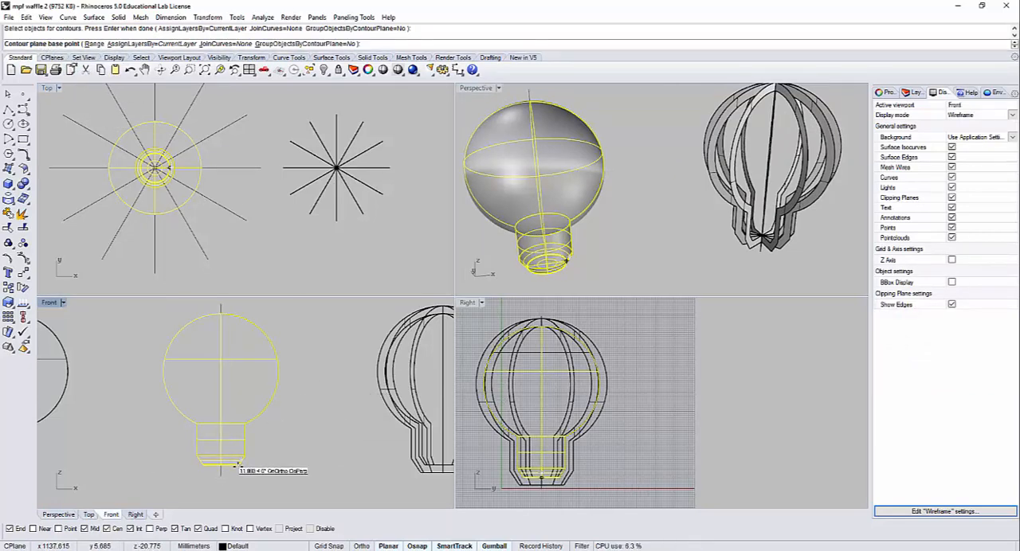
pyautogui.click(237, 464)
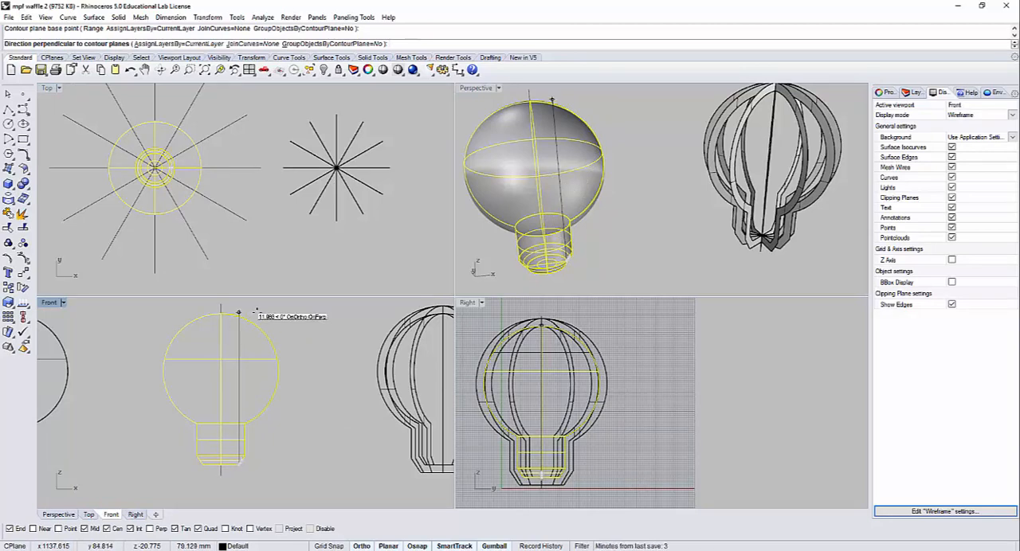
pyautogui.click(255, 310)
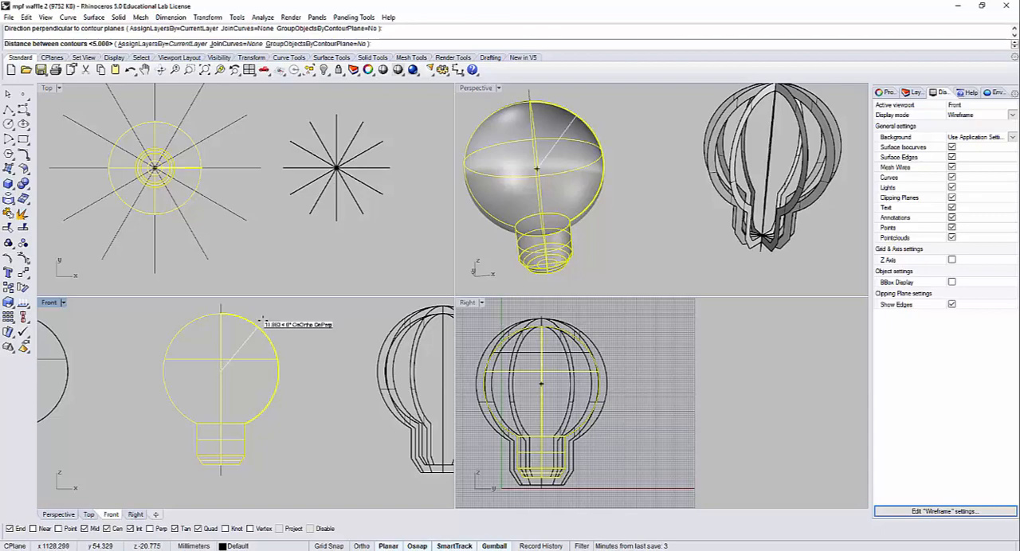
pyautogui.press('Return')
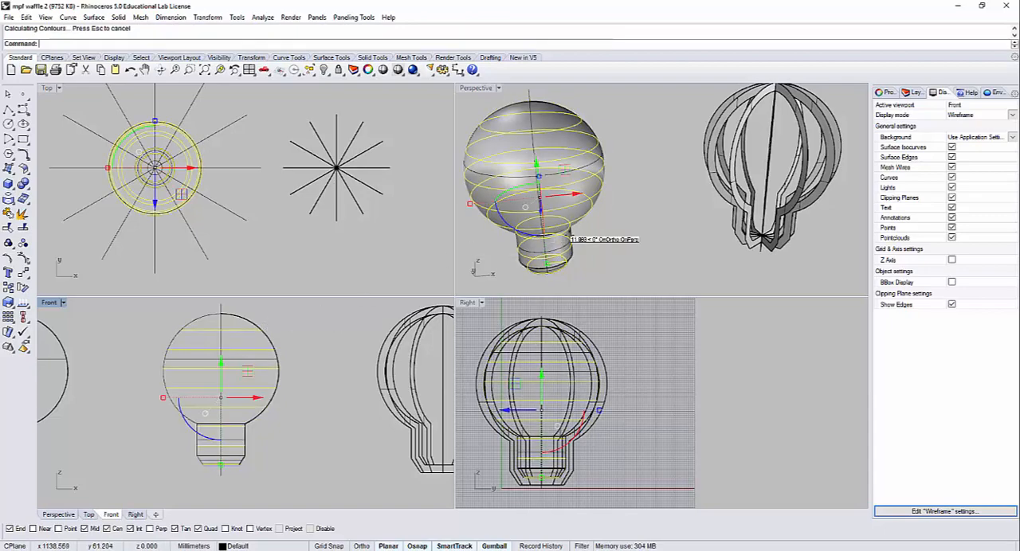
pyautogui.moveTo(599, 189); pyautogui.dragTo(586, 188, button='right')
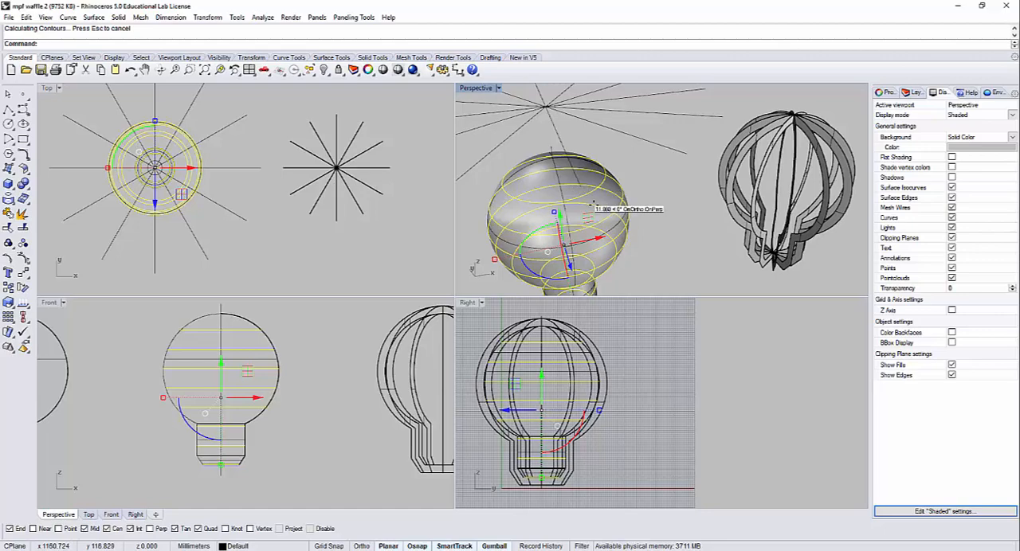
pyautogui.press('Escape')
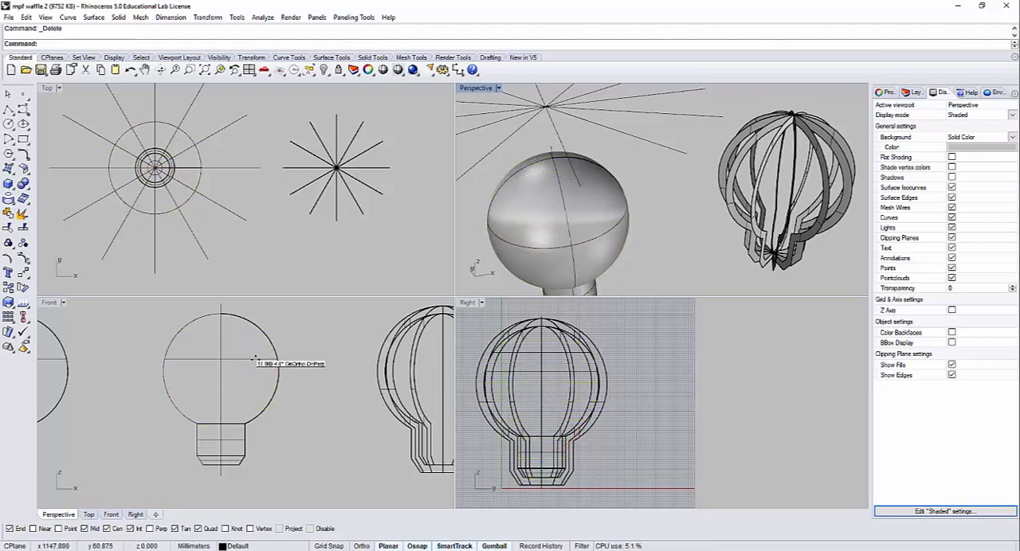
# Step: Try tilted contours on the bulb at 10 mm spacing, directed from the base edge to the axis line's top end, and undo them
pyautogui.rightClick(248, 428)
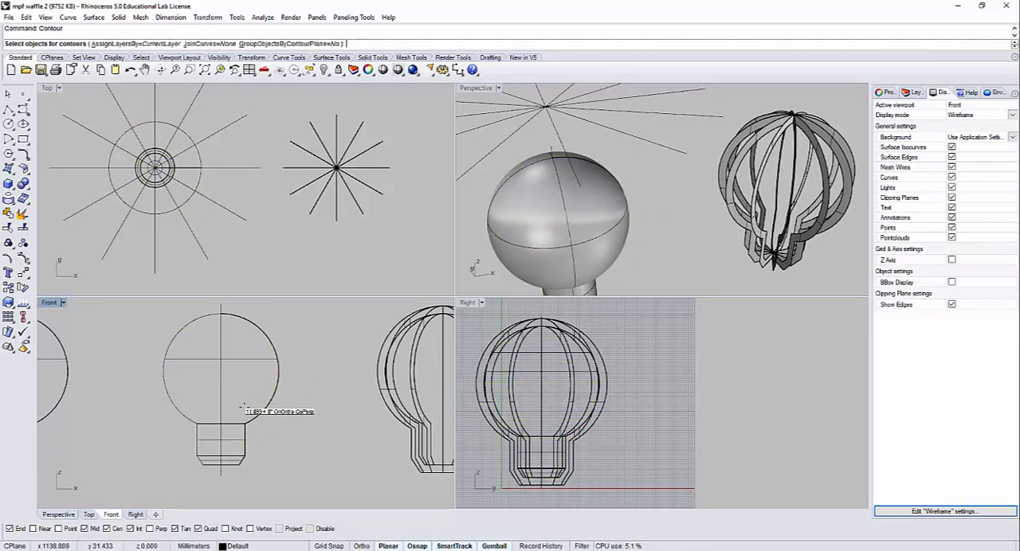
pyautogui.click(233, 358)
pyautogui.press('Return')
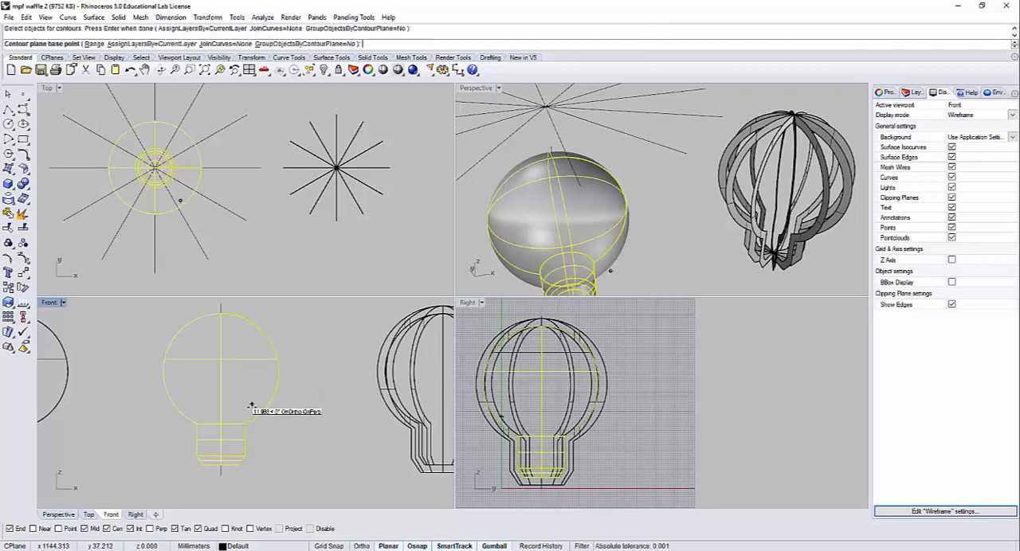
pyautogui.click(238, 464)
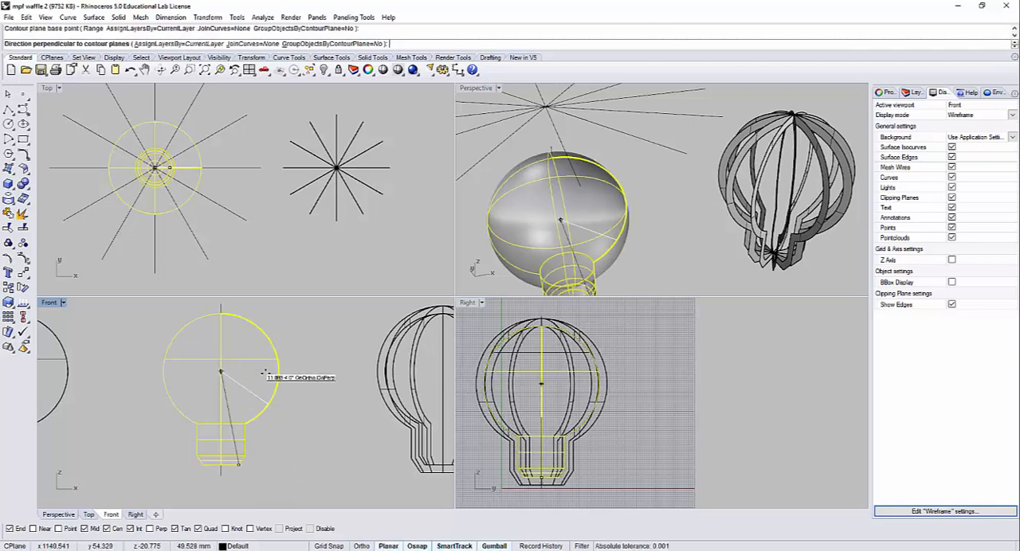
pyautogui.click(221, 305)
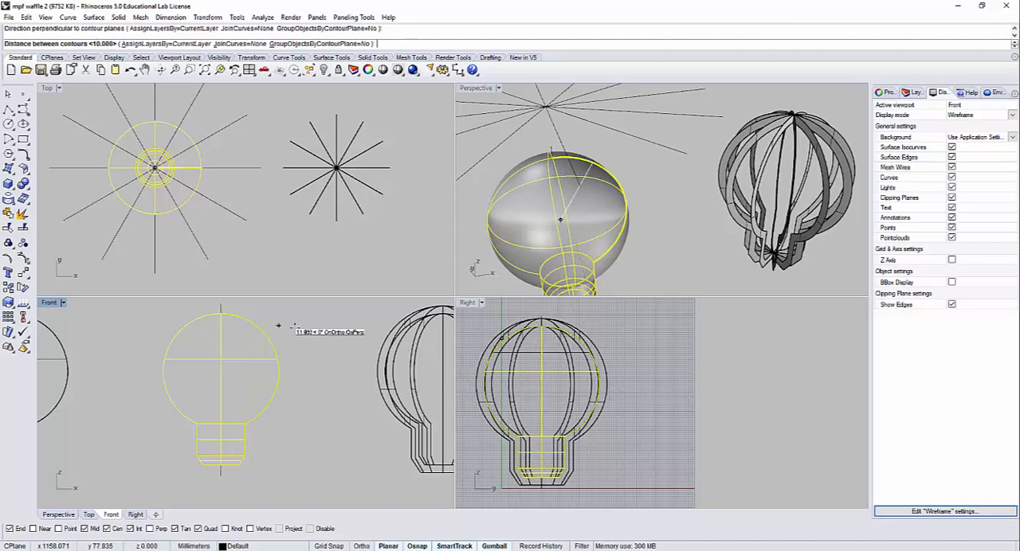
pyautogui.press('Return')
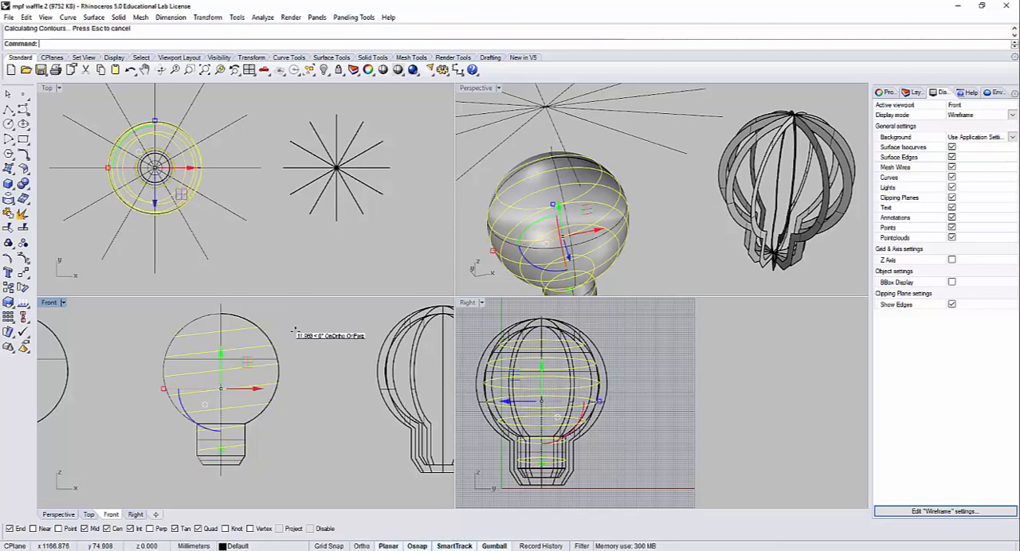
pyautogui.click(659, 235)
pyautogui.moveTo(659, 235)
pyautogui.mouseDown(button='right')
pyautogui.moveTo(671, 221)
pyautogui.moveTo(654, 227)
pyautogui.mouseUp(button='right')
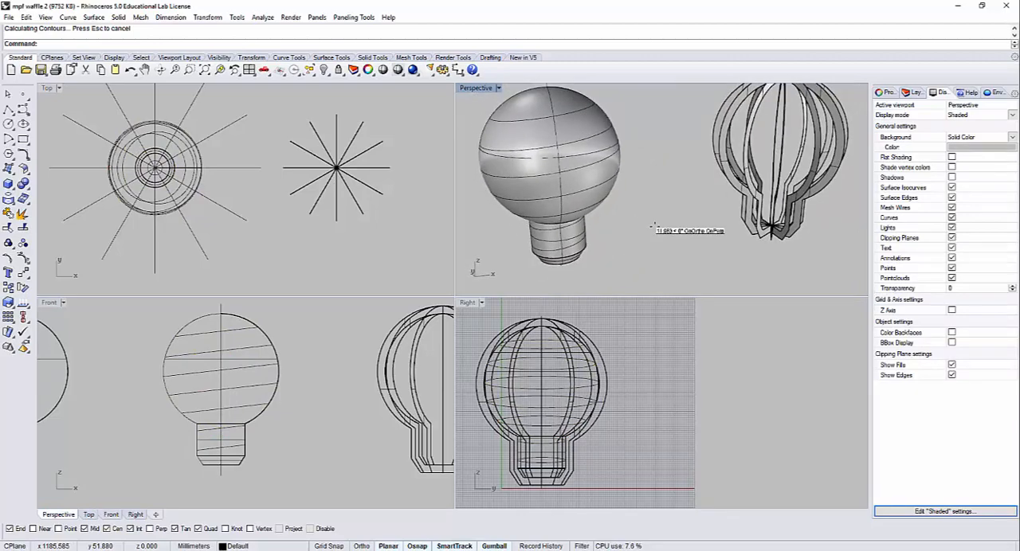
pyautogui.hotkey('ctrl', 'z')
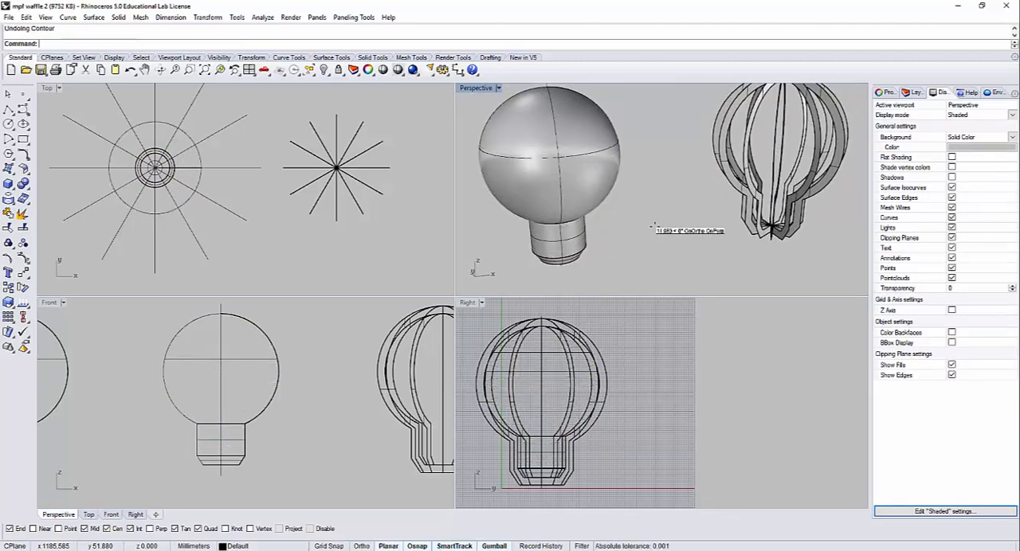
# Step: Contour the solid bulb at 10 mm spacing, from the centre of its base straight up to the axis line's top end
pyautogui.press('Return')
pyautogui.click(594, 174)
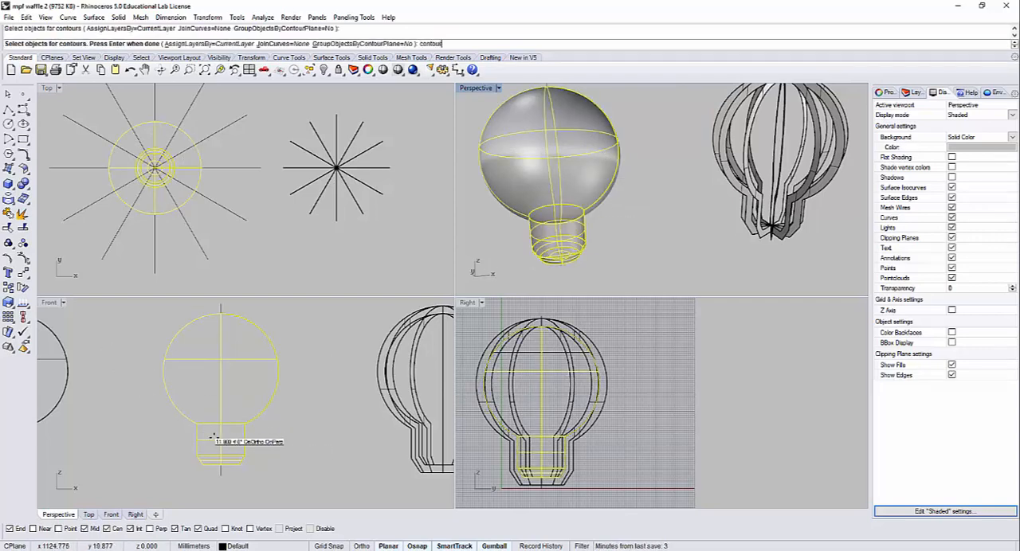
pyautogui.press('Return')
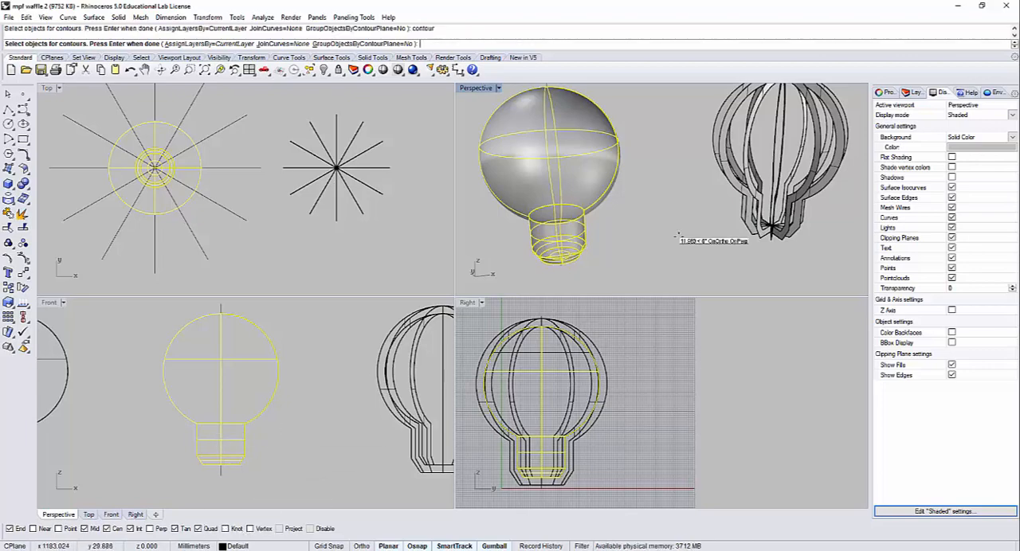
pyautogui.moveTo(620, 248); pyautogui.dragTo(588, 231, button='right')
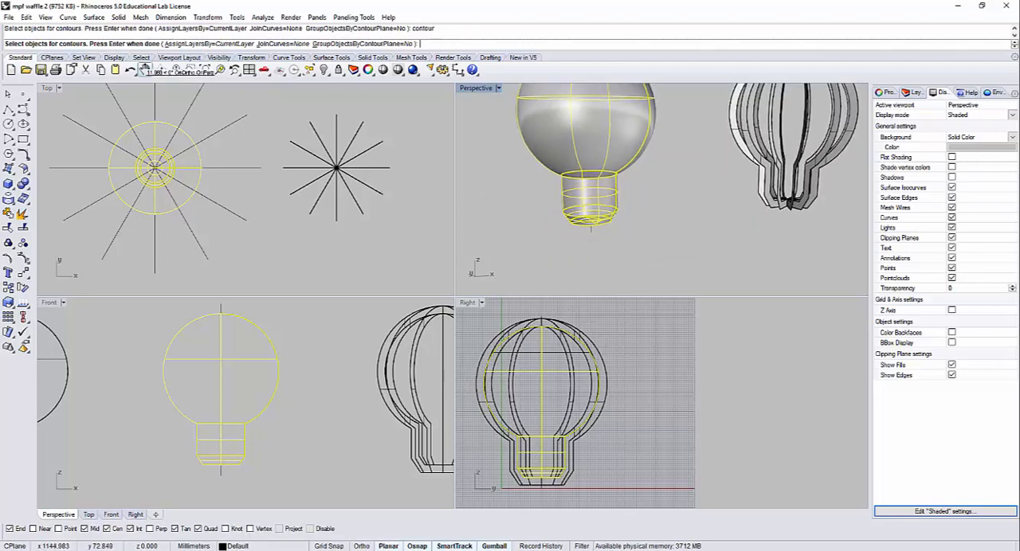
pyautogui.press('Return')
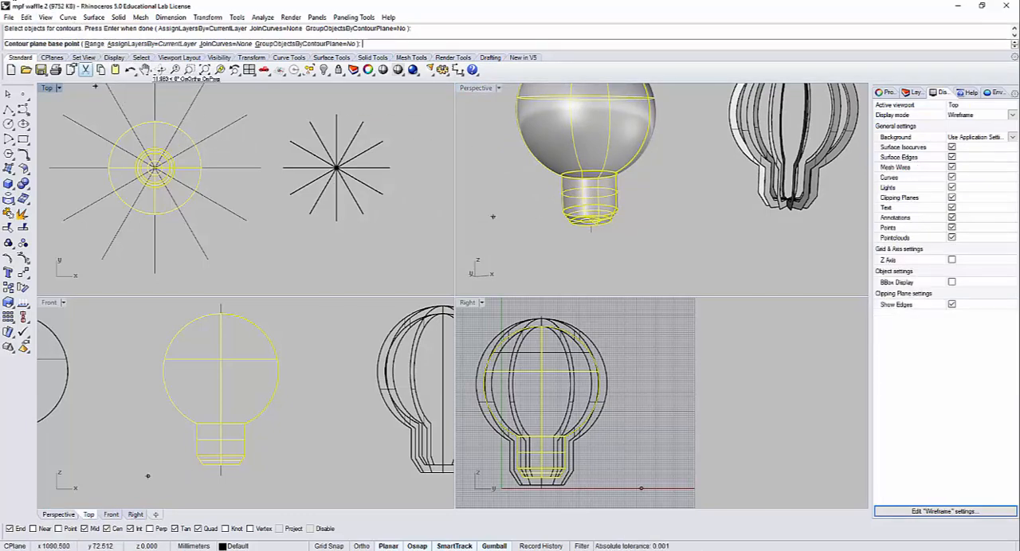
pyautogui.scroll(5, 623, 235)
pyautogui.moveTo(623, 236); pyautogui.dragTo(676, 266, button='right')
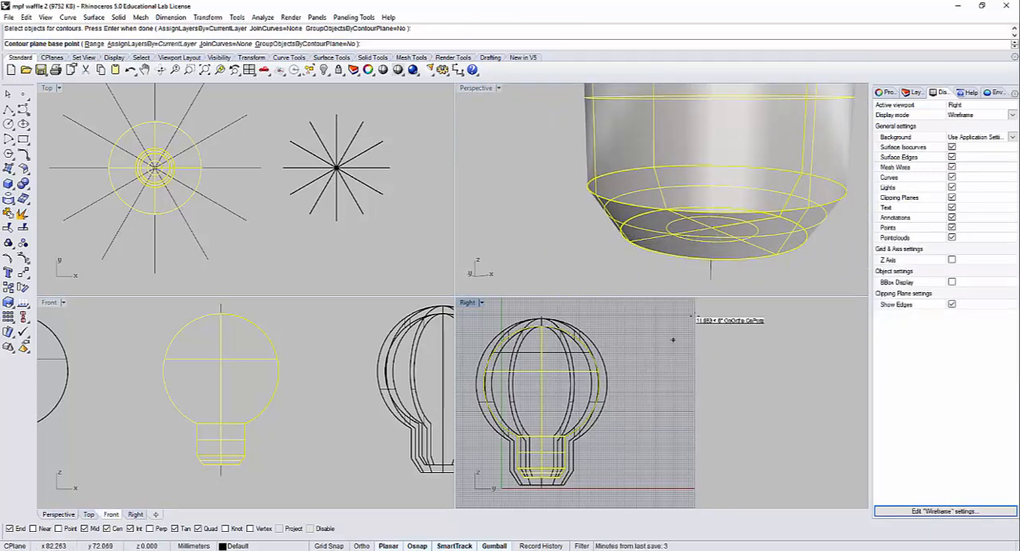
pyautogui.click(712, 229)
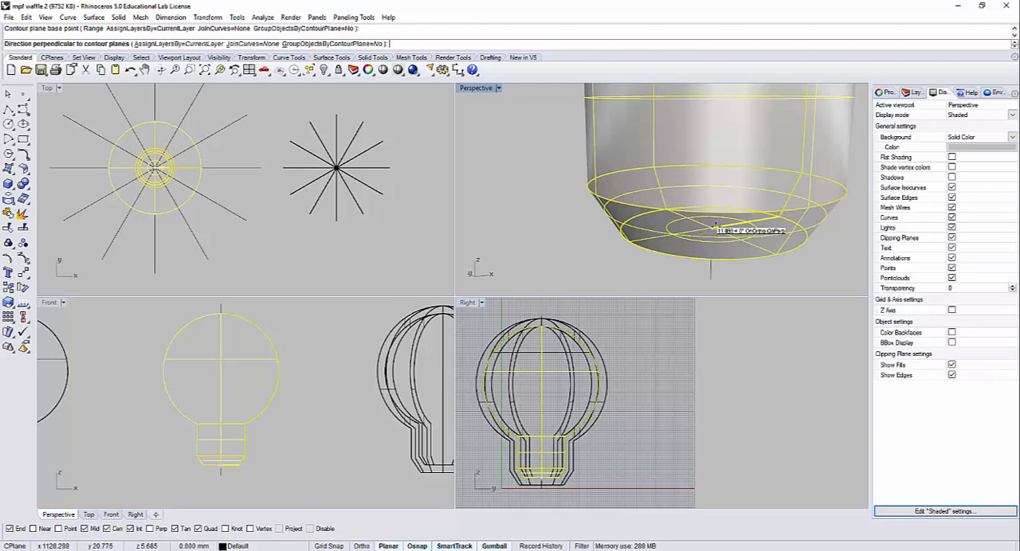
pyautogui.scroll(-10, 714, 227)
pyautogui.moveTo(712, 103); pyautogui.dragTo(693, 223, button='right')
pyautogui.scroll(7, 685, 224)
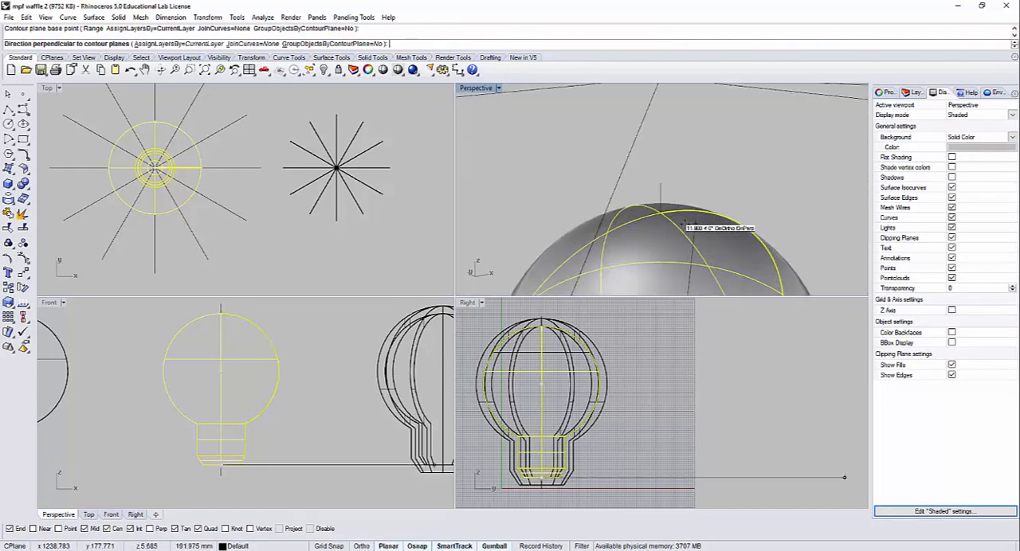
pyautogui.click(221, 309)
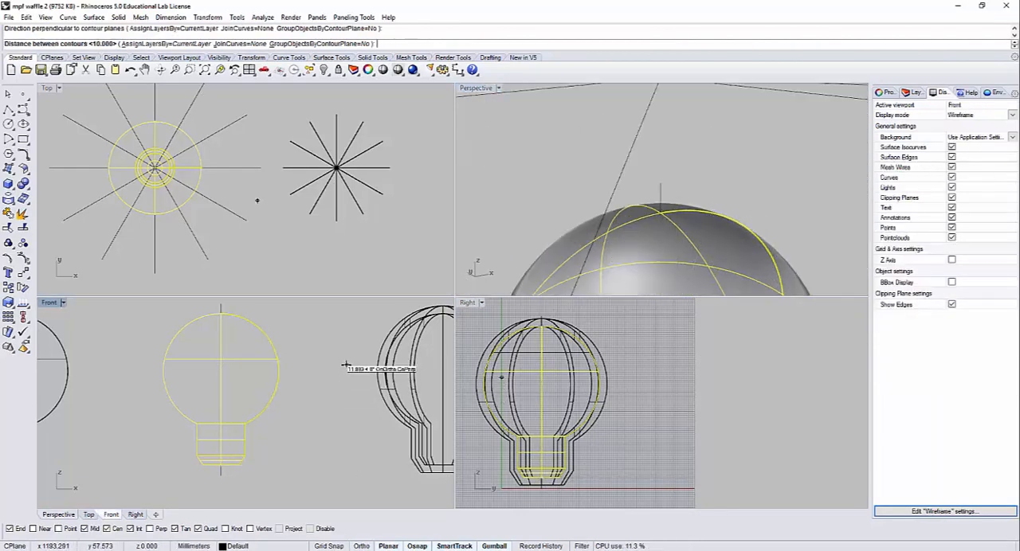
pyautogui.press('Return')
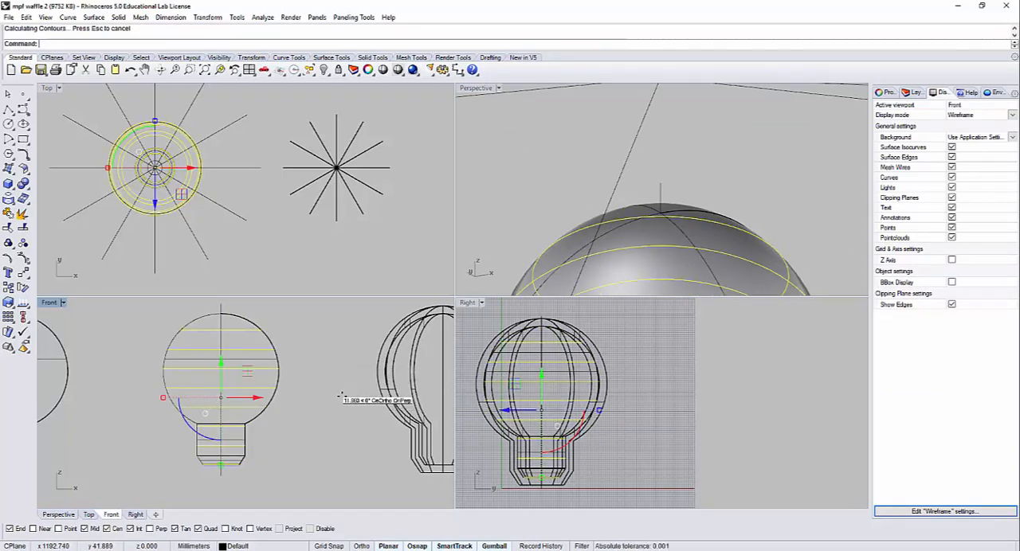
# Step: Inspect the bulb's contour curves in Perspective beside the radial rib array
pyautogui.scroll(-4, 341, 396)
pyautogui.scroll(-5, 624, 198)
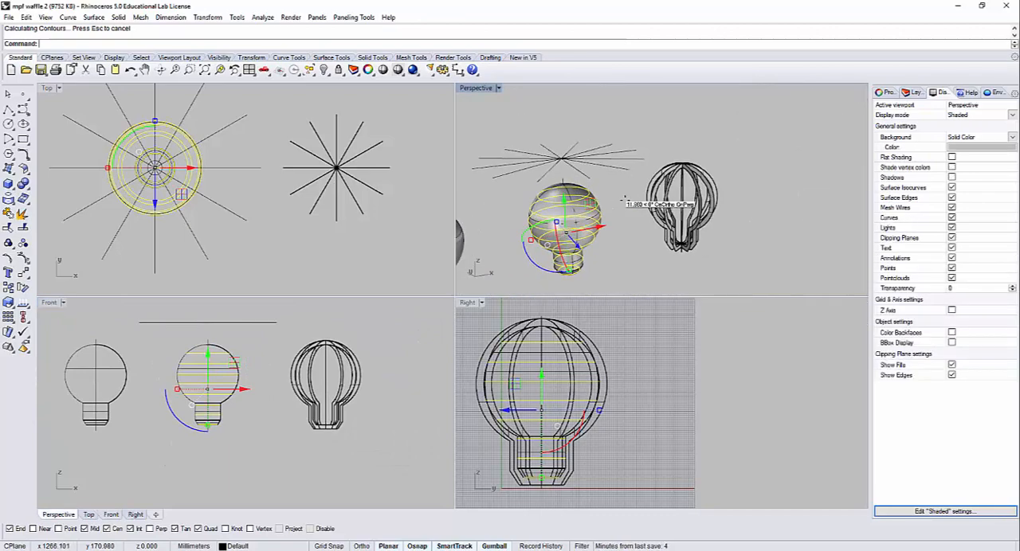
pyautogui.moveTo(624, 199); pyautogui.dragTo(710, 187, button='right')
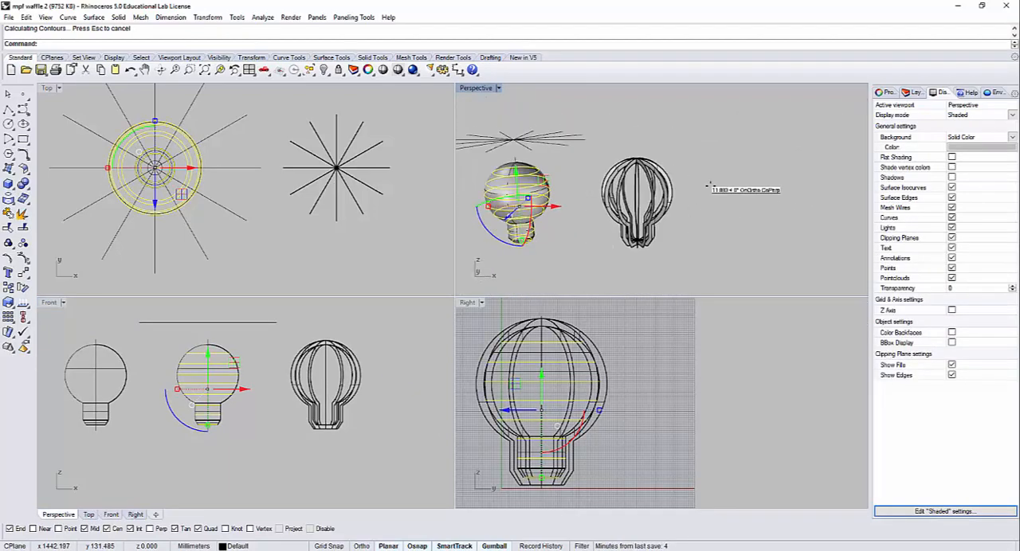
pyautogui.scroll(4, 585, 188)
pyautogui.scroll(-3, 585, 188)
pyautogui.scroll(3, 585, 188)
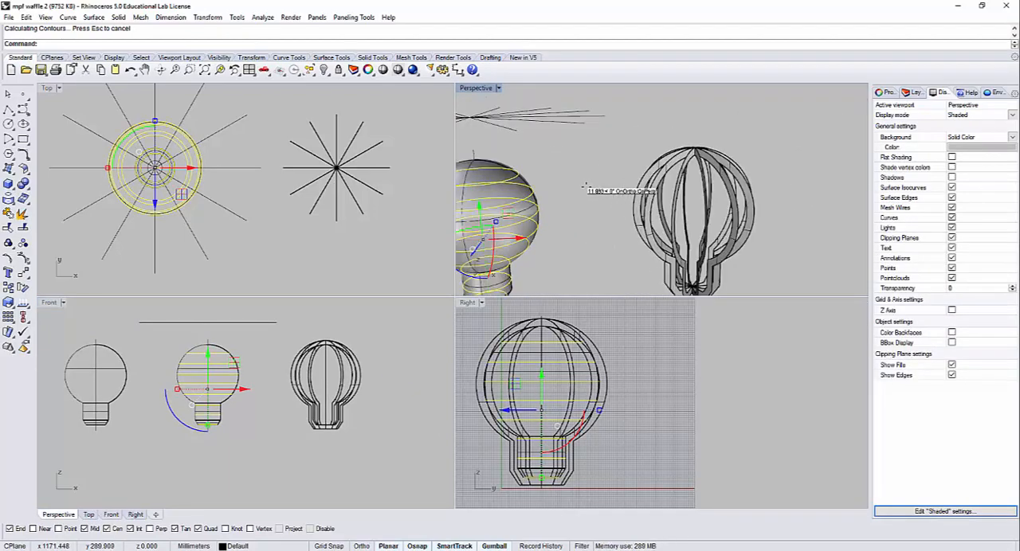
pyautogui.moveTo(584, 188); pyautogui.dragTo(619, 205, button='right')
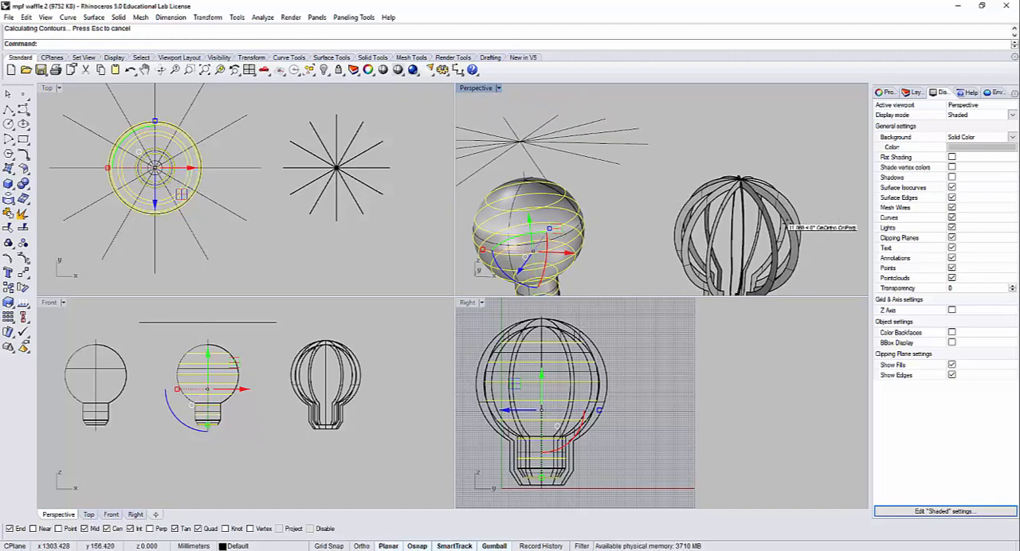
pyautogui.keyDown('shift'); pyautogui.moveTo(785, 223); pyautogui.dragTo(742, 162, button='right'); pyautogui.keyUp('shift')
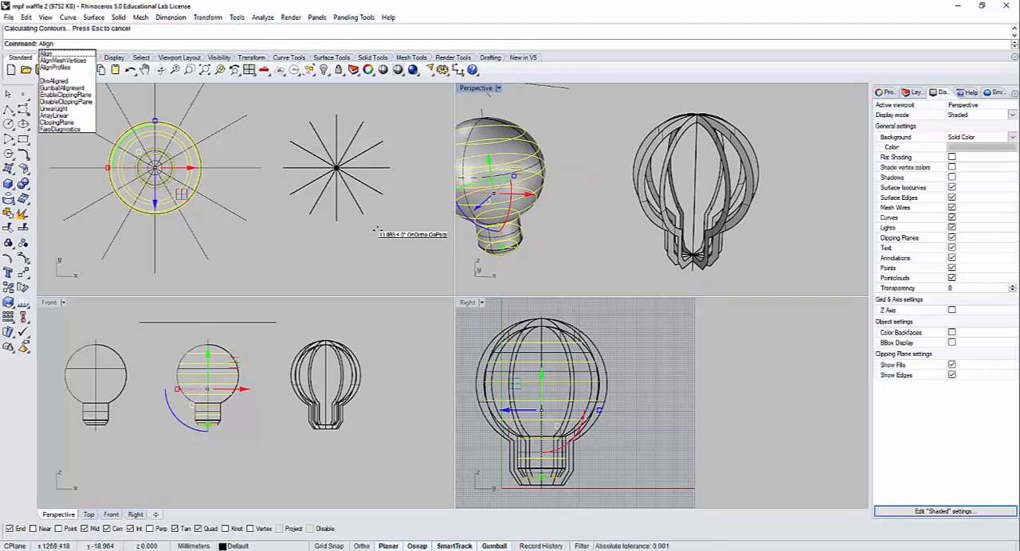
# Step: Try aligning the contour curves in the Top view with Bottom alignment and with Left alignment, and undo both
pyautogui.press('Return')
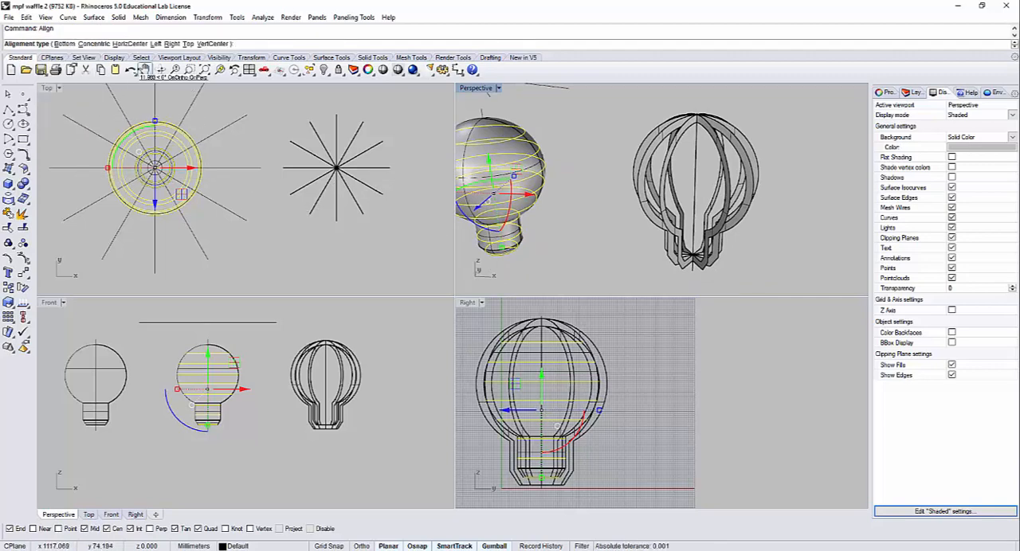
pyautogui.click(58, 44)
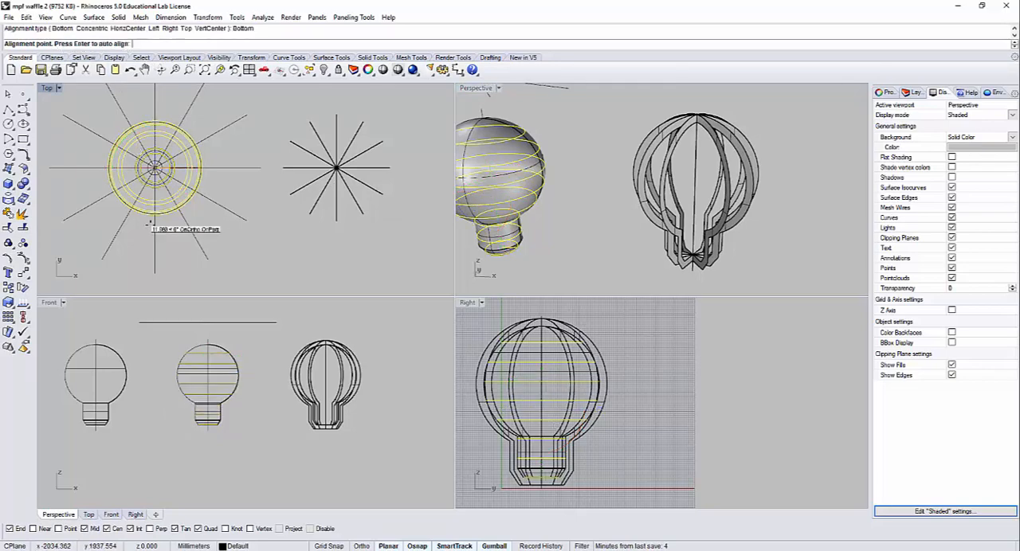
pyautogui.click(171, 274)
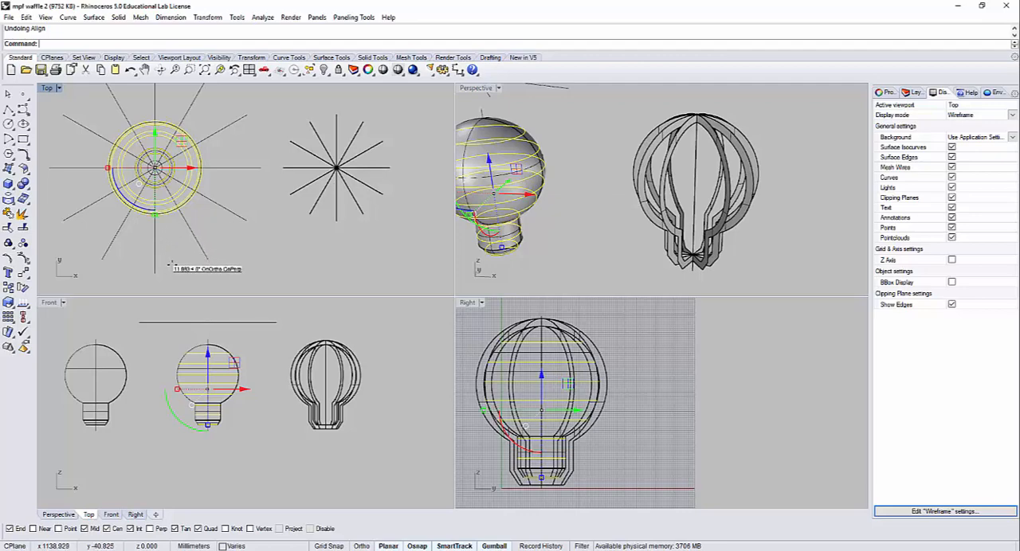
pyautogui.press('Return')
pyautogui.click(156, 43)
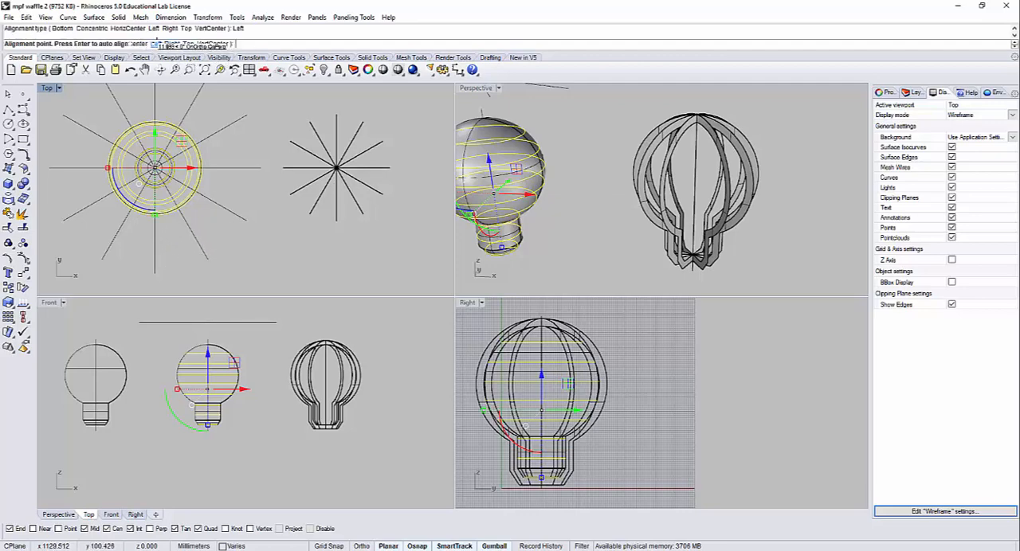
pyautogui.click(47, 169)
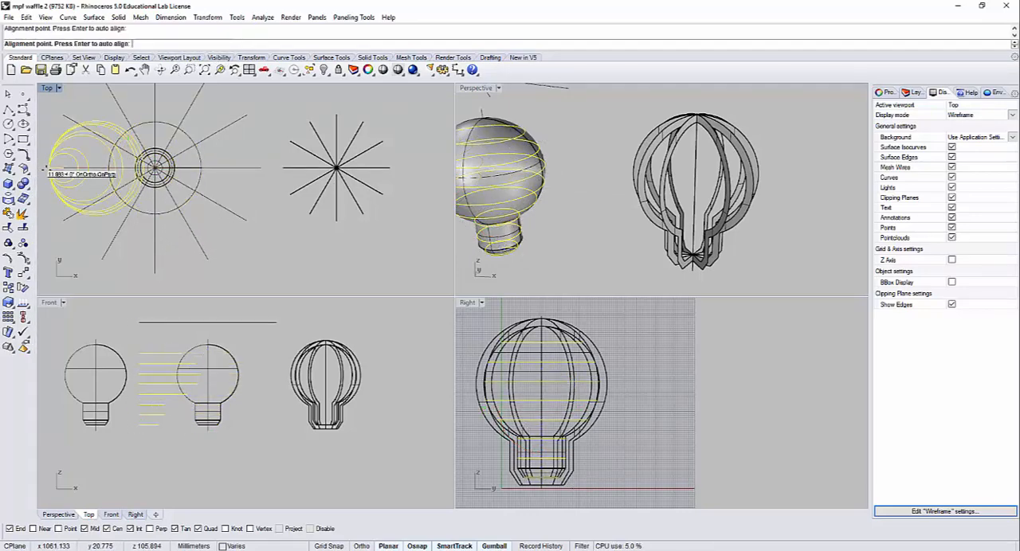
pyautogui.hotkey('ctrl', 'z')
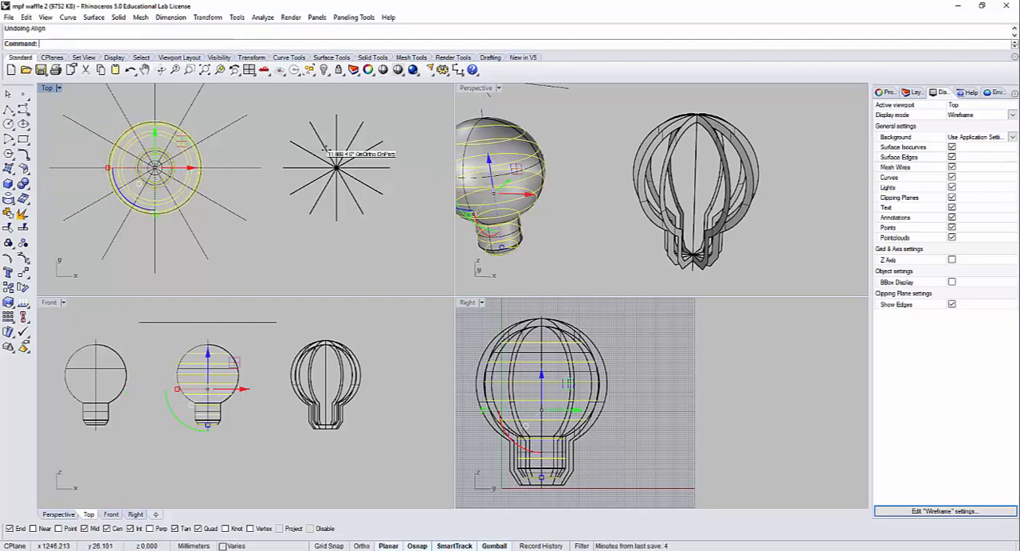
# Step: Try VertCenter alignment of the contour curves to the radial rib array in the Top view, and undo it
pyautogui.rightClick(271, 103)
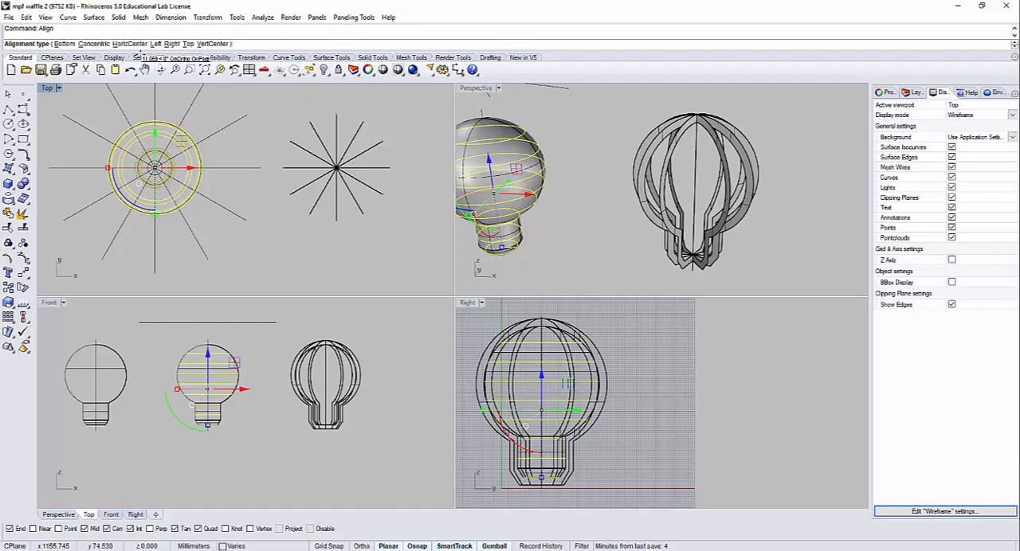
pyautogui.click(204, 44)
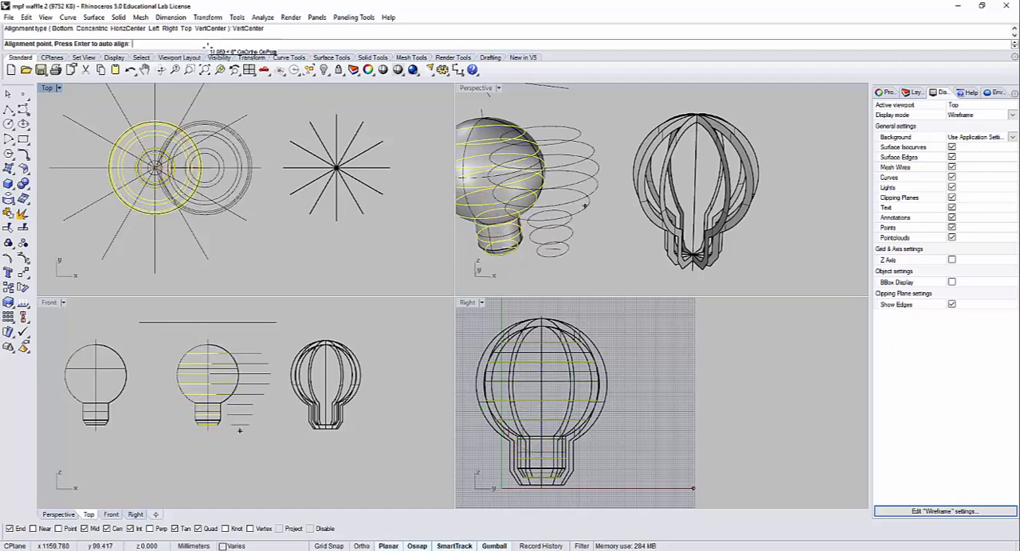
pyautogui.click(334, 113)
pyautogui.press('Escape')
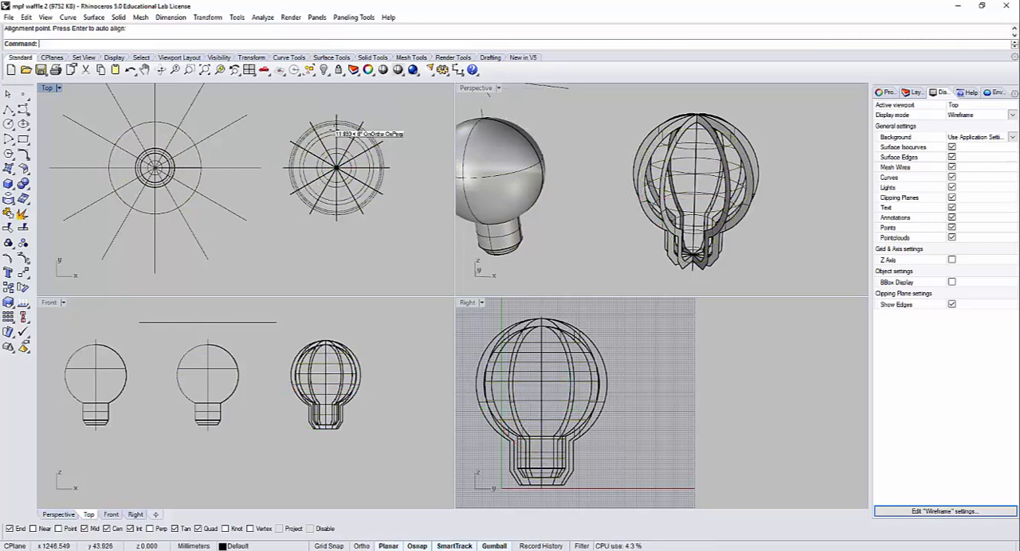
pyautogui.hotkey('ctrl', 'z')
# Step: Align the contour curves to the radial rib array with VertCenter, using the vertical rib in the Top view as the alignment point
pyautogui.press('Return')
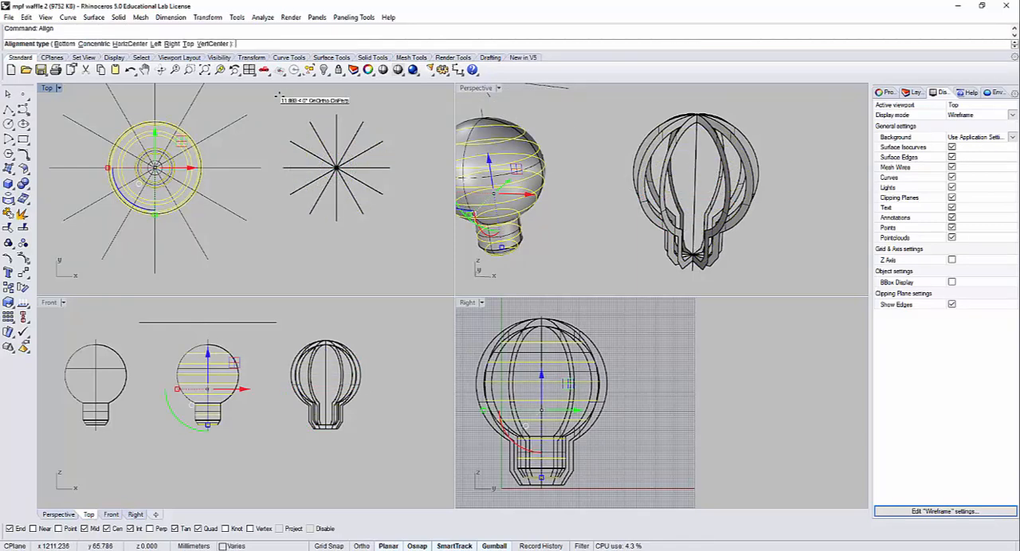
pyautogui.click(212, 44)
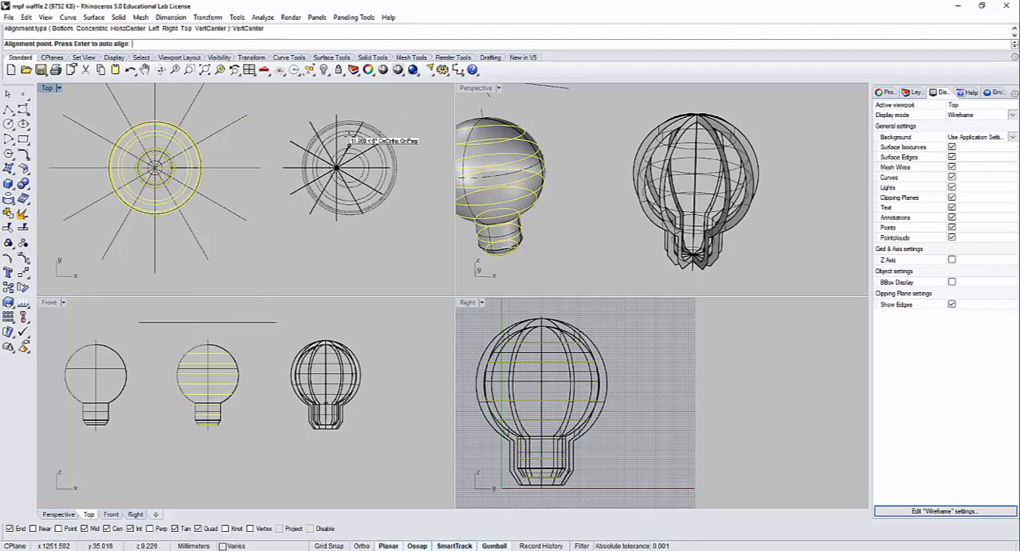
pyautogui.click(338, 118)
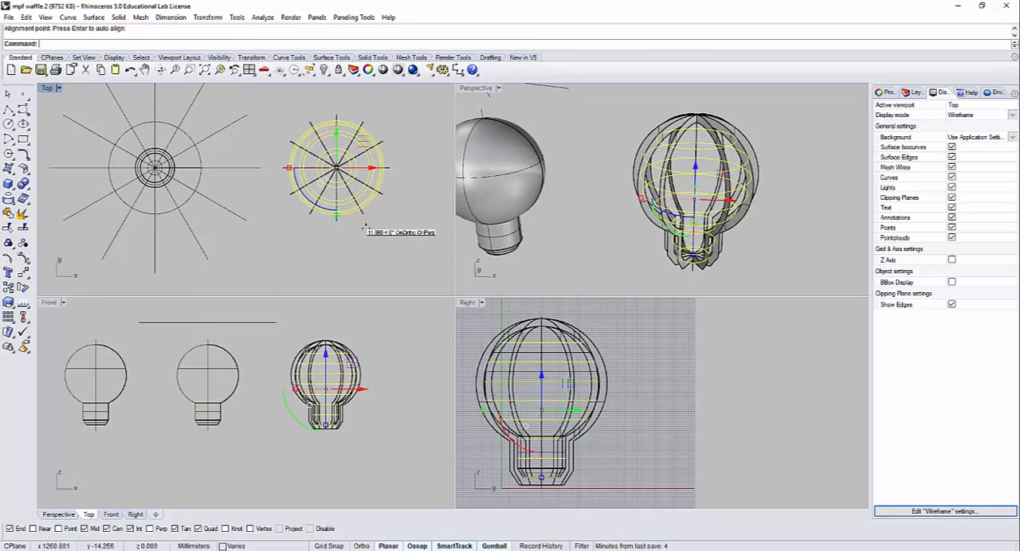
pyautogui.press('Escape')
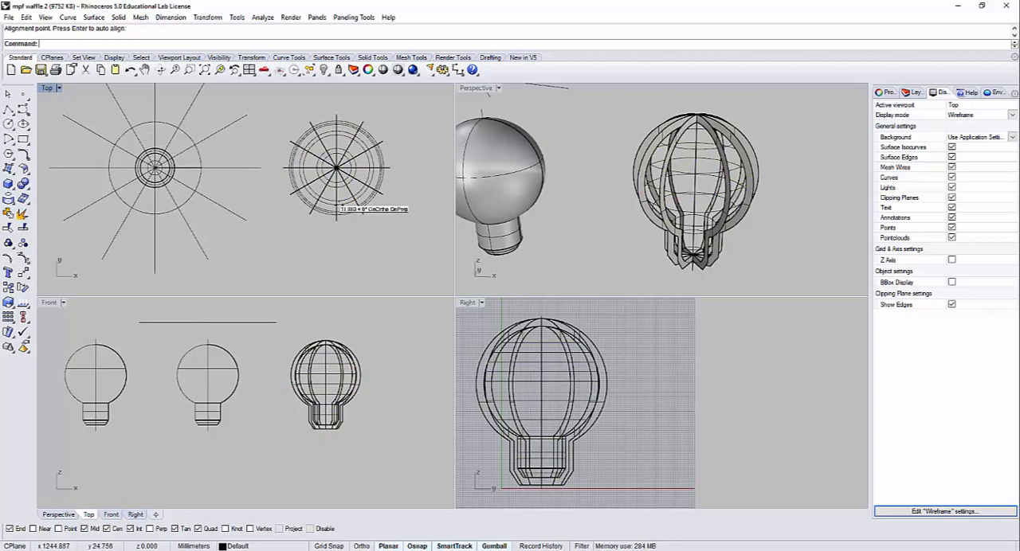
# Step: In a maximized Perspective view, offset the uppermost contour curve by 4 mm on both sides, checking the ring layout against the bulb lamp photo
pyautogui.doubleClick(482, 88)
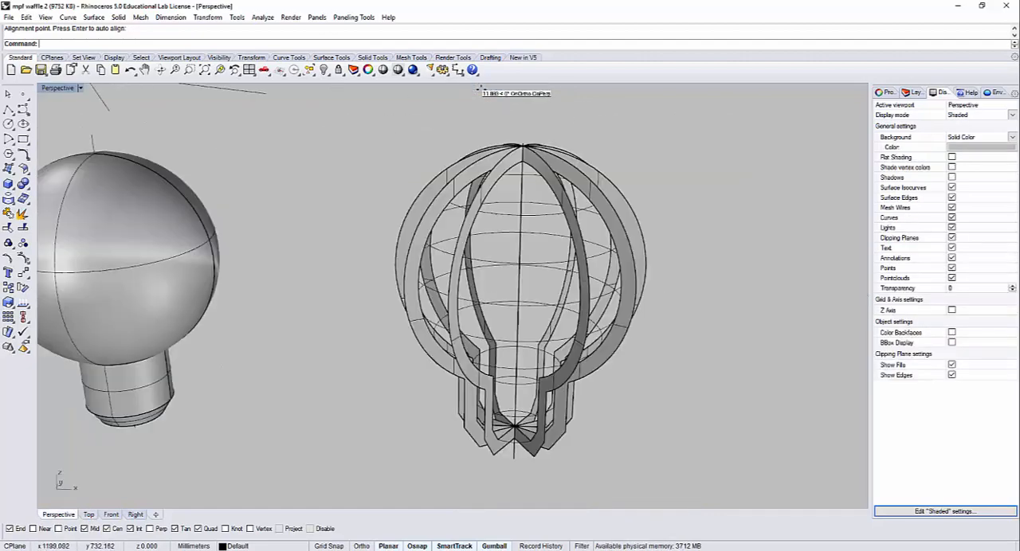
pyautogui.moveTo(527, 236)
pyautogui.mouseDown(button='right')
pyautogui.moveTo(524, 174)
pyautogui.moveTo(529, 309)
pyautogui.moveTo(468, 220)
pyautogui.moveTo(467, 196)
pyautogui.moveTo(466, 206)
pyautogui.moveTo(482, 167)
pyautogui.moveTo(529, 159)
pyautogui.moveTo(462, 146)
pyautogui.moveTo(489, 204)
pyautogui.moveTo(503, 151)
pyautogui.moveTo(543, 244)
pyautogui.mouseUp(button='right')
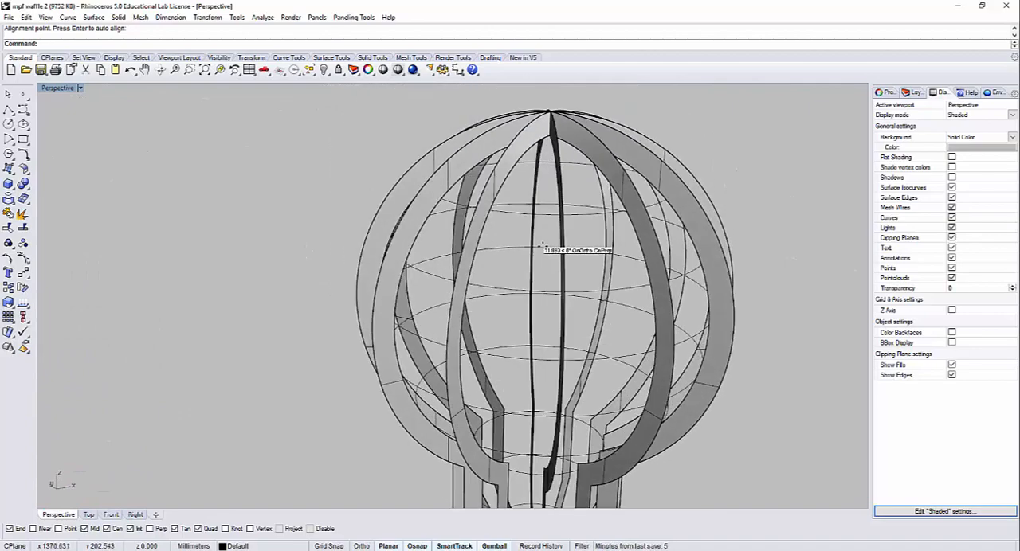
pyautogui.press('Return')
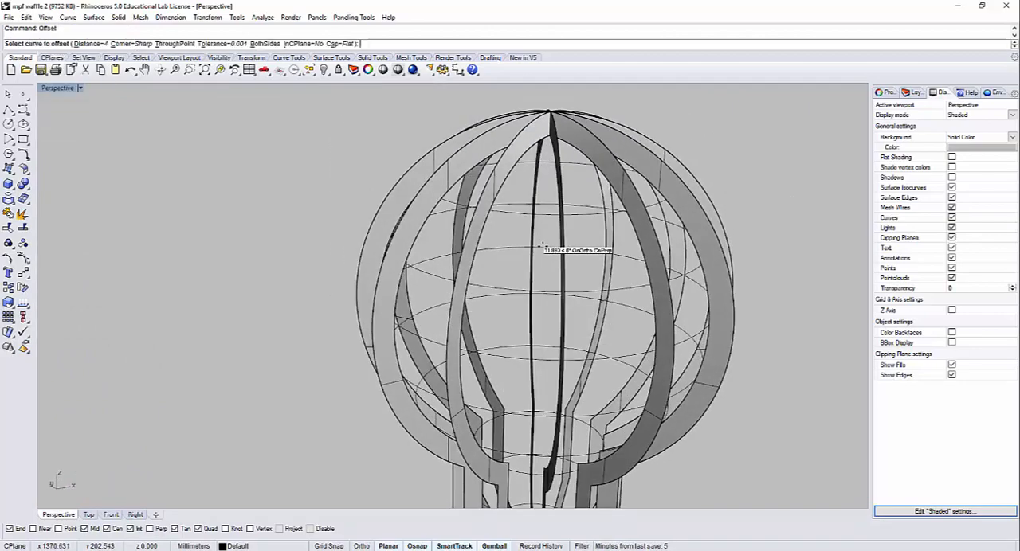
pyautogui.moveTo(546, 232); pyautogui.dragTo(528, 242, button='right')
pyautogui.click(528, 243)
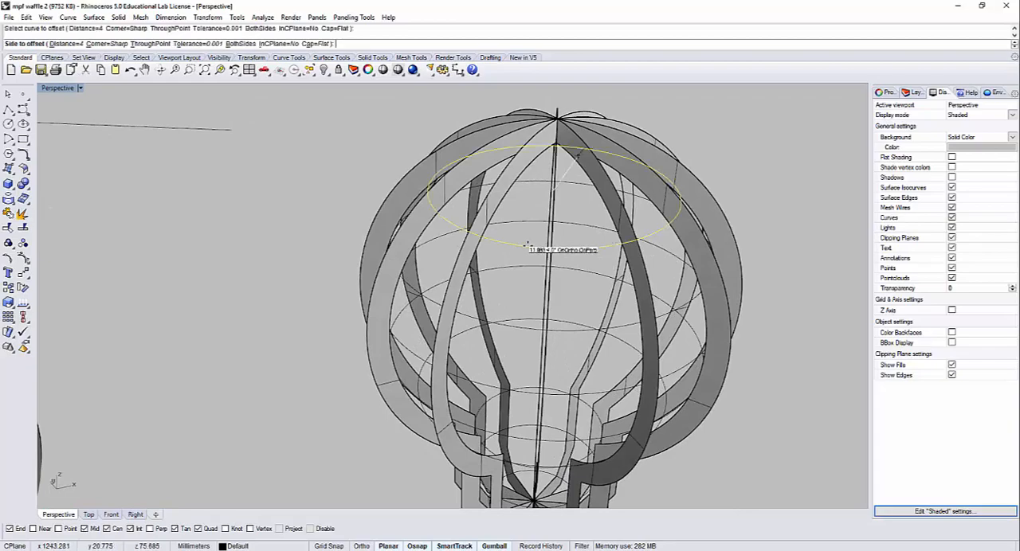
pyautogui.moveTo(170, 126); pyautogui.dragTo(244, 192, button='right')
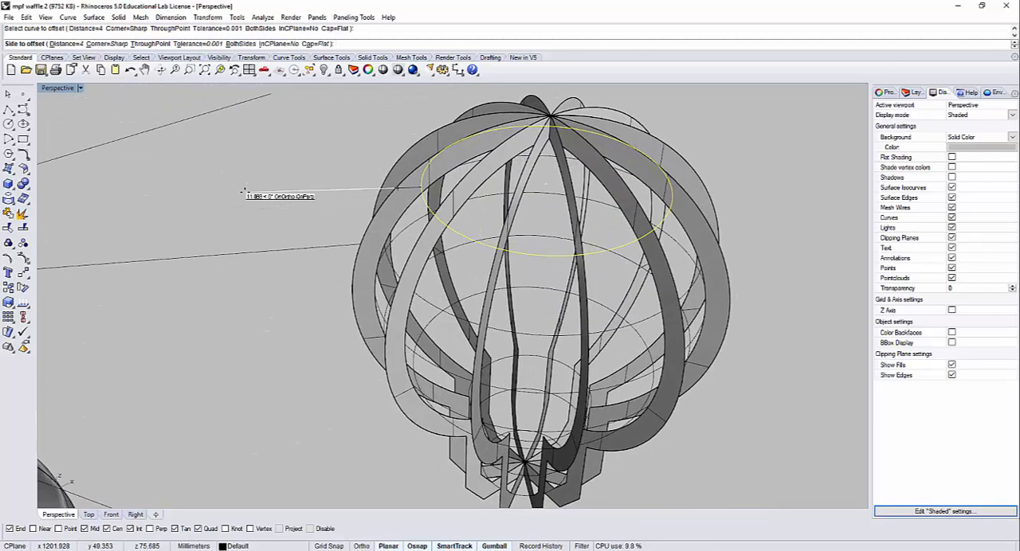
pyautogui.hotkey('alt', 'Tab')
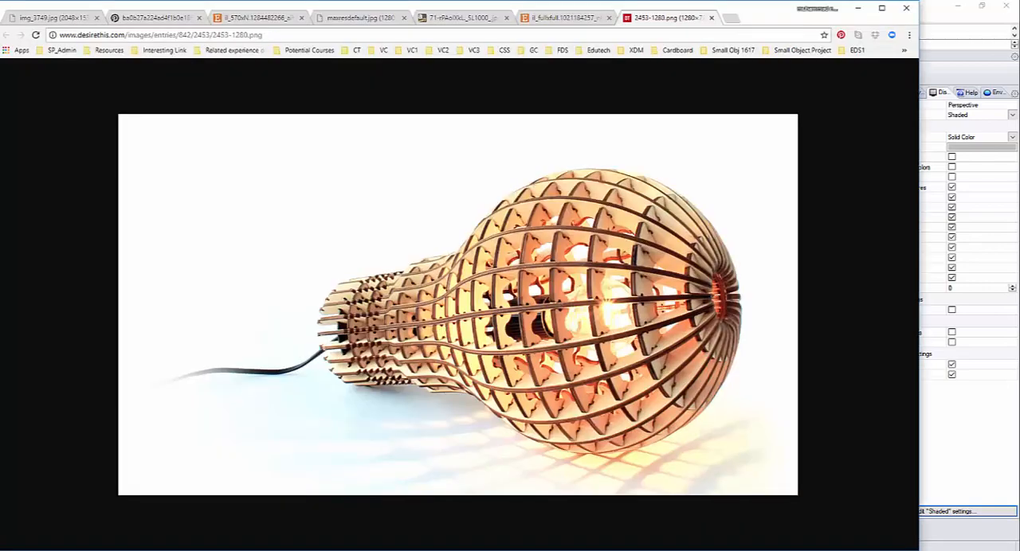
pyautogui.click(923, 14)
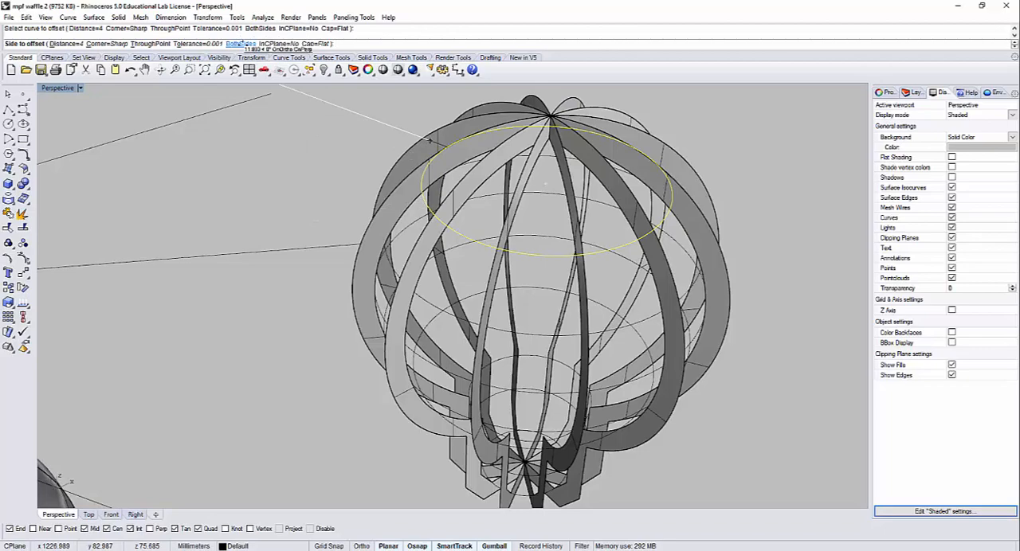
pyautogui.click(291, 219)
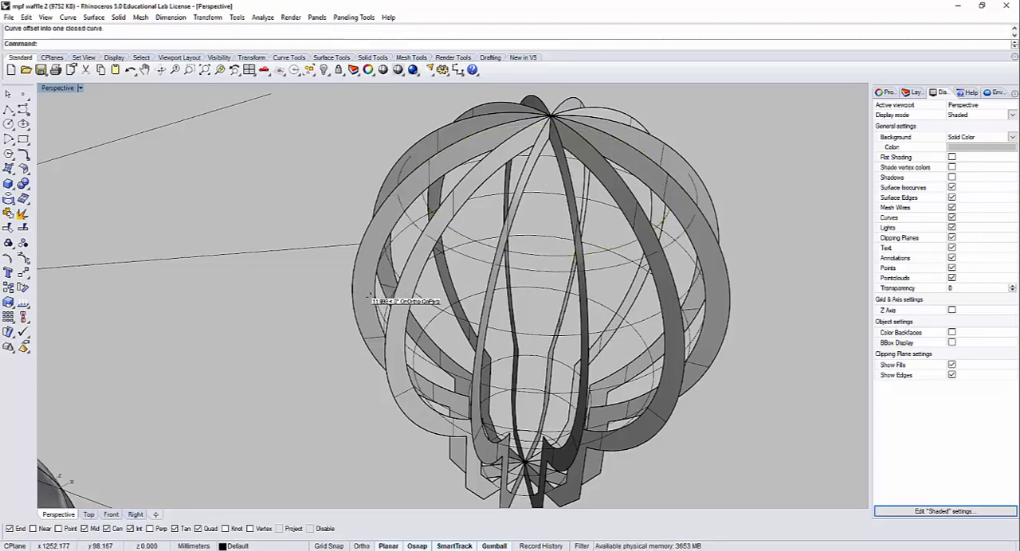
# Step: Offset the remaining contour curves of the bulb's round body outward by 4 mm, down to the lowest one above the neck
pyautogui.moveTo(437, 307); pyautogui.dragTo(452, 279, button='right')
pyautogui.click(458, 270)
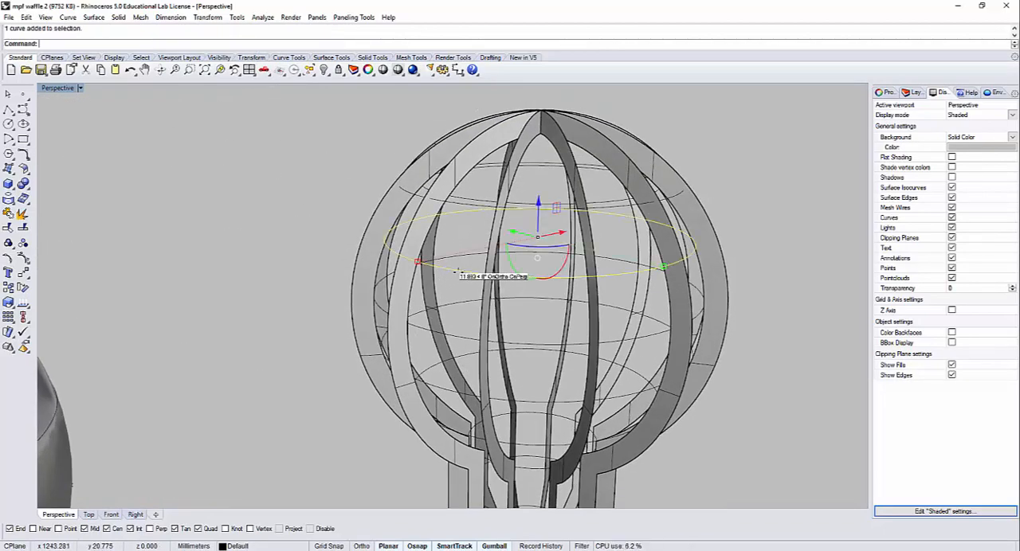
pyautogui.moveTo(294, 242); pyautogui.dragTo(518, 422)
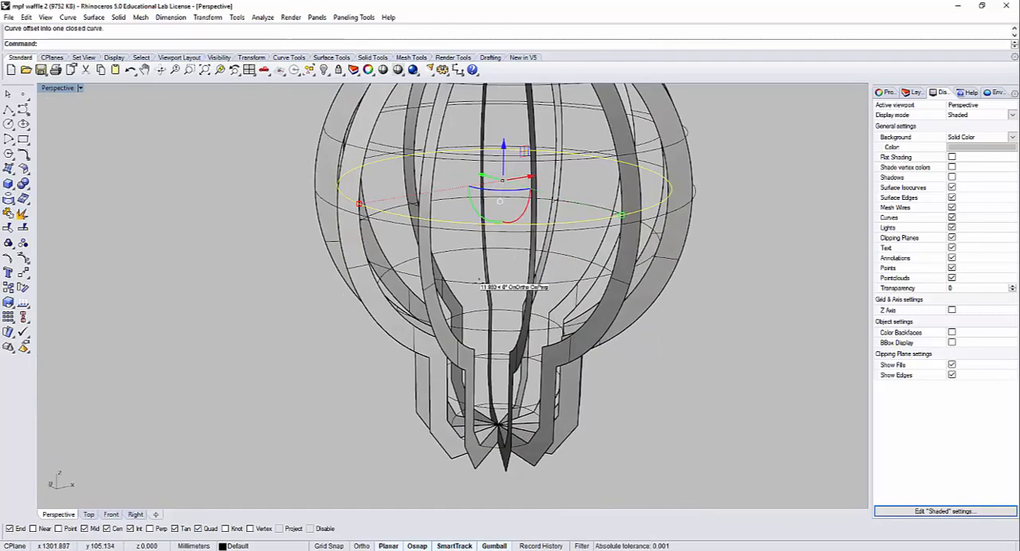
pyautogui.press('Return')
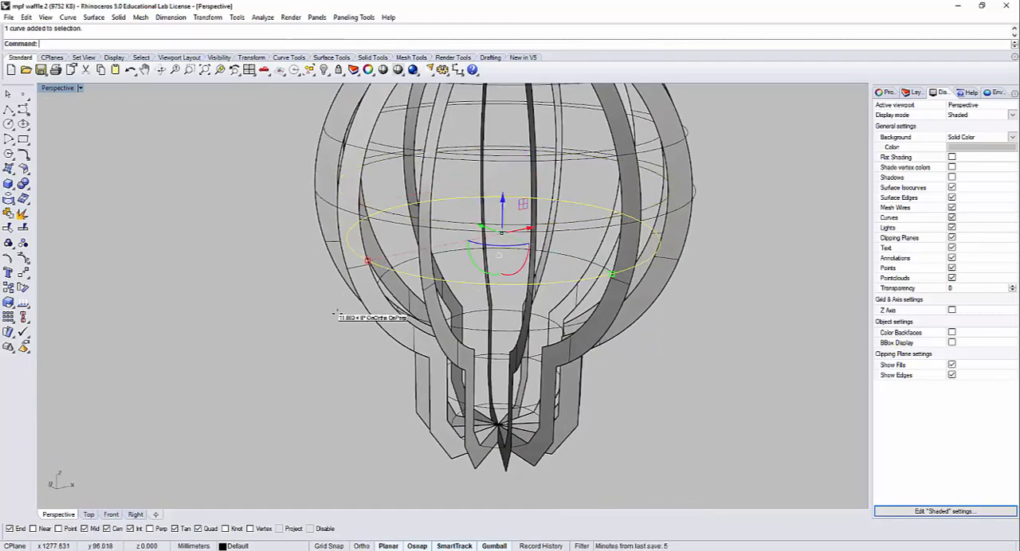
pyautogui.click(264, 300)
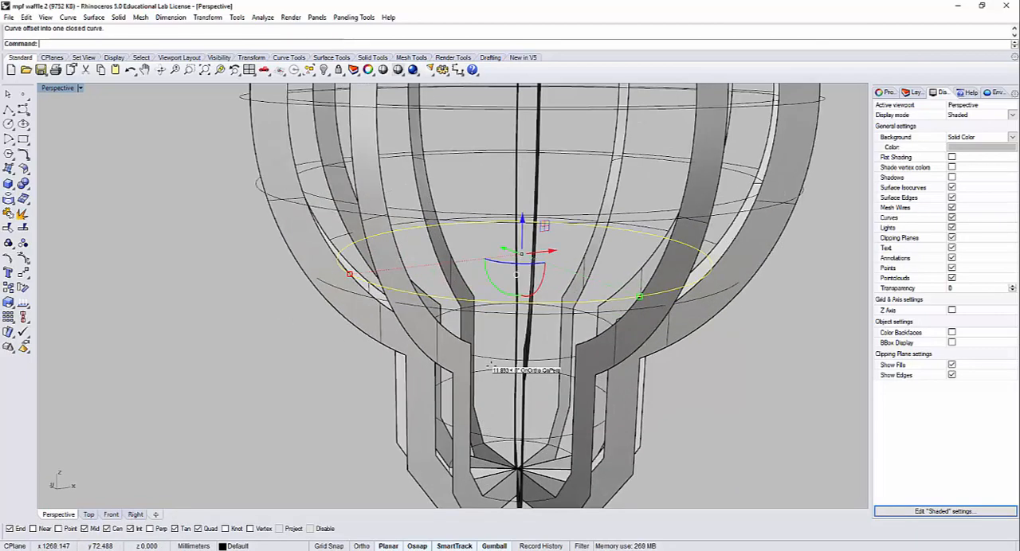
# Step: Offset the contour curve at the top of the neck and the one around the base outward by 4 mm
pyautogui.press('Return')
pyautogui.click(495, 356)
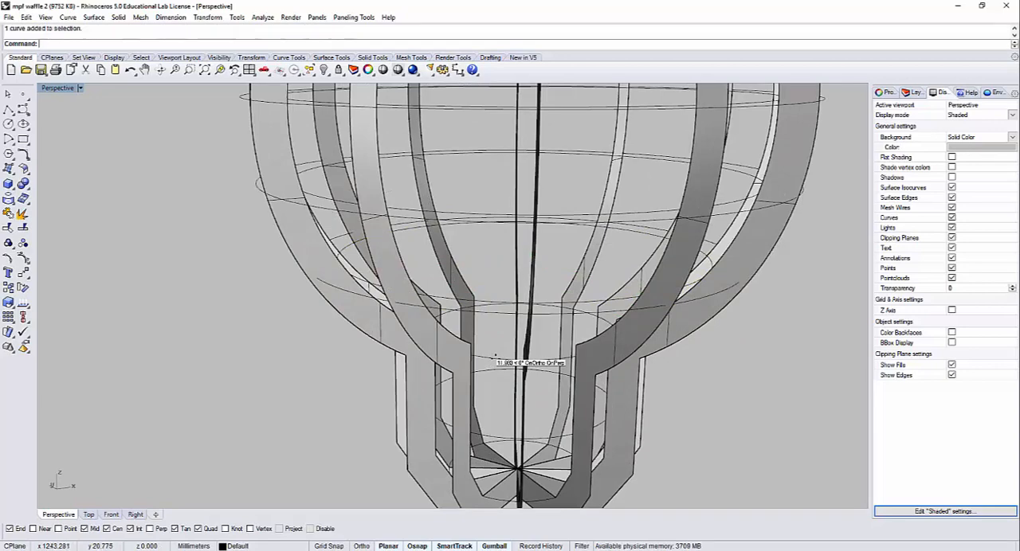
pyautogui.press('Return')
pyautogui.click(322, 390)
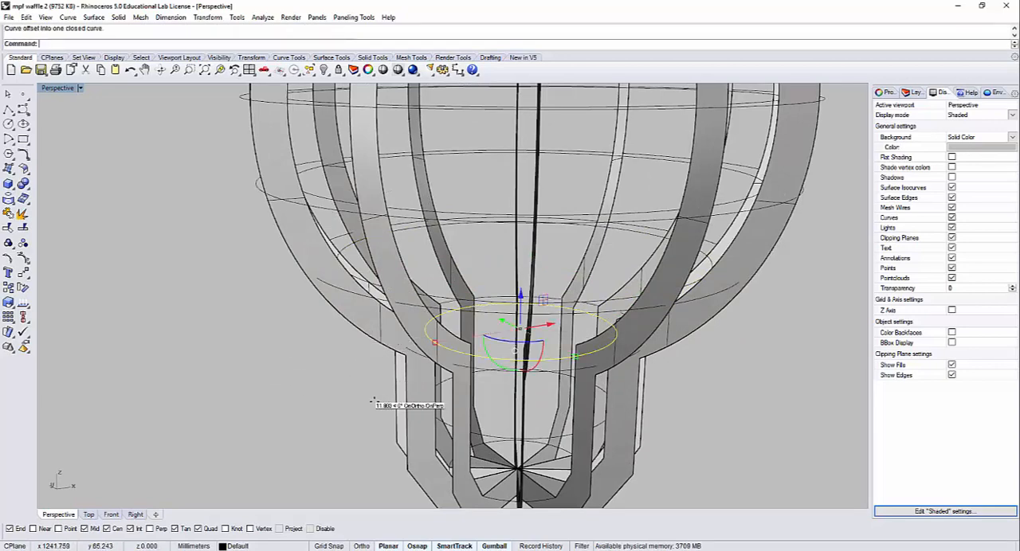
pyautogui.press('Return')
pyautogui.scroll(3, 375, 394)
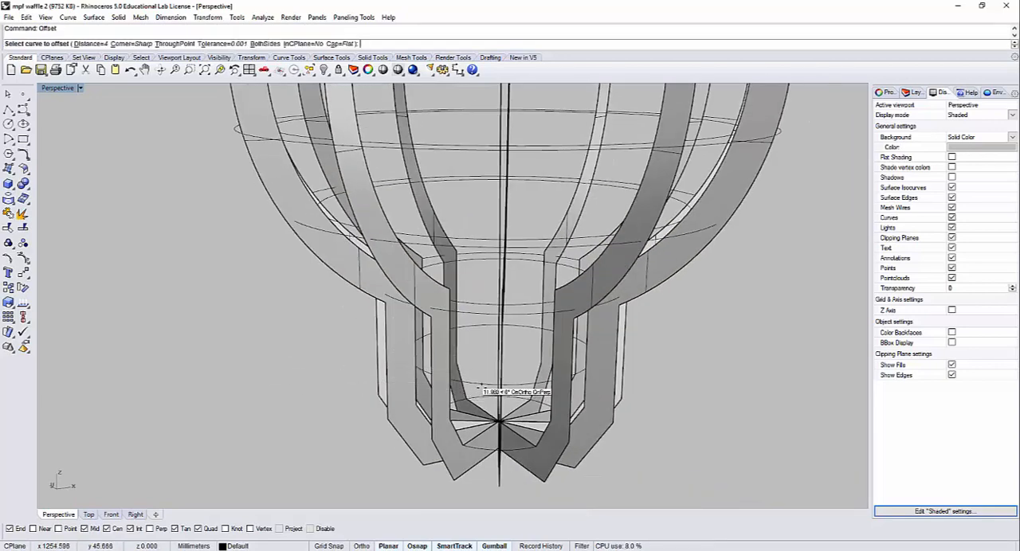
pyautogui.click(482, 387)
pyautogui.press('Escape')
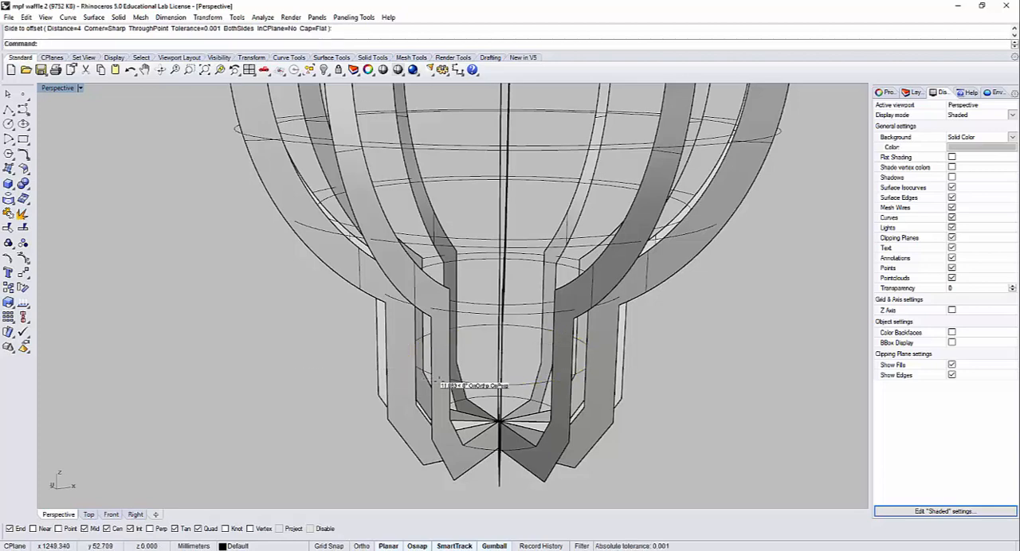
pyautogui.click(268, 375)
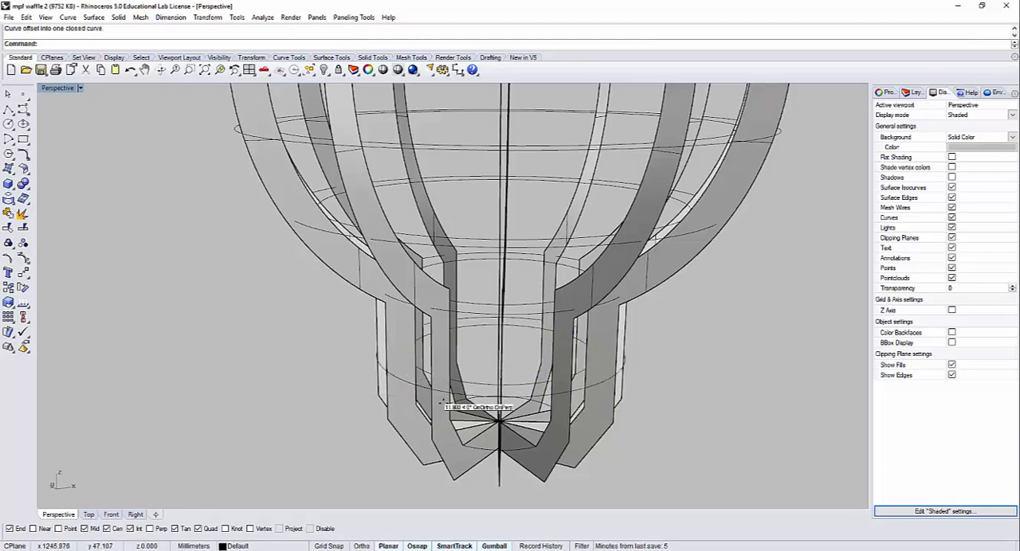
pyautogui.moveTo(444, 402); pyautogui.dragTo(490, 403, button='right')
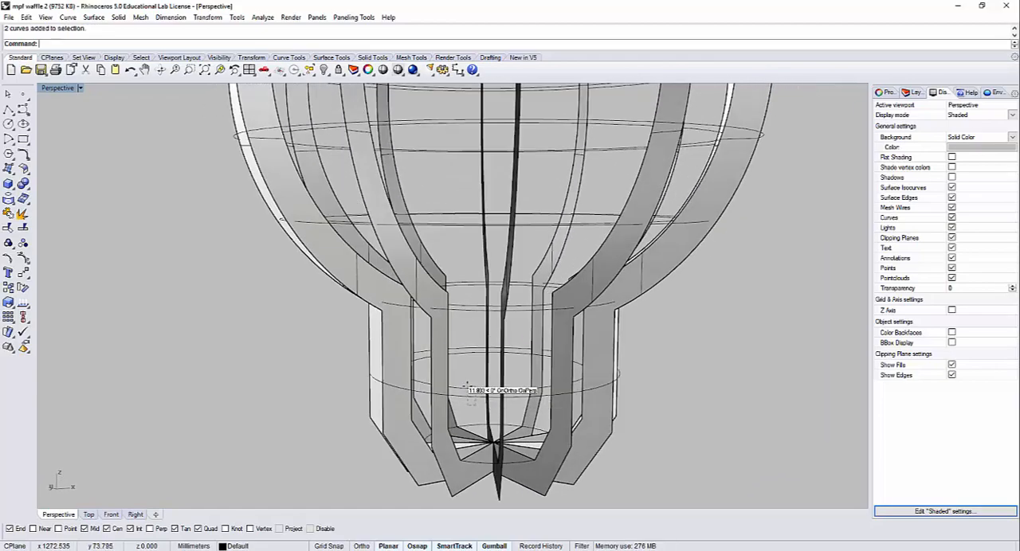
pyautogui.click(468, 384)
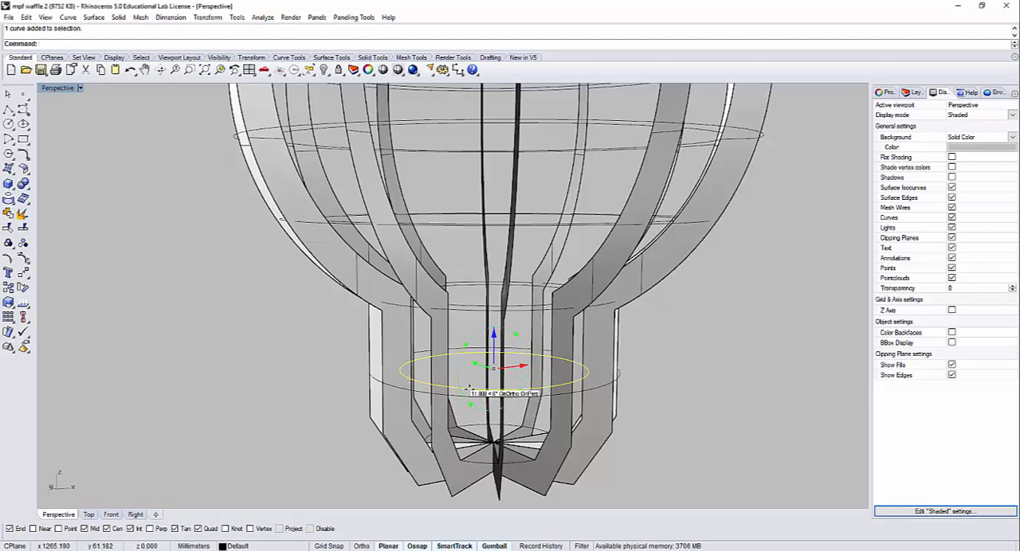
pyautogui.moveTo(468, 405); pyautogui.dragTo(467, 387)
pyautogui.hotkey('ctrl', 'z')
pyautogui.press('Escape')
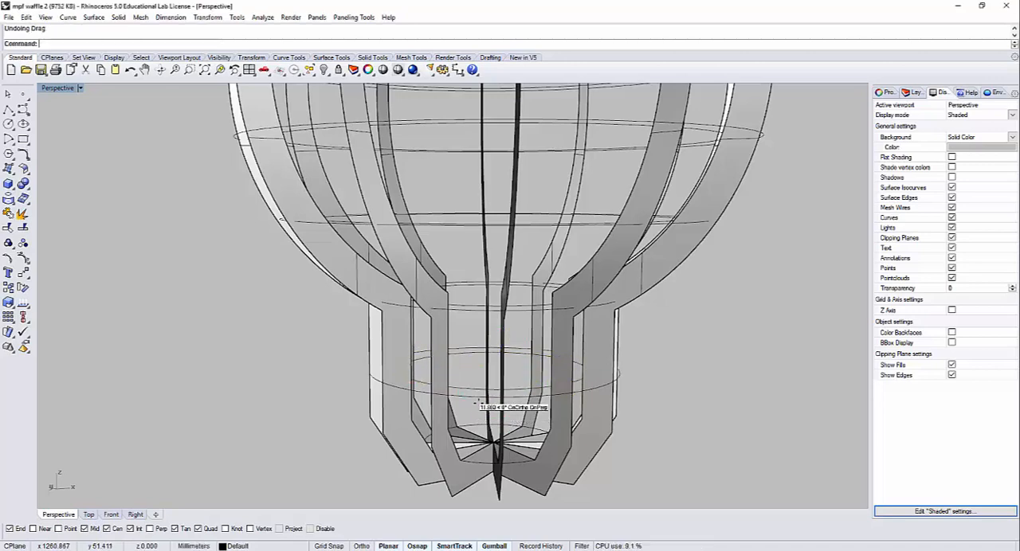
# Step: Create flat ring surfaces with PlanarSrf from all the inner and outer ring curve pairs, from the base up to the uppermost ring
pyautogui.click(469, 382)
pyautogui.moveTo(461, 297); pyautogui.dragTo(464, 270)
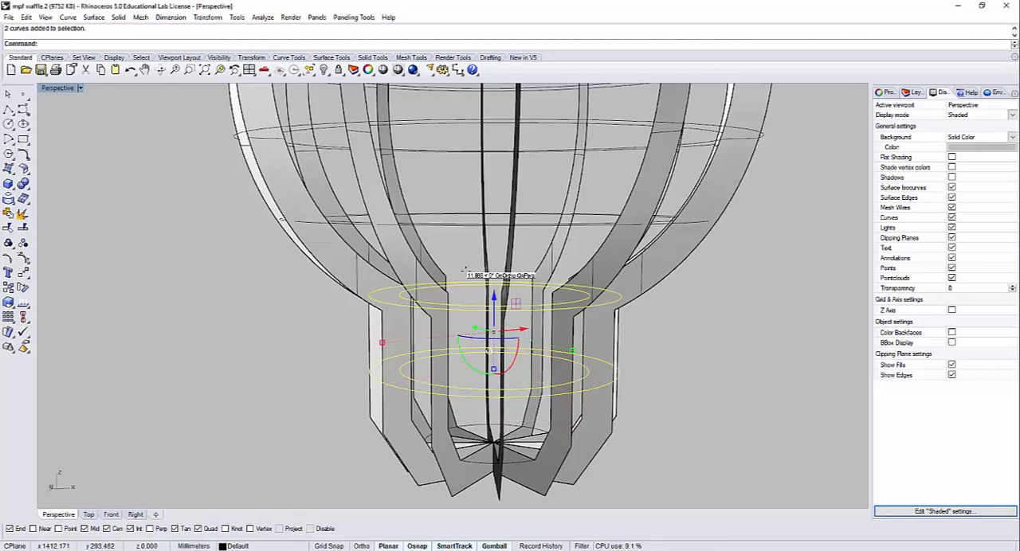
pyautogui.moveTo(449, 211); pyautogui.dragTo(447, 204)
pyautogui.keyDown('shift'); pyautogui.moveTo(463, 183); pyautogui.dragTo(471, 302, button='right'); pyautogui.keyUp('shift')
pyautogui.moveTo(472, 301); pyautogui.dragTo(451, 247)
pyautogui.hotkey('ctrl', 'z')
pyautogui.moveTo(461, 288); pyautogui.dragTo(448, 154)
pyautogui.keyDown('shift'); pyautogui.moveTo(452, 145); pyautogui.dragTo(471, 293, button='right'); pyautogui.keyUp('shift')
pyautogui.moveTo(451, 194); pyautogui.dragTo(479, 255)
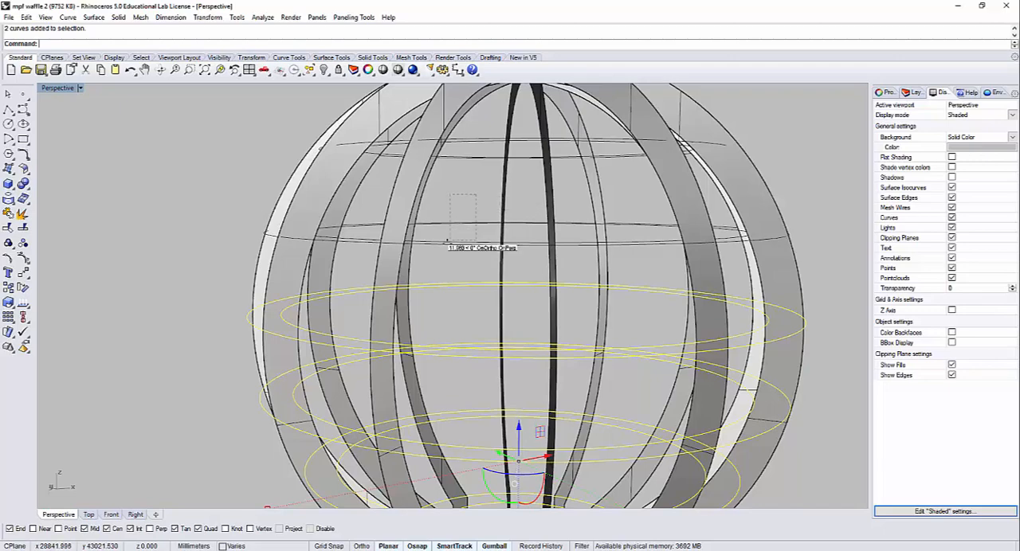
pyautogui.keyDown('shift'); pyautogui.moveTo(447, 241); pyautogui.dragTo(446, 243); pyautogui.keyUp('shift')
pyautogui.keyDown('shift'); pyautogui.moveTo(468, 176); pyautogui.dragTo(450, 239, button='right'); pyautogui.keyUp('shift')
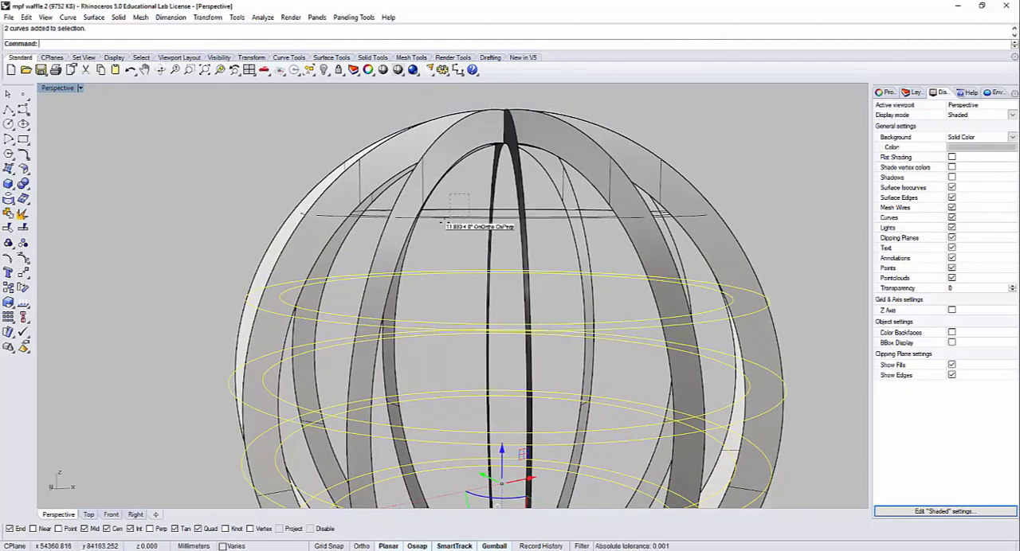
pyautogui.keyDown('shift'); pyautogui.moveTo(443, 223); pyautogui.dragTo(436, 232); pyautogui.keyUp('shift')
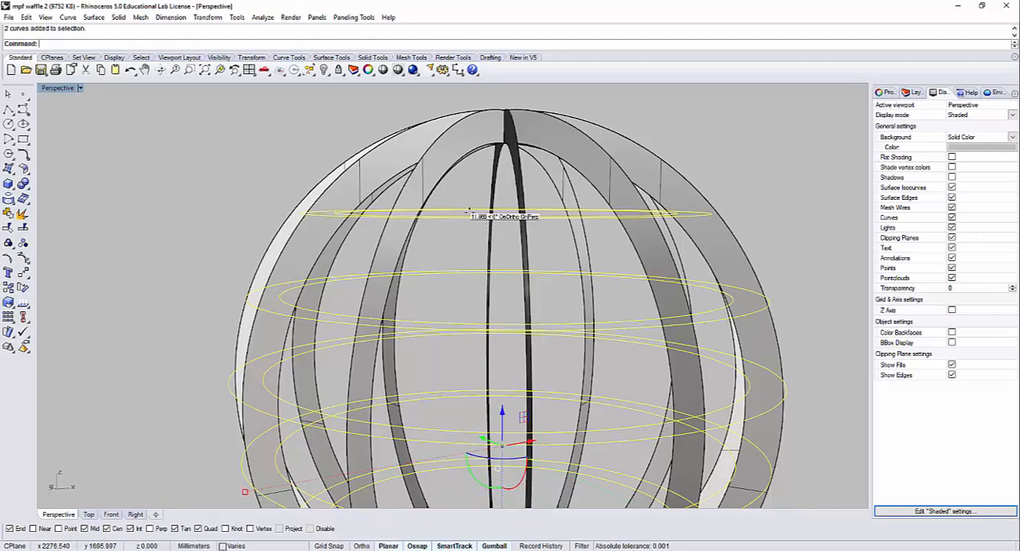
pyautogui.scroll(-3, 469, 211)
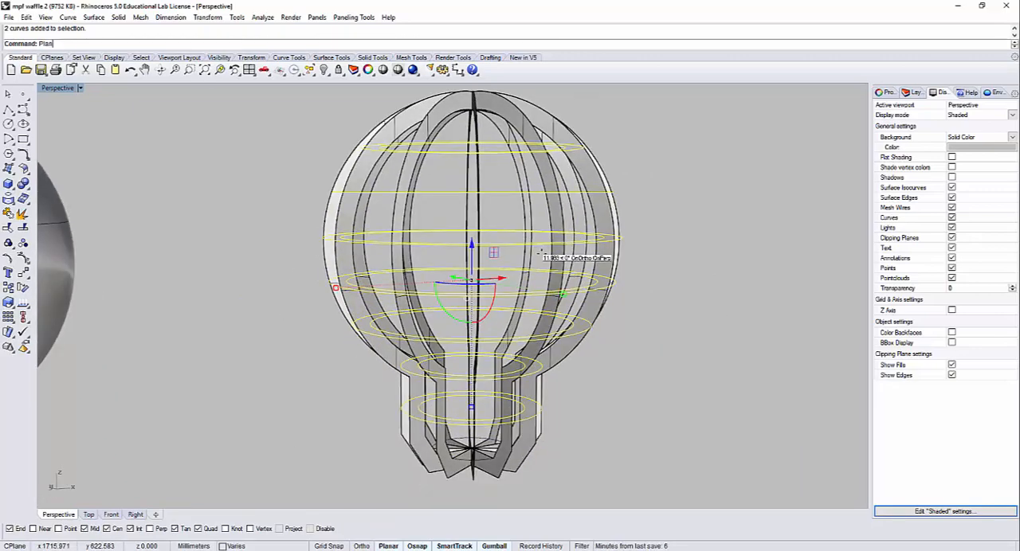
pyautogui.write('Srf')
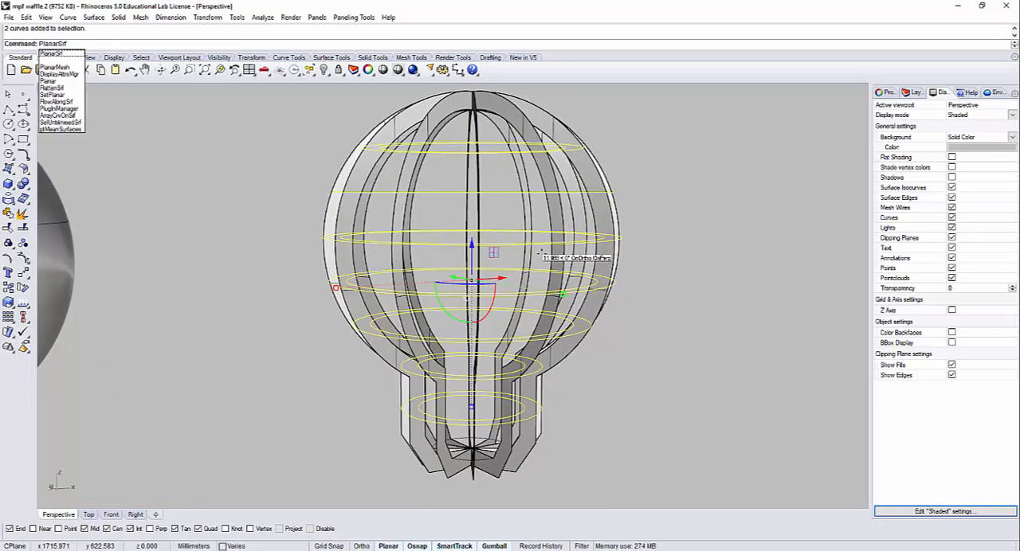
pyautogui.press('Return')
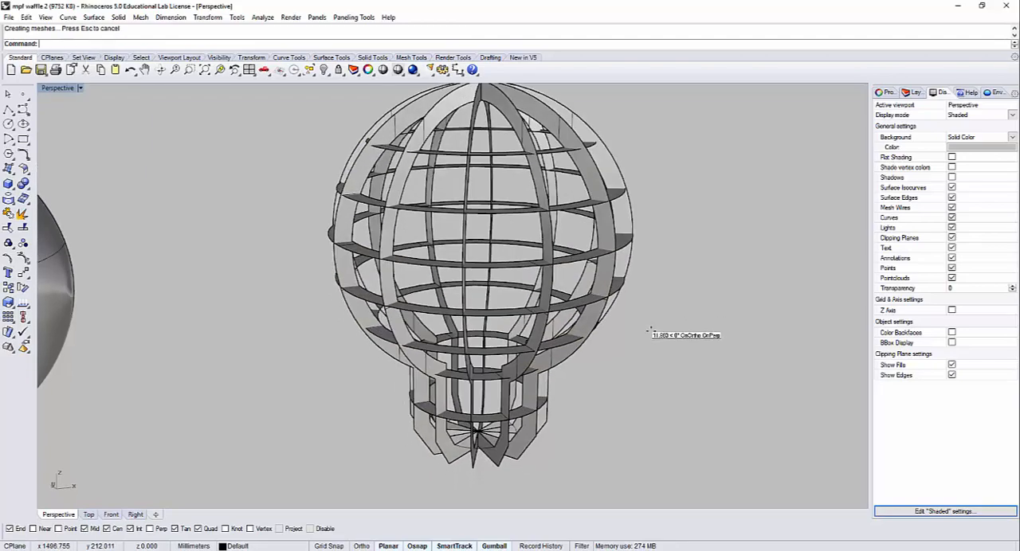
# Step: Draw a circle of about 4.8 mm radius centred where the radial ribs meet at the lamp's base, sizing it in the Top view
pyautogui.moveTo(650, 330); pyautogui.dragTo(629, 357, button='right')
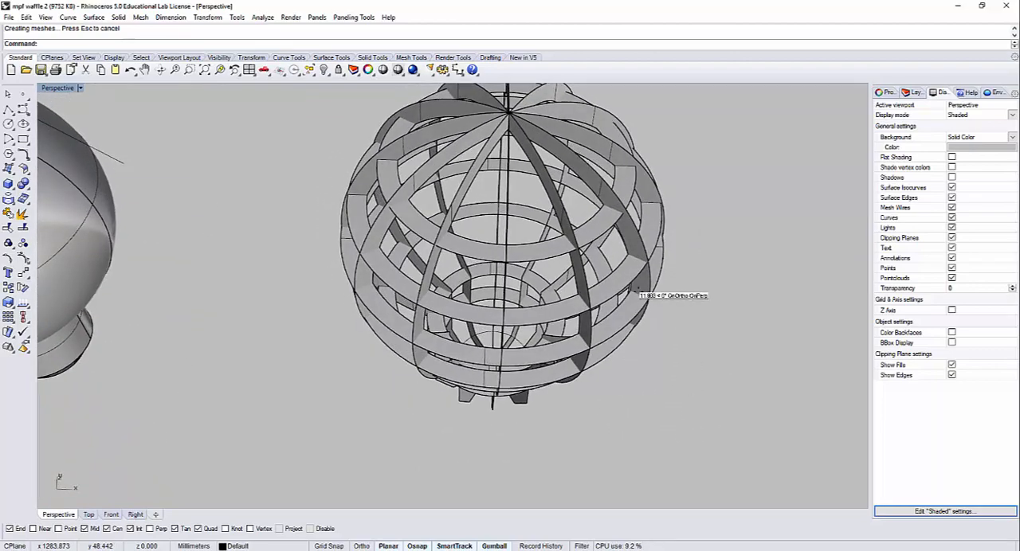
pyautogui.moveTo(636, 290); pyautogui.dragTo(488, 188, button='right')
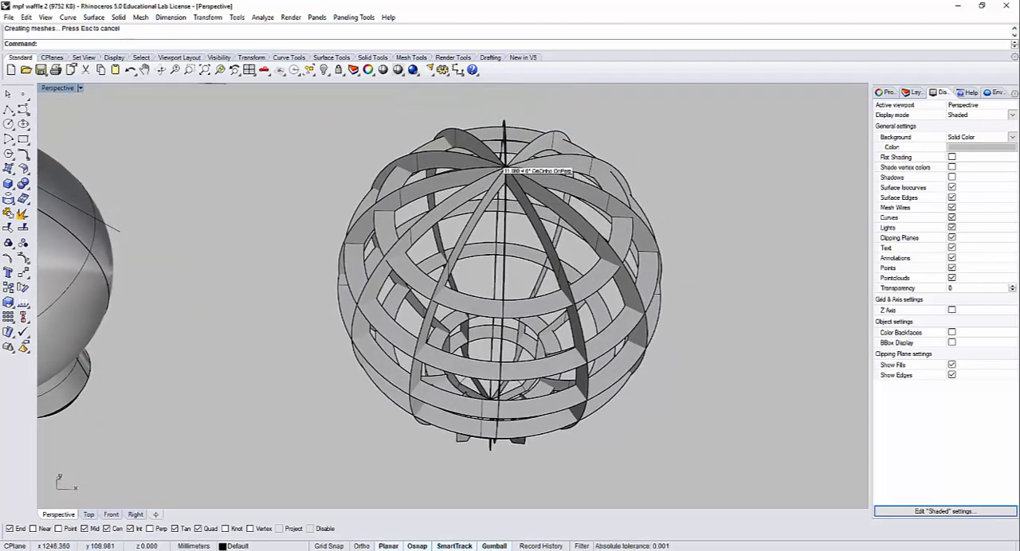
pyautogui.scroll(5, 503, 169)
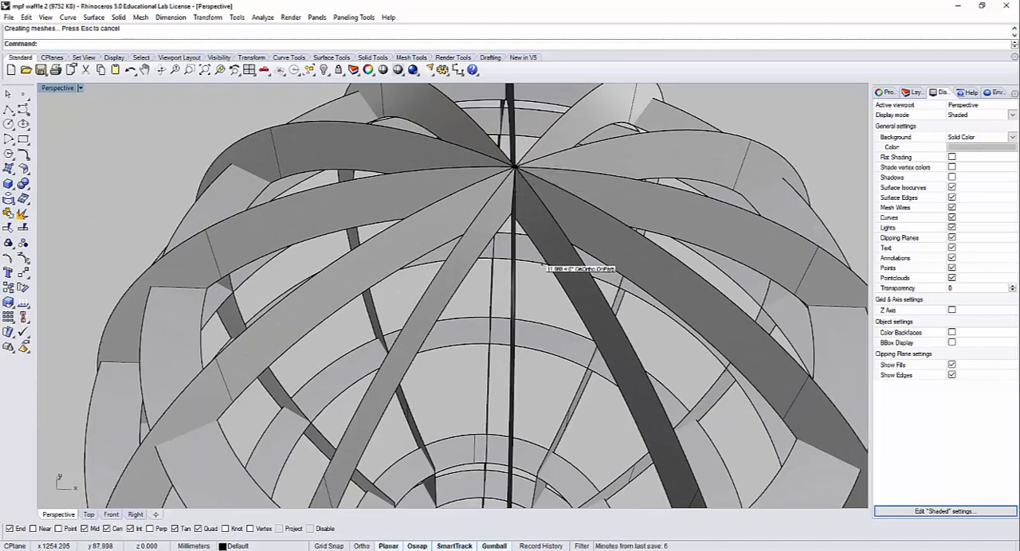
pyautogui.moveTo(538, 263); pyautogui.dragTo(131, 114, button='right')
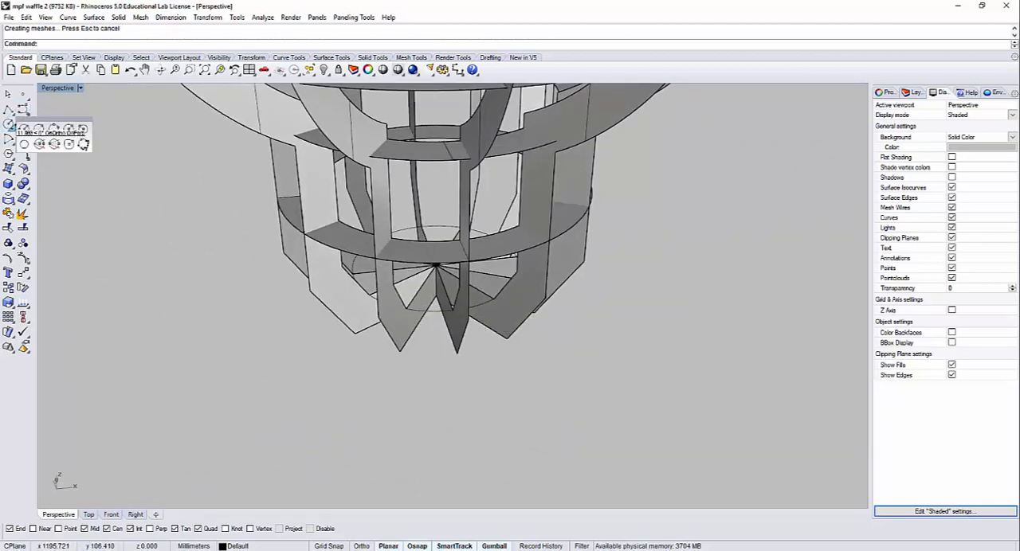
pyautogui.click(8, 124)
pyautogui.scroll(3, 435, 291)
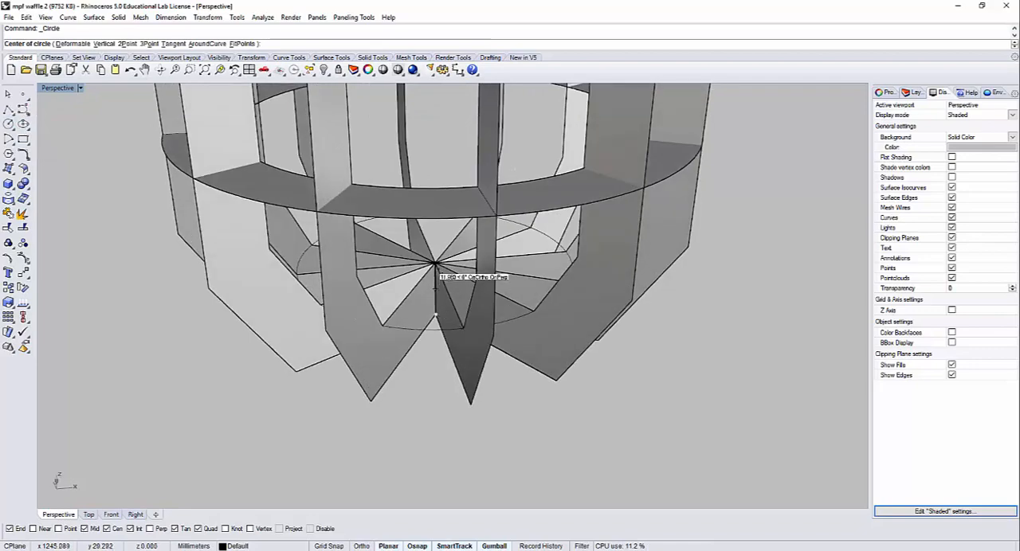
pyautogui.click(435, 263)
pyautogui.doubleClick(59, 85)
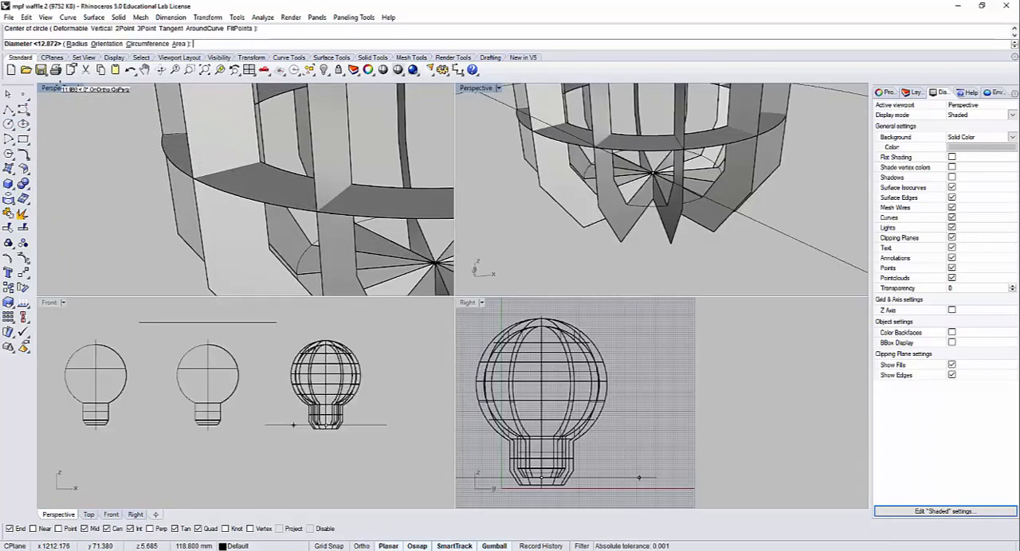
pyautogui.scroll(12, 325, 177)
pyautogui.scroll(3, 344, 153)
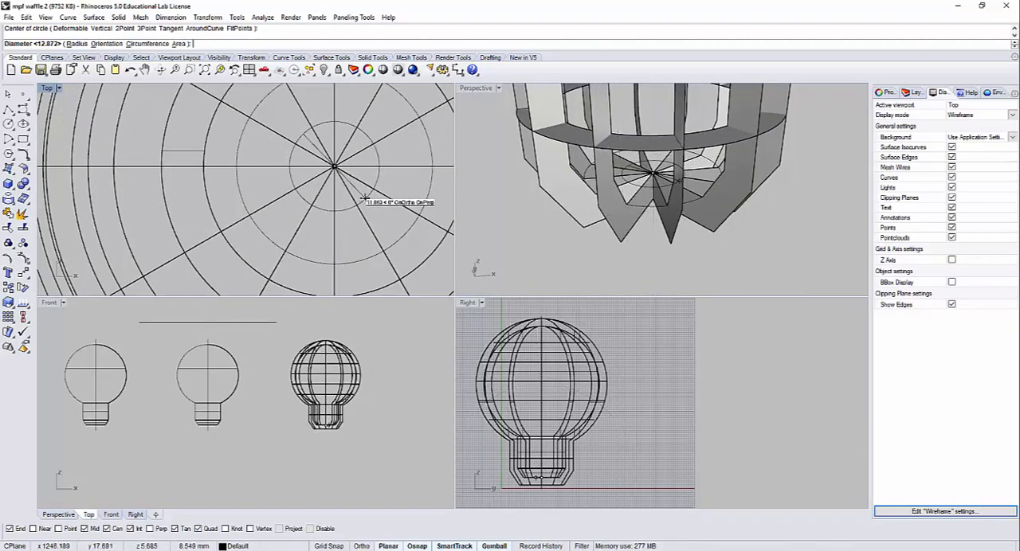
pyautogui.scroll(3, 354, 191)
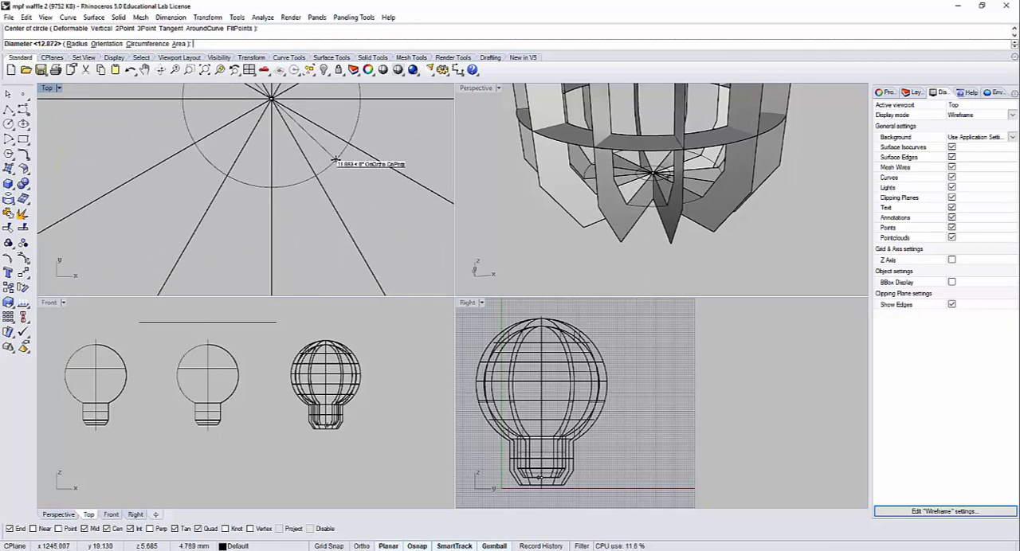
pyautogui.click(335, 159)
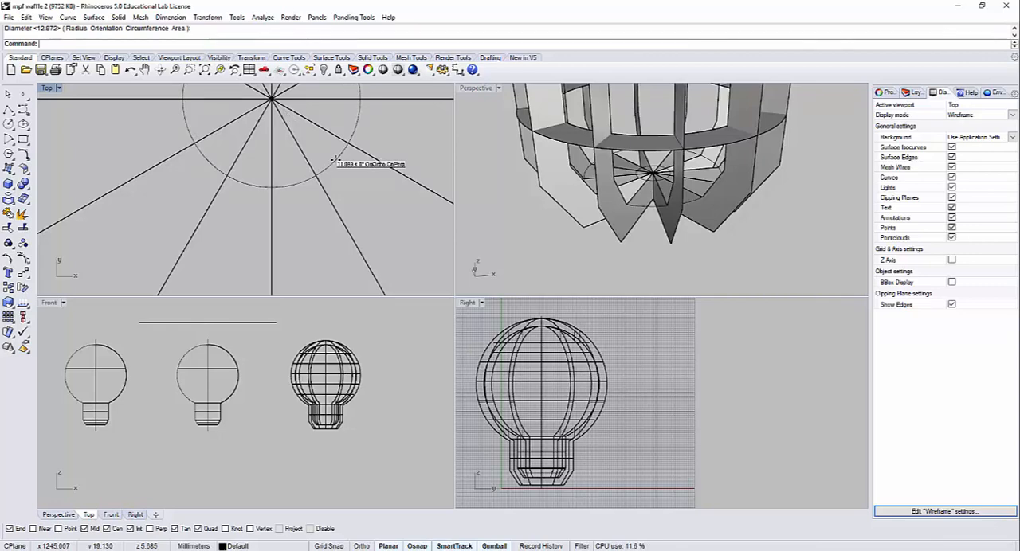
# Step: Try to trim individual rib ends inside the small centre circle, using the circle as the cutting object
pyautogui.write('Trim')
pyautogui.press('Return')
pyautogui.click(335, 159)
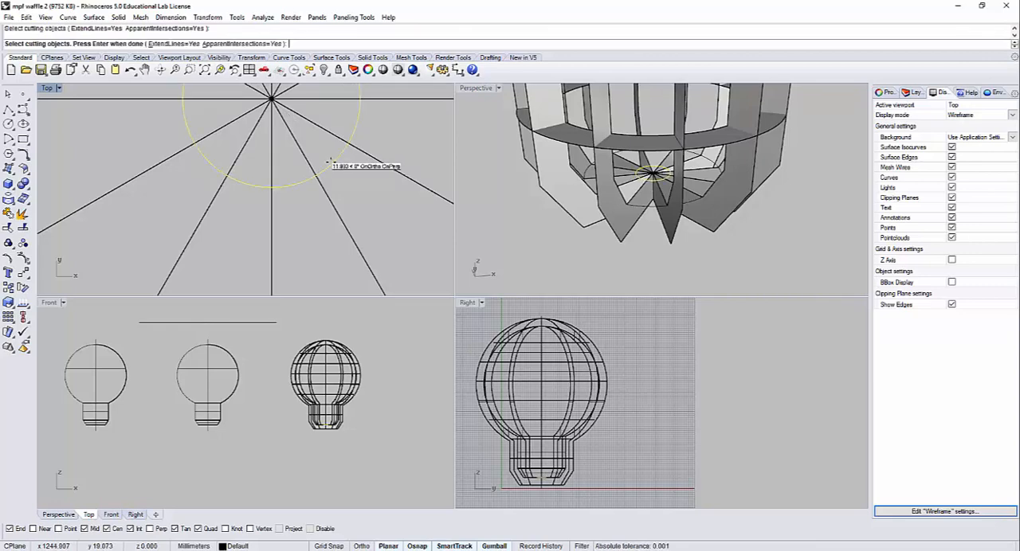
pyautogui.press('Return')
pyautogui.scroll(3, 651, 172)
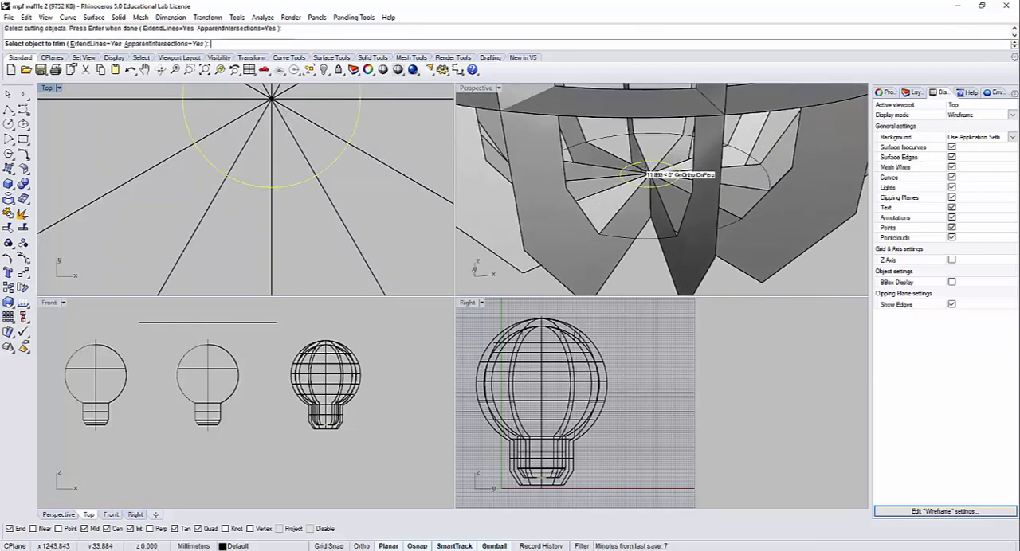
pyautogui.click(646, 172)
pyautogui.click(308, 119)
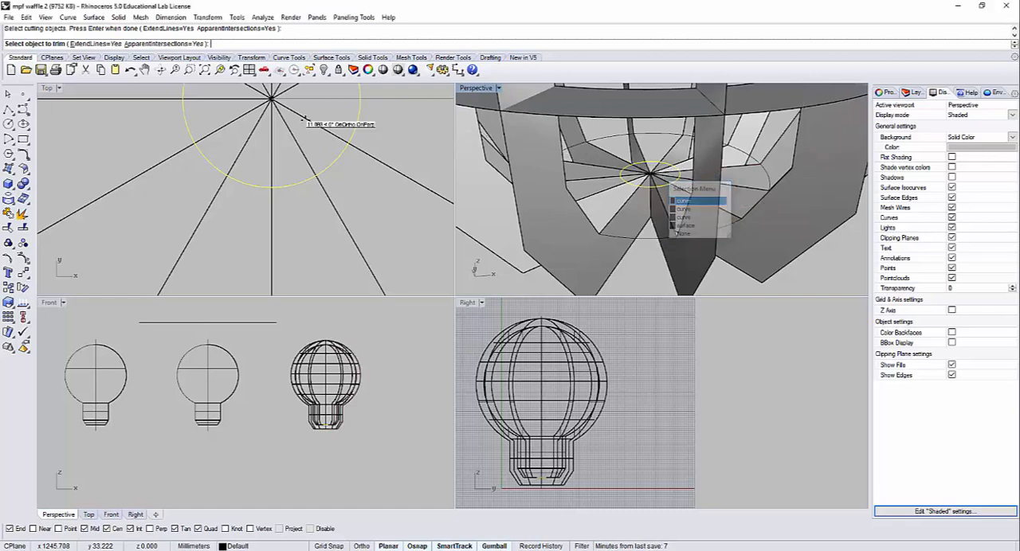
pyautogui.click(311, 149)
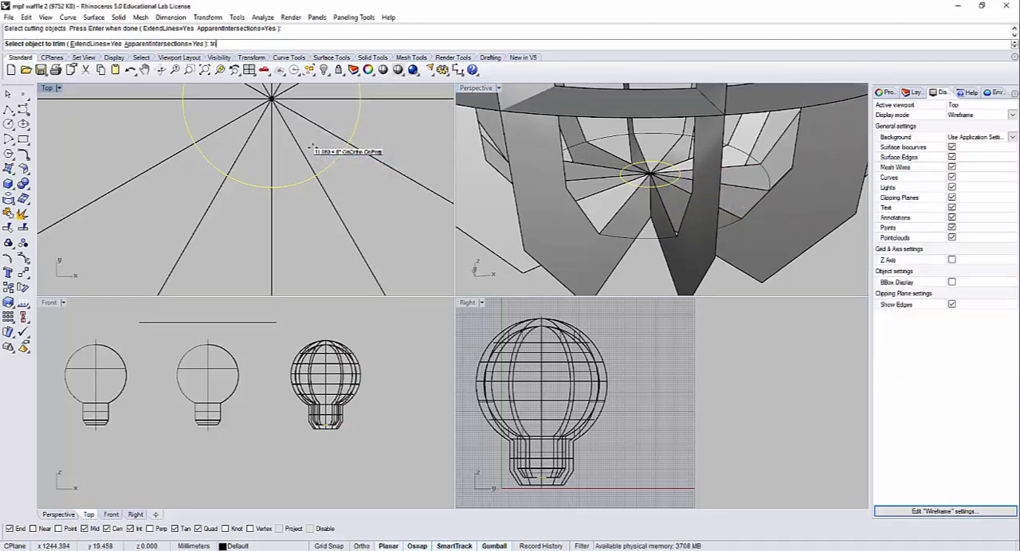
pyautogui.press('Return')
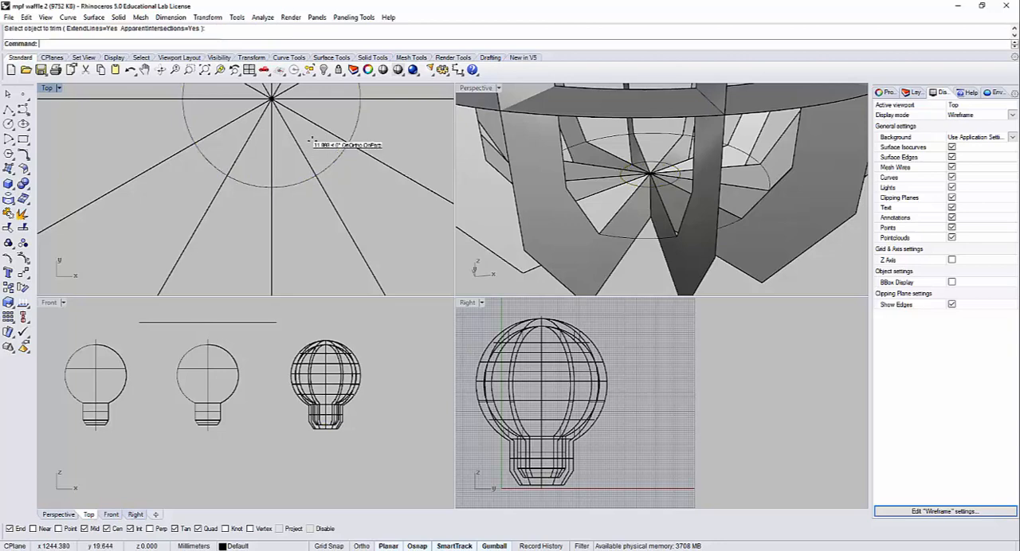
# Step: Trim away all rib portions inside the centre circle at once in the Top view, using the circle as the cutting object
pyautogui.press('Return')
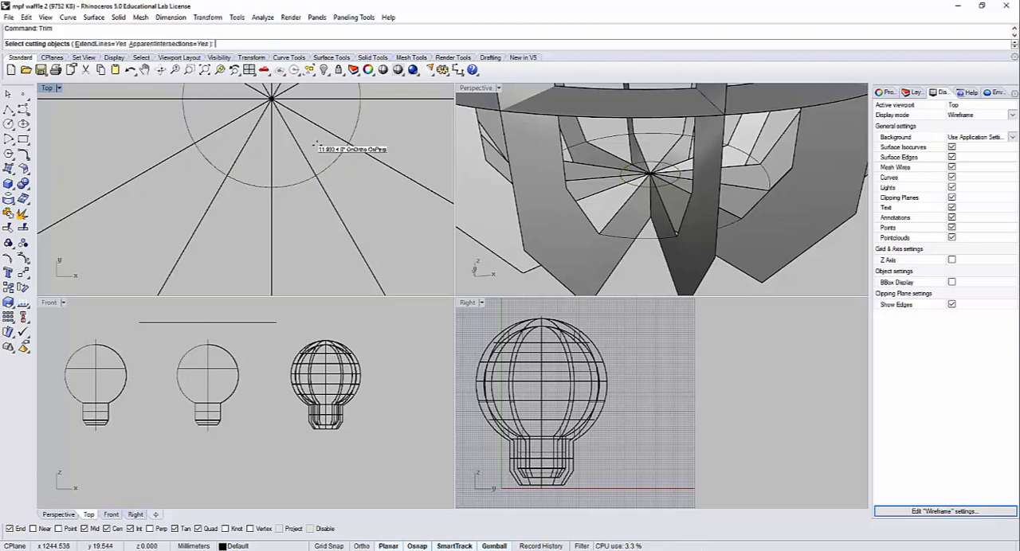
pyautogui.click(335, 161)
pyautogui.press('Return')
pyautogui.moveTo(320, 146); pyautogui.dragTo(254, 97)
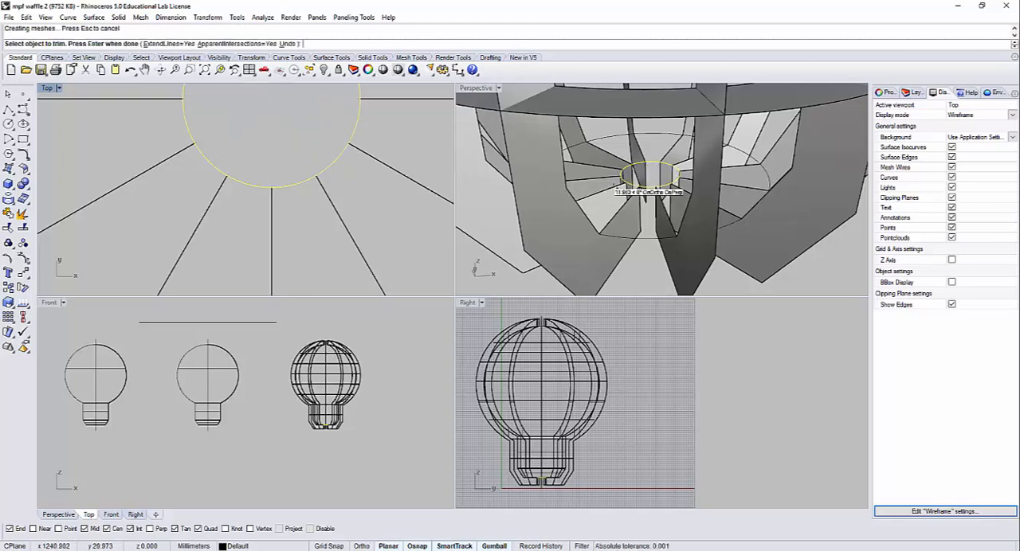
pyautogui.scroll(-3, 612, 184)
pyautogui.press('Return')
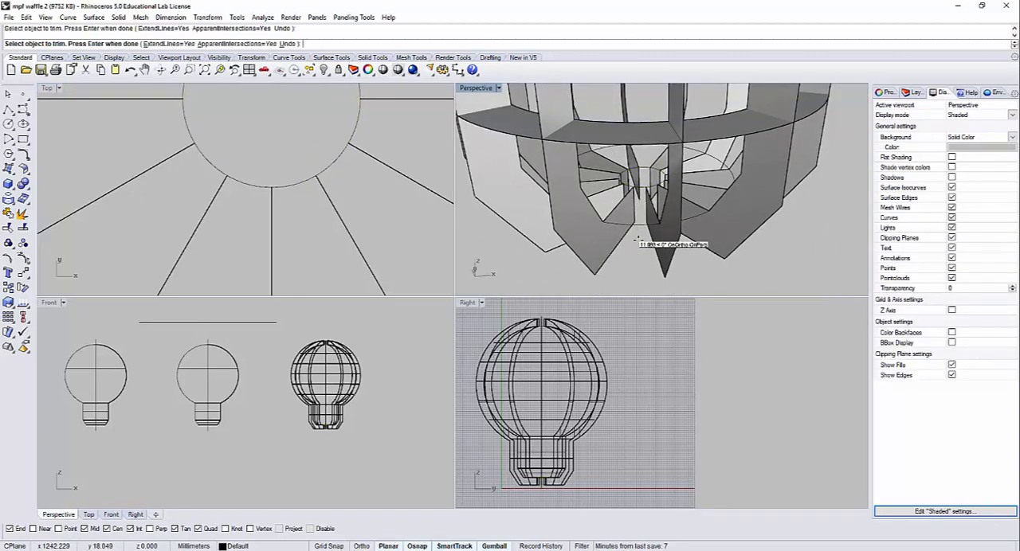